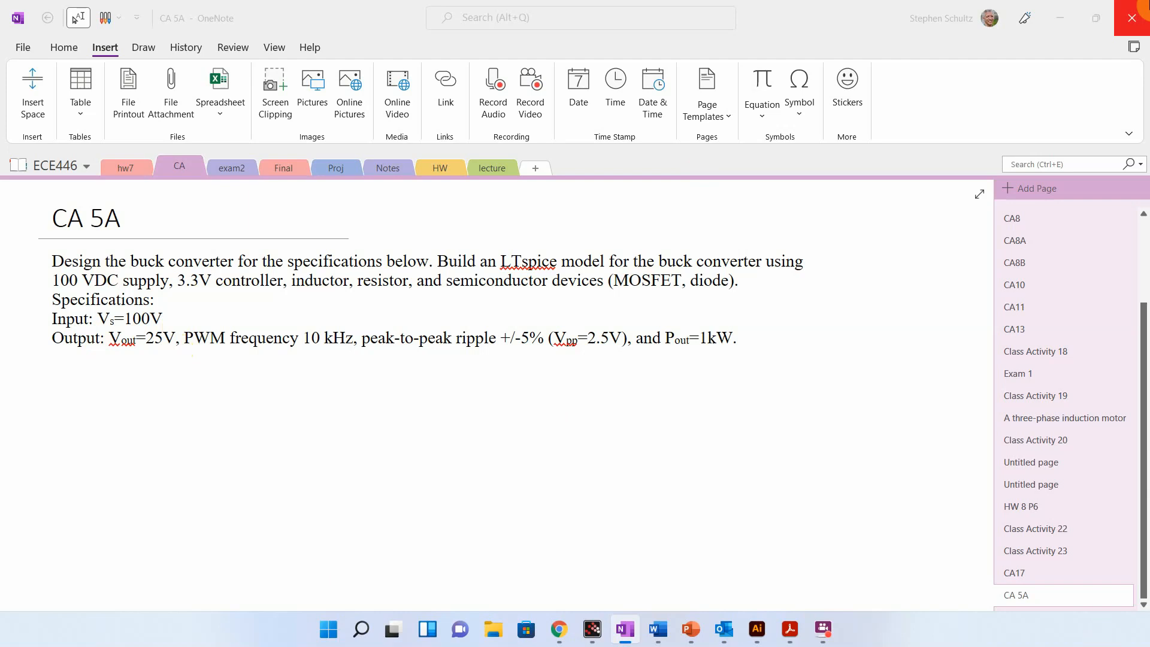
Step: Handwrite the load resistance calculation below the specifications: P = V²/R, 1000 = 25²/R → R = 0.625
right_click(1144, 6)
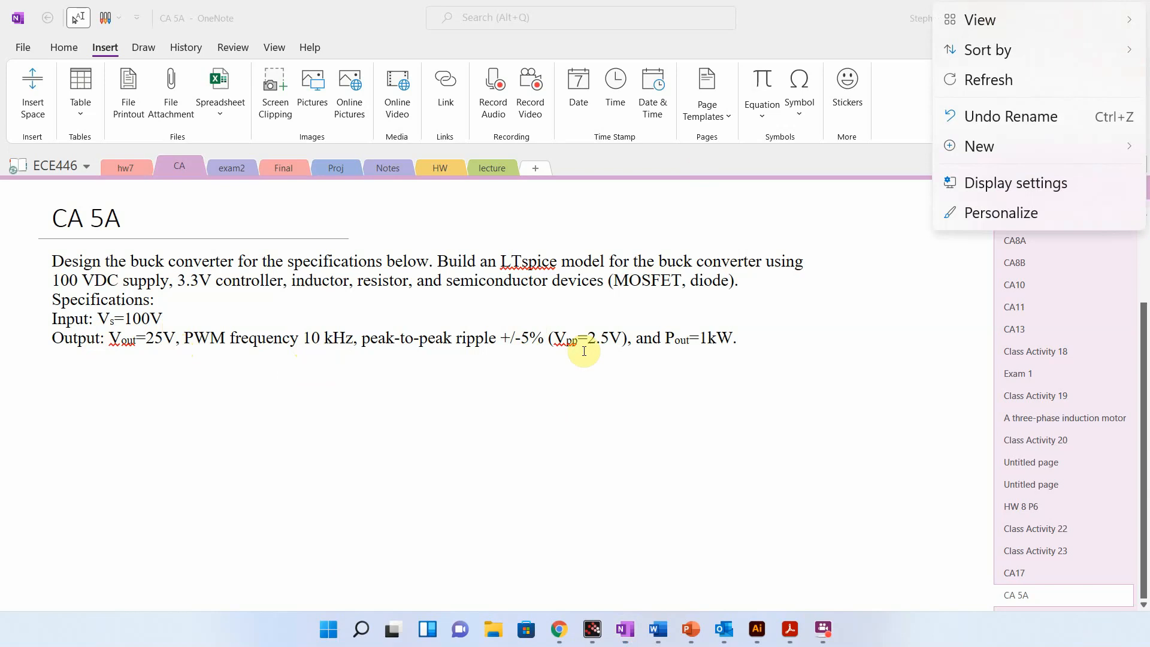
click(725, 350)
mouse_move(64, 370)
mouse_down()
mouse_move(113, 370)
mouse_move(123, 400)
mouse_move(69, 432)
mouse_move(193, 413)
mouse_move(175, 445)
mouse_up()
mouse_move(175, 435)
mouse_down()
mouse_move(187, 444)
mouse_move(239, 426)
mouse_up()
drag(232, 421, 269, 416)
drag(268, 418, 297, 424)
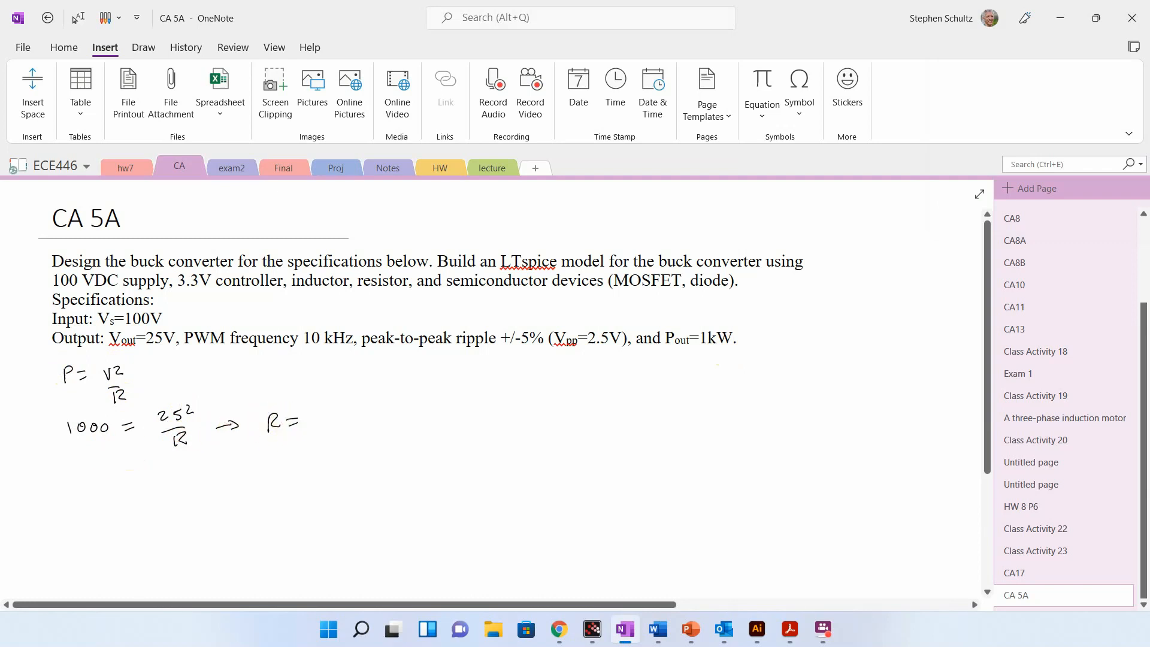
click(76, 18)
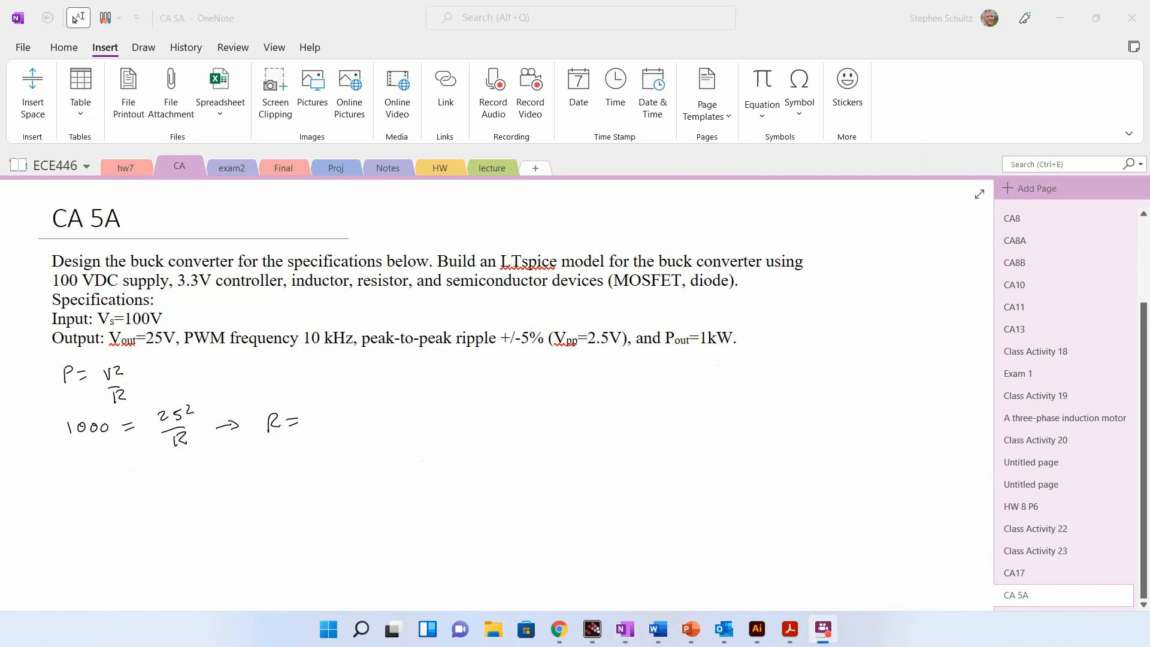
drag(327, 413, 379, 429)
click(338, 432)
drag(381, 412, 392, 412)
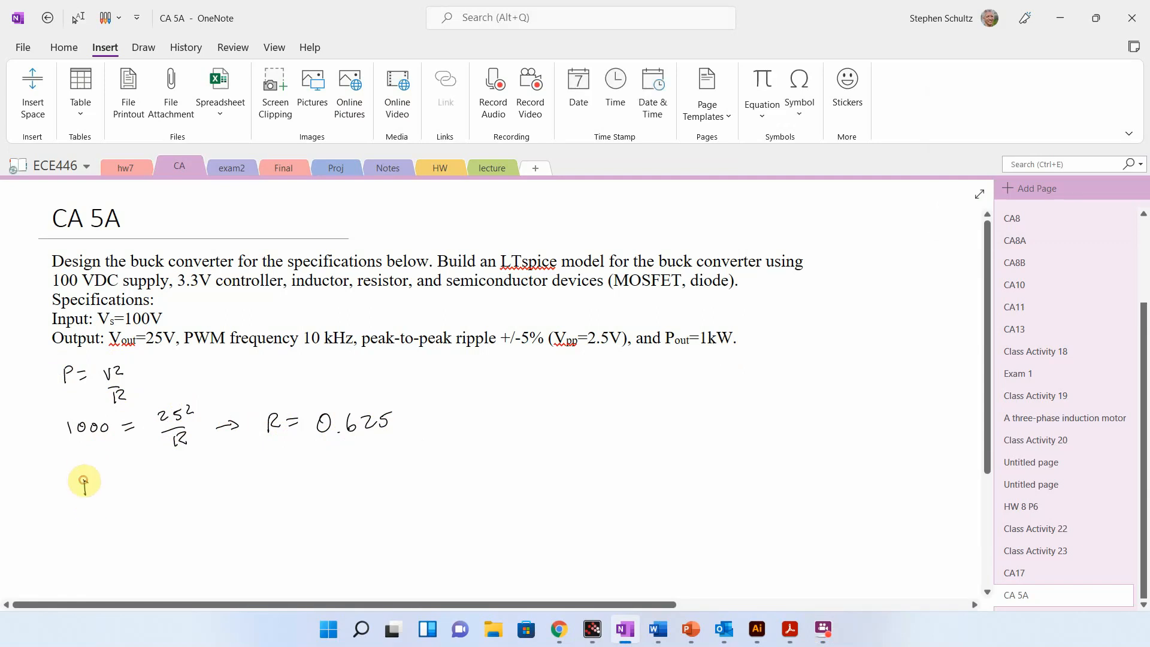
Step: Handwrite the duty cycle calculation D = 25/100 = 0.25 below the resistance, and note it as 25%
mouse_move(84, 478)
mouse_down()
mouse_move(86, 495)
mouse_move(111, 484)
mouse_up()
mouse_move(103, 492)
mouse_down()
mouse_move(154, 472)
mouse_move(149, 488)
mouse_move(160, 491)
mouse_move(222, 479)
mouse_move(263, 488)
mouse_up()
click(239, 485)
drag(264, 472, 272, 471)
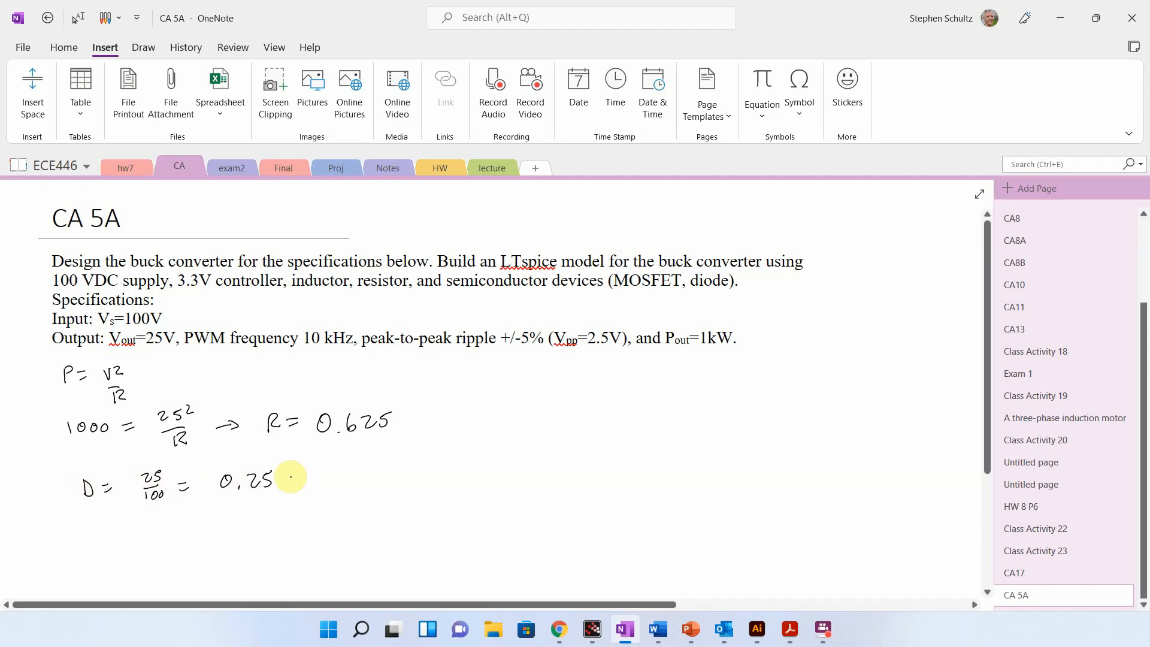
drag(329, 473, 349, 479)
drag(342, 469, 357, 481)
drag(365, 475, 368, 480)
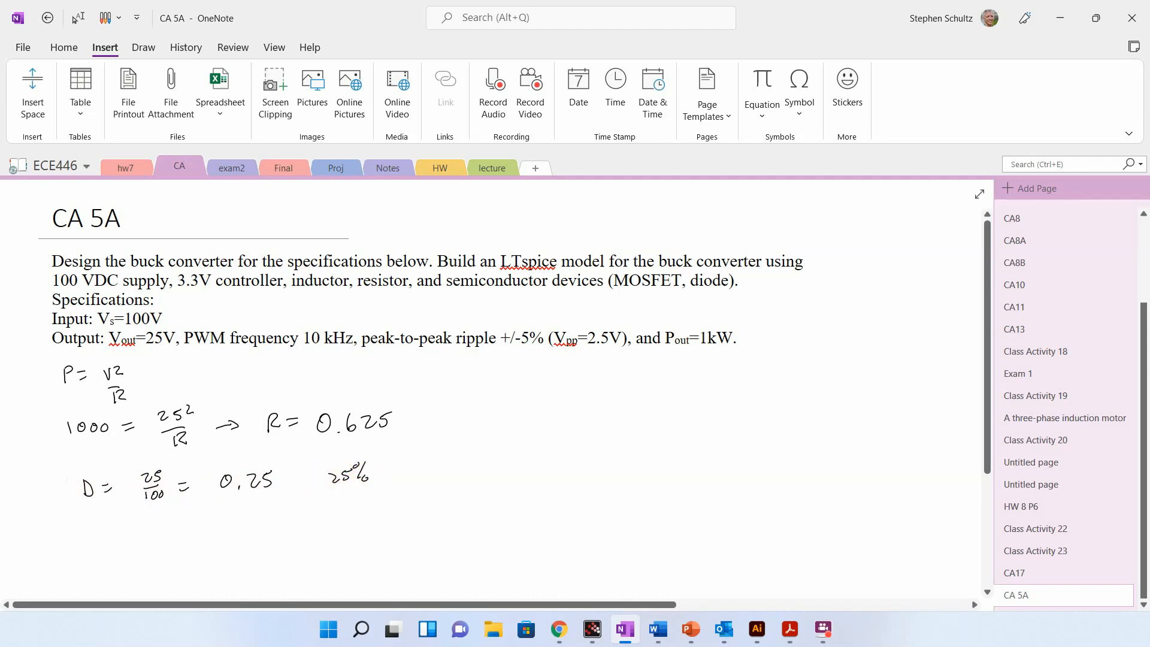
Step: Handwrite the switching period Ts = 10⁻⁴ = 100 µs below the duty cycle
drag(83, 526, 101, 539)
drag(108, 530, 122, 535)
mouse_move(150, 525)
mouse_down()
mouse_move(151, 535)
mouse_move(170, 521)
mouse_up()
drag(176, 514, 206, 521)
mouse_move(195, 529)
mouse_down()
mouse_move(258, 520)
mouse_move(282, 529)
mouse_up()
Step: Sketch the ideal buck circuit below the period with a source labelled 100, two switches, an inductor and a resistor labelled 0.625
scroll(432, 547, down, 3)
scroll(432, 547, down, 1)
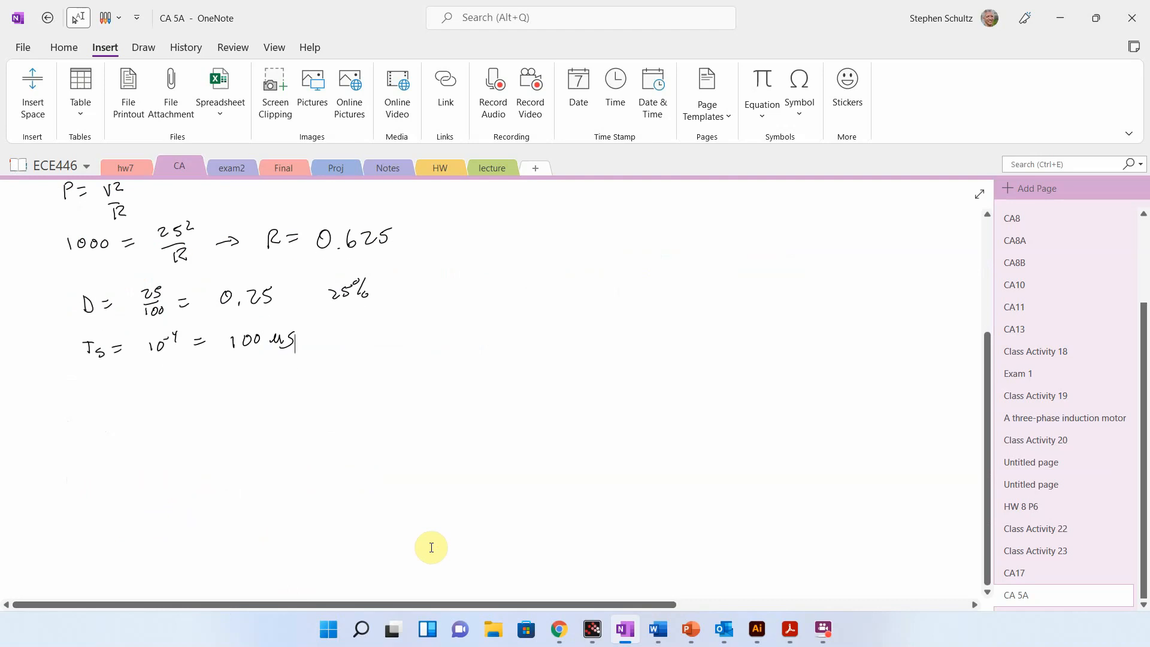
mouse_move(115, 439)
mouse_down()
mouse_move(113, 449)
mouse_move(187, 402)
mouse_move(236, 413)
mouse_move(243, 471)
mouse_up()
mouse_move(239, 414)
mouse_down()
mouse_move(284, 411)
mouse_move(323, 431)
mouse_move(267, 469)
mouse_move(147, 477)
mouse_move(118, 454)
mouse_move(73, 454)
mouse_move(90, 446)
mouse_up()
click(349, 436)
drag(340, 426, 377, 436)
drag(376, 424, 386, 423)
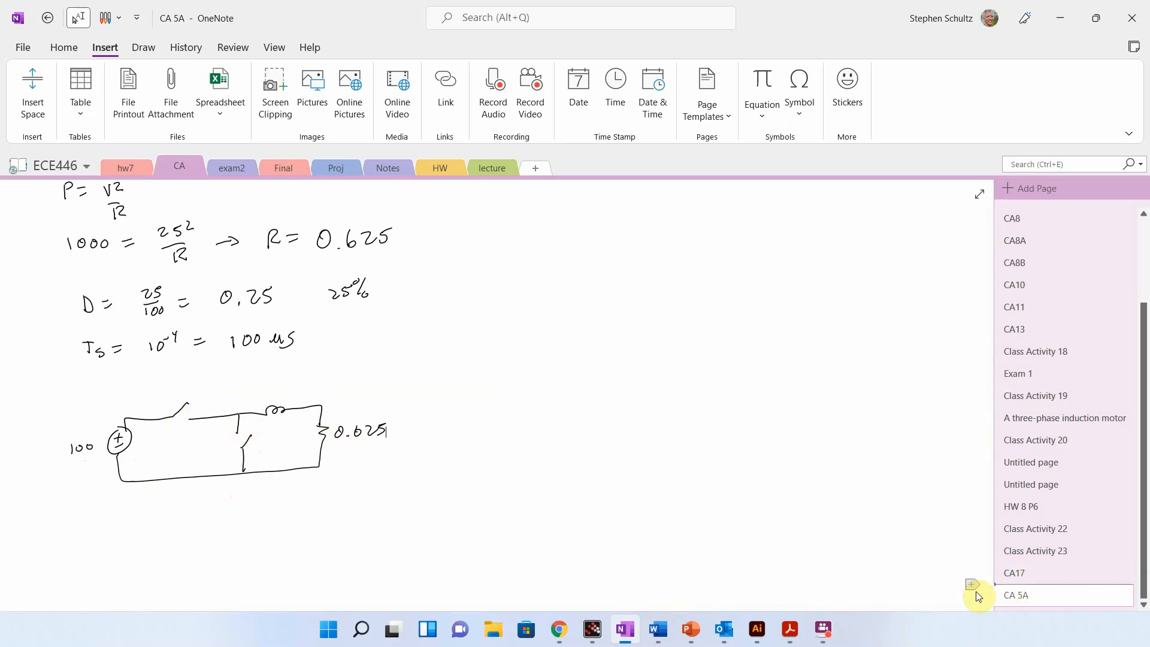
Step: Start a second circuit sketch below the first with a voltage source wired to a MOSFET in series with a diode
scroll(986, 591, down, 2)
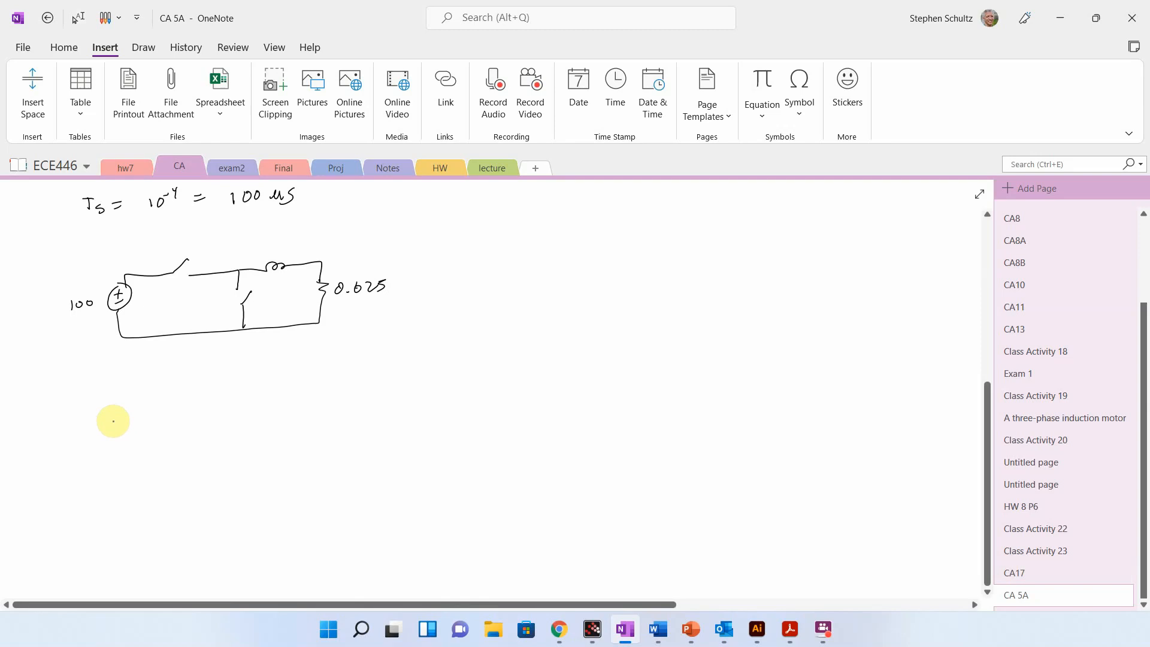
drag(113, 420, 113, 430)
drag(109, 424, 120, 433)
mouse_move(114, 416)
mouse_down()
mouse_move(117, 442)
mouse_move(120, 419)
mouse_move(234, 390)
mouse_move(240, 418)
mouse_up()
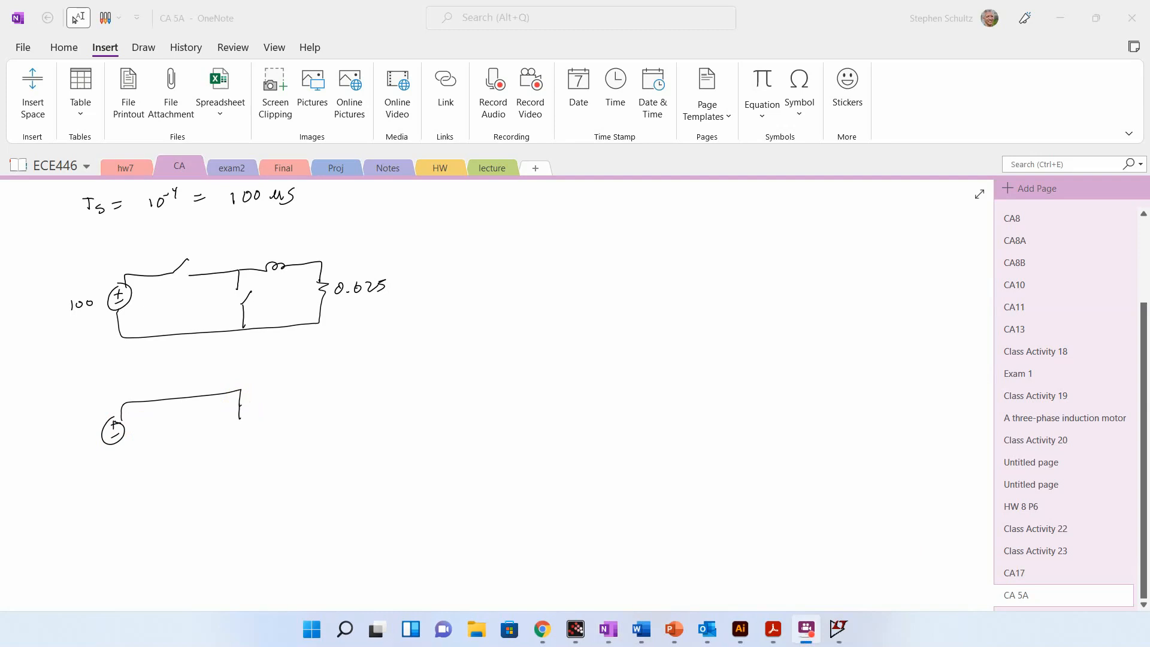
drag(241, 417, 229, 447)
click(231, 440)
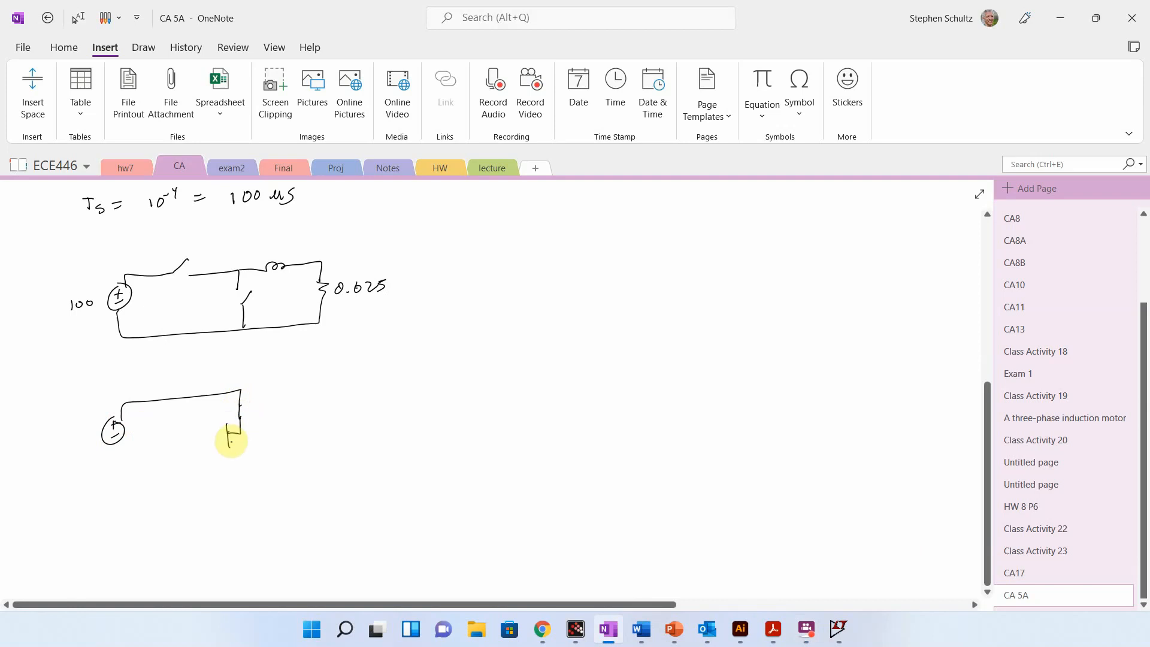
mouse_move(240, 440)
mouse_down()
mouse_move(231, 455)
mouse_move(244, 512)
mouse_move(256, 497)
mouse_move(253, 535)
mouse_up()
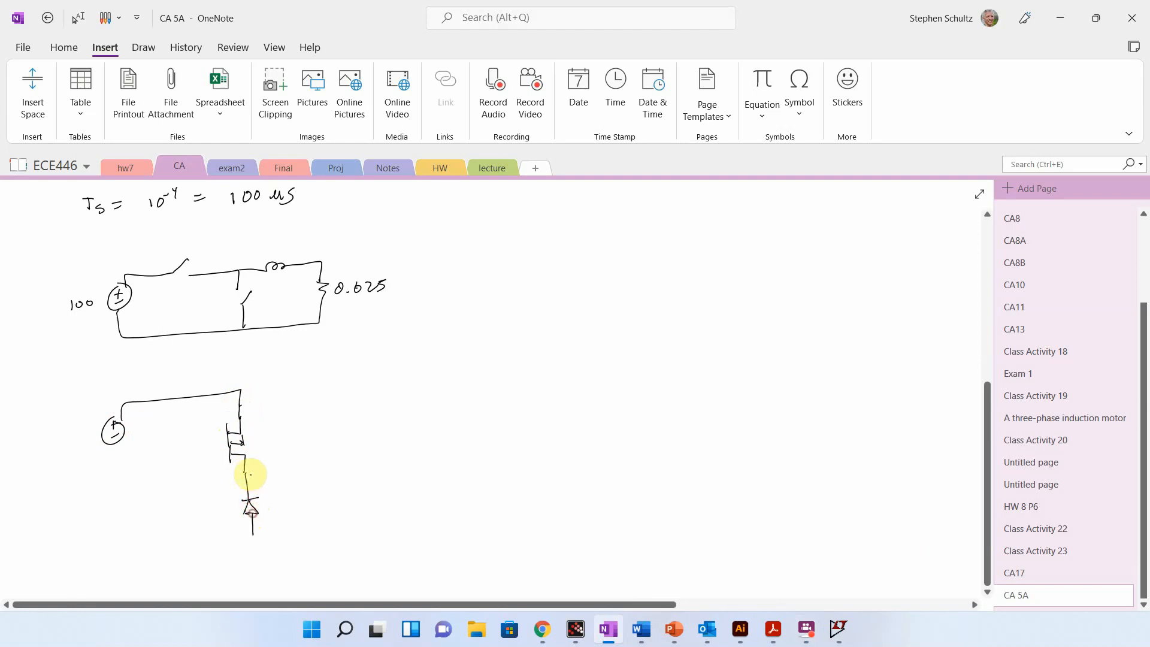
Step: Complete the second circuit with an inductor, load resistor and return wires, and label the source 100 and the resistor 0.625
mouse_move(247, 475)
mouse_down()
mouse_move(315, 462)
mouse_move(360, 487)
mouse_move(295, 527)
mouse_move(136, 537)
mouse_up()
drag(122, 447, 136, 537)
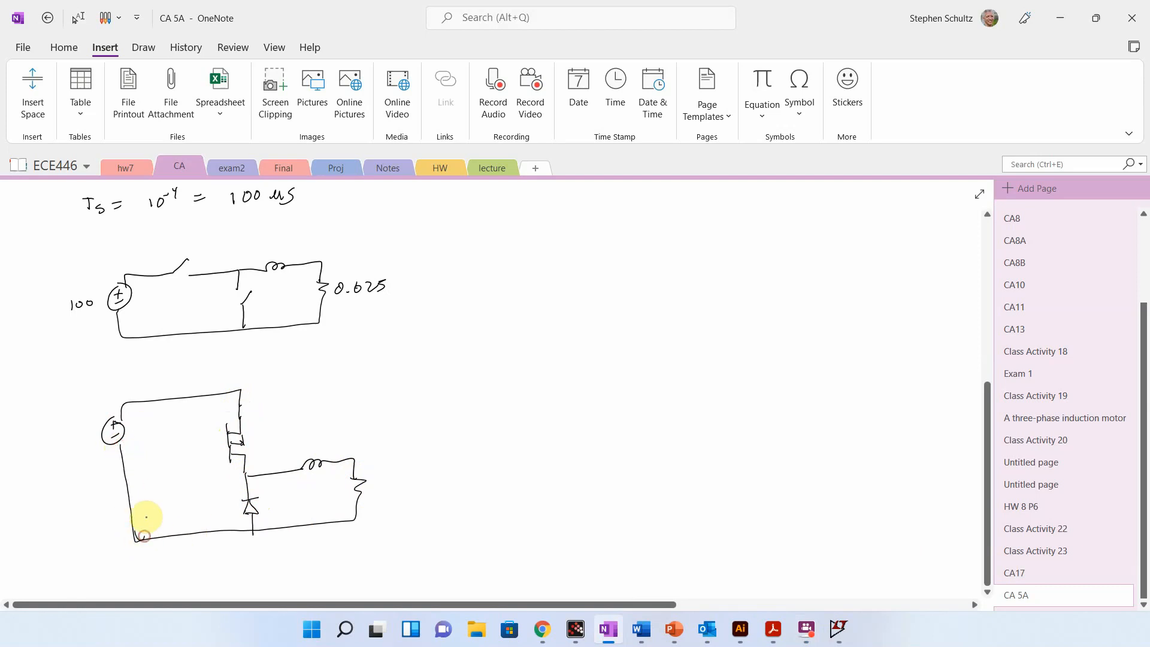
drag(60, 433, 60, 444)
drag(67, 436, 77, 437)
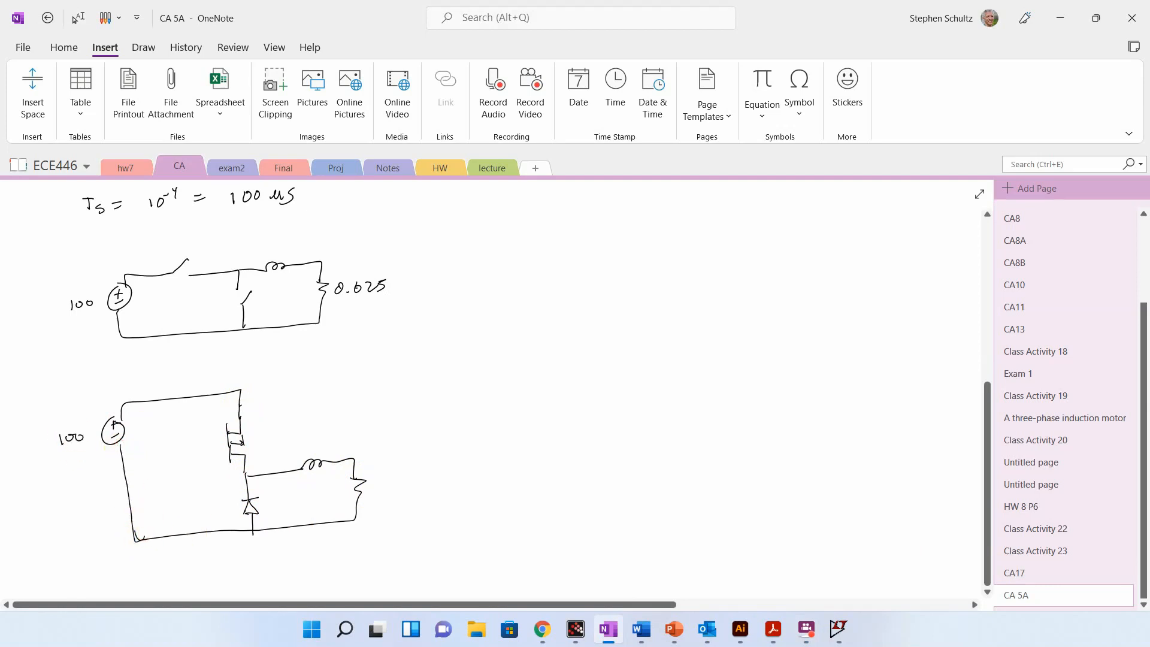
drag(381, 477, 380, 477)
drag(391, 487, 428, 476)
click(76, 18)
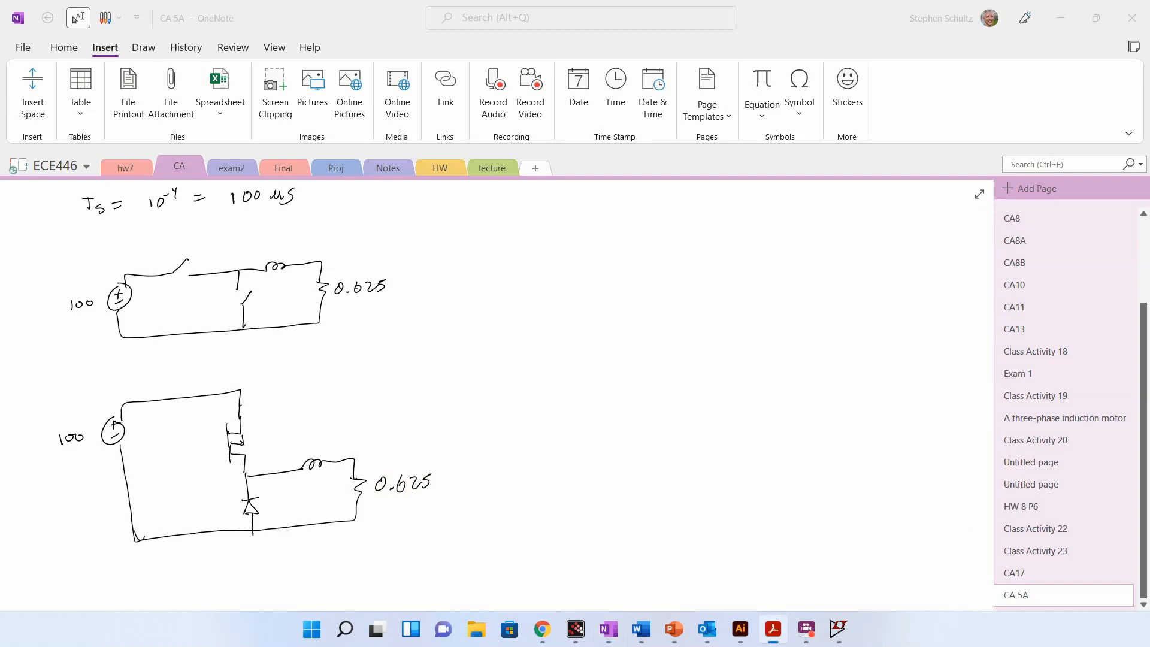
Step: Examine the current ripple formula on page 12.5 of the Choppers PDF in Acrobat, maximized at 100% zoom without the page thumbnails
drag(1149, 179, 473, 37)
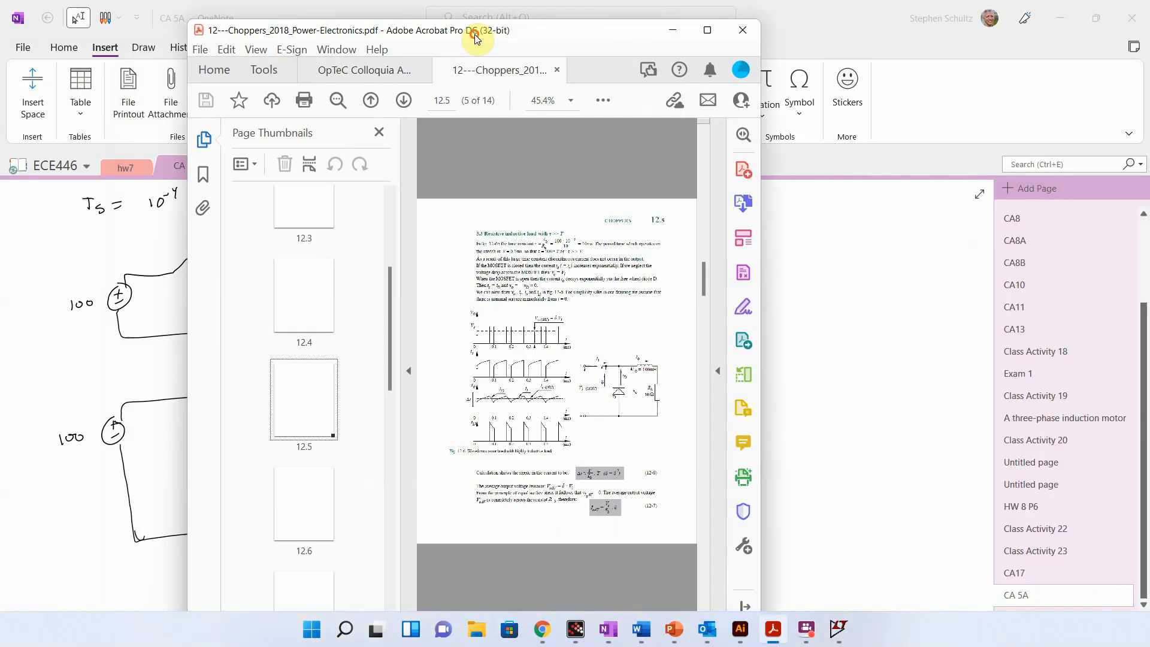
click(707, 36)
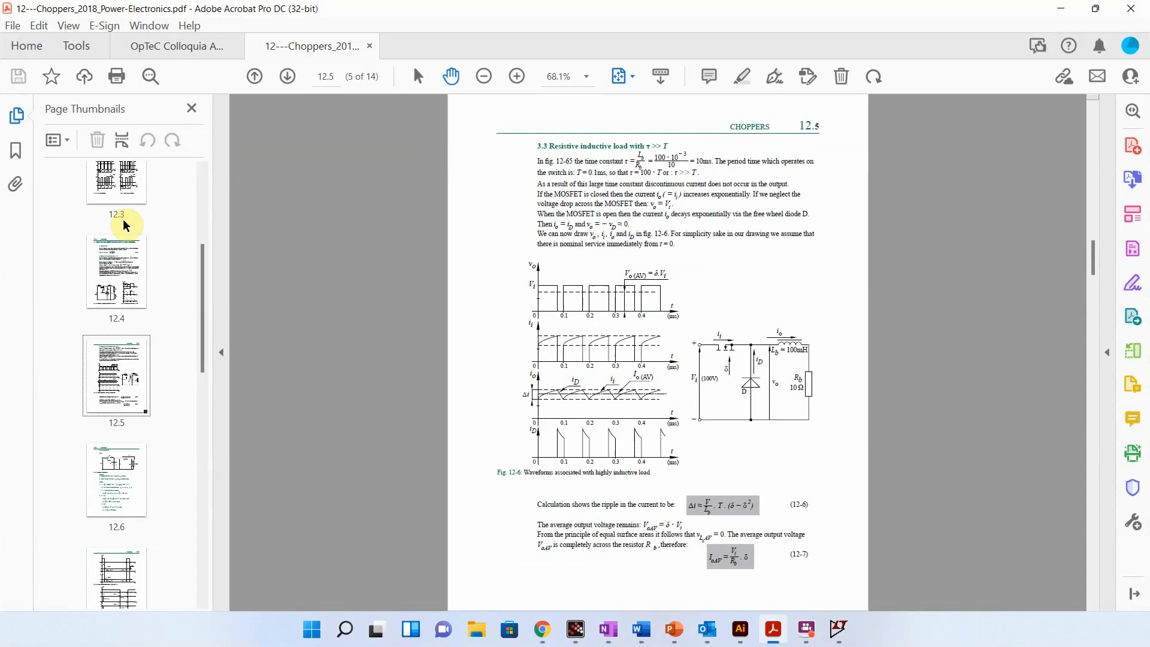
click(516, 77)
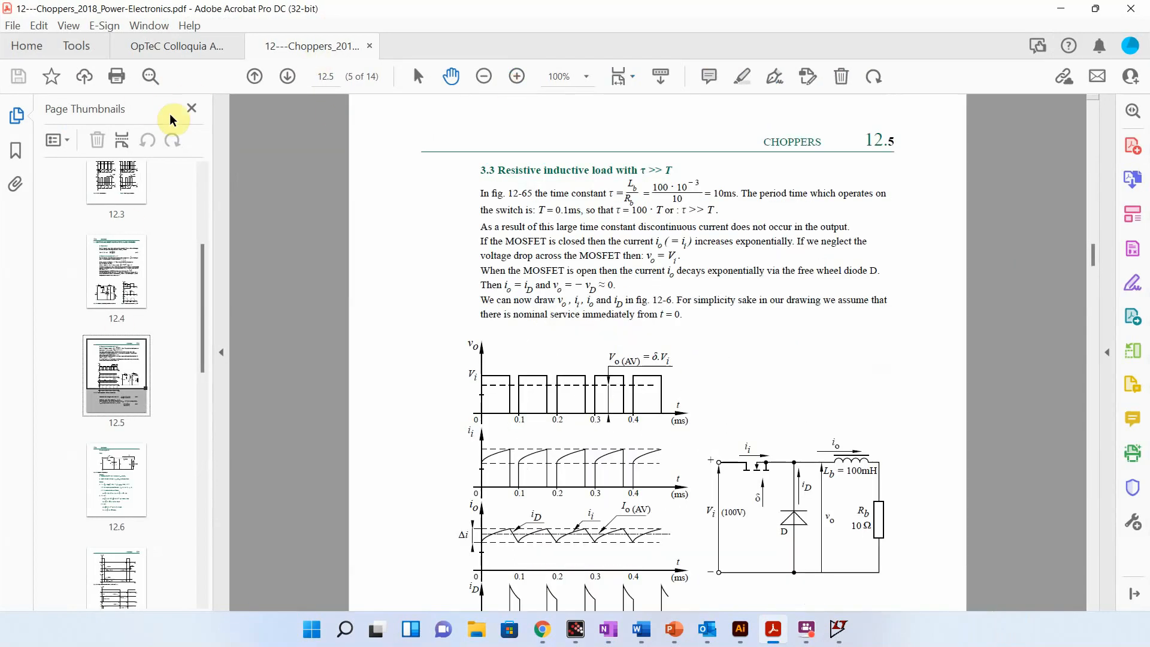
click(190, 109)
scroll(608, 362, down, 4)
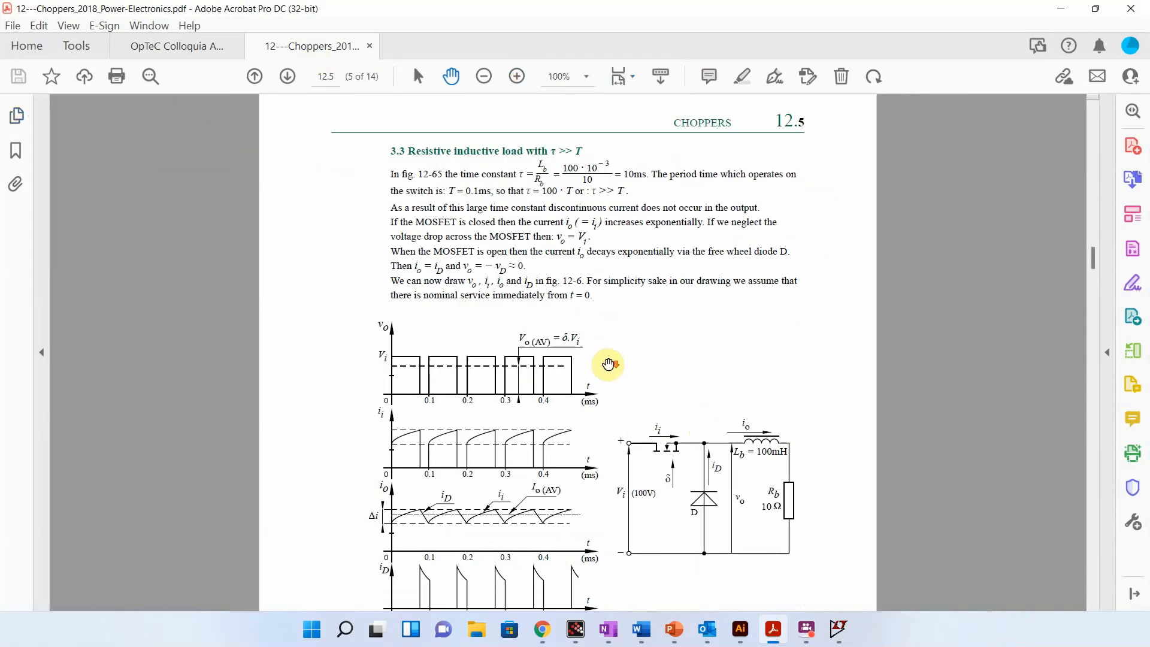
scroll(622, 364, down, 15)
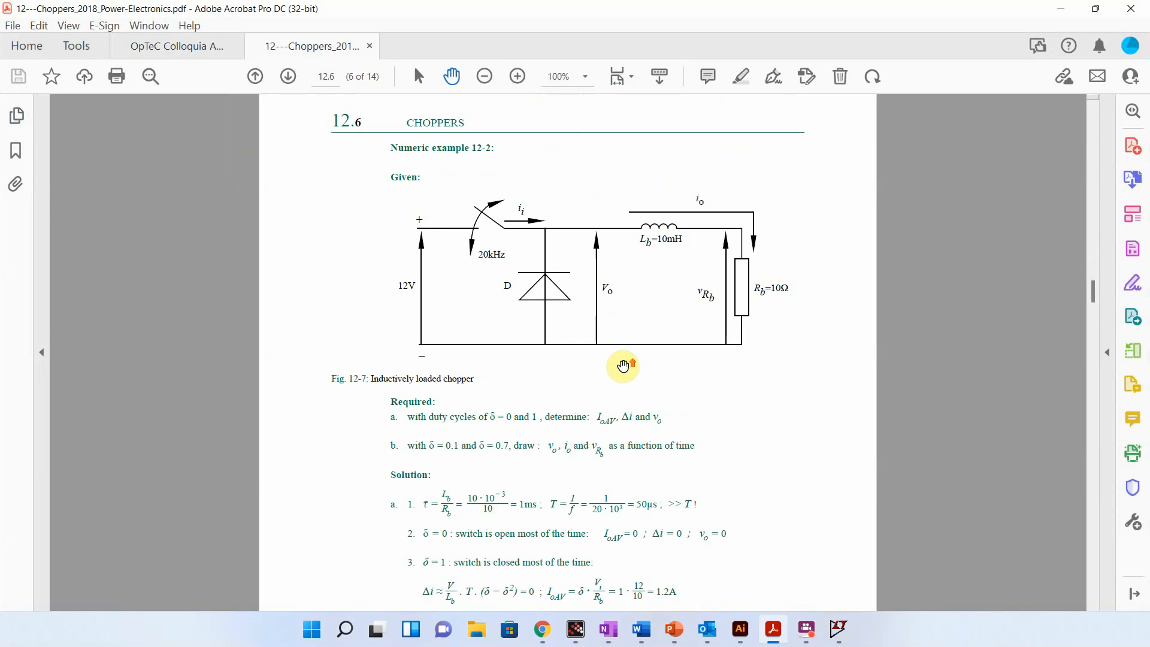
scroll(623, 365, up, 12)
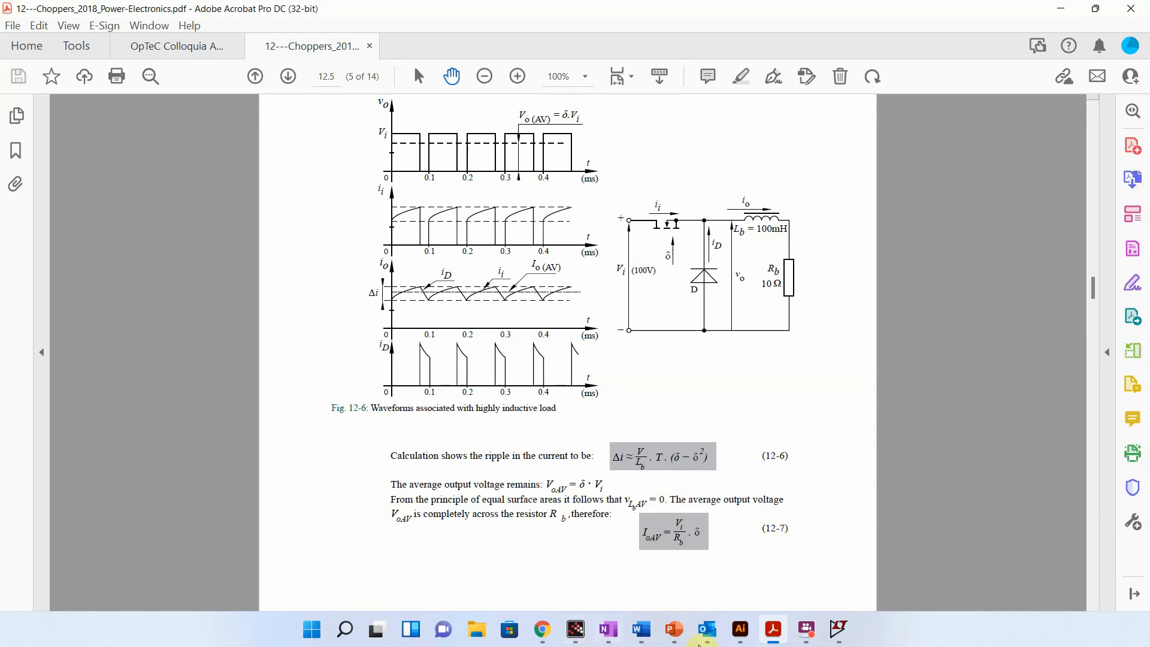
Step: Switch back to OneNote and handwrite the current ripple formula Δi = (V/L) T (D − D²) beside the second circuit
click(616, 635)
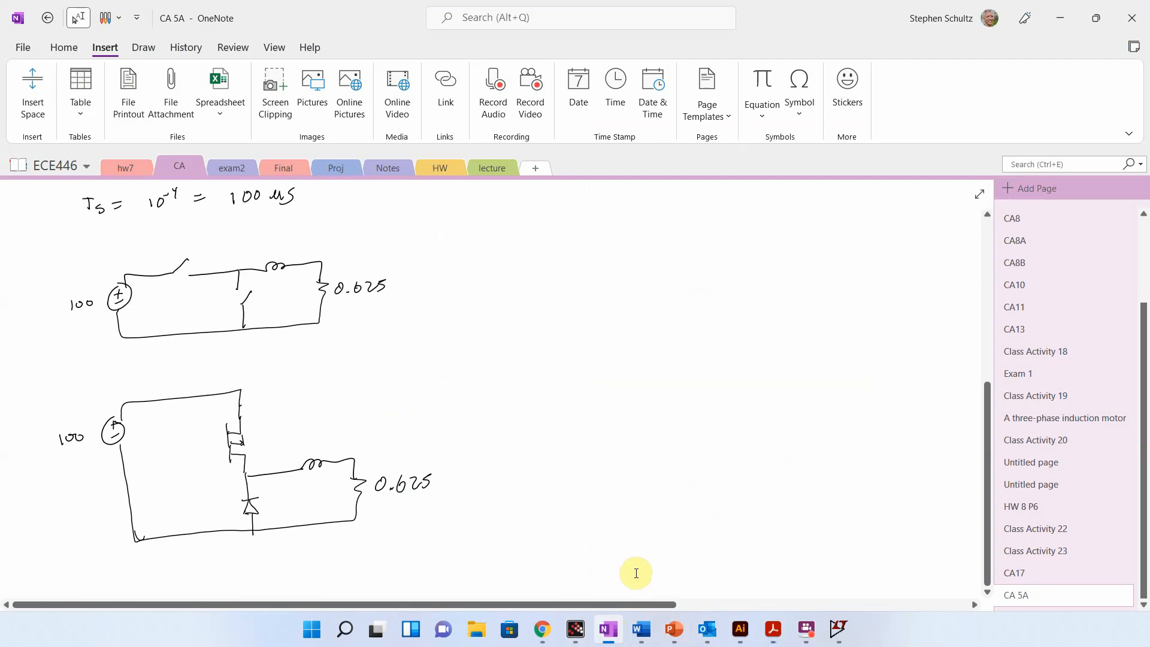
drag(500, 403, 554, 385)
click(524, 384)
mouse_move(540, 396)
mouse_down()
mouse_move(595, 367)
mouse_move(597, 405)
mouse_move(636, 372)
mouse_up()
mouse_move(629, 374)
mouse_down()
mouse_move(627, 387)
mouse_move(662, 387)
mouse_up()
mouse_move(663, 373)
mouse_down()
mouse_move(664, 387)
mouse_move(696, 385)
mouse_up()
mouse_move(696, 369)
mouse_down()
mouse_move(698, 385)
mouse_move(705, 370)
mouse_up()
drag(716, 356, 715, 389)
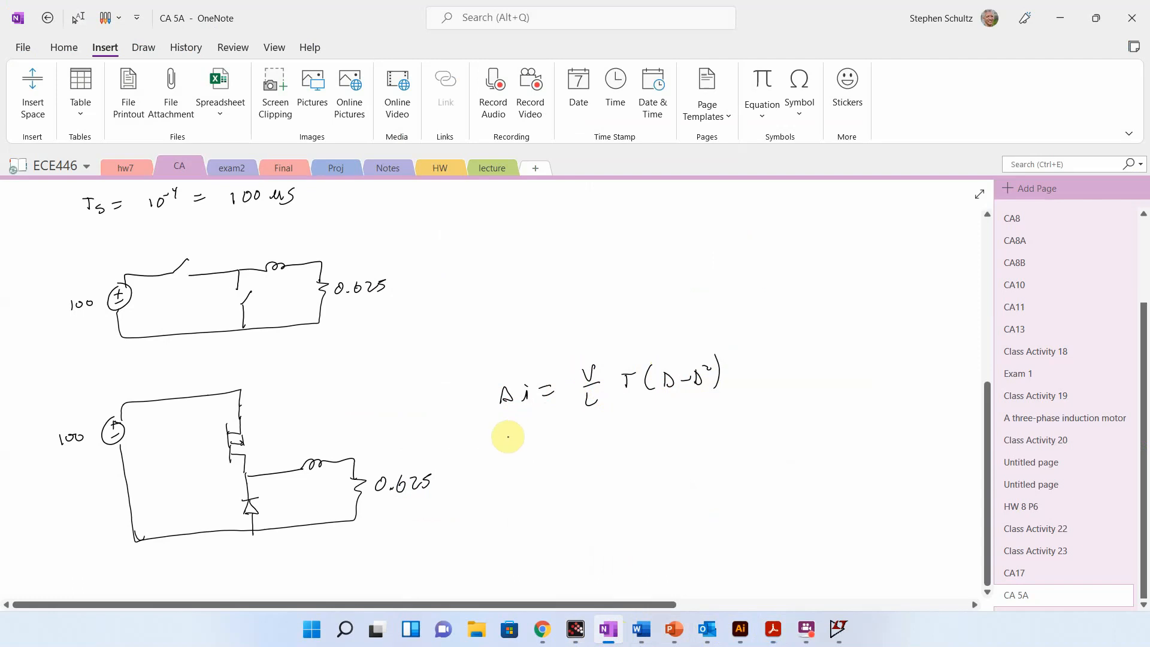
Step: Handwrite the voltage ripple formula ΔV = Δi R_L = (V R_L / L) T (D − D²) below the current ripple formula
mouse_move(505, 439)
mouse_down()
mouse_move(501, 449)
mouse_move(527, 439)
mouse_move(620, 447)
mouse_move(656, 432)
mouse_up()
drag(642, 441, 658, 439)
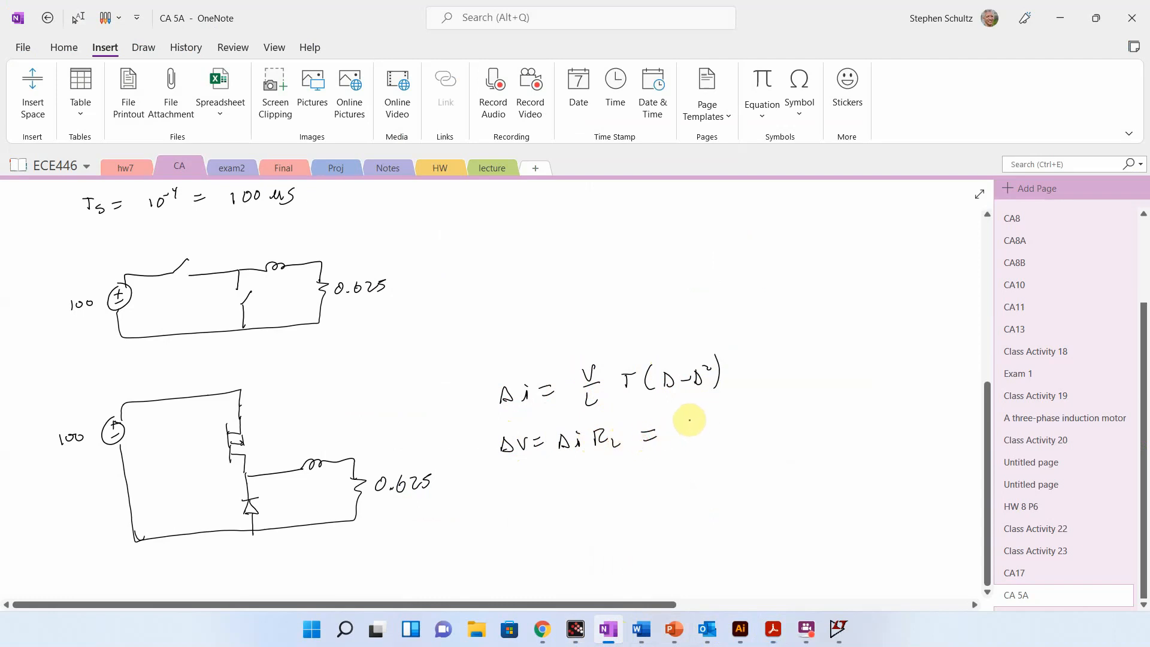
mouse_move(687, 415)
mouse_down()
mouse_move(741, 427)
mouse_move(735, 453)
mouse_up()
drag(769, 419, 766, 432)
drag(756, 419, 809, 429)
mouse_move(820, 423)
mouse_down()
mouse_move(854, 410)
mouse_move(857, 430)
mouse_up()
drag(804, 412, 802, 433)
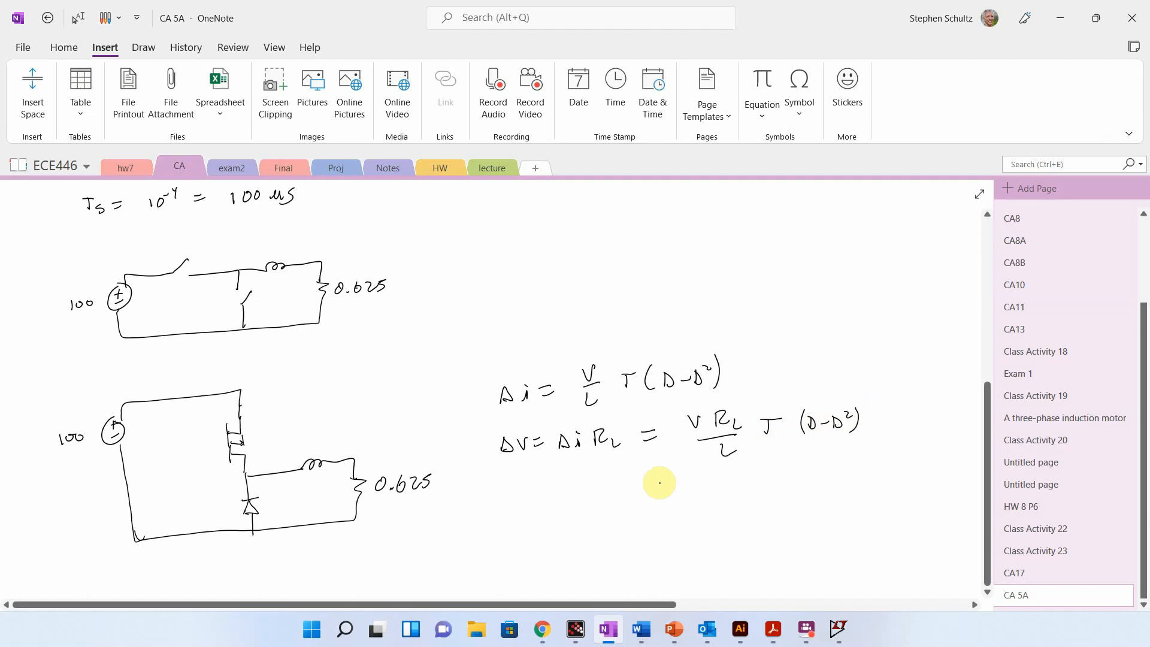
Step: Handwrite the formula's right side with numbers on the next line: = (100)(0.625)/L · (10⁻⁴)(.25 − .25²)
mouse_move(650, 488)
mouse_down()
mouse_move(714, 479)
mouse_move(721, 492)
mouse_up()
mouse_move(690, 474)
mouse_down()
mouse_move(691, 493)
mouse_move(792, 469)
mouse_up()
drag(795, 469, 799, 492)
mouse_move(703, 502)
mouse_down()
mouse_move(801, 494)
mouse_move(775, 512)
mouse_move(850, 479)
mouse_move(815, 504)
mouse_up()
mouse_move(851, 465)
mouse_down()
mouse_move(855, 496)
mouse_move(955, 478)
mouse_move(960, 493)
mouse_up()
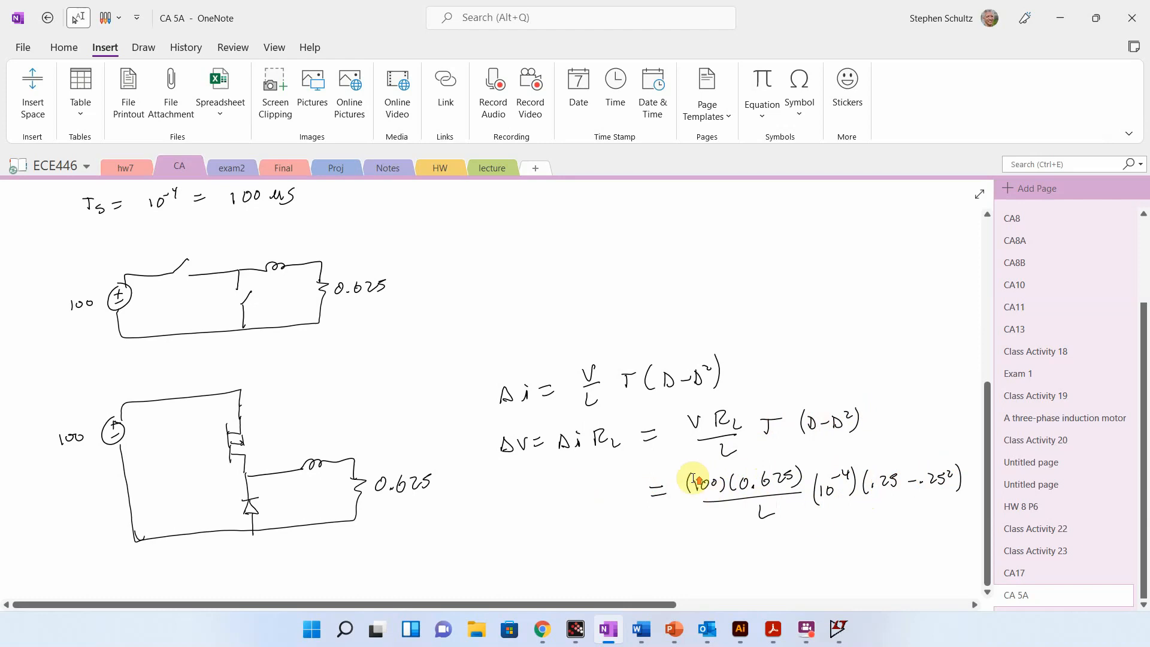
Step: Check the peak-to-peak ripple in the specifications and write 2.5 as the left side of the numeric equation
scroll(688, 473, up, 5)
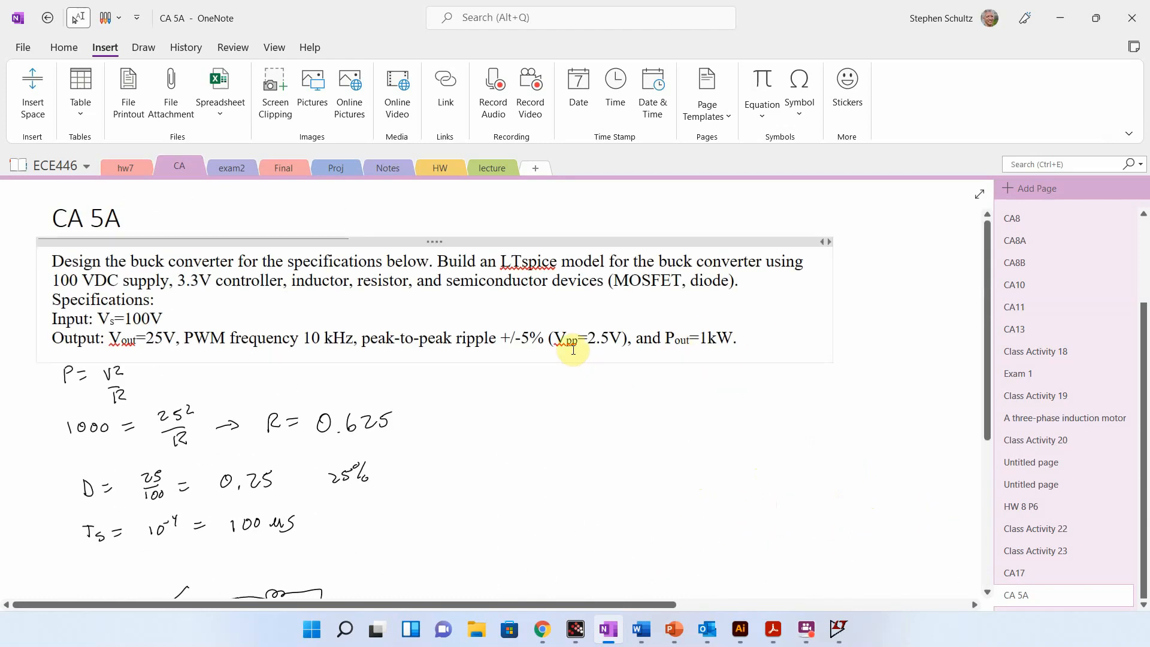
scroll(633, 443, down, 5)
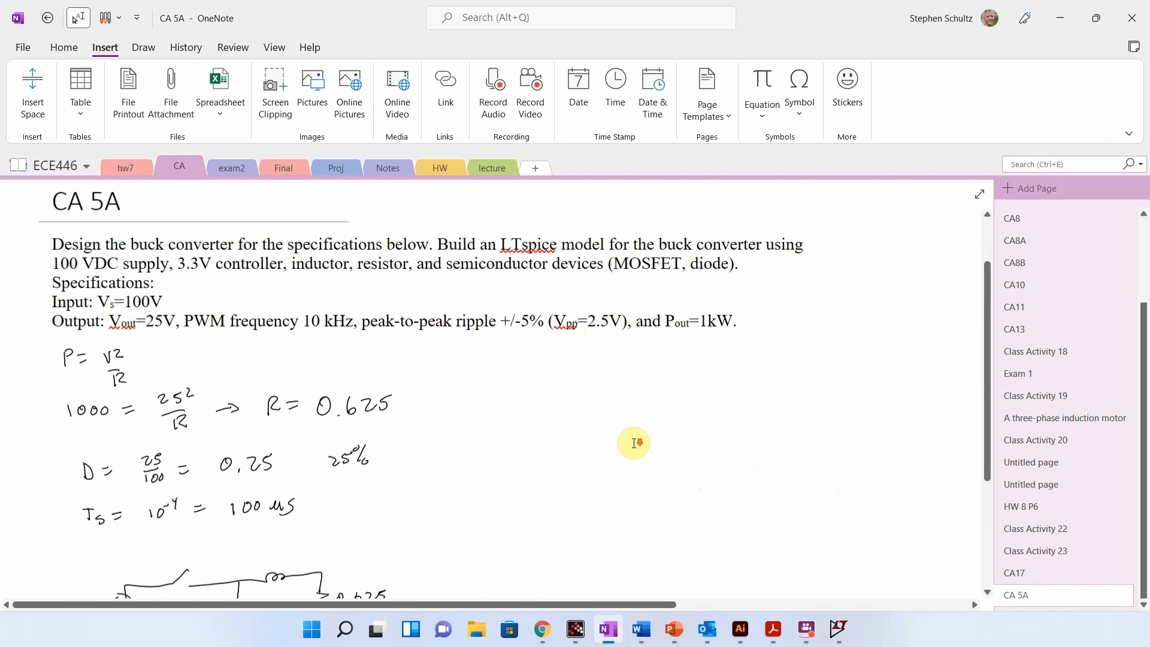
drag(572, 534, 584, 548)
click(588, 547)
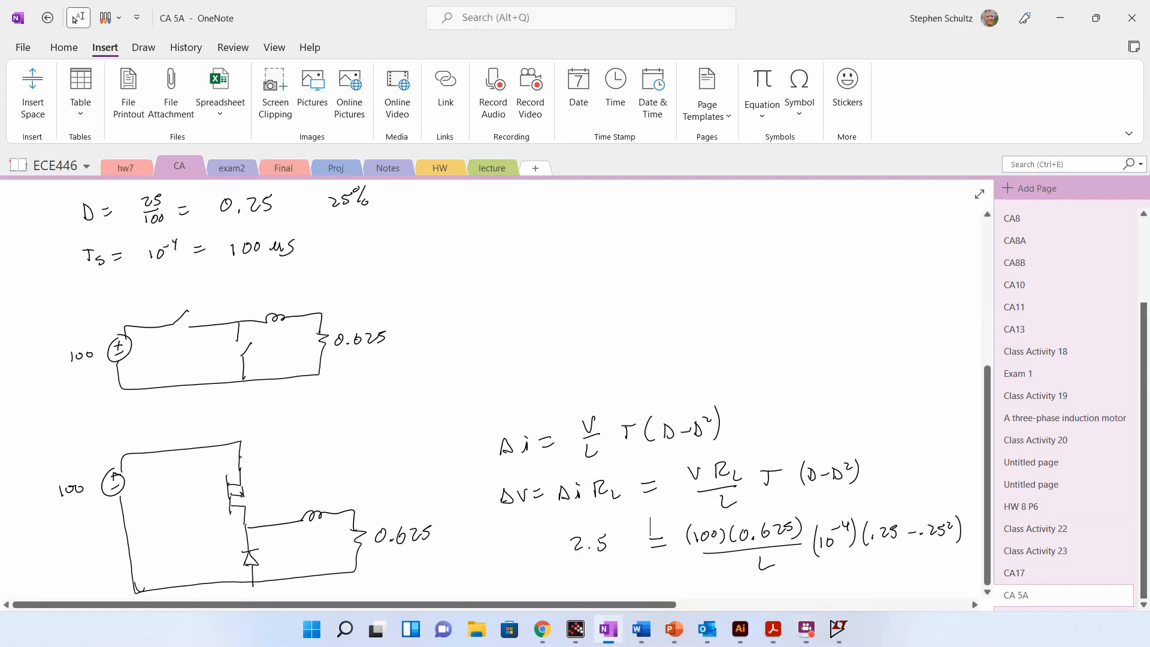
Step: Handwrite the inductance result L = 0.47 mH below the numeric equation
scroll(497, 389, down, 2)
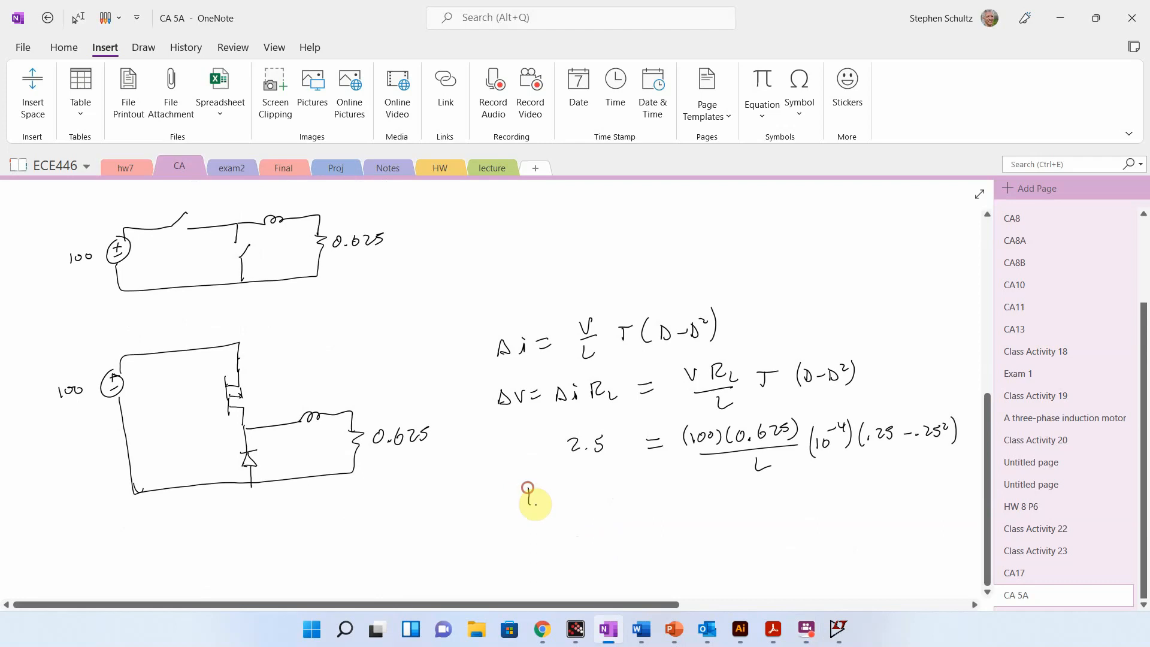
mouse_move(529, 487)
mouse_down()
mouse_move(537, 504)
mouse_move(557, 491)
mouse_up()
drag(546, 500, 557, 499)
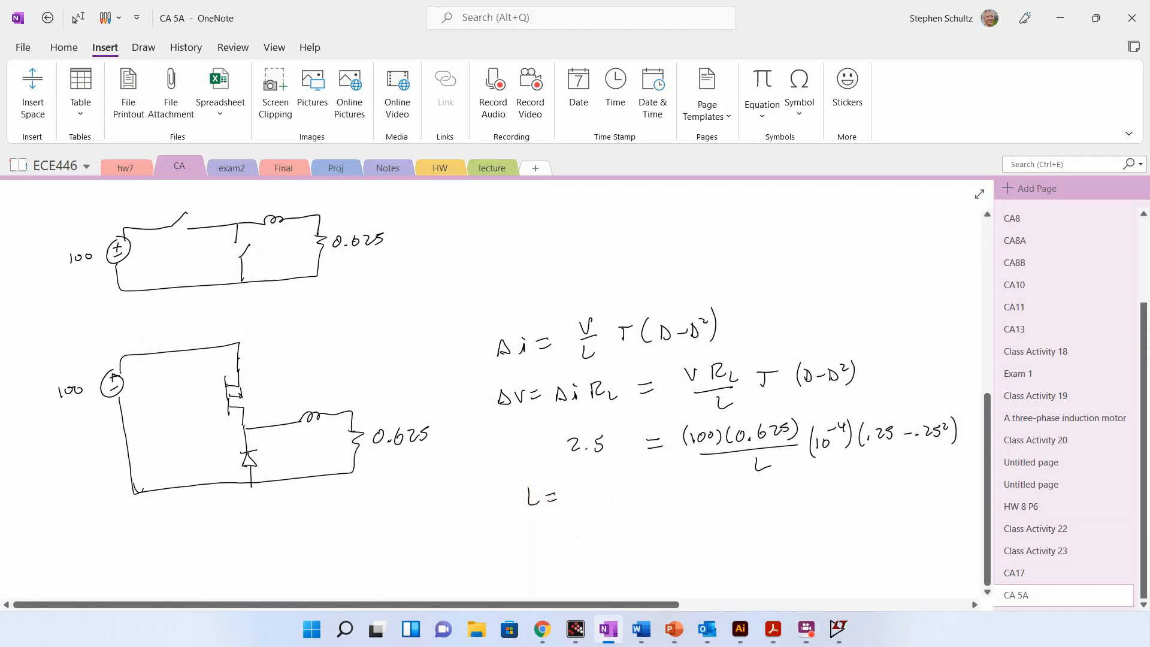
click(592, 504)
mouse_move(602, 488)
mouse_down()
mouse_move(610, 505)
mouse_move(674, 503)
mouse_up()
drag(686, 482, 687, 493)
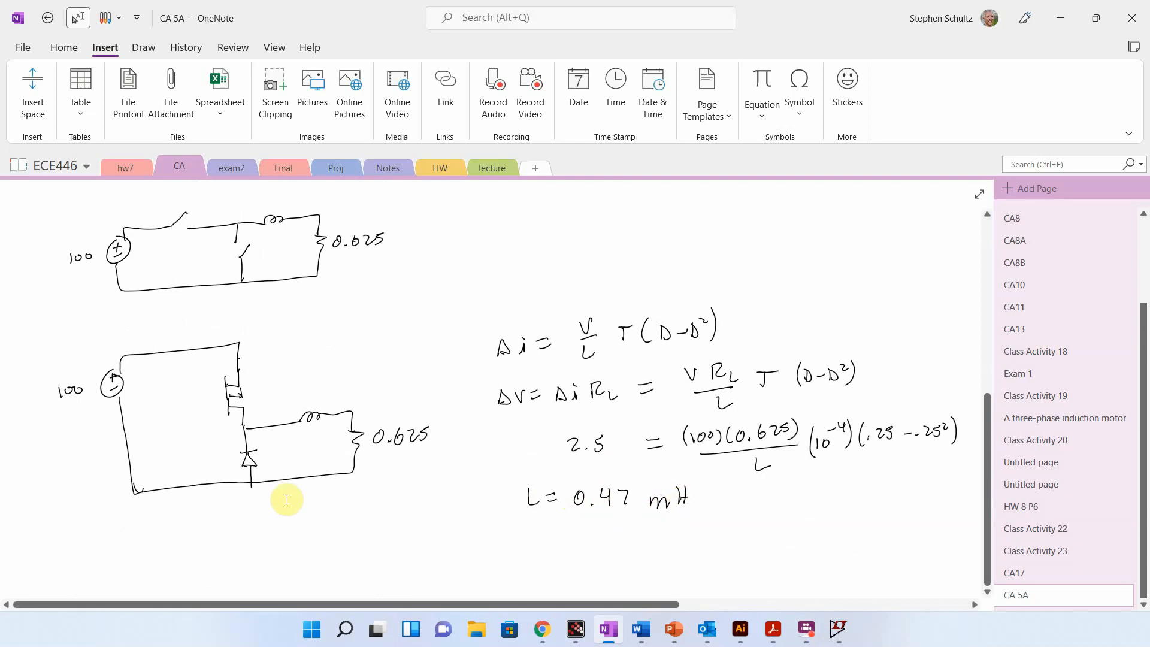
Step: Add a gate terminal to the MOSFET in the second circuit and switch to LTspice
drag(217, 391, 217, 399)
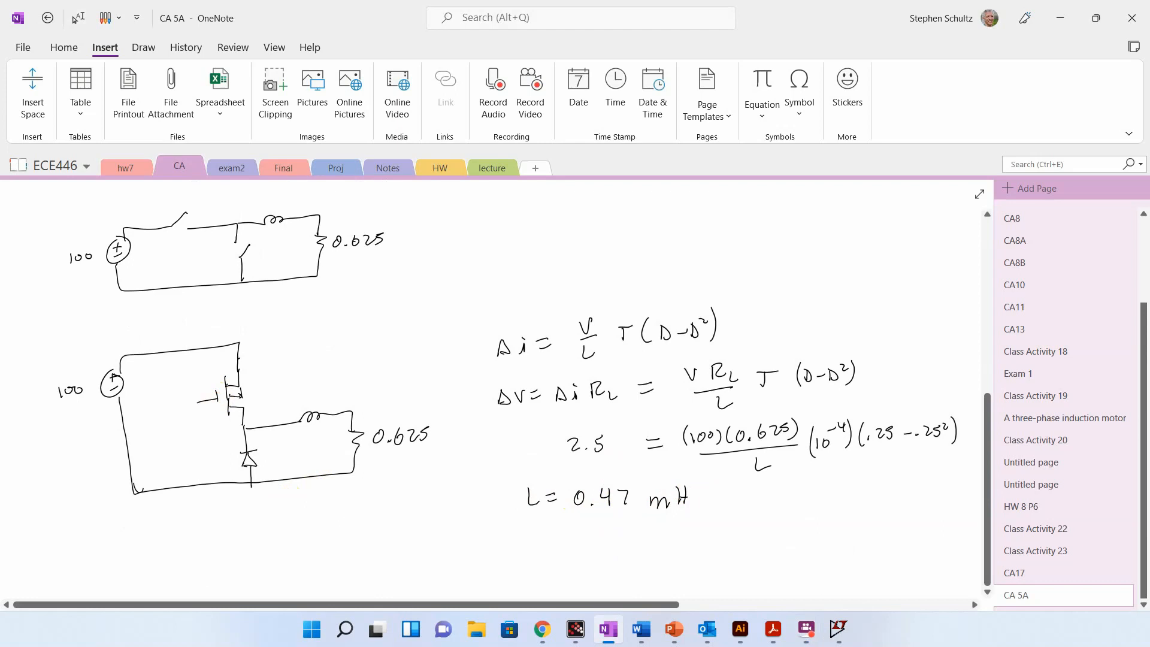
click(75, 19)
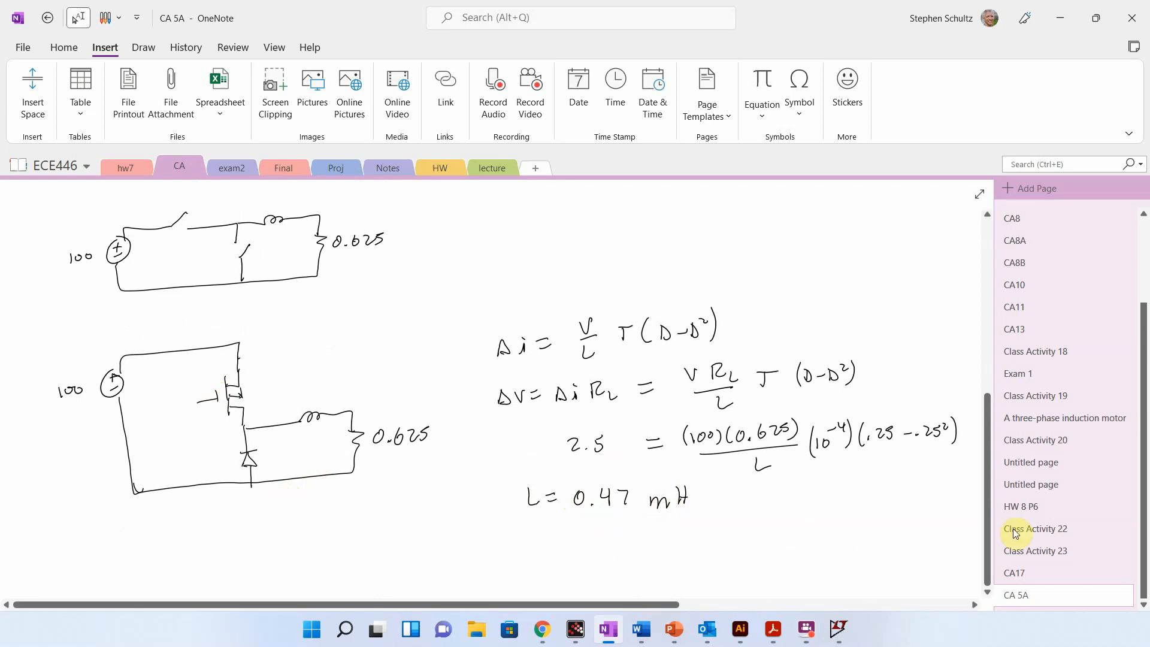
click(838, 629)
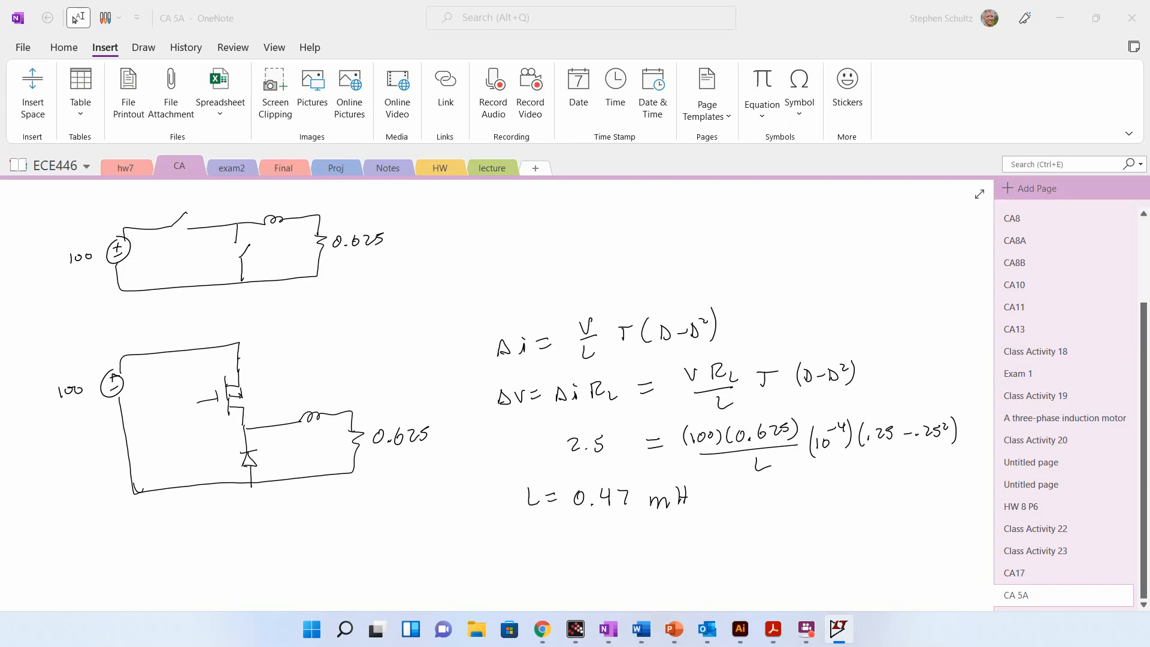
Step: Maximize the LTspice window and create a new blank schematic
drag(0, 240, 652, 68)
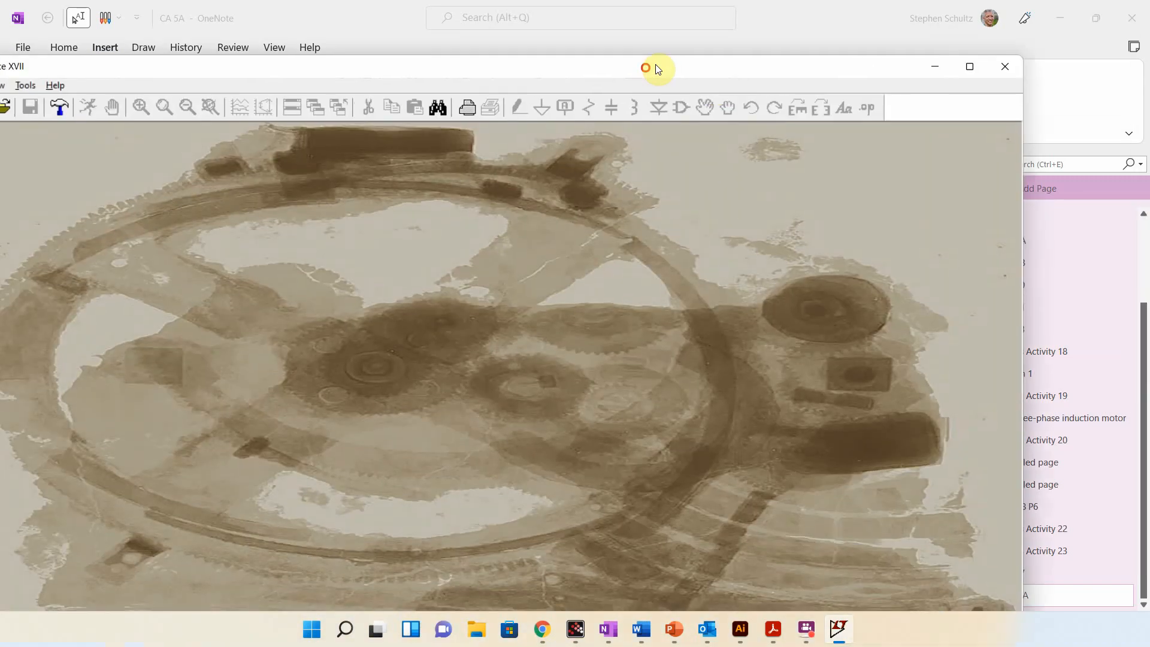
click(970, 66)
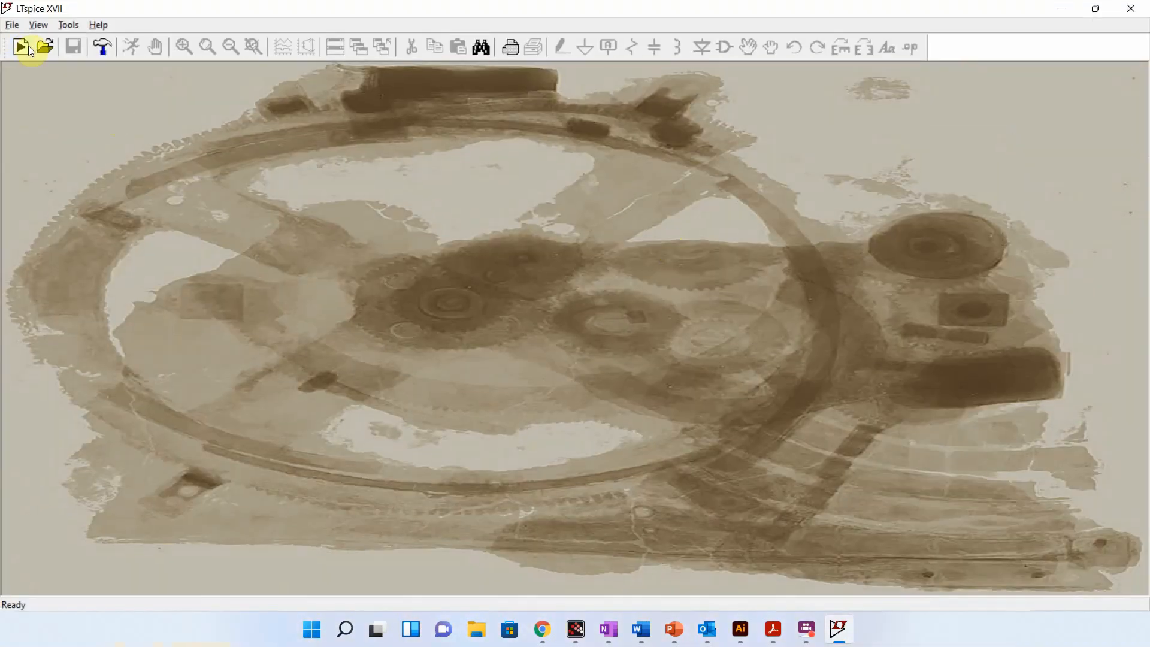
click(24, 46)
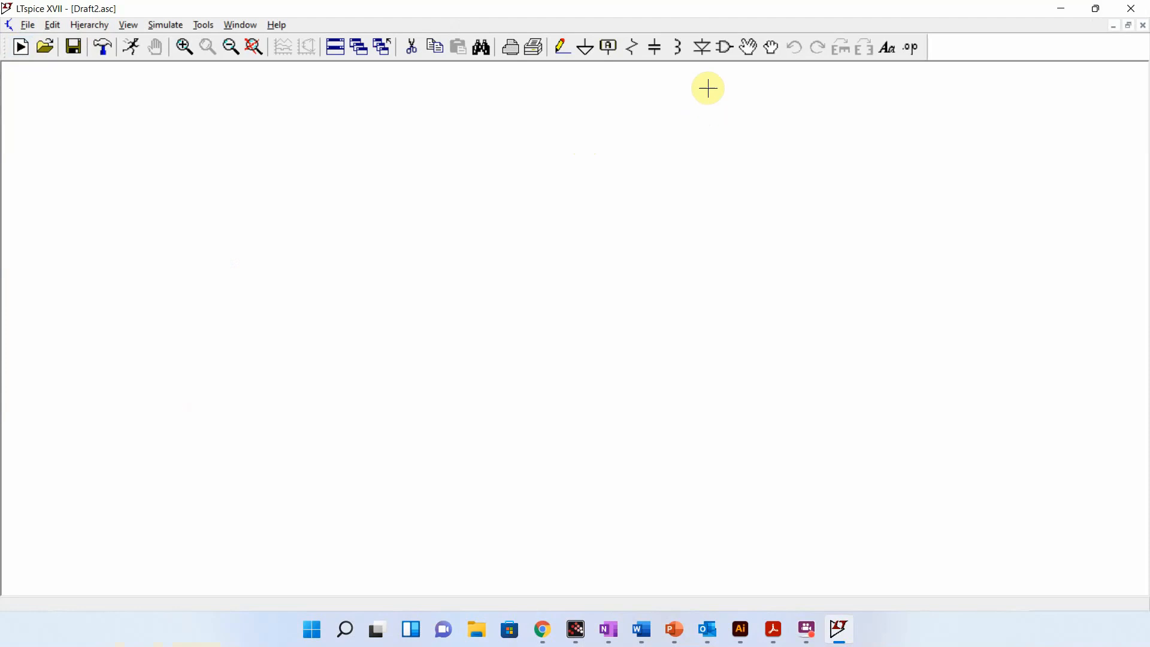
Step: Place a vertical resistor on the schematic and rename it RL
click(632, 47)
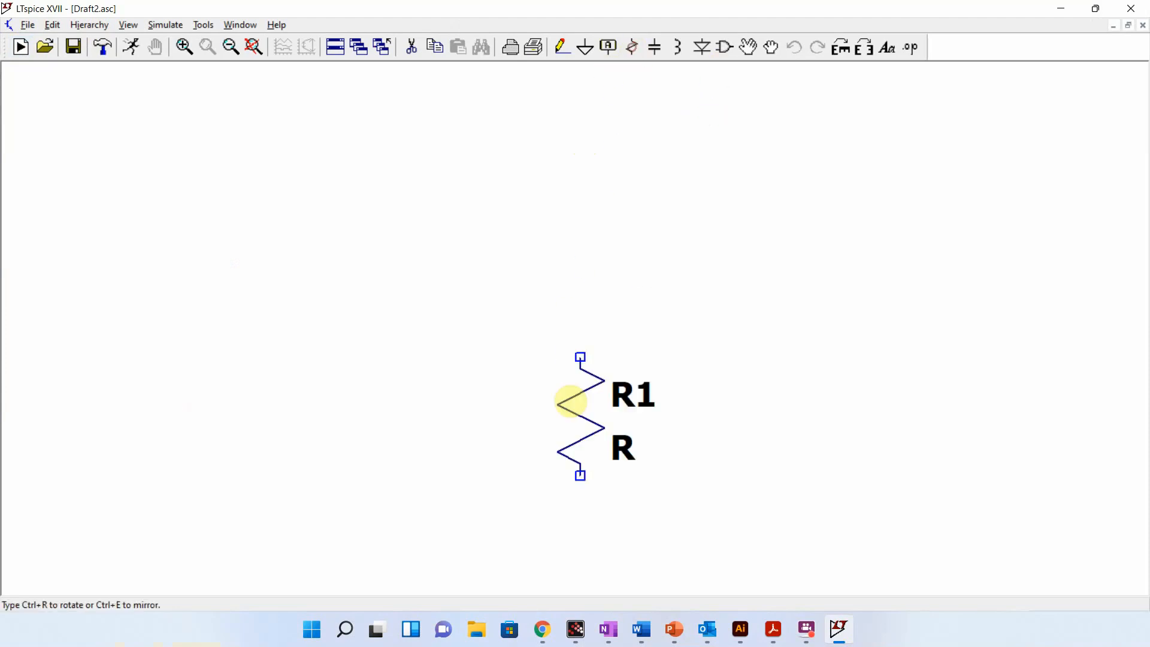
click(646, 396)
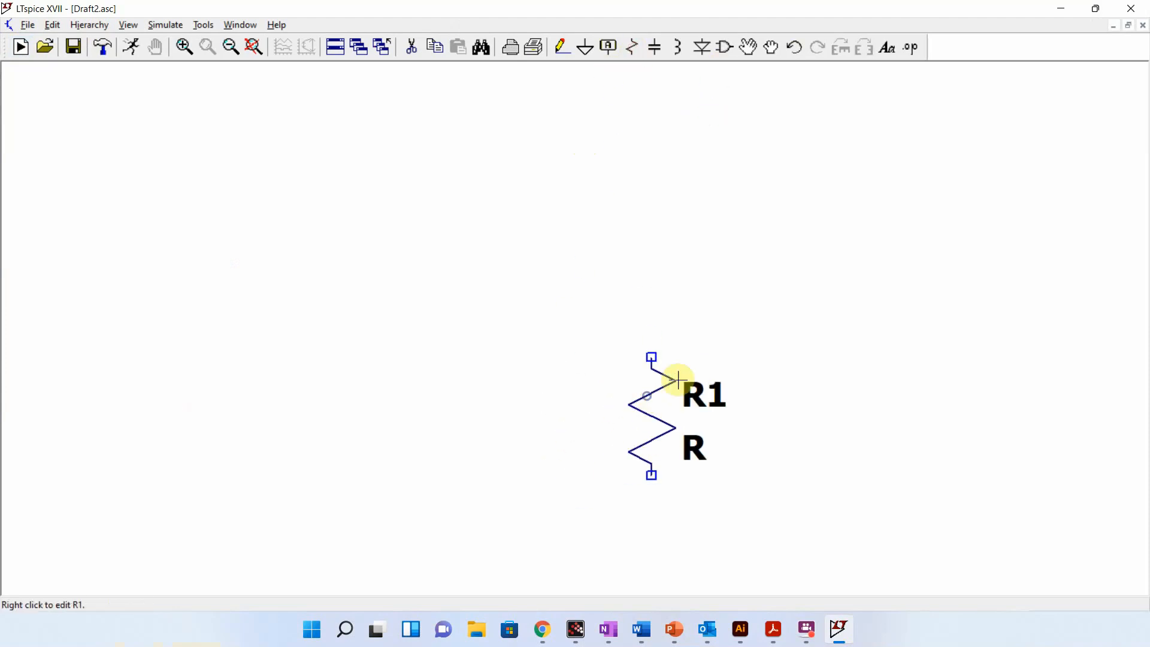
right_click(702, 411)
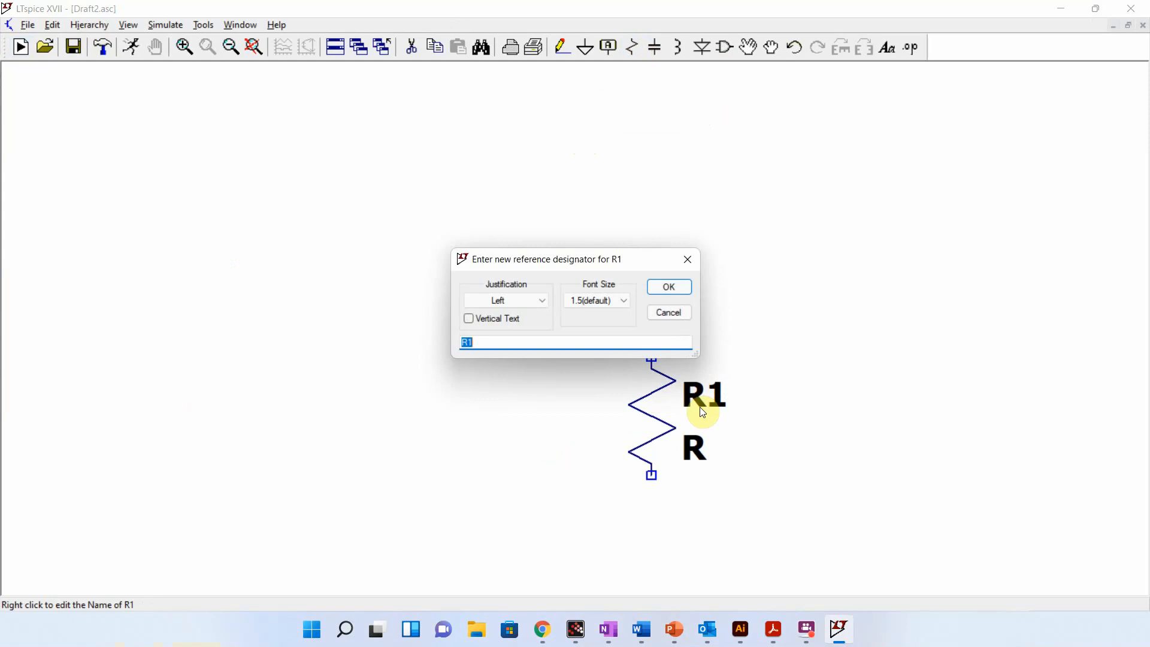
text(rL)
key(Return)
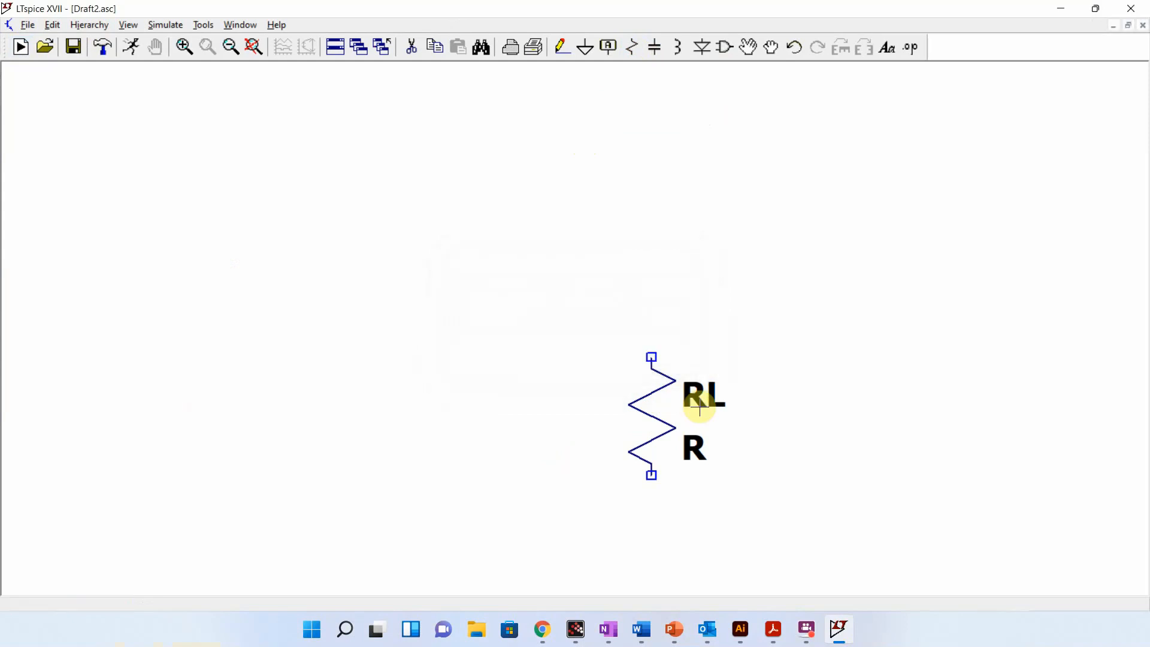
Step: Set the resistance of RL to 0.625 Ω
right_click(669, 436)
text(0)
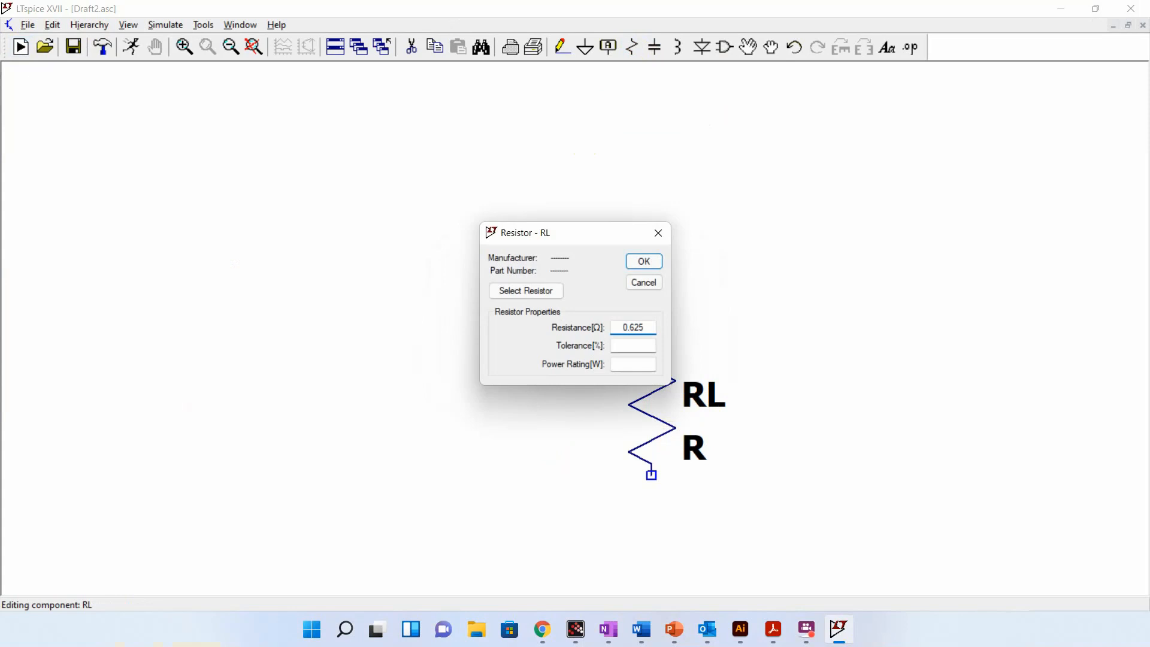
text(.625)
click(644, 261)
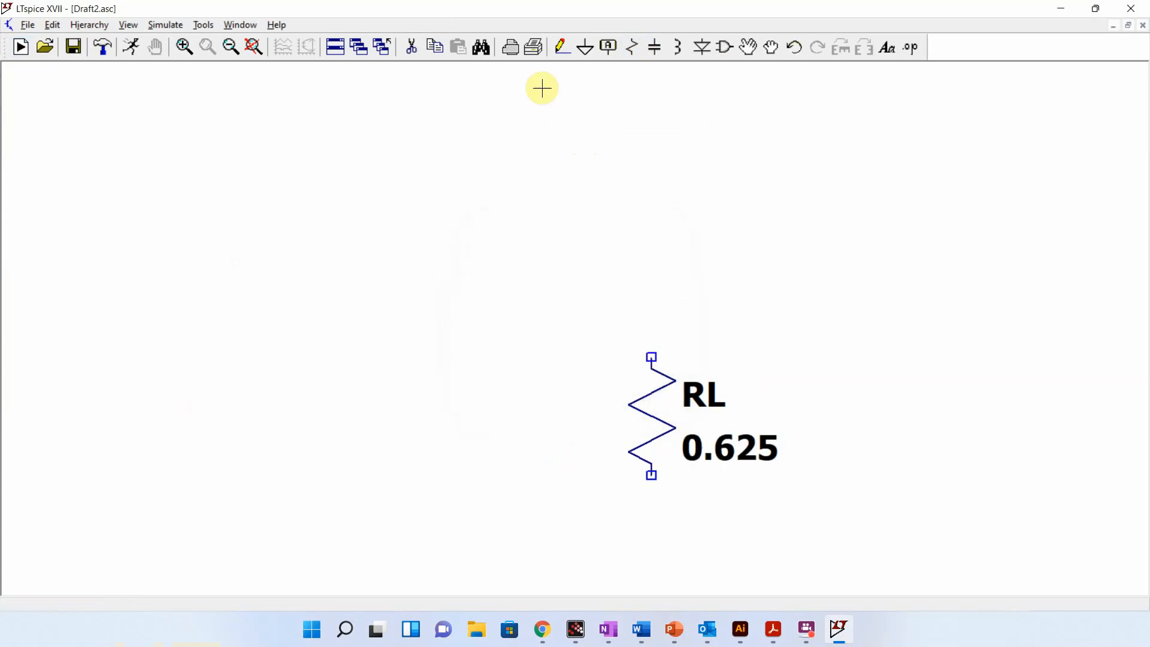
Step: Create an output-type net label named out and place it above and to the right of RL
click(608, 47)
click(592, 334)
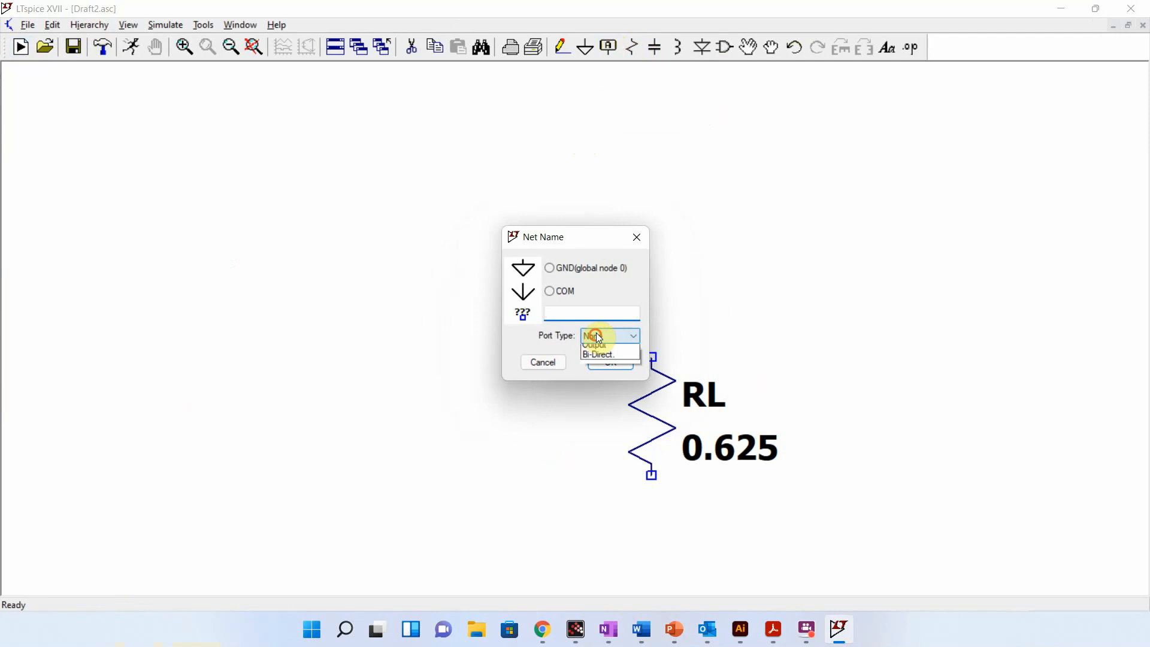
click(599, 362)
click(602, 311)
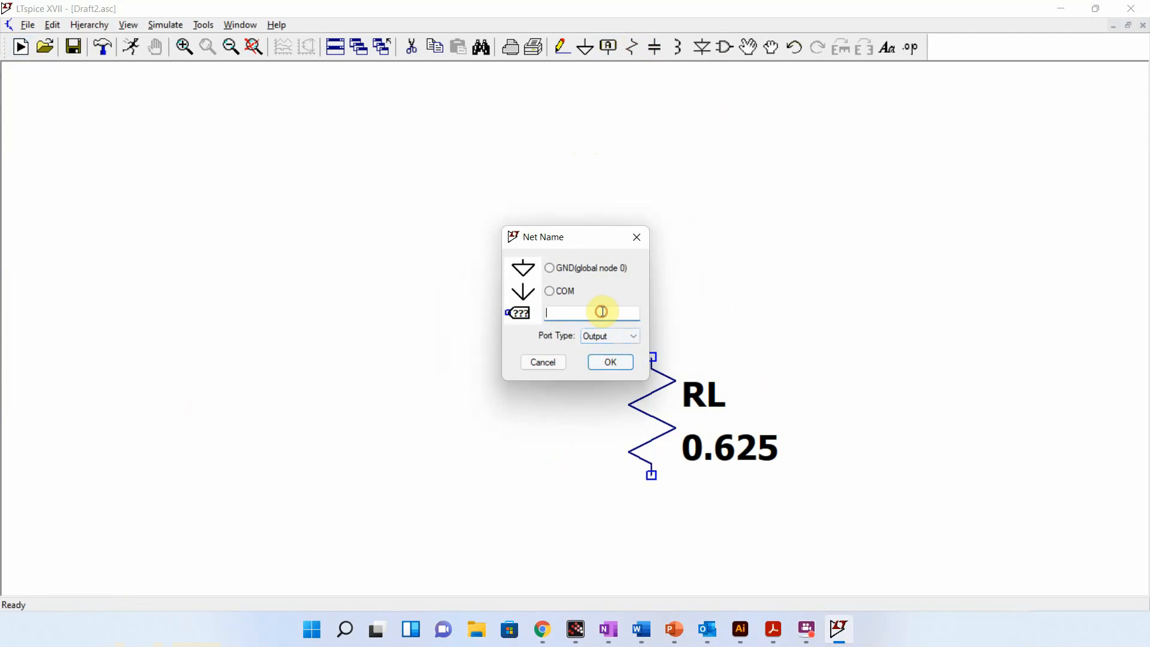
text(out)
key(Return)
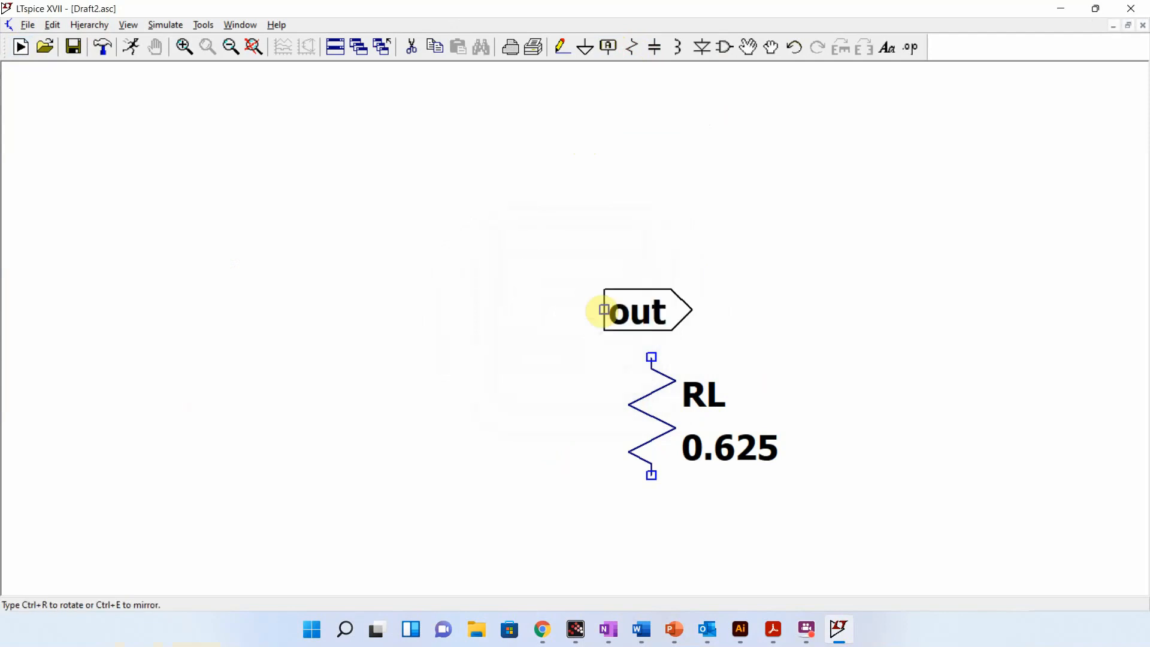
click(819, 310)
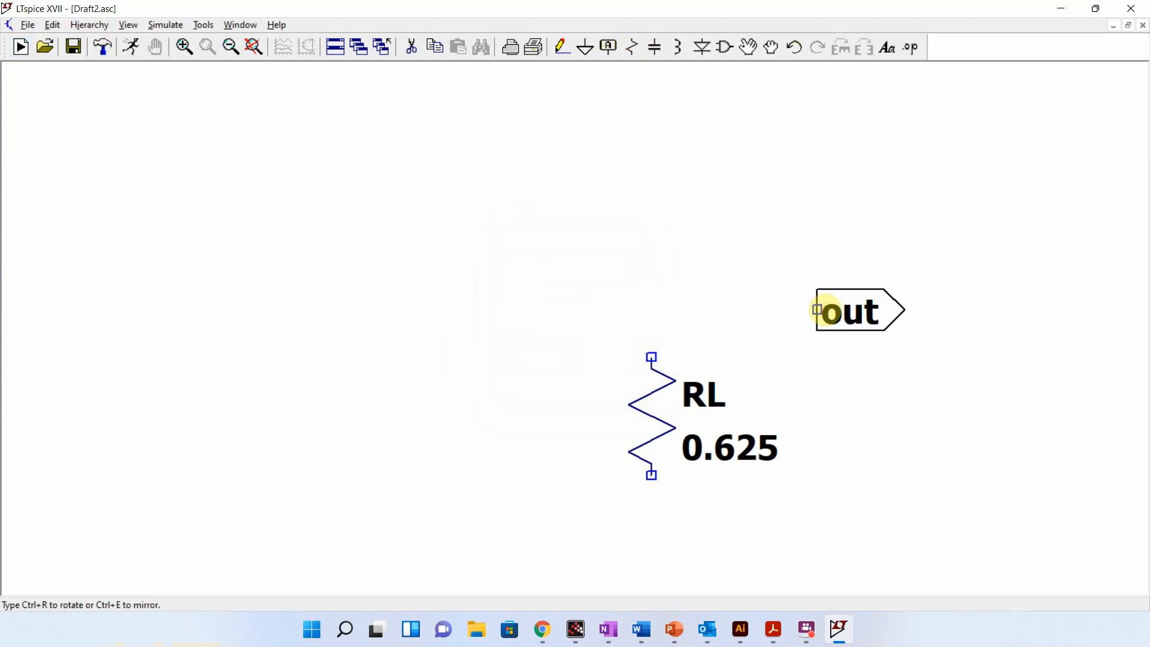
Step: Wire the out port to the upper end of RL and connect RL's lower end to a ground symbol
key(F3)
click(817, 311)
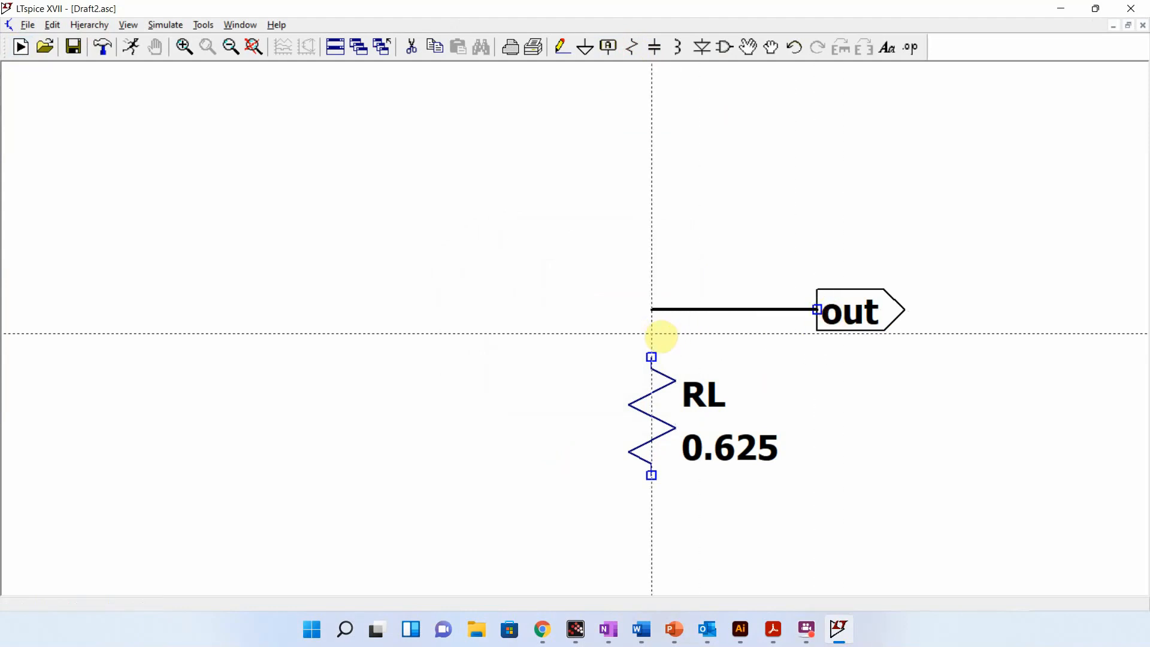
click(652, 357)
click(661, 536)
key(g)
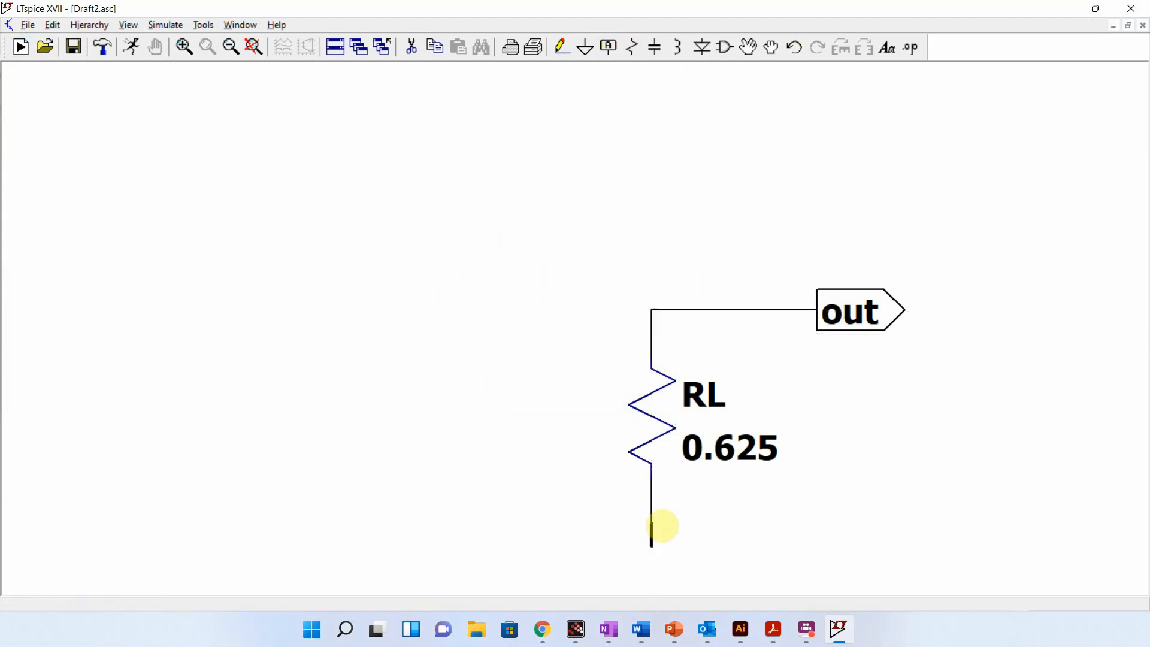
click(652, 545)
key(Escape)
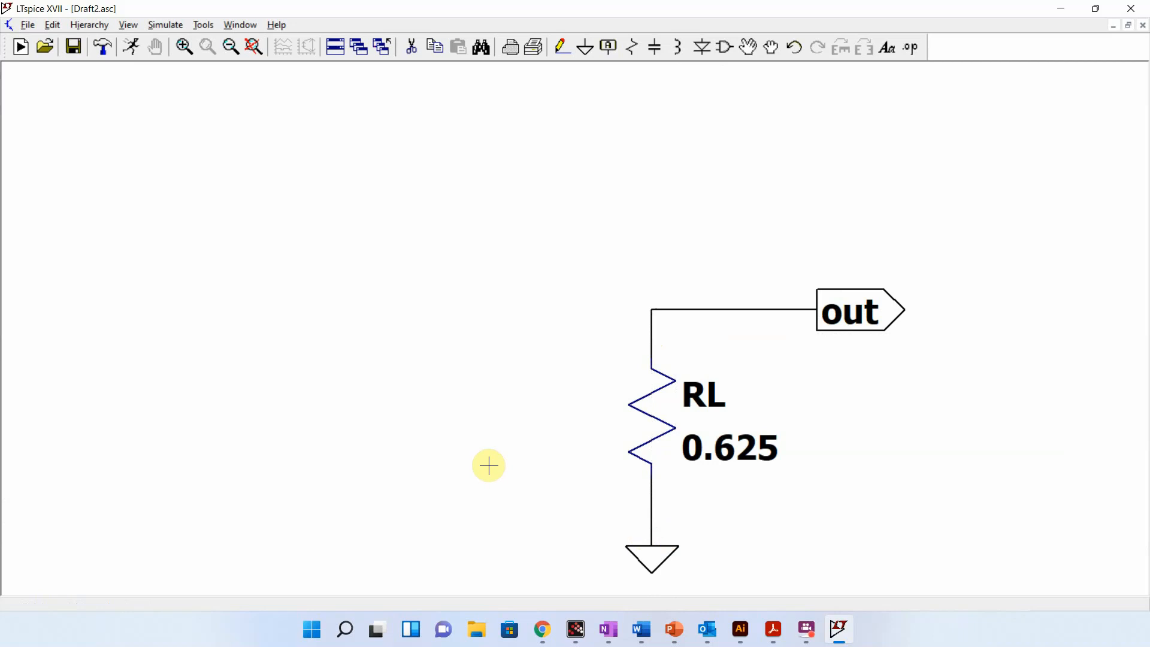
Step: Place a horizontal inductor to the left of the RL and out junction and set its inductance to .47m
key(l)
key(ctrl+r)
key(ctrl+r)
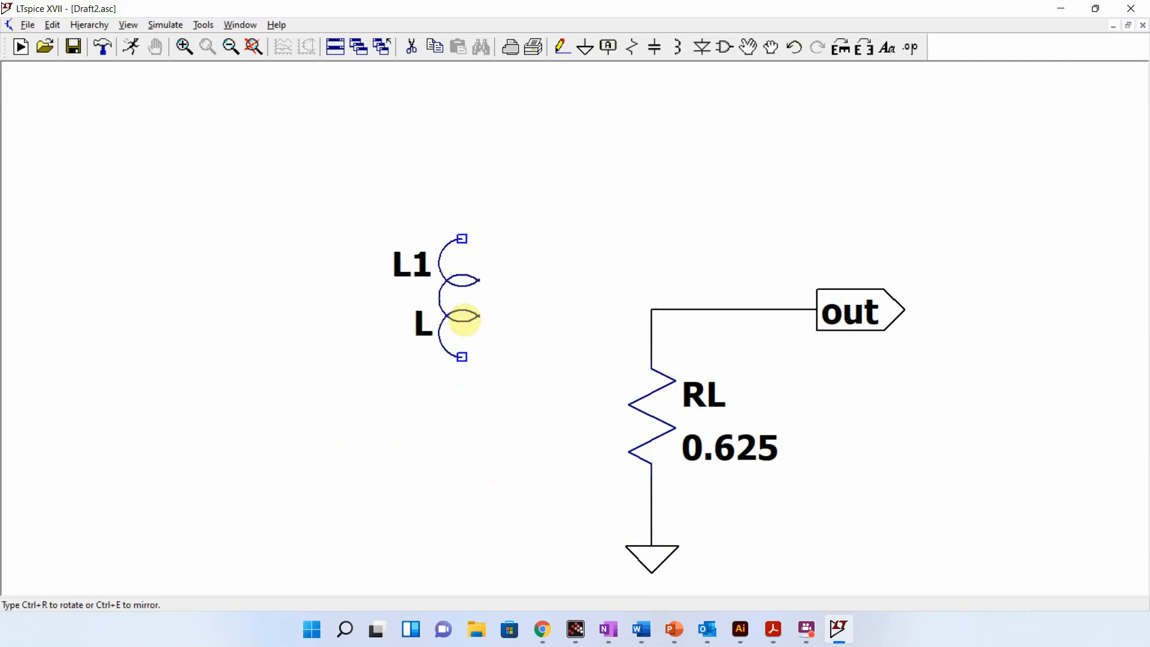
key(ctrl+r)
click(552, 310)
key(Escape)
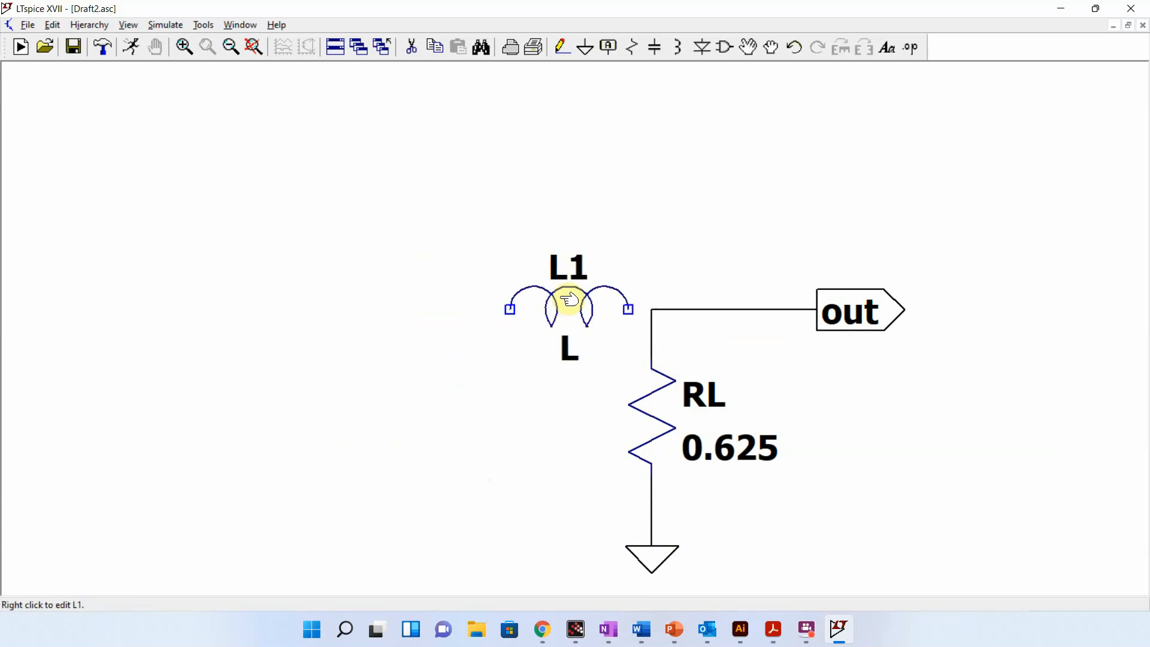
right_click(569, 299)
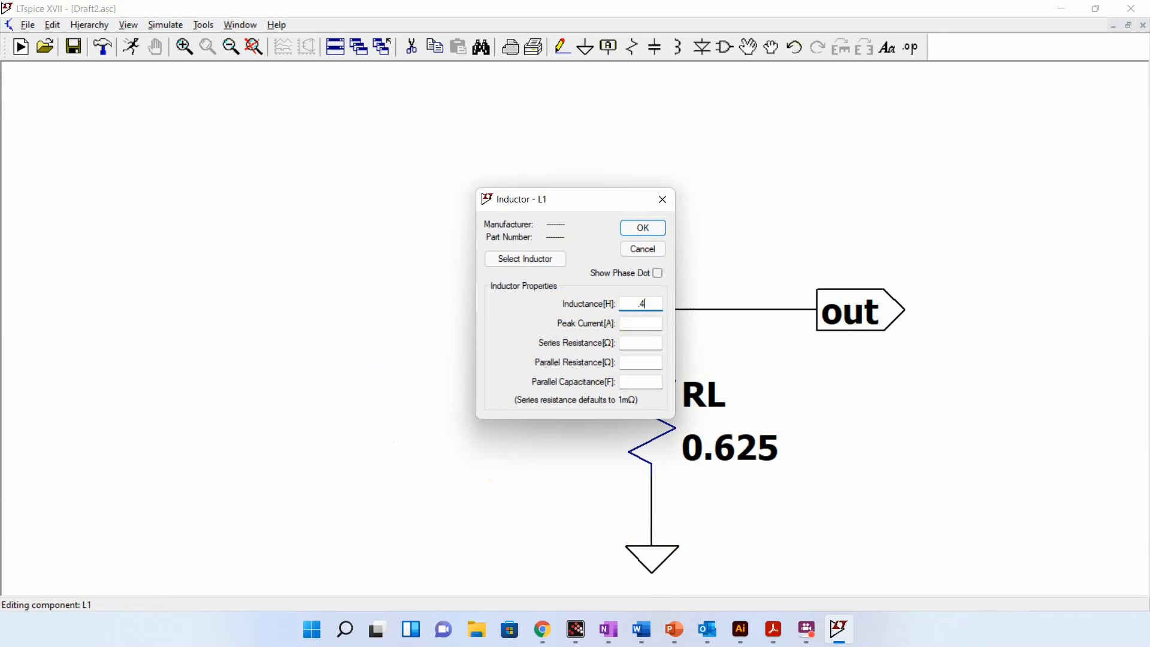
key(Return)
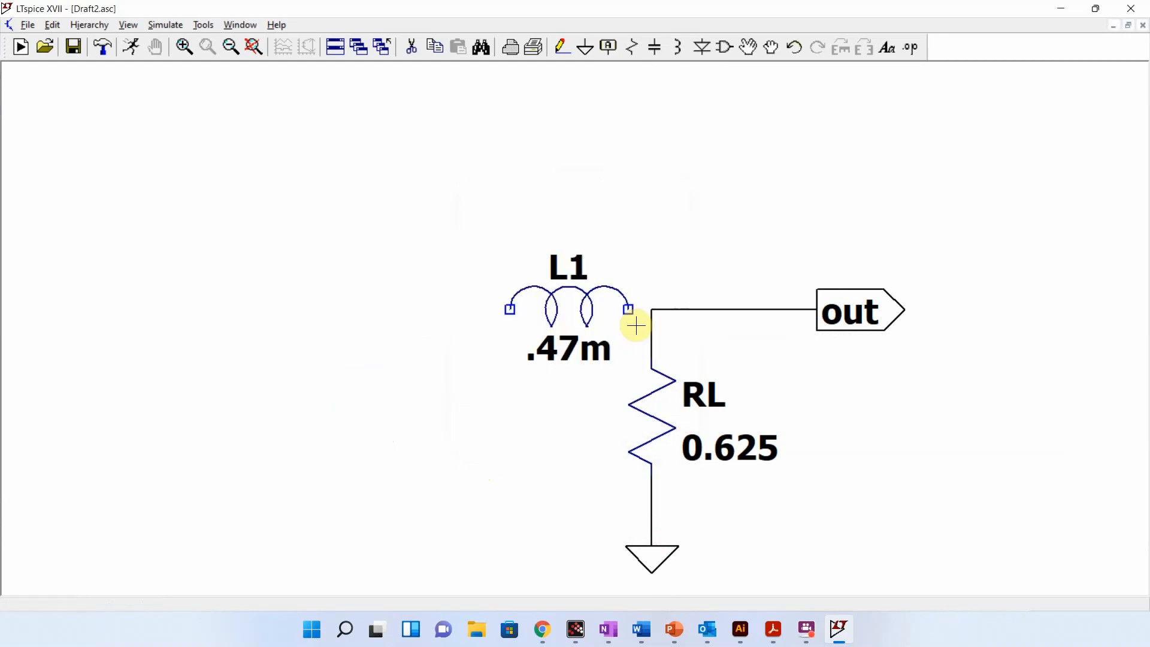
Step: Wire the RL and out junction through the inductor and extend the wire past the inductor's left end
key(F3)
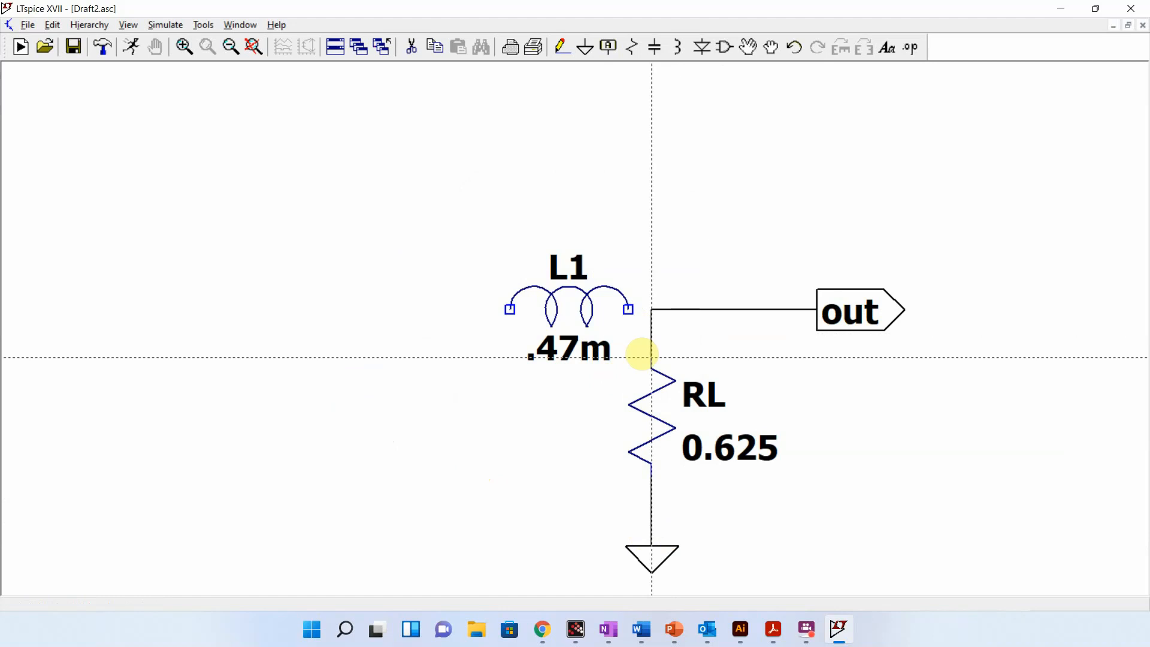
click(650, 310)
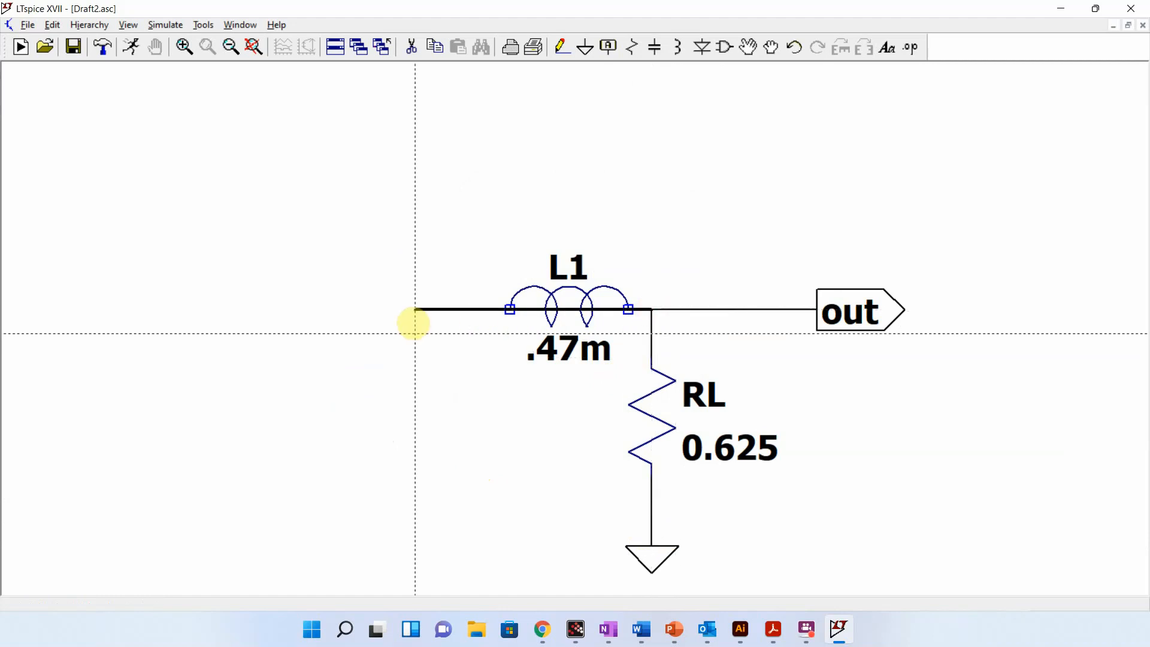
click(367, 310)
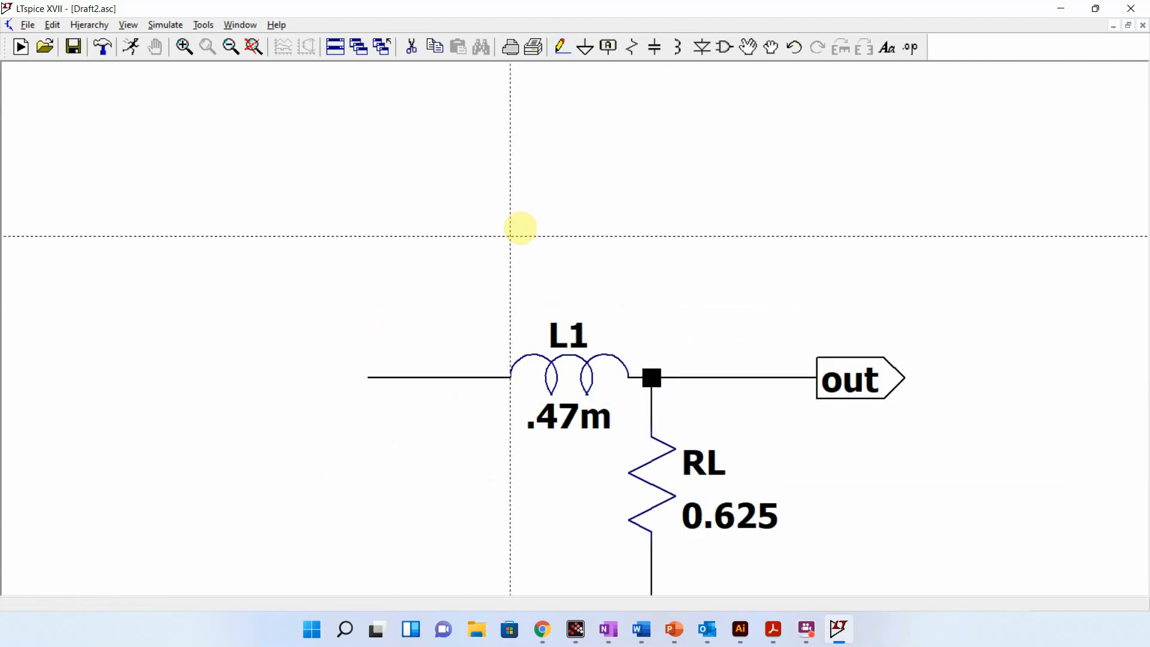
key(Escape)
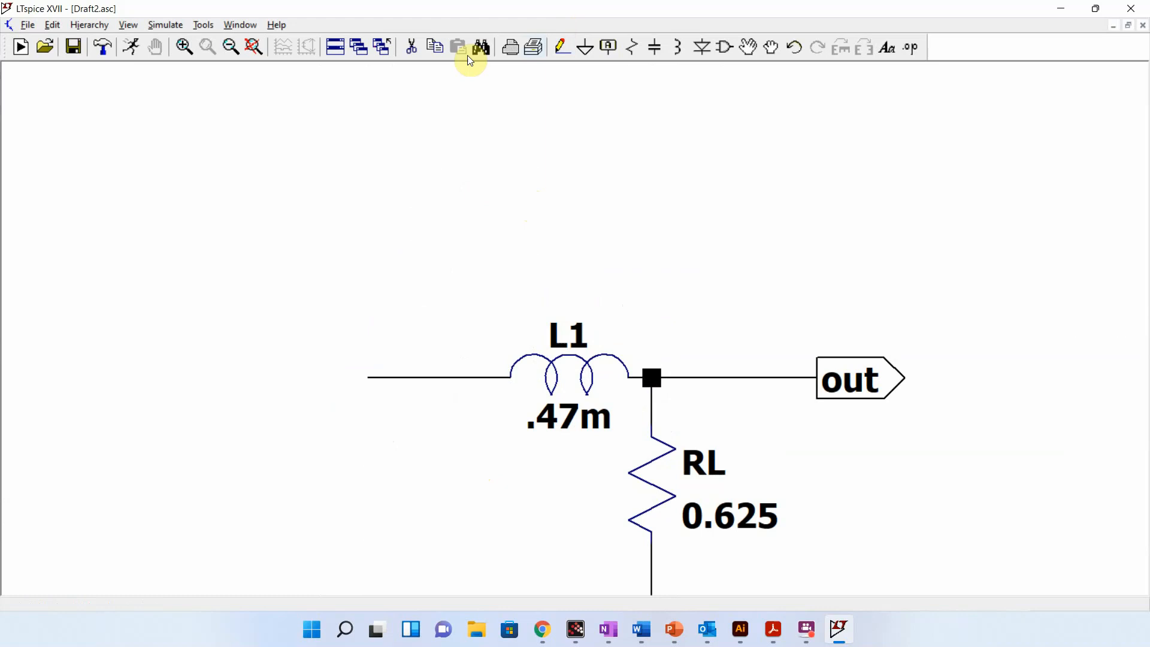
Step: Place a diode with its cathode facing up below the free left end of the inductor wire
click(253, 47)
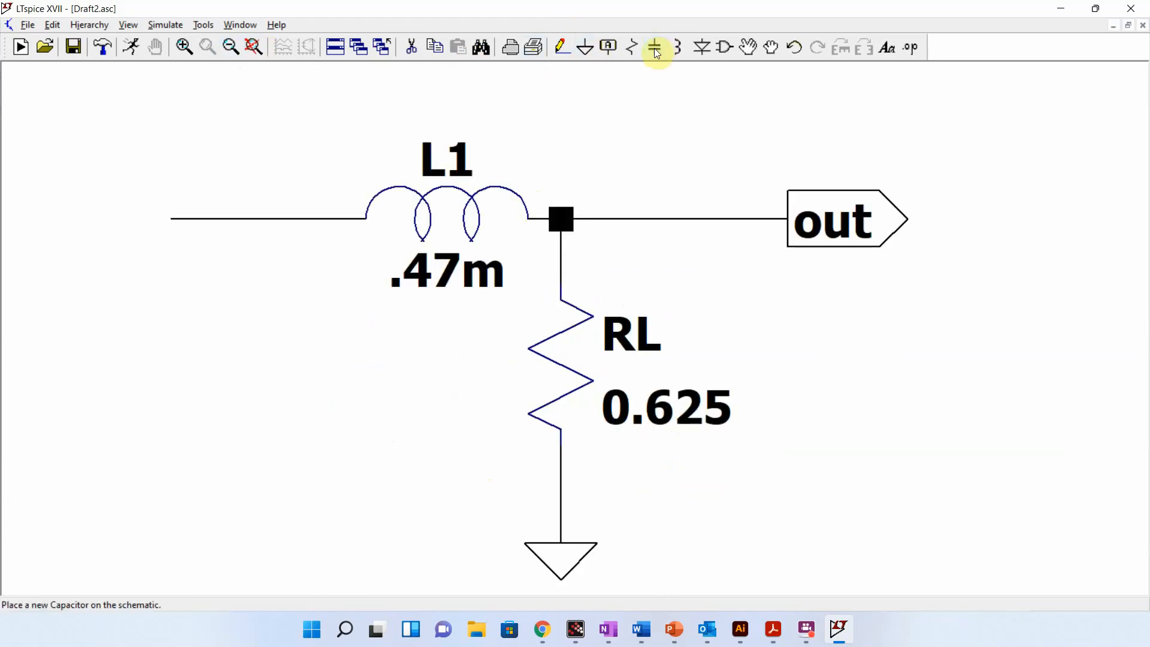
click(701, 46)
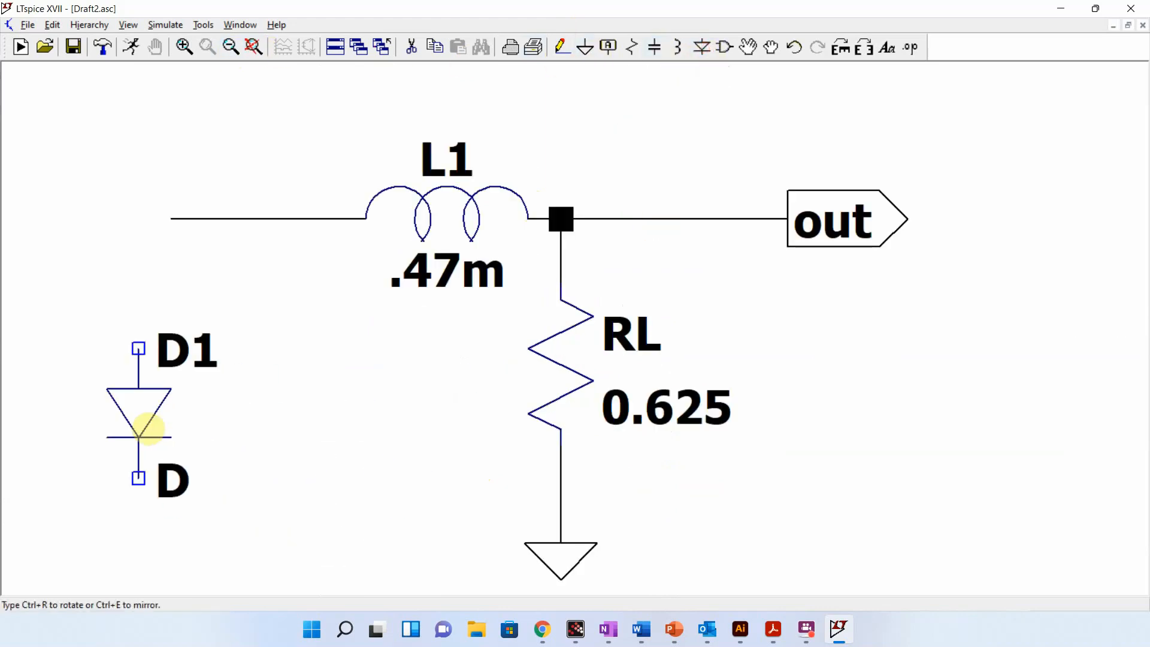
key(ctrl+r)
key(ctrl+r)
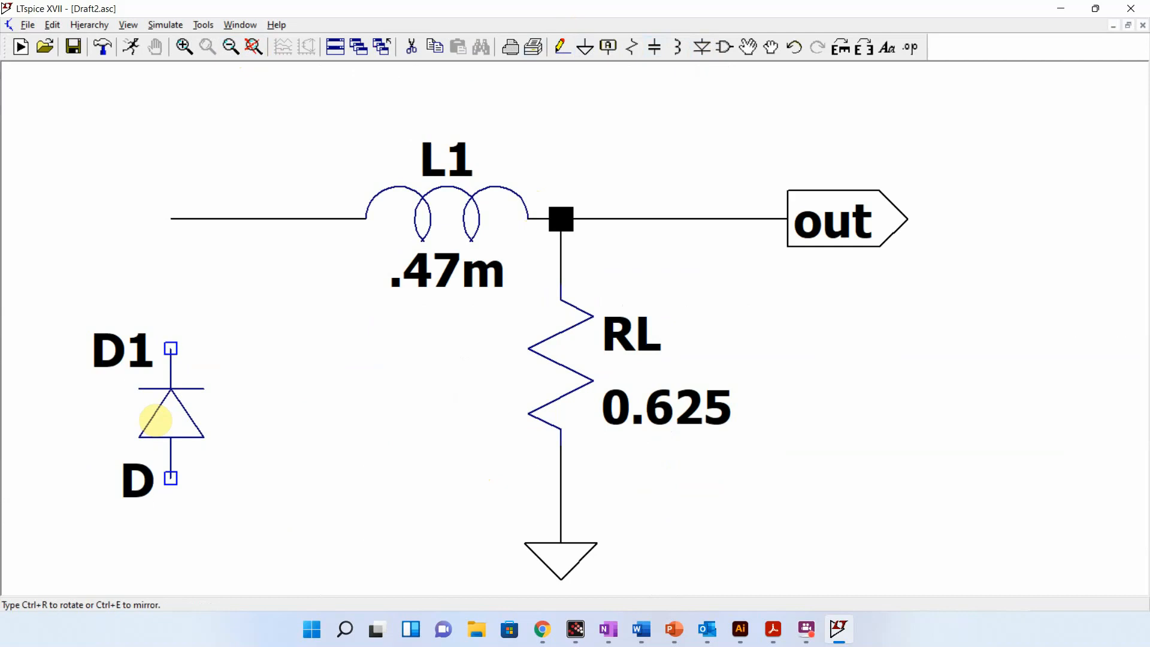
click(162, 412)
right_click(168, 419)
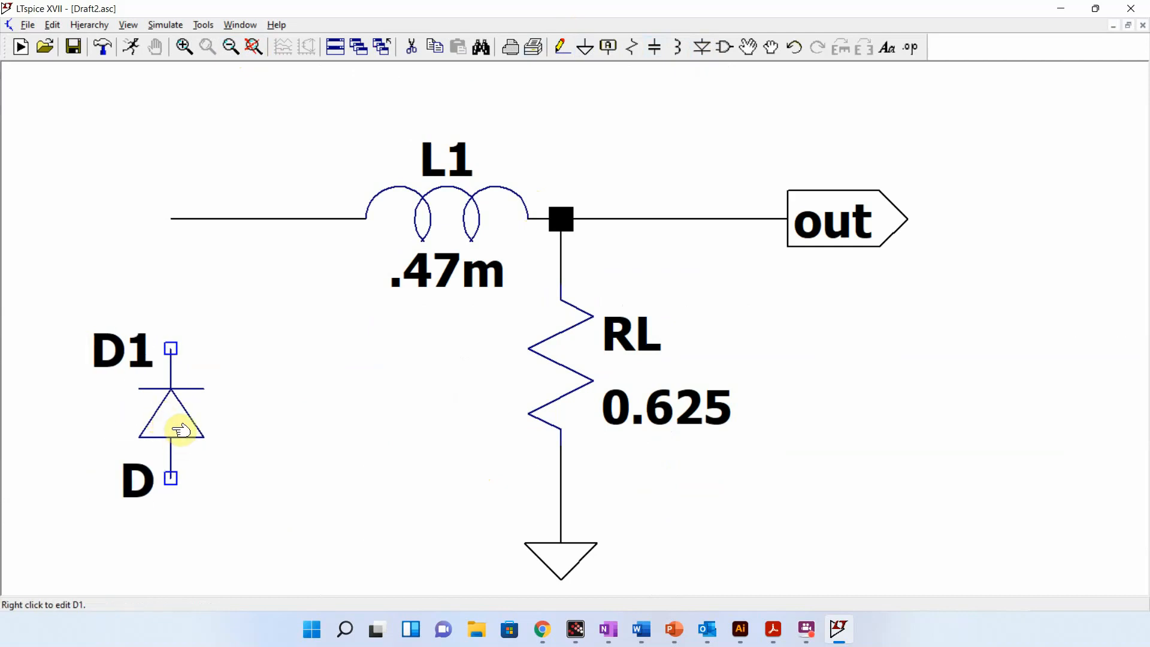
Step: Open the diode model list for D1, enlarge it, and browse the models sorted by breakdown voltage
right_click(173, 431)
click(639, 281)
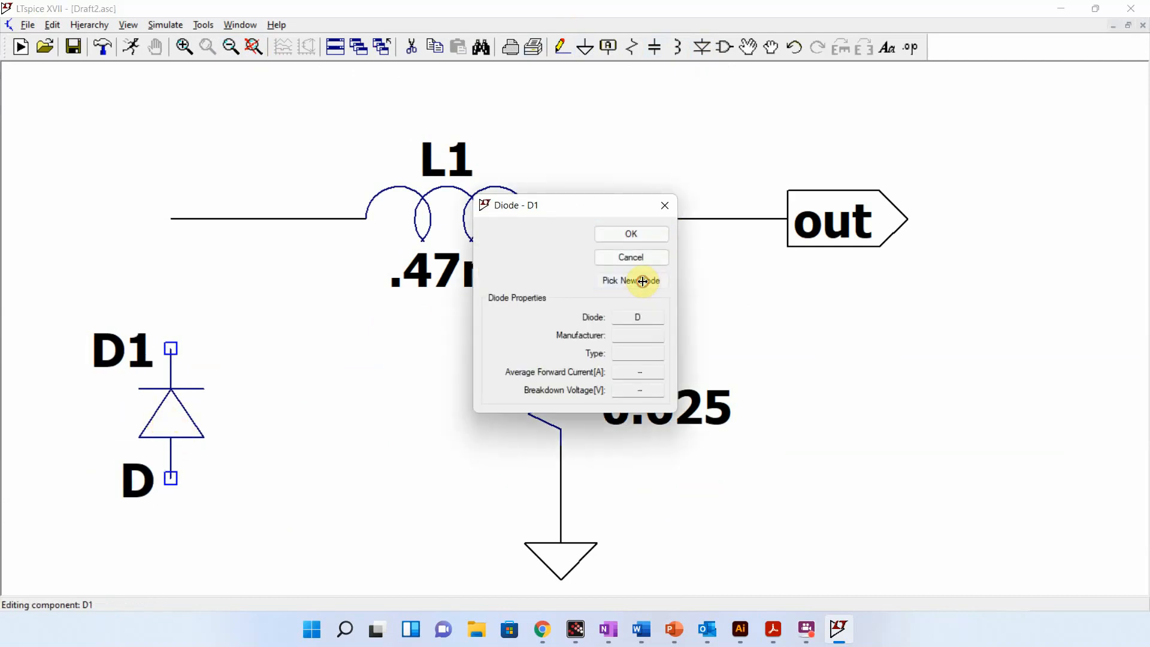
drag(606, 207, 542, 135)
click(559, 205)
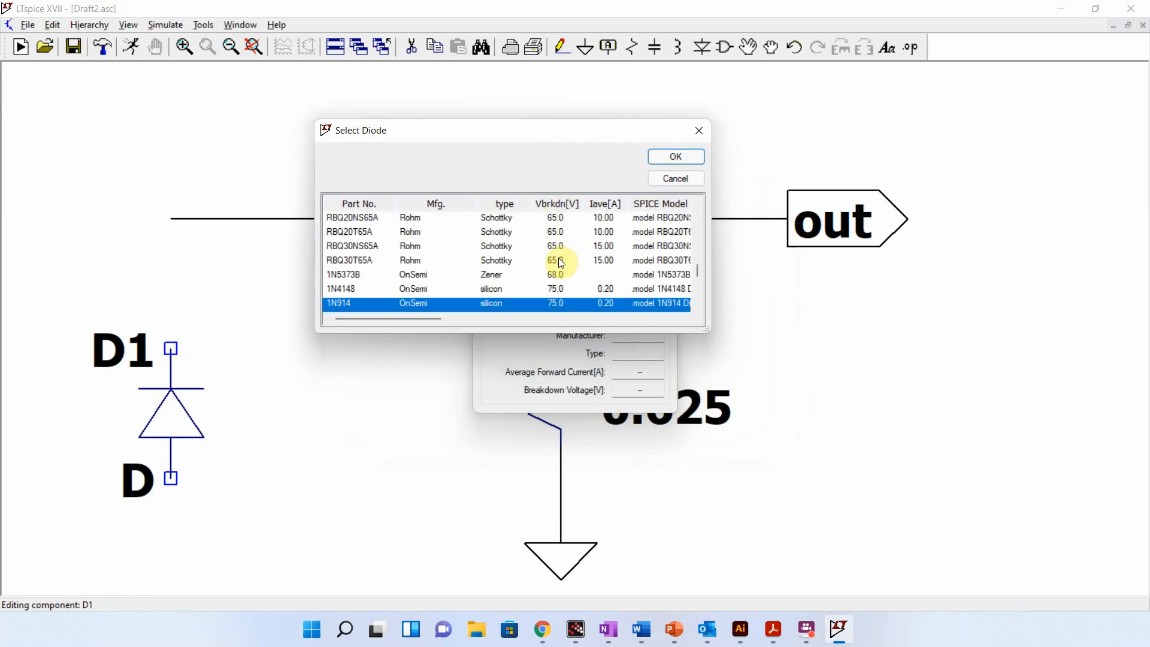
scroll(558, 257, down, 2)
drag(648, 332, 657, 558)
scroll(608, 400, down, 12)
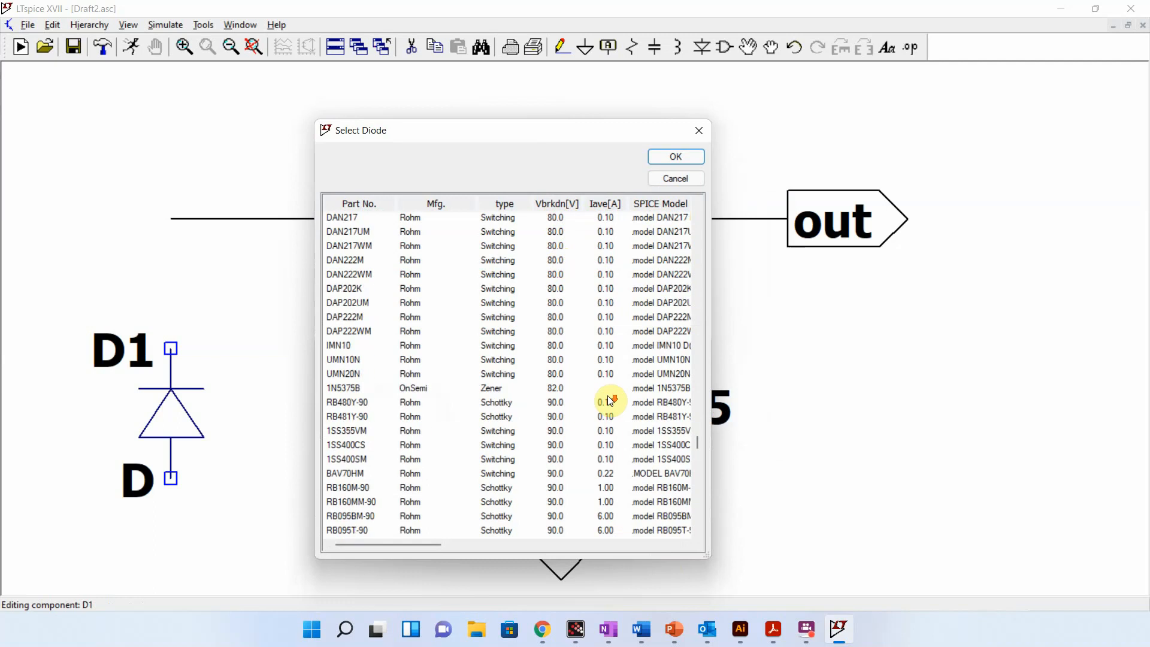
scroll(609, 401, down, 5)
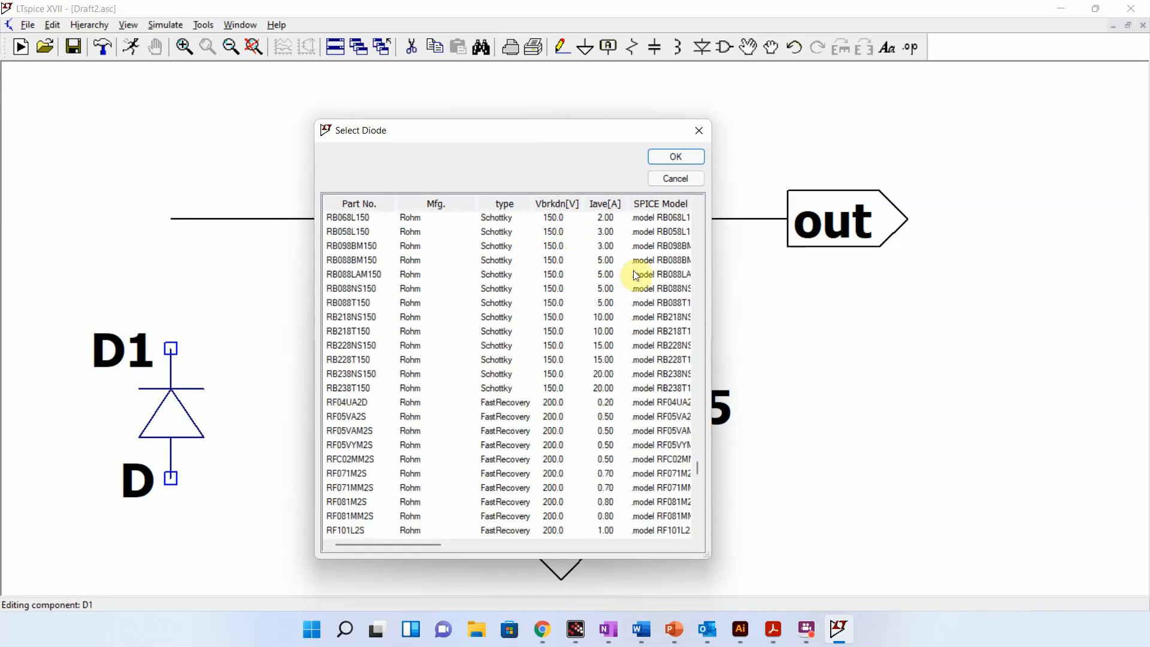
Step: Sort the diode models by average current and assign the 600 V, 30 A fast-recovery model RFUH60TS6D to D1
click(616, 205)
scroll(599, 473, down, 8)
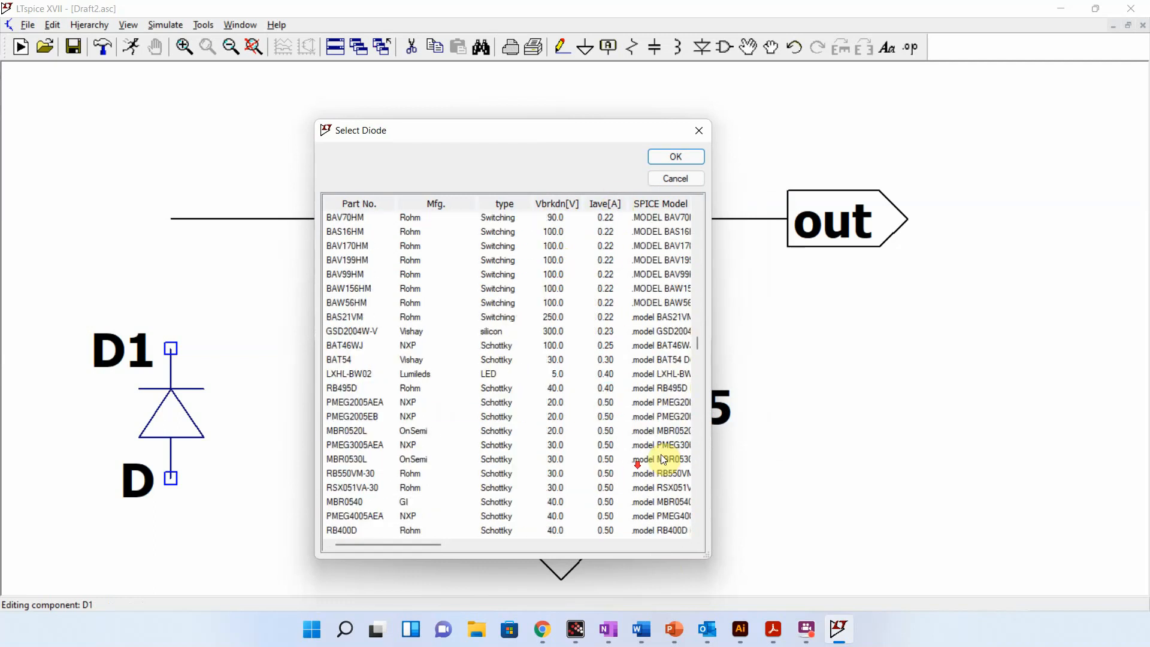
drag(703, 351, 695, 537)
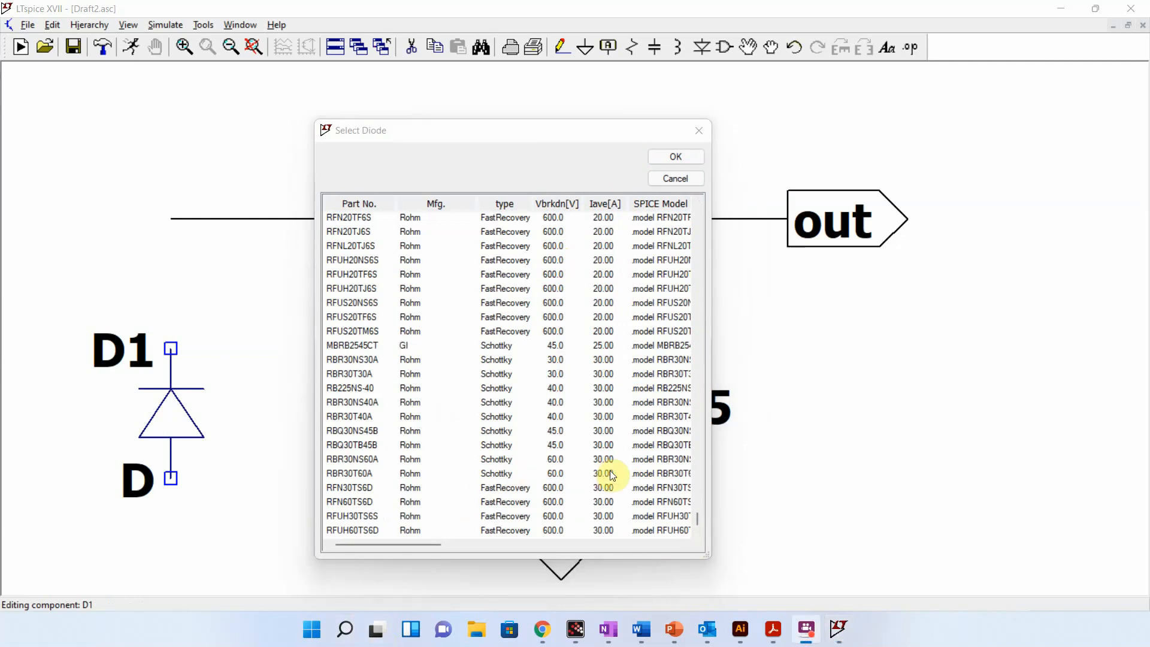
click(700, 518)
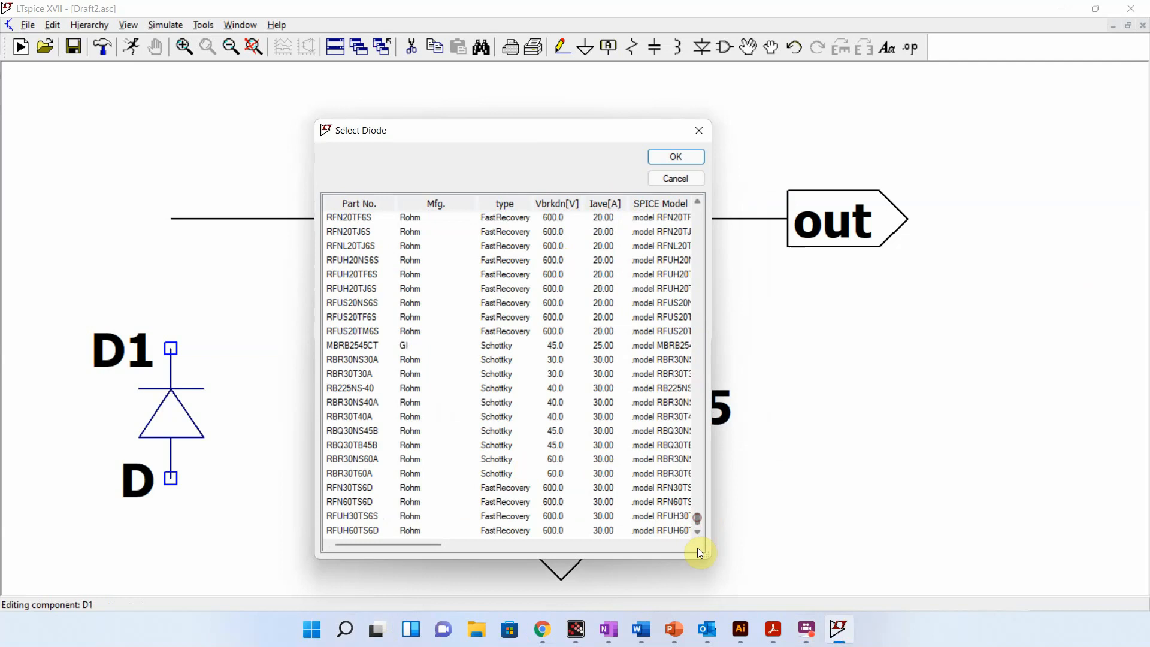
click(606, 530)
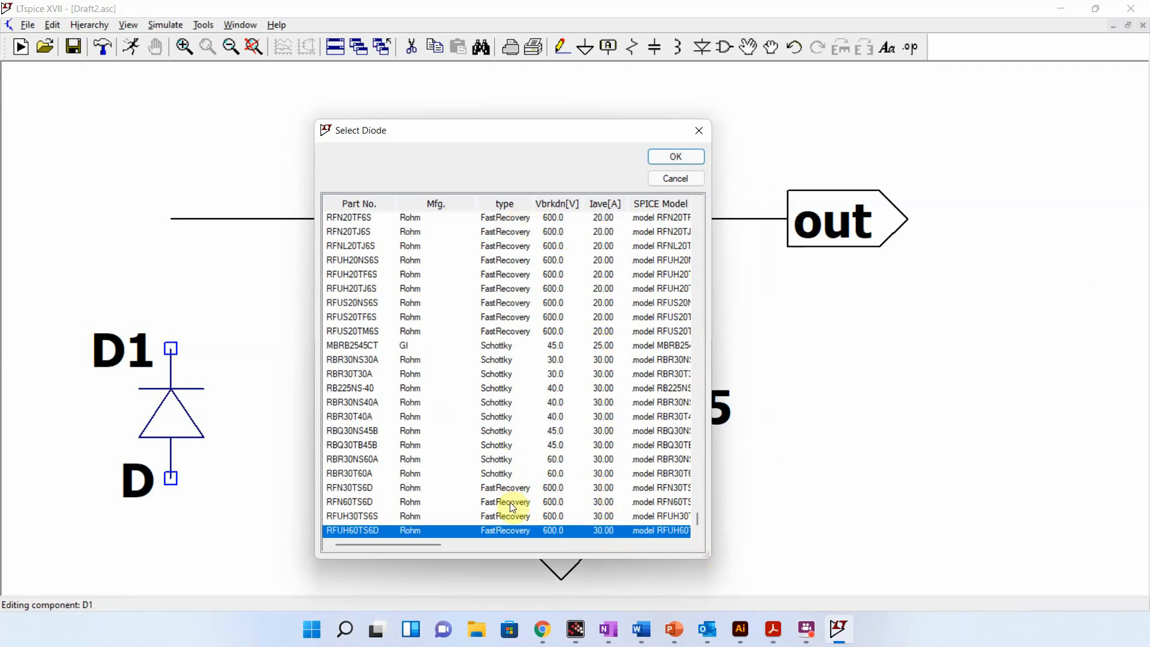
click(604, 515)
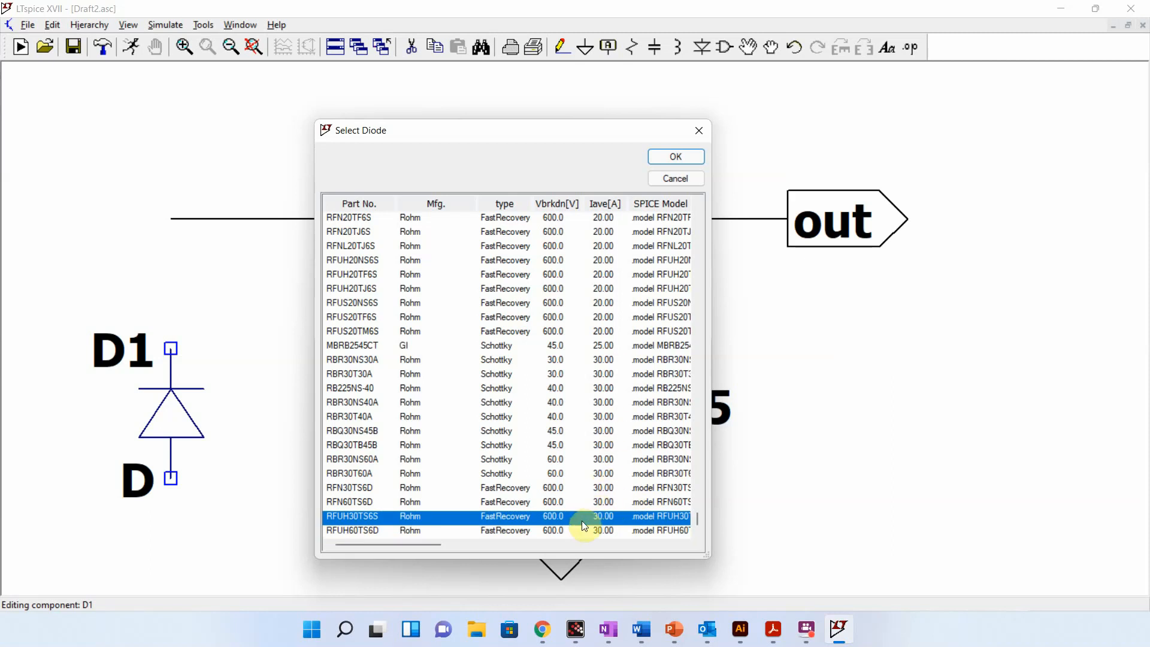
click(594, 530)
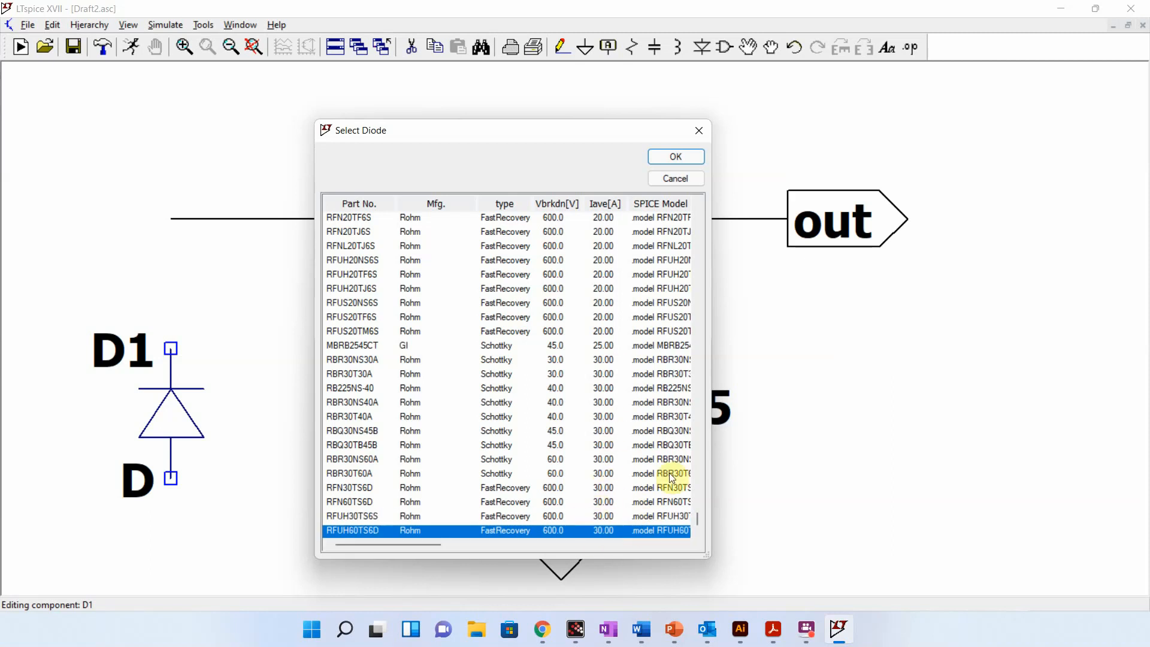
click(674, 158)
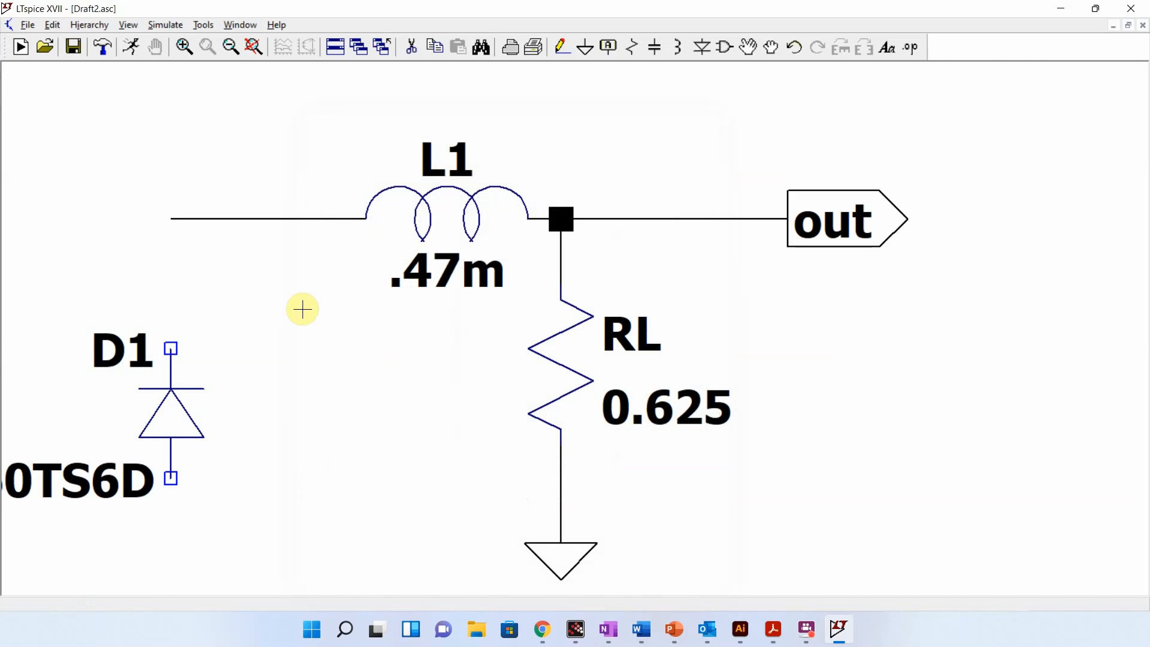
Step: Move D1's name and model labels so they sit stacked beside the diode symbol, to its left
click(254, 47)
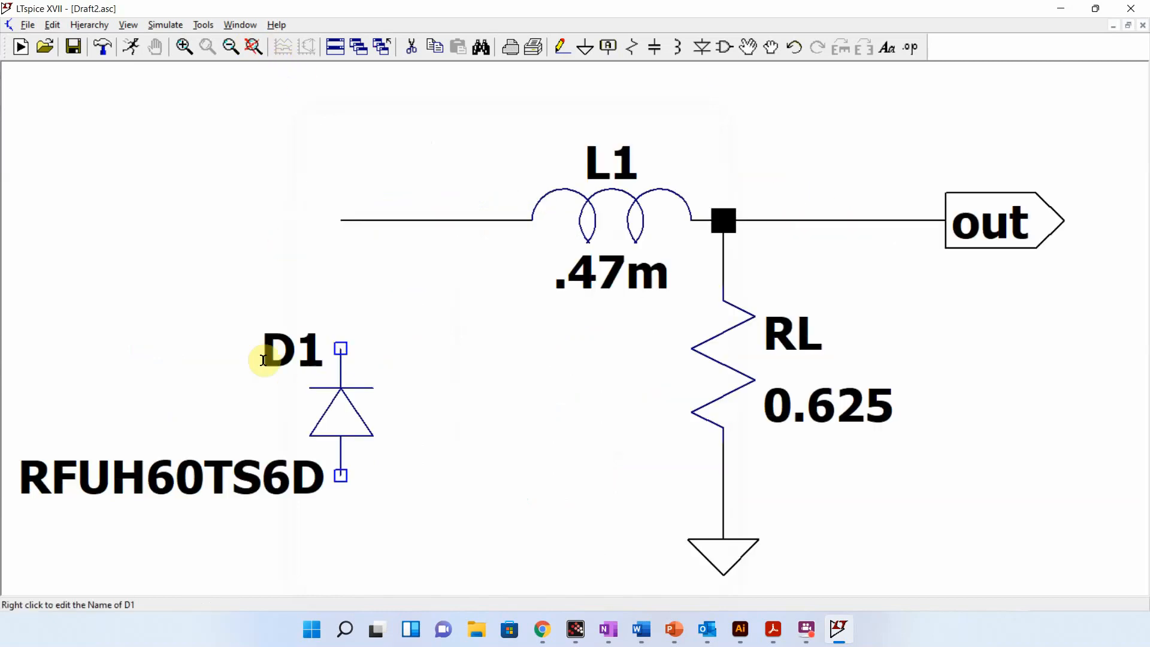
click(748, 50)
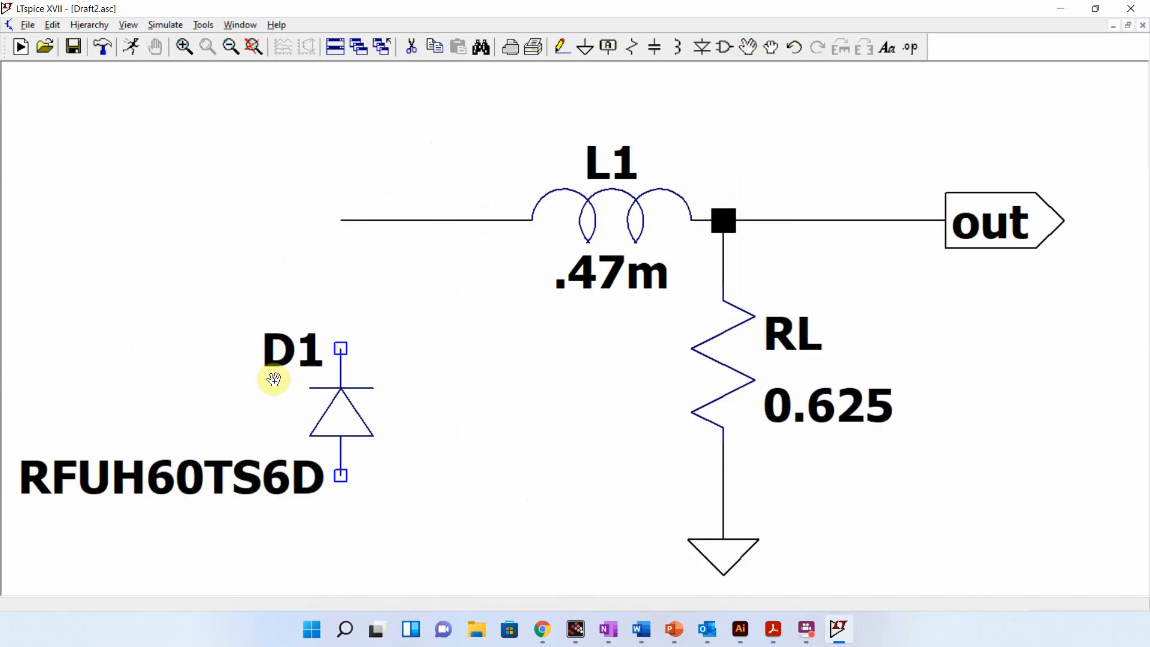
click(277, 344)
click(216, 379)
click(205, 450)
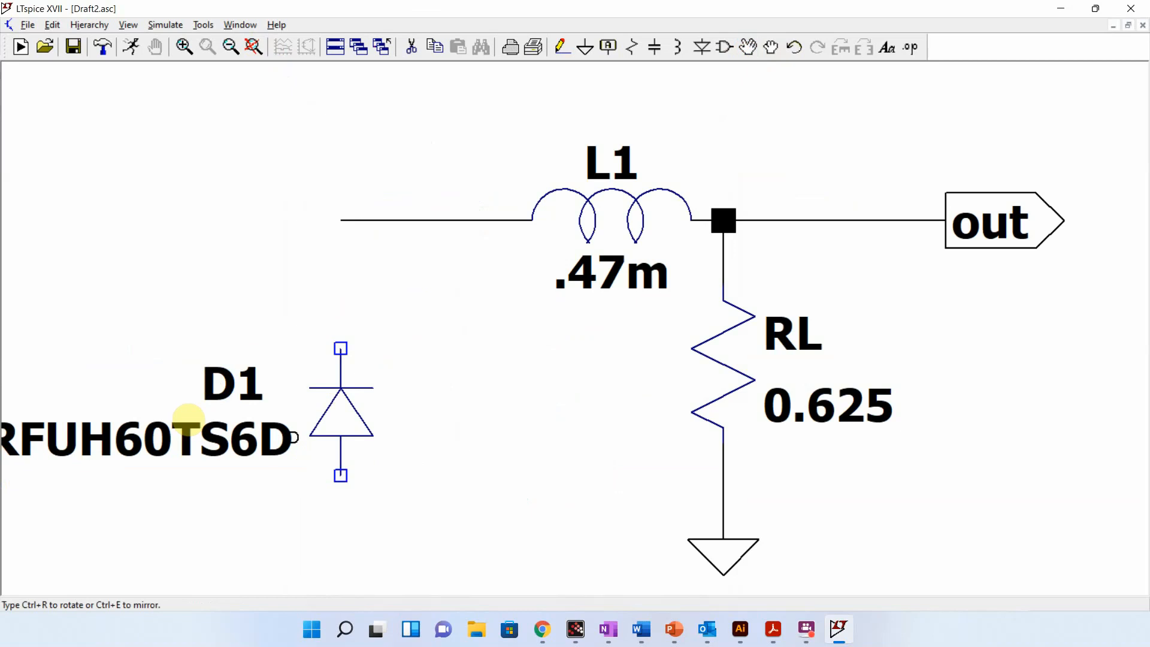
click(187, 423)
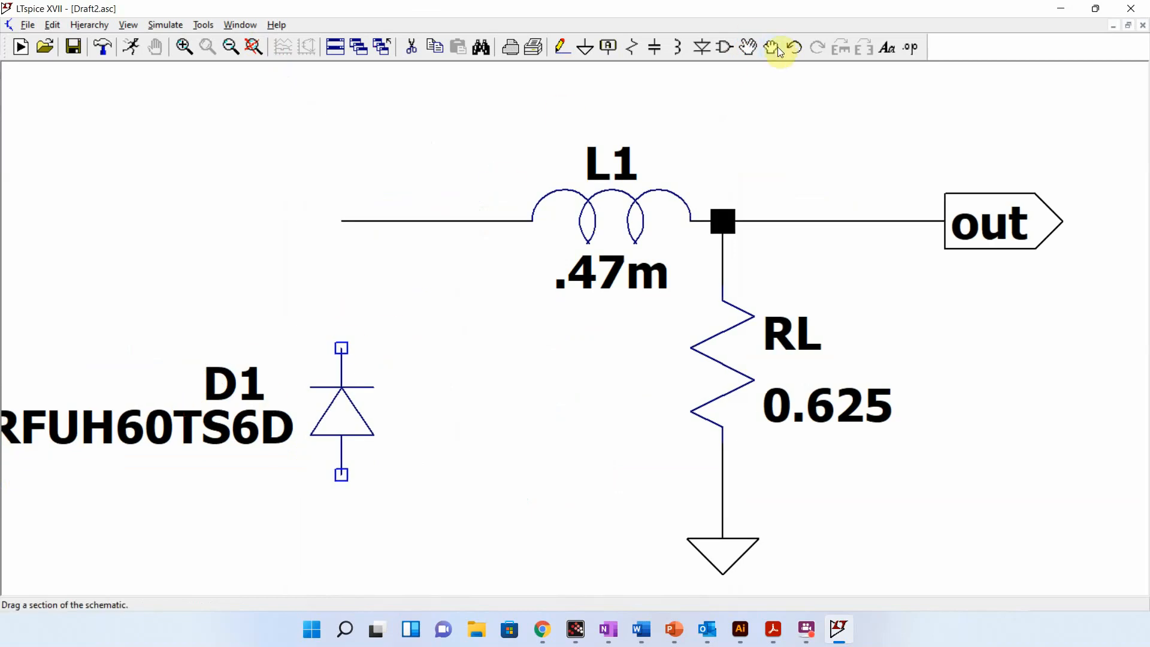
Step: Place a pmos transistor above the free left end of the inductor wire, flipped so its source faces up and its gate left
click(725, 49)
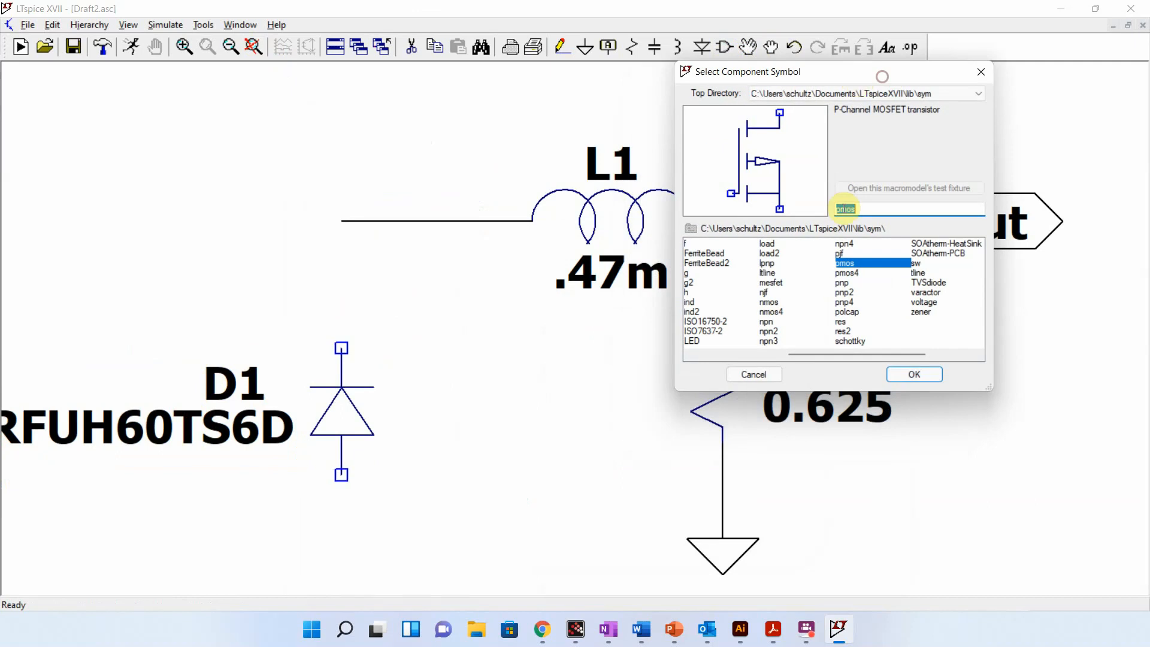
click(925, 376)
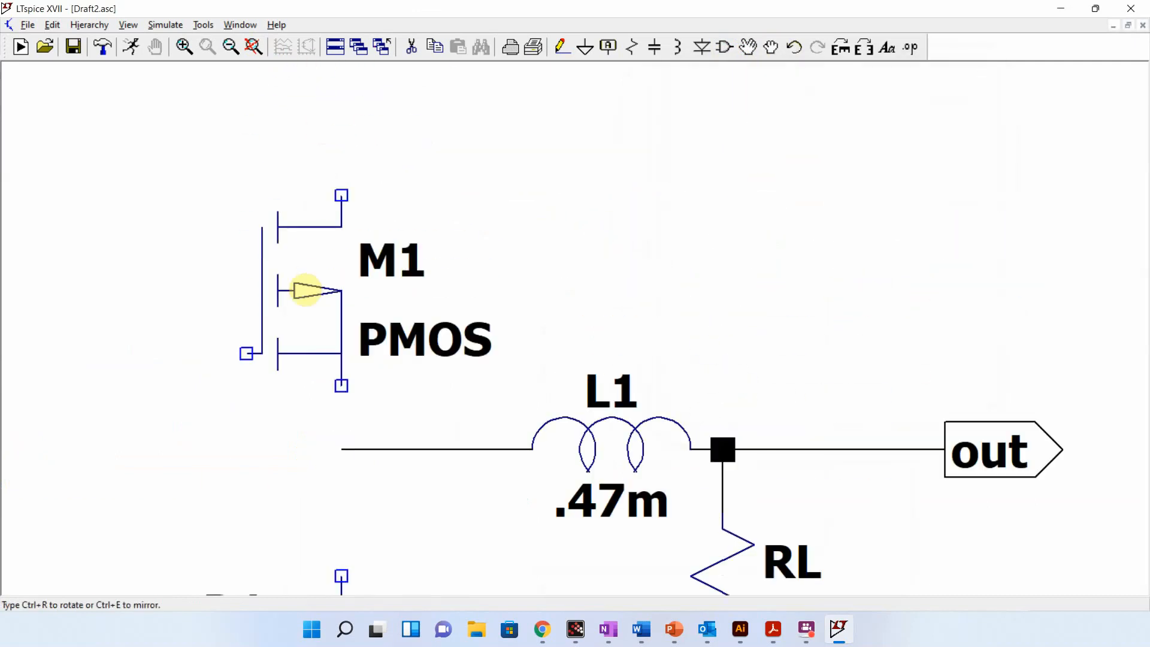
key(ctrl+r)
key(ctrl+r)
key(ctrl+e)
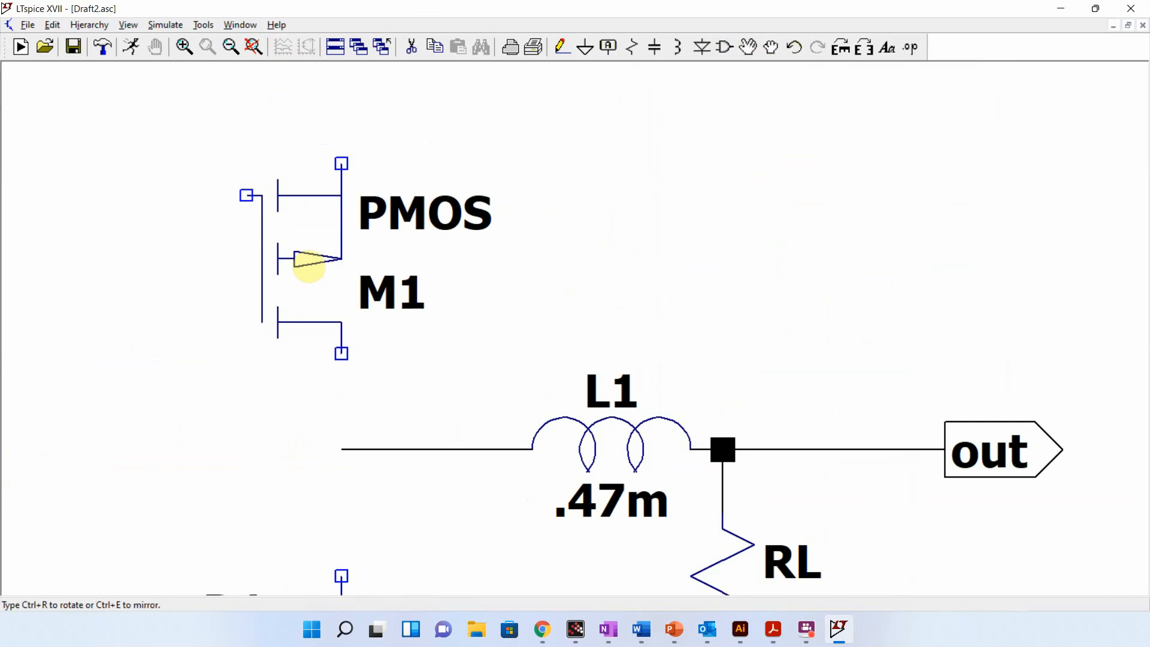
key(Escape)
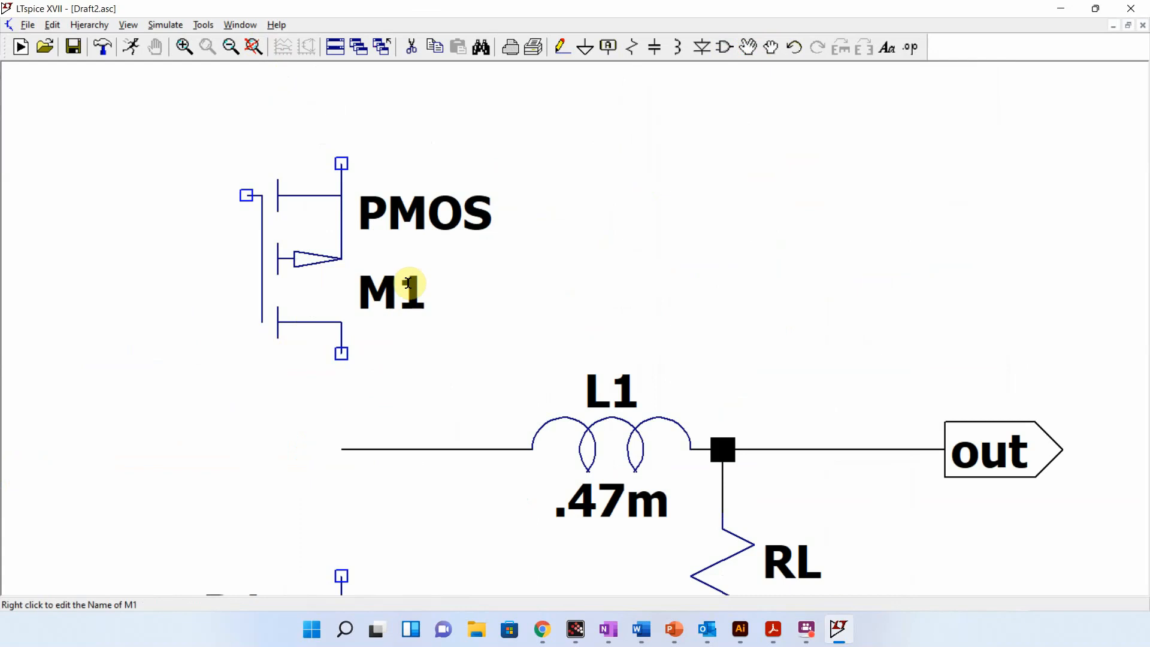
Step: Place a voltage source above and to the right of M1 and attach a ground to its negative terminal
click(234, 52)
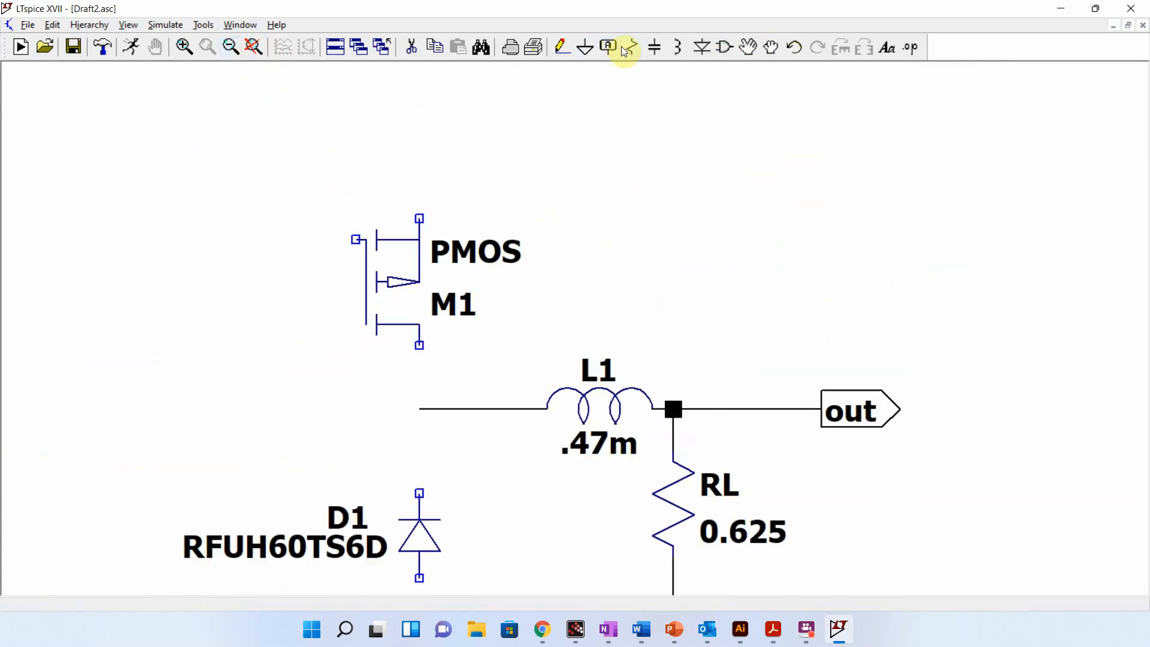
key(v)
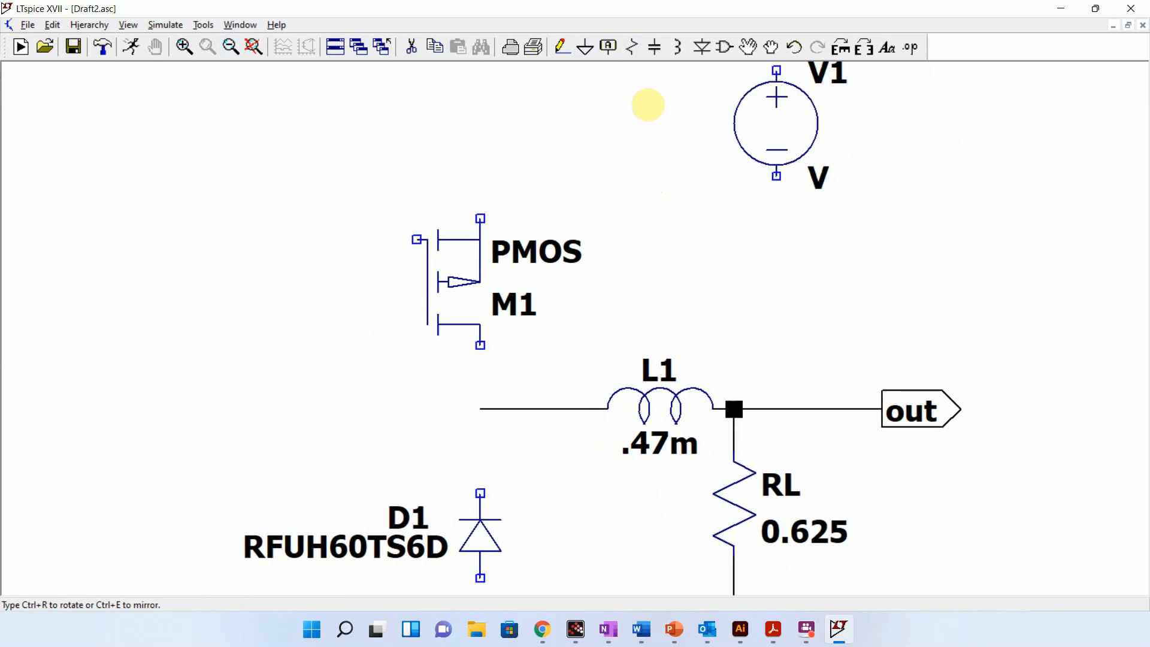
click(628, 102)
key(Escape)
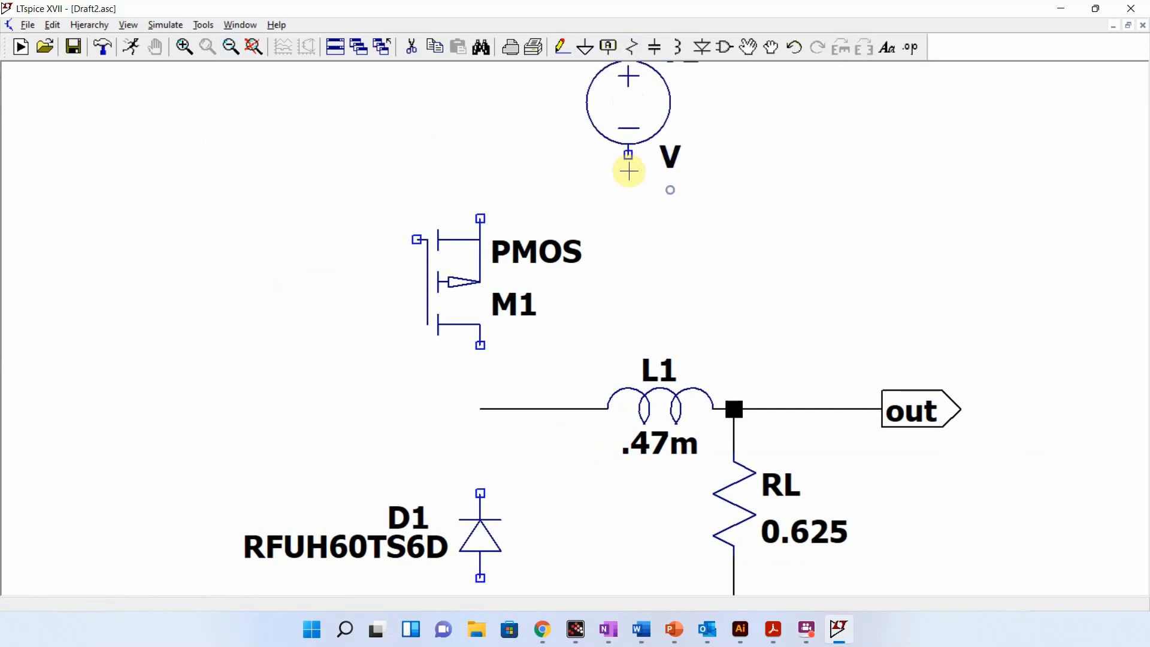
key(g)
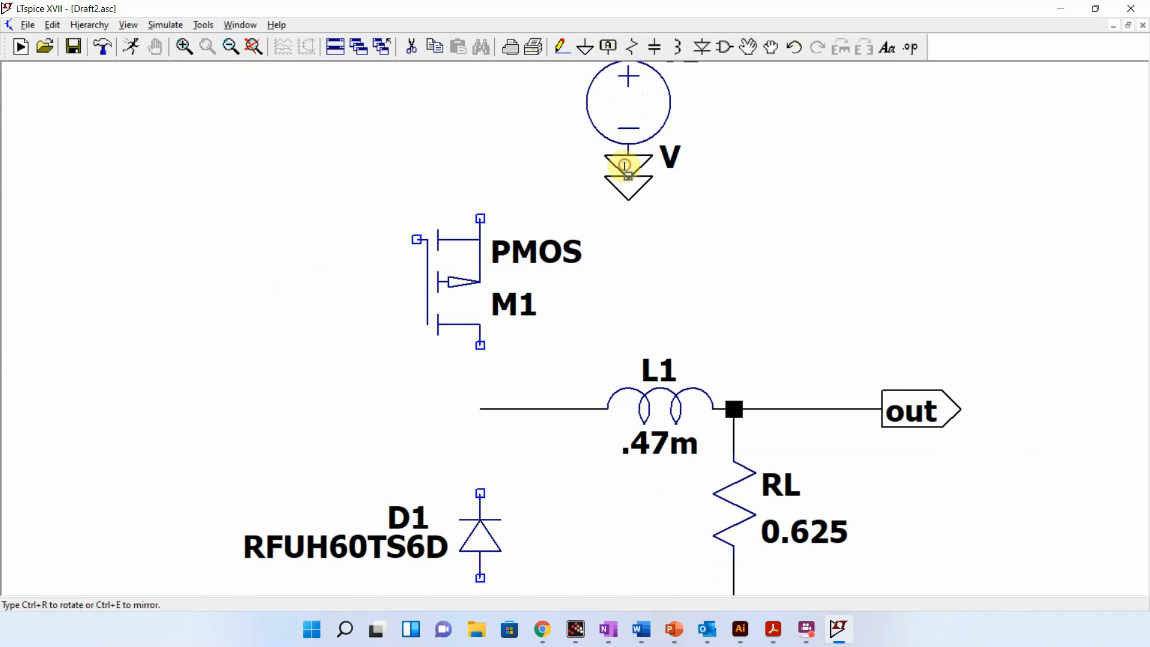
click(628, 162)
key(Escape)
click(247, 54)
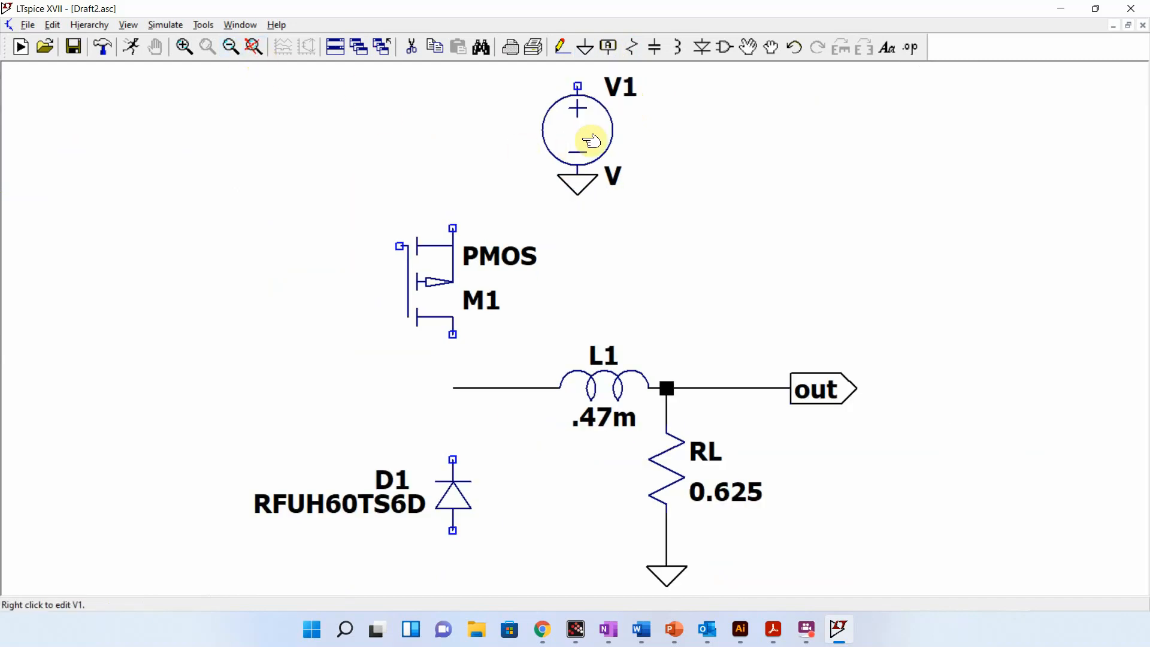
Step: Rename the voltage source VDC and set its DC value to 100 V
right_click(620, 88)
text(VDC)
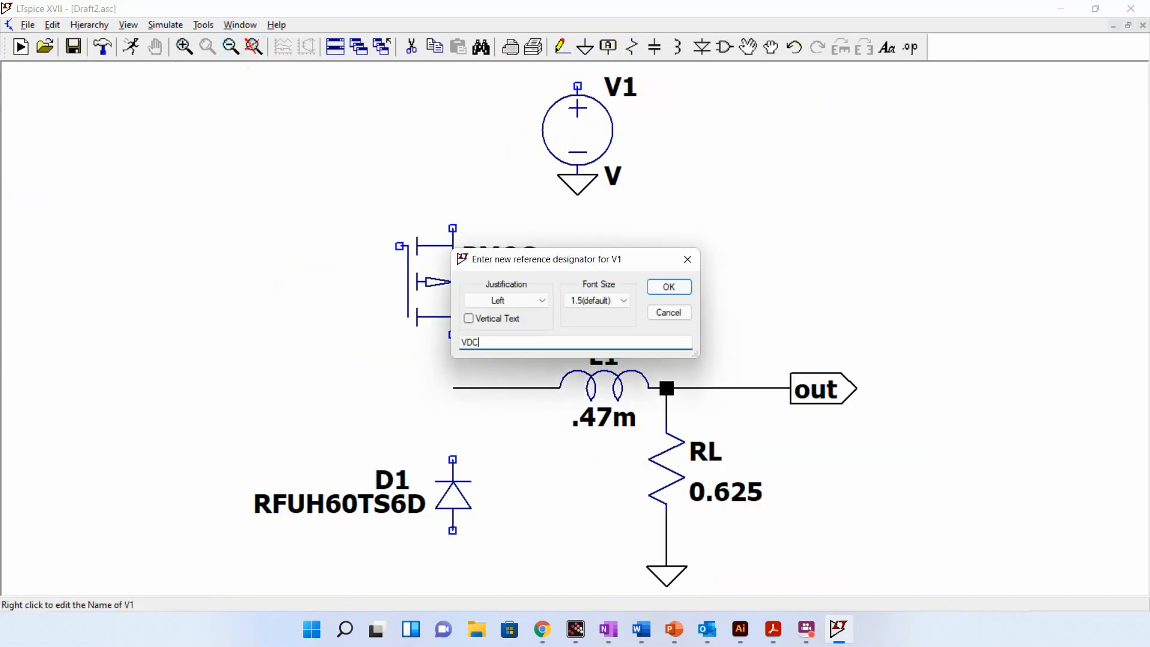
key(Return)
right_click(581, 147)
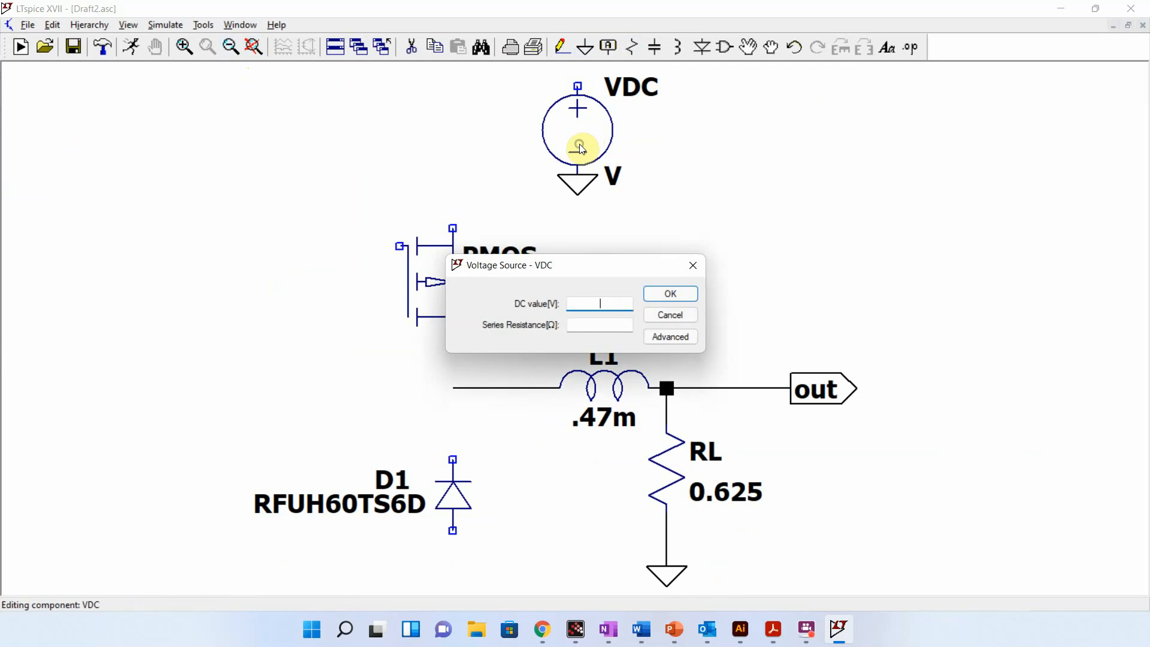
text(100)
key(Return)
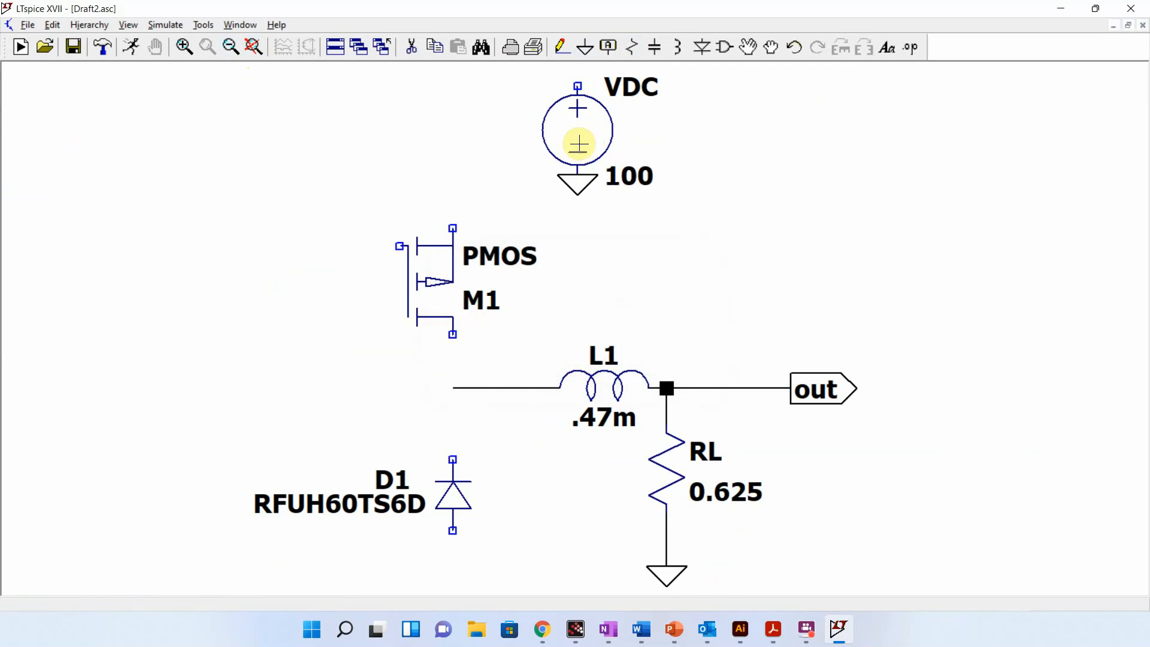
Step: Wire VDC's positive terminal over to M1's source, and continue down through M1 and the inductor wire's end to D1's cathode
key(F3)
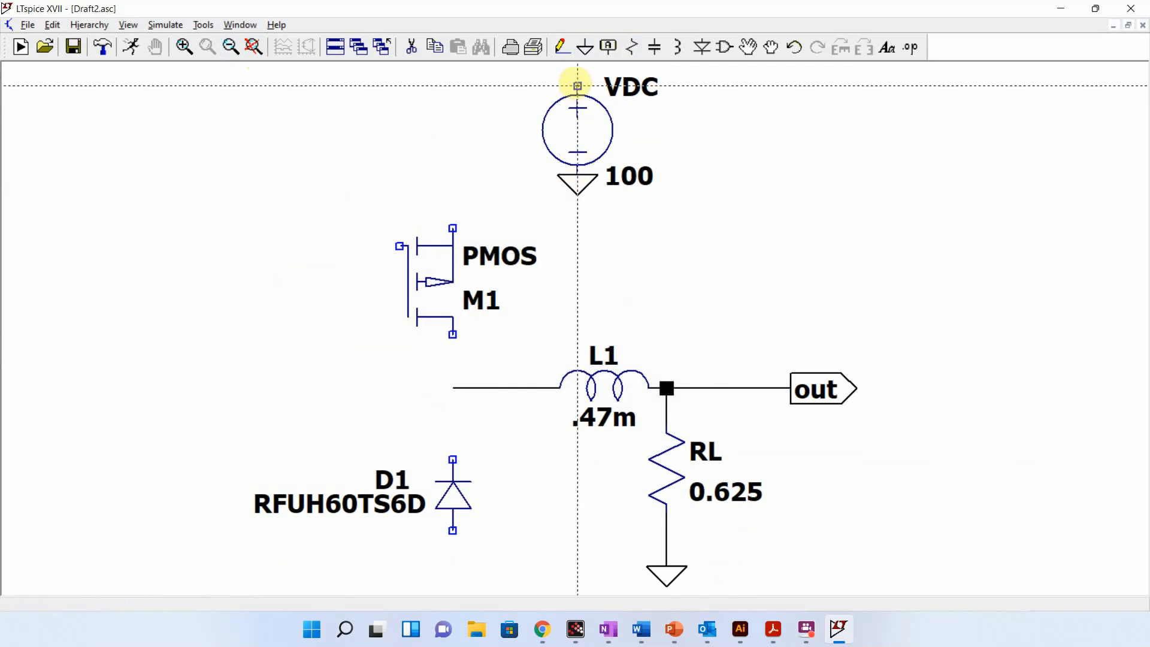
click(577, 86)
scroll(576, 85, up, 3)
click(576, 152)
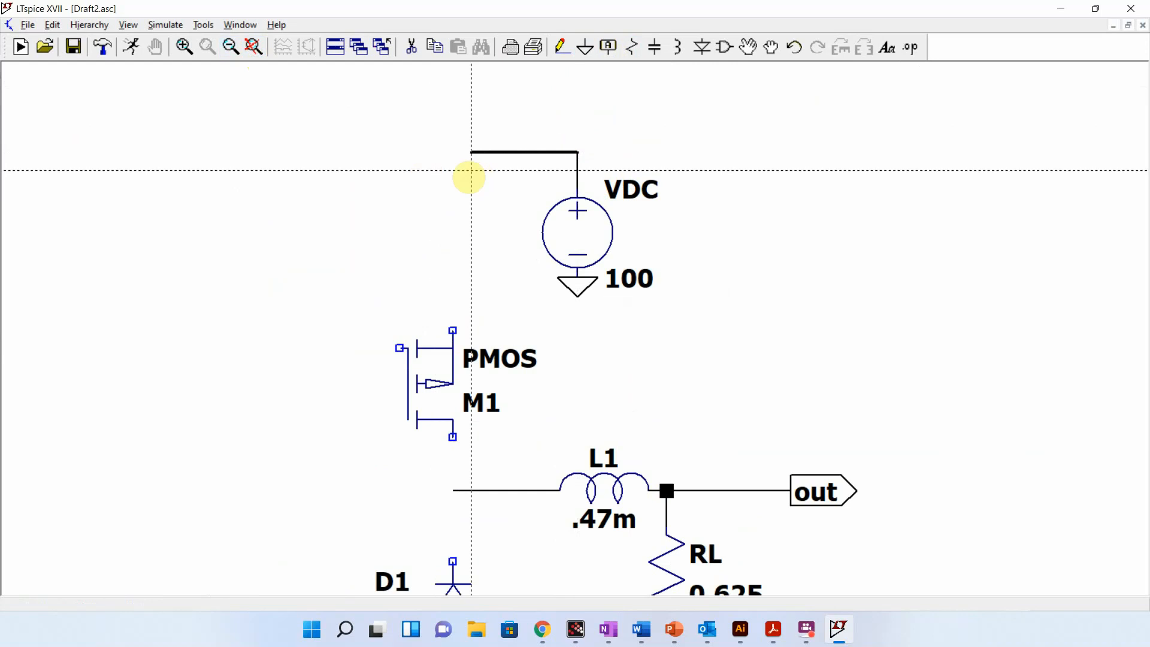
click(452, 560)
key(Escape)
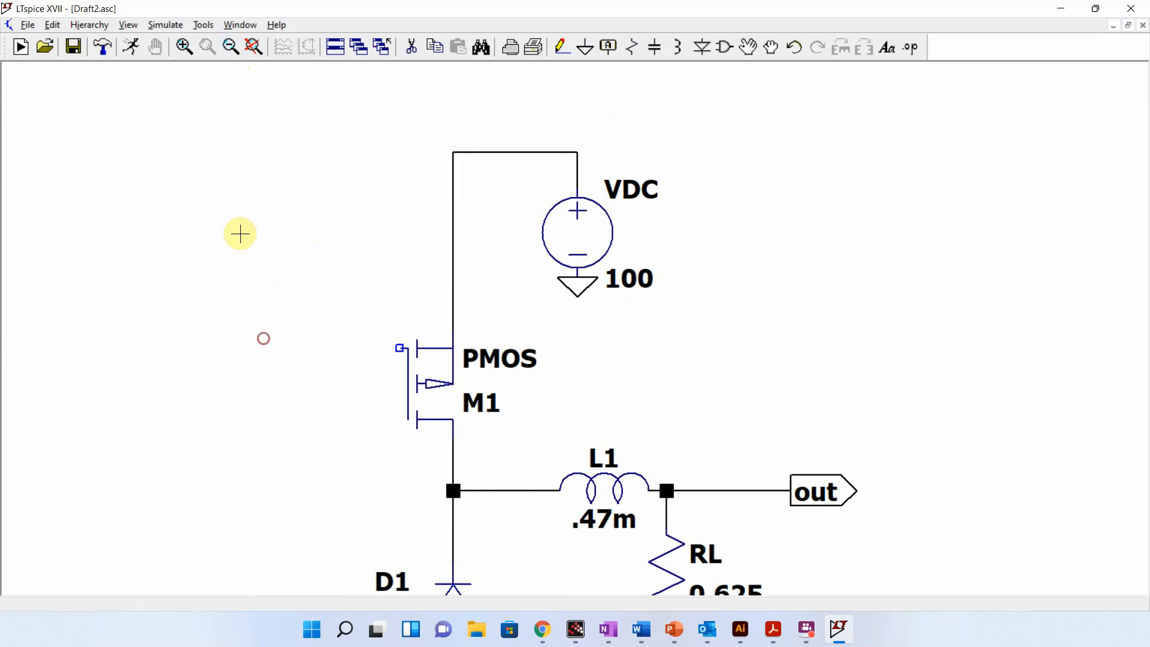
Step: Open the MOSFET model list for M1, enlarge it, and sort it by Vds to examine the highest-voltage models
right_click(436, 390)
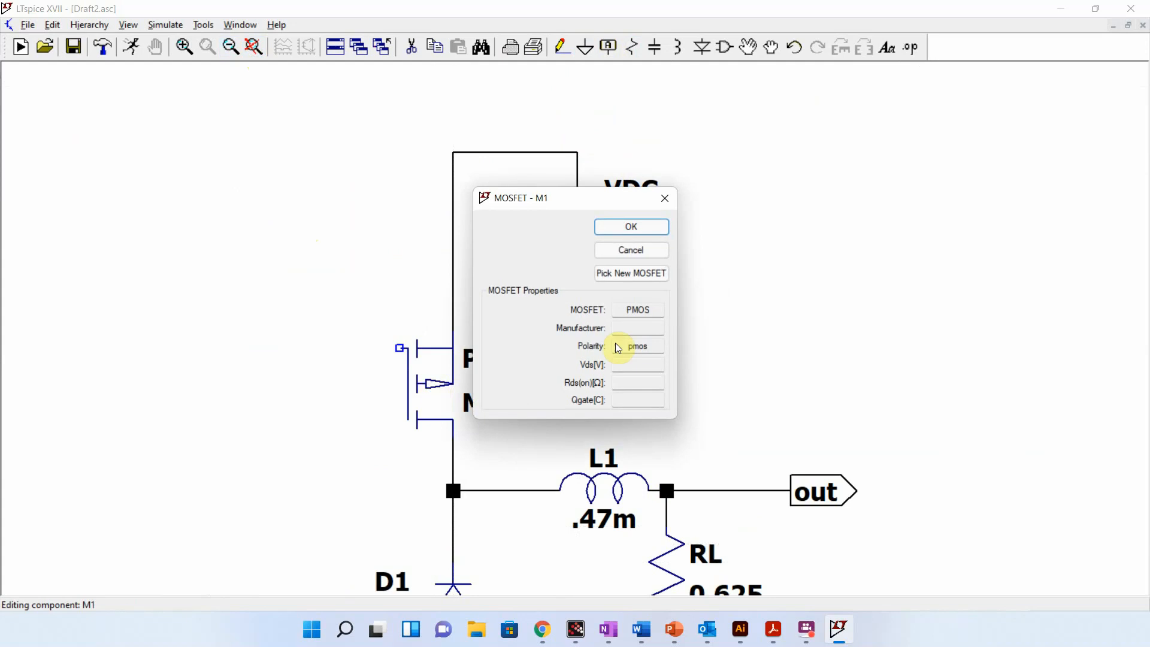
click(649, 275)
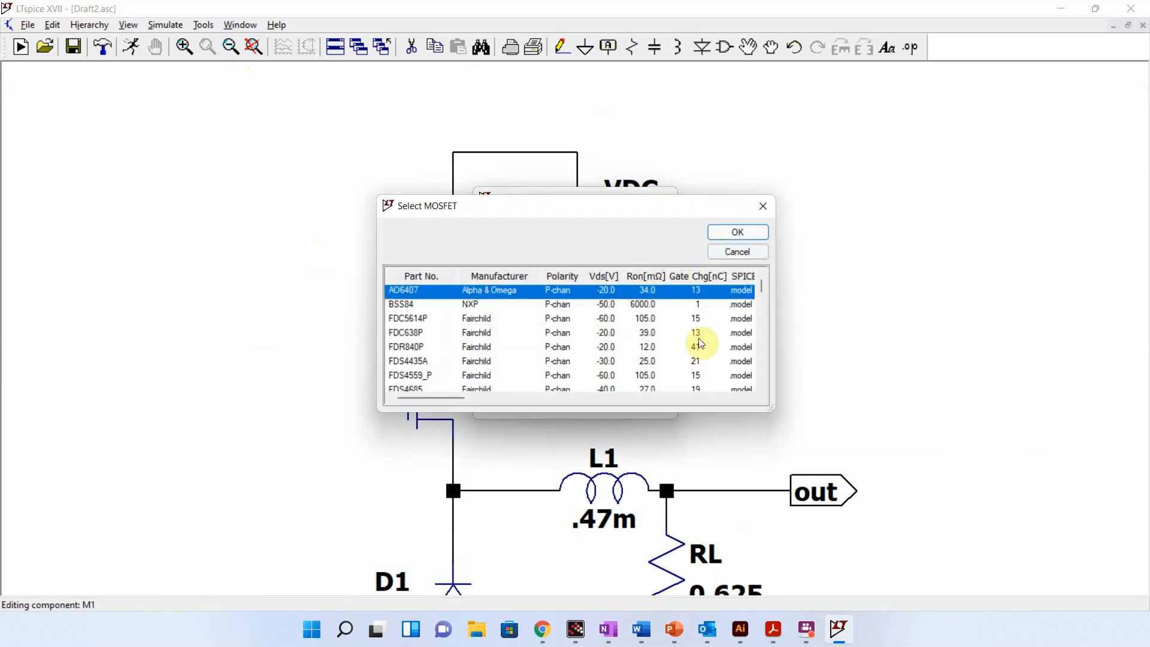
drag(677, 415, 677, 521)
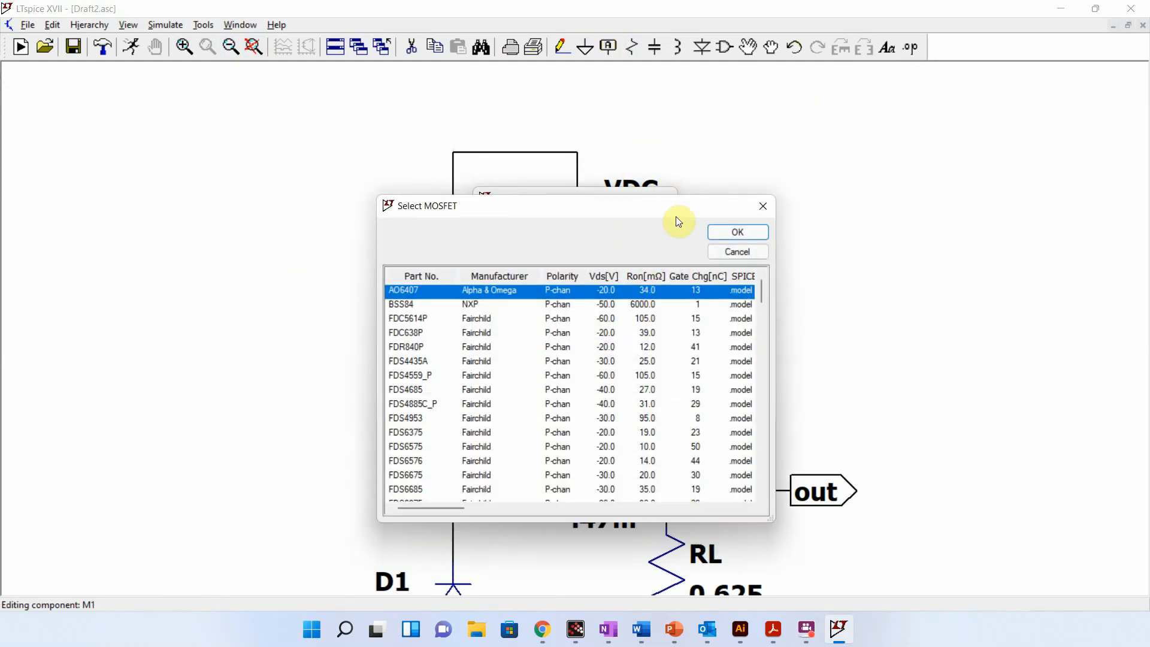
drag(677, 221, 642, 91)
drag(704, 412, 698, 521)
click(572, 155)
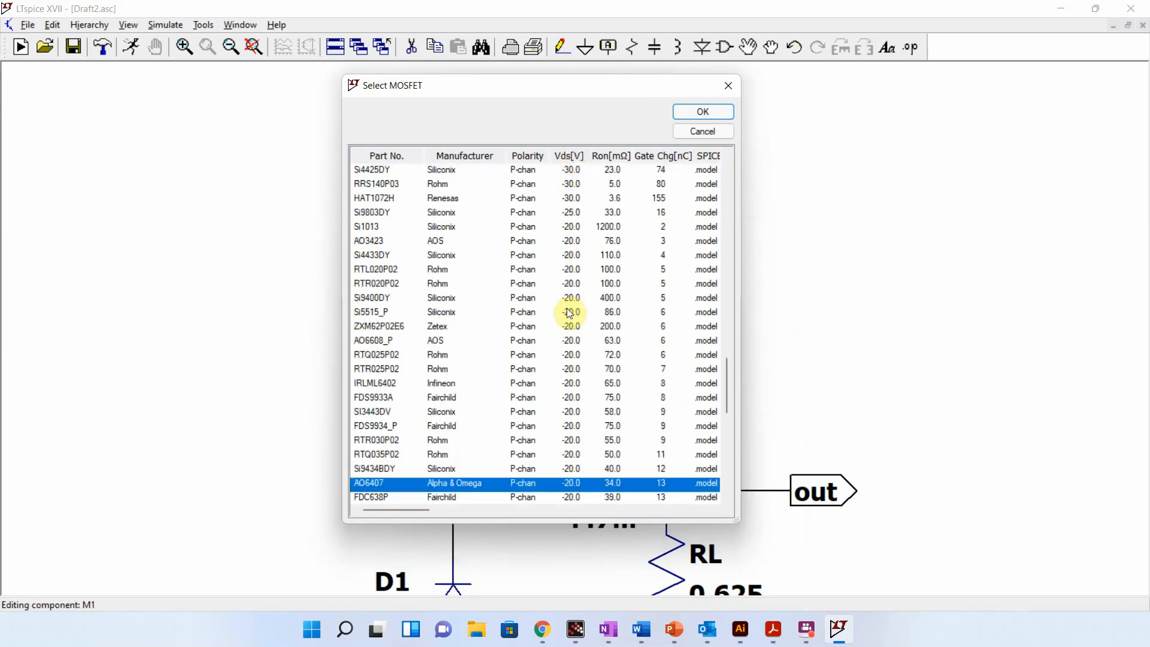
scroll(571, 275, up, 20)
scroll(574, 247, up, 7)
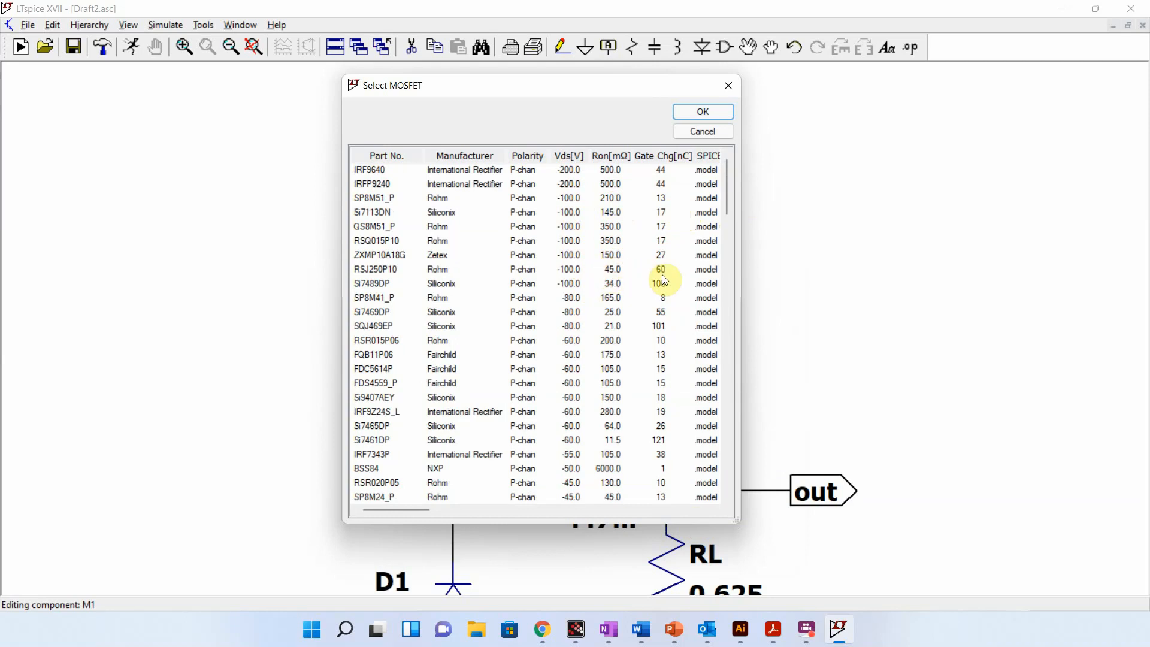
Step: Assign the Rohm P-channel model RSJ250P10 to M1 and fit the whole schematic in view
click(369, 271)
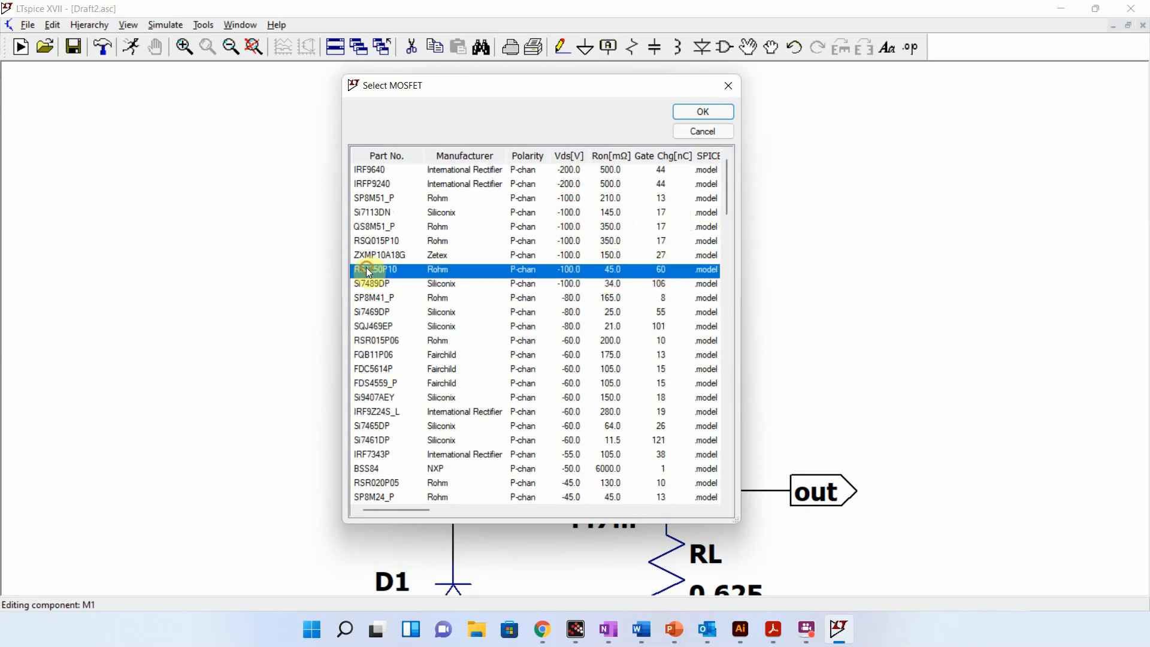
click(702, 112)
right_click(747, 334)
click(371, 387)
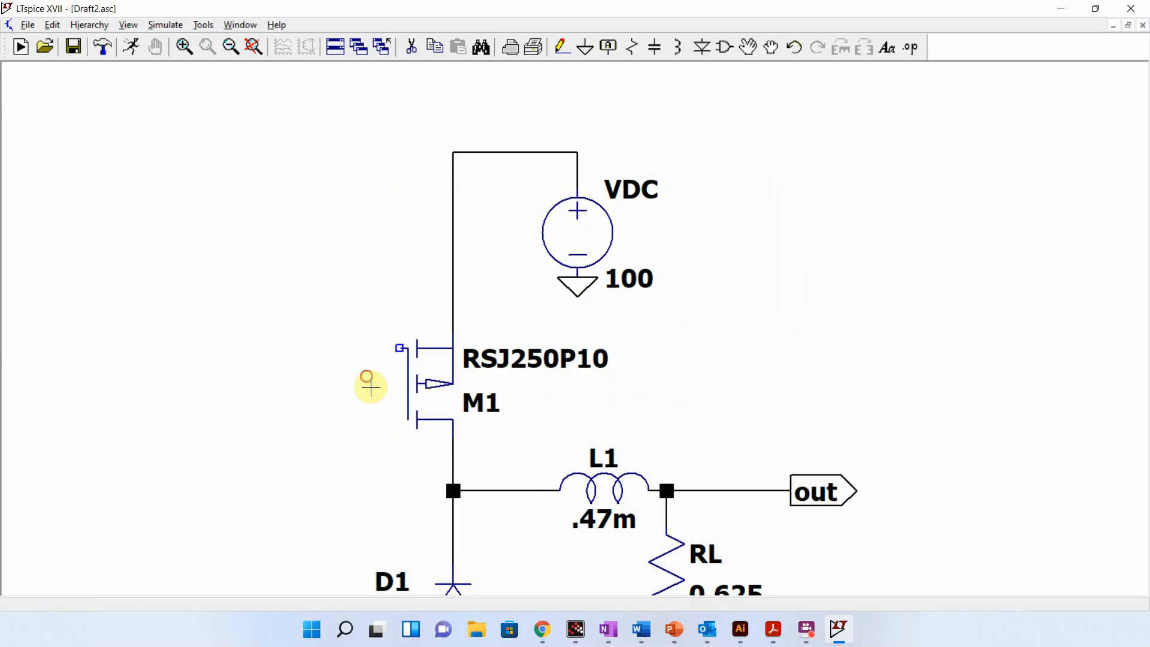
click(290, 444)
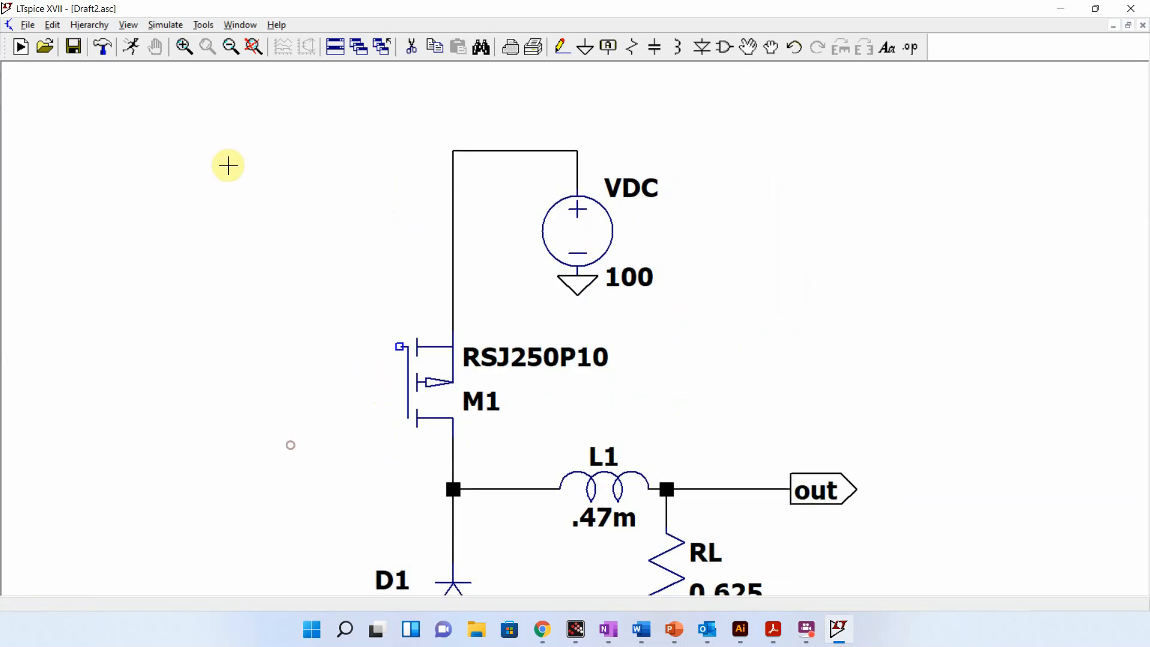
click(262, 54)
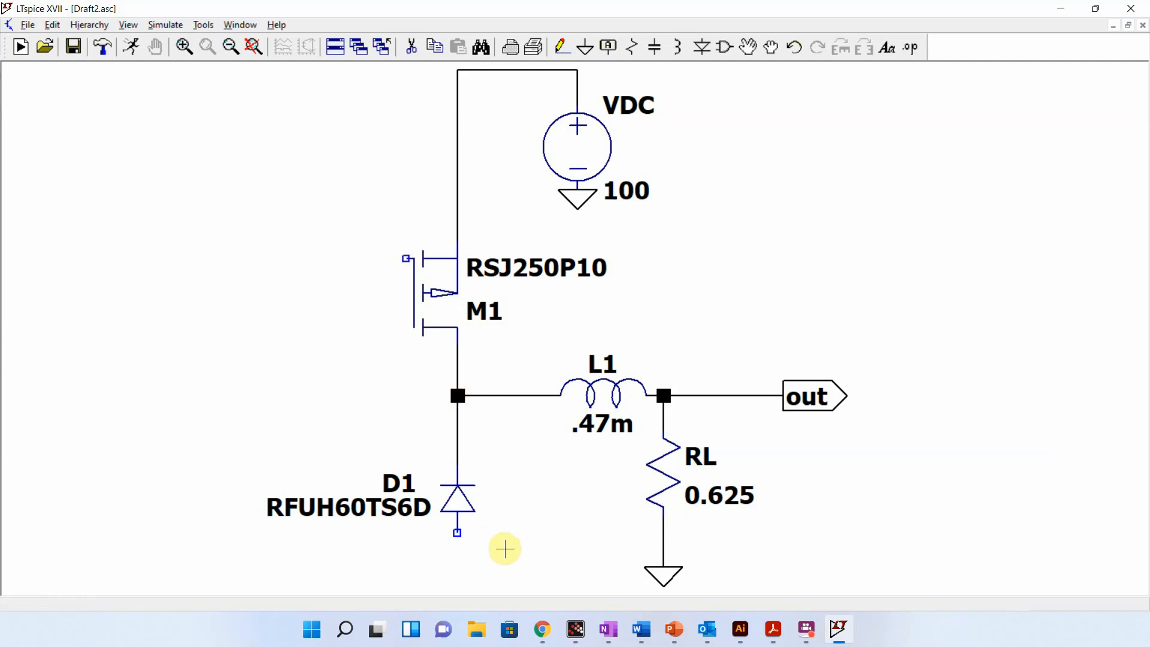
Step: Place a ground symbol directly below D1 and wire it to the diode's anode
key(g)
click(457, 567)
key(F3)
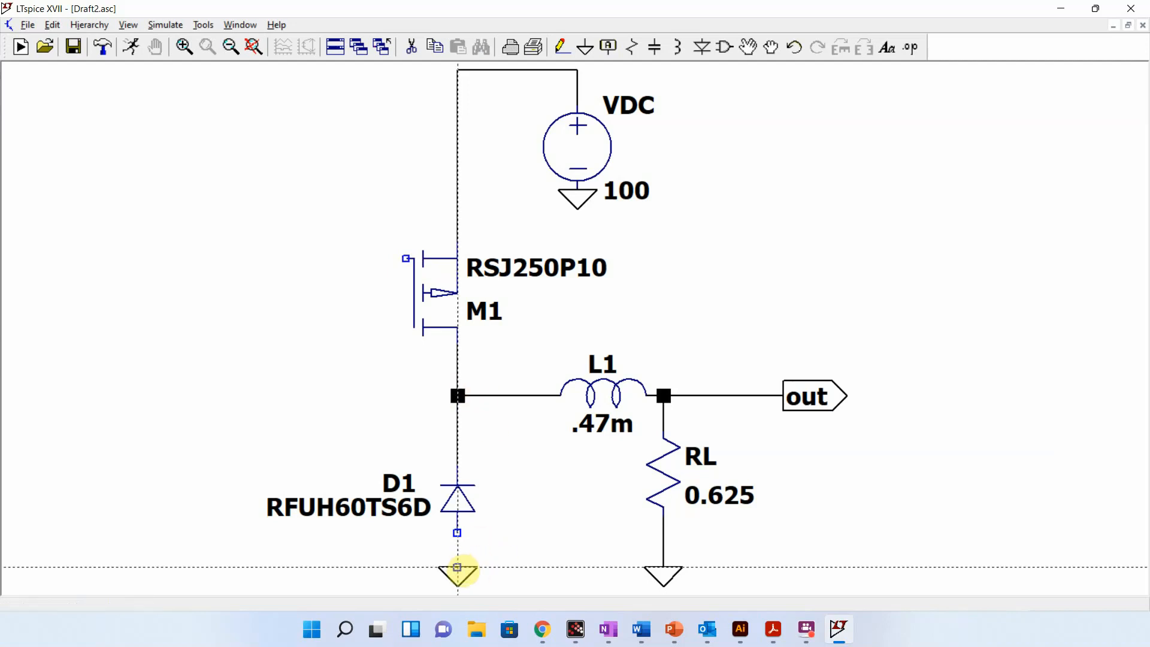
click(458, 568)
click(459, 537)
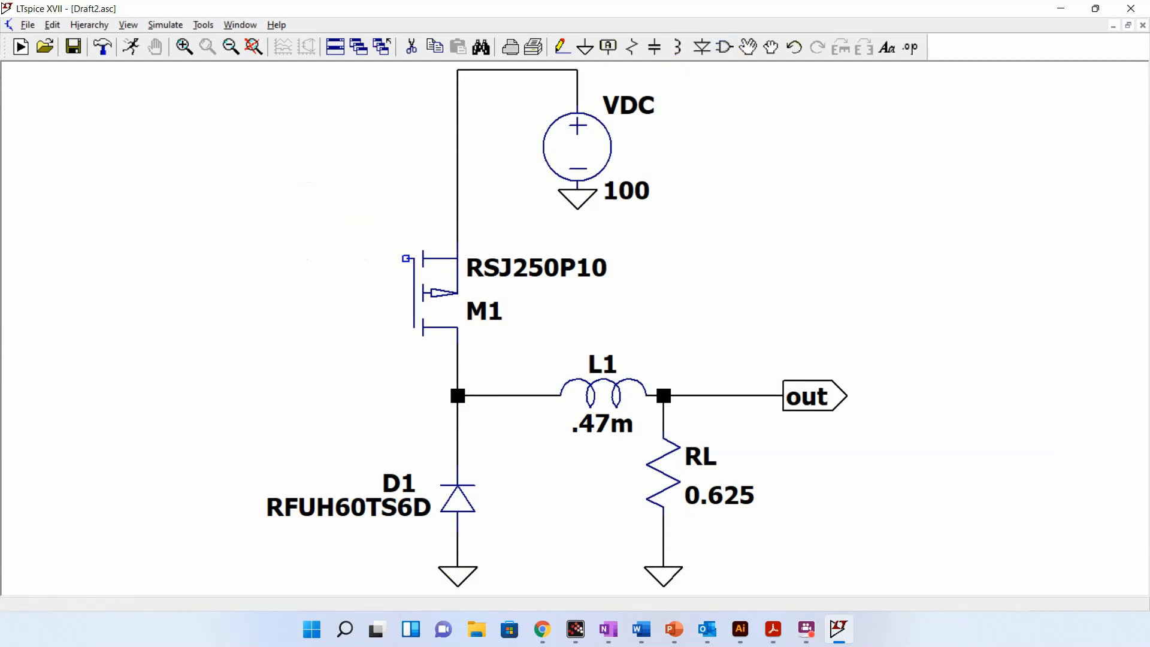
Step: Switch to Chrome, look up ltc1693, and open the Digi-Key product page for the LTC1693-1CS8#TRPBF
key(alt+Tab)
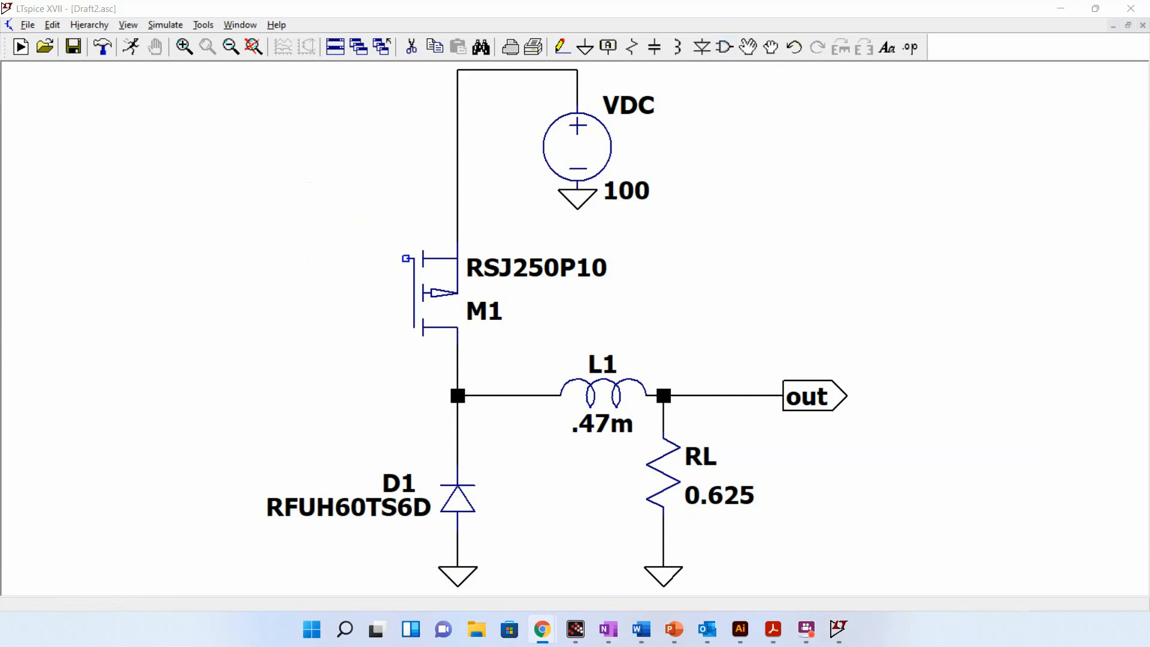
double_click(464, 11)
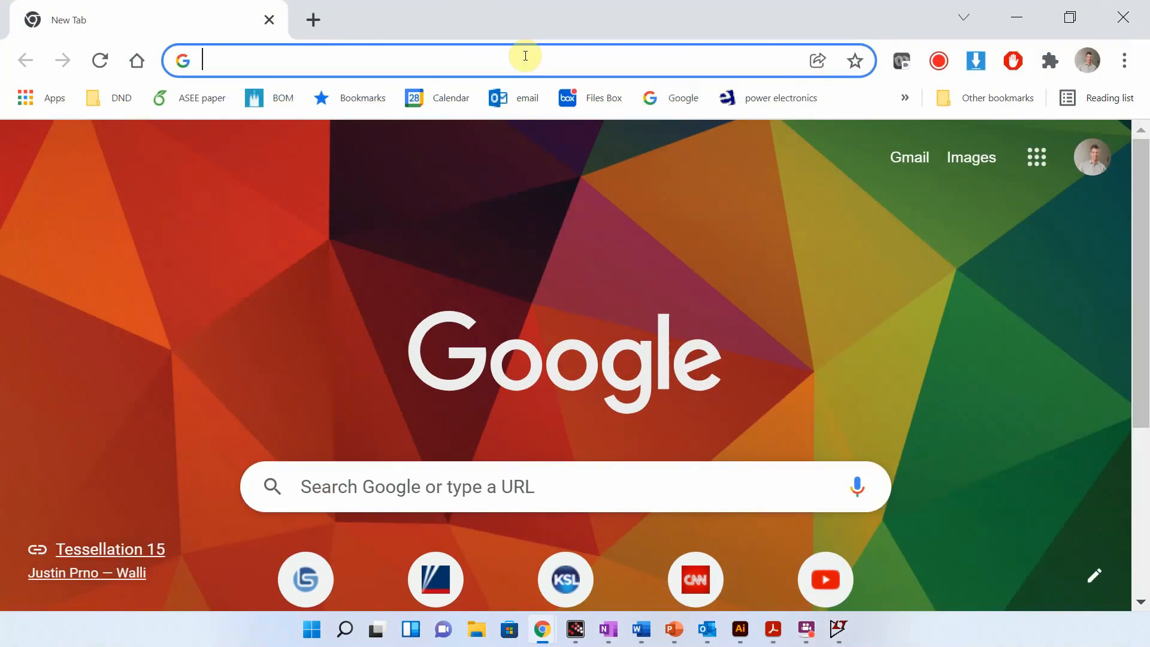
click(536, 61)
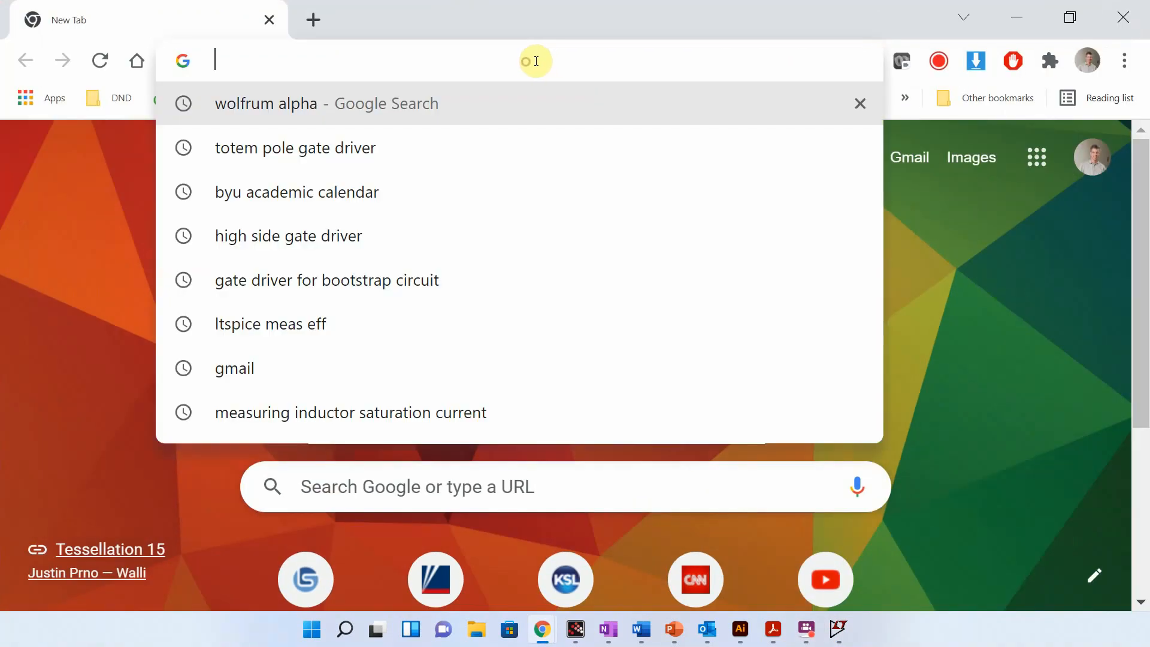
text(ltc1)
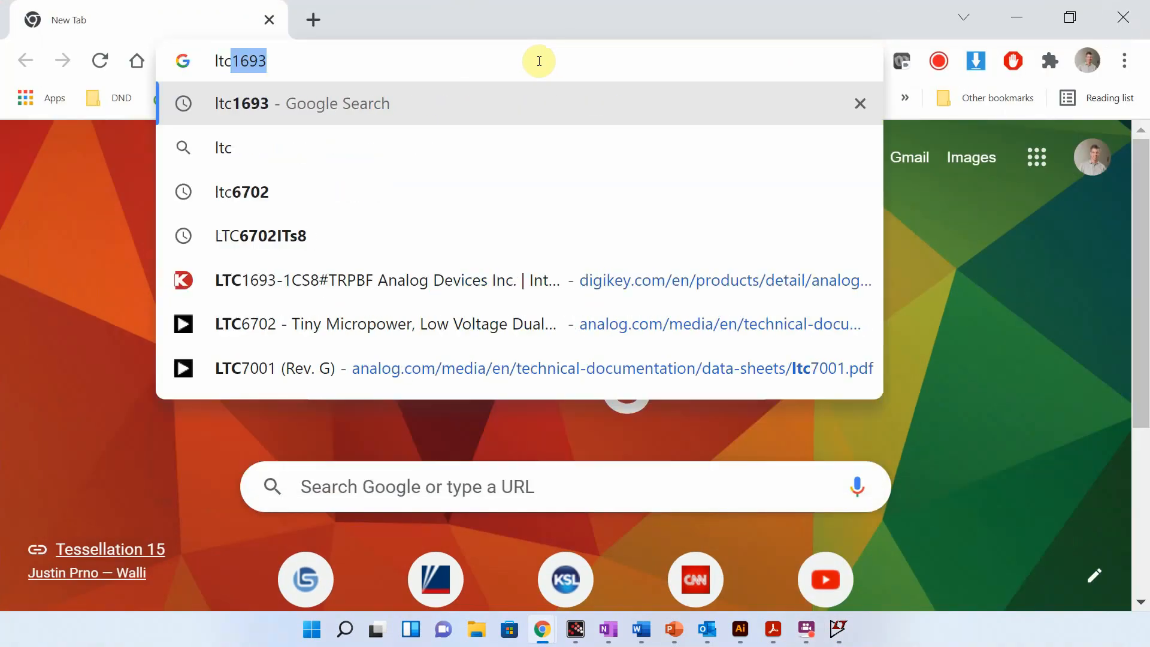
text(693)
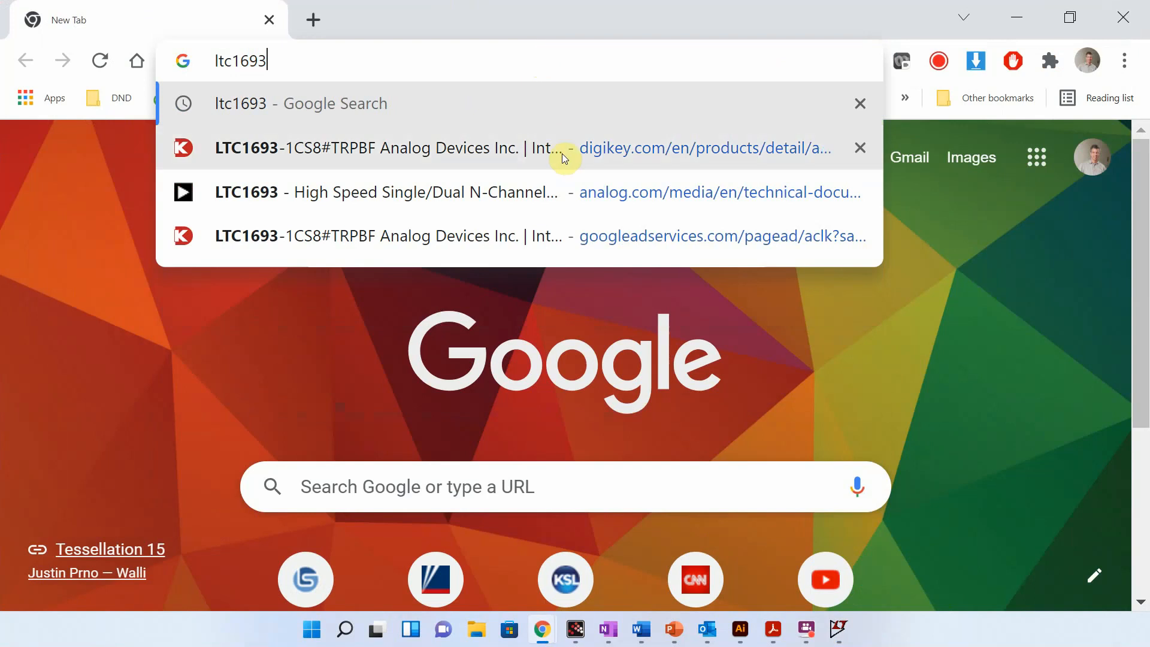
click(393, 148)
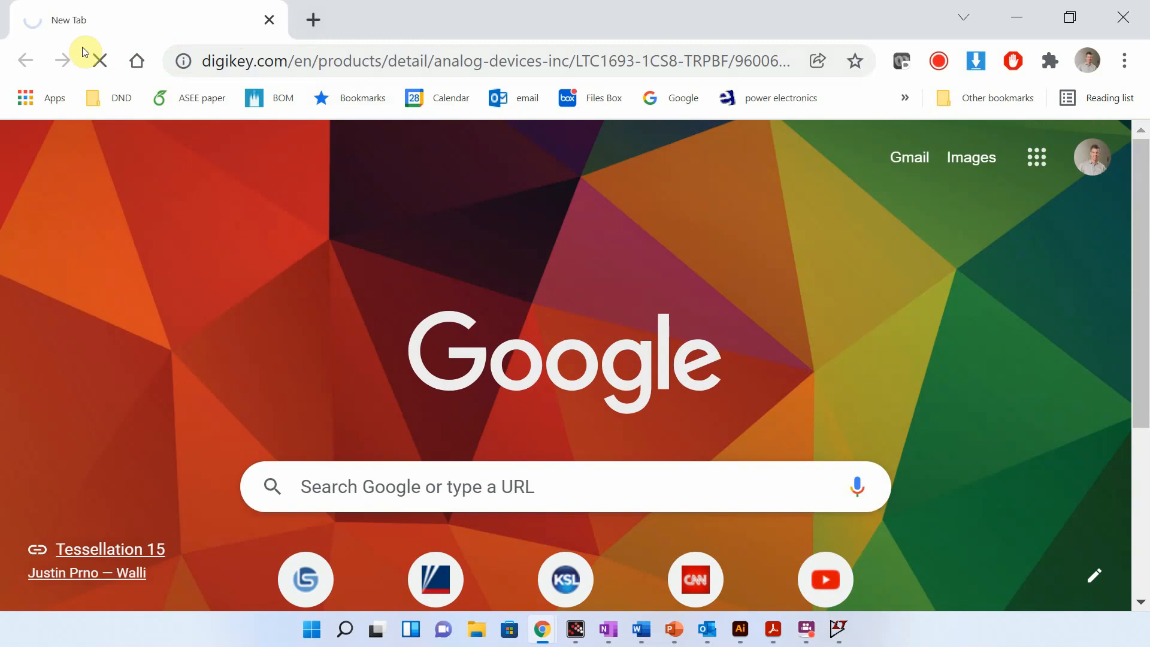
Step: Look up ltc1693 again in a new browser tab and open its datasheet PDF from analog.com
click(311, 16)
click(275, 67)
text(lt)
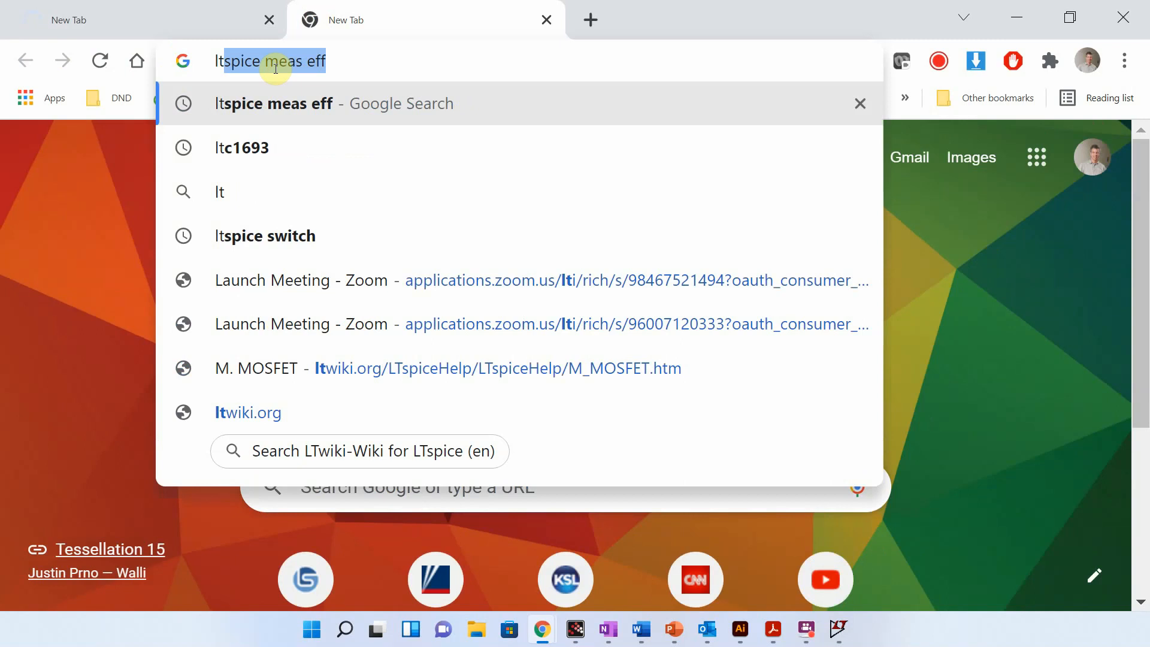
text(c1693)
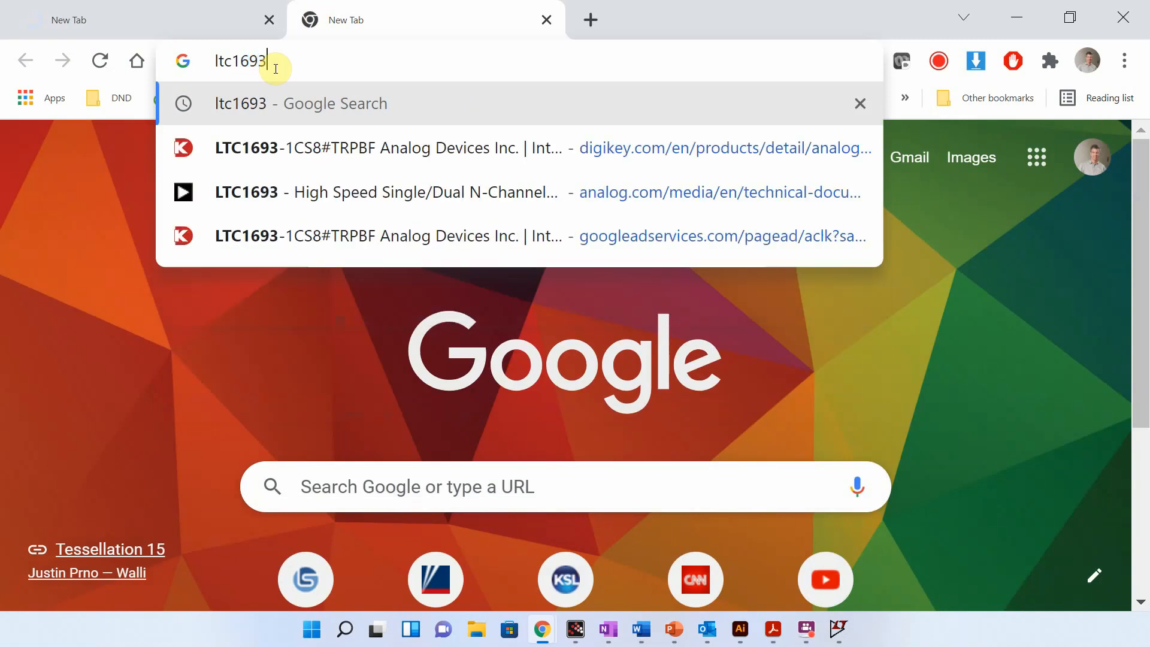
click(419, 192)
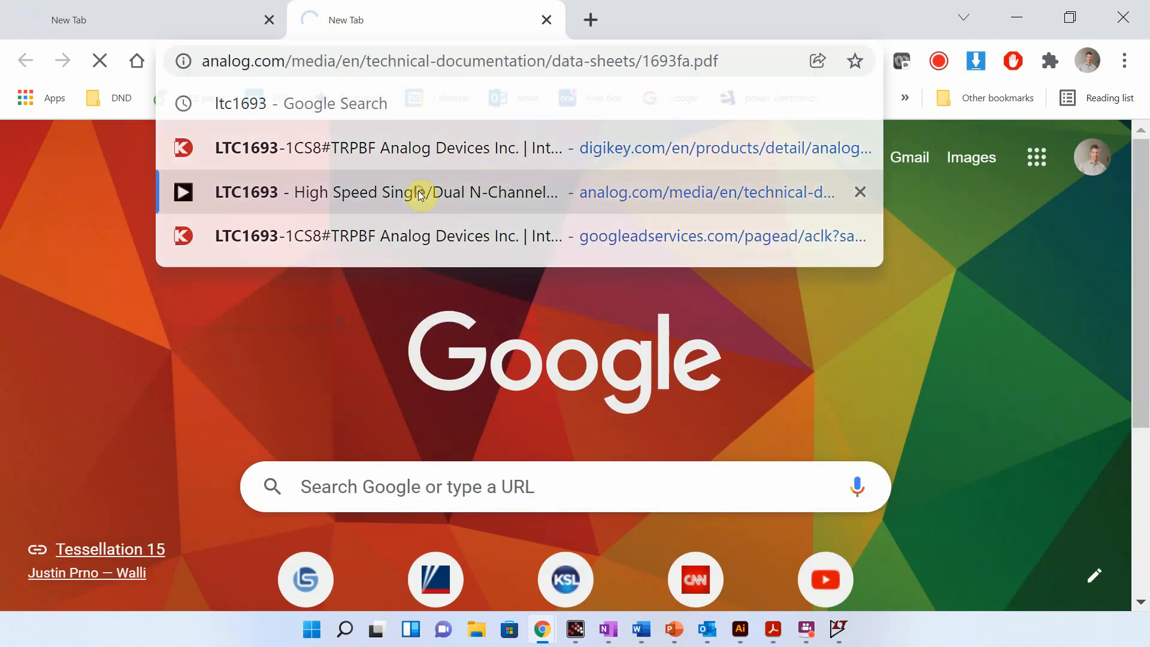
Step: Examine the LTC1693 datasheet's electrical characteristics, close the datasheet, and return to the LTspice schematic
scroll(487, 411, down, 5)
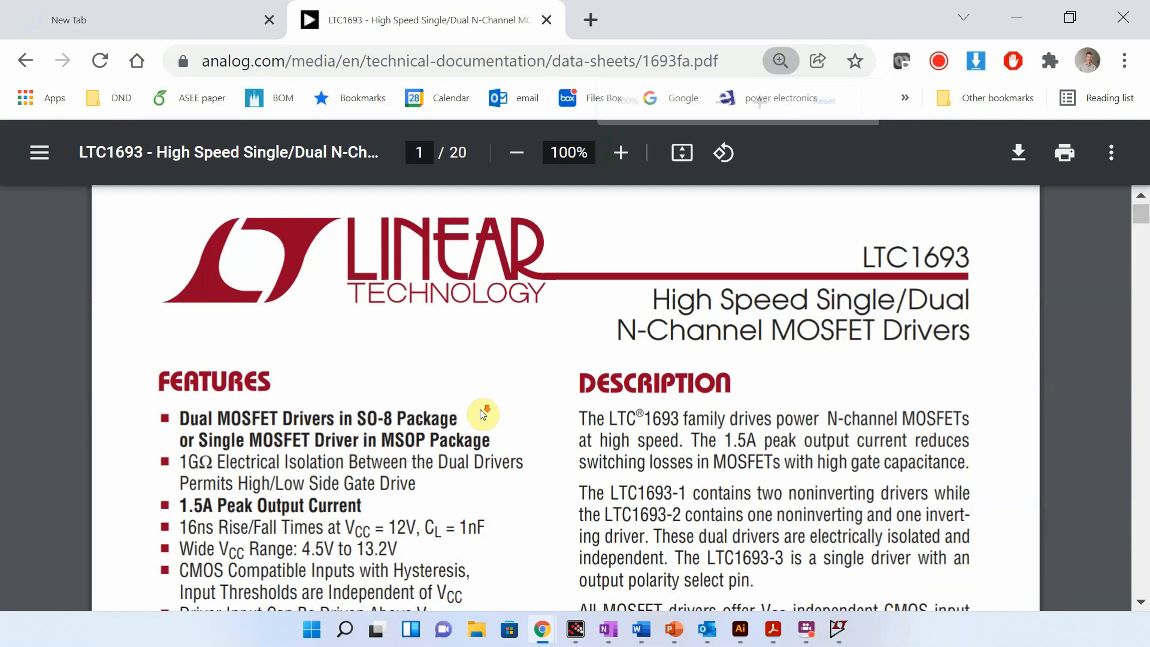
scroll(483, 415, down, 15)
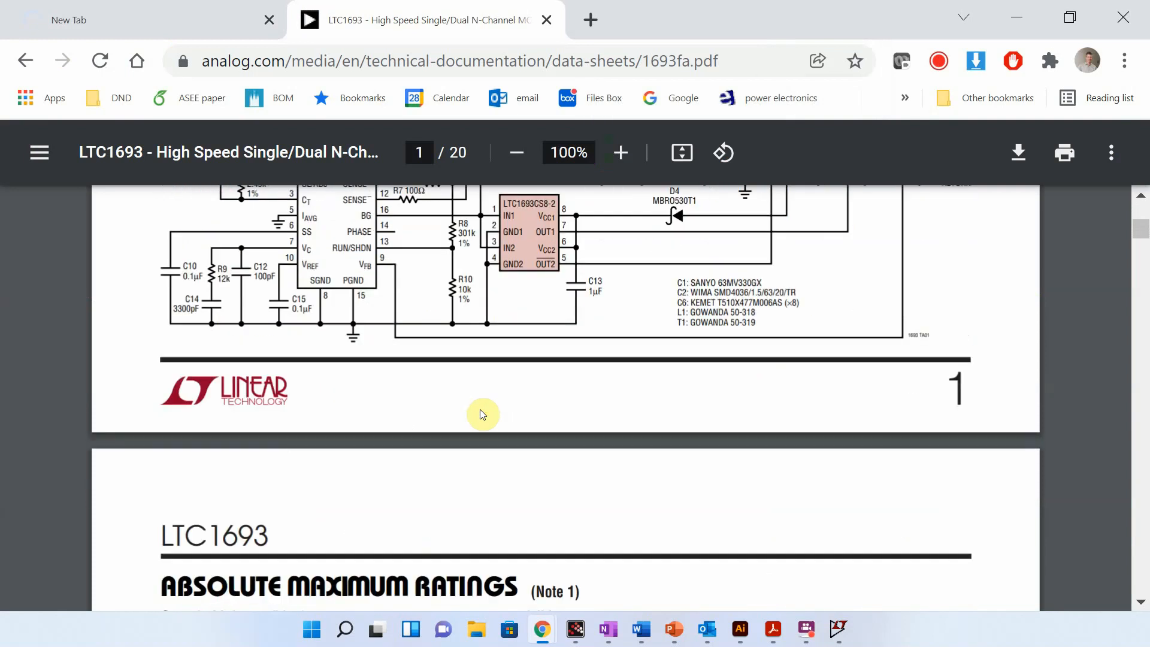
scroll(478, 416, down, 9)
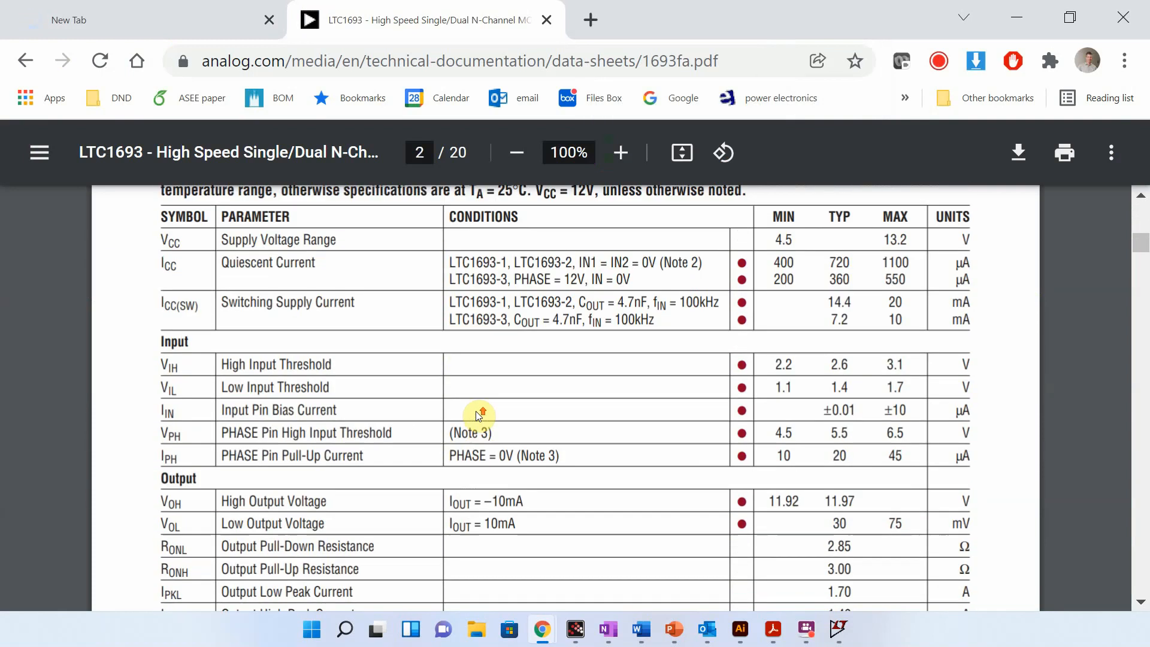
scroll(475, 344, up, 4)
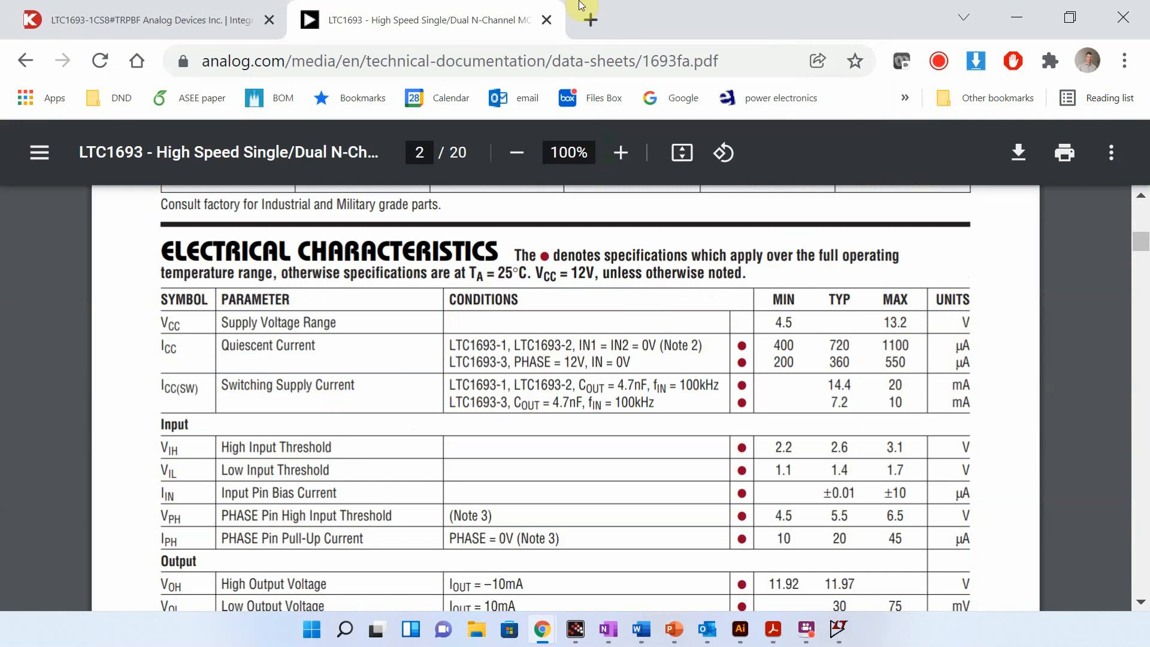
click(550, 23)
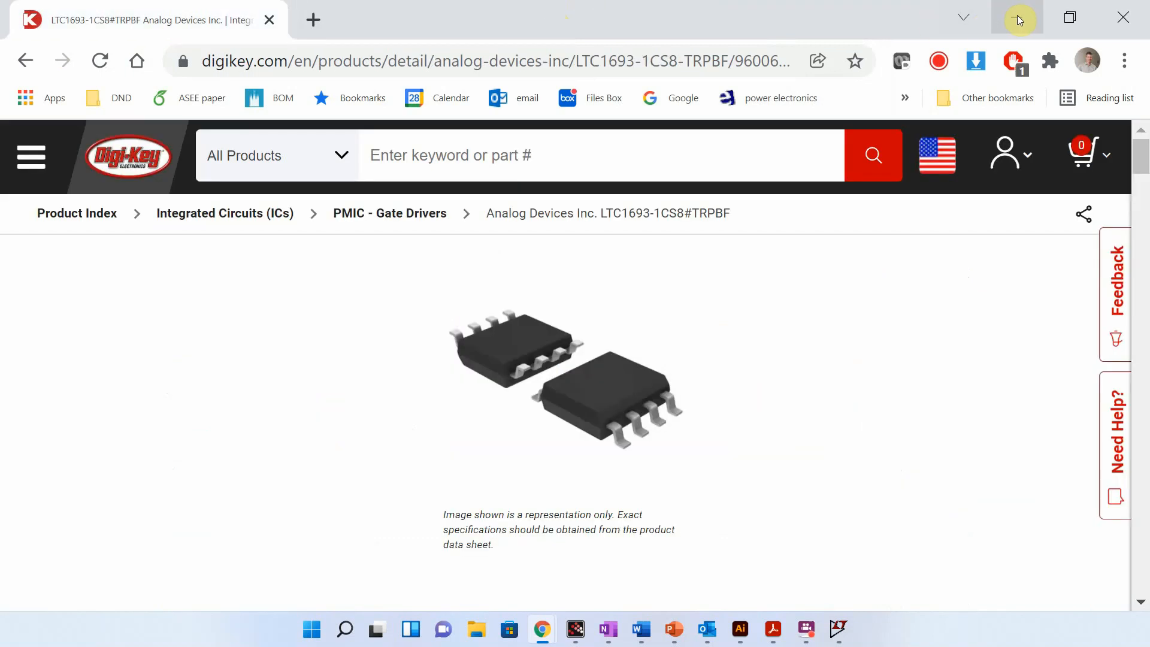
click(1016, 17)
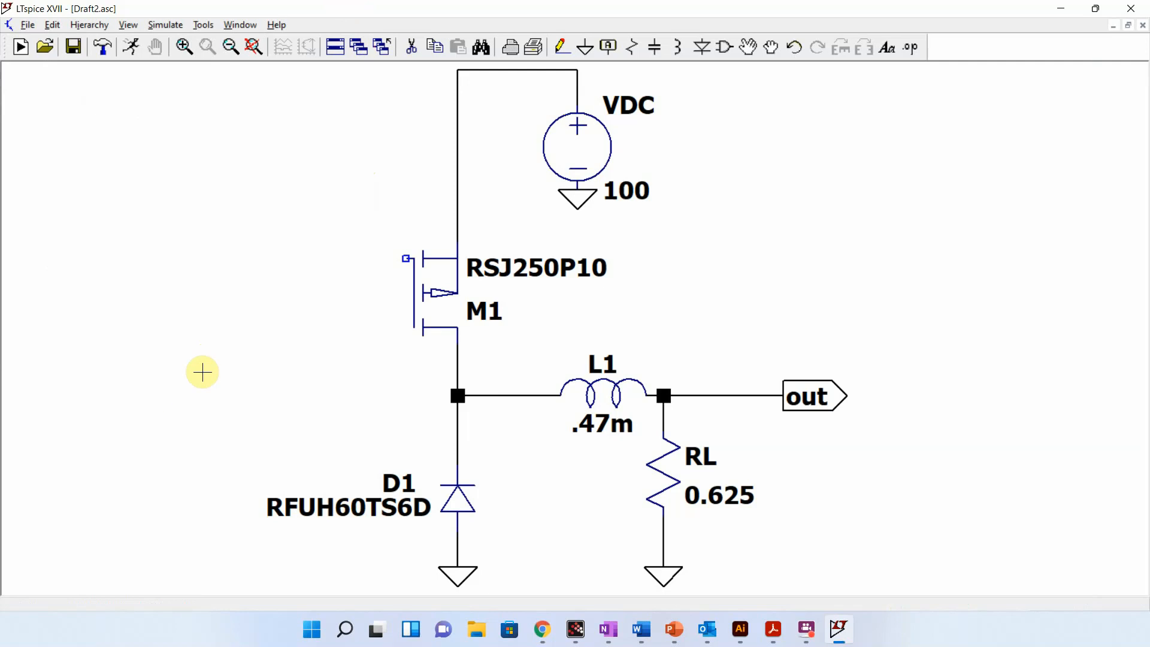
Step: Place an nmos transistor in the empty area of the schematic on M1's gate side
click(726, 48)
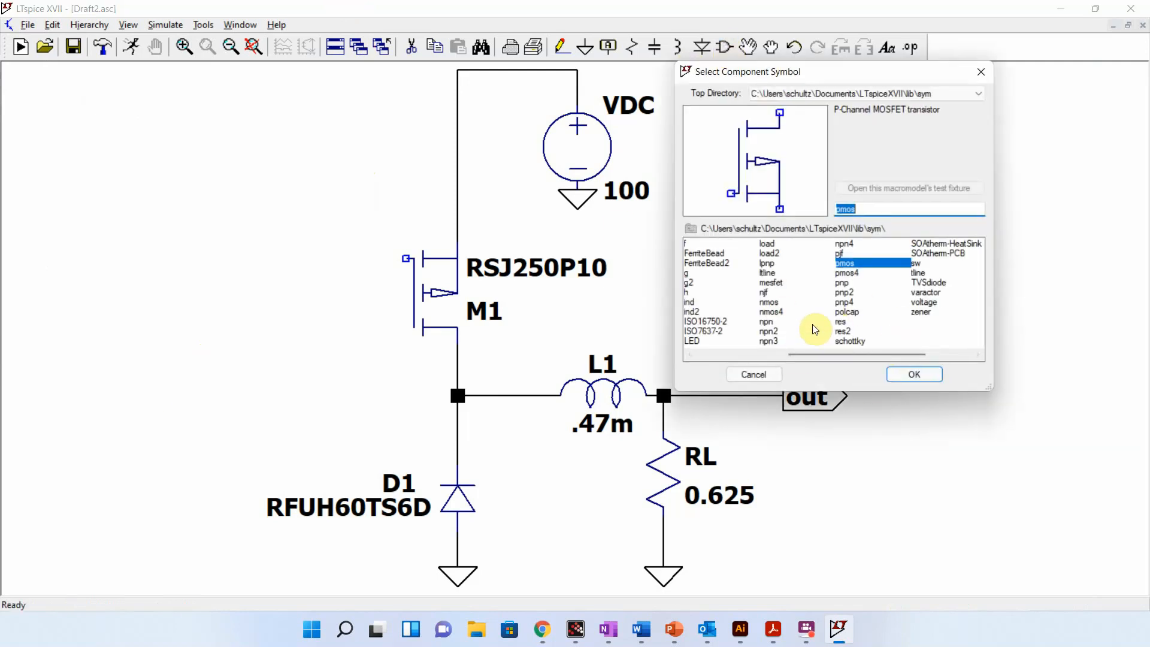
click(769, 302)
click(914, 374)
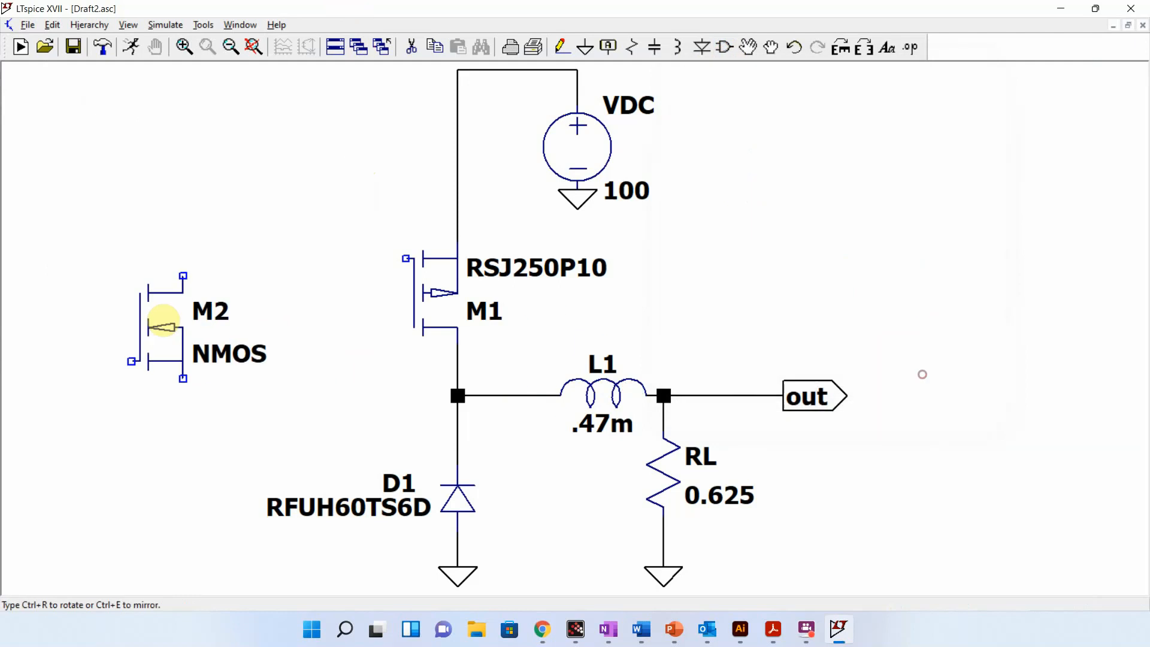
click(94, 341)
right_click(113, 329)
Step: Open the MOSFET model list for M2 and sort it by part number and by Vds to examine the 100 V models
right_click(113, 360)
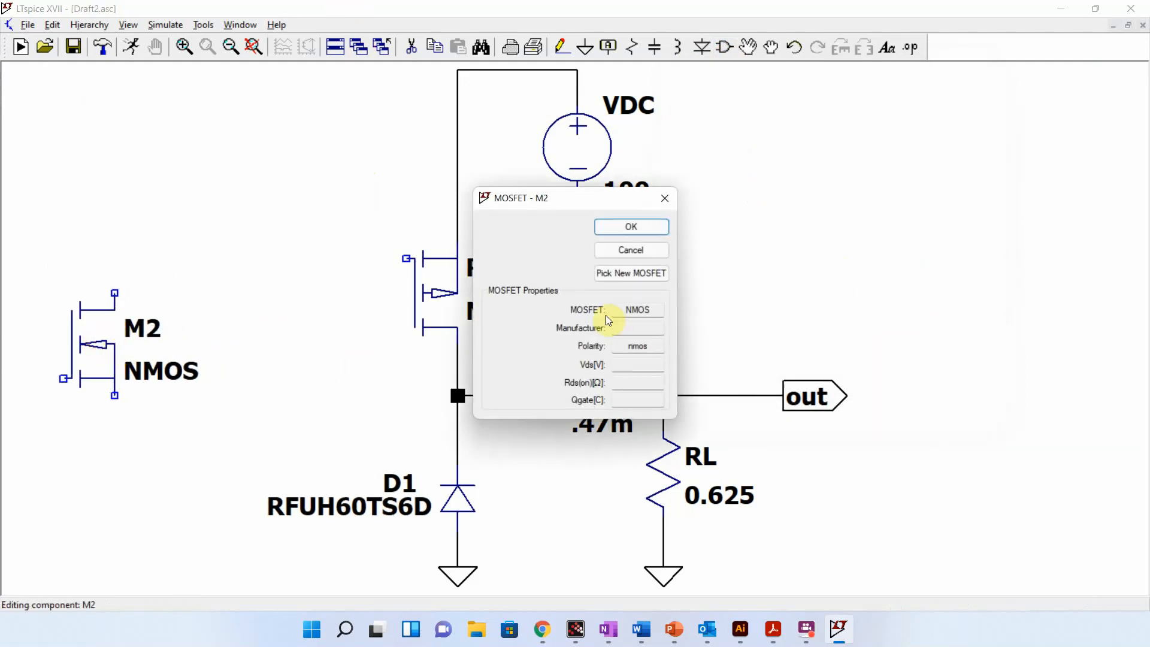
click(660, 274)
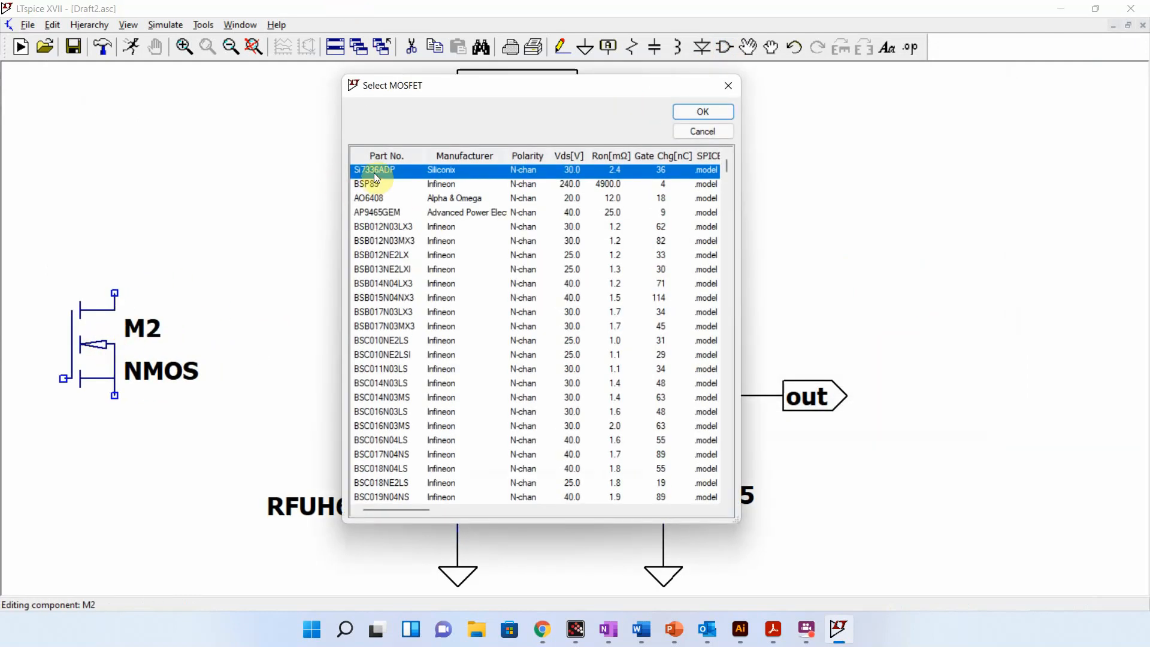
click(382, 154)
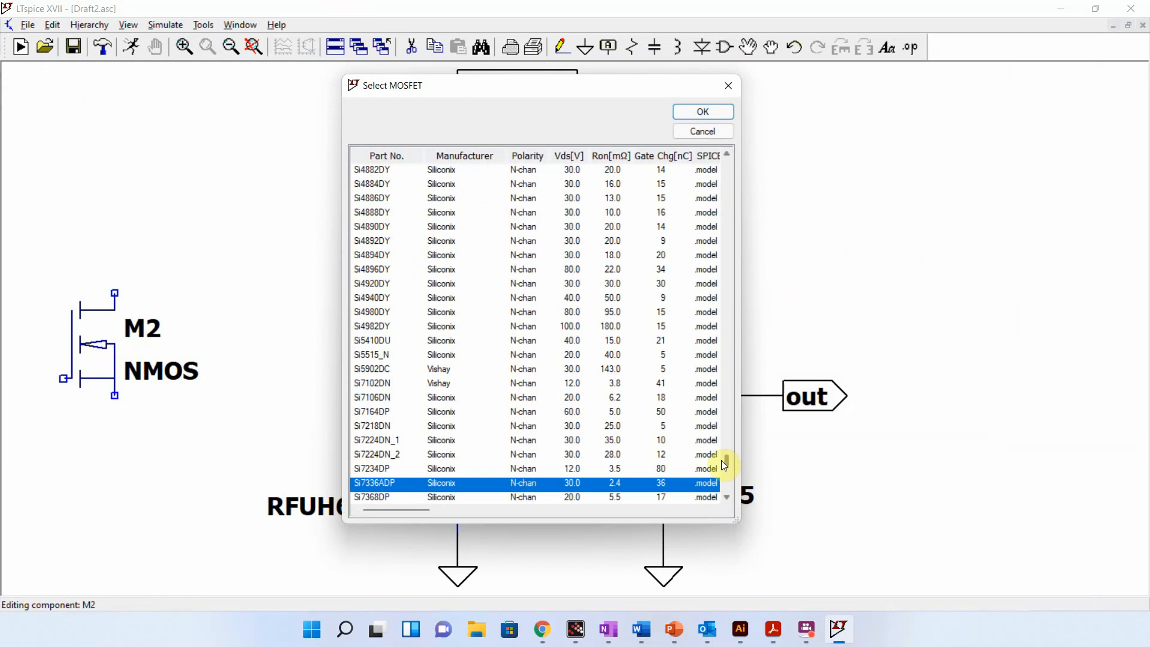
drag(721, 460, 703, 124)
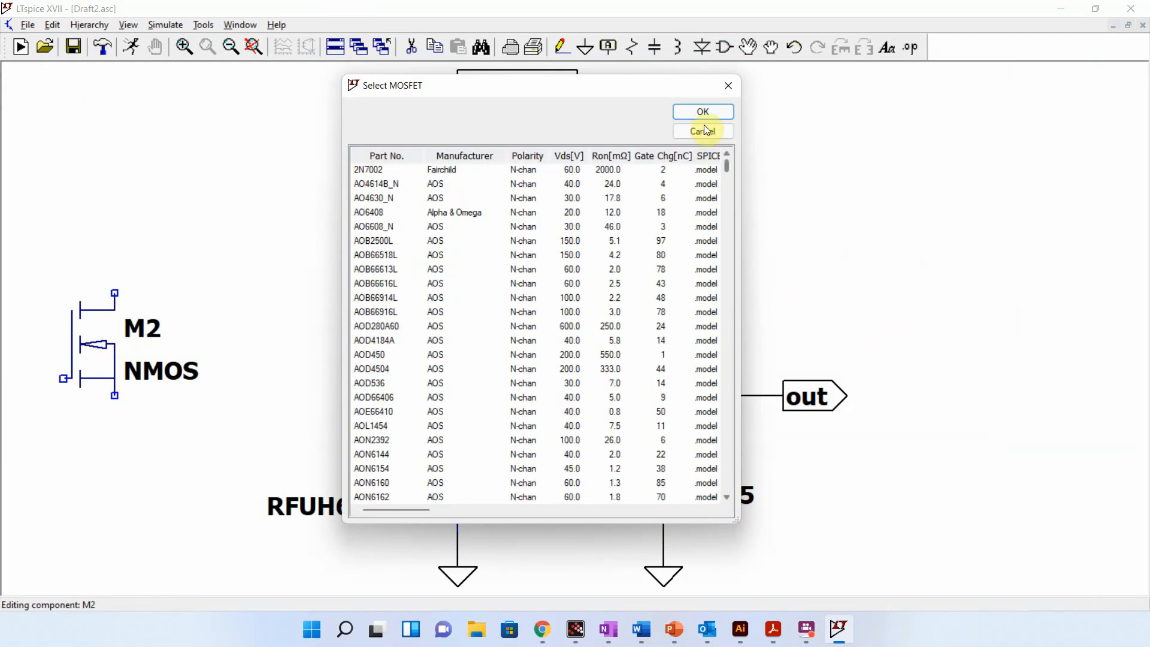
click(365, 170)
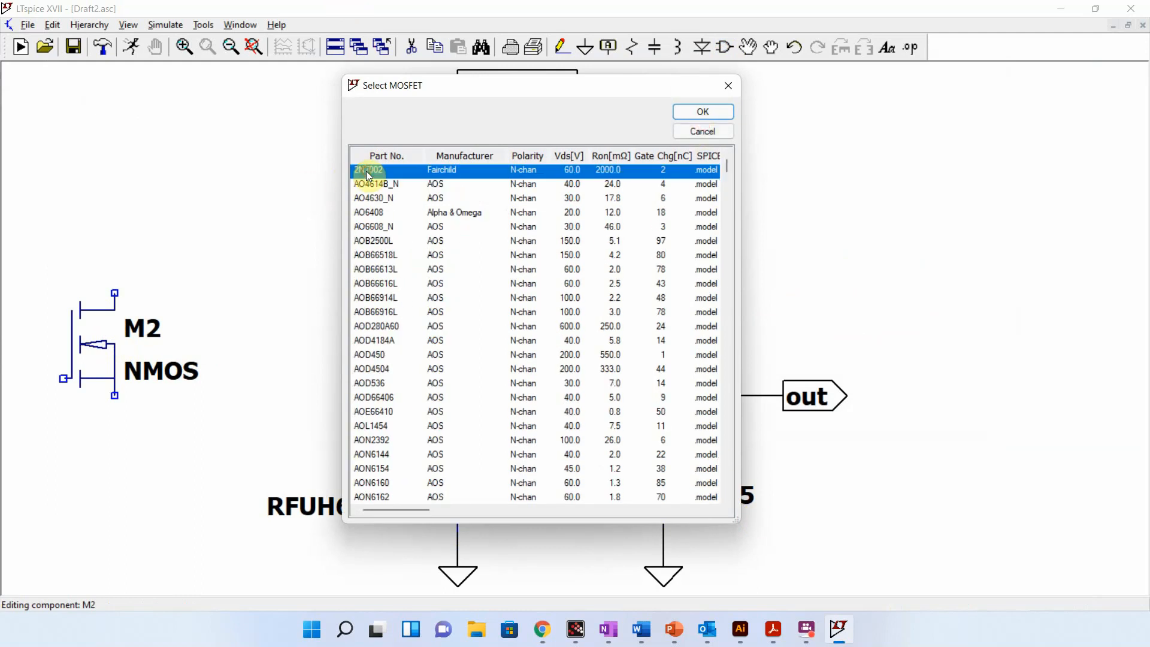
click(576, 156)
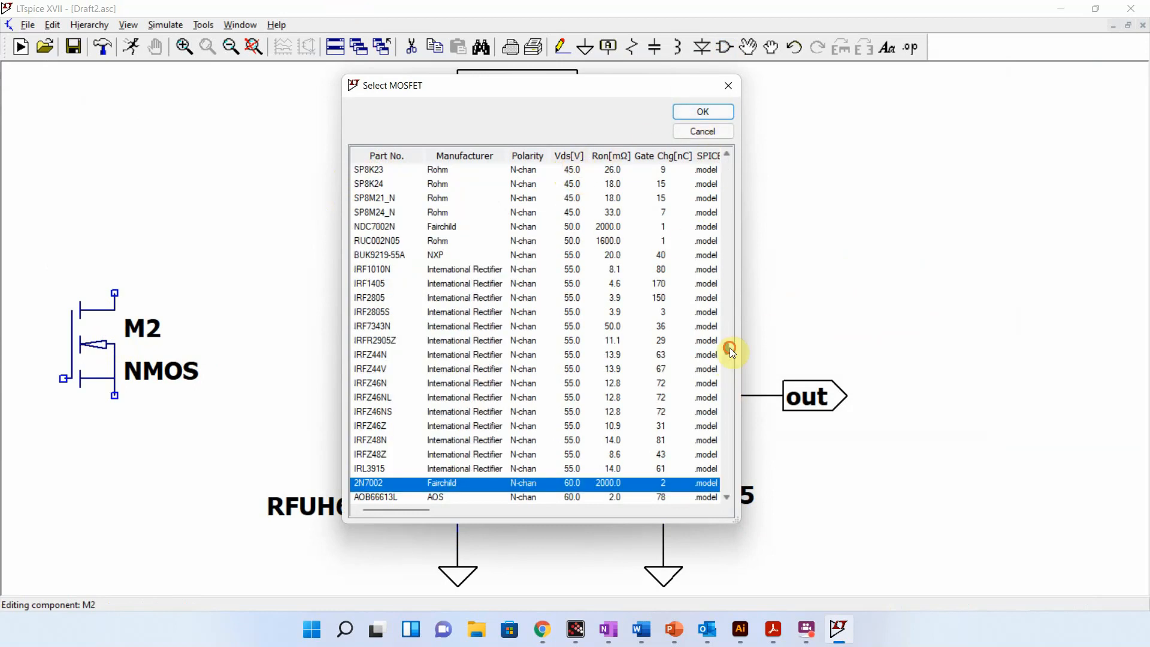
drag(729, 347, 728, 444)
scroll(583, 335, down, 1)
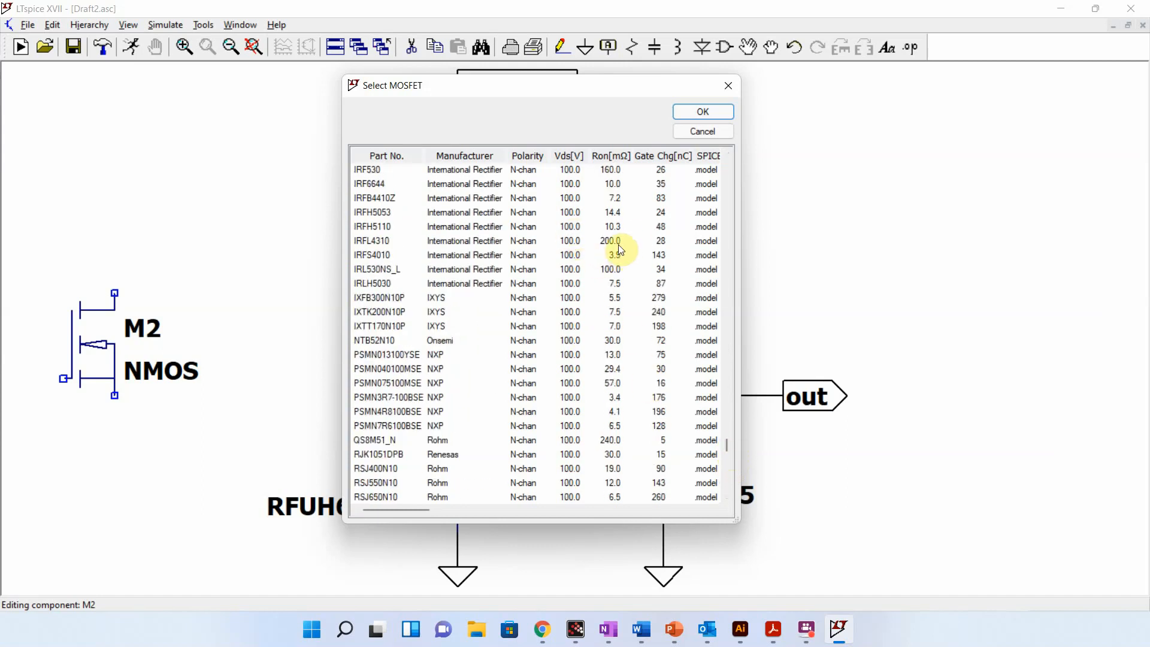
scroll(633, 336, up, 3)
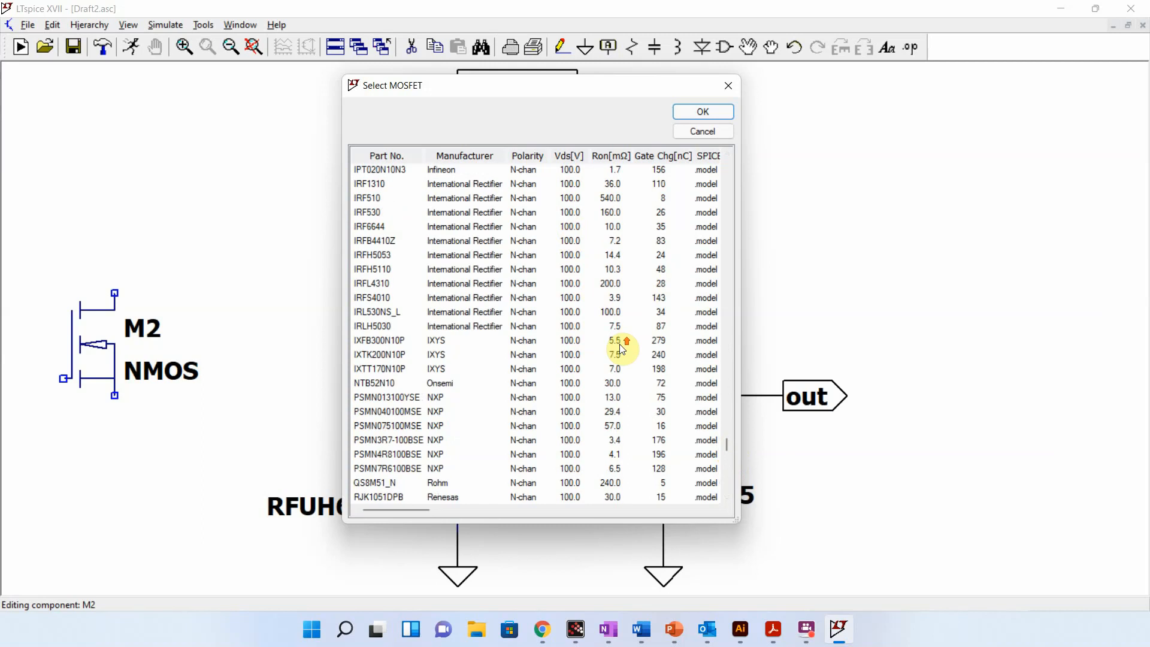
Step: Sort the model list by gate charge within Vds and assign the 100 V Fairchild model BSS123 to M2
click(662, 155)
click(569, 157)
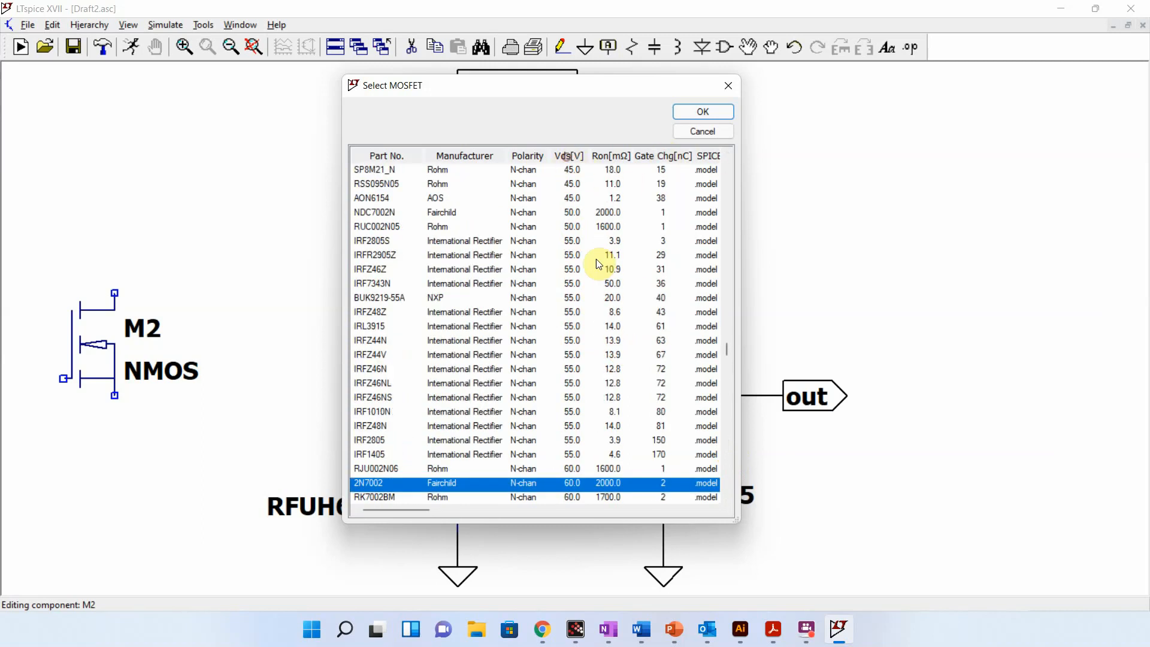
scroll(609, 344, down, 5)
scroll(611, 346, down, 20)
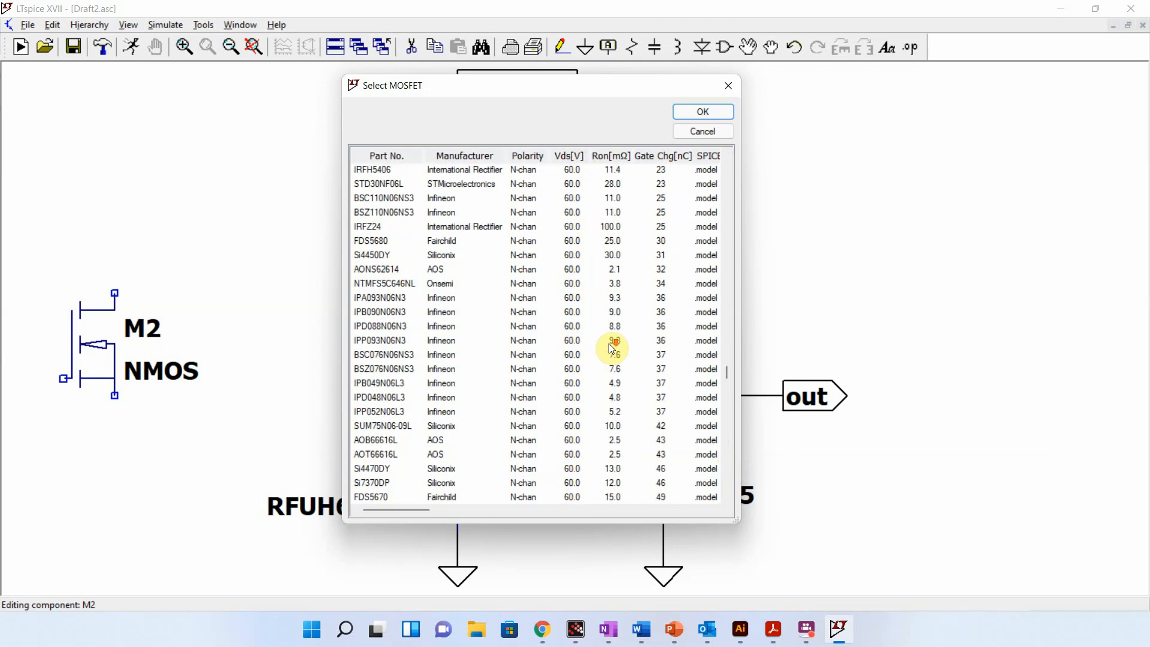
scroll(611, 347, down, 20)
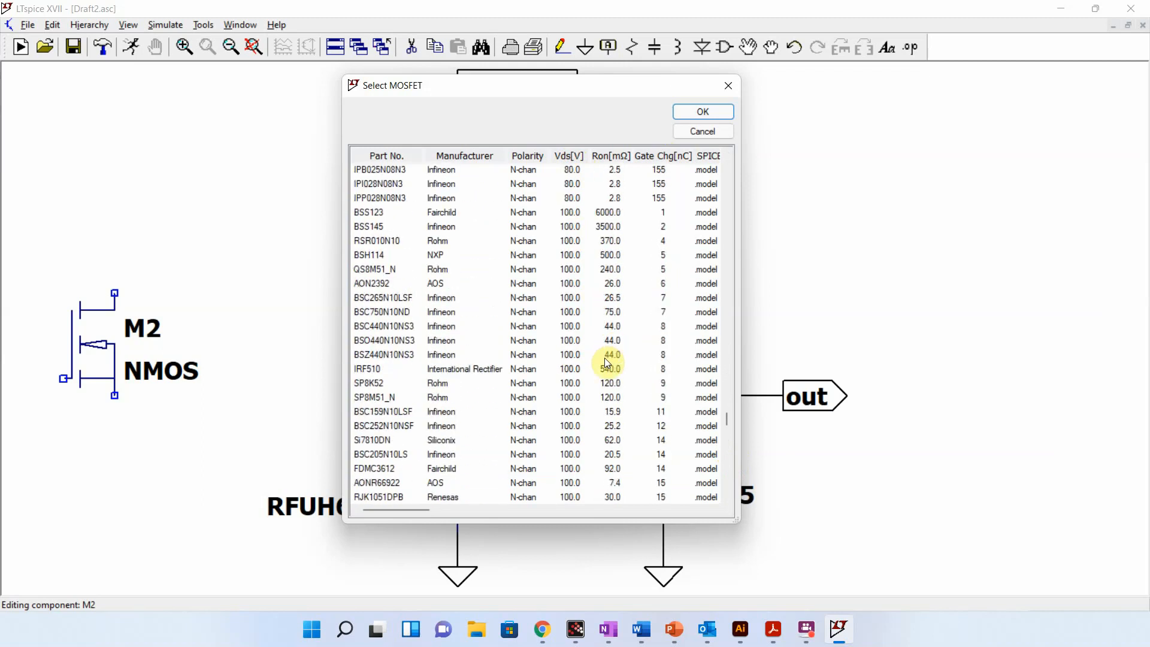
click(609, 213)
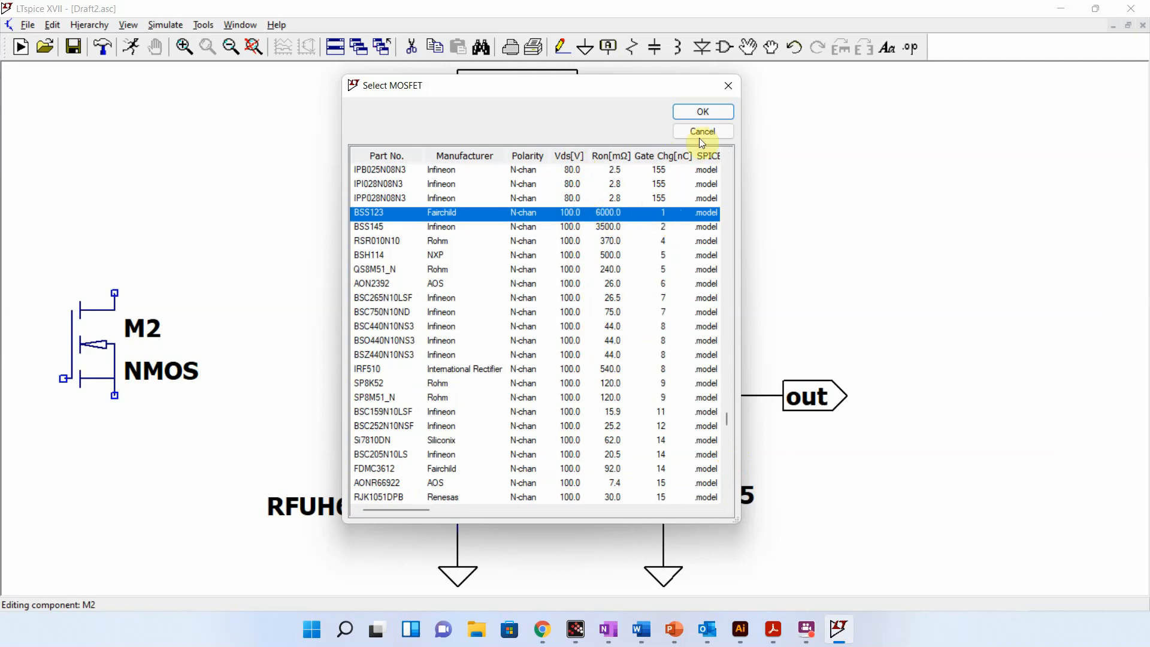
click(701, 111)
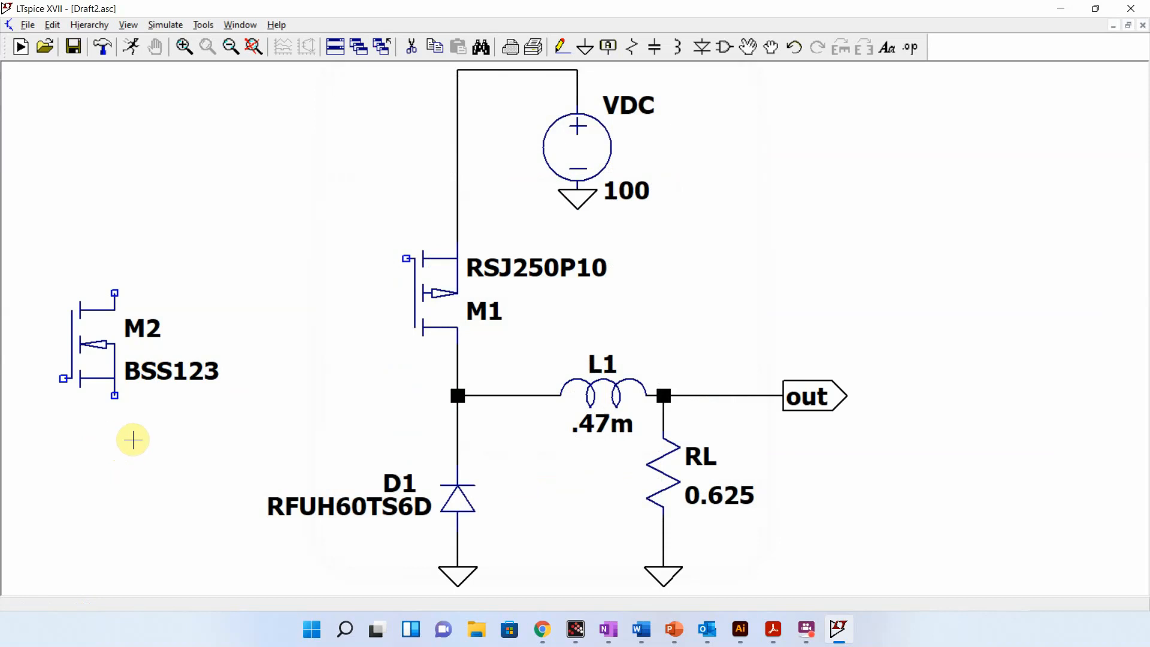
Step: Place a voltage source below and to the left of M2 in the schematic
click(254, 46)
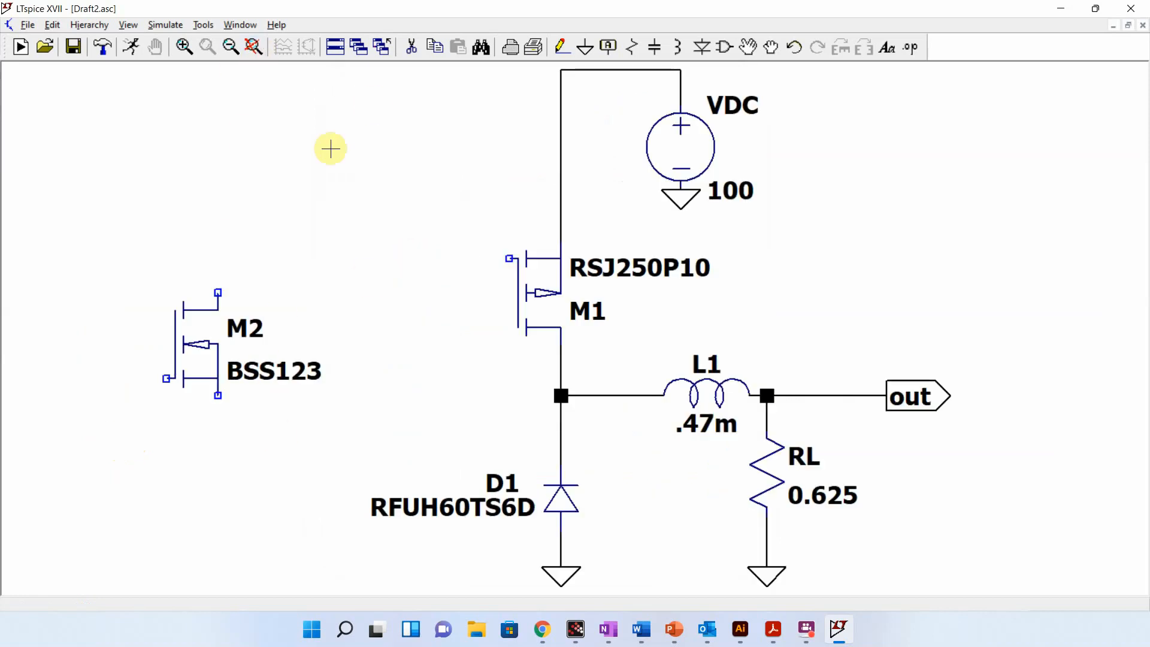
key(v)
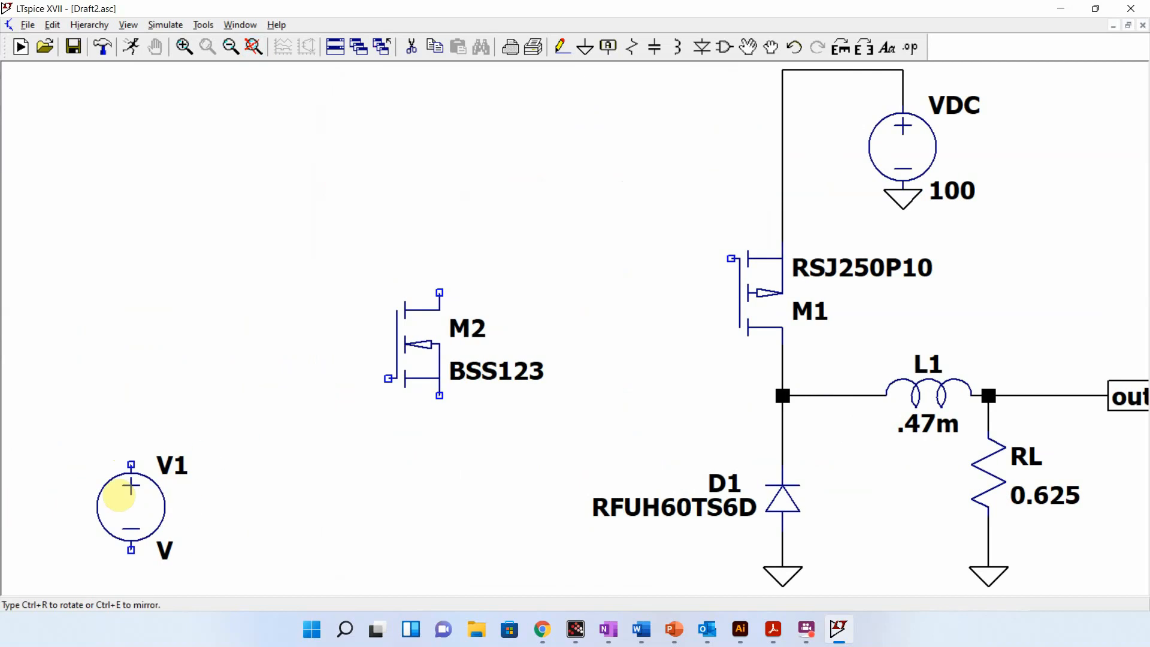
click(91, 491)
right_click(224, 494)
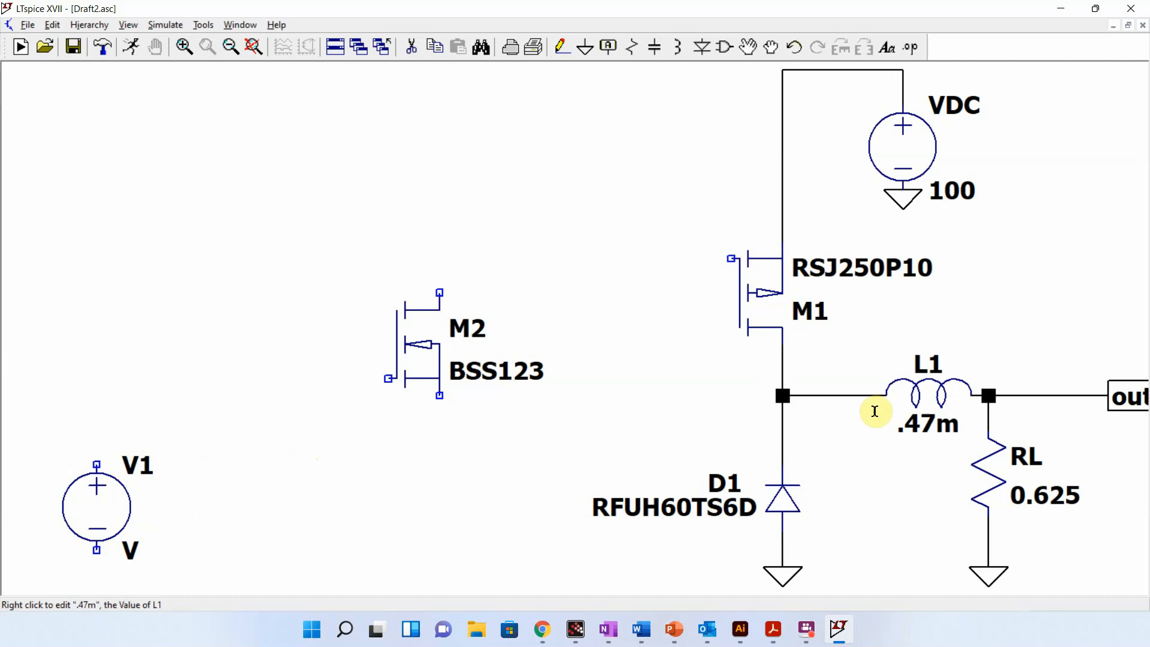
Step: Place two resistors in a vertical column above M2, one above the other
click(635, 393)
drag(633, 403, 595, 416)
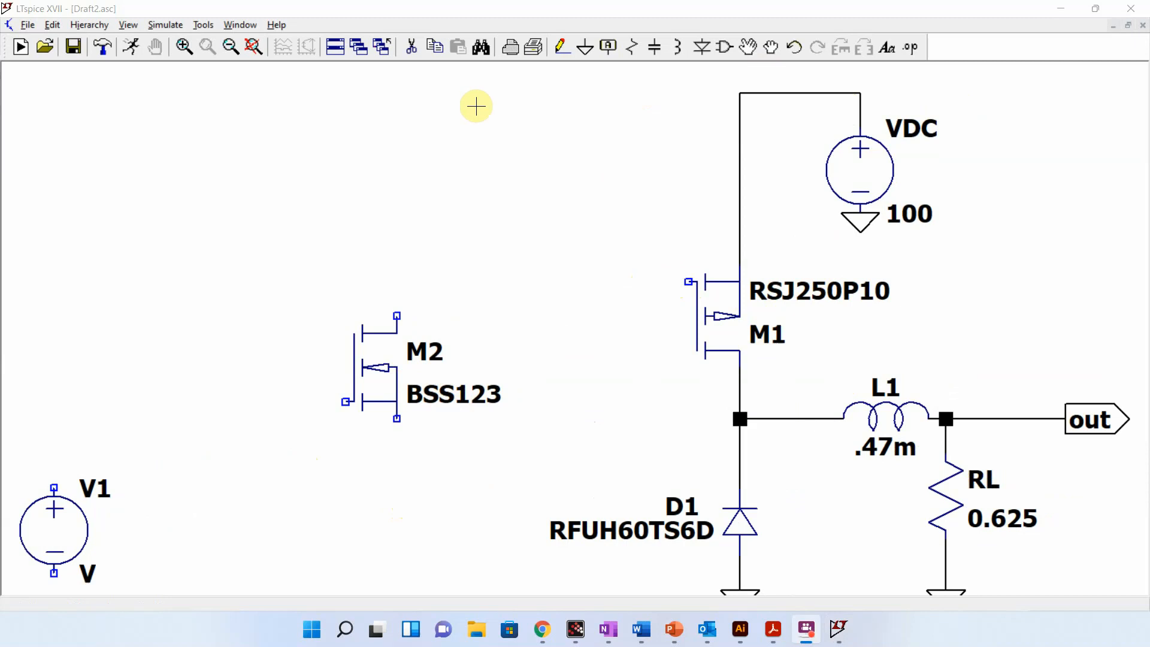
click(485, 158)
key(r)
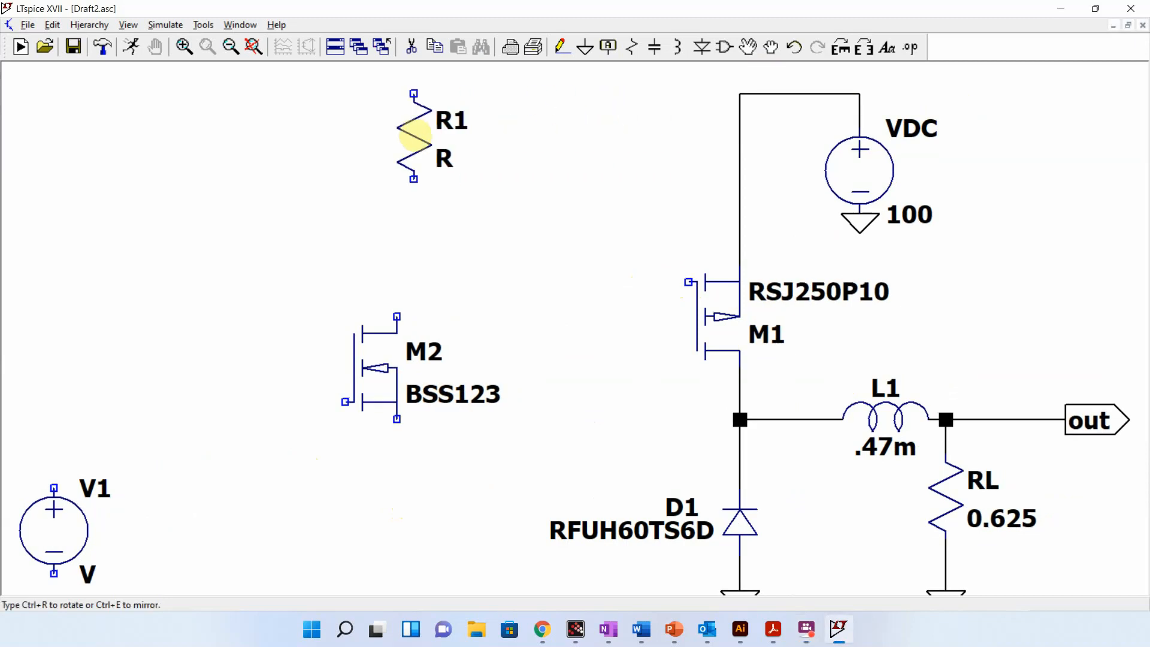
click(396, 136)
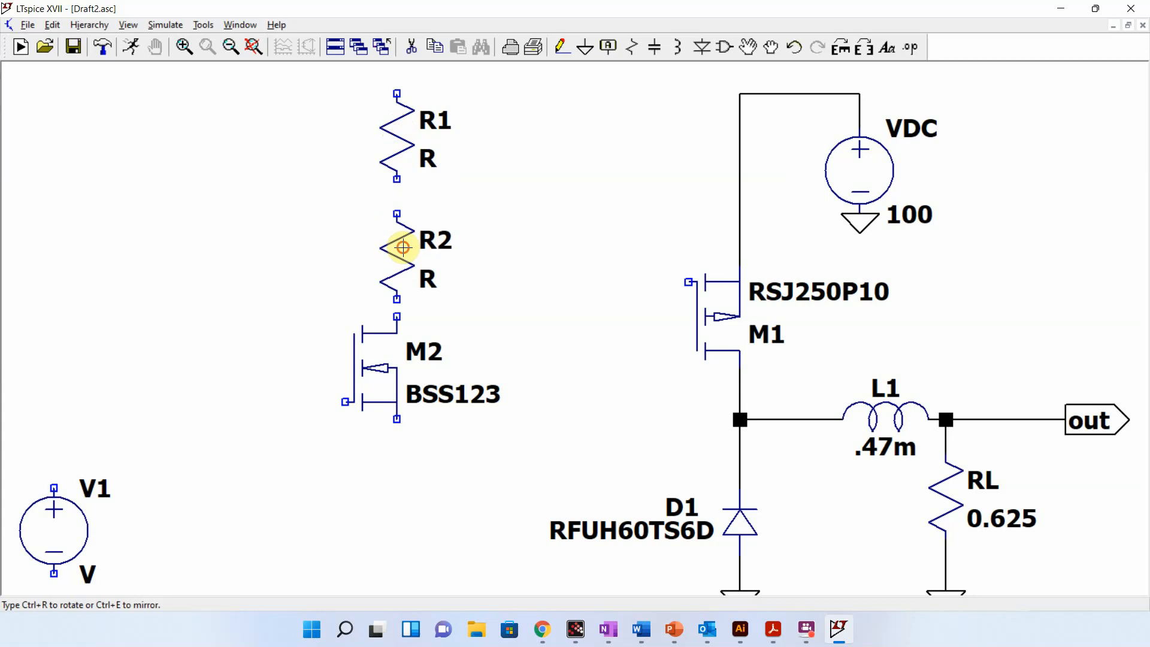
click(396, 256)
key(Escape)
Step: Move M2 further down the schematic and move R2 down to sit just above it
click(747, 50)
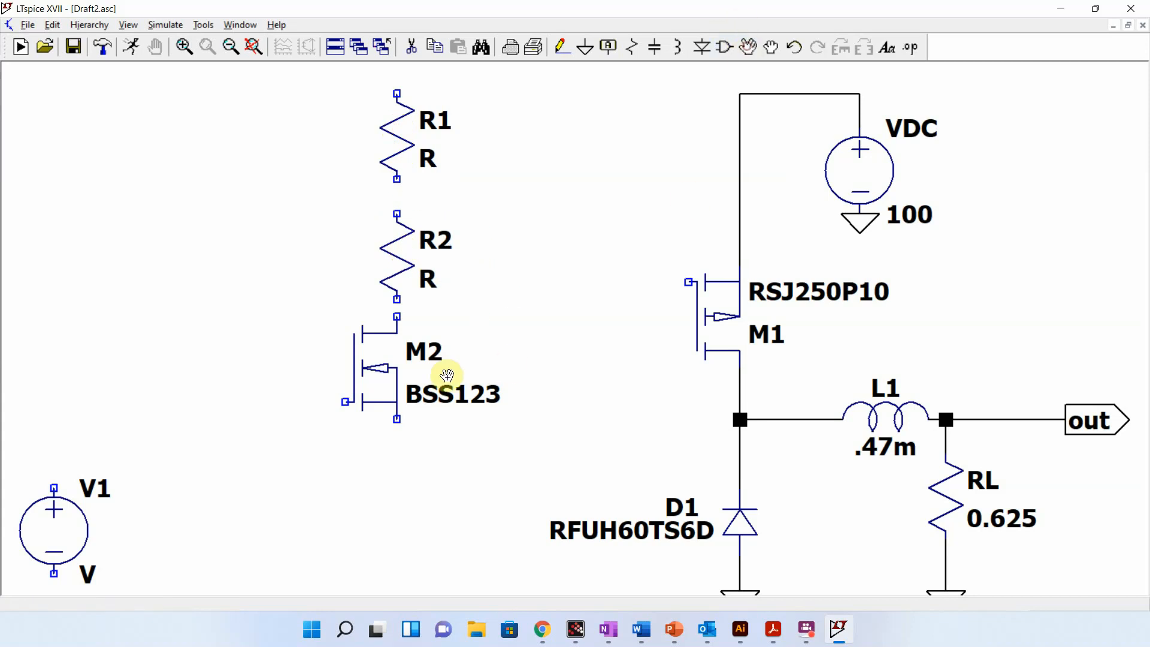
click(382, 373)
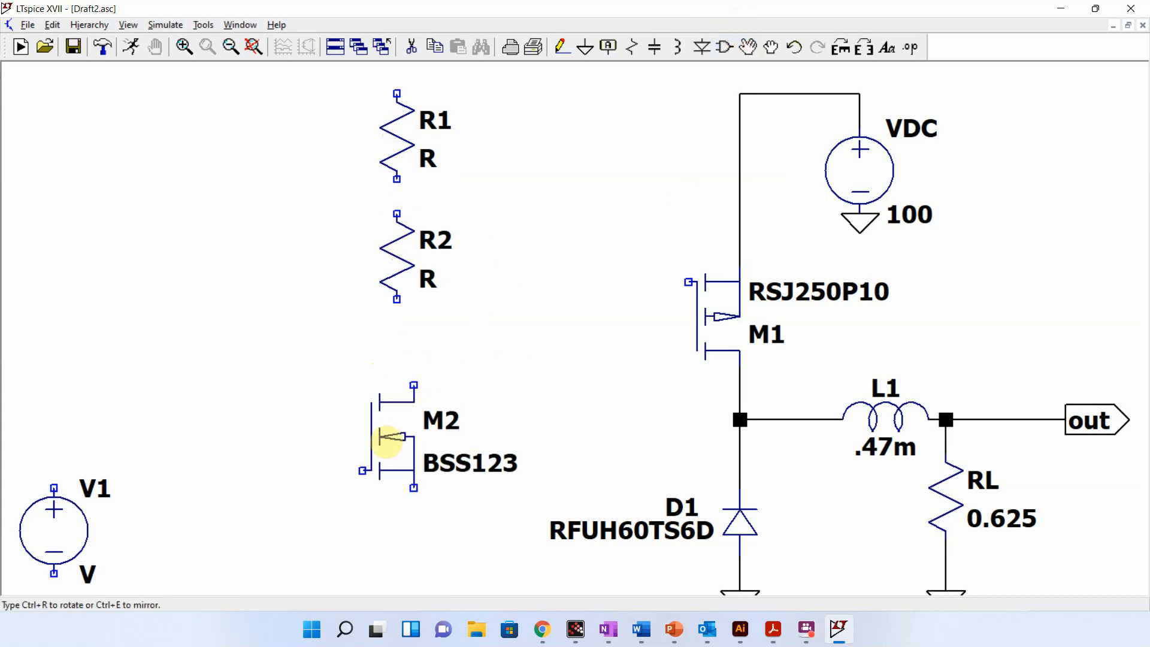
click(397, 496)
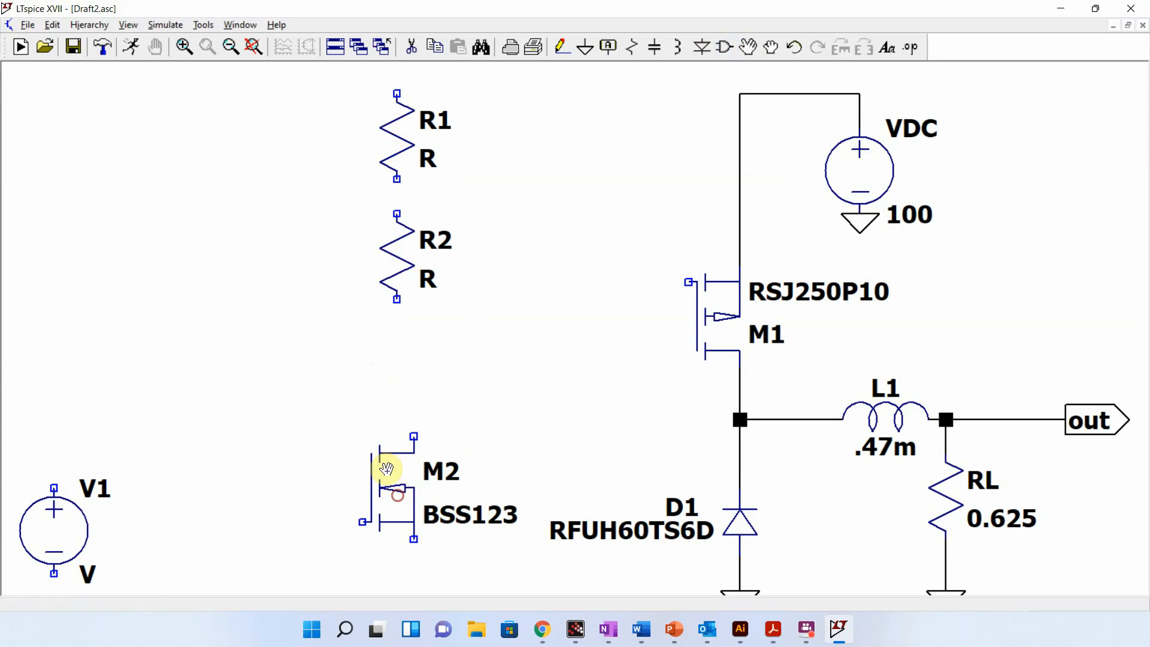
click(397, 262)
click(414, 366)
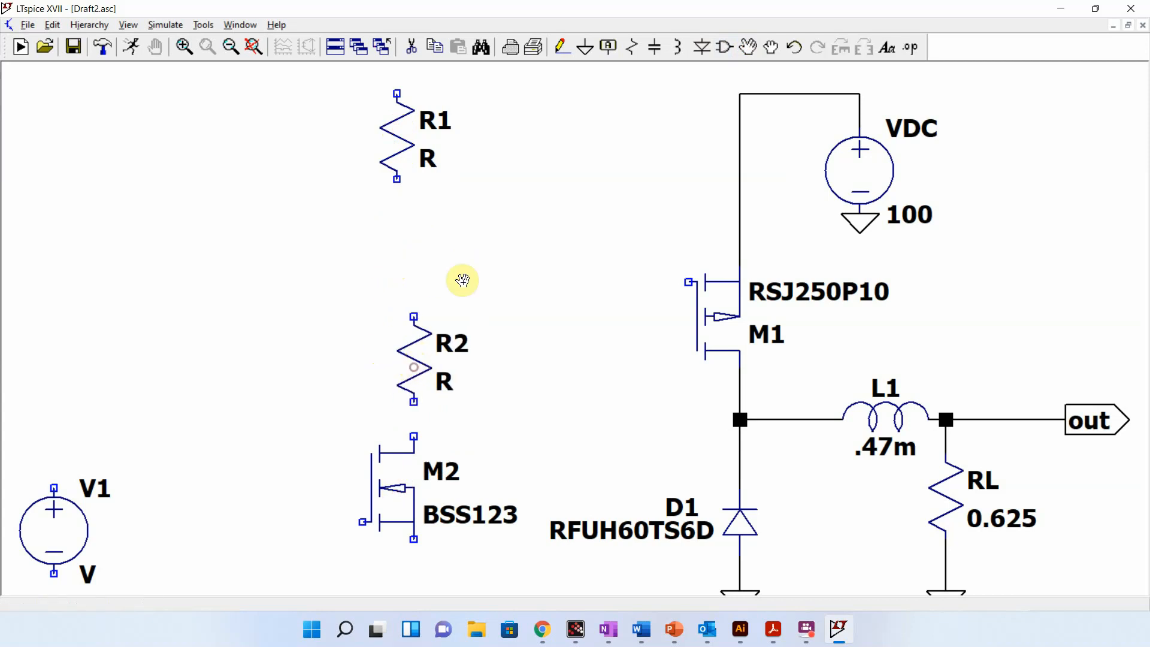
Step: Wire R1's upper end to the VDC positive rail and run a wire from its lower end straight down to M2's drain level
key(F3)
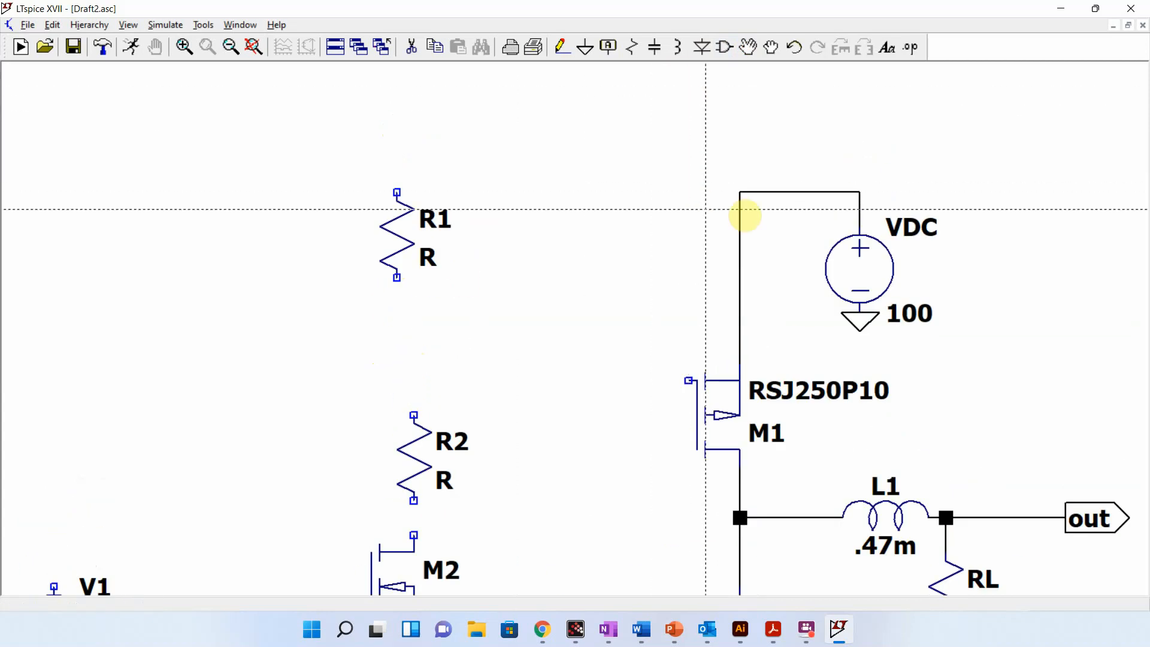
click(743, 188)
click(397, 192)
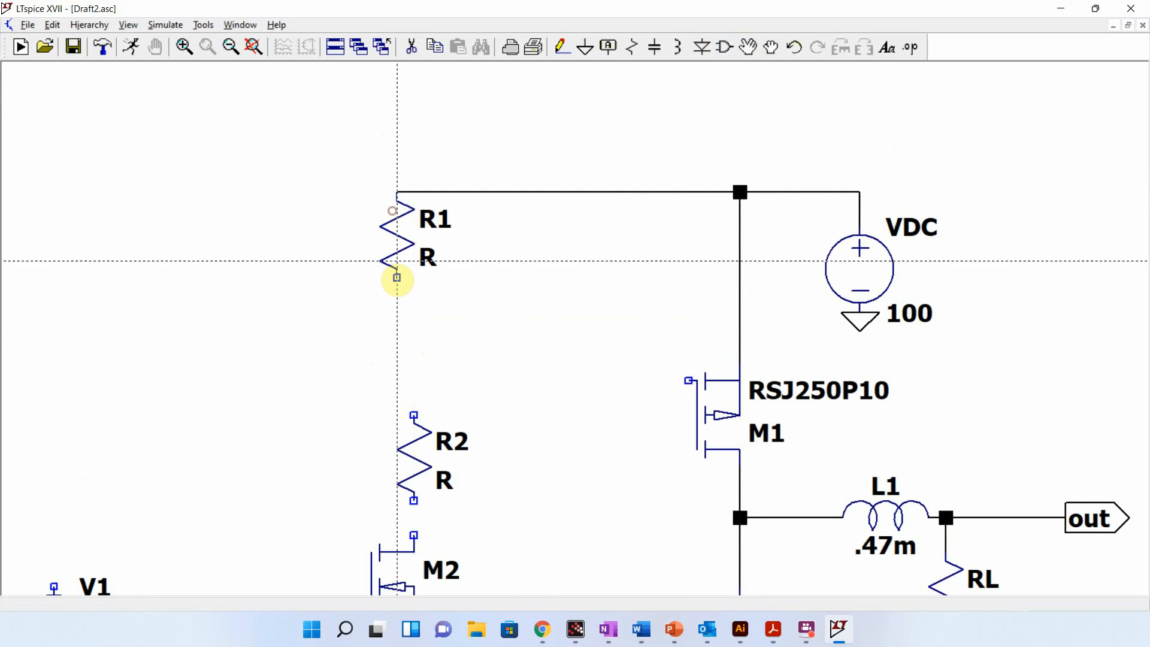
click(396, 277)
click(396, 551)
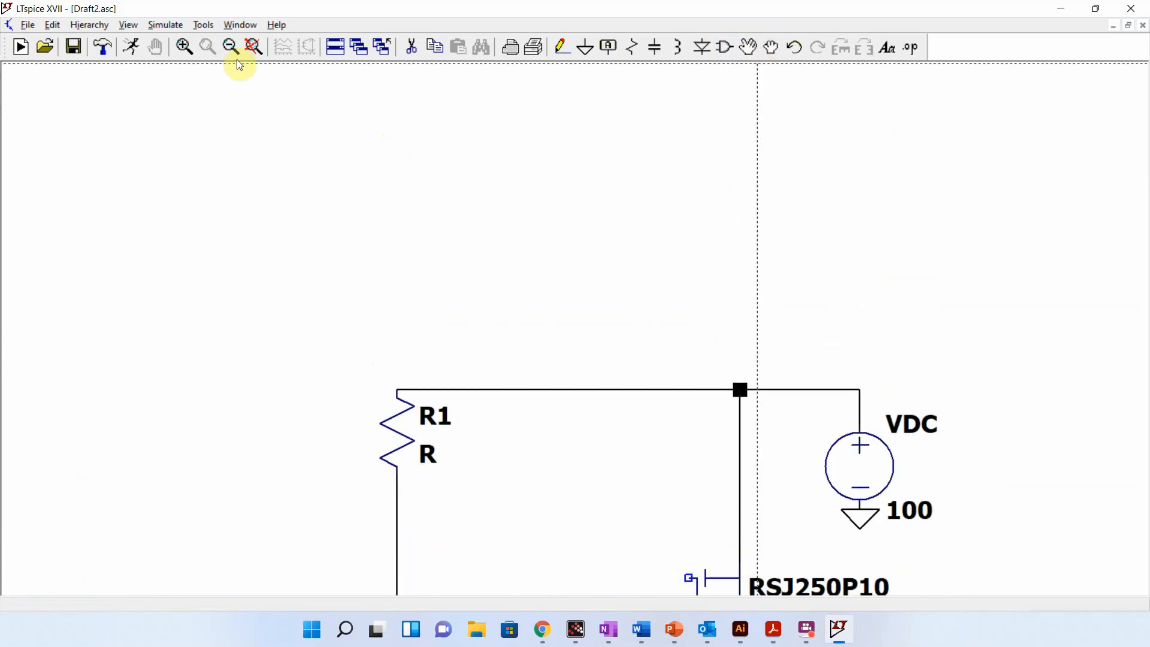
Step: Move R2 onto the vertical wire below R1 and shift M2 so its drain connects to the wire's lower end
click(252, 47)
click(749, 48)
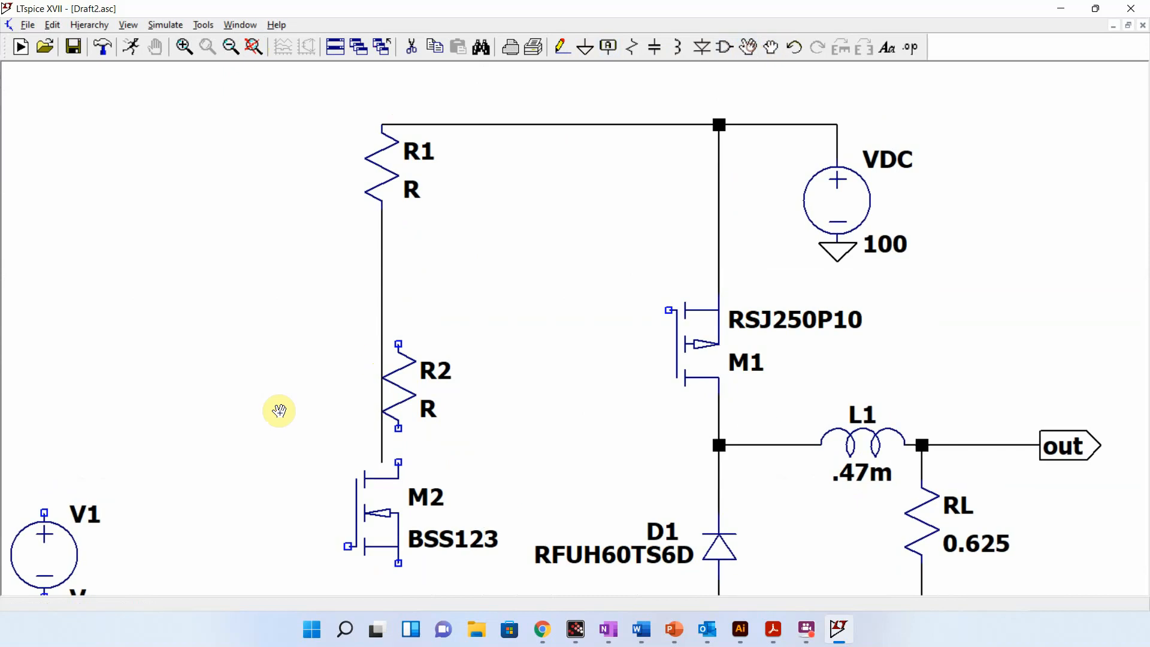
click(392, 392)
click(380, 393)
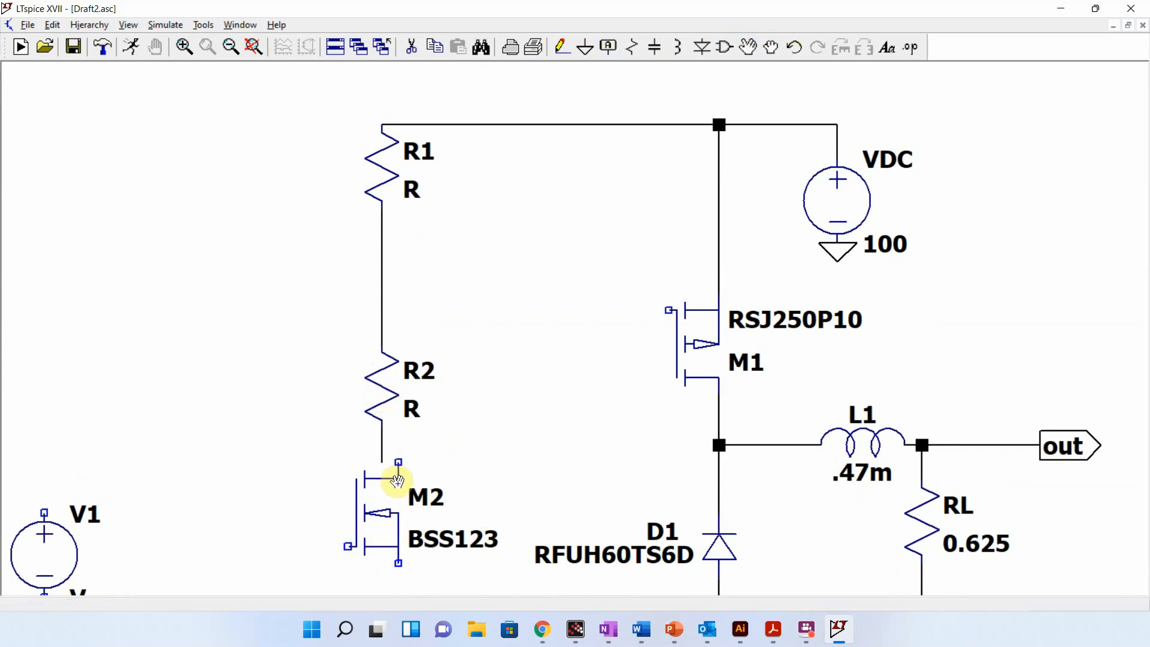
click(396, 478)
click(378, 487)
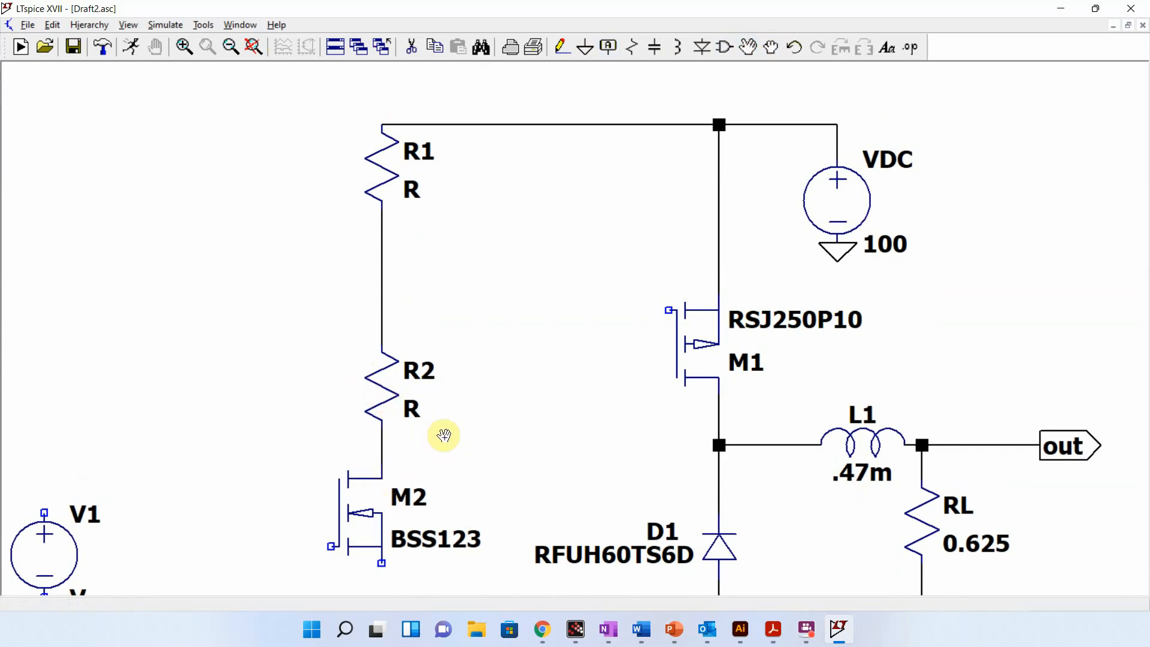
Step: Wire M1's gate to the vertical line between R1 and R2
key(F3)
click(668, 309)
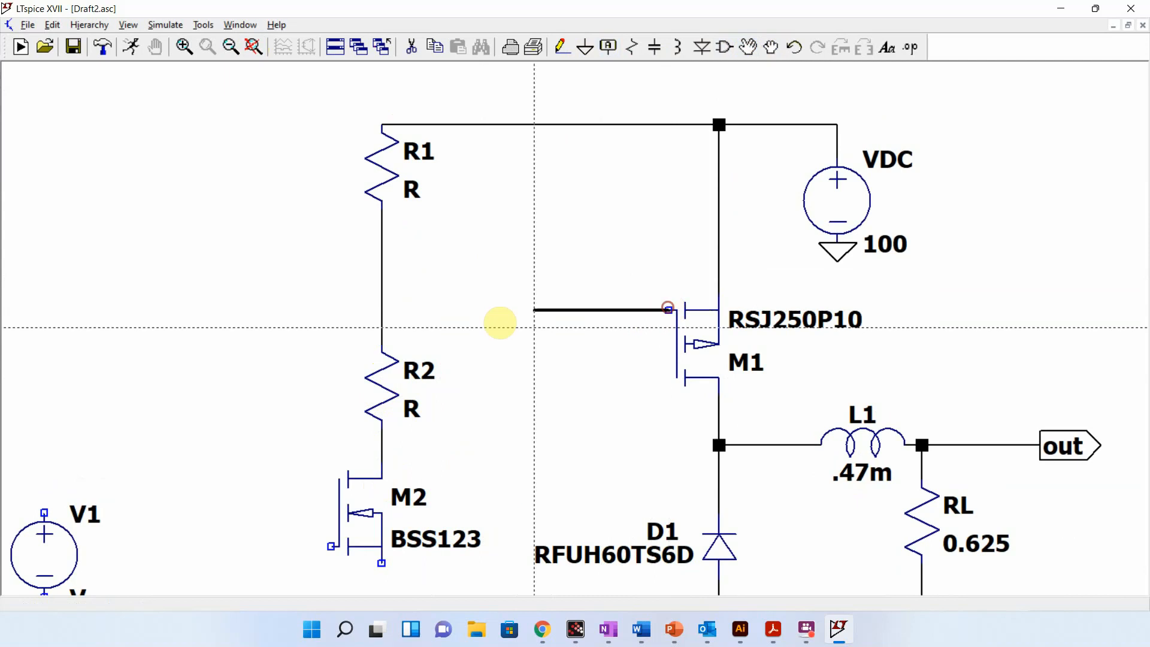
click(382, 310)
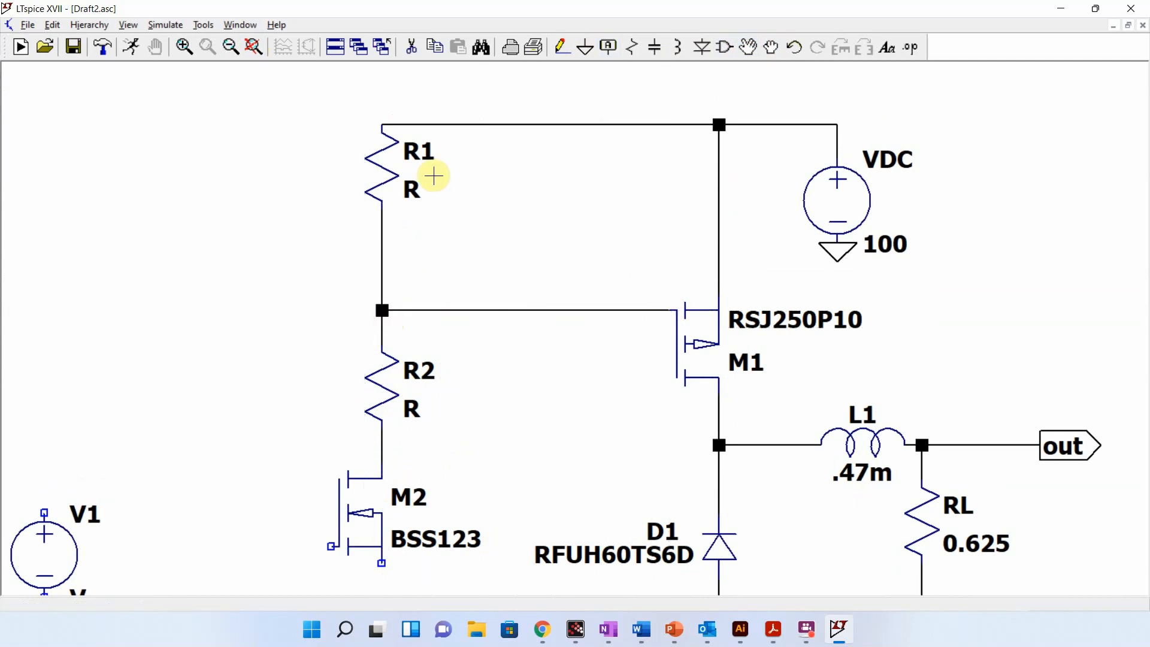
key(Escape)
Step: Set the resistance of R1 to 1k and of R2 to 4k
right_click(400, 180)
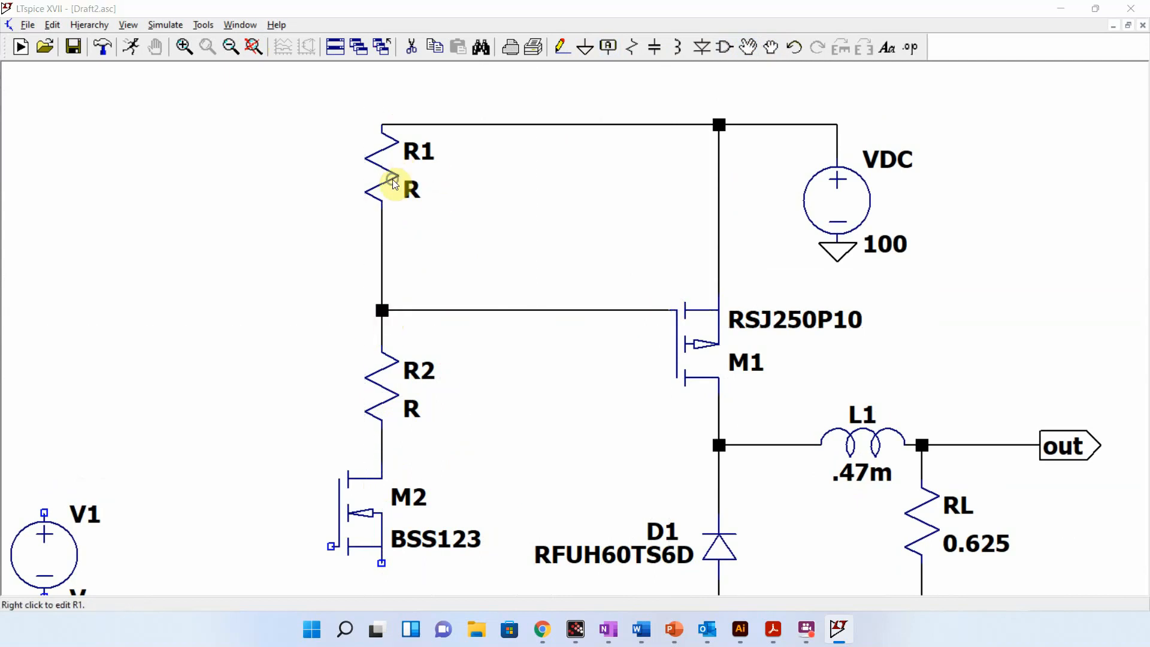
text(21)
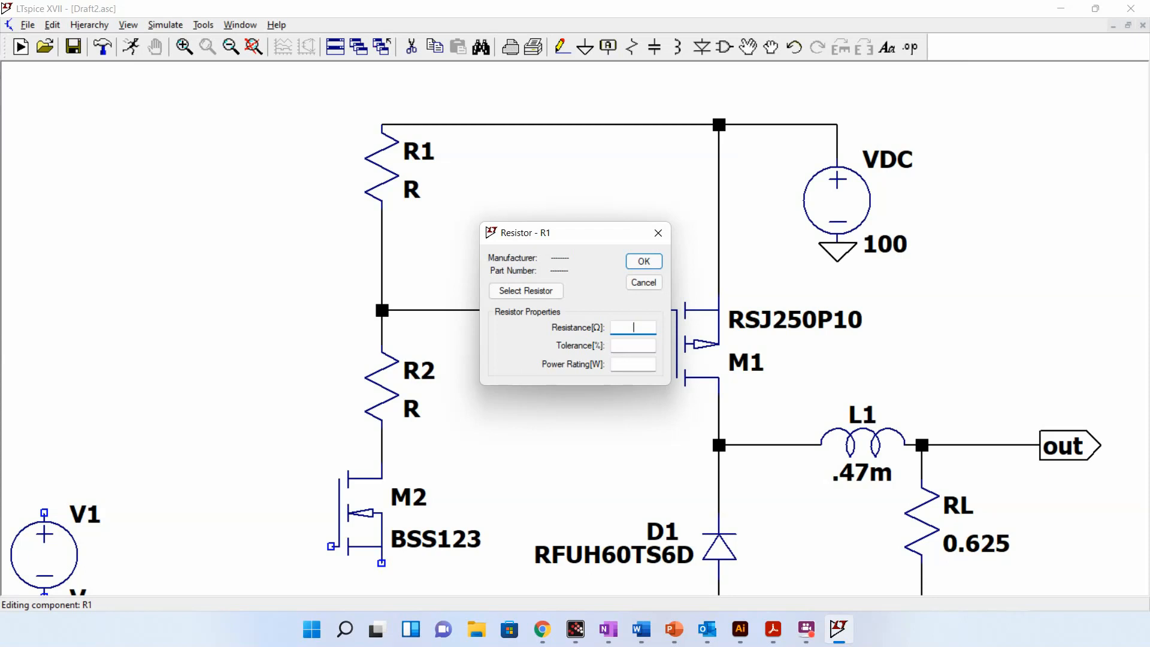
key(Return)
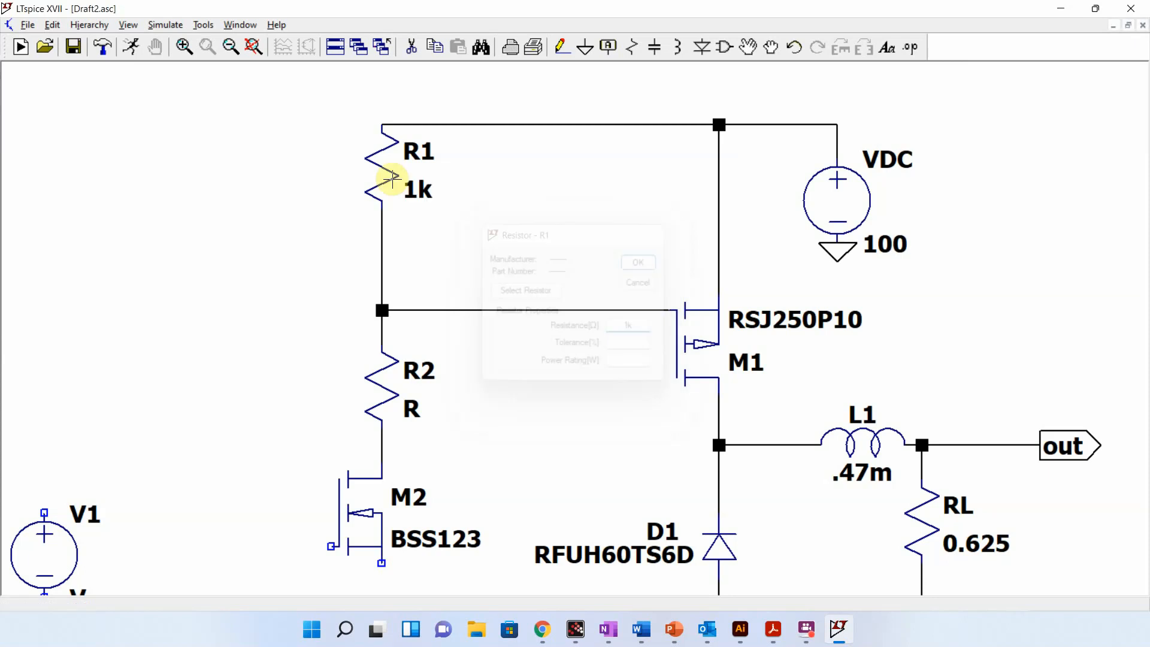
right_click(389, 392)
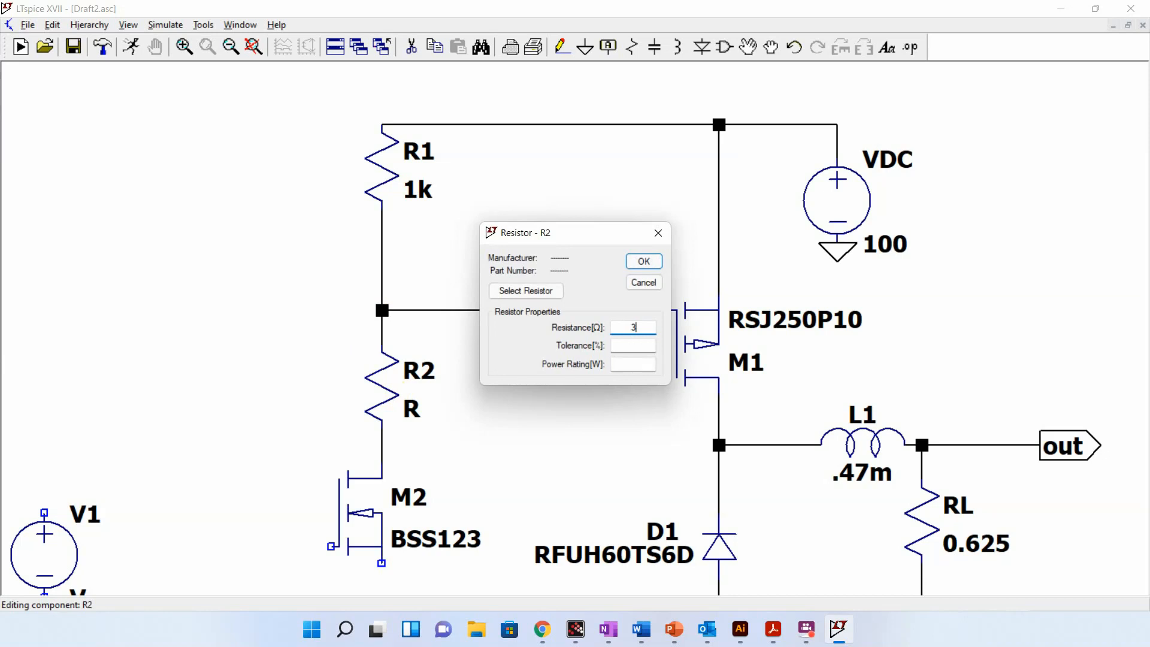
key(Return)
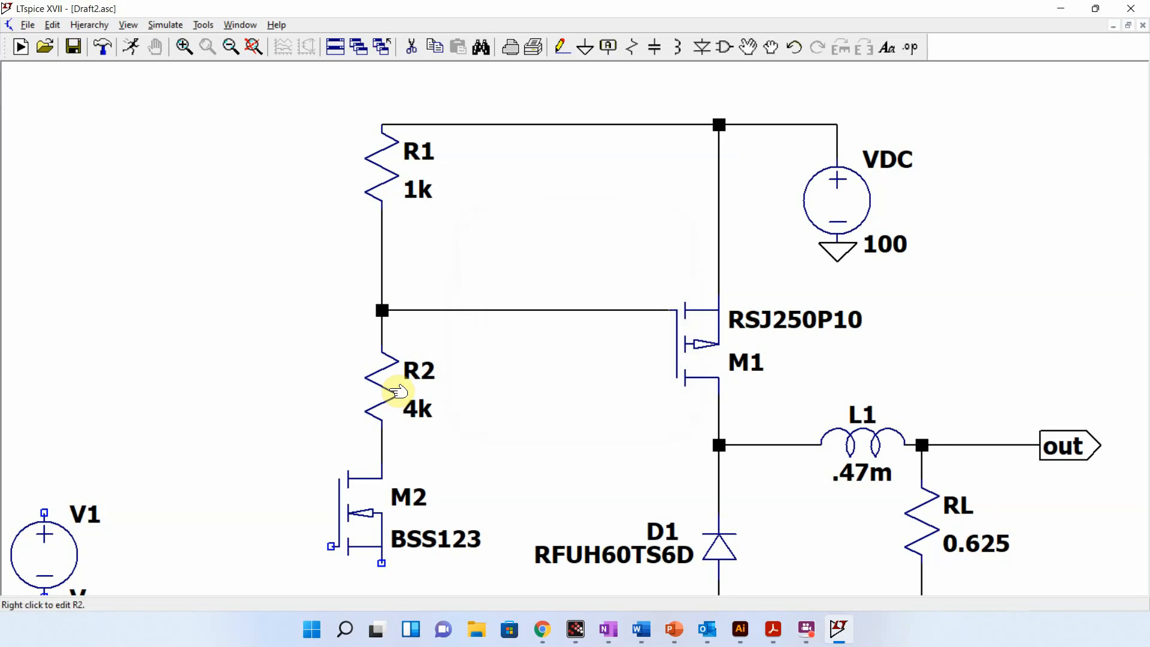
Step: Place a ground below M2 and wire it to M2's source
click(256, 48)
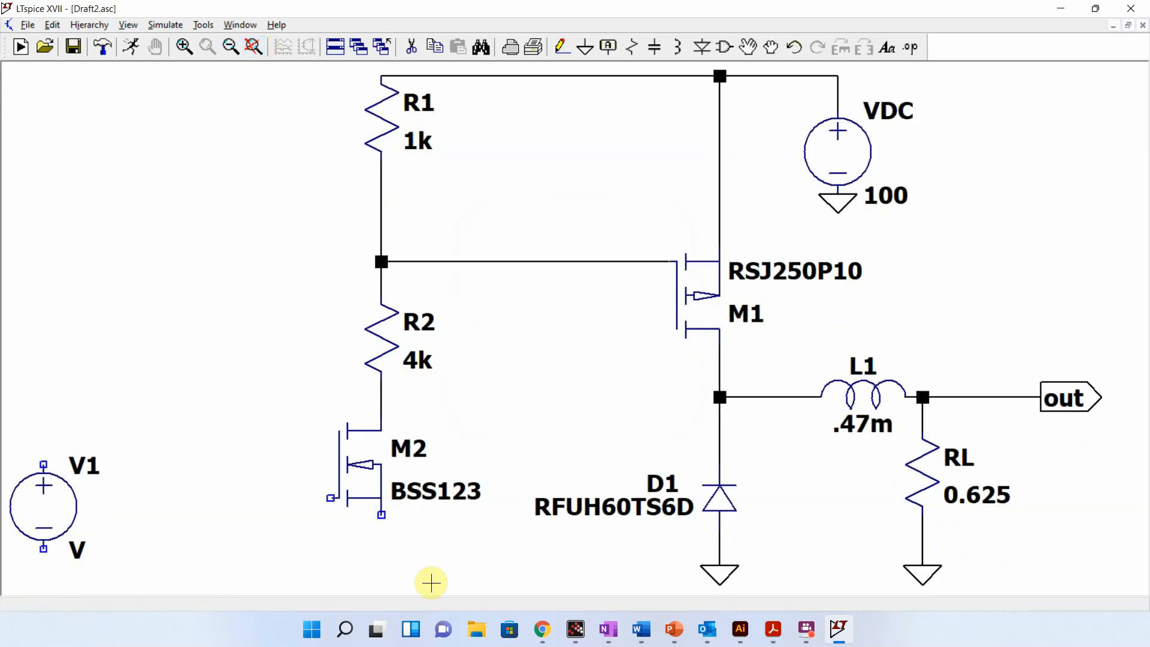
key(g)
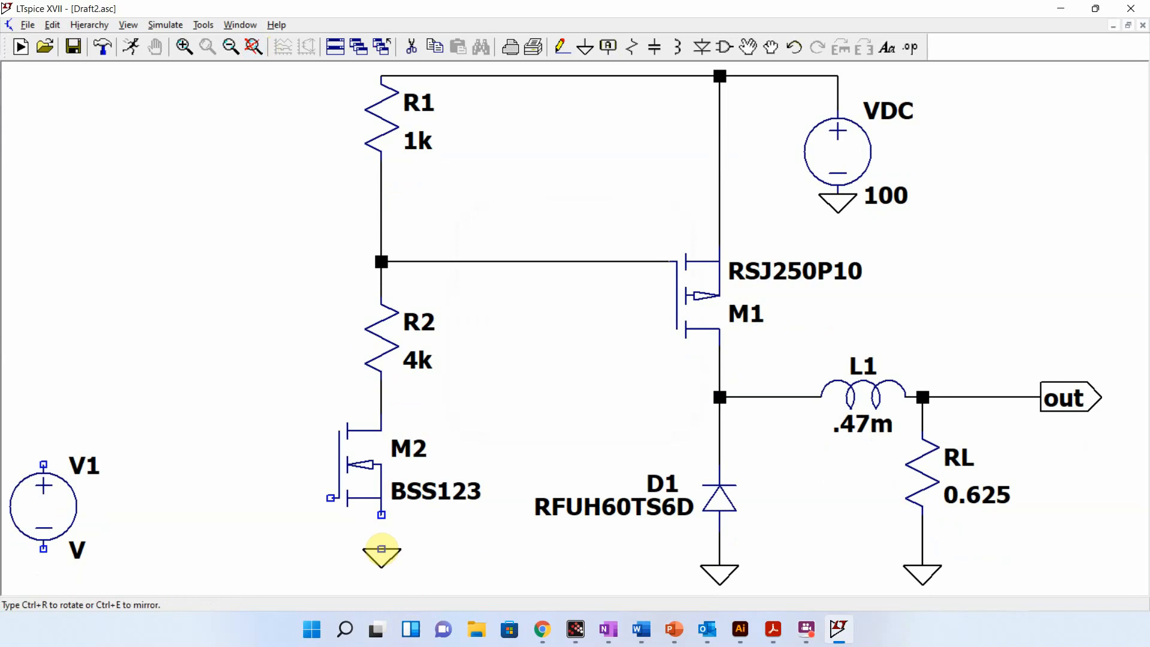
click(381, 549)
key(F3)
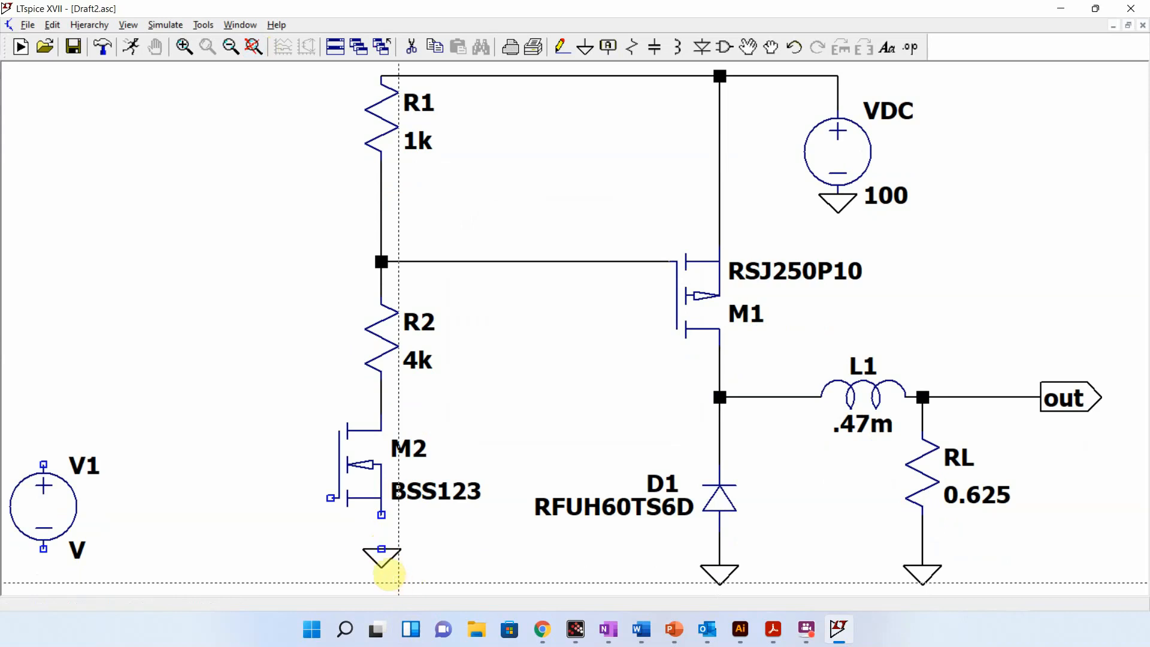
click(381, 549)
click(382, 514)
Step: Draw a horizontal wire from M2's gate toward V1, ending short of the source
click(331, 498)
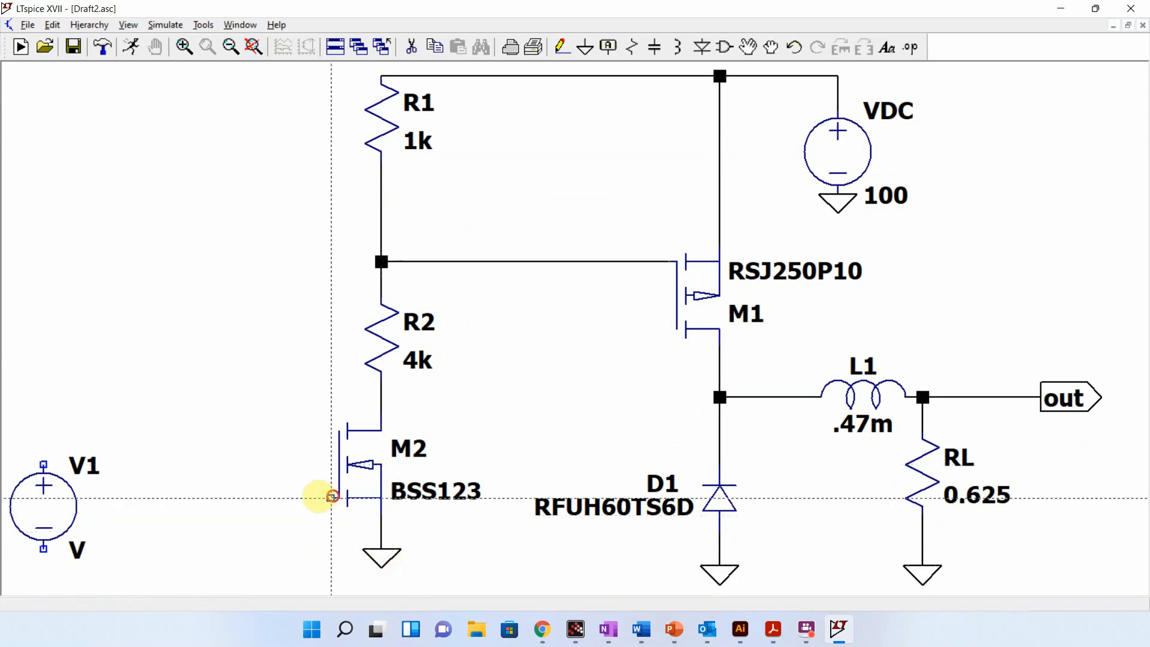
click(181, 498)
right_click(181, 498)
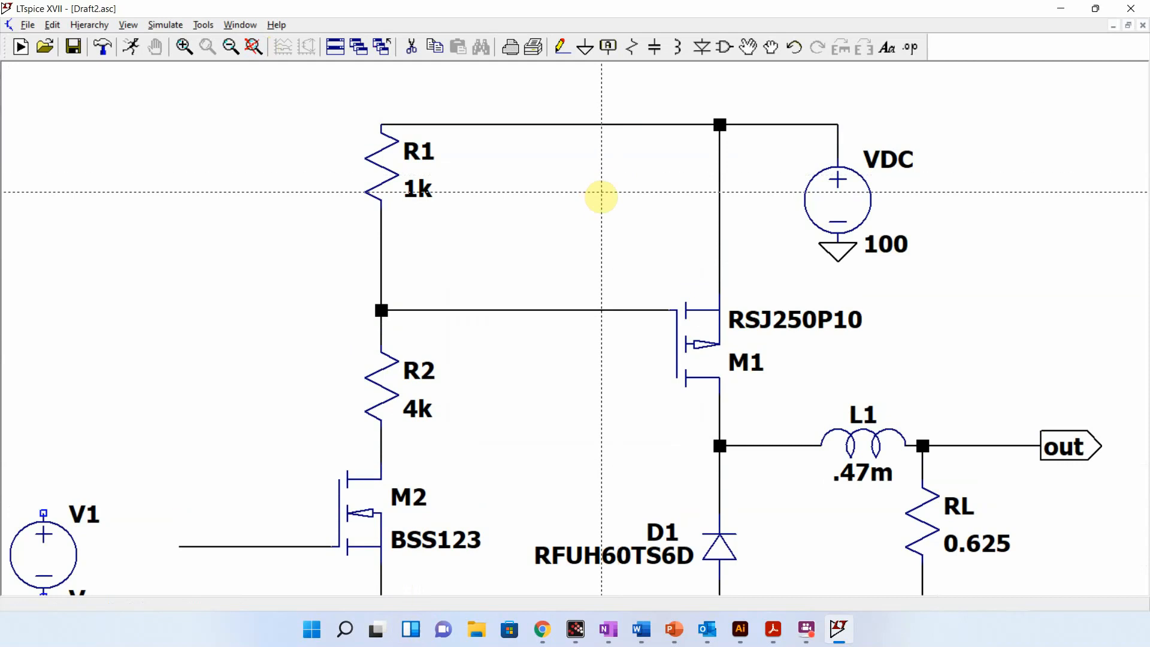
key(Escape)
click(249, 47)
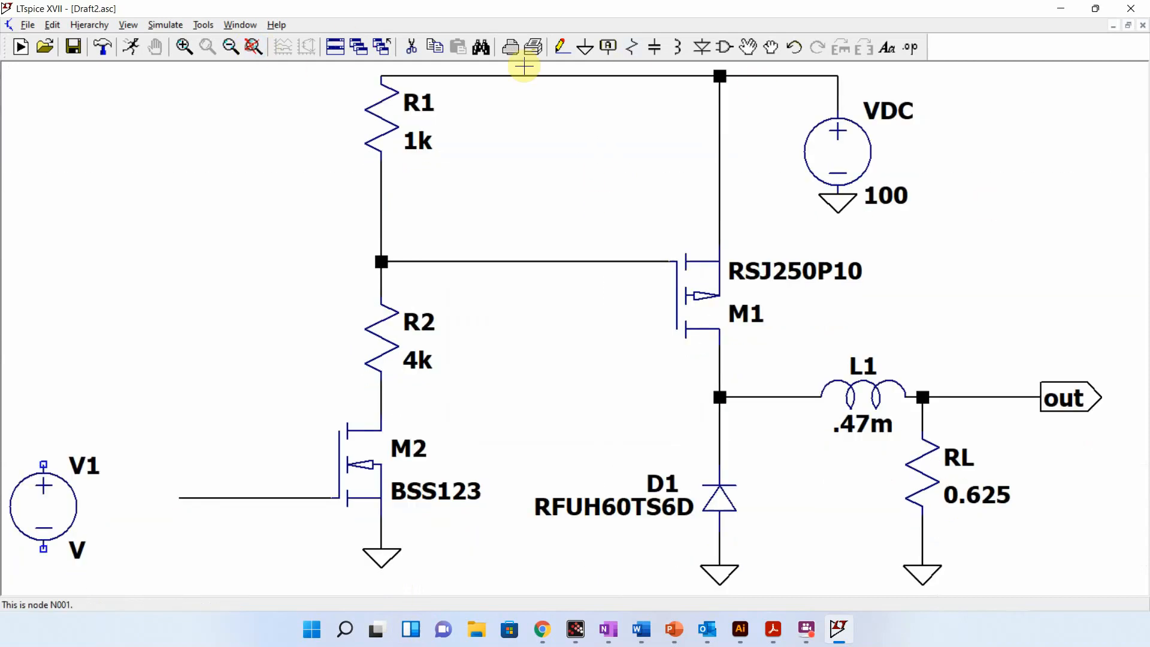
Step: Move V1 slightly lower and wire its positive terminal to the open end of M2's gate wire
click(84, 491)
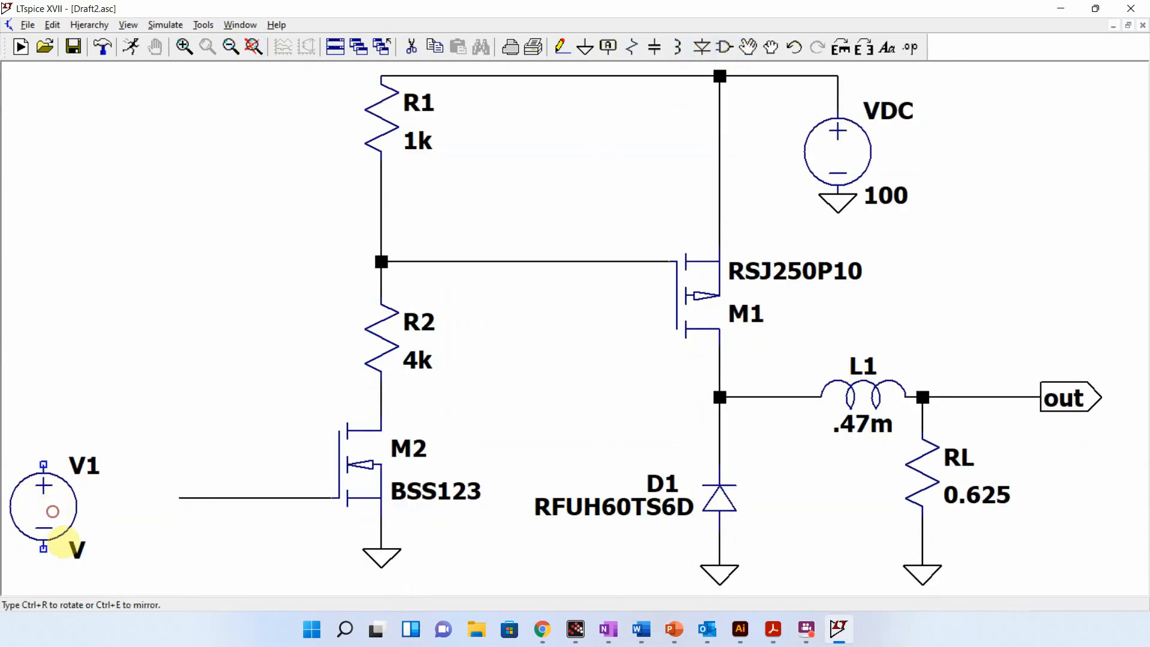
click(65, 568)
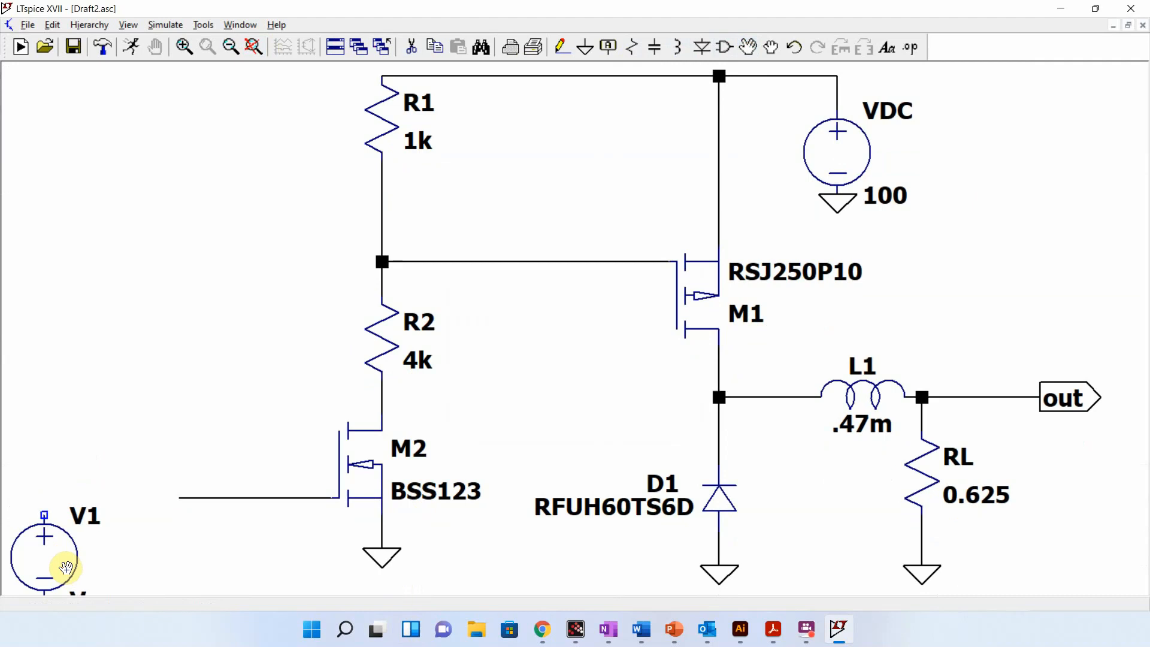
key(F3)
click(44, 500)
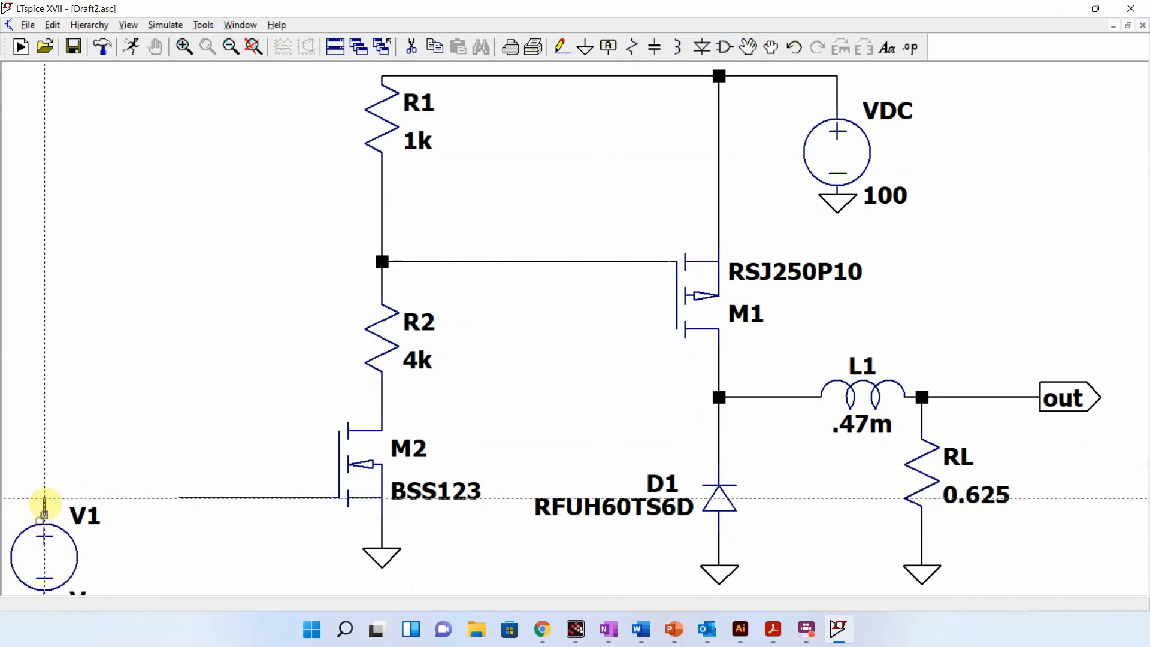
click(204, 506)
key(Escape)
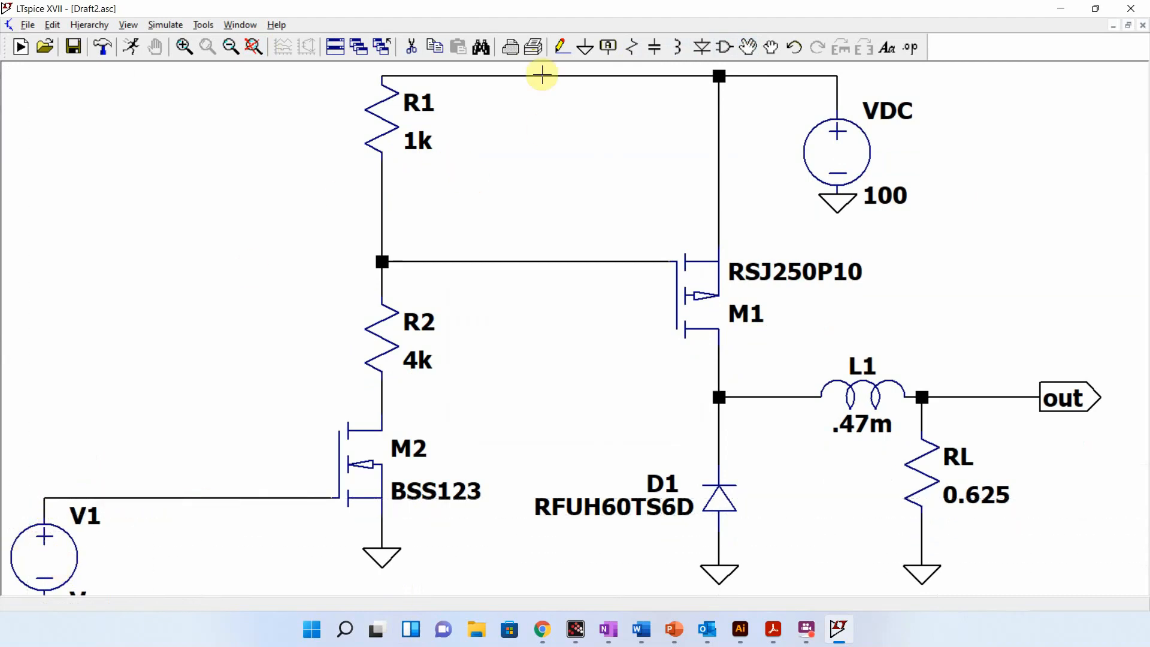
Step: Insert a horizontal resistor in the wire between V1 and M2's gate and set its resistance to 500
key(r)
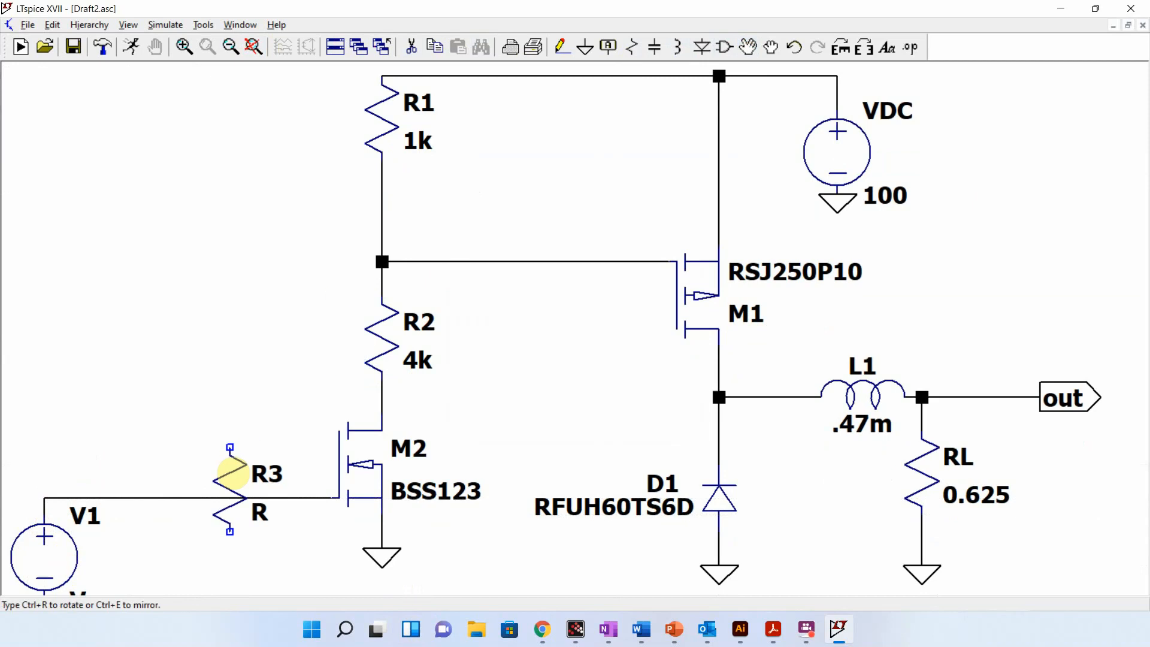
key(ctrl+r)
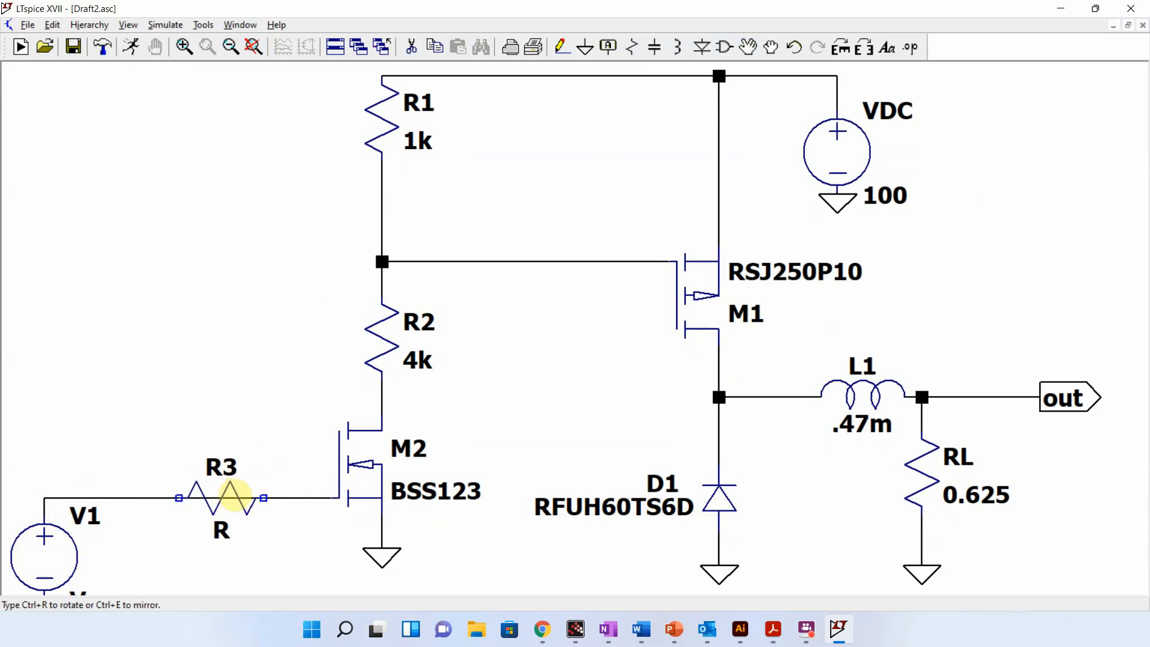
click(247, 495)
right_click(242, 503)
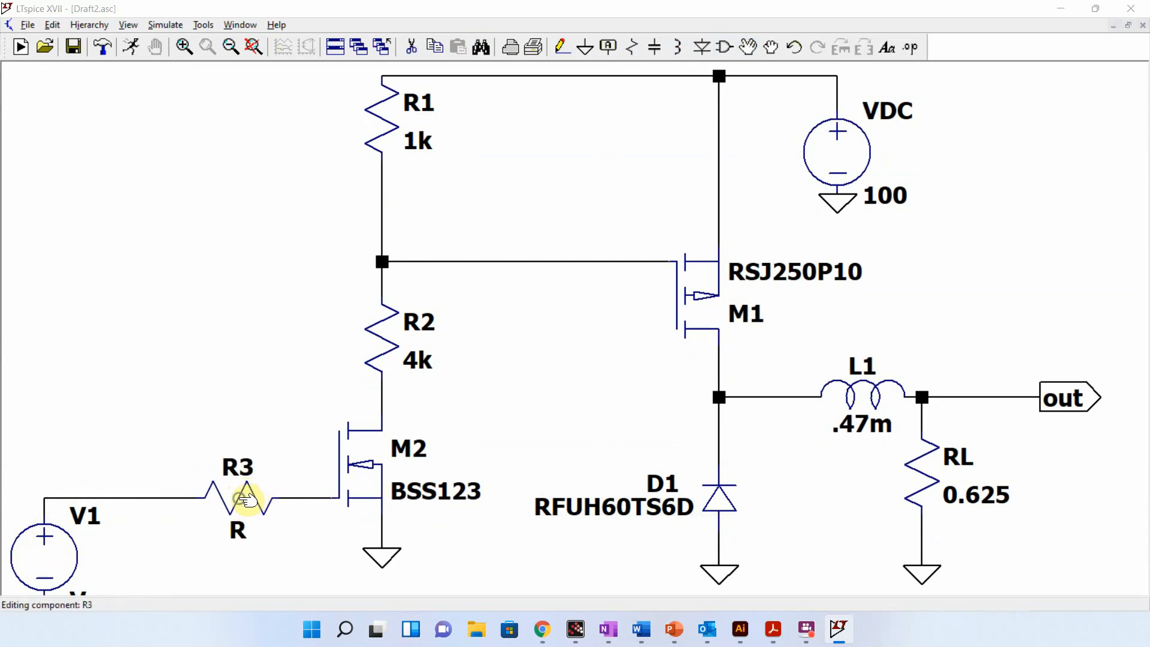
text(500)
key(Return)
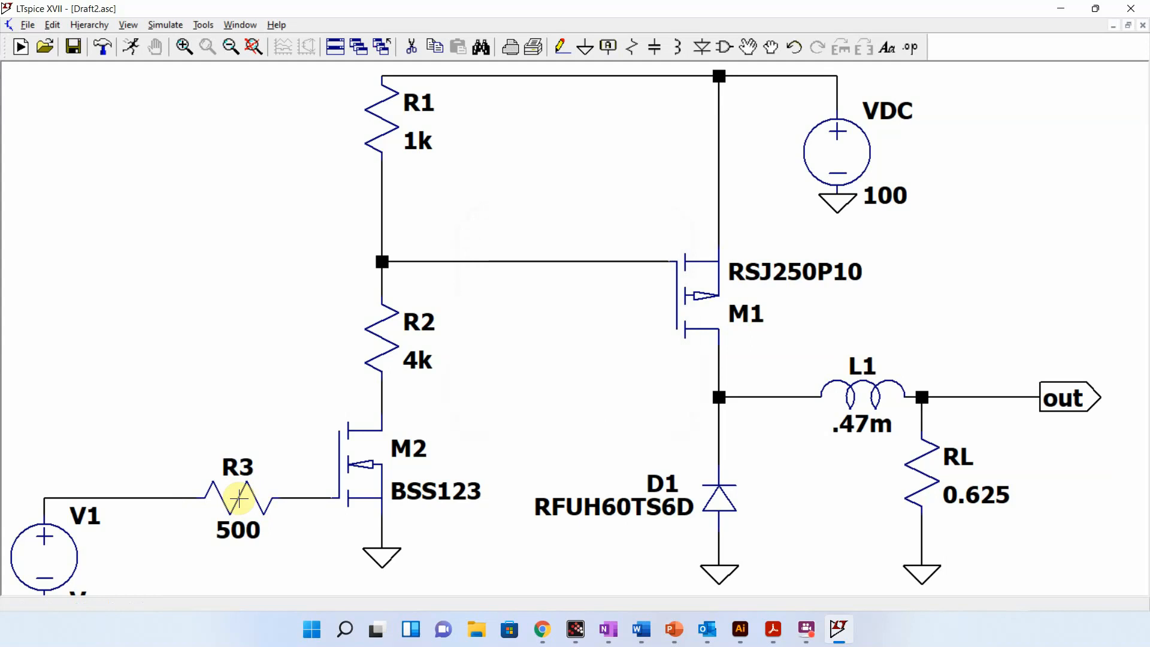
click(261, 43)
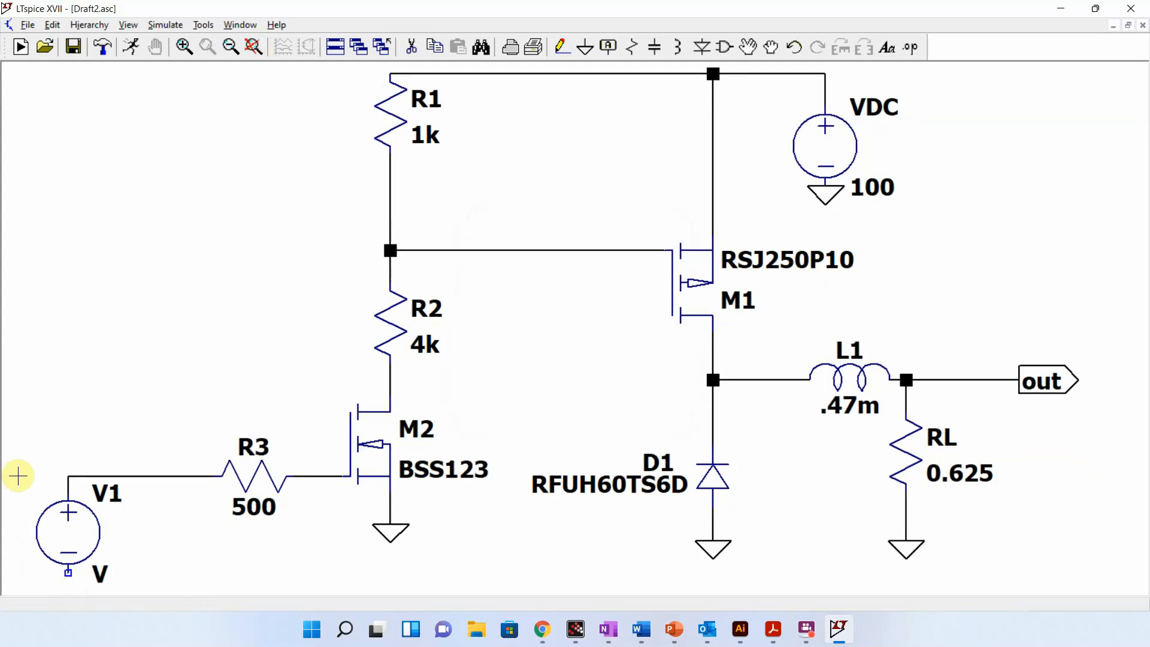
Step: Place a ground on the negative terminal of source V1
right_click(71, 534)
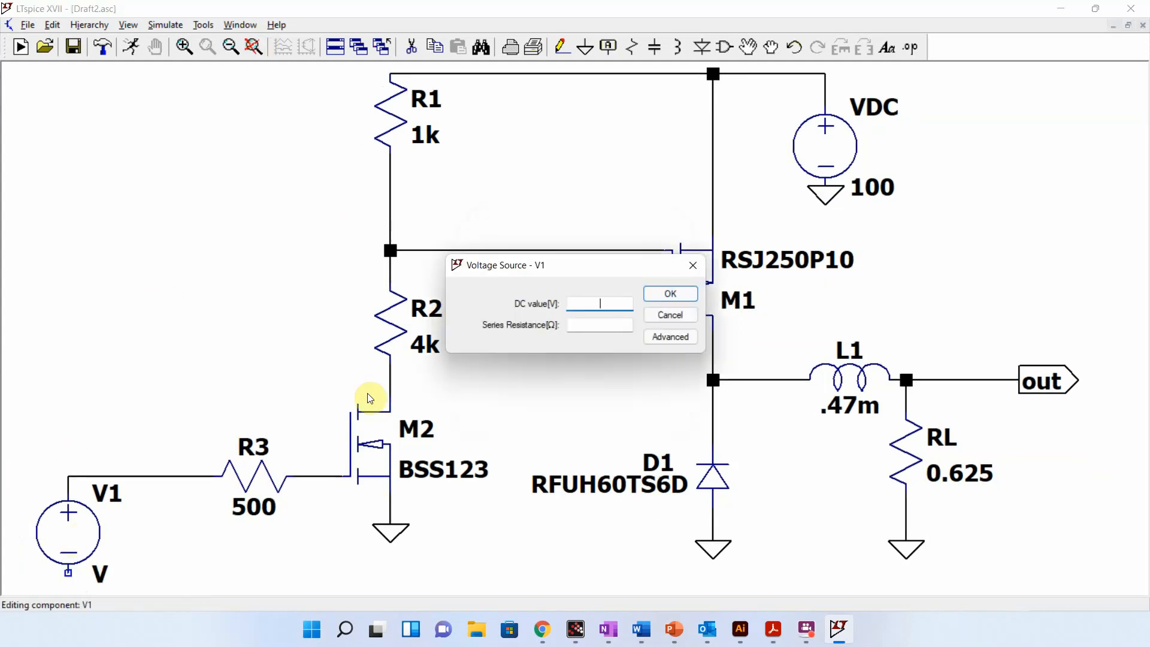
click(670, 315)
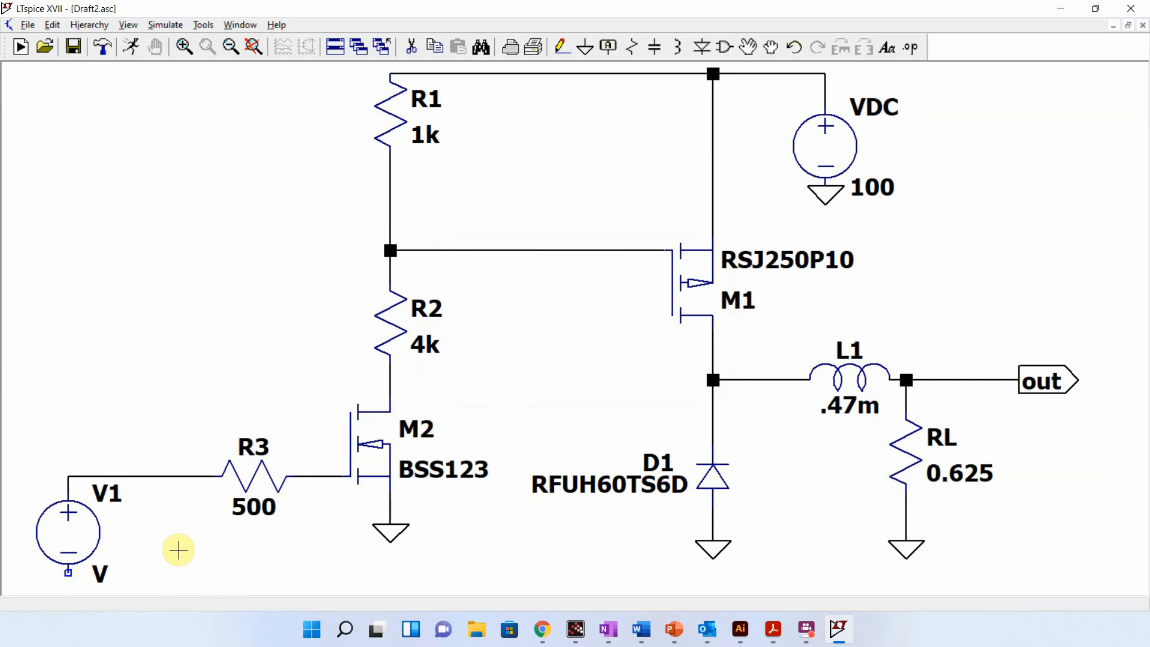
key(g)
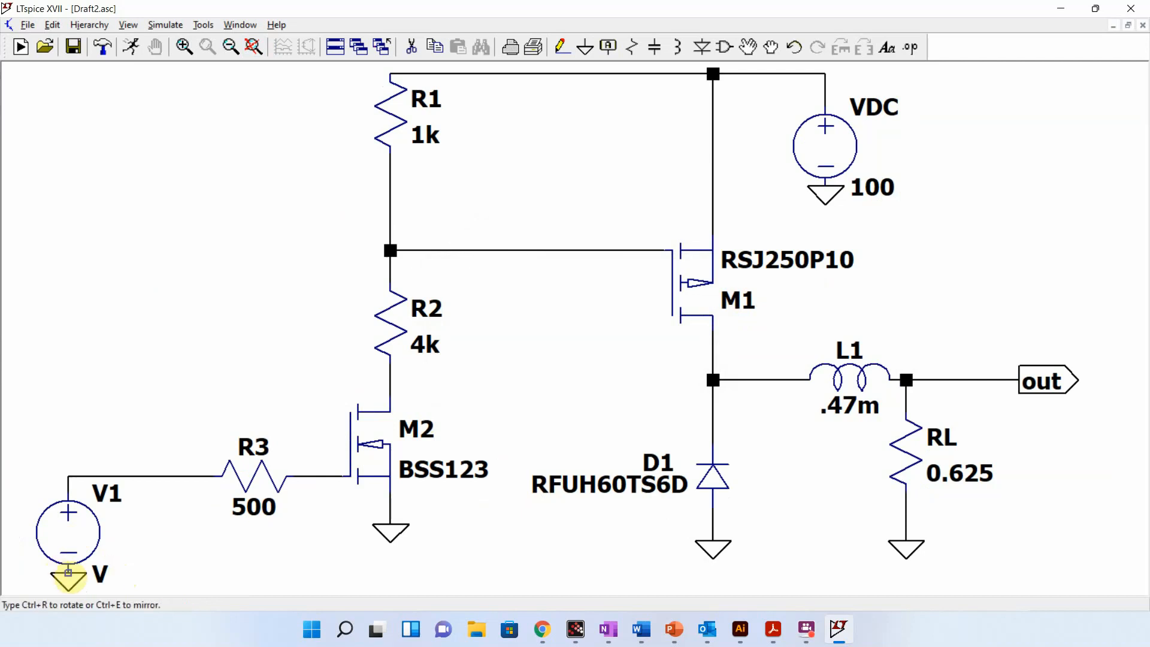
click(69, 572)
key(Escape)
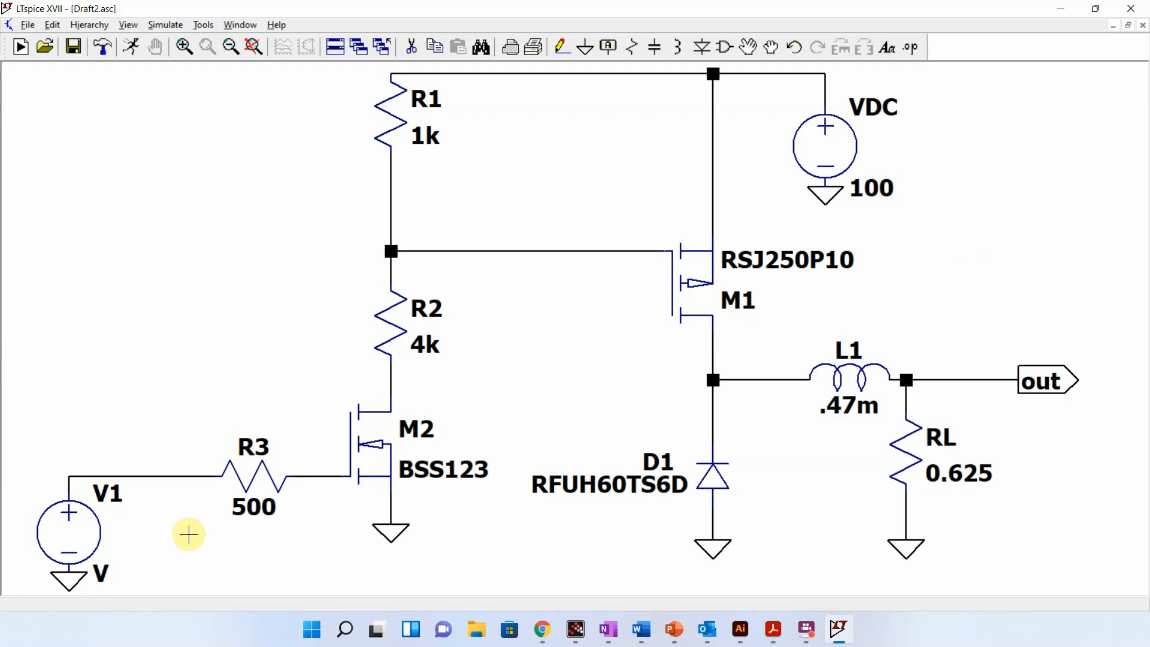
Step: Switch to the Chrome browser and search Google for "gate driver circuit"
drag(544, 380, 546, 379)
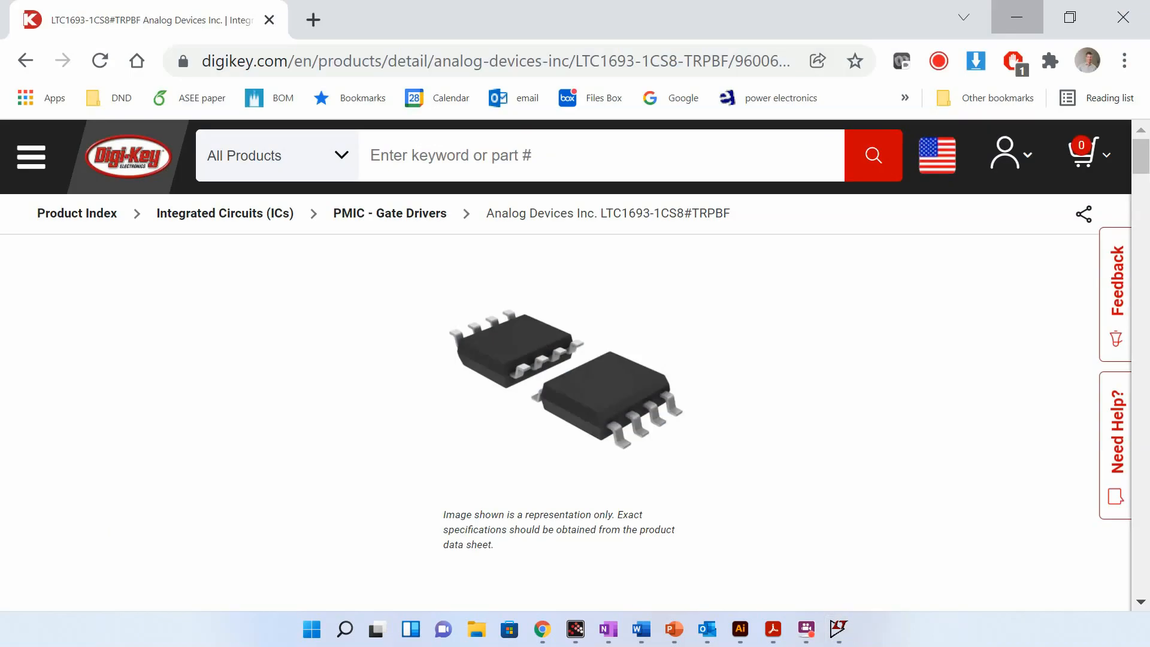
key(alt+Tab)
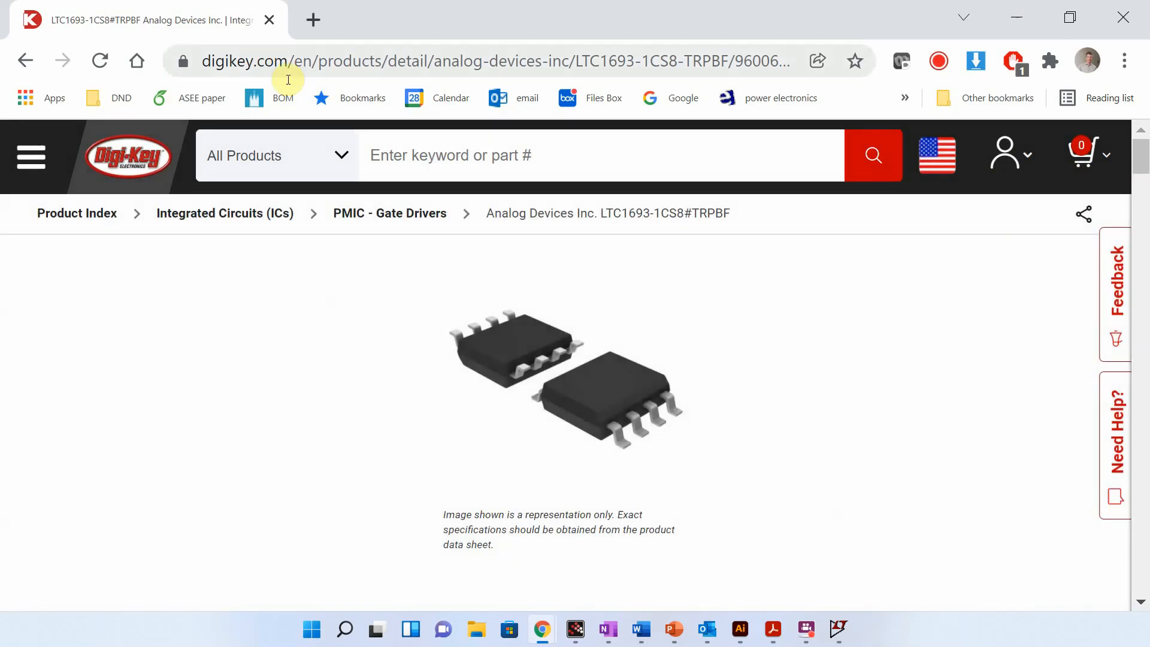
click(290, 68)
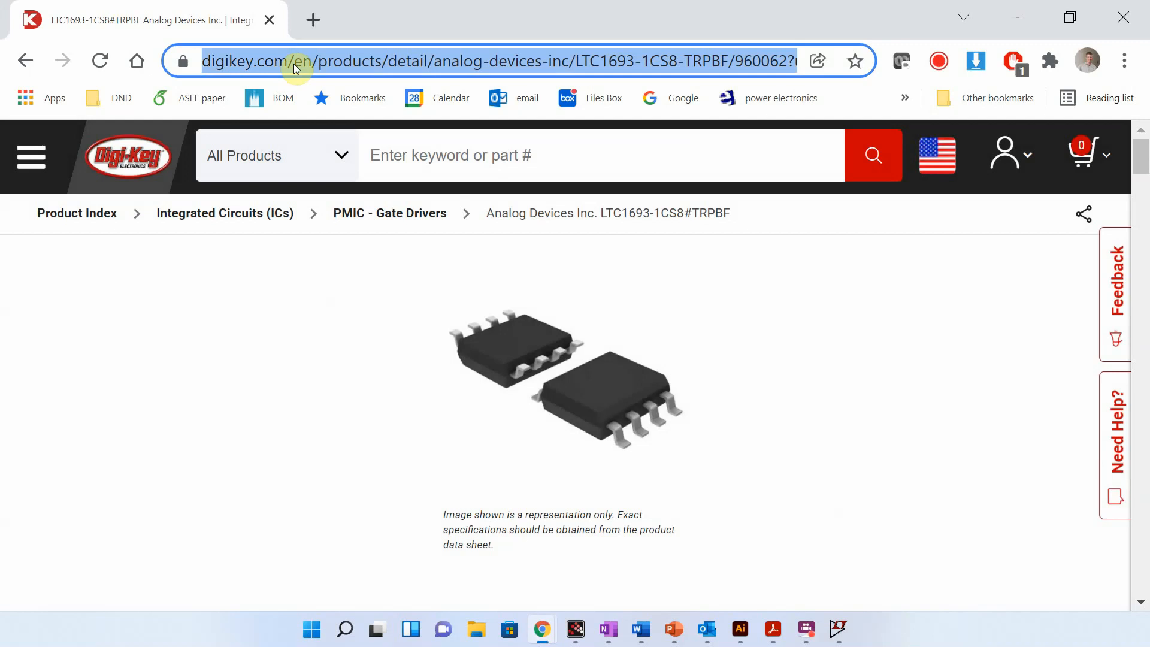
text(gate dr)
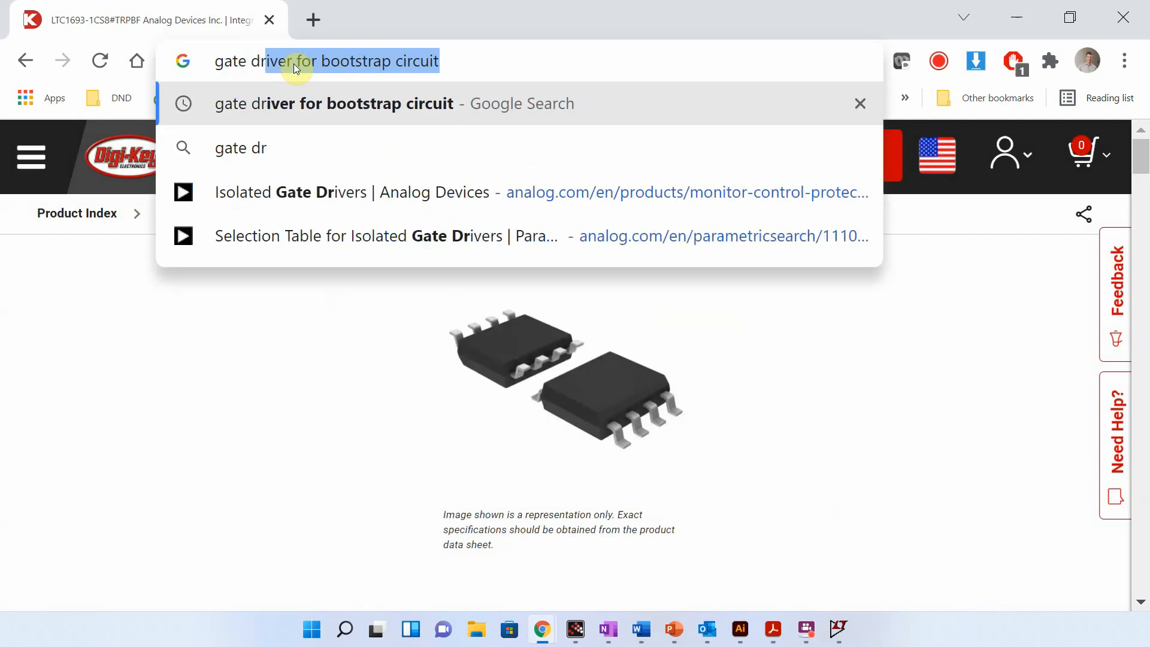
text(iver cir)
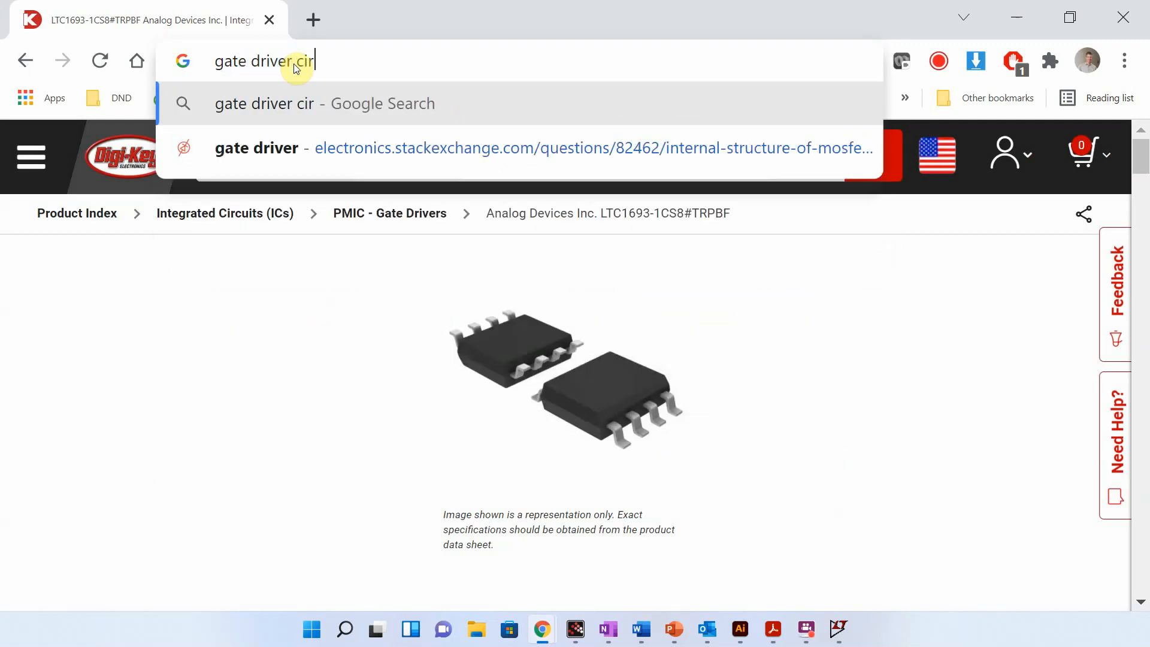
text(cuit)
key(Return)
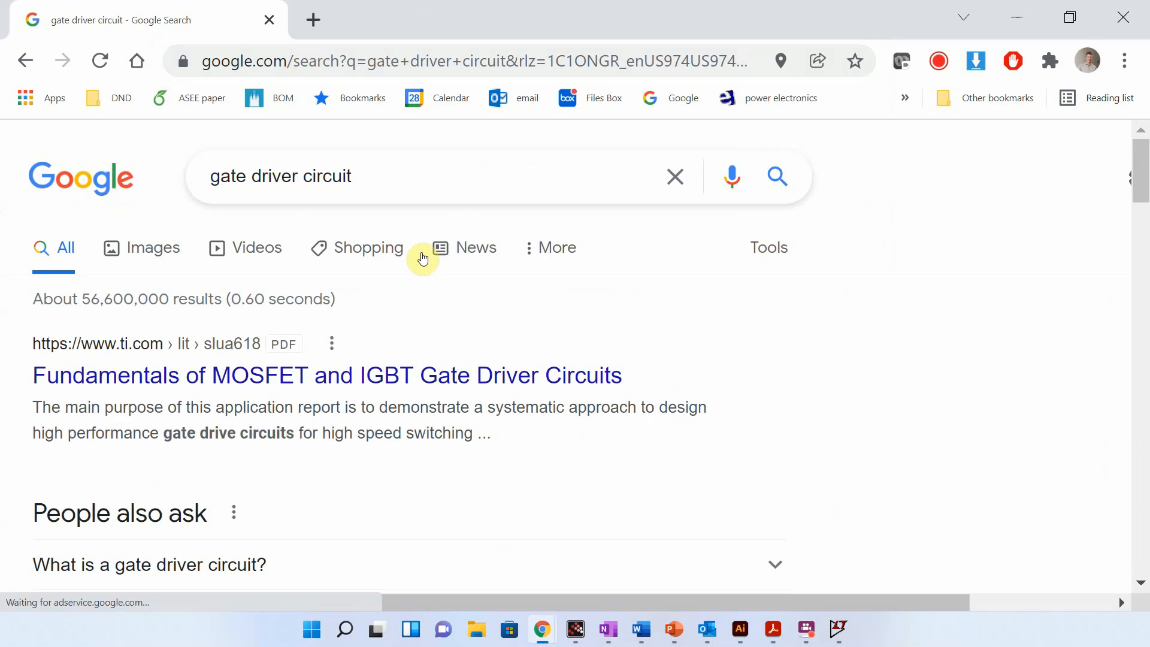
Step: Open the image results and examine the gate driver schematics that use a complementary transistor pair
click(145, 247)
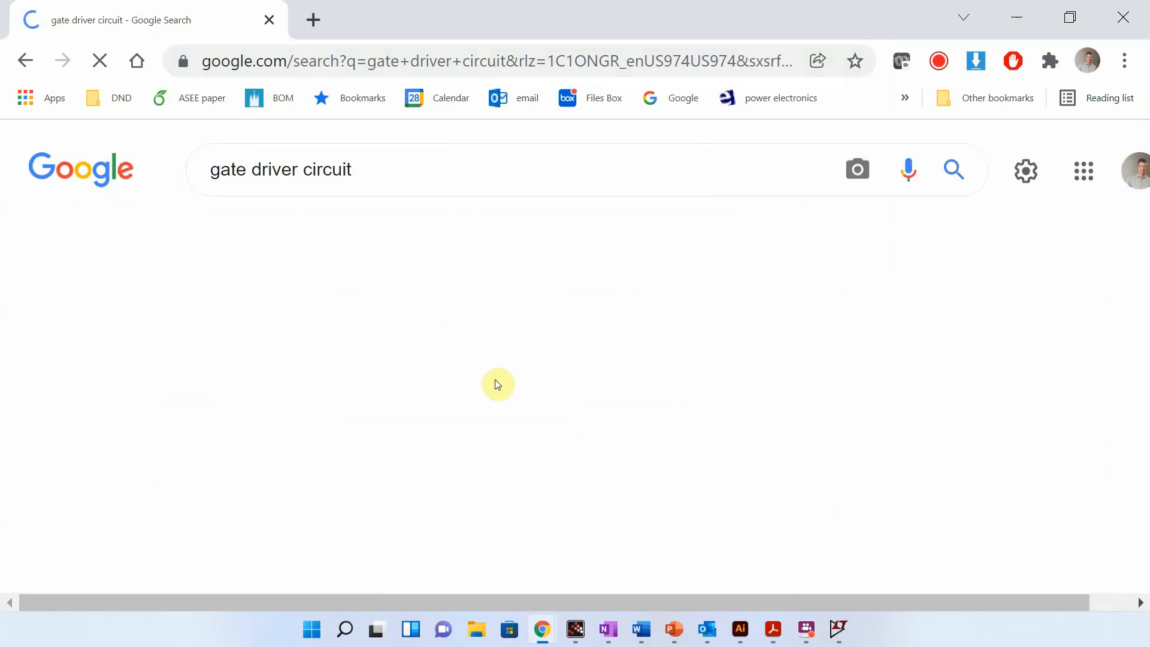
scroll(530, 385, down, 7)
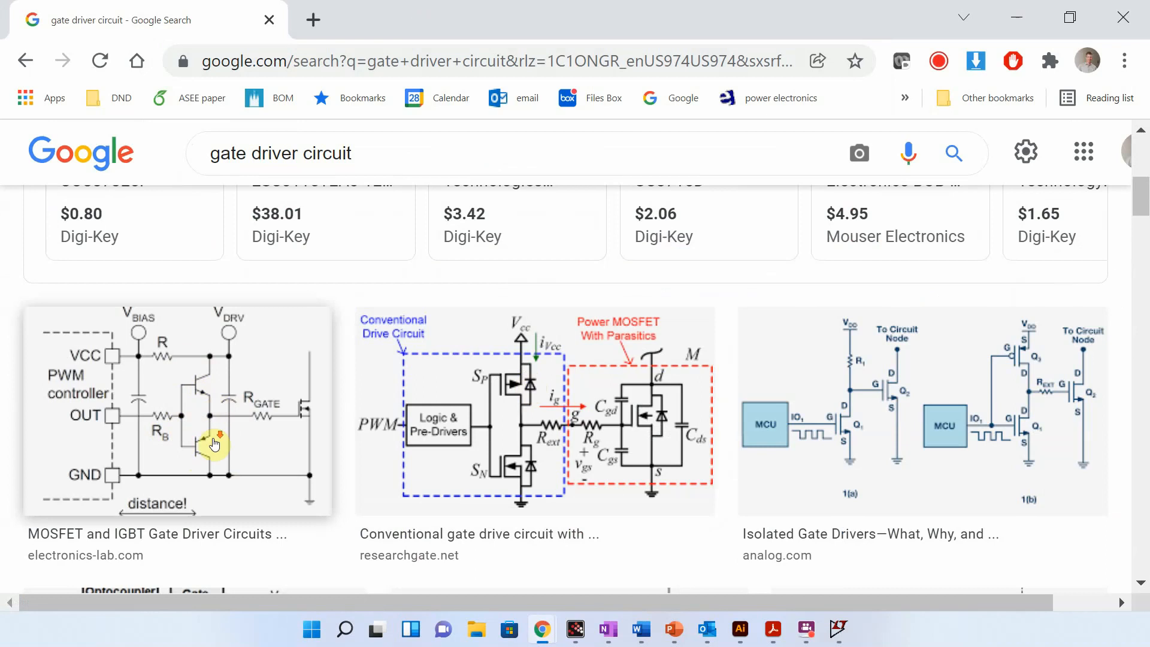
scroll(214, 443, down, 3)
scroll(212, 443, up, 2)
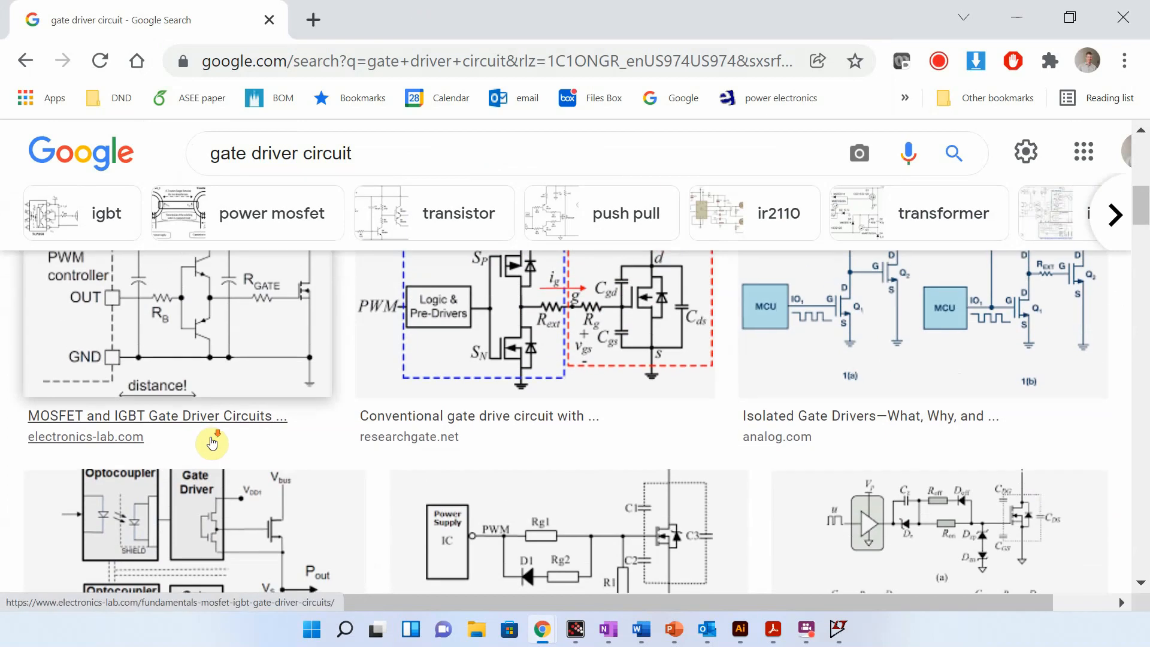
scroll(213, 440, down, 1)
scroll(215, 437, up, 3)
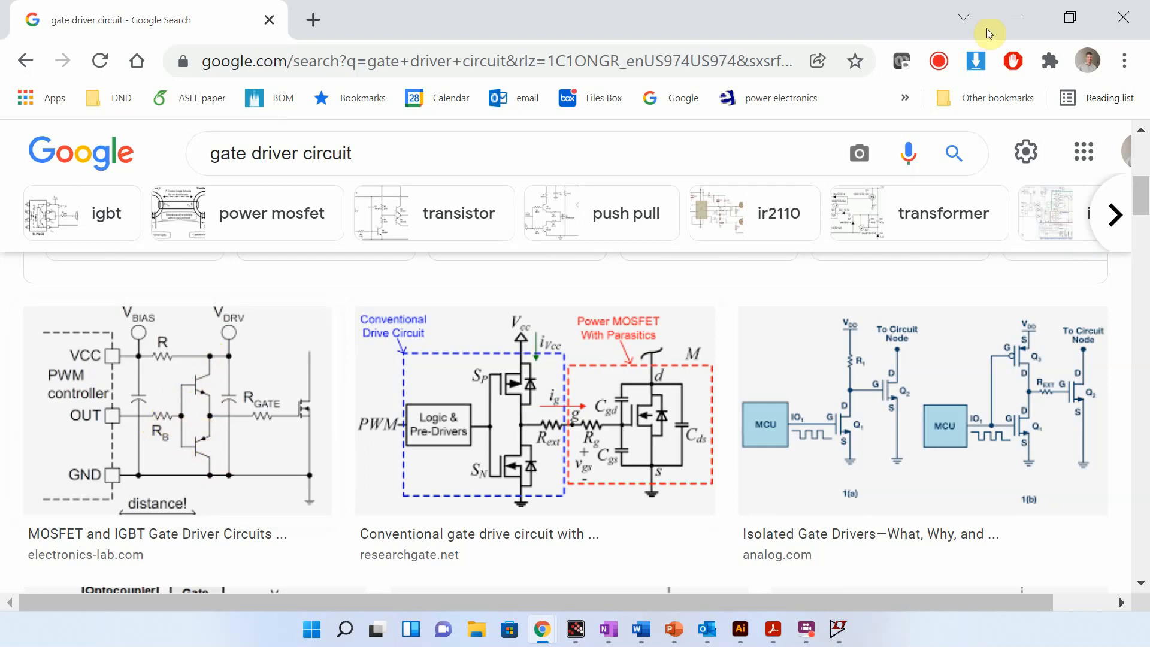
Step: Return to LTspice and delete the wire joining the R1–R2 node to M1's gate
click(1016, 17)
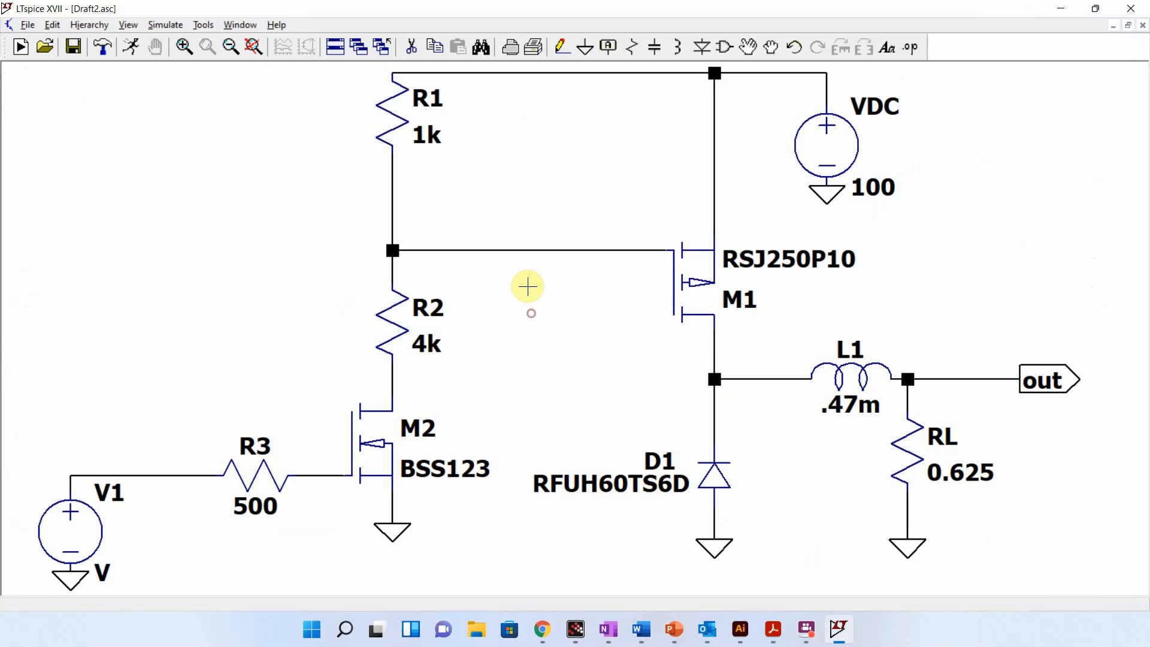
click(506, 252)
right_click(560, 310)
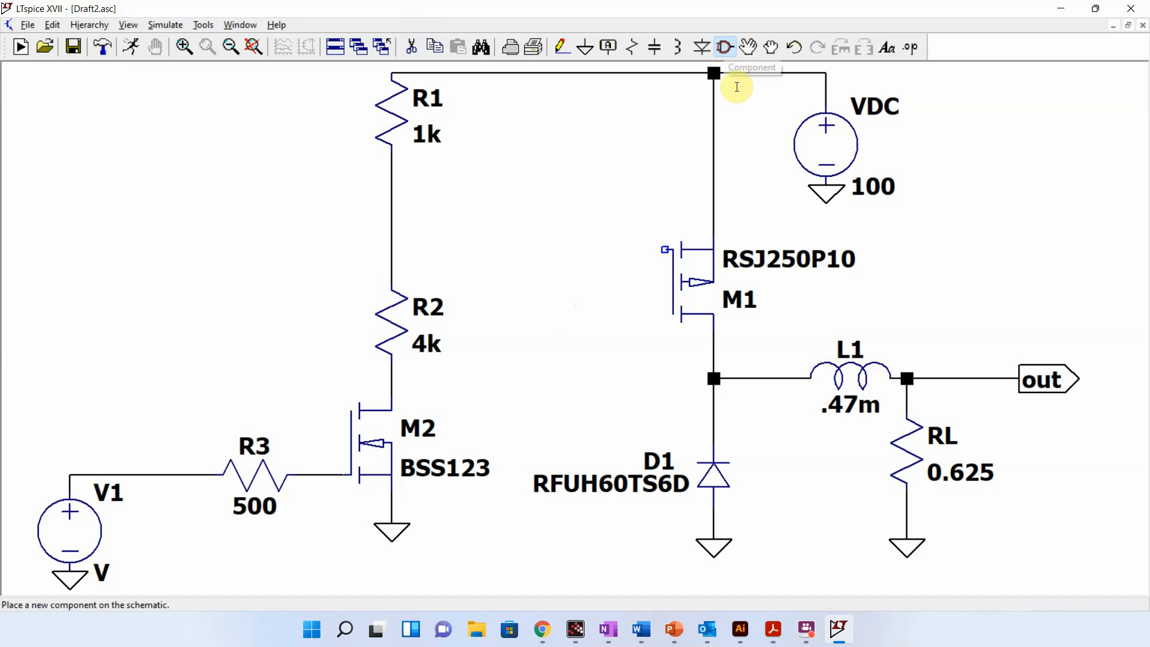
Step: Insert an NPN bipolar transistor in the free space between R1 and M1, with its base facing R1
click(723, 49)
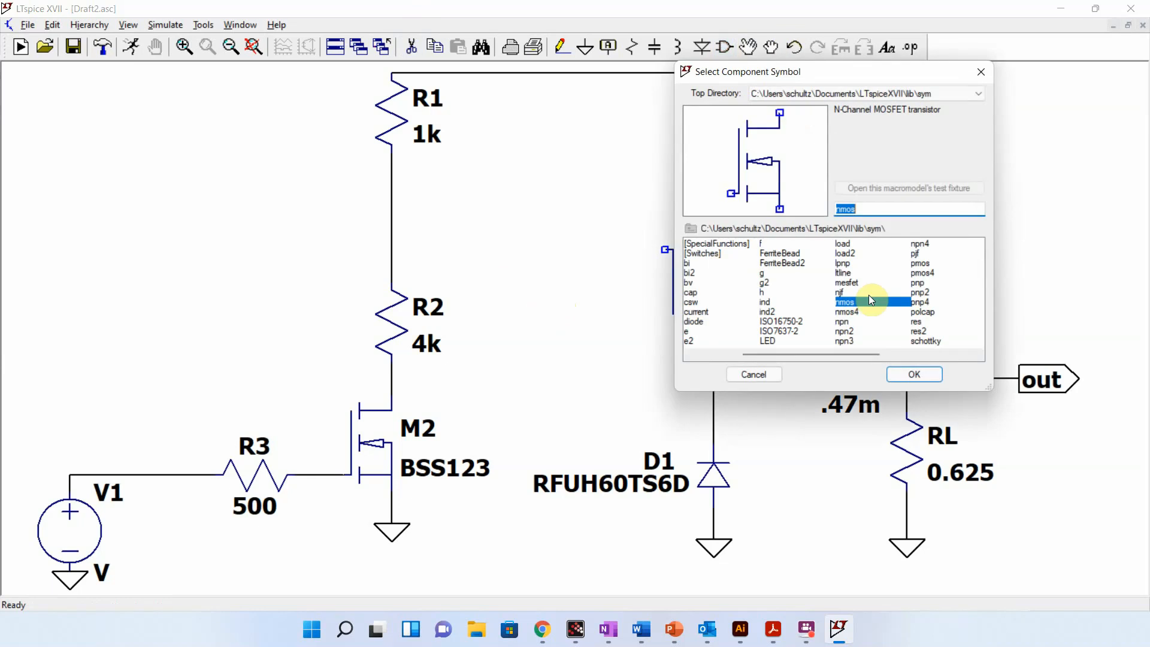
click(850, 321)
click(905, 372)
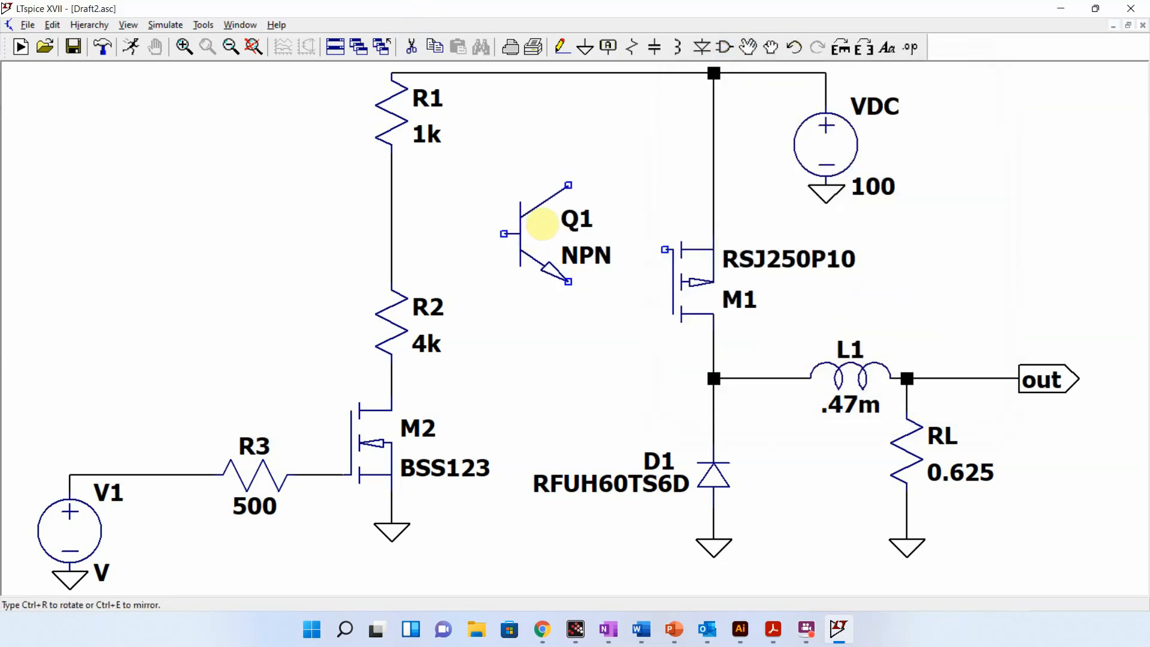
click(538, 152)
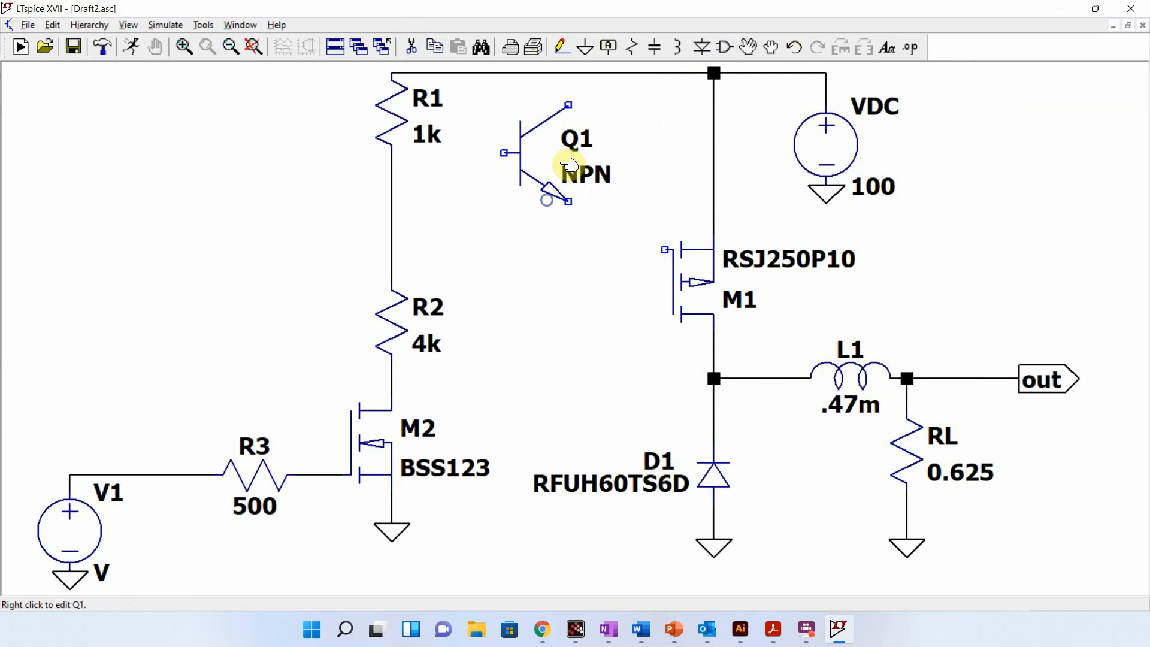
Step: Insert a PNP transistor below Q1, rotated and mirrored so its emitter points up and its base faces R2
click(726, 47)
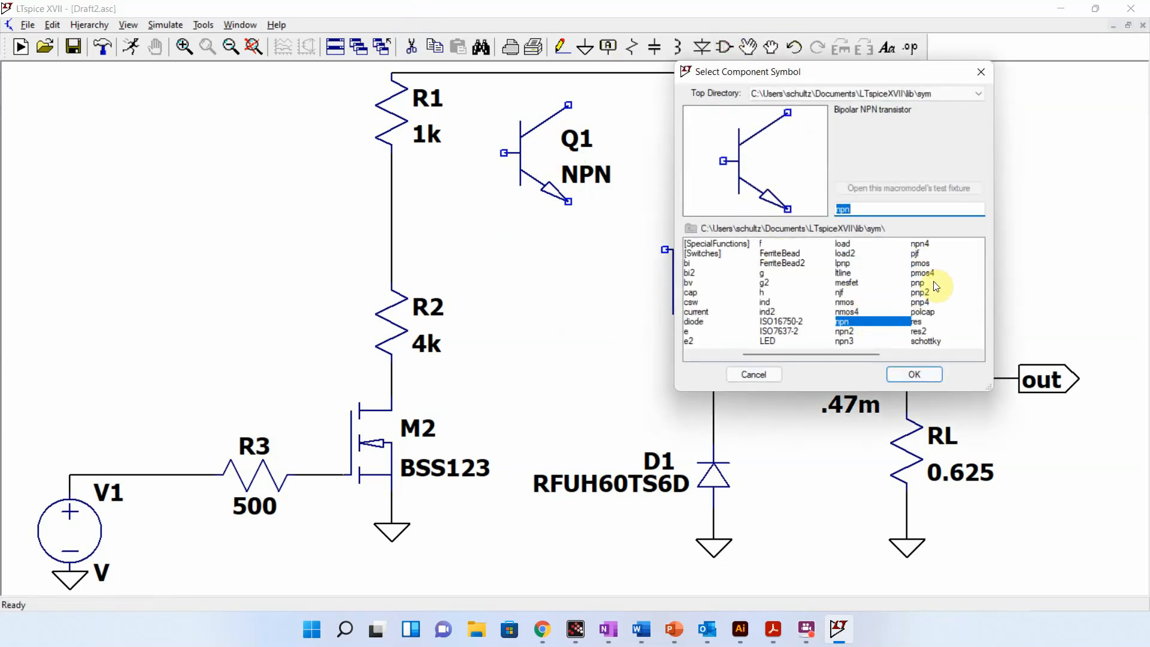
click(918, 282)
click(916, 374)
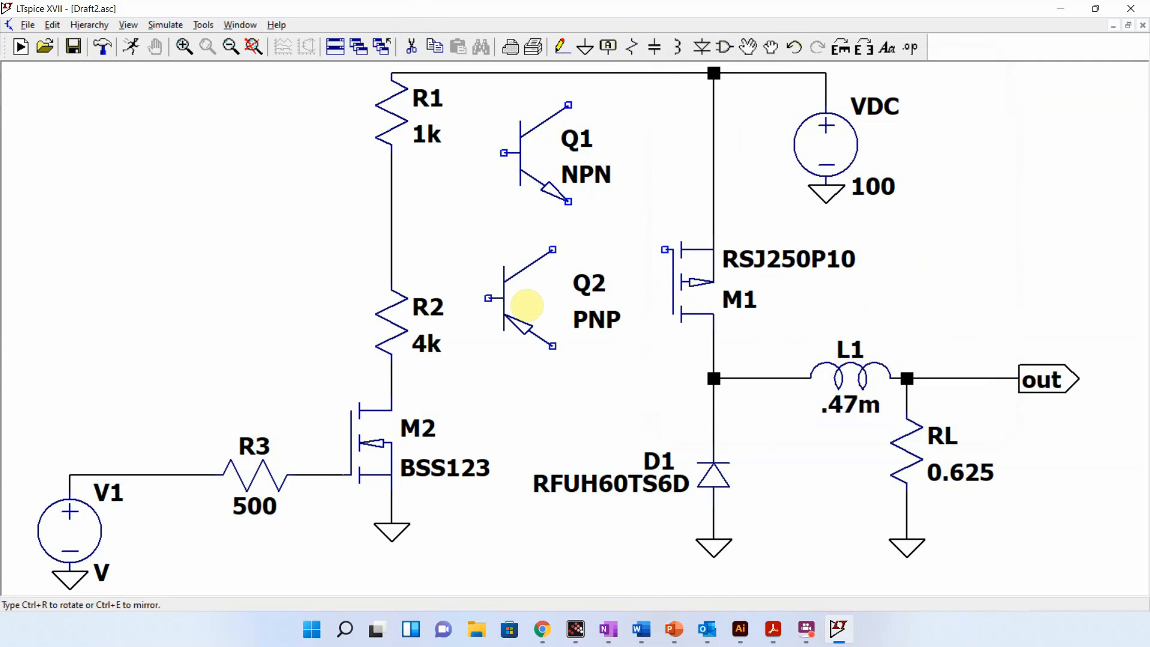
key(ctrl+r)
key(ctrl+r)
key(ctrl+e)
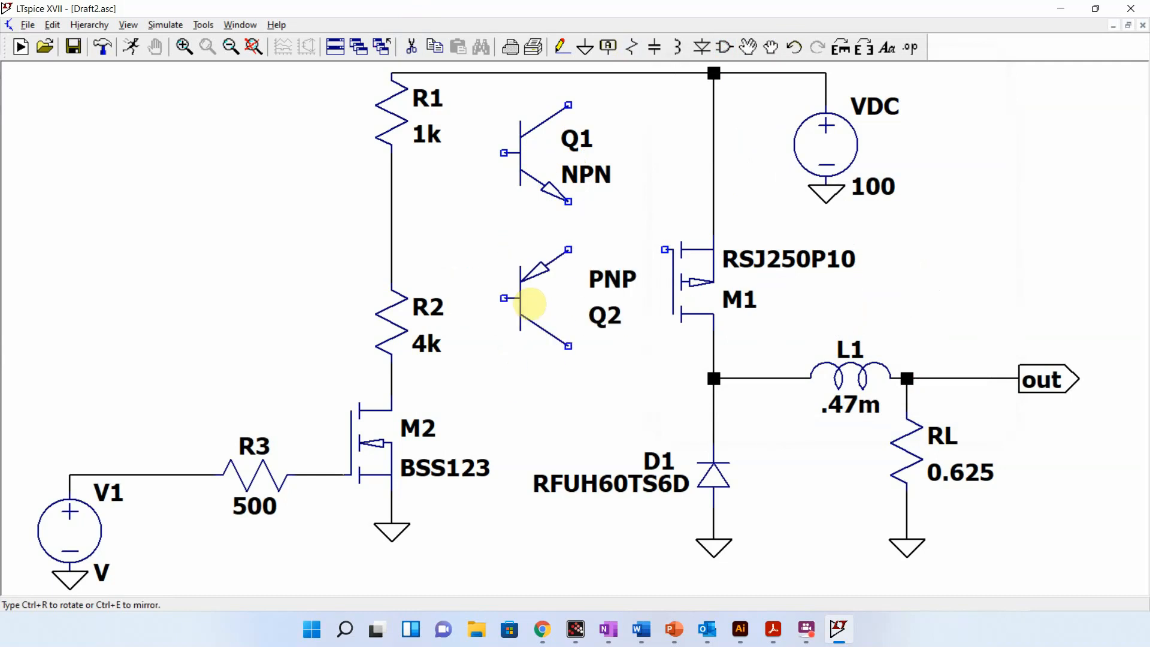
key(ctrl+e)
key(ctrl+e)
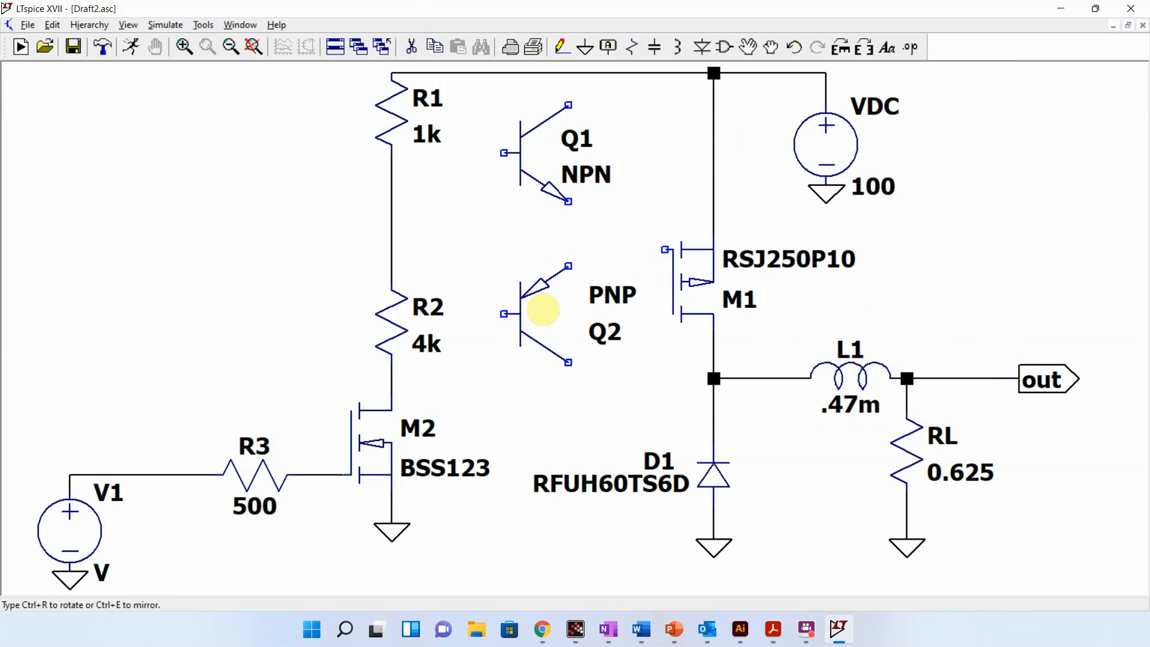
click(537, 322)
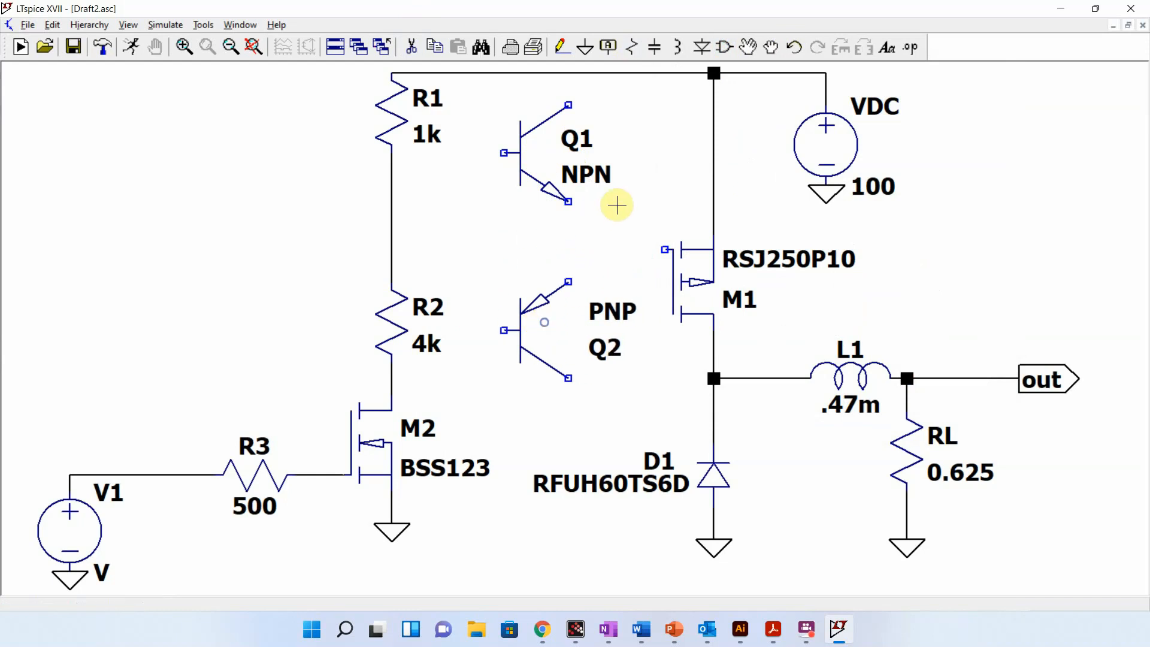
Step: Move Q1 slightly down and Q2 slightly up so the two transistors stay vertically aligned between R2 and M1
click(747, 46)
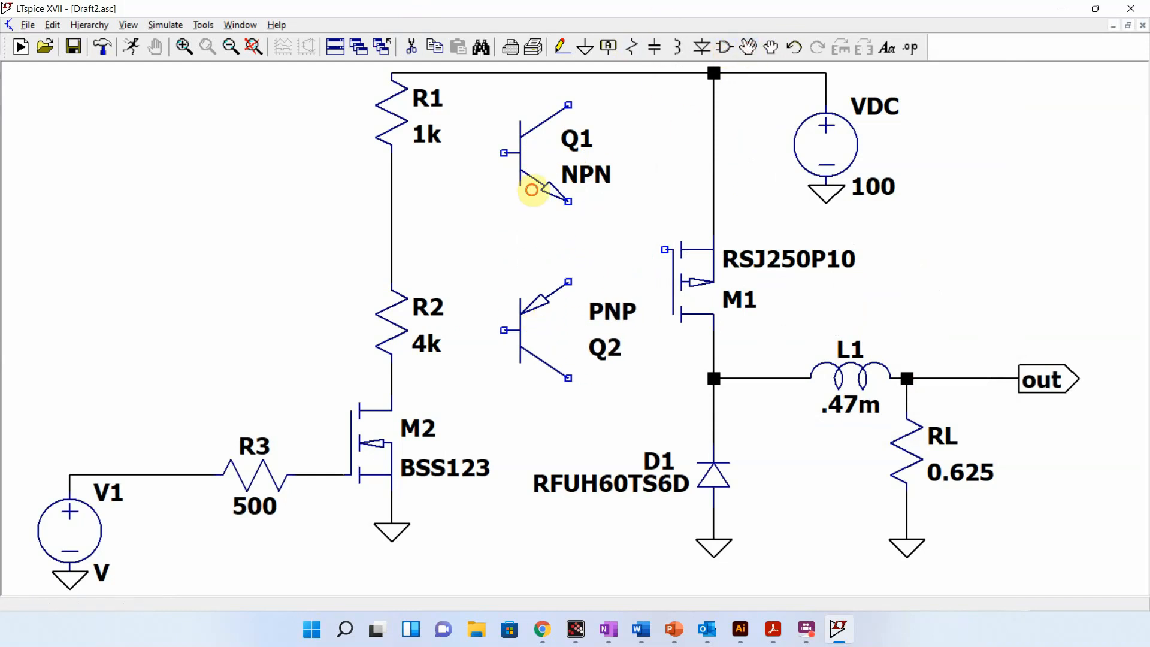
click(531, 189)
click(528, 221)
click(545, 218)
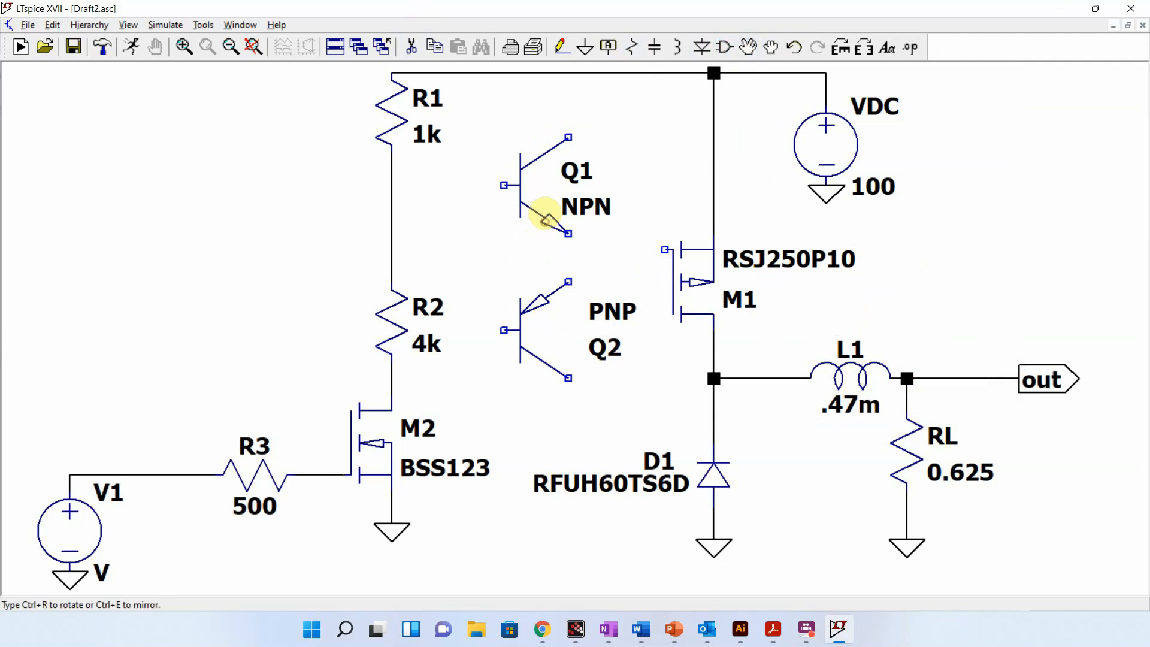
click(544, 203)
click(543, 301)
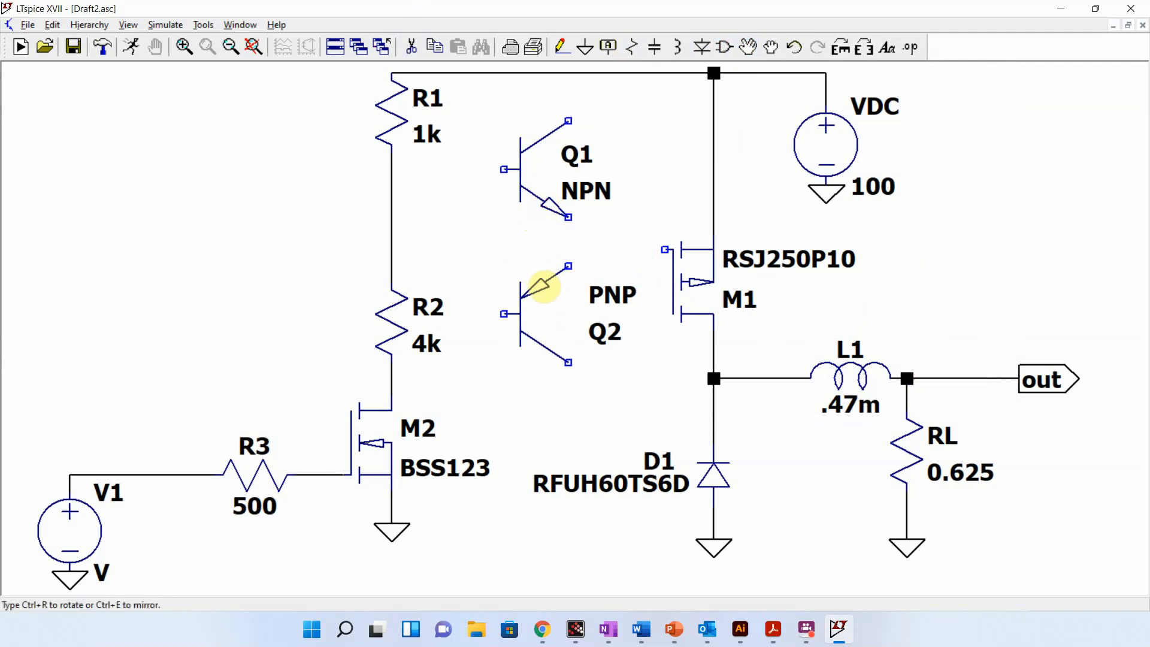
click(542, 284)
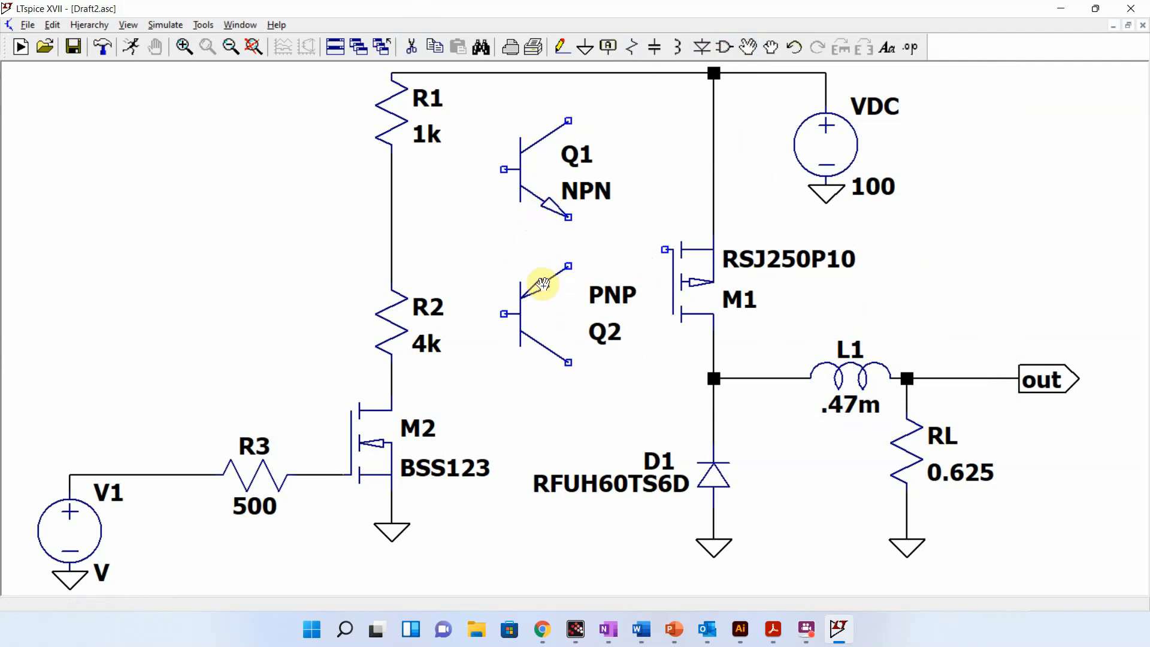
Step: Wire Q1's collector straight up to the VDC supply rail
key(F3)
click(568, 120)
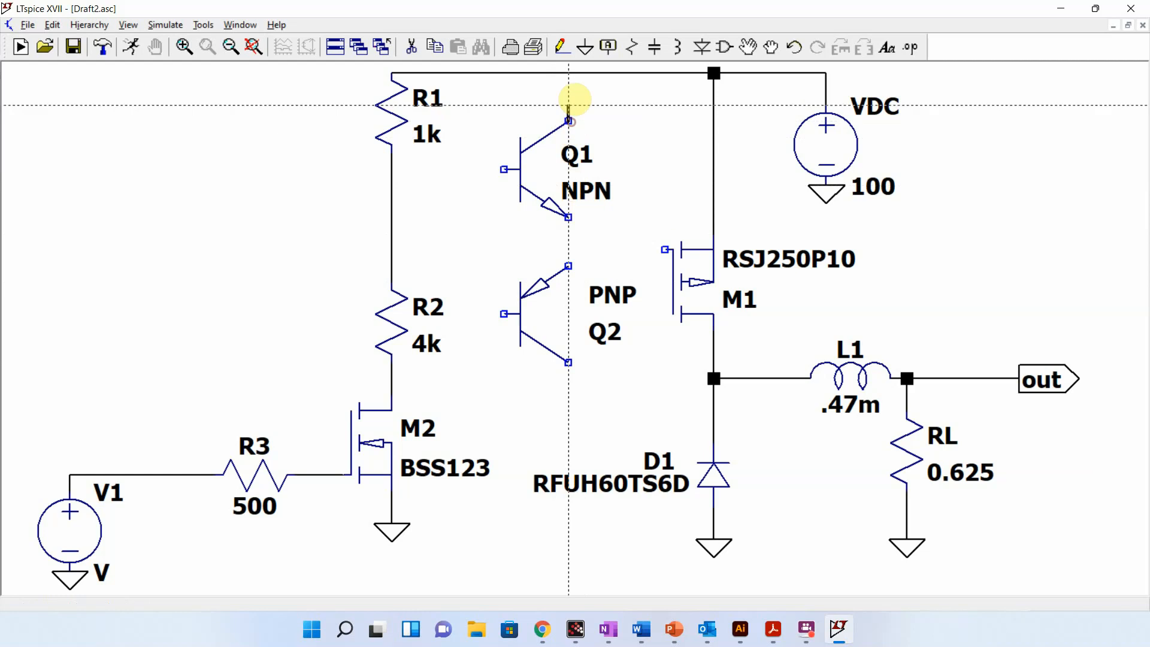
click(569, 72)
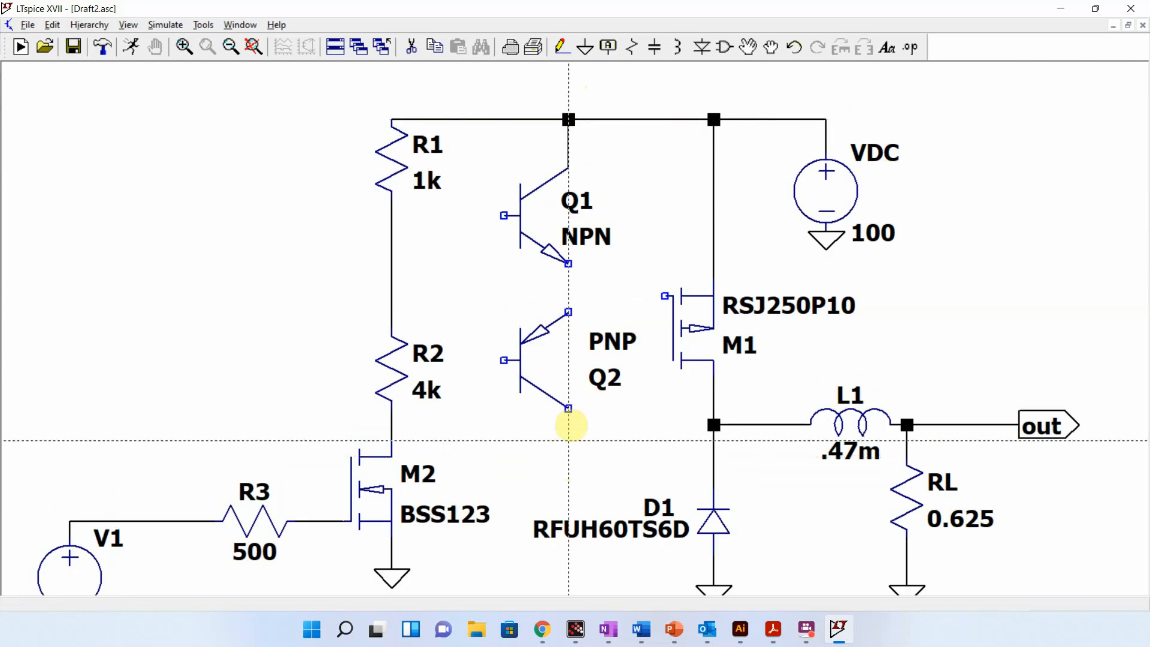
Step: Draw a wire down from Q2's collector and end it with a ground level with D1's ground
click(569, 408)
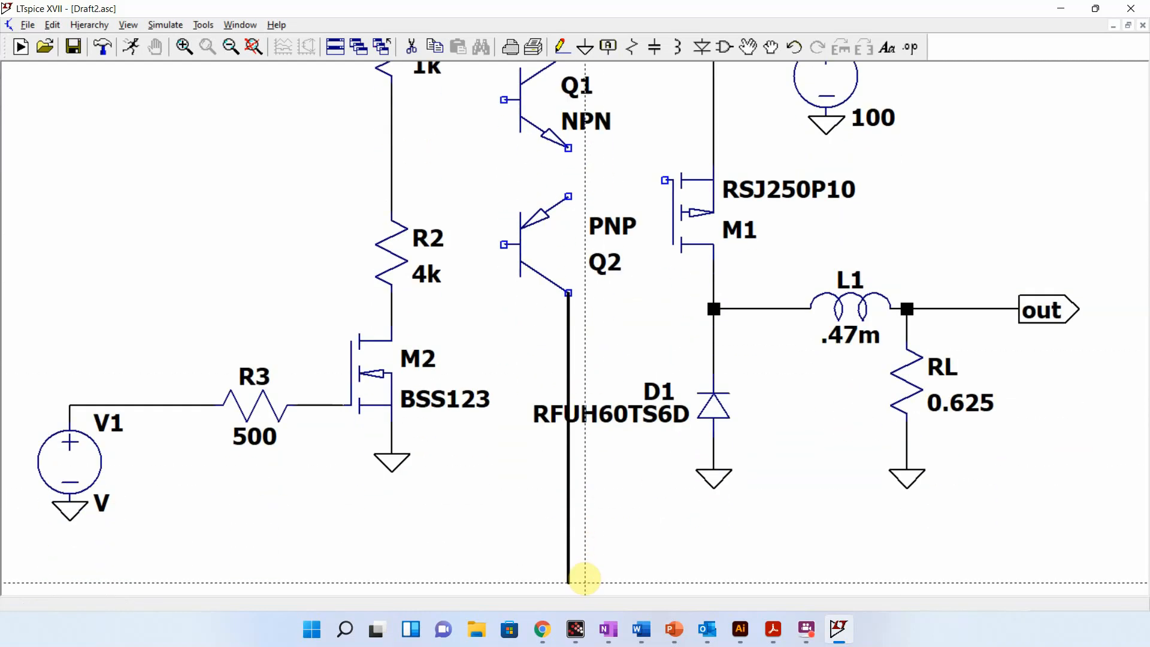
click(565, 467)
key(g)
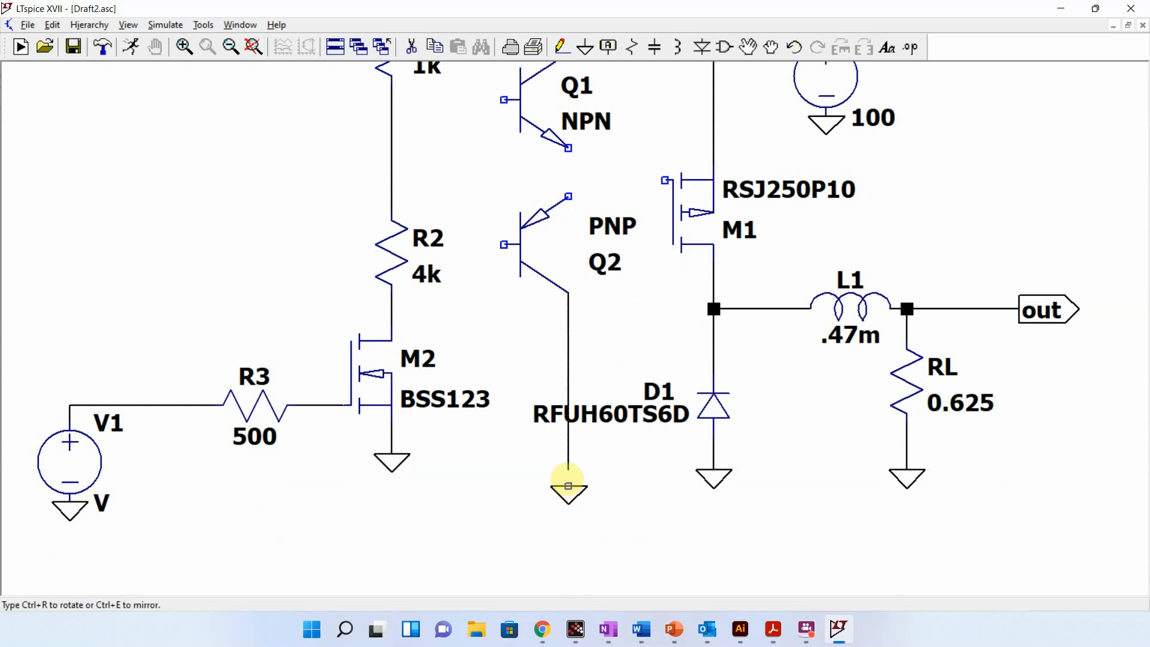
click(567, 470)
key(Escape)
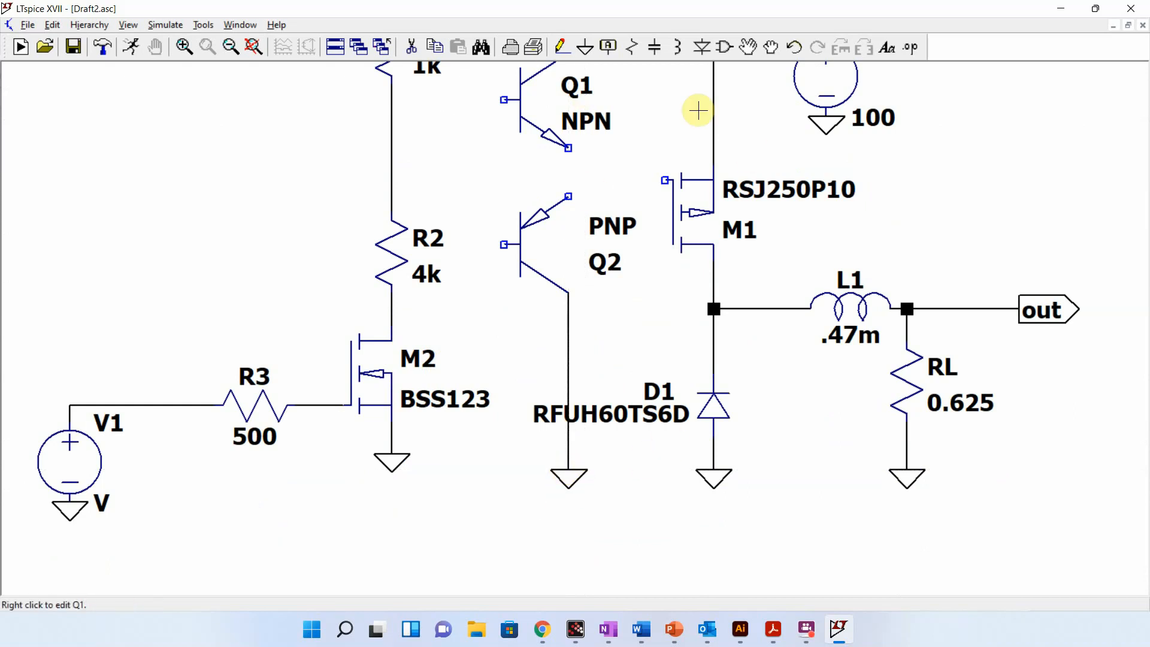
Step: Move the circuit section comprising V1, R1 to R3, M2, Q1 and Q2 slightly left, away from M1
click(230, 50)
click(231, 50)
click(232, 51)
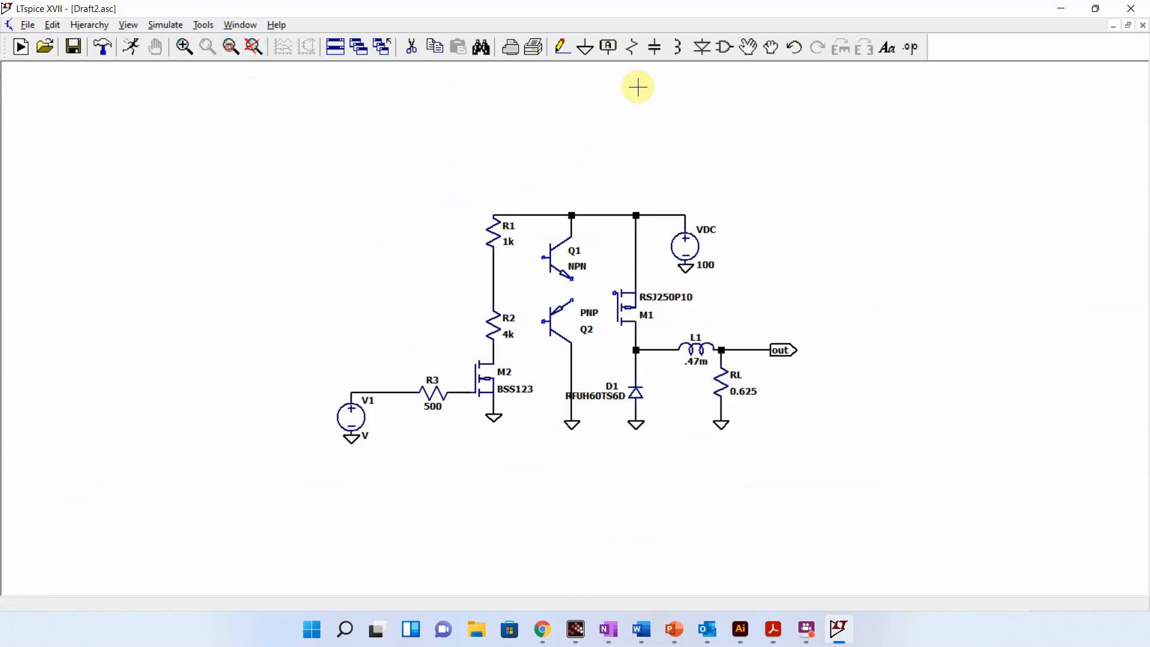
click(746, 56)
drag(221, 152, 591, 549)
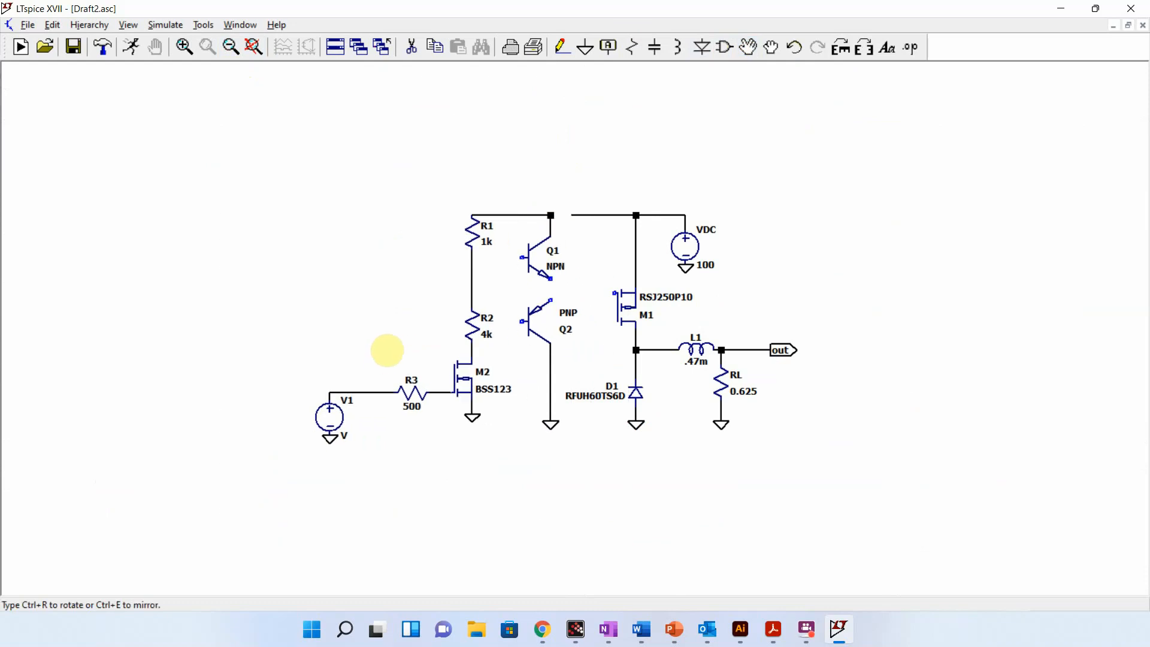
click(387, 350)
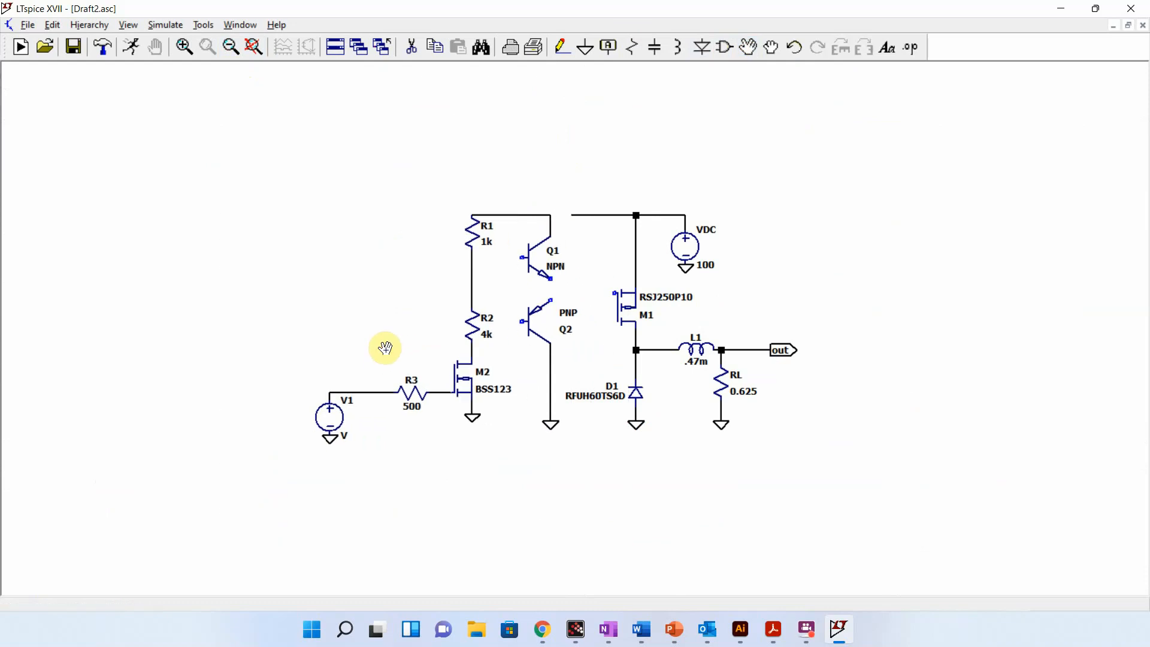
Step: Close the gap in the supply rail with a wire joining Q1's collector branch to the M1 and VDC side
key(F3)
click(523, 215)
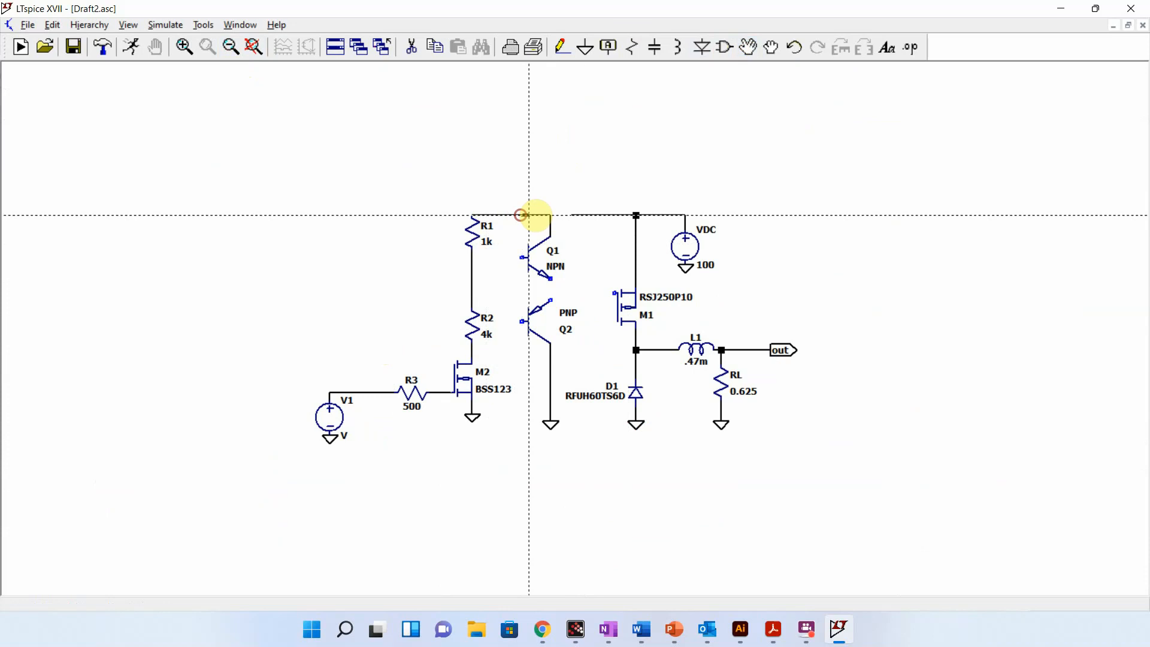
click(579, 214)
key(Escape)
click(254, 47)
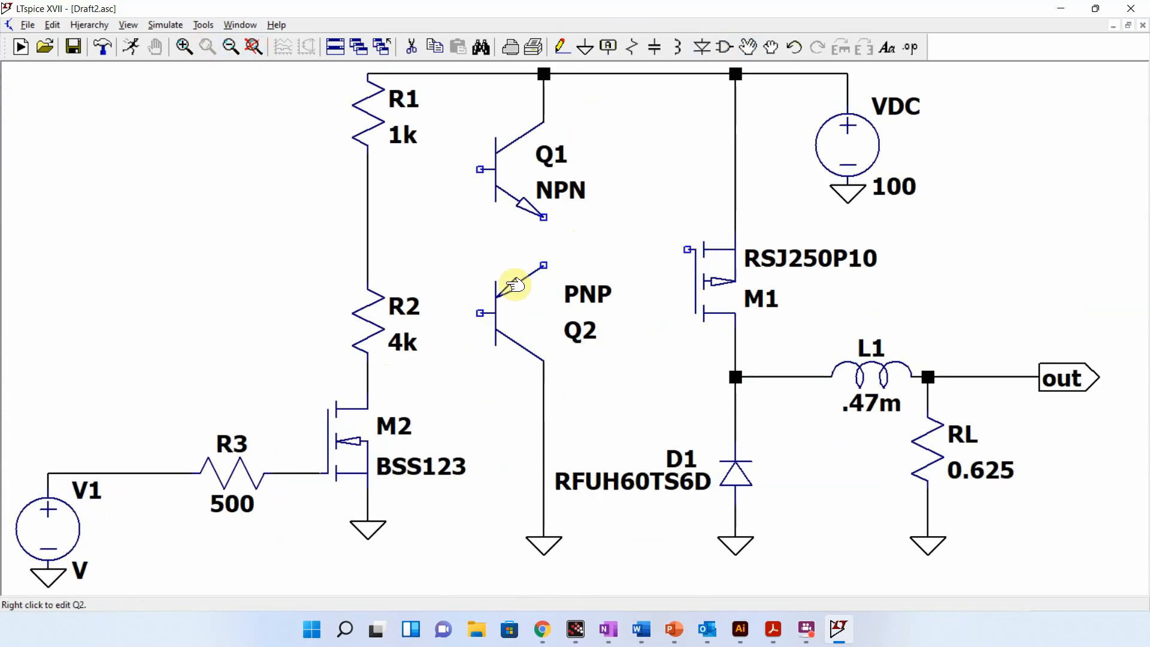
Step: Wire the emitters of Q1 and Q2 together and connect their junction to M1's gate
key(F3)
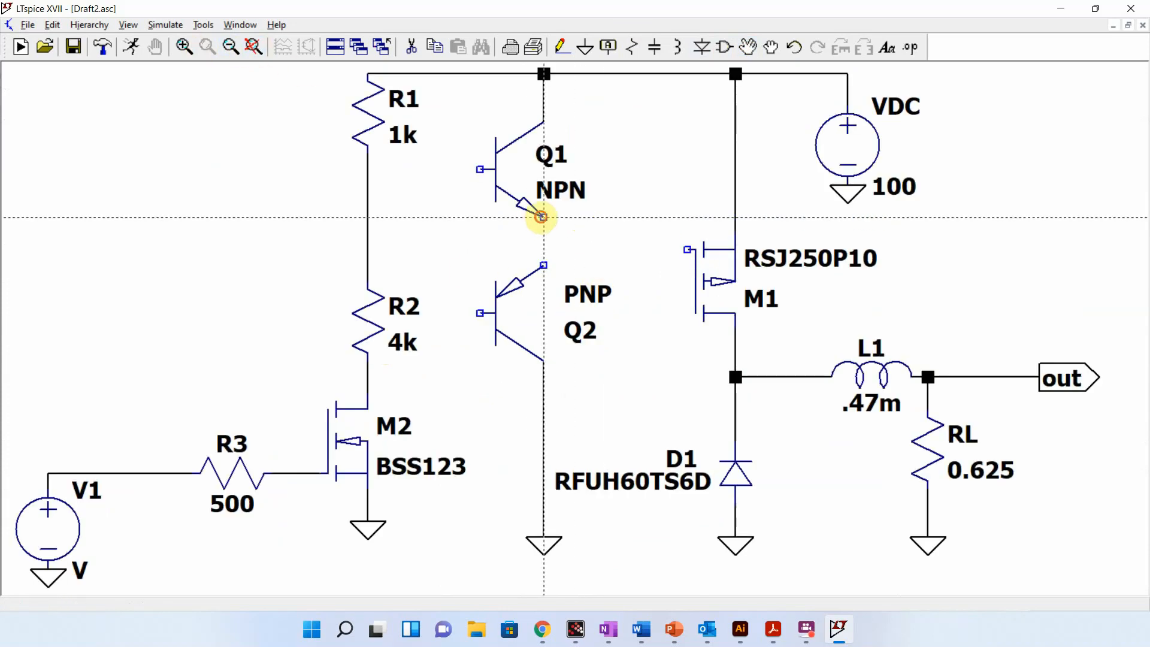
click(543, 216)
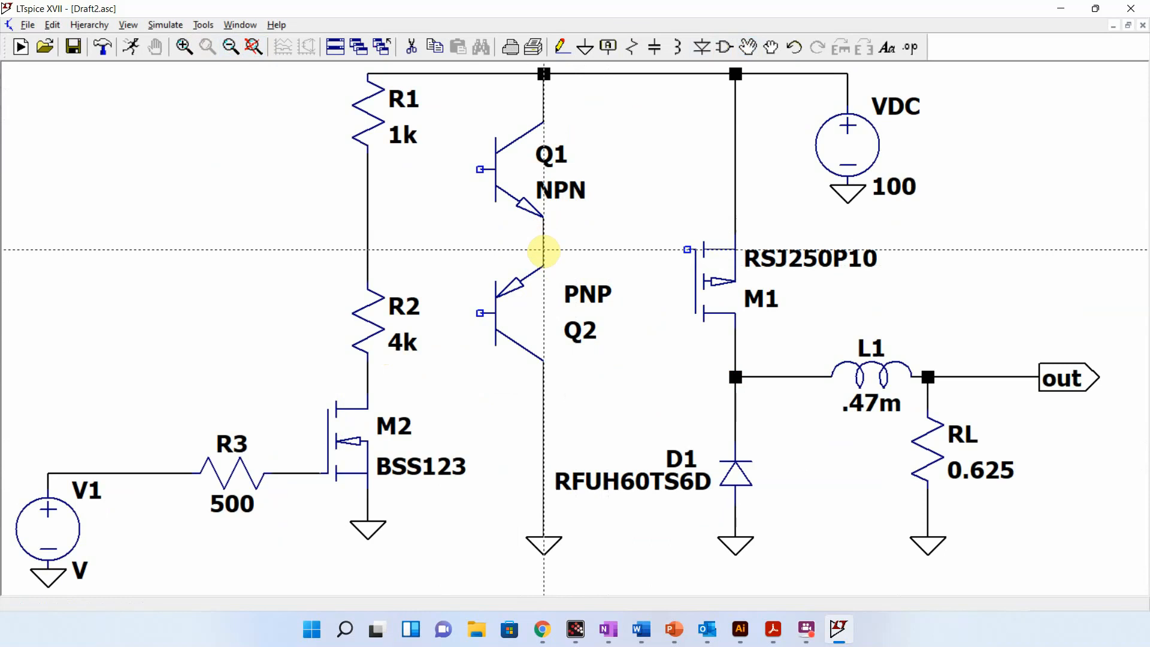
click(544, 249)
click(677, 250)
key(Escape)
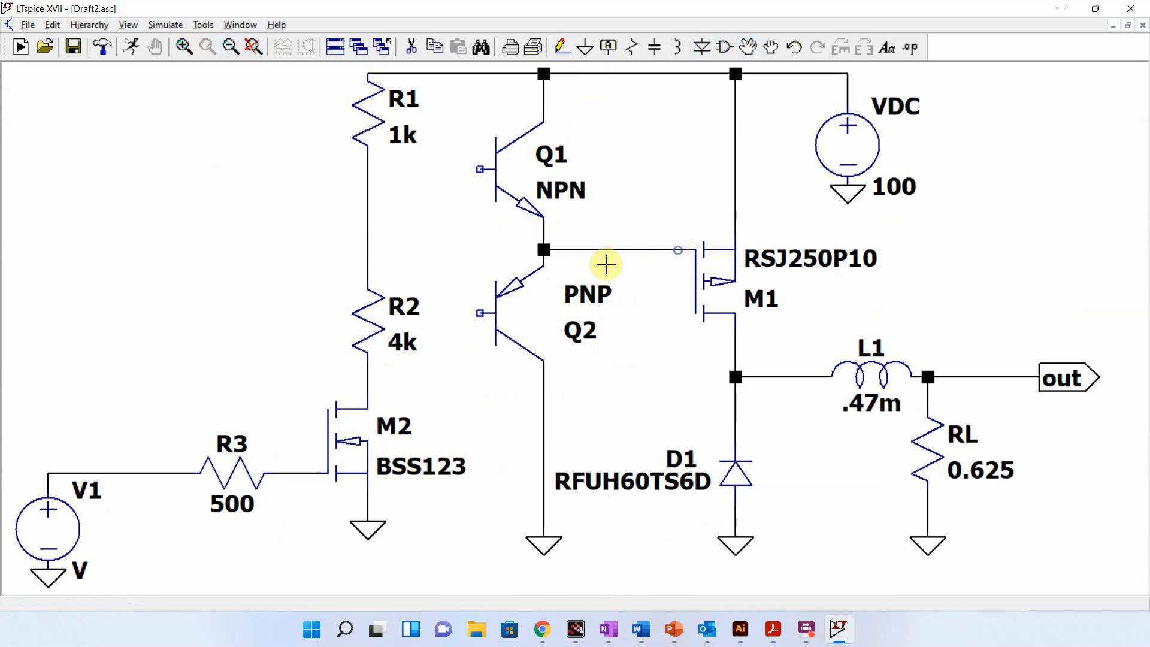
Step: Sort the NPN transistor models by Vceo and assign the 120 V Rohm 2SC3906K to Q1
right_click(500, 180)
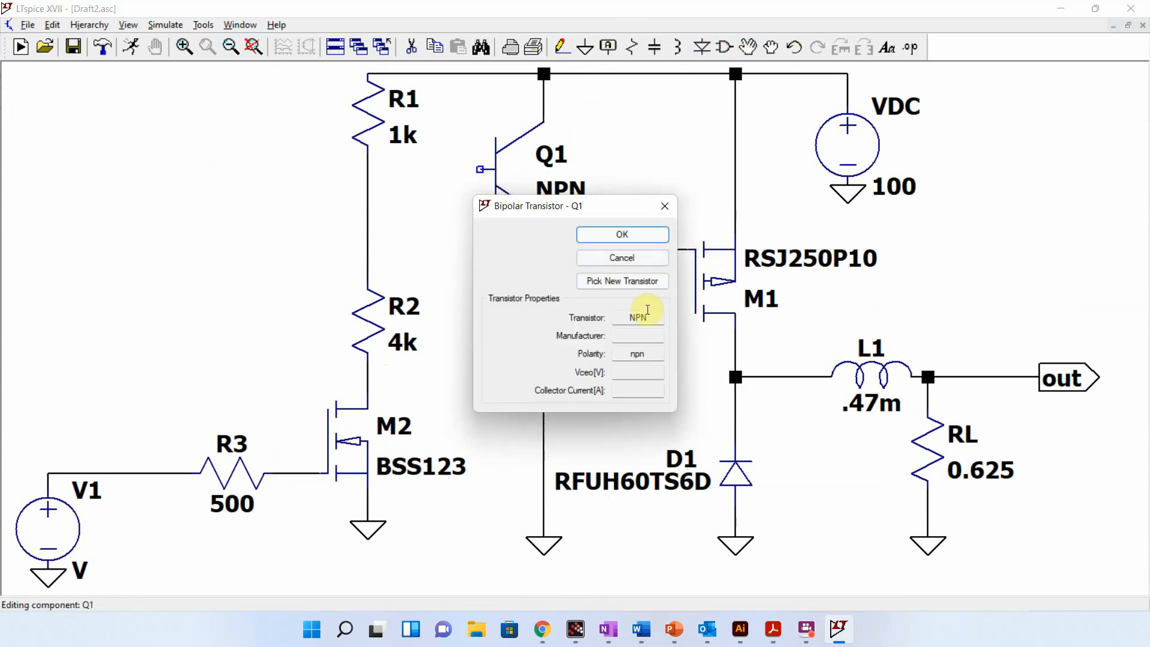
click(636, 279)
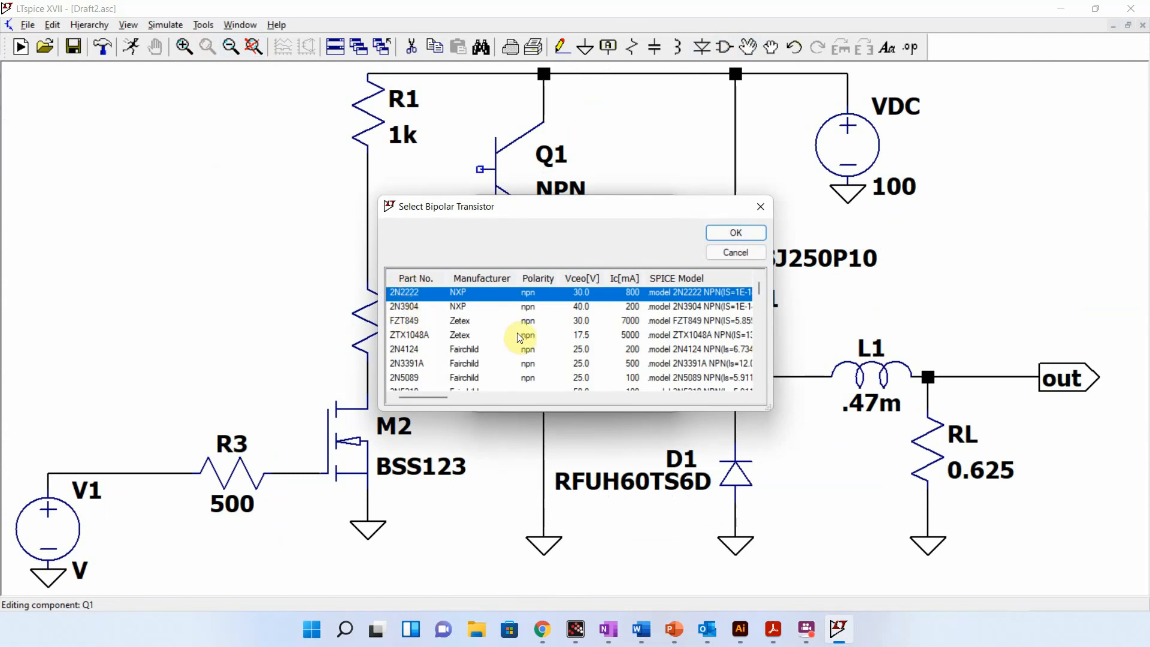
click(579, 278)
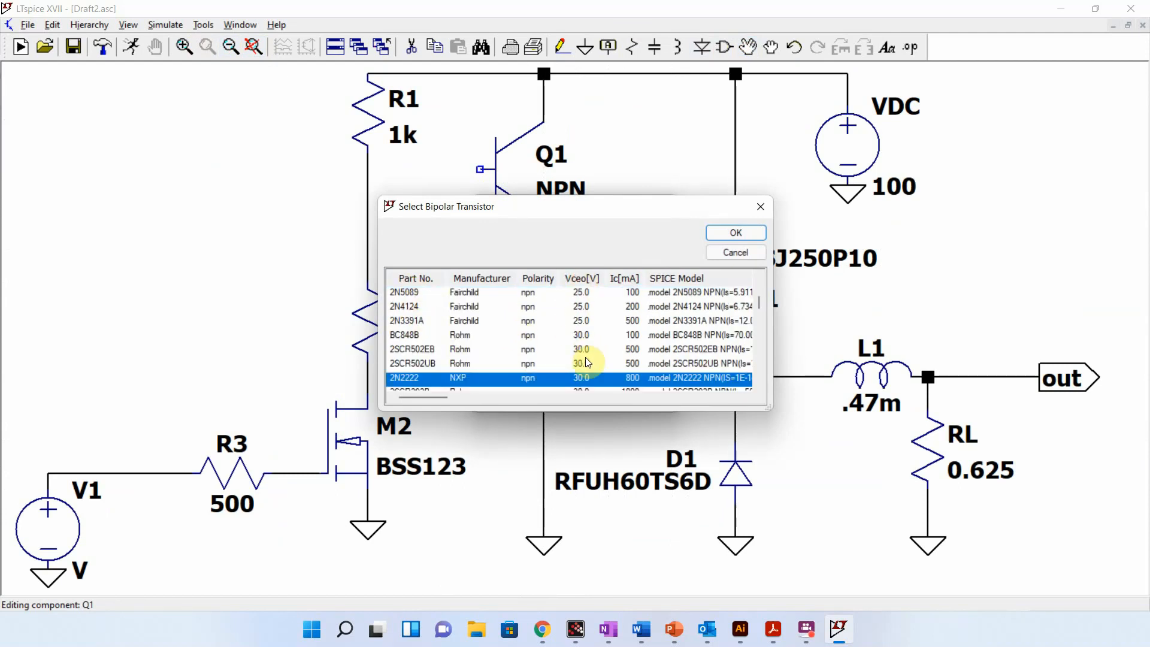
scroll(586, 359, down, 3)
scroll(587, 371, down, 8)
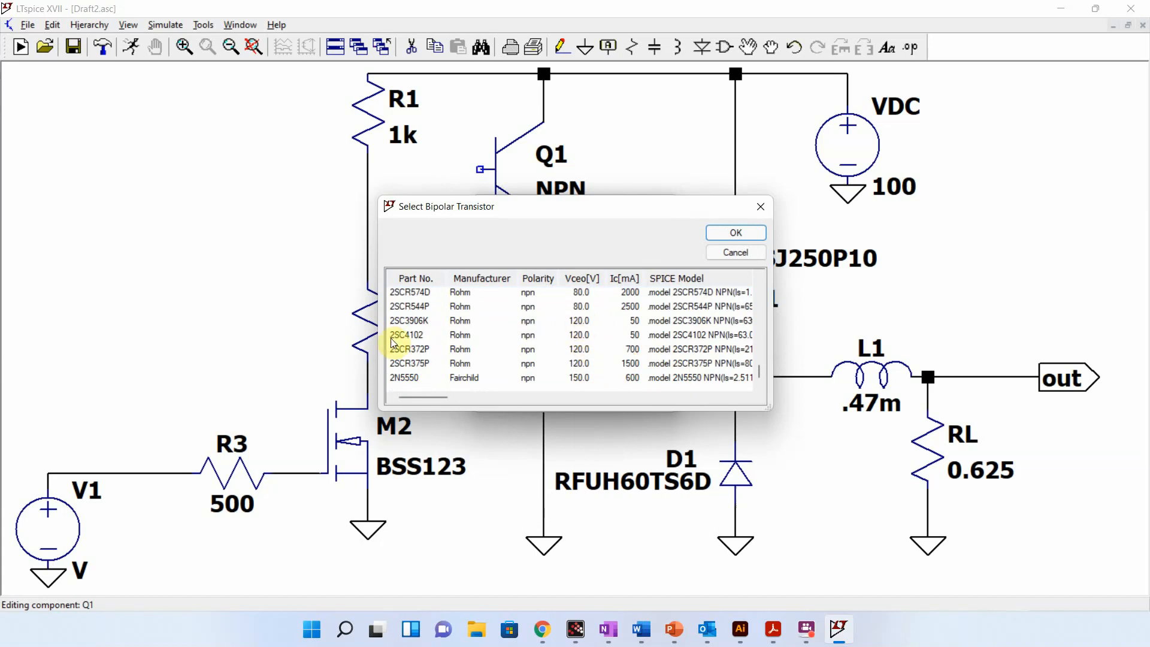
click(584, 322)
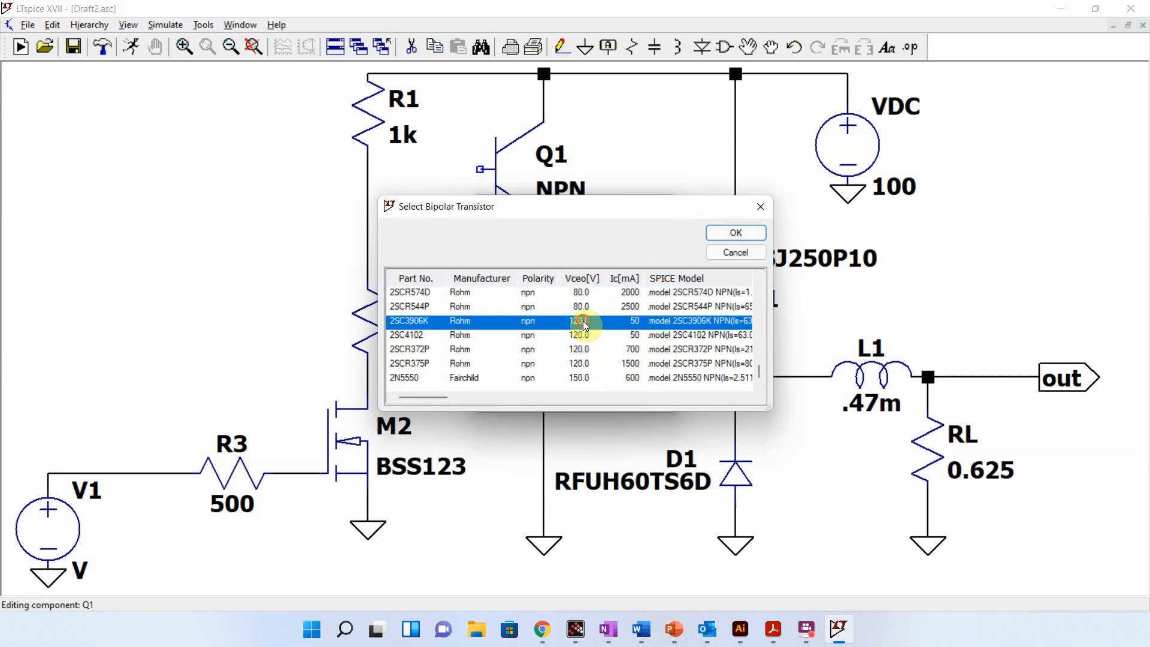
click(749, 236)
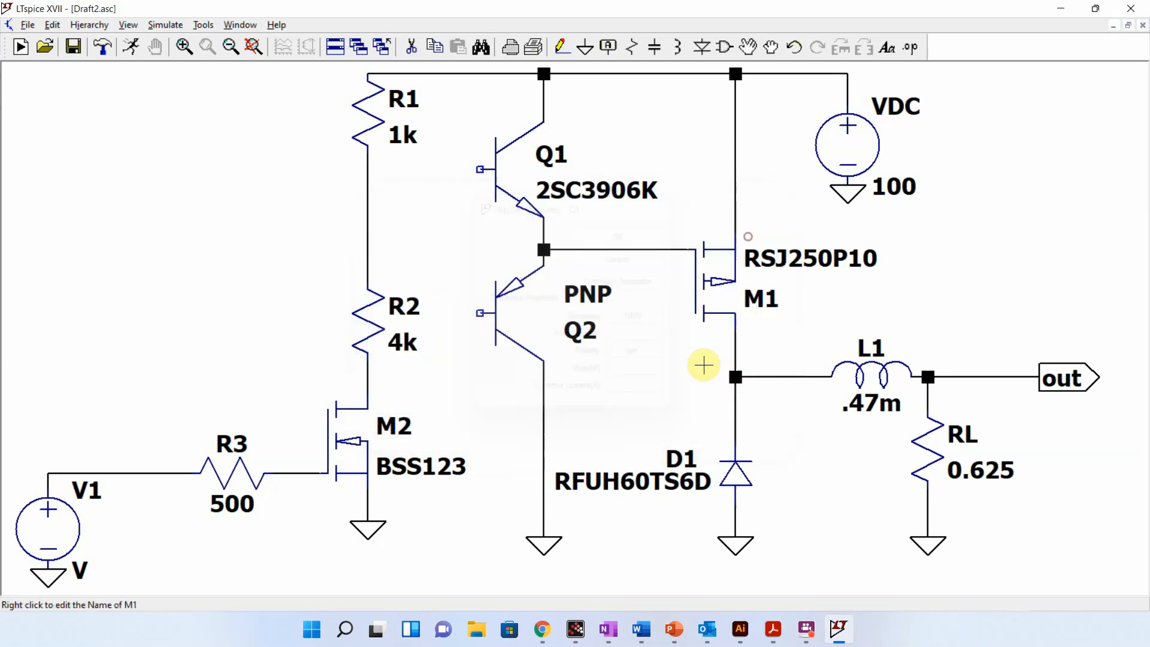
Step: Assign the 120 V Rohm PNP transistor model 2SA1514K to Q2
right_click(484, 310)
click(636, 281)
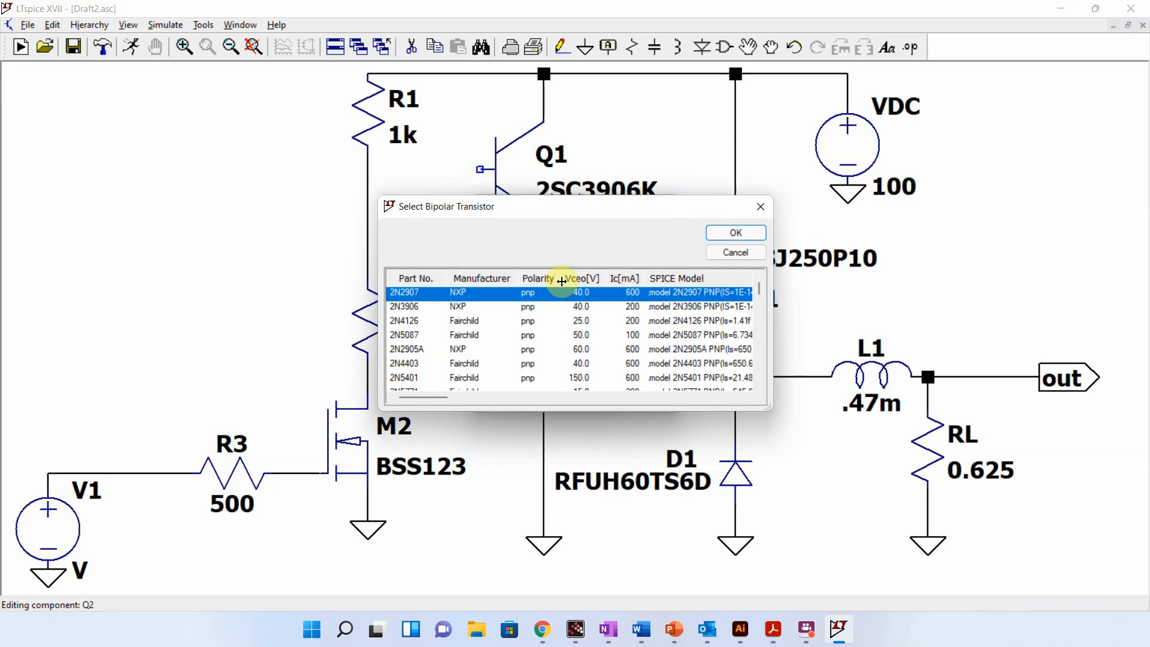
click(737, 377)
drag(759, 317, 761, 387)
click(580, 353)
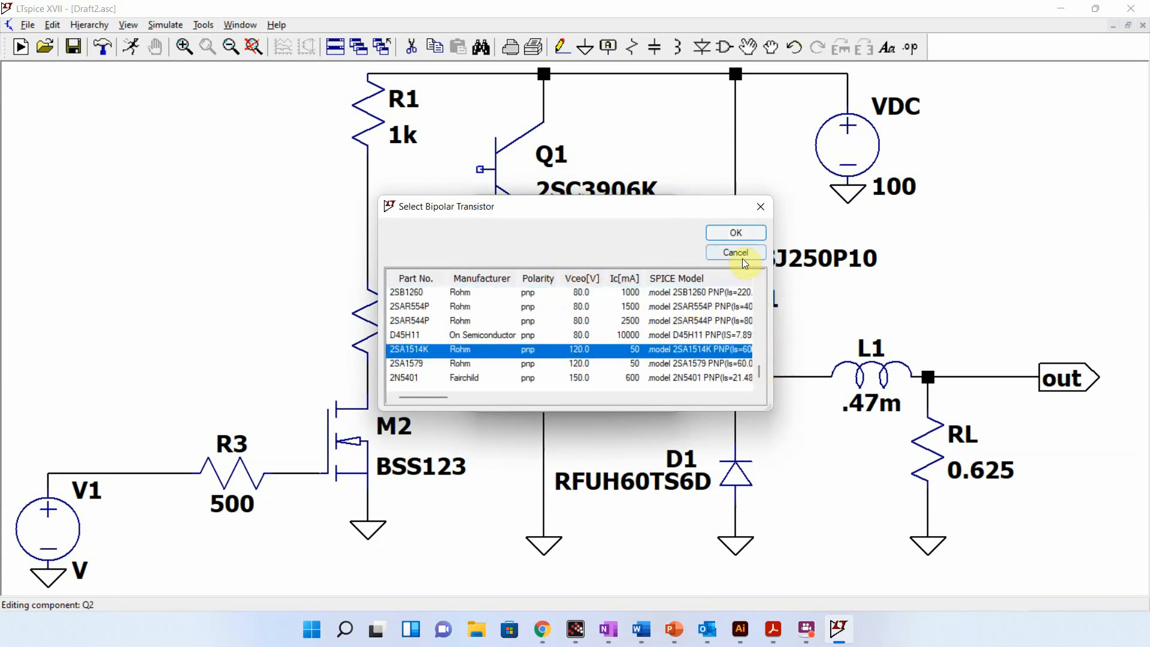
click(740, 239)
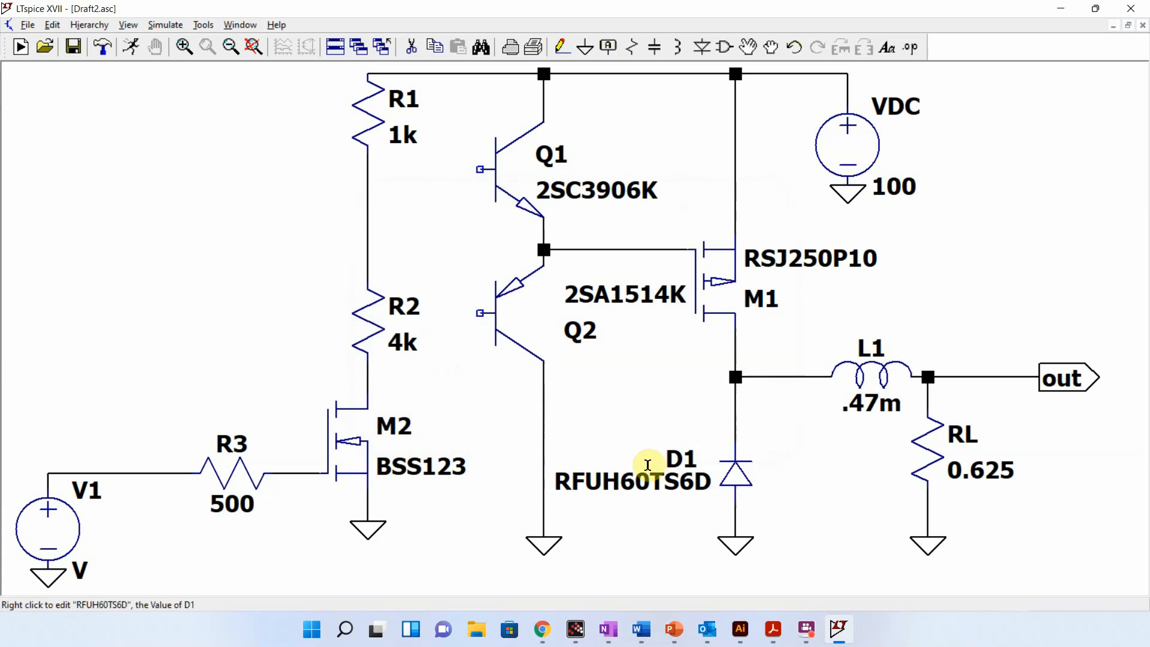
Step: Wire the bases of Q1 and Q2 together and connect them to the node between R1 and R2
key(F3)
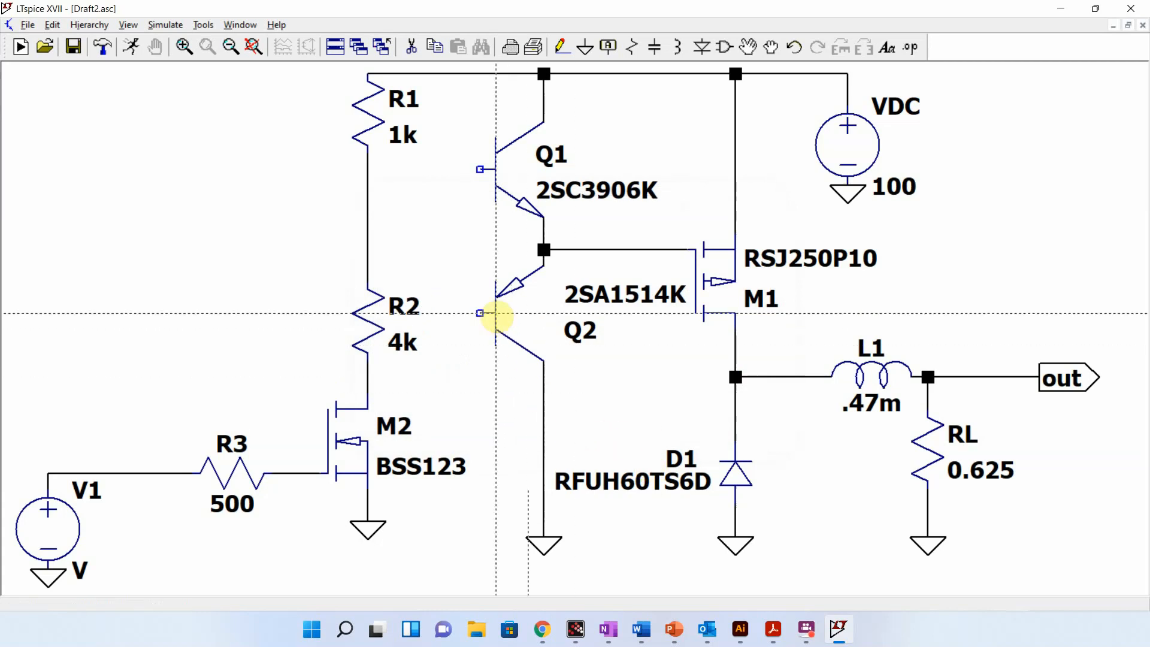
click(480, 313)
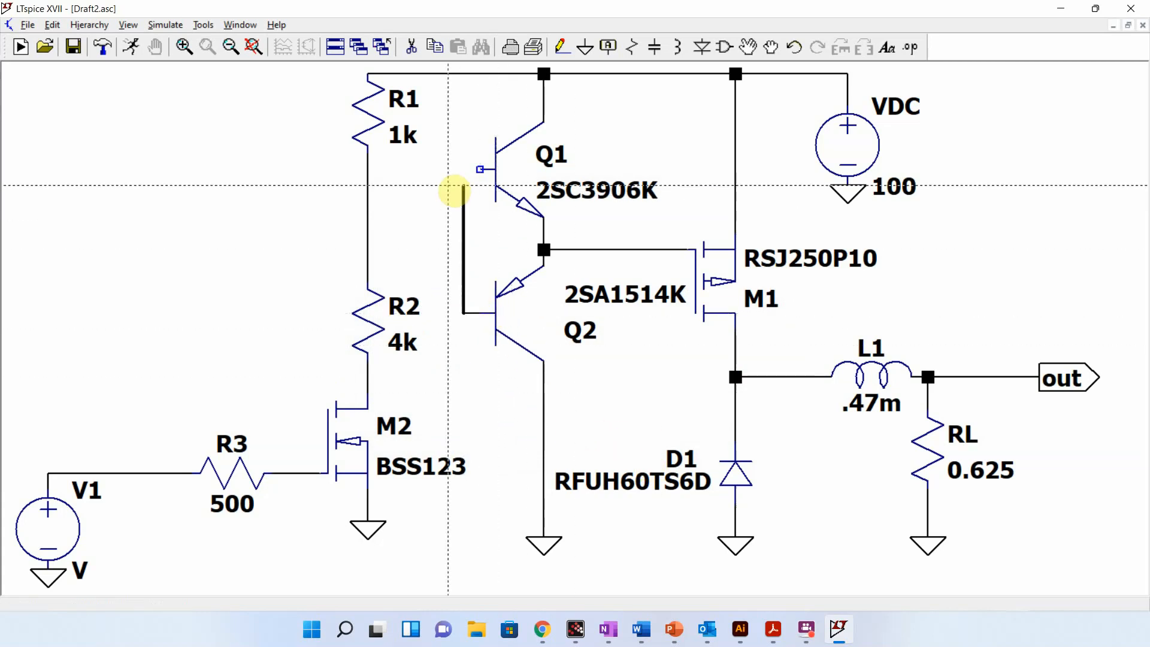
click(479, 169)
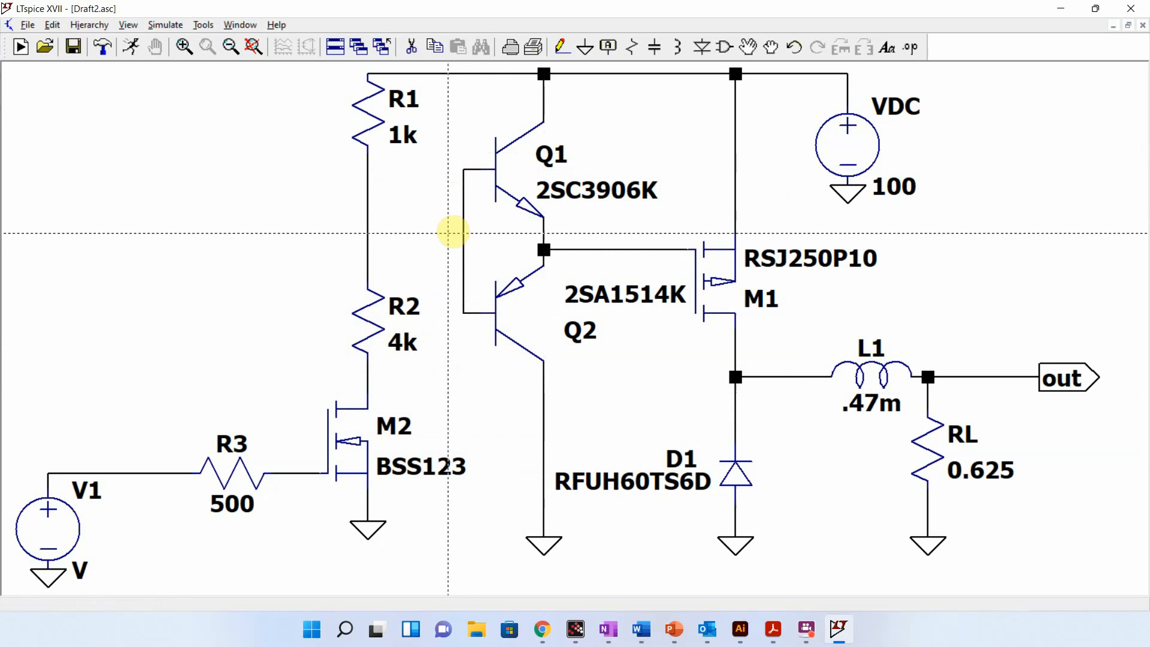
click(367, 232)
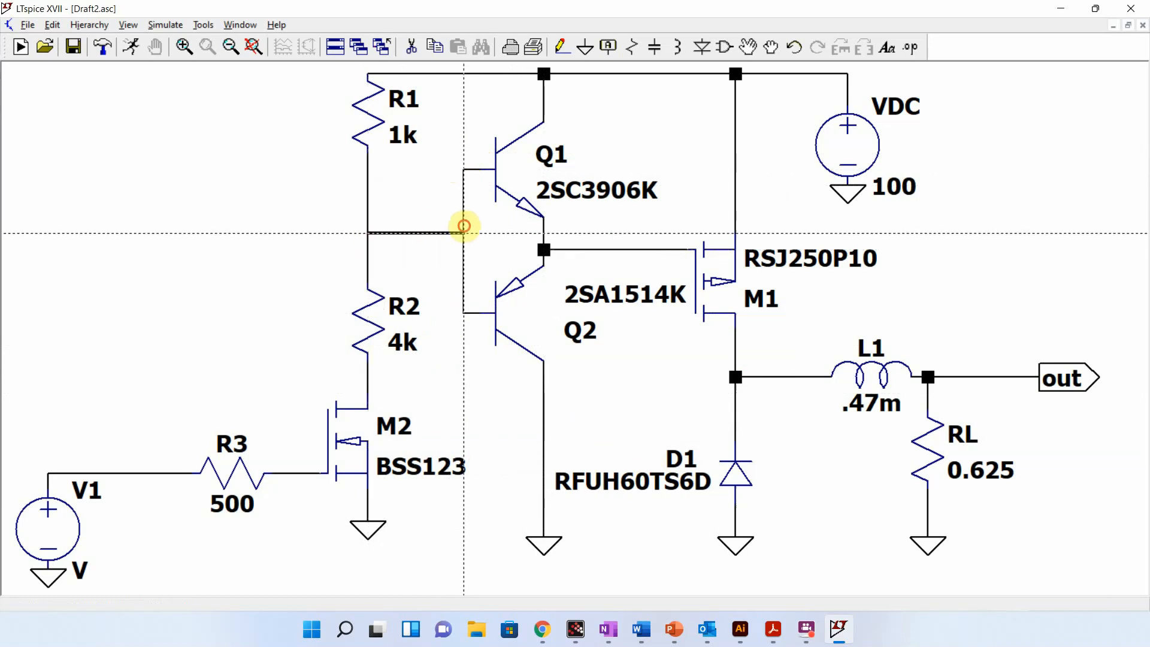
click(463, 232)
key(Escape)
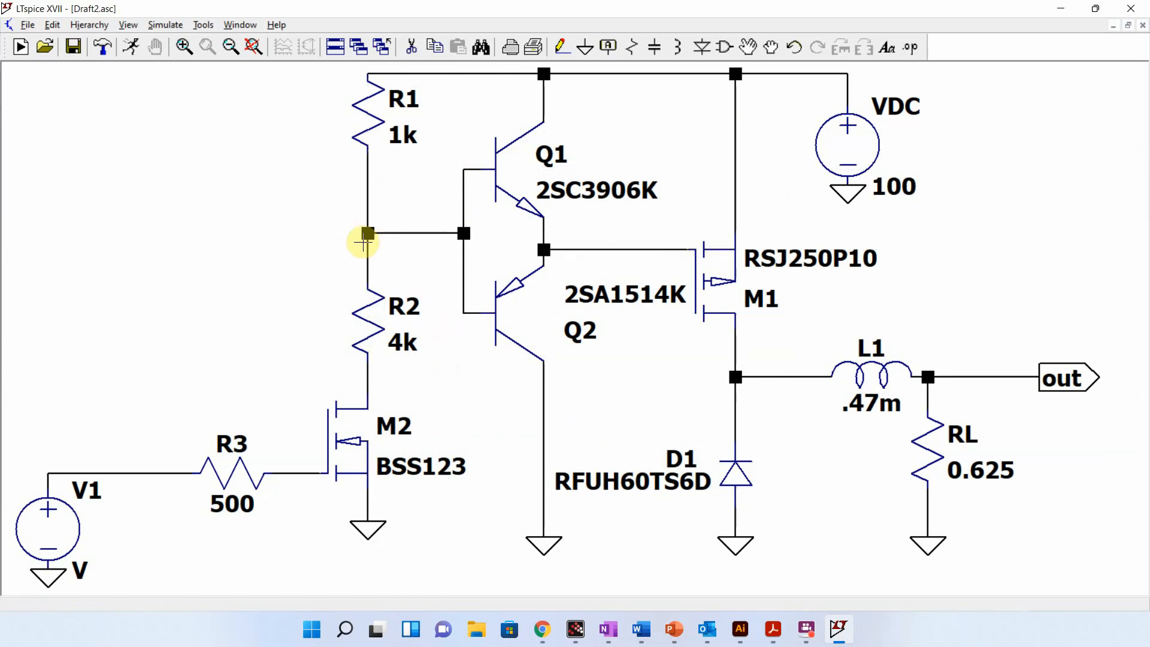
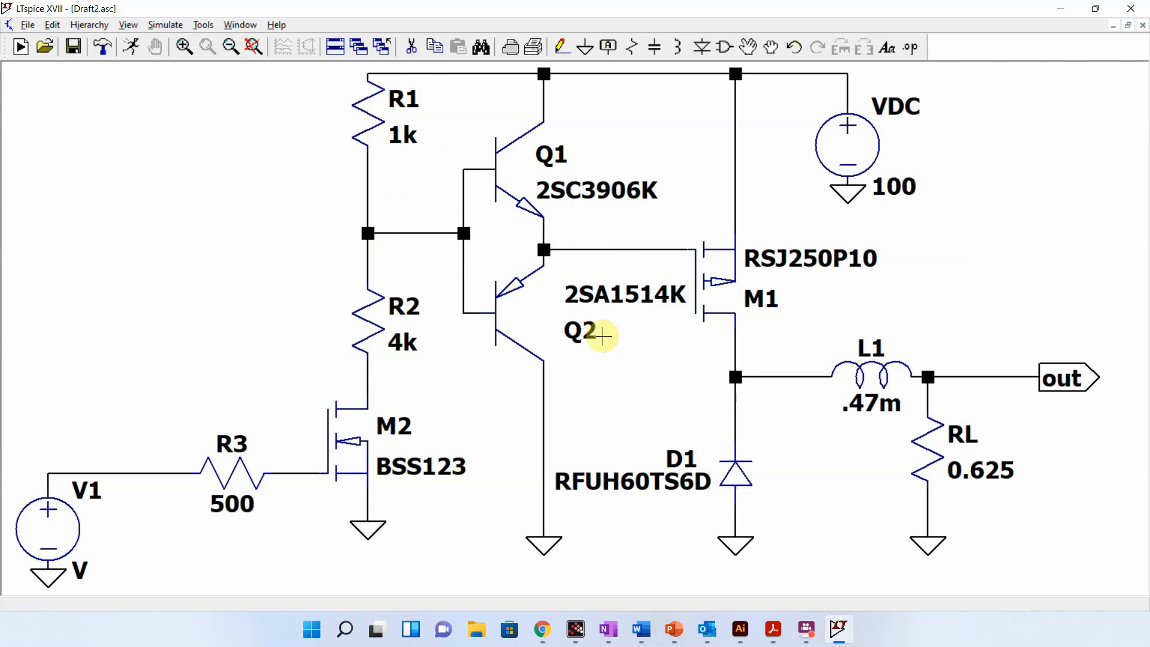
Step: Define V1 as a pulse source: 0 to 3.3 V, zero delay, 1n rise and fall, 25u on-time, 100u period
right_click(60, 545)
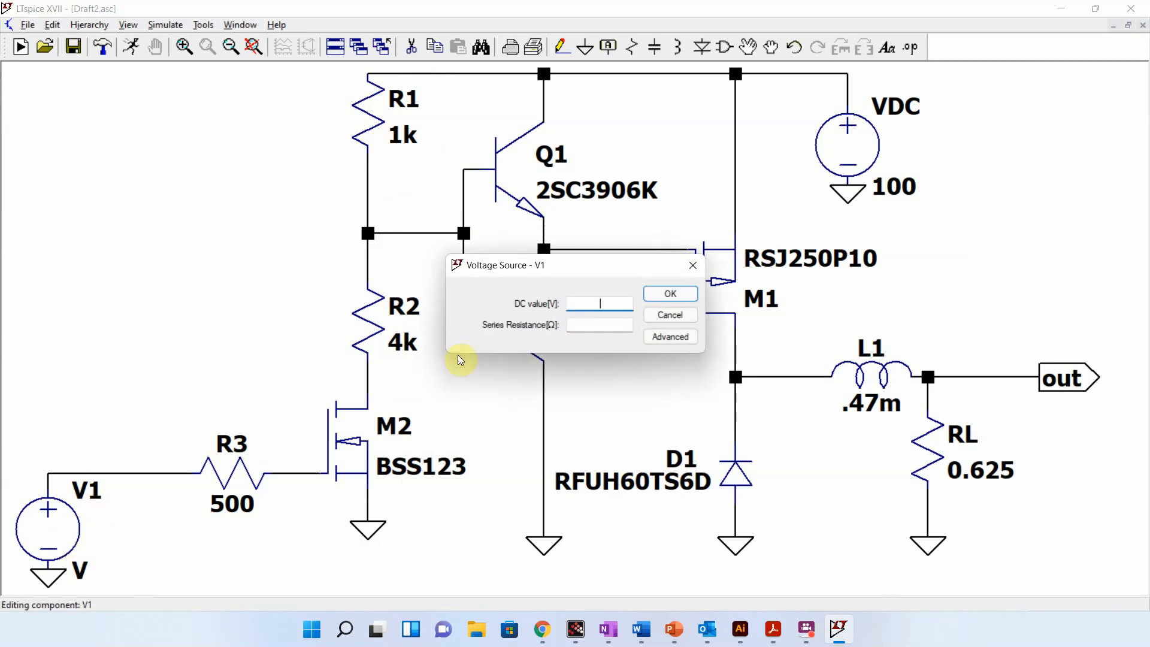
click(670, 337)
click(373, 187)
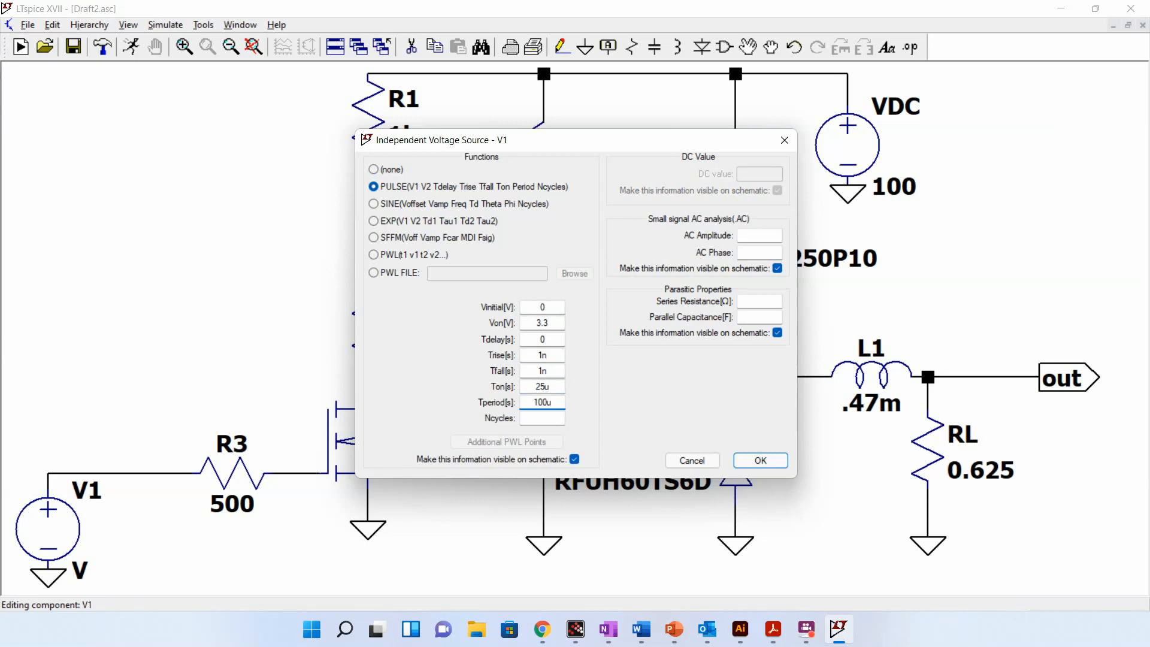
click(760, 460)
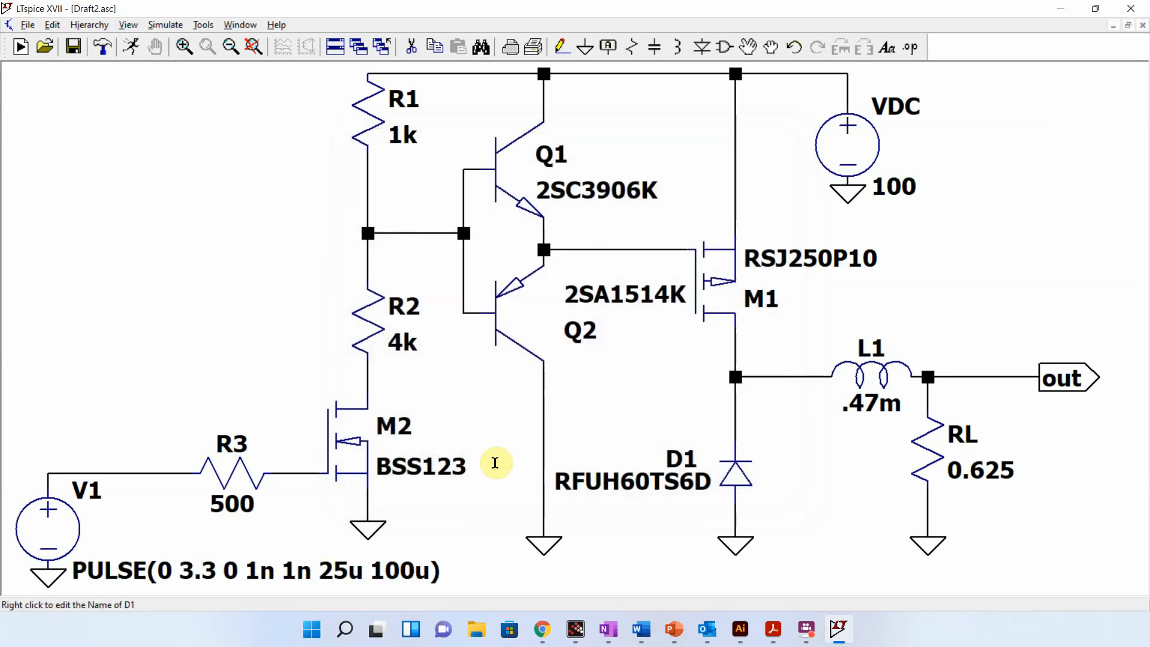
Step: Set up a transient analysis with a 1m stop time and place its directive below the circuit
click(231, 46)
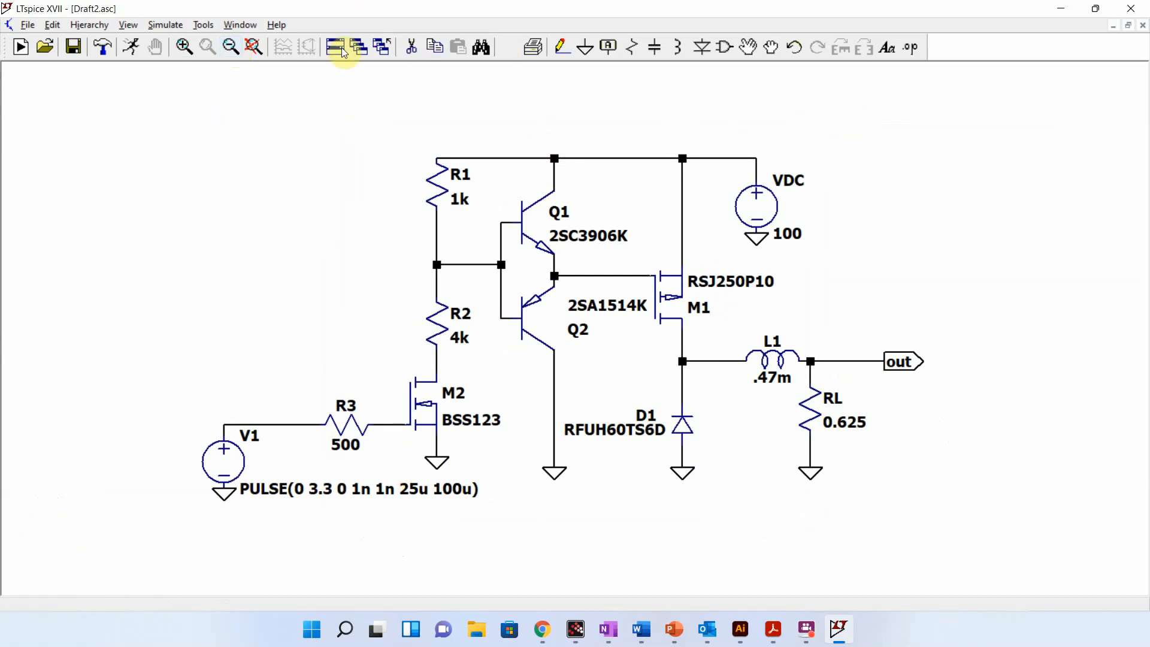
click(165, 25)
click(246, 174)
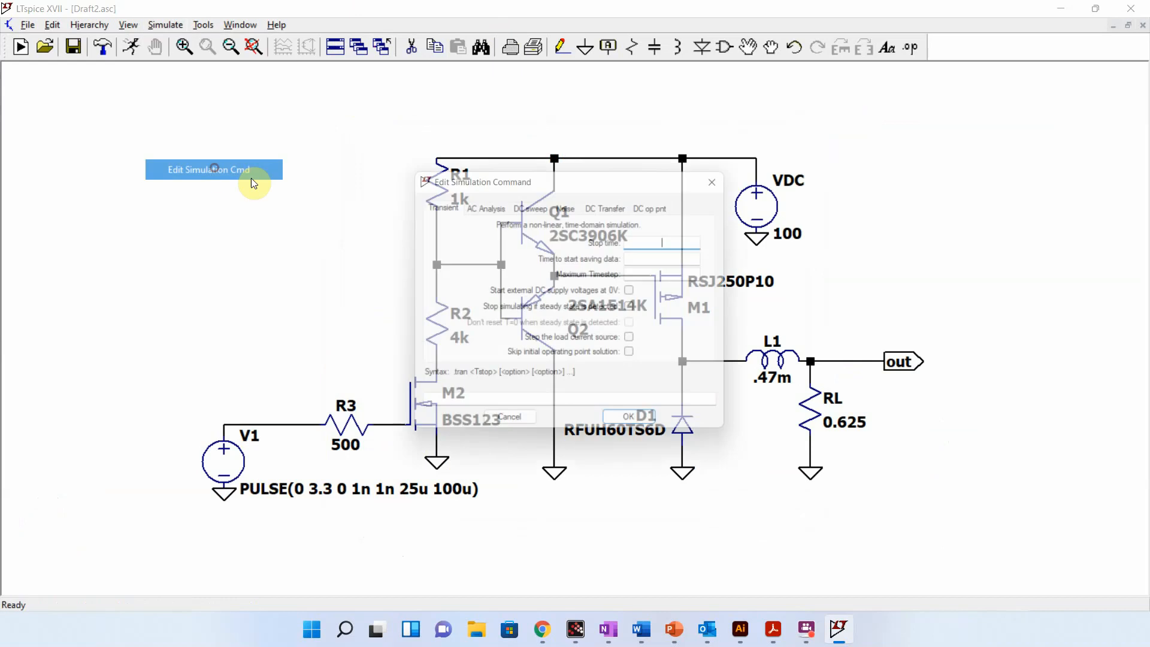
text(1m)
key(Return)
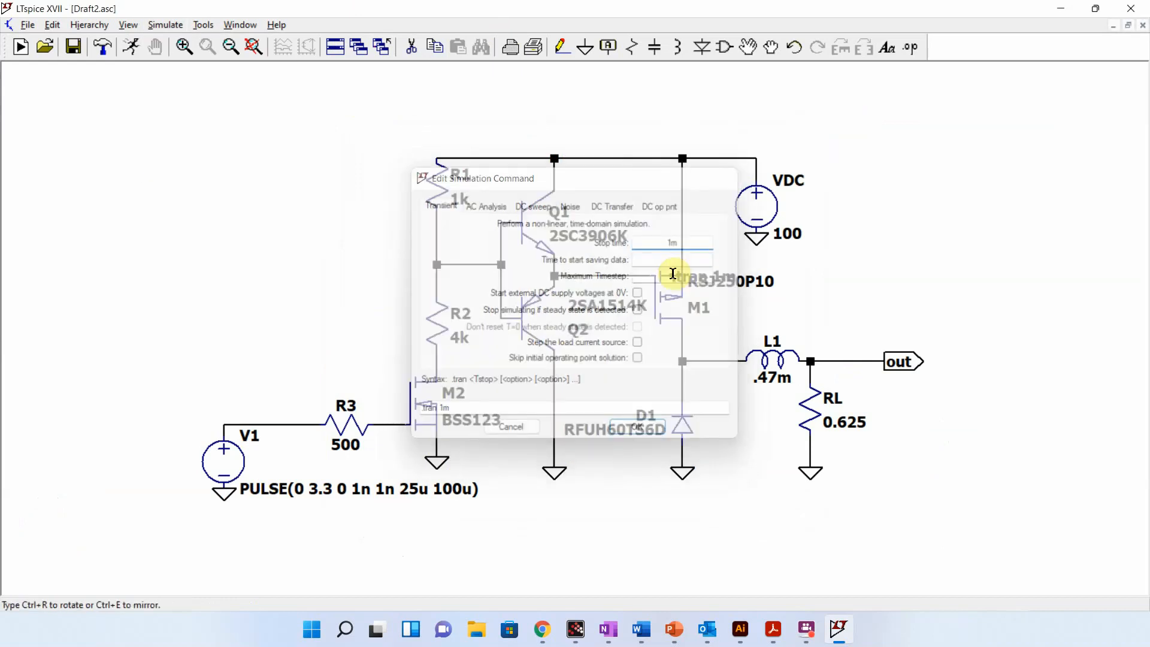
click(571, 476)
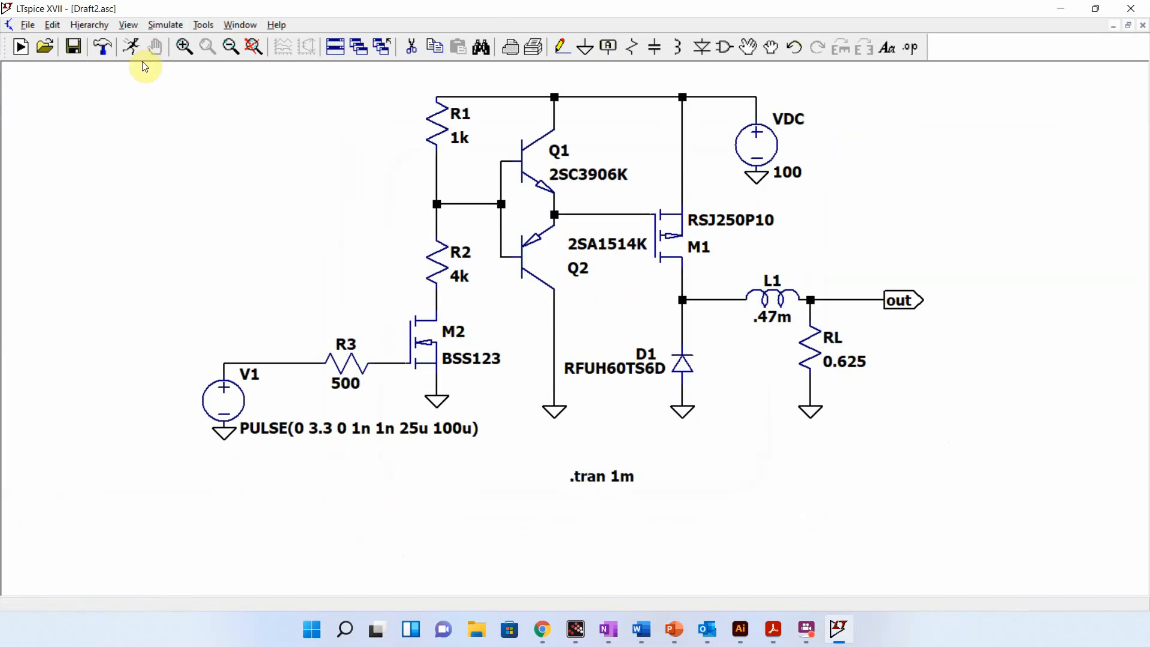
Step: Run the transient simulation and plot V1's output voltage with some vertical margin around the waveform
click(131, 46)
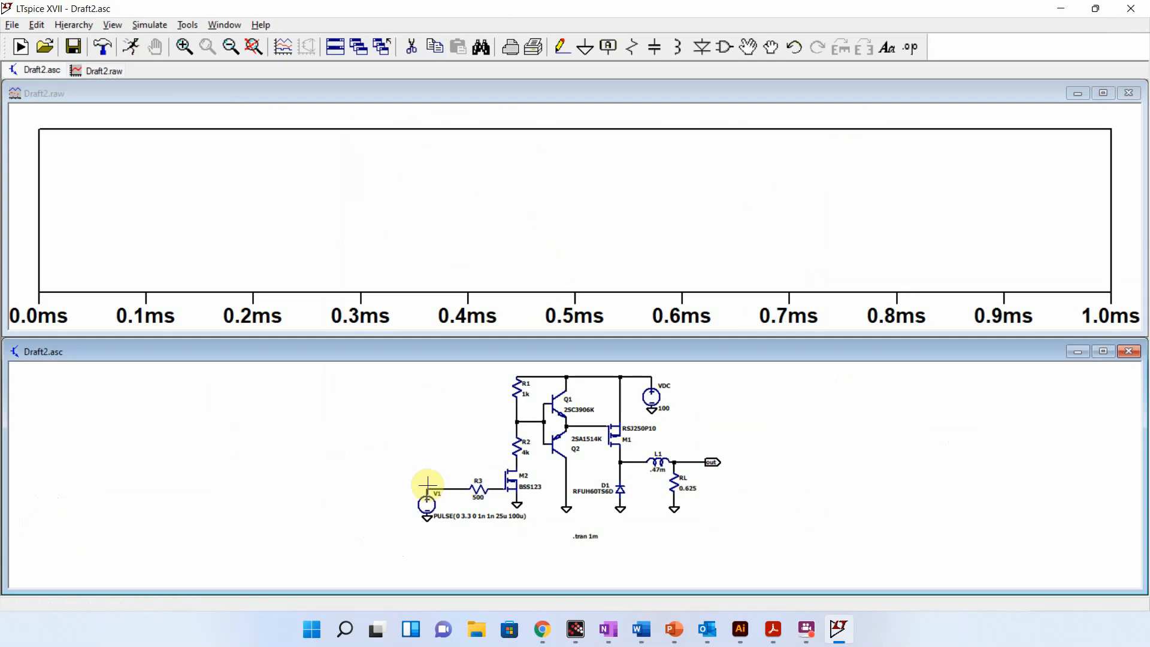
click(424, 454)
click(253, 48)
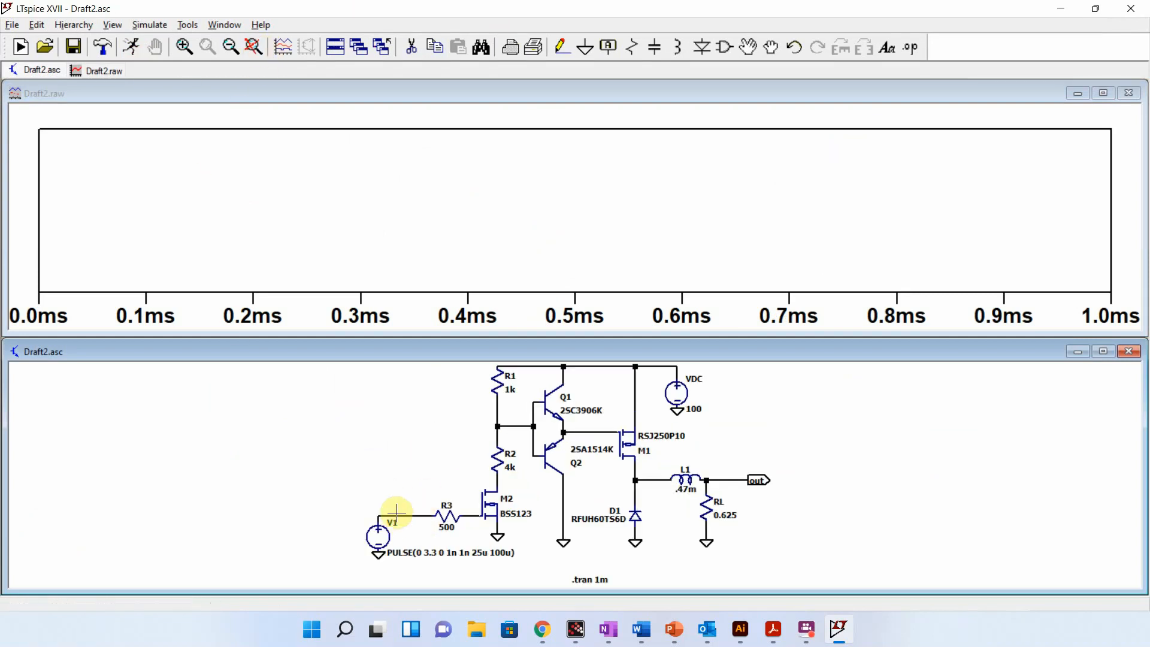
click(396, 512)
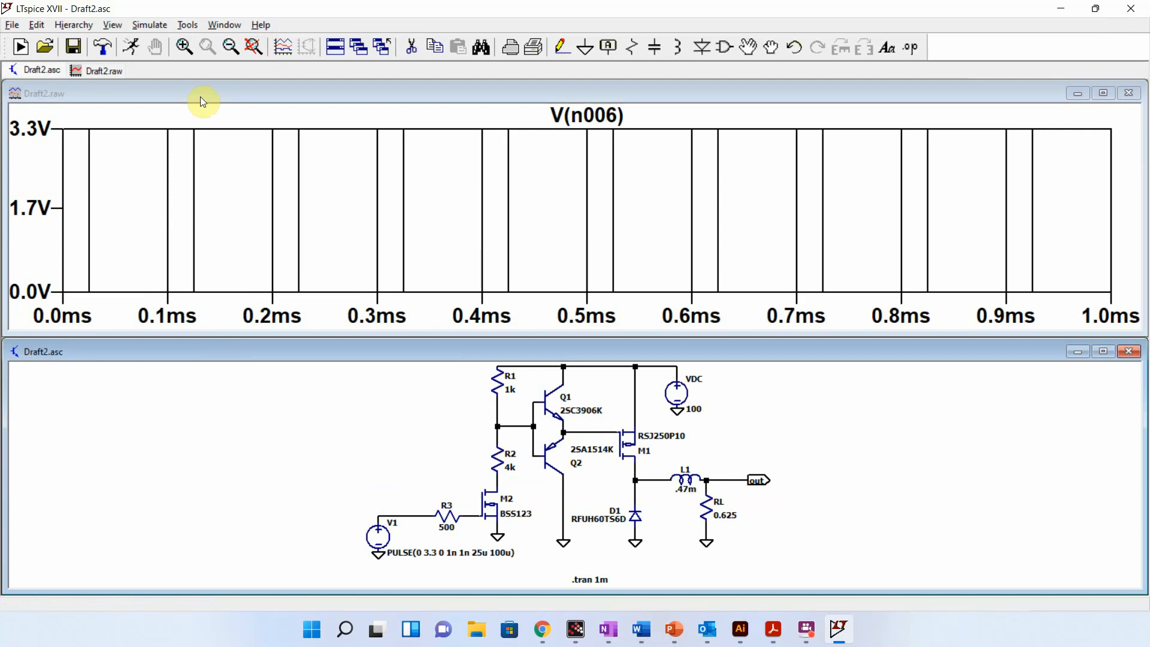
click(263, 192)
click(230, 47)
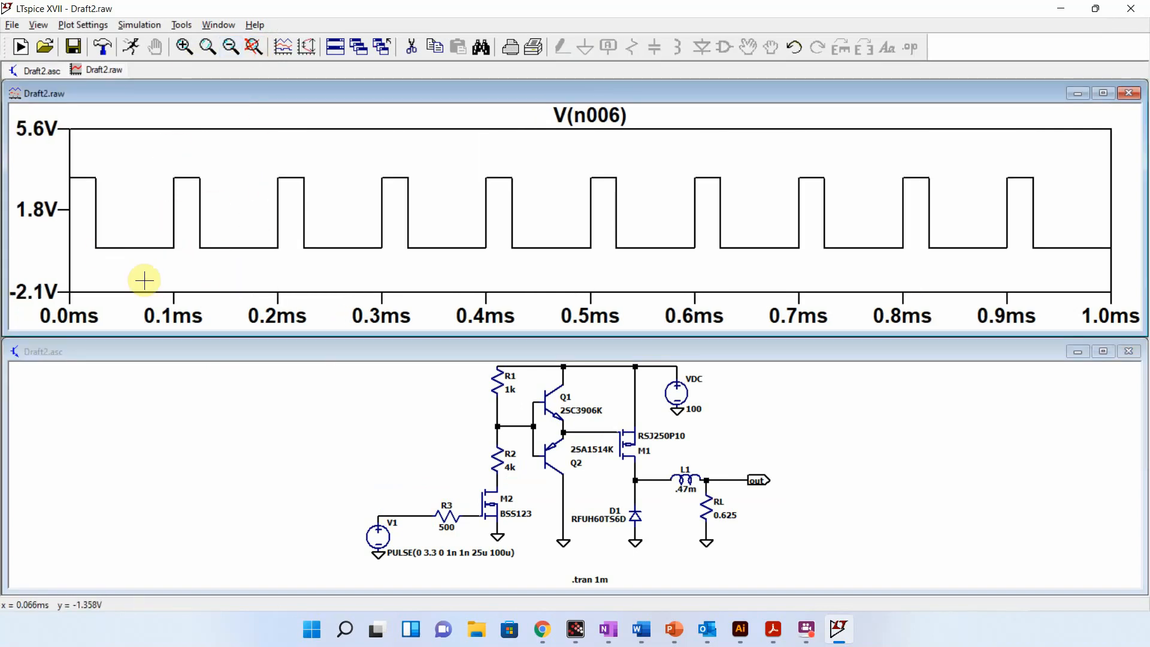
Step: Plot the voltage at the node joining R1, R2 and the transistor bases
click(514, 425)
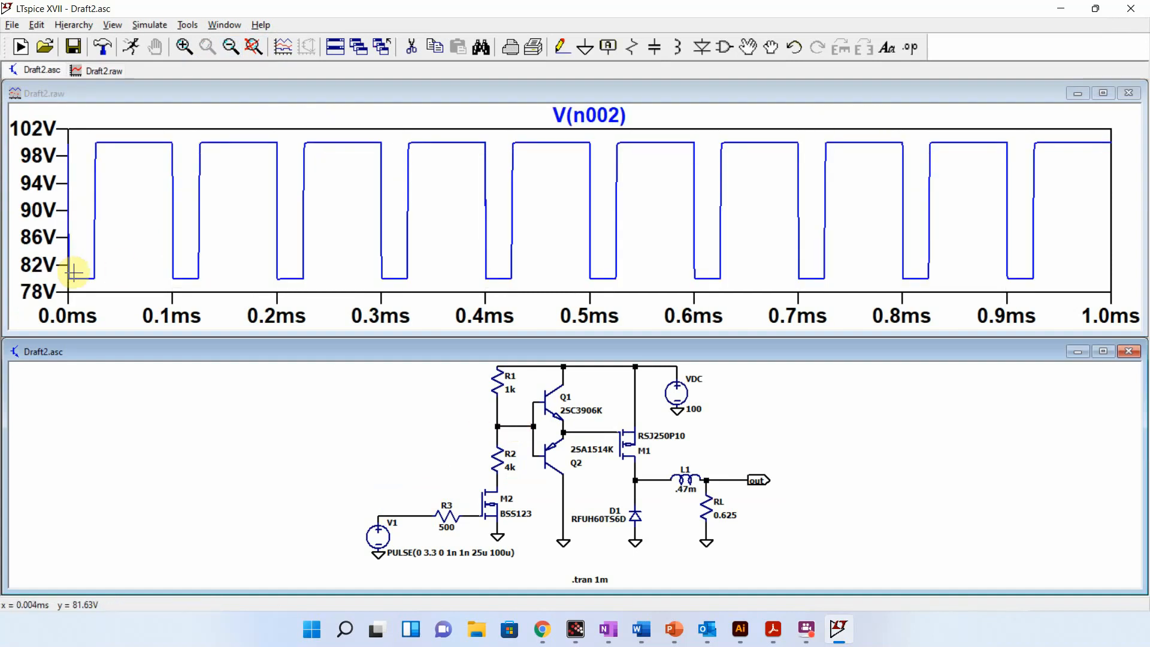
Step: Plot one after another the voltages at M1's gate, the M1–D1–L1 switching node and the out node
click(597, 432)
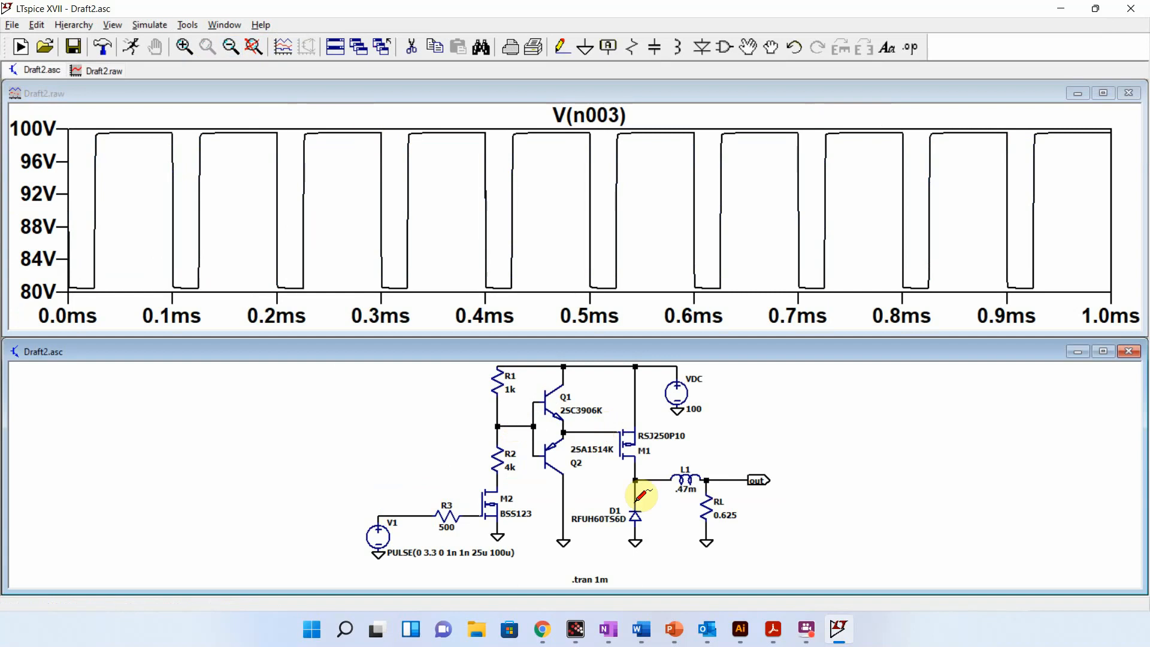
click(659, 477)
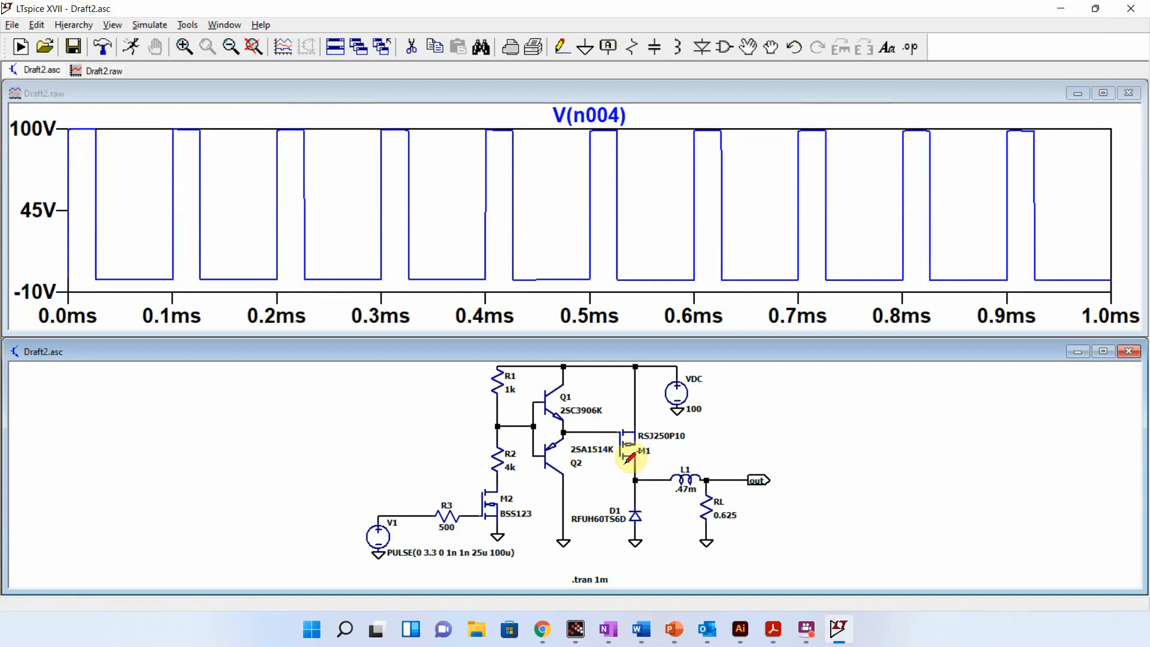
click(438, 228)
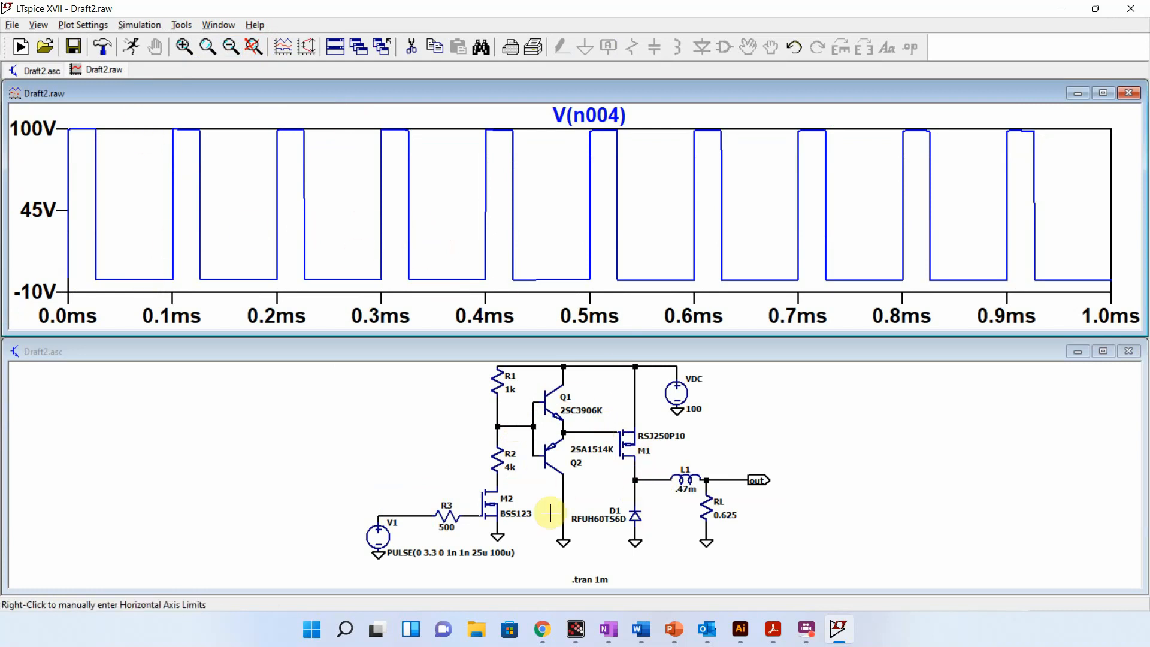
click(752, 451)
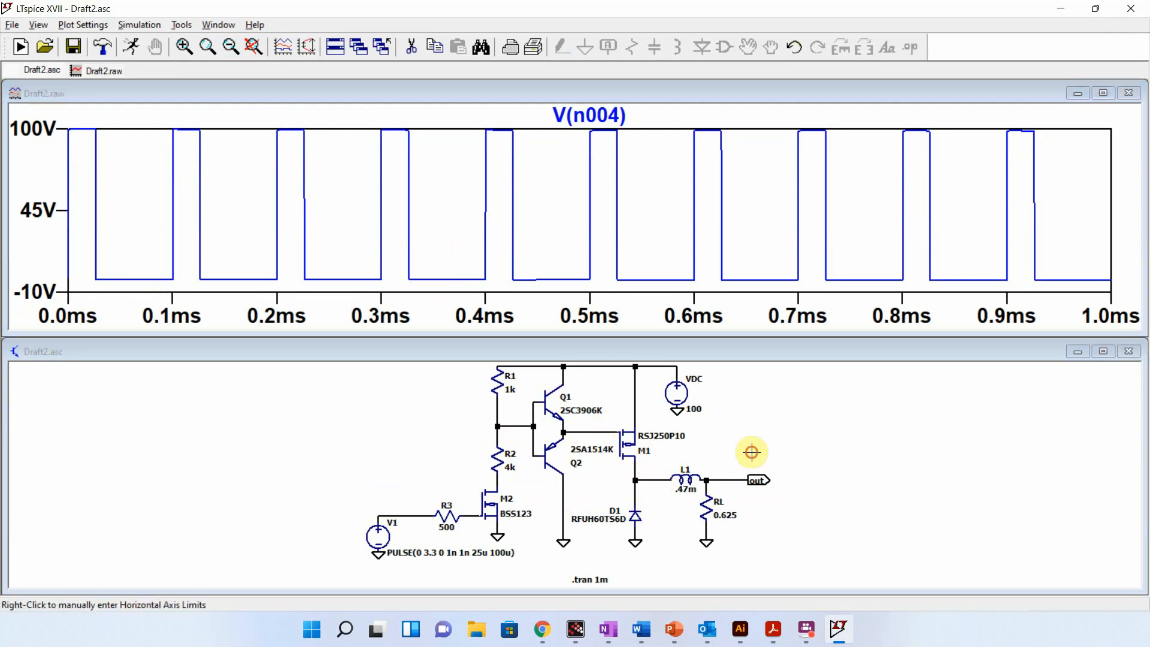
click(731, 476)
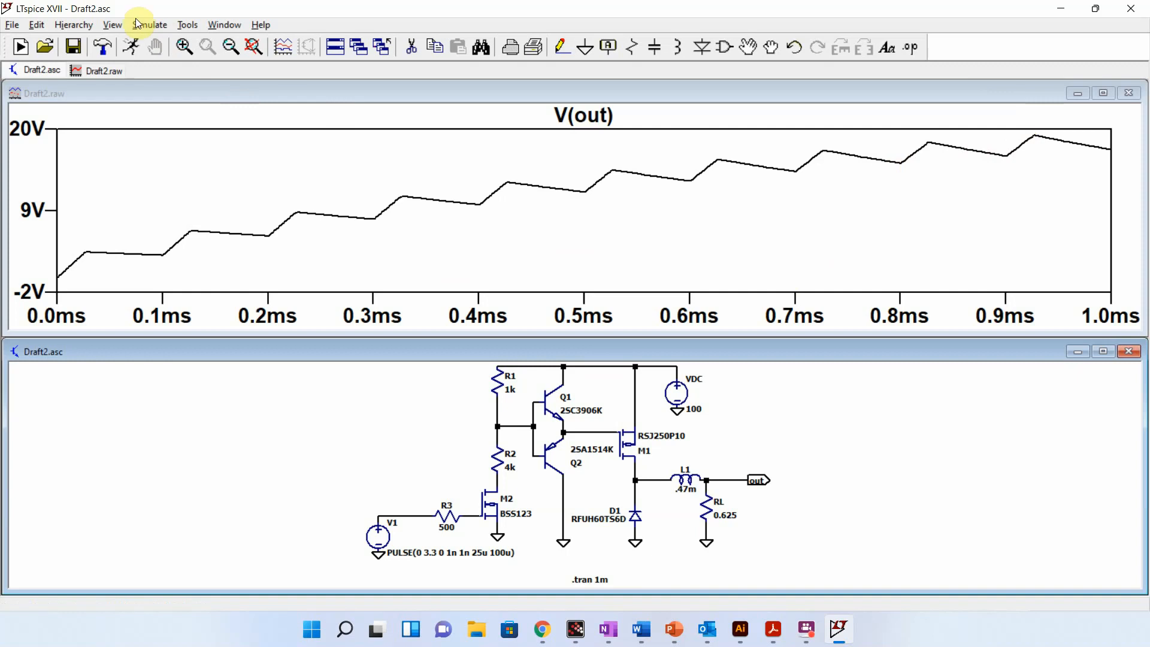
Step: Change the transient analysis to a 10m stop time with data saved from 9.5m, and rerun the simulation
click(140, 24)
click(197, 168)
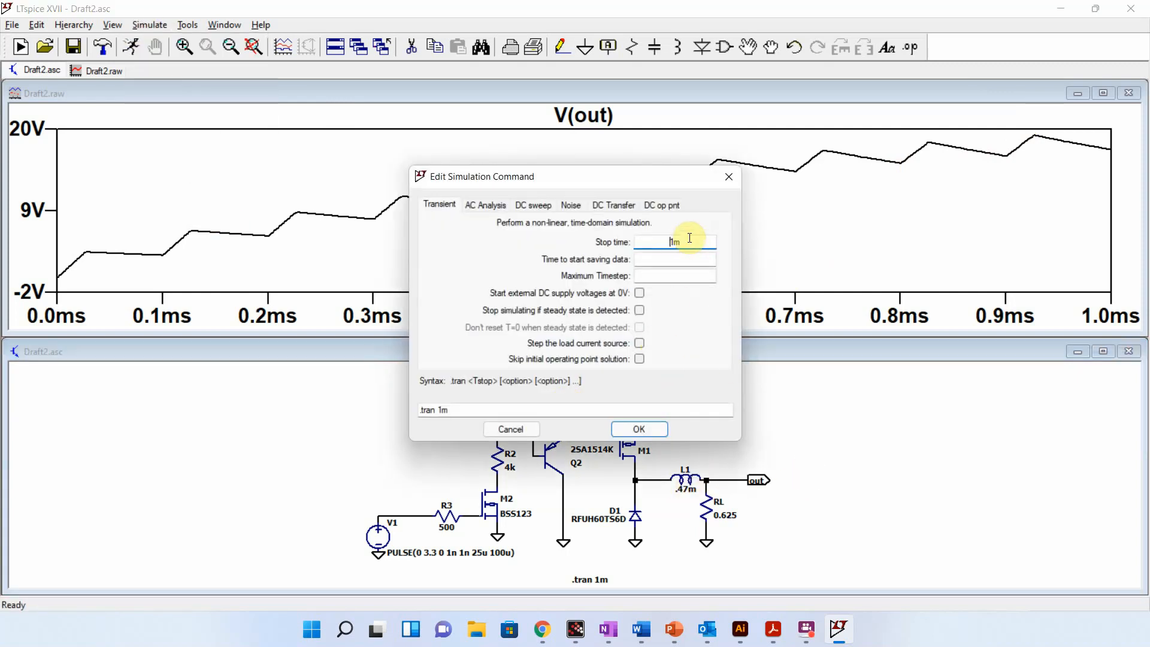
key(BackSpace)
text(0m )
text(9.5m)
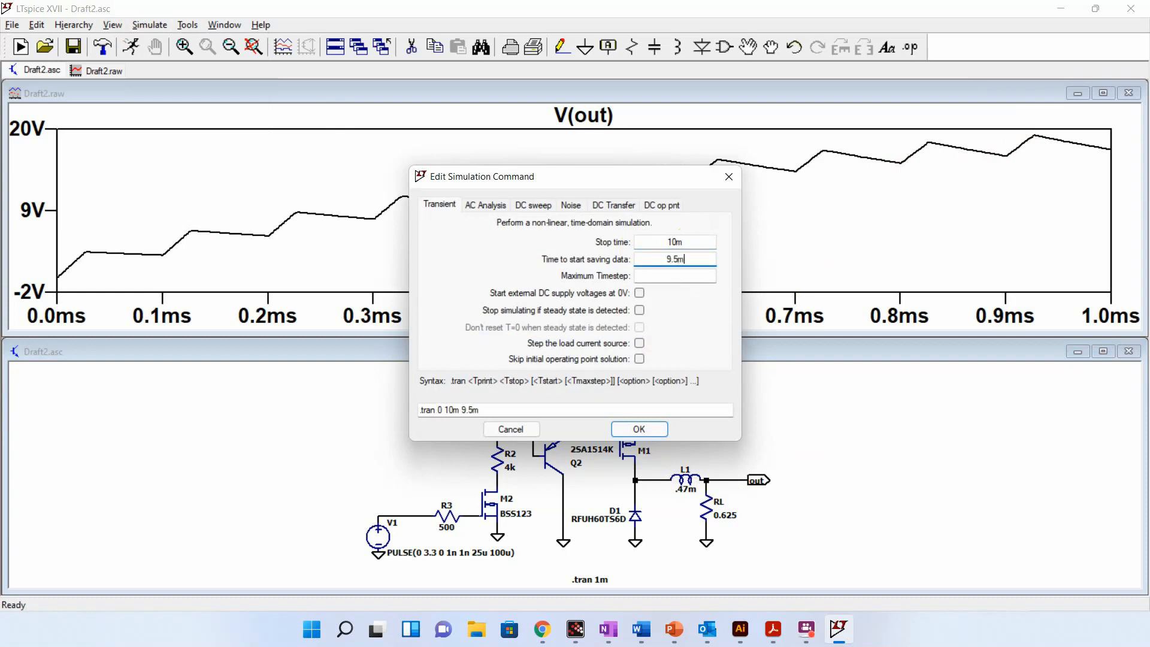
key(Return)
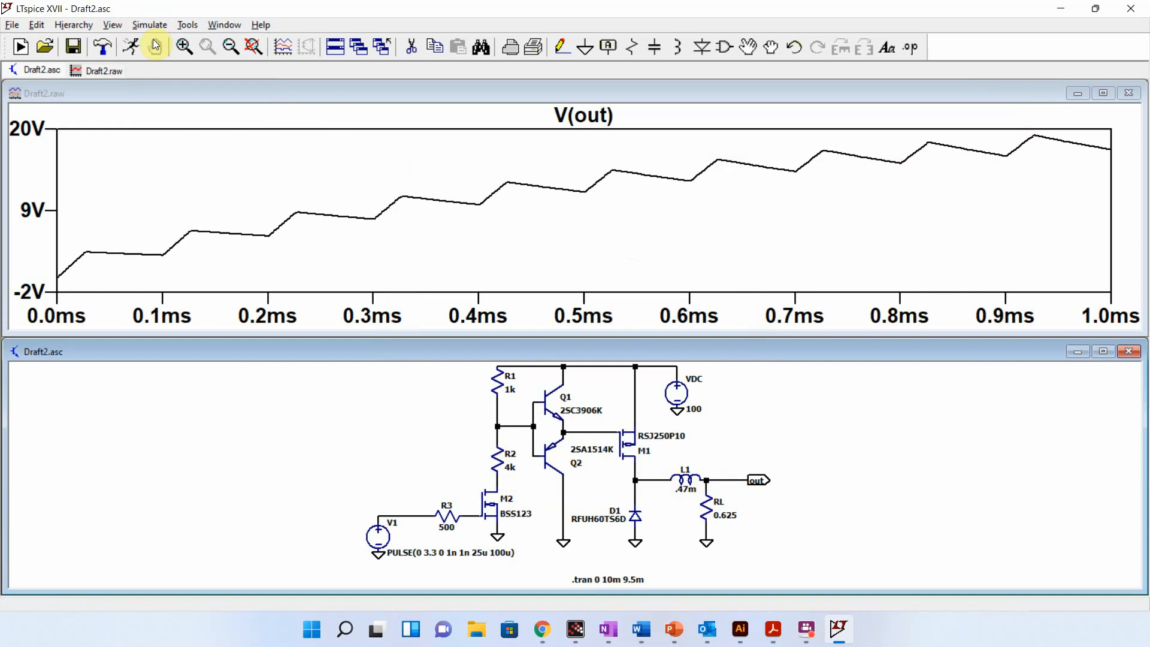
click(131, 48)
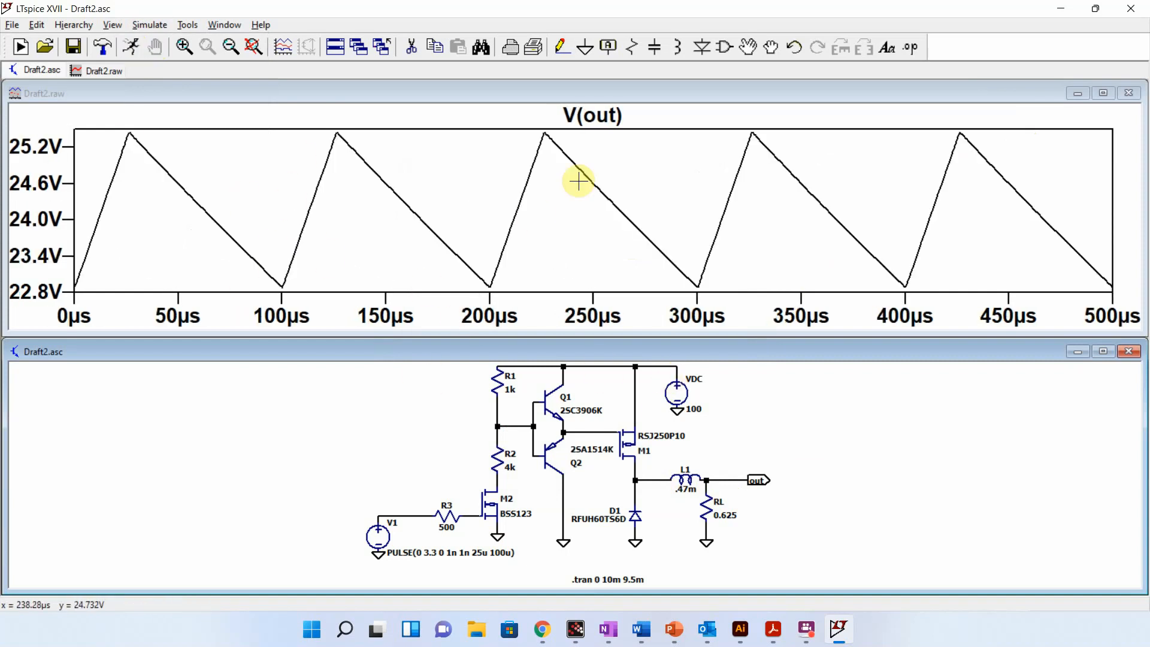
Step: Measure V(out)'s ripple with two cursors, on the peak near 226 µs and the valley near 300 µs, with the readout clear of the circuit
click(614, 114)
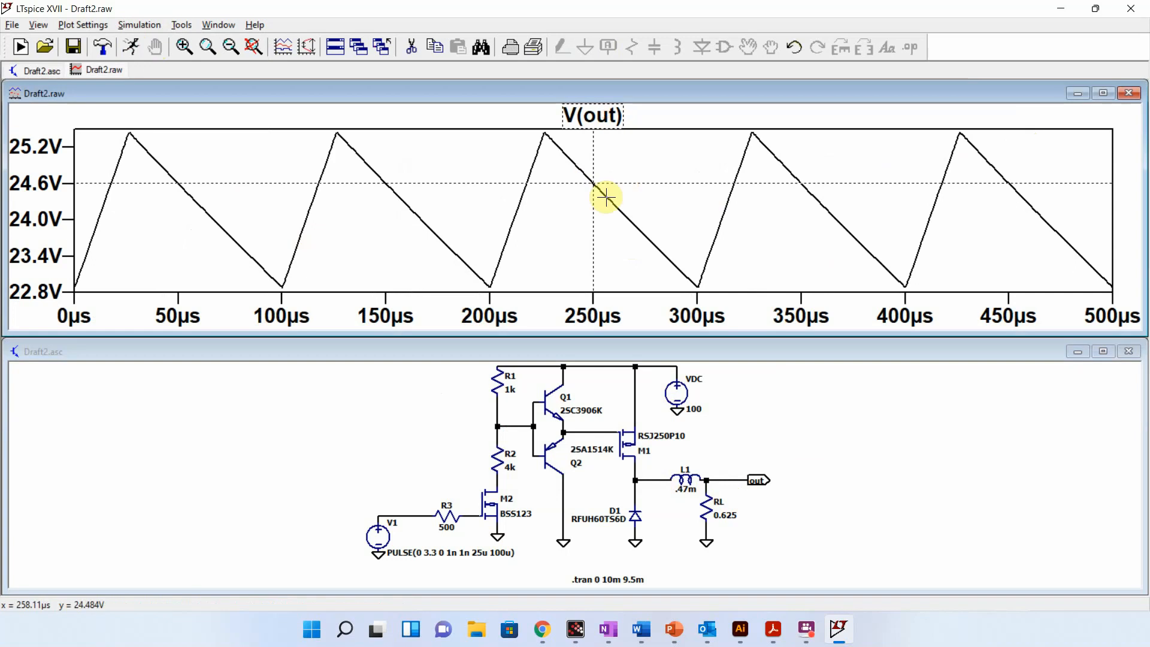
mouse_move(593, 208)
mouse_down()
mouse_move(545, 190)
mouse_move(696, 270)
mouse_up()
click(607, 118)
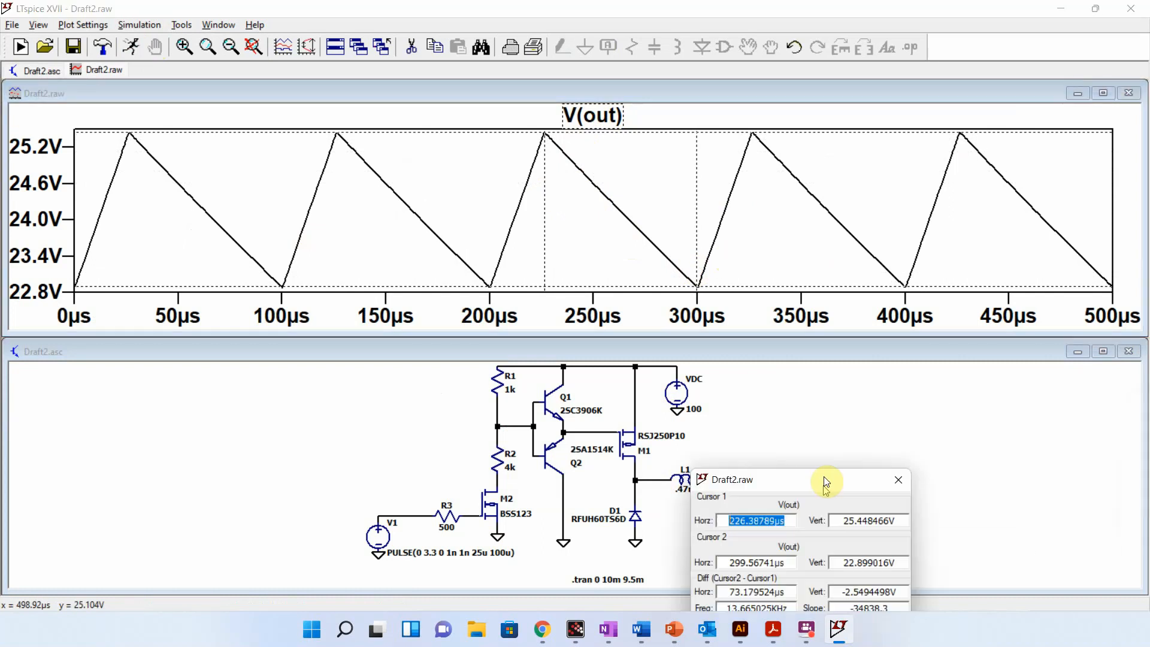
drag(823, 479, 956, 349)
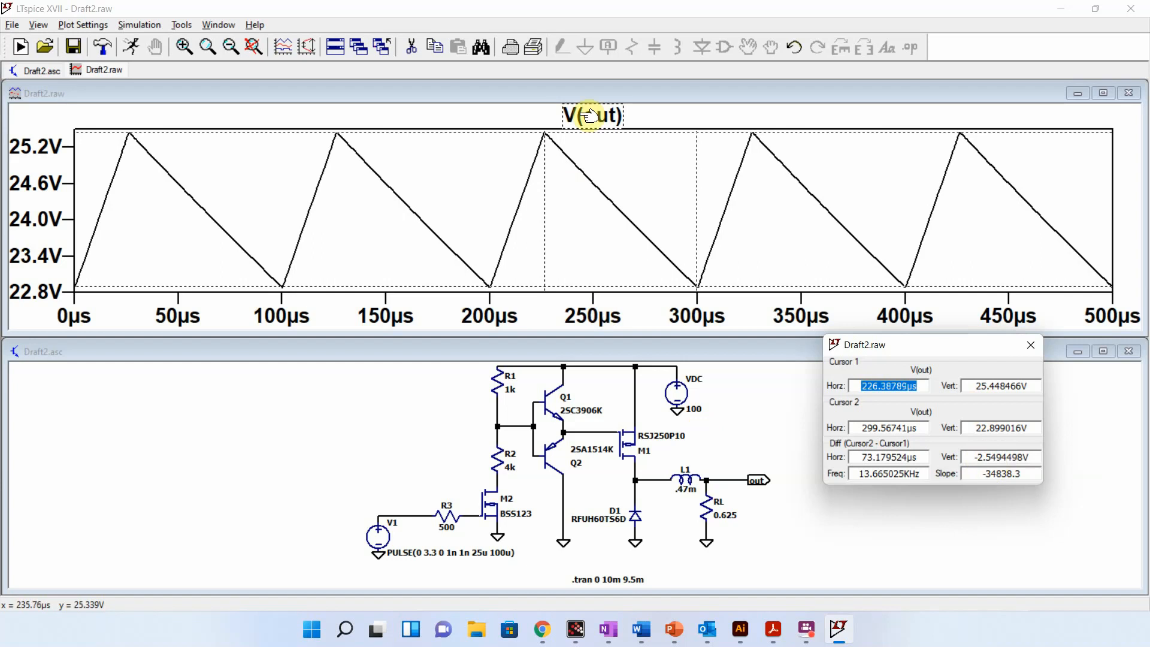
Step: Check the average and RMS values of V(out) over the plotted interval
click(655, 84)
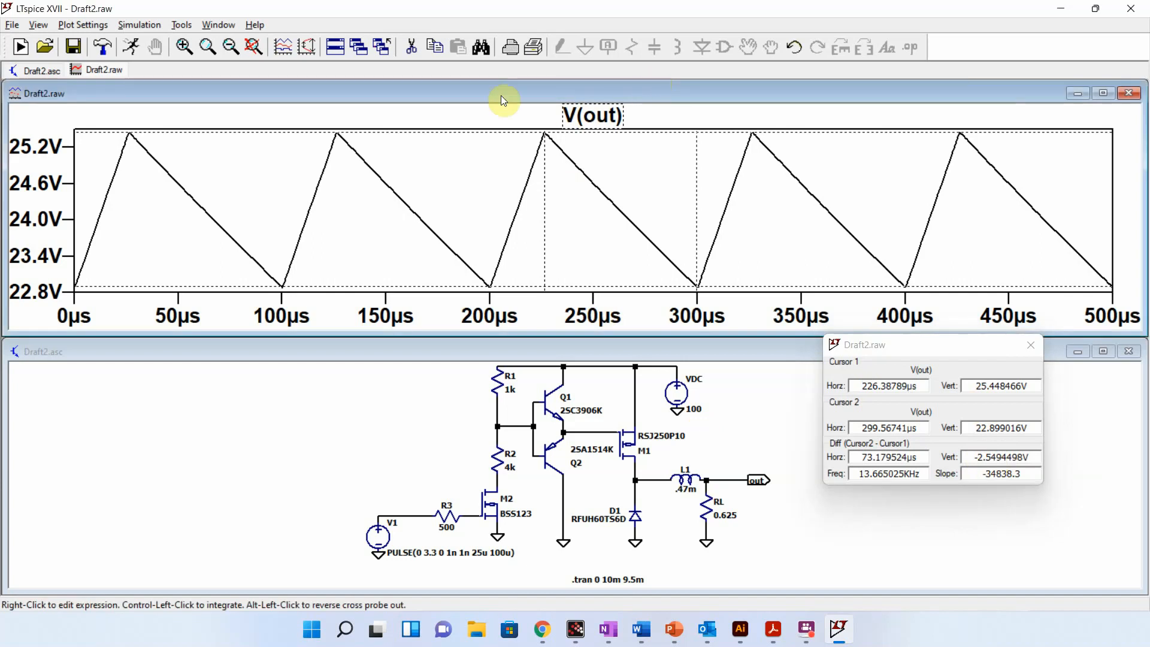
ctrl+click(628, 114)
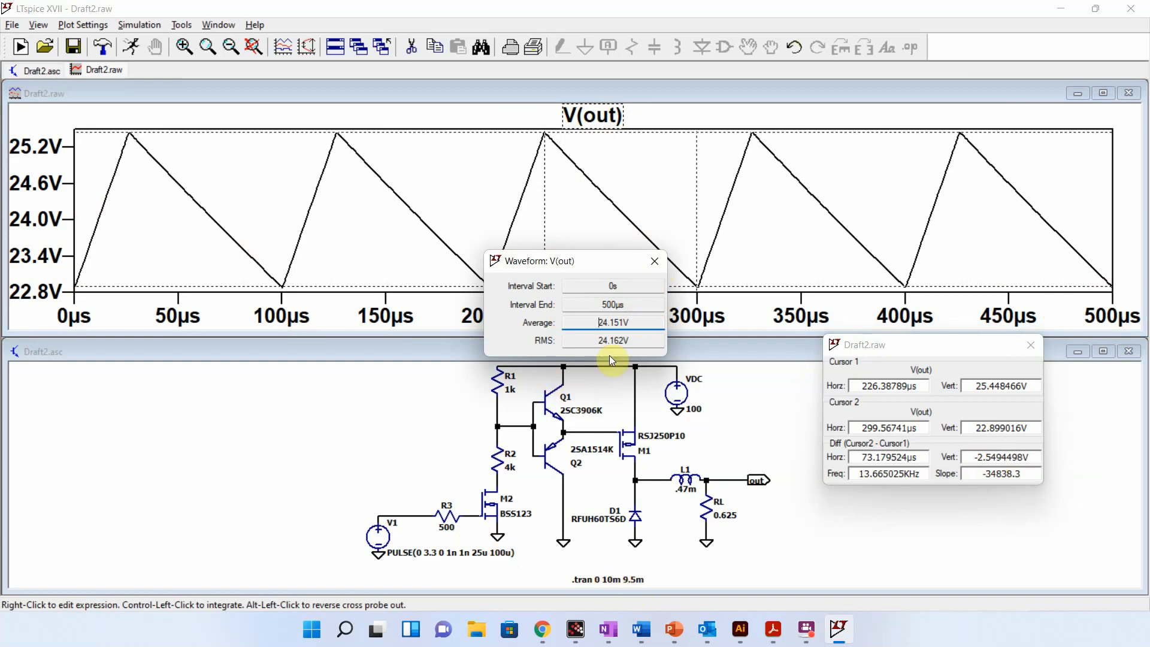
click(655, 261)
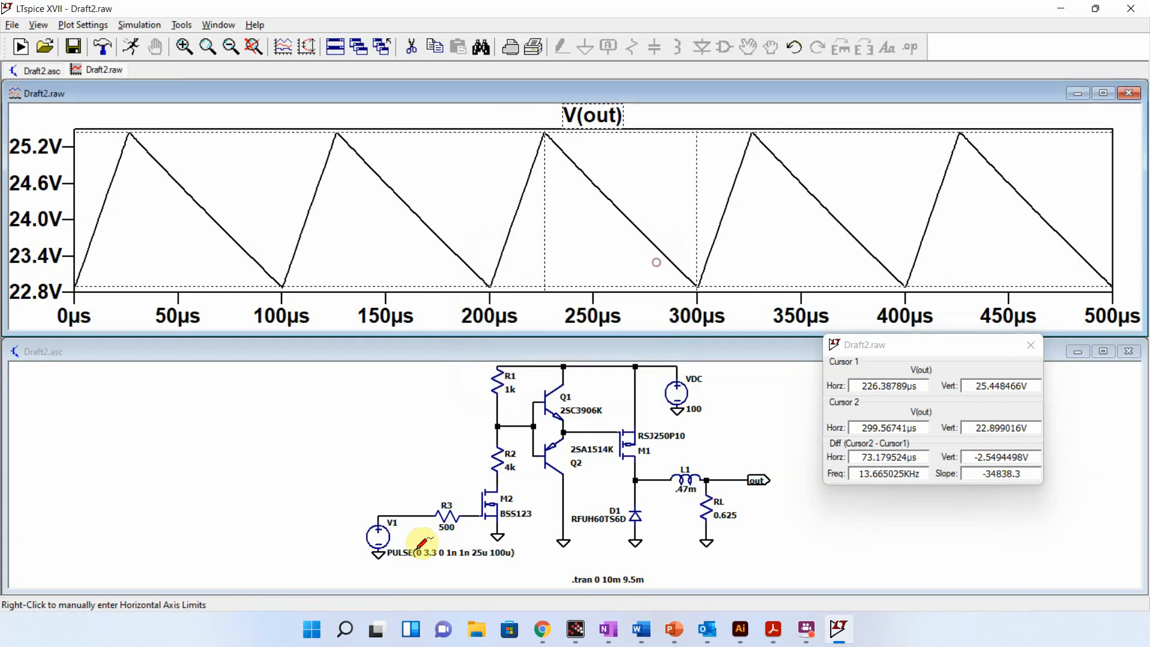
Step: Set the on-time of pulse source V1 to 26u
right_click(390, 530)
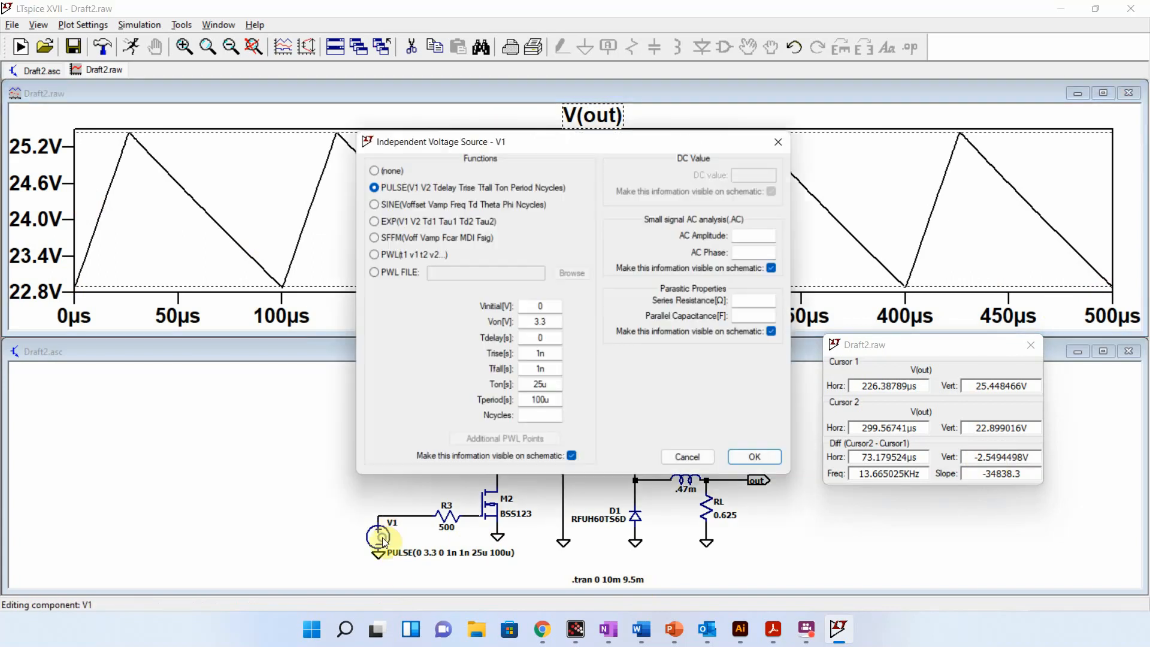
click(540, 386)
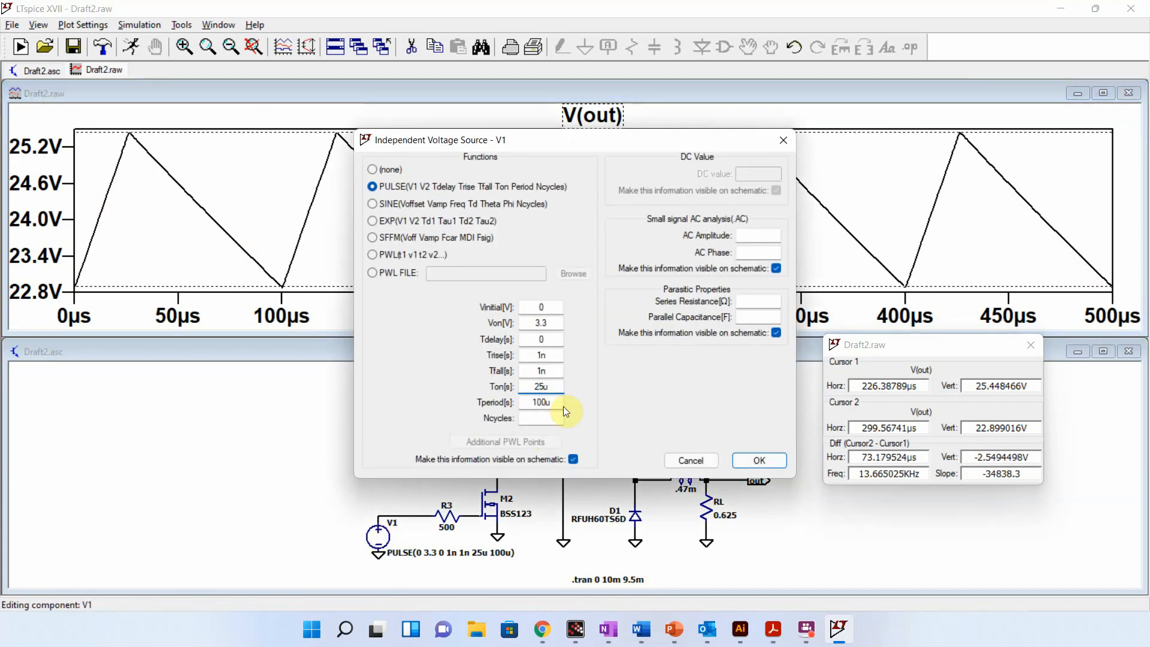
key(BackSpace)
text(6)
key(Return)
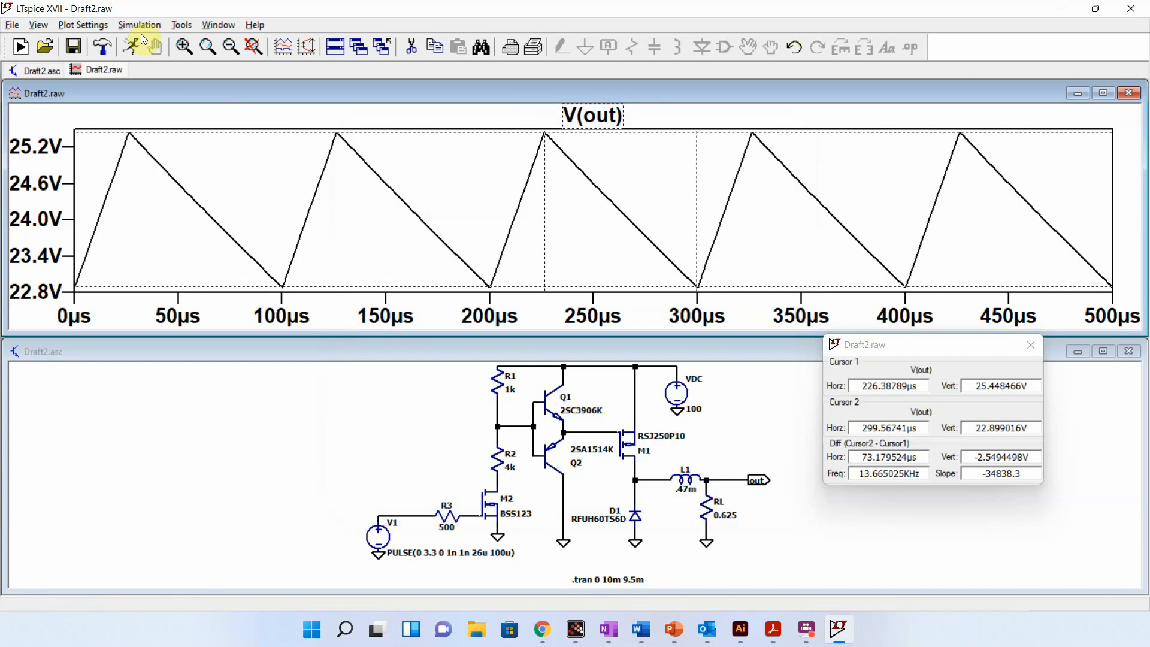
Step: Rerun the simulation and check V(out)'s average and RMS values again
click(131, 48)
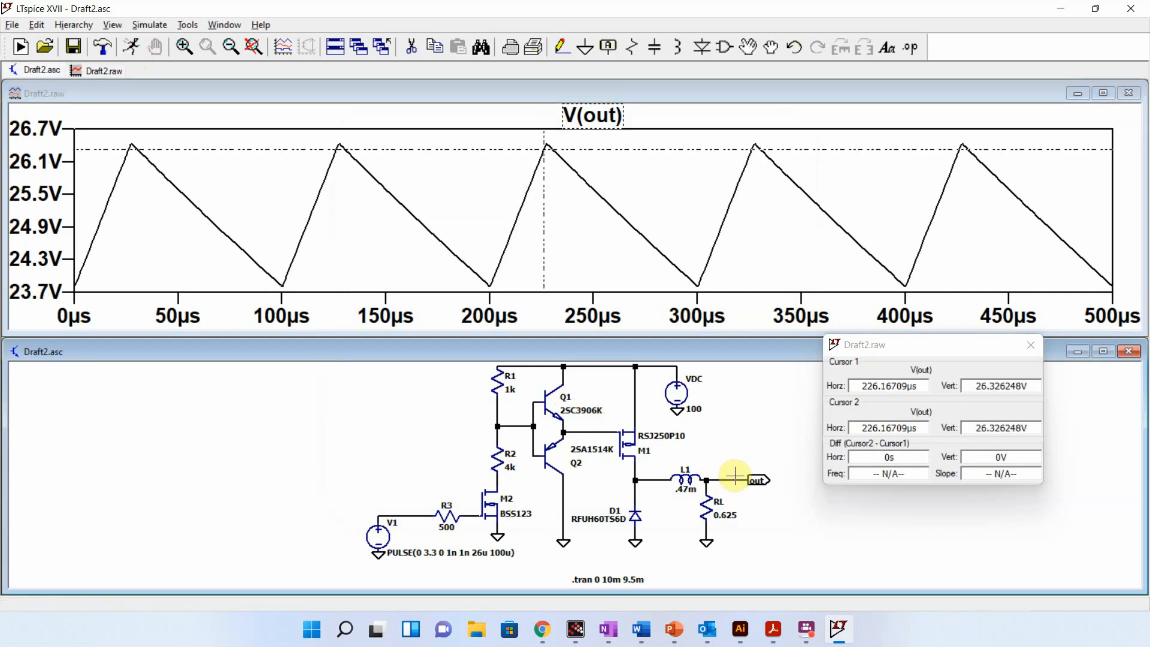
ctrl+click(602, 116)
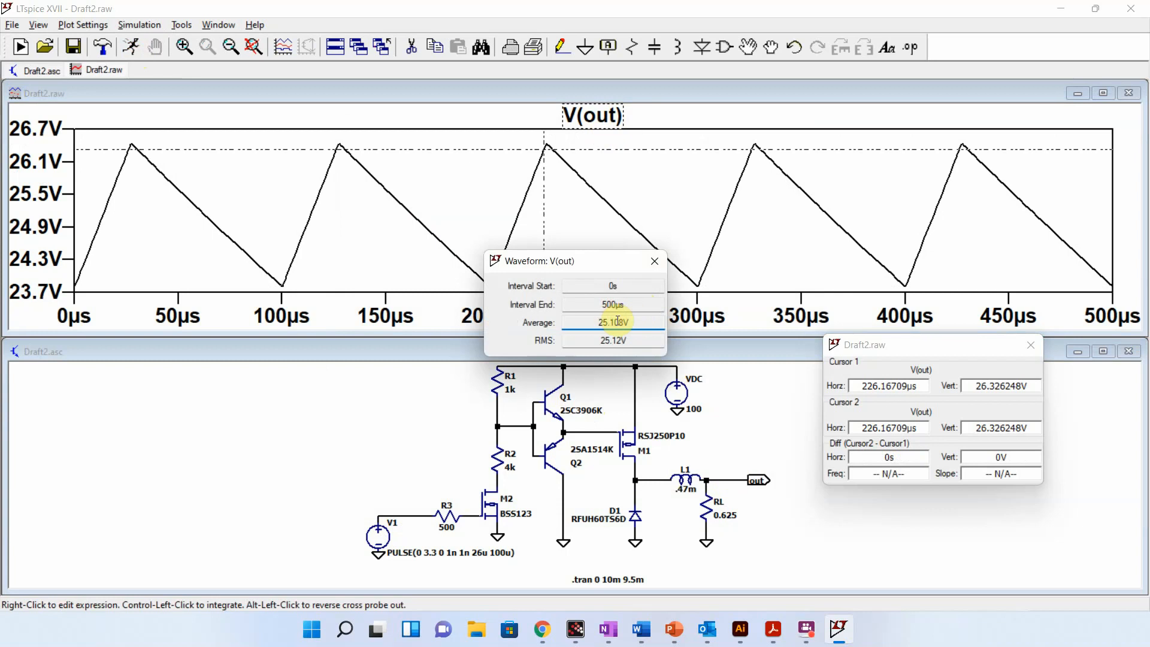
click(656, 260)
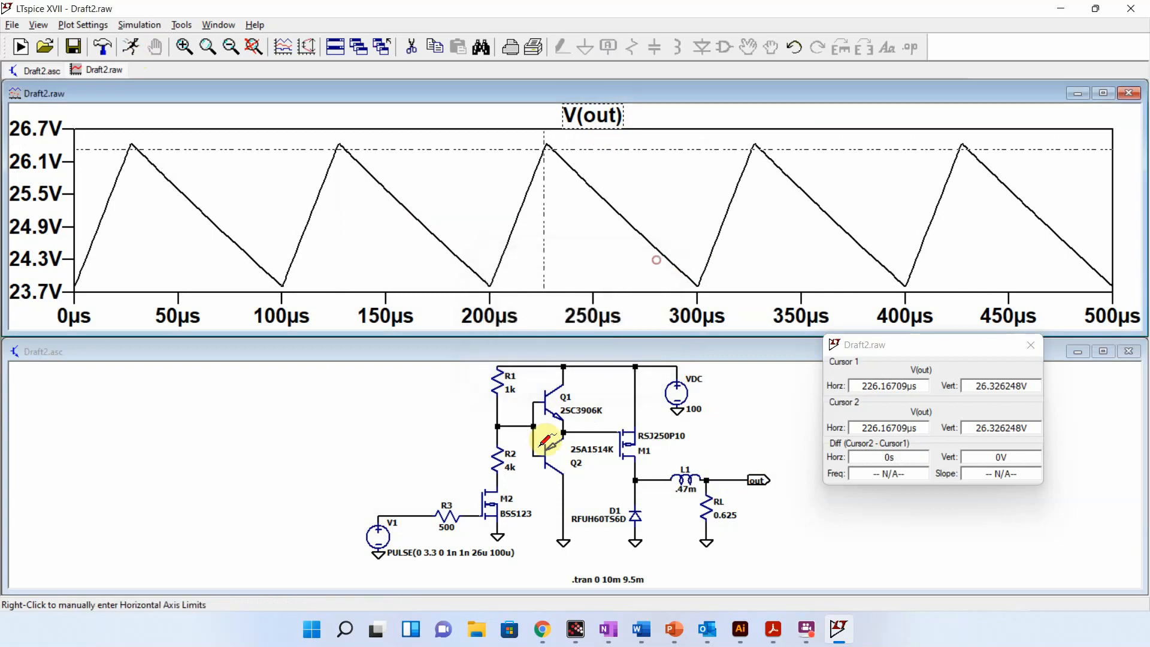
Step: Plot the gate current of MOSFET M1
click(451, 465)
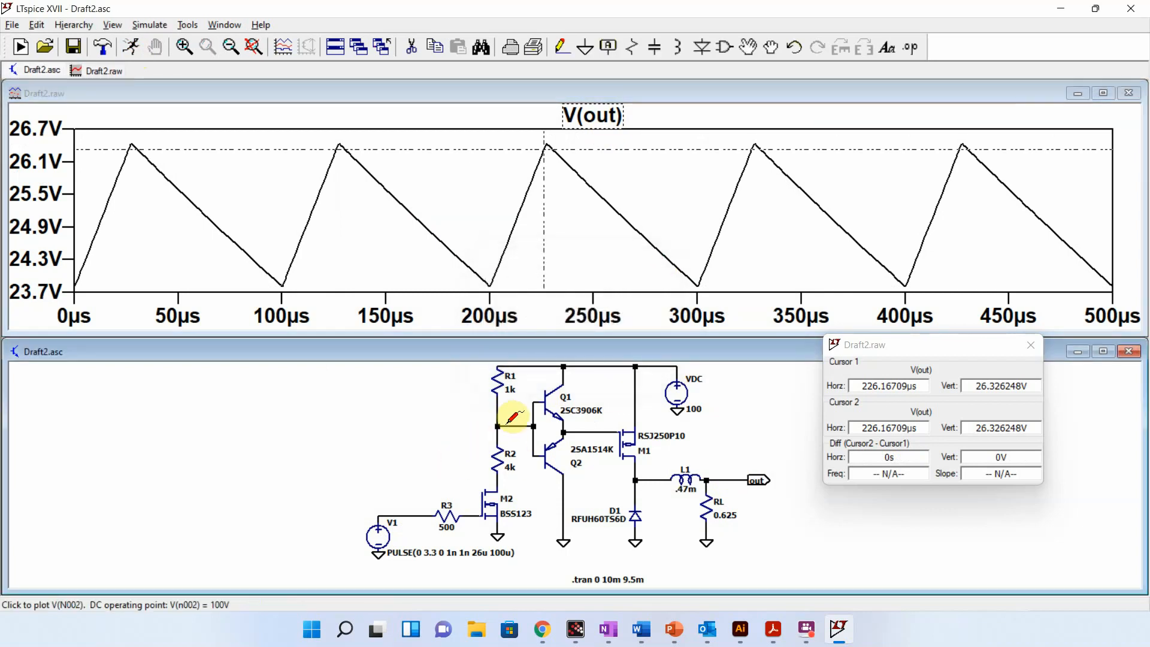
click(620, 430)
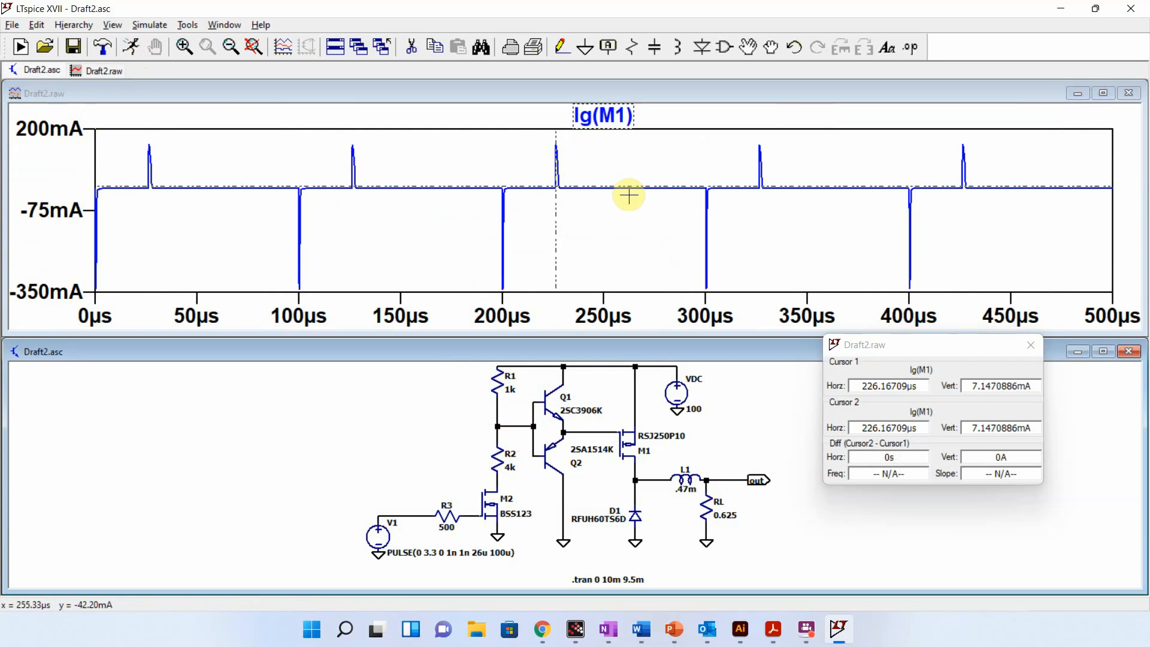
Step: Delete the wires joining the Q1/Q2 emitters to M1's gate and the R1–R2 node to the transistor bases
click(409, 51)
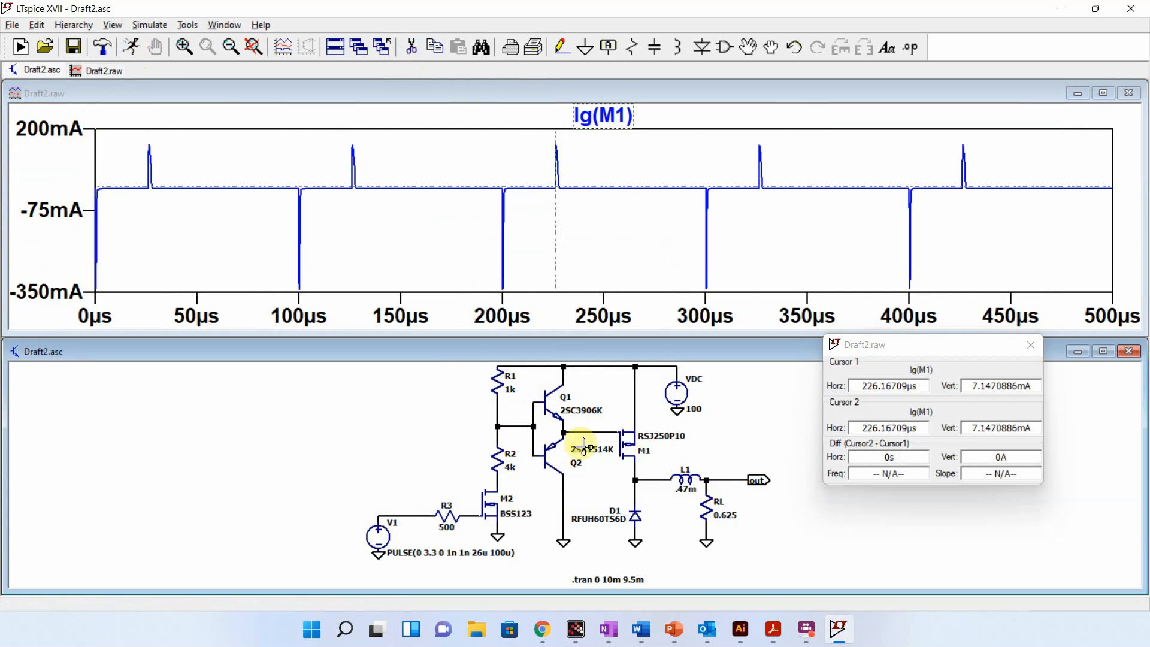
click(576, 431)
click(520, 427)
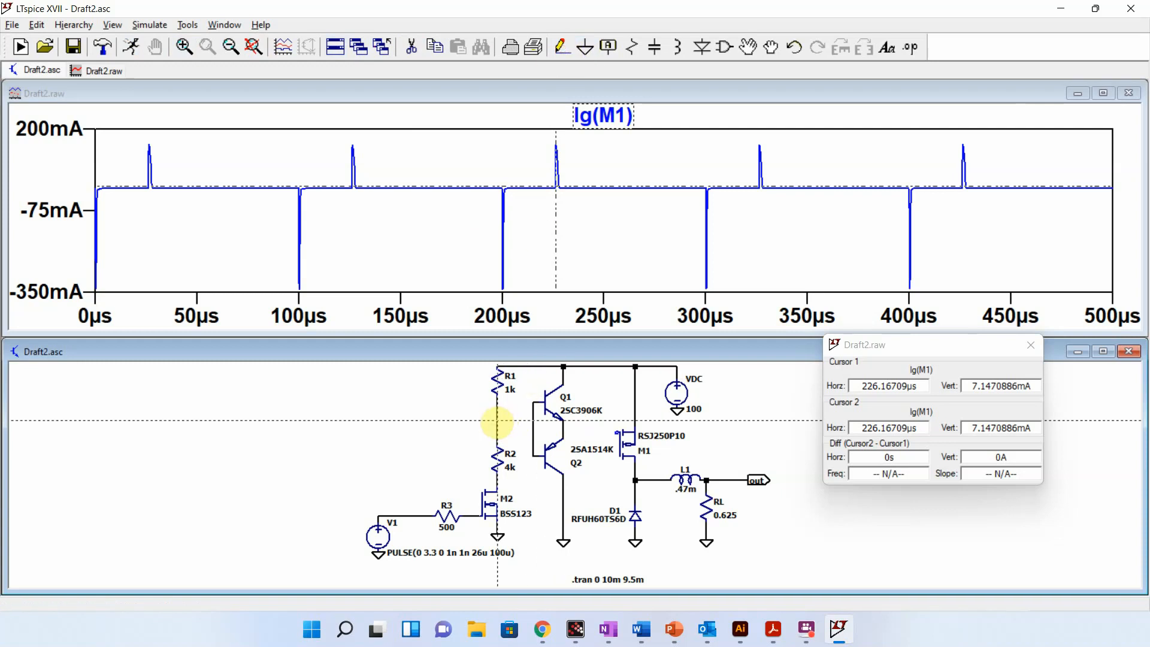
Step: Wire the R1–R2 node straight across the Q1/Q2 pair to M1's gate
click(497, 421)
click(603, 422)
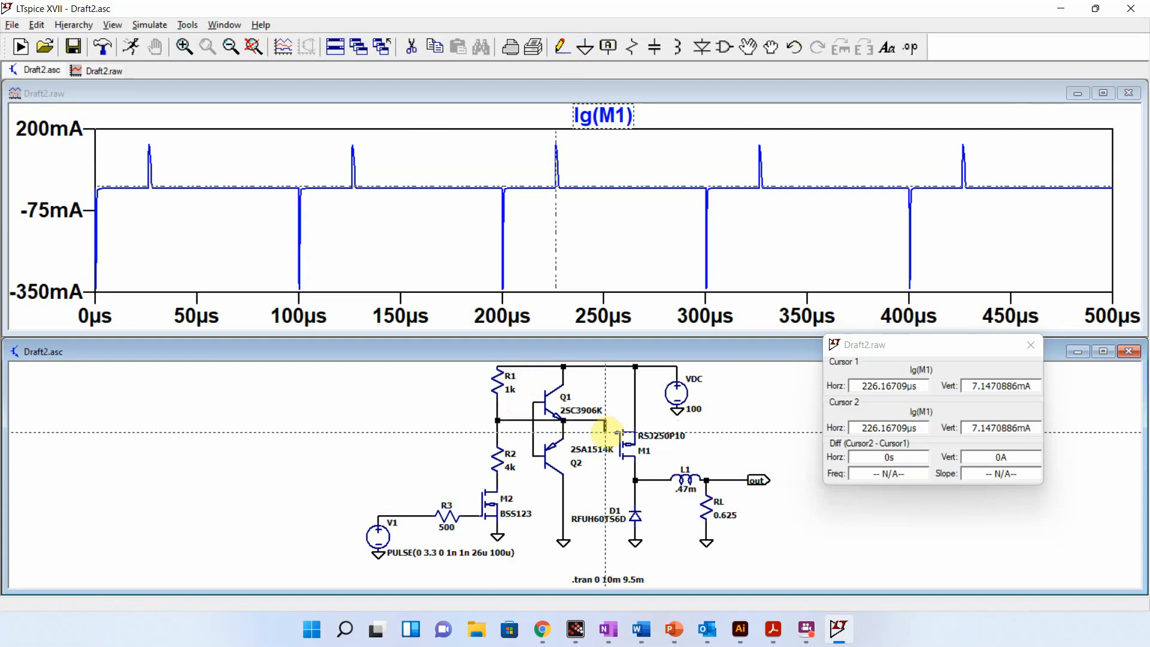
click(619, 431)
key(Escape)
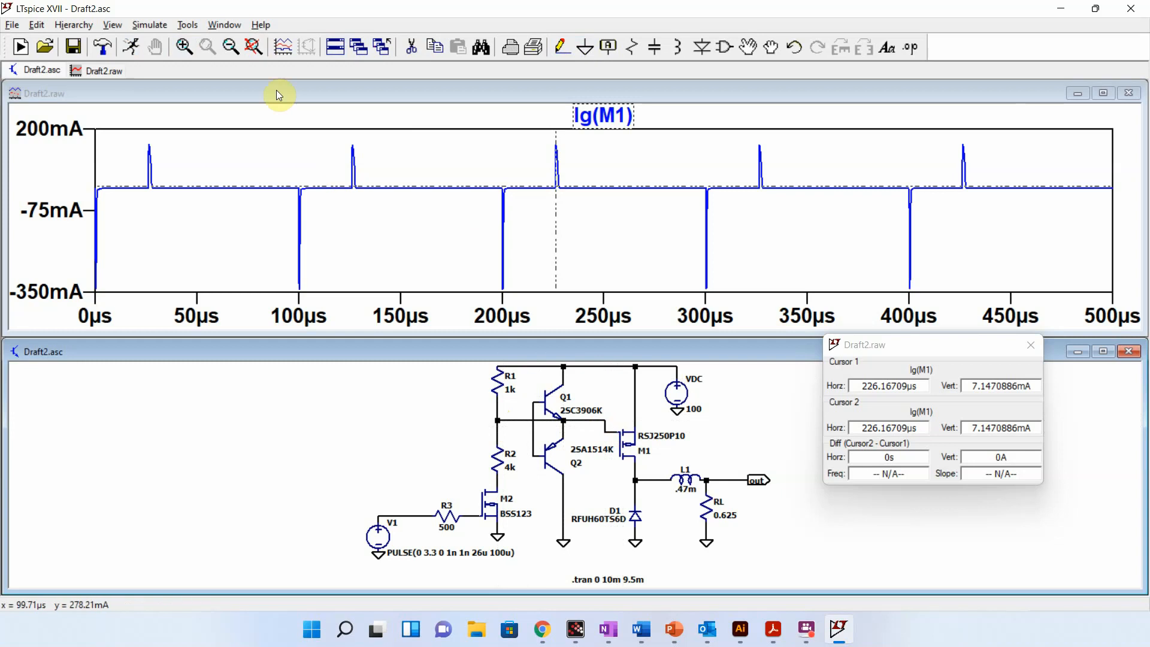
Step: Delete the horizontal wire sections between the R1–R2 node, the Q1/Q2 emitters and the stub at M1's gate
click(412, 48)
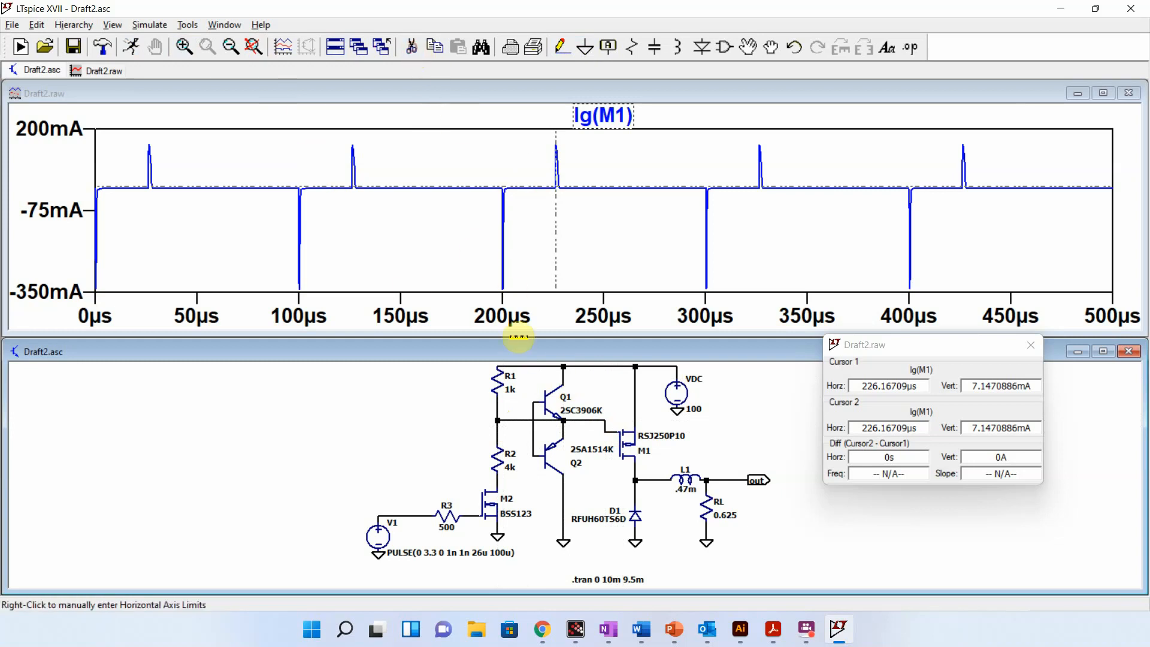
click(520, 416)
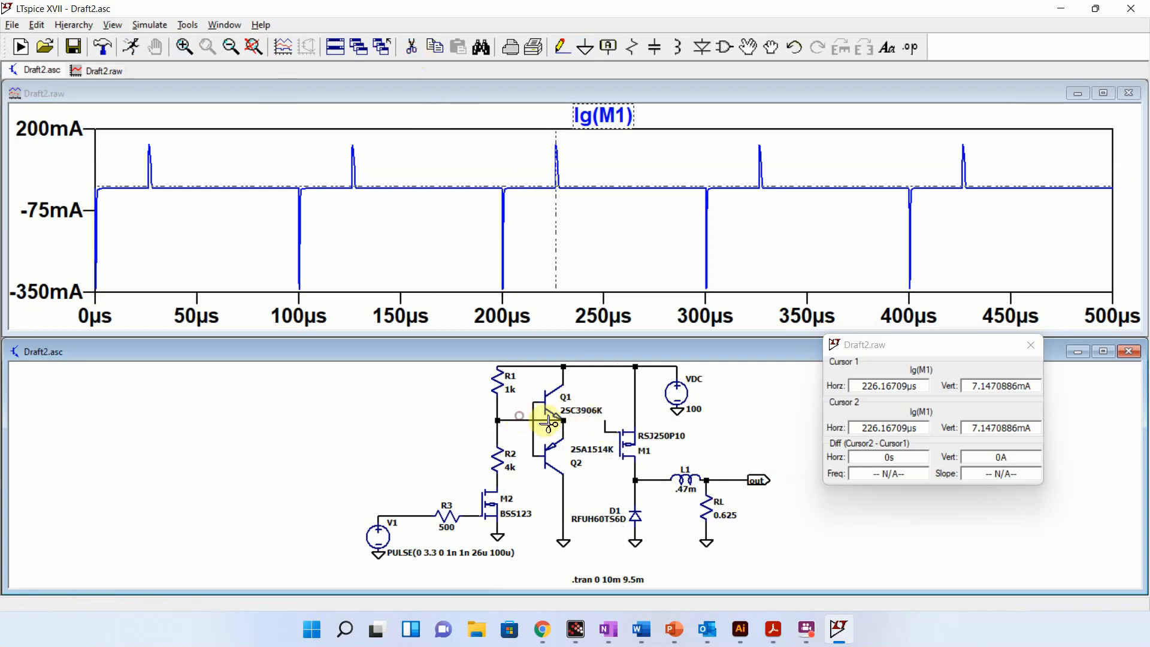
click(547, 421)
right_click(511, 427)
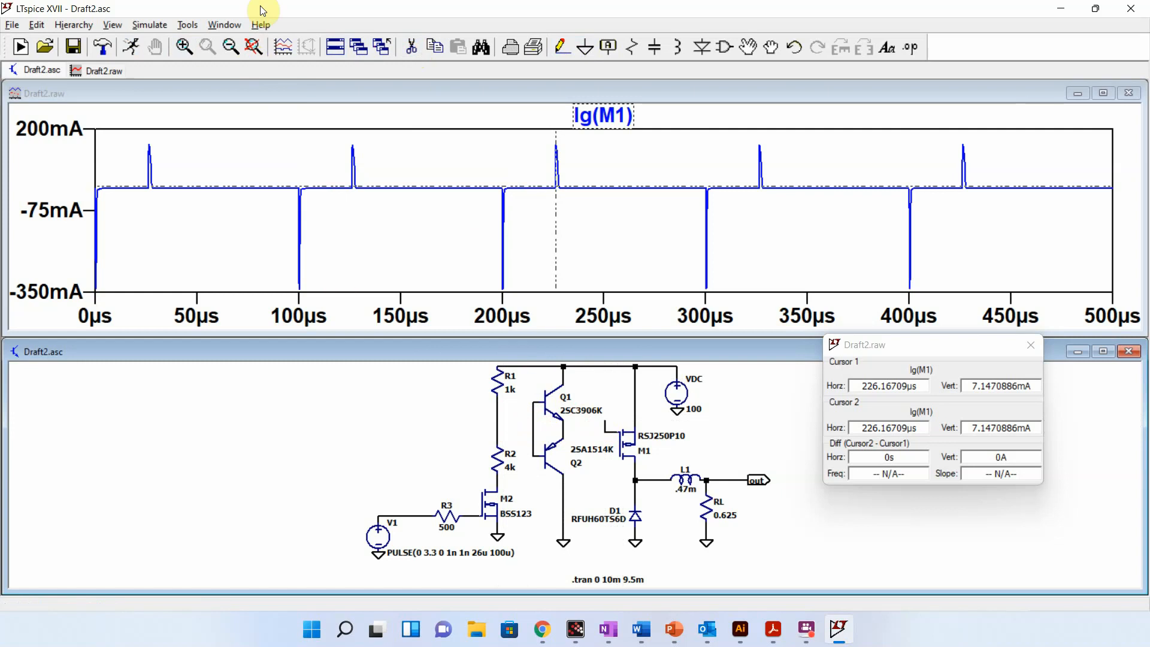
Step: Route a wire from the R1–R2 node below Q2 and up to M1's gate, bypassing the transistor buffer, and rerun the simulation
click(560, 48)
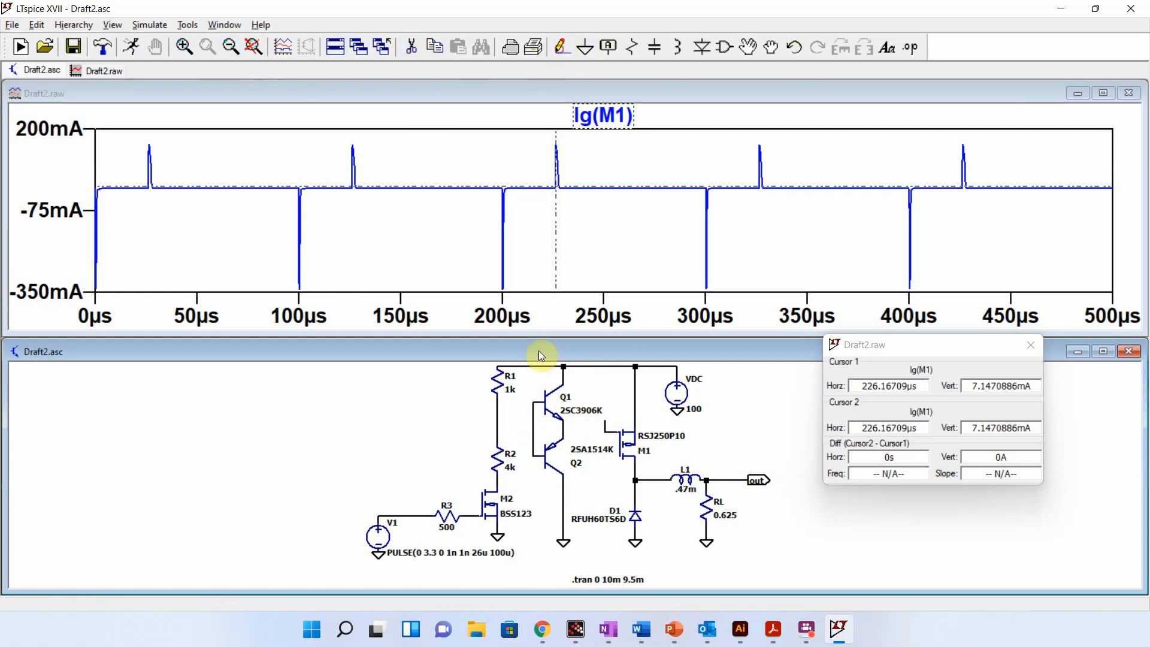
click(498, 427)
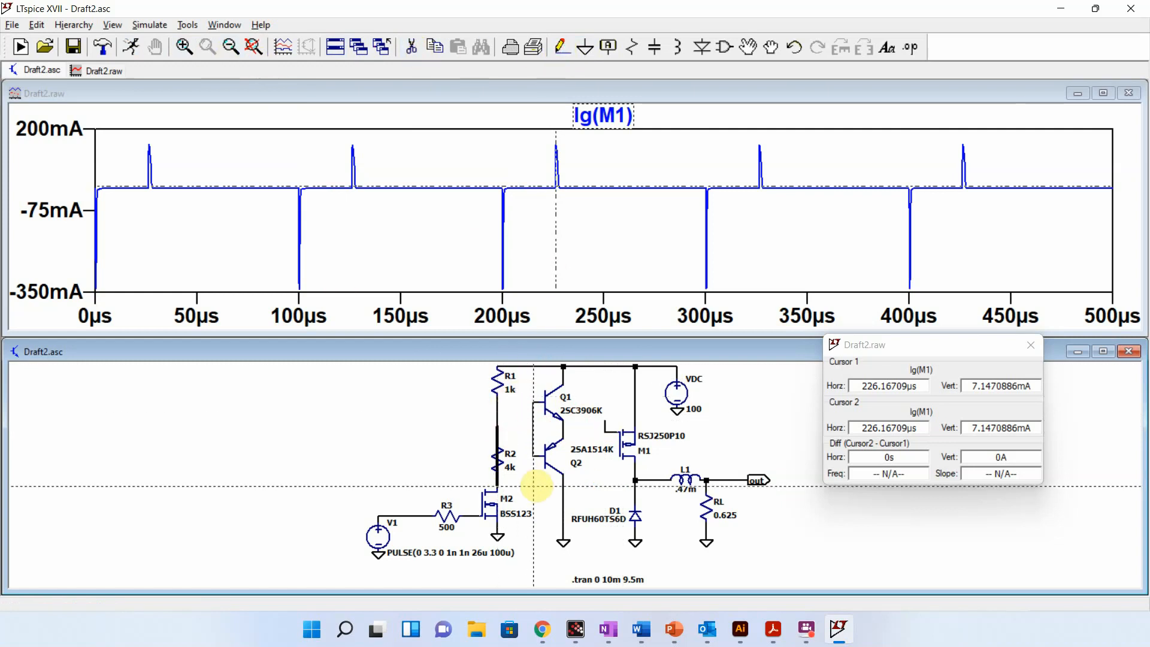
click(515, 426)
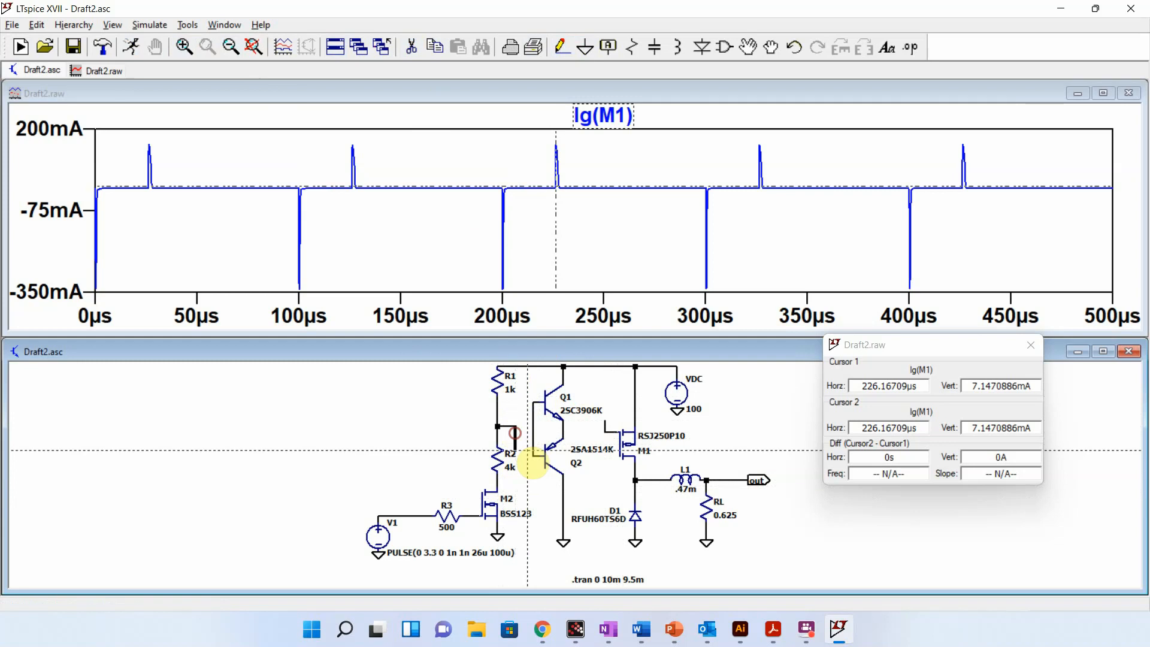
click(605, 486)
click(603, 432)
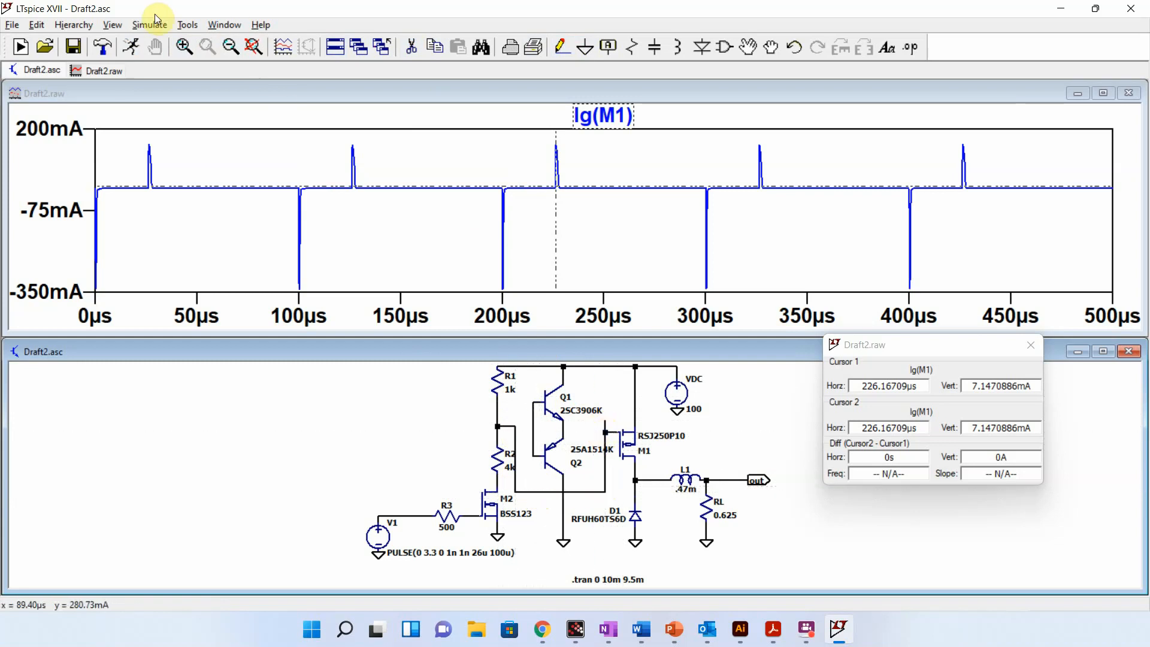
click(132, 52)
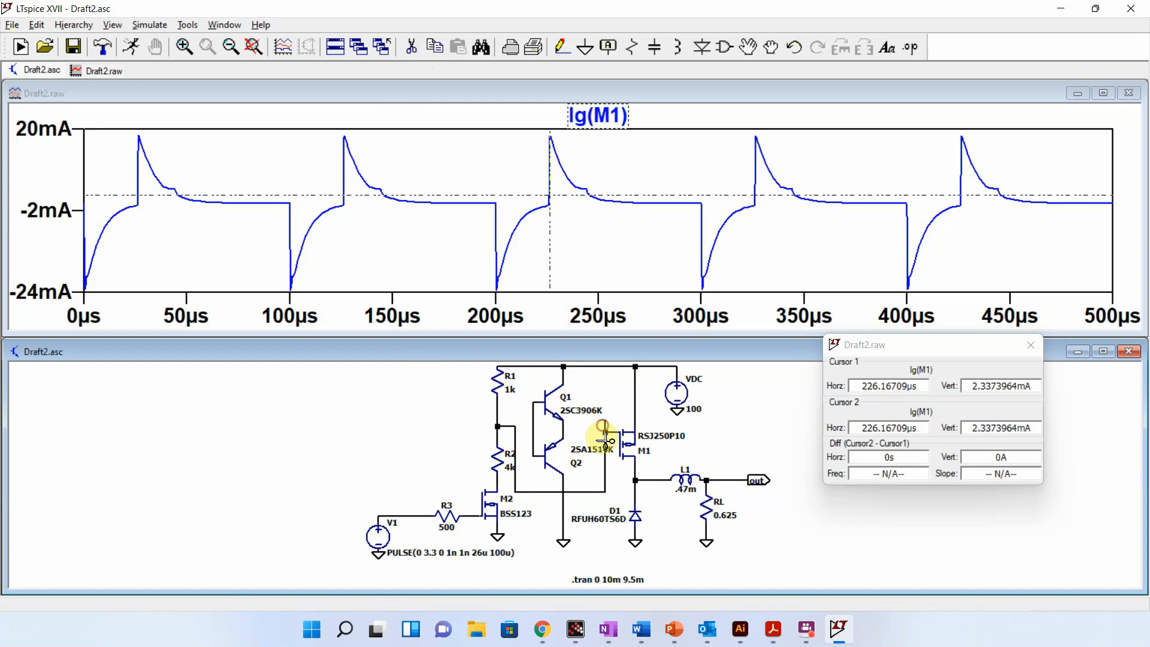
Step: Delete the bypass wire running from the R1–R2 node below Q2 and up to M1's gate
click(604, 463)
click(584, 491)
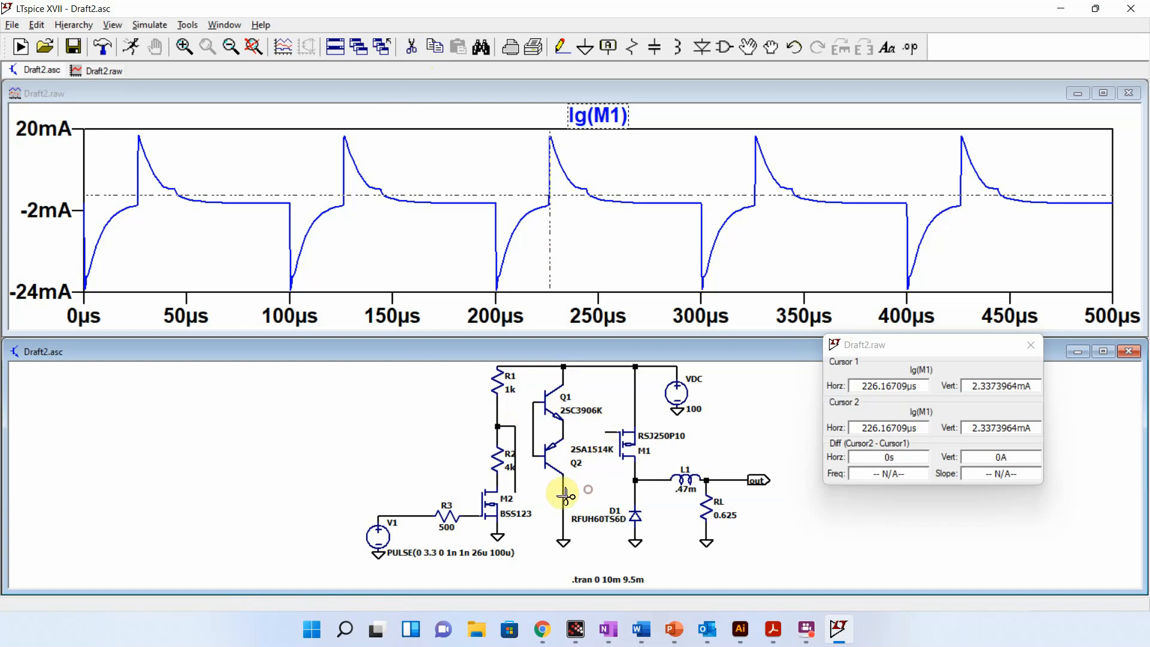
click(515, 443)
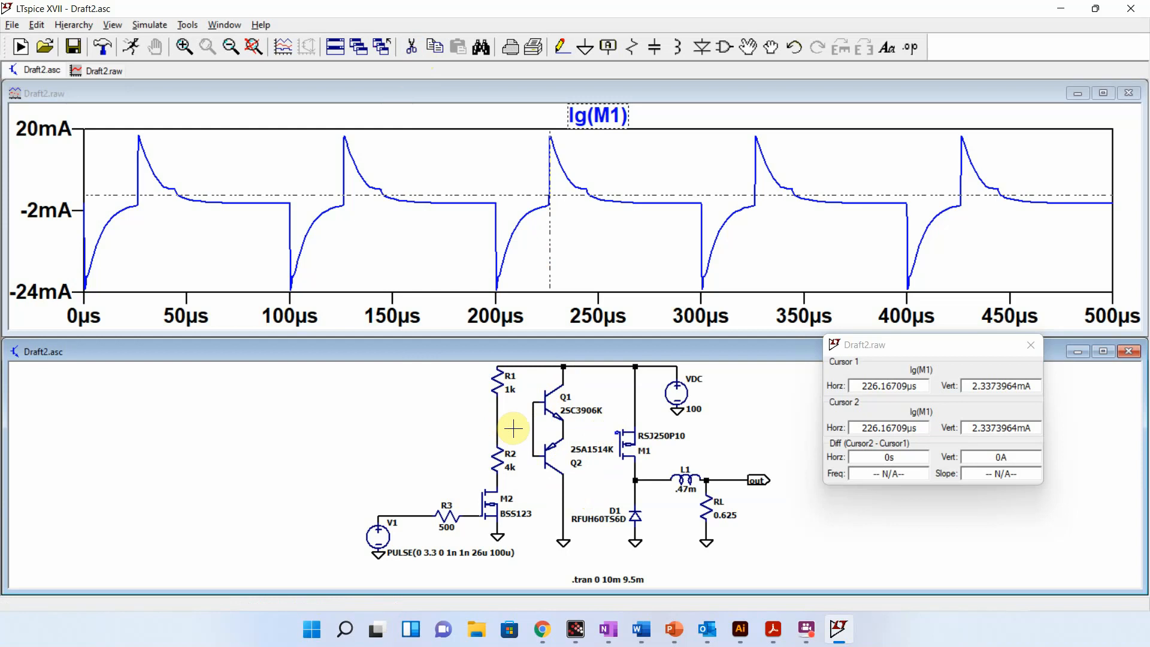
Step: Wire the Q1/Q2 emitters to M1's gate and the R1–R2 node to the transistor bases, and rerun the simulation
key(F3)
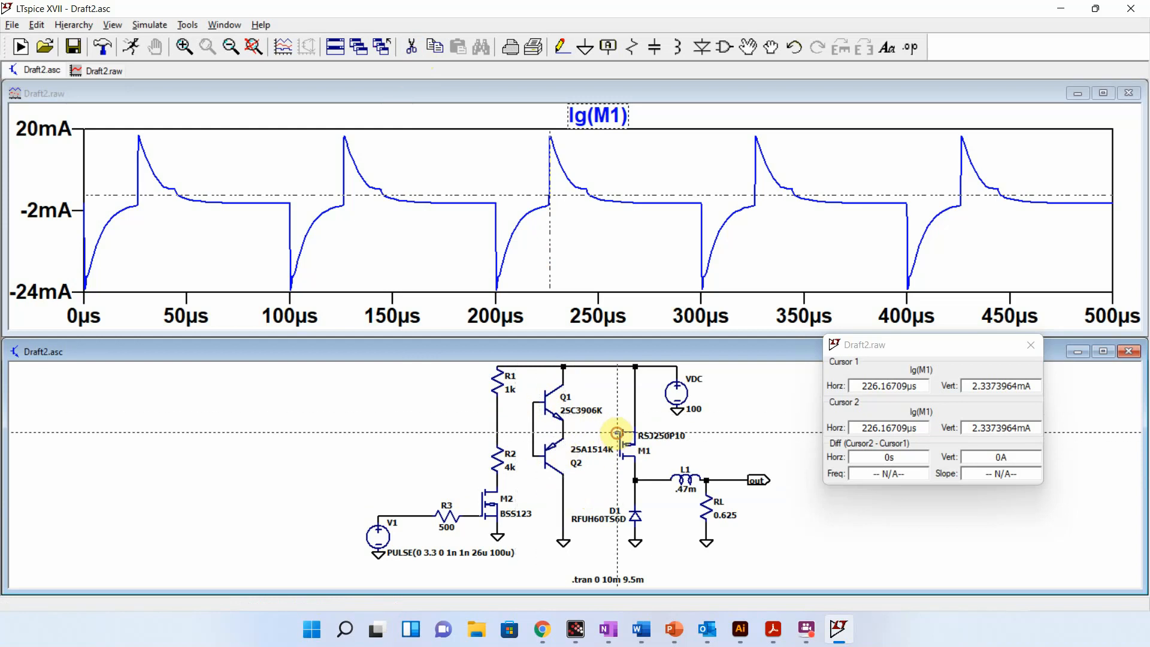
click(617, 432)
click(563, 432)
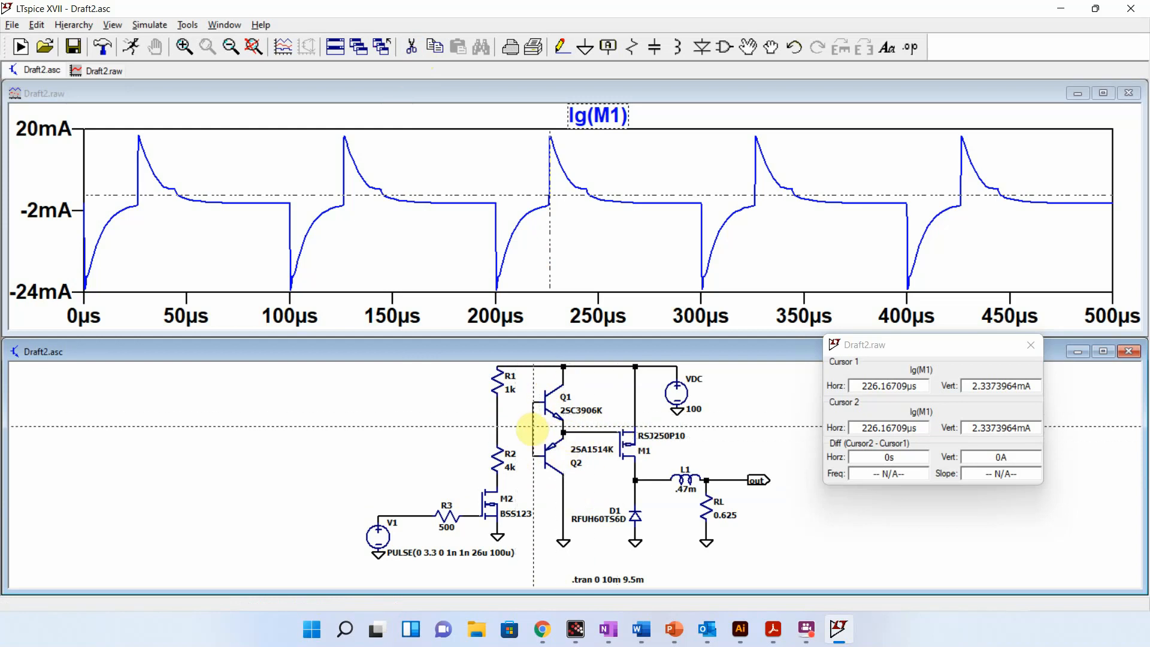
click(533, 428)
click(498, 428)
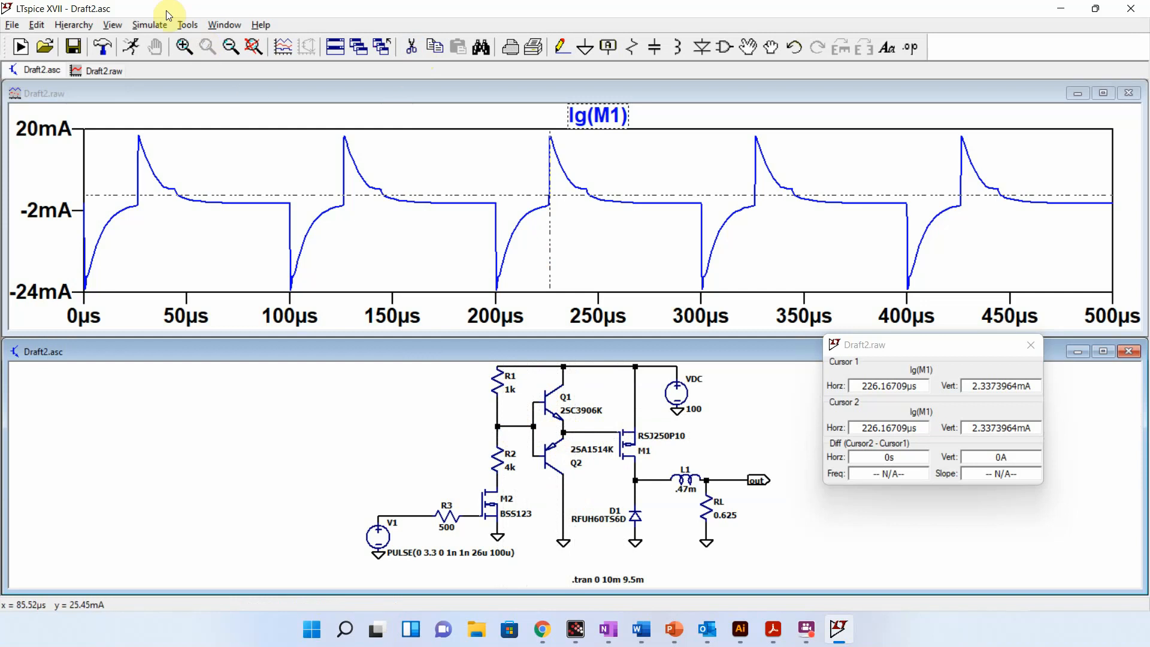
click(128, 44)
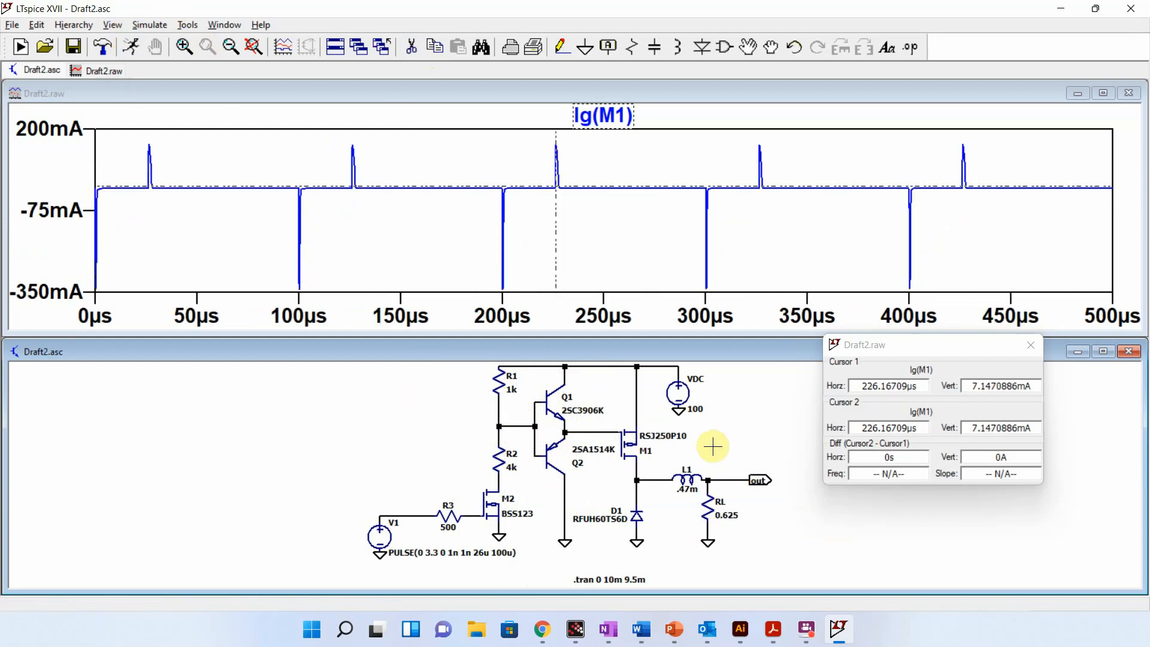
Step: Plot the power dissipated in load resistor RL and read its average over the interval
click(708, 509)
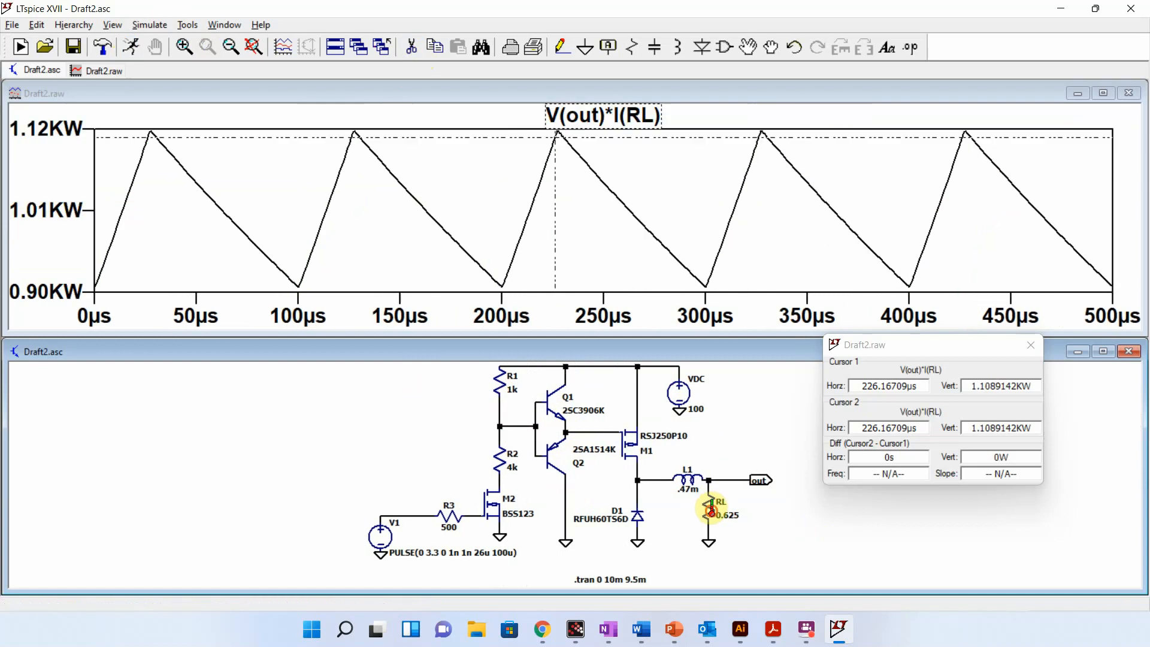
ctrl+click(631, 120)
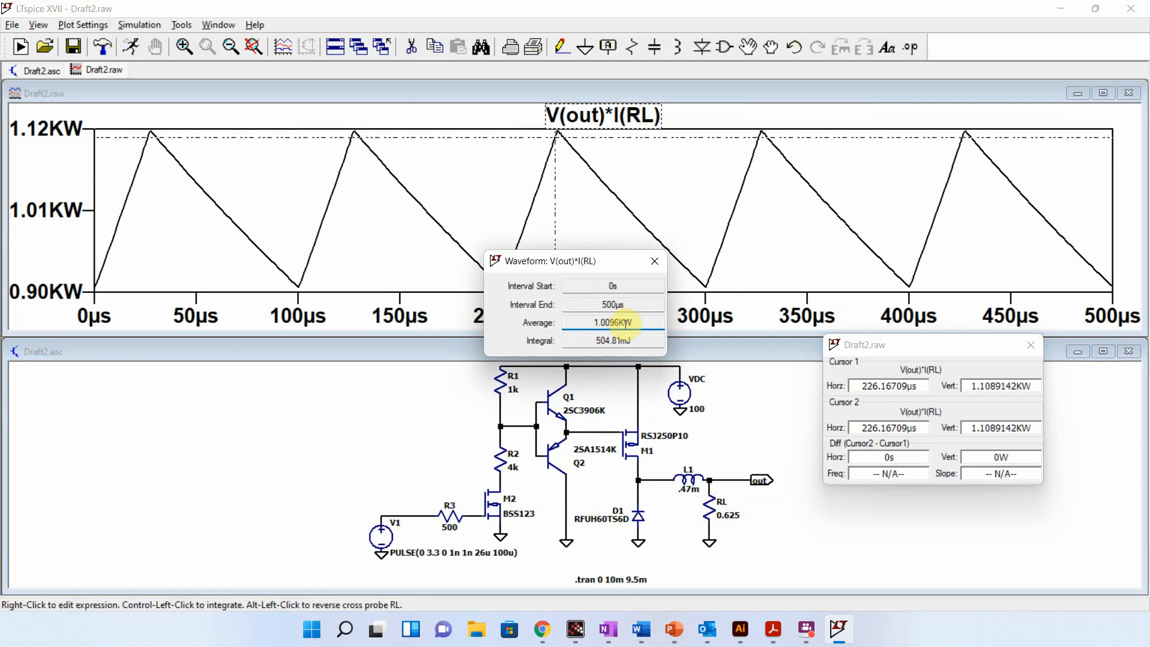
click(655, 261)
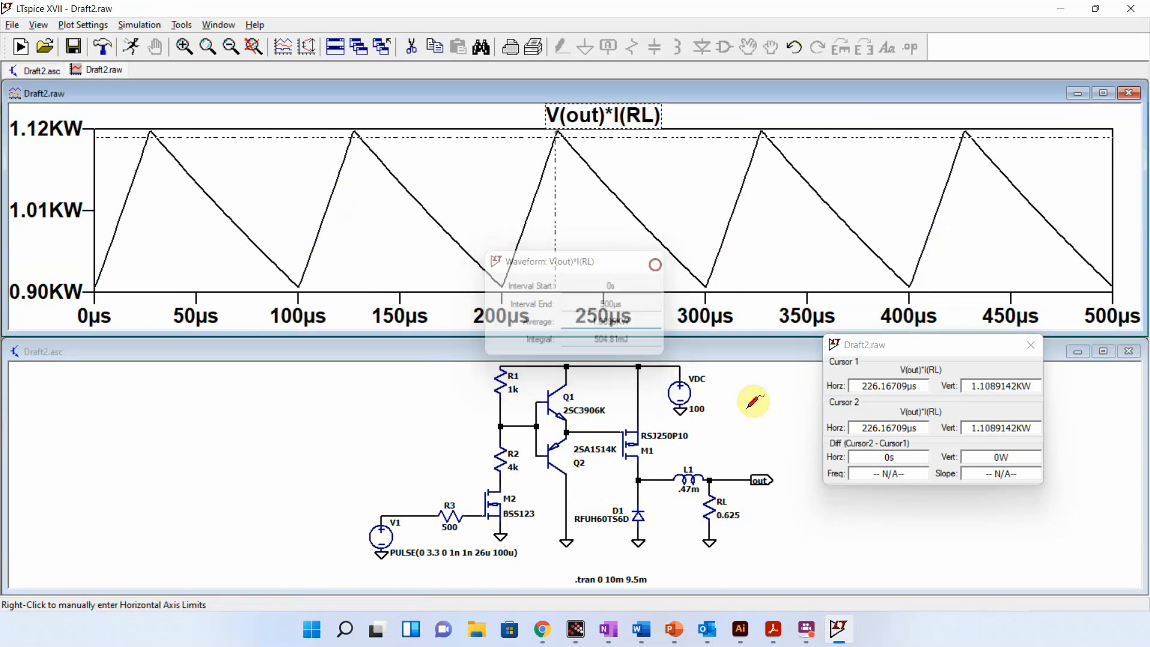
Step: Plot the power delivered by the VDC source and read its average over the interval
click(735, 386)
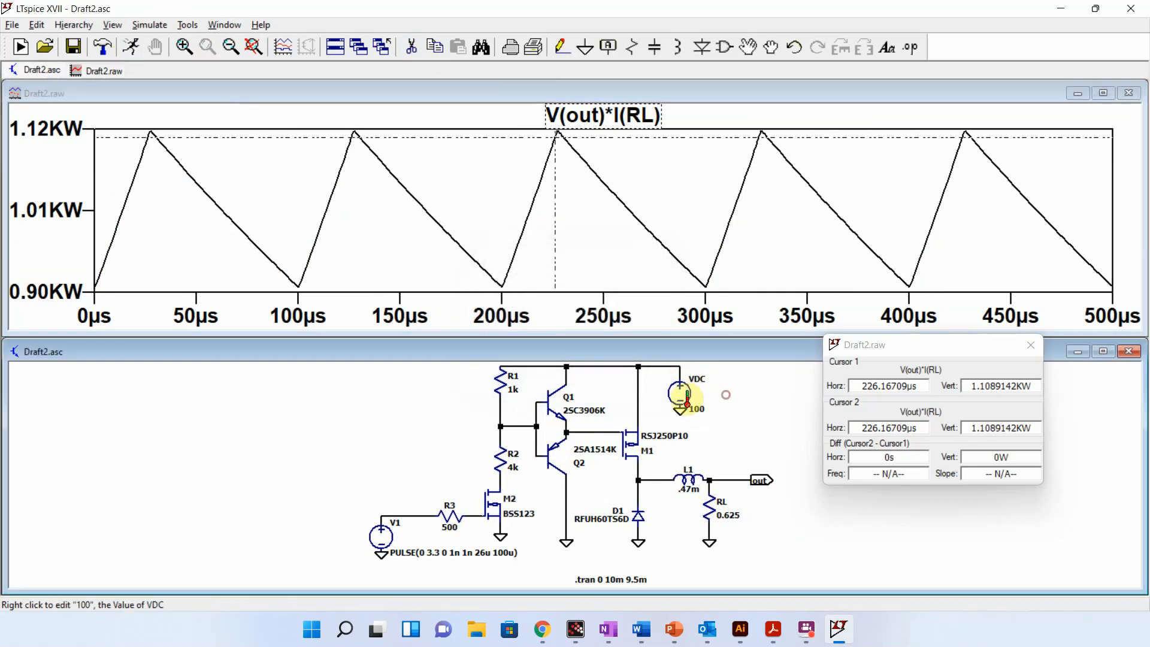
alt+click(684, 392)
ctrl+click(624, 111)
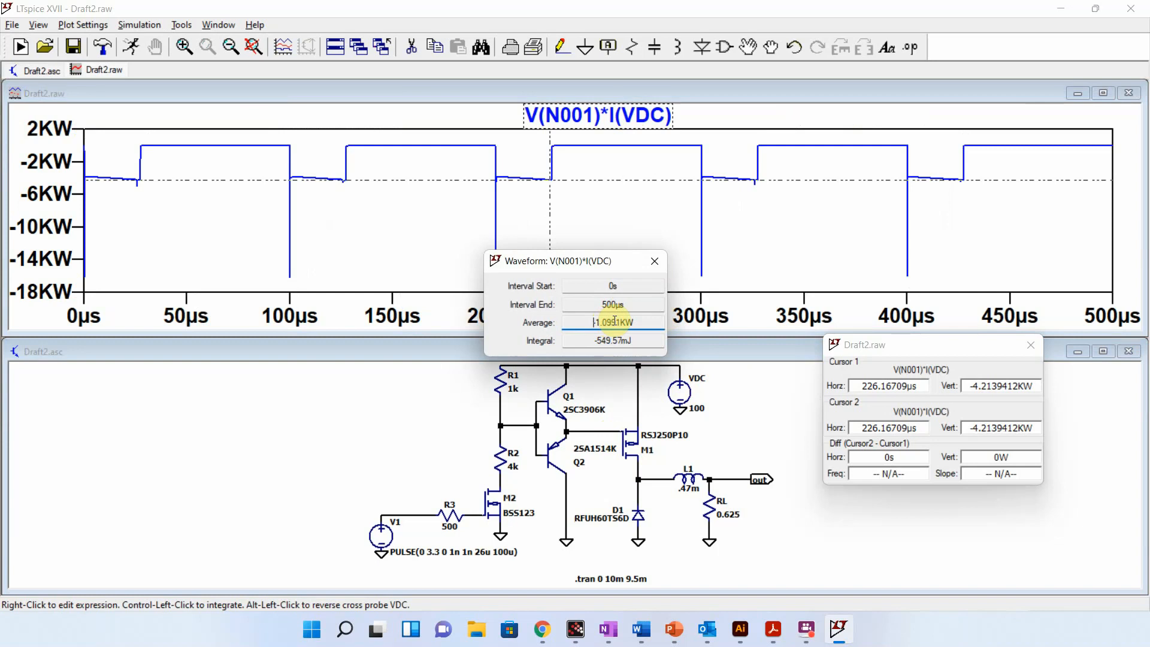
click(660, 260)
Step: Plot the power dissipation of MOSFET M1 and read its average over the interval
click(794, 506)
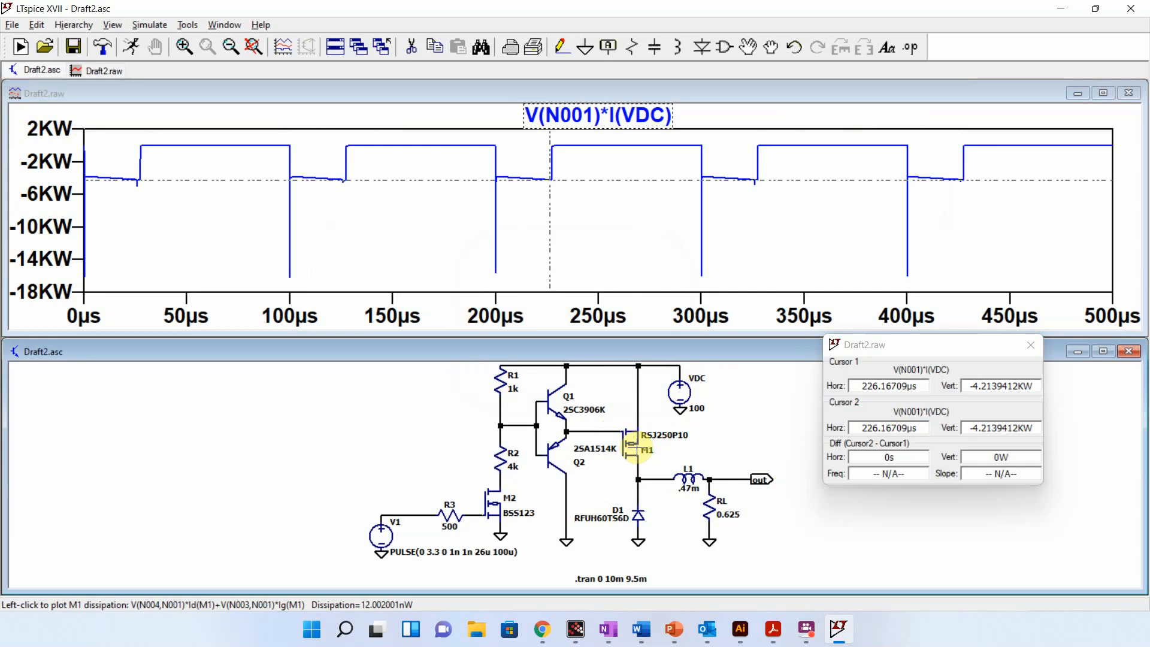
alt+click(635, 446)
ctrl+click(640, 122)
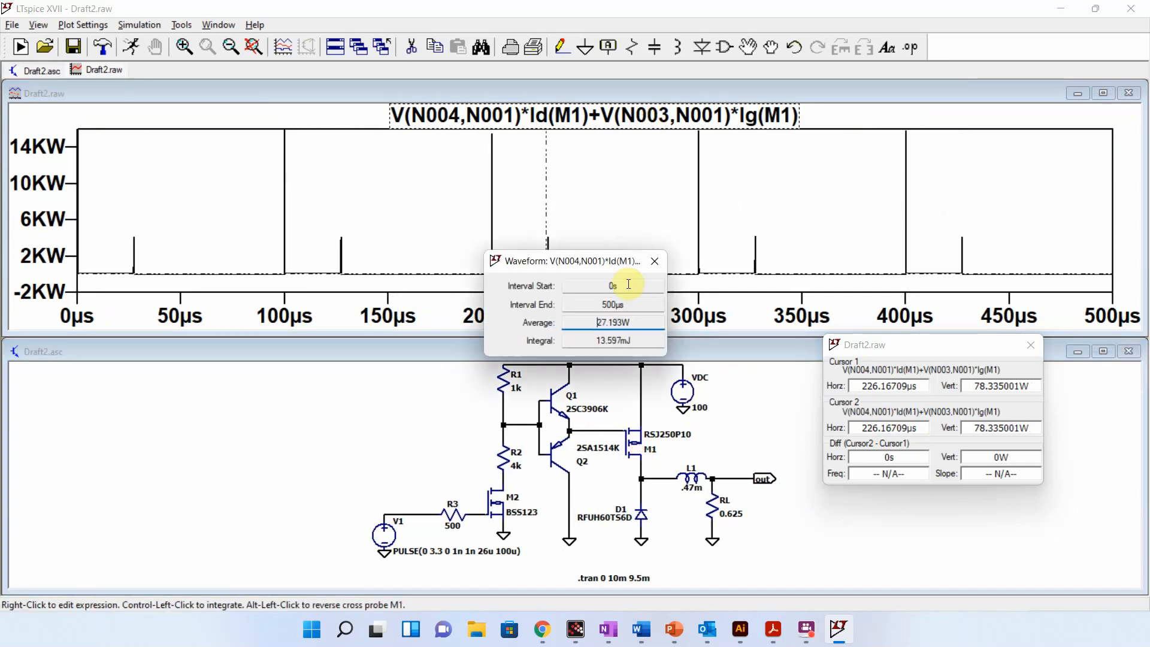
click(653, 267)
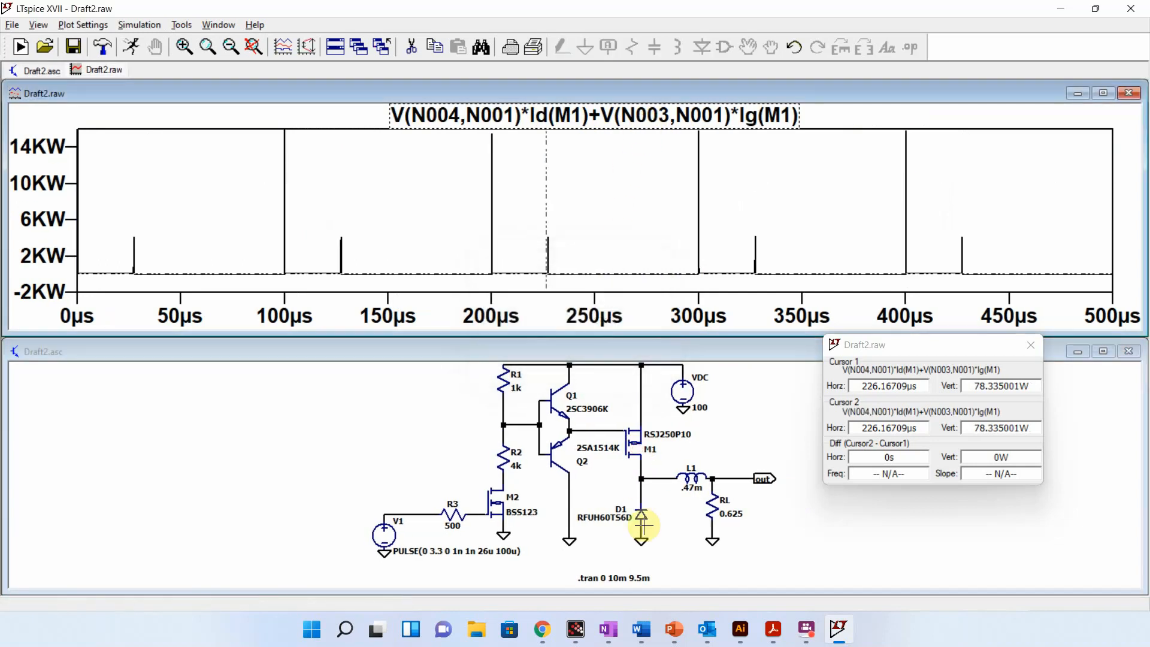
Step: Plot the power dissipation of diode D1 and read its average over the interval
alt+click(643, 512)
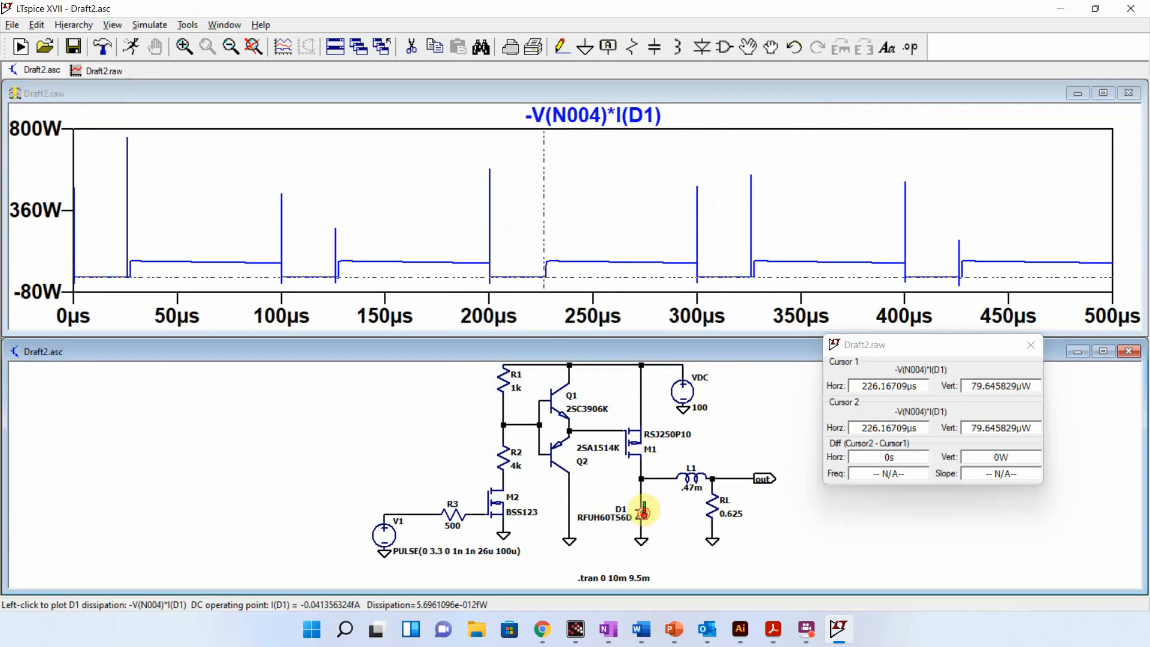
ctrl+click(617, 117)
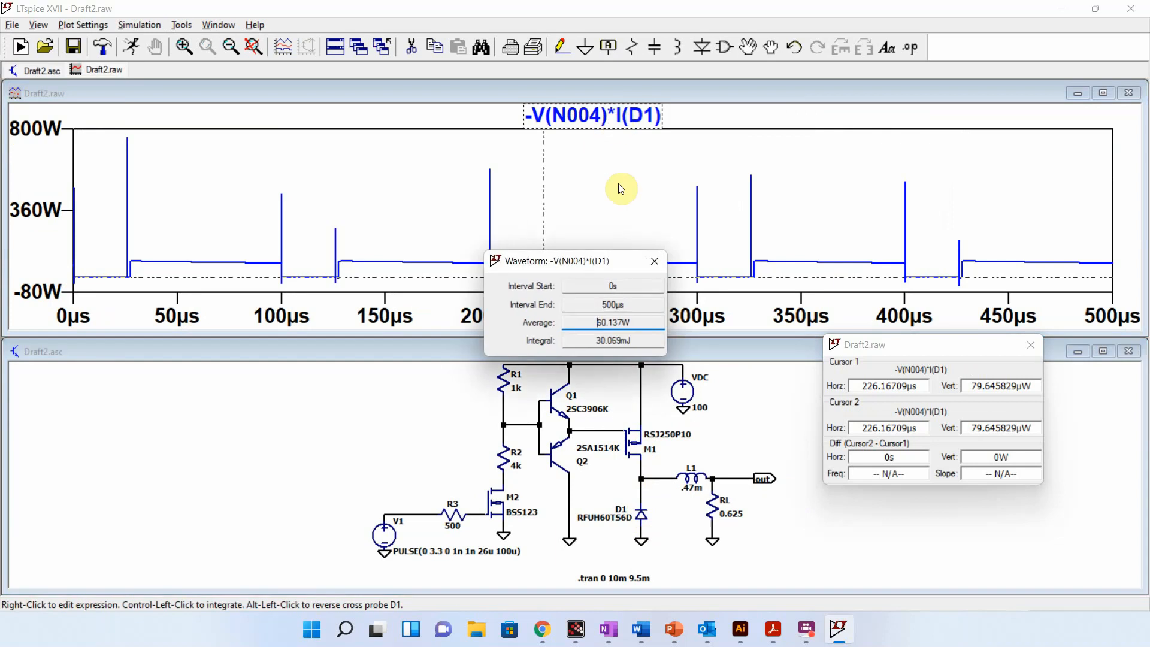
click(656, 264)
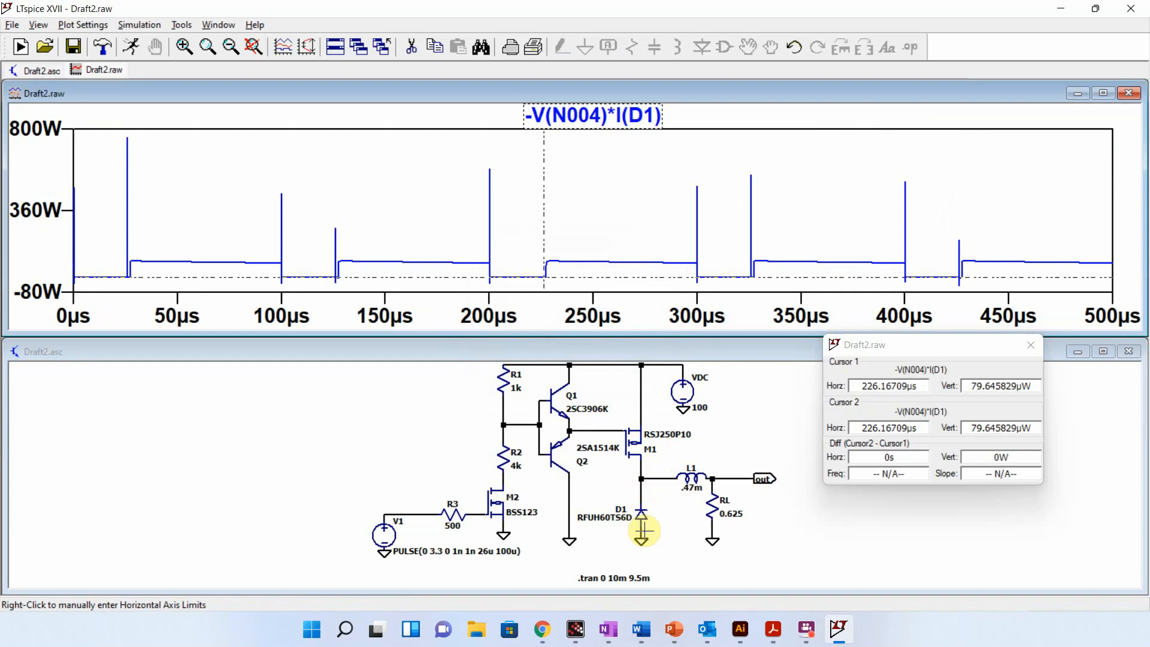
click(676, 530)
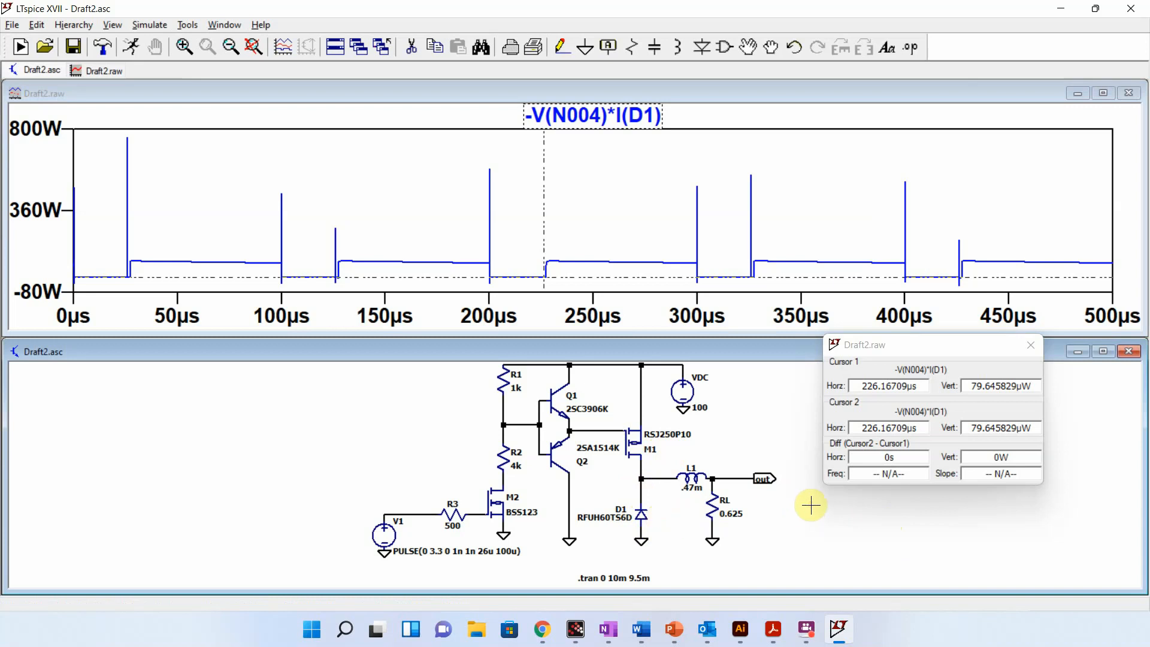
Step: Close the cursor readout and the waveform plot, and expand the schematic to fill the workspace
click(903, 544)
click(1035, 347)
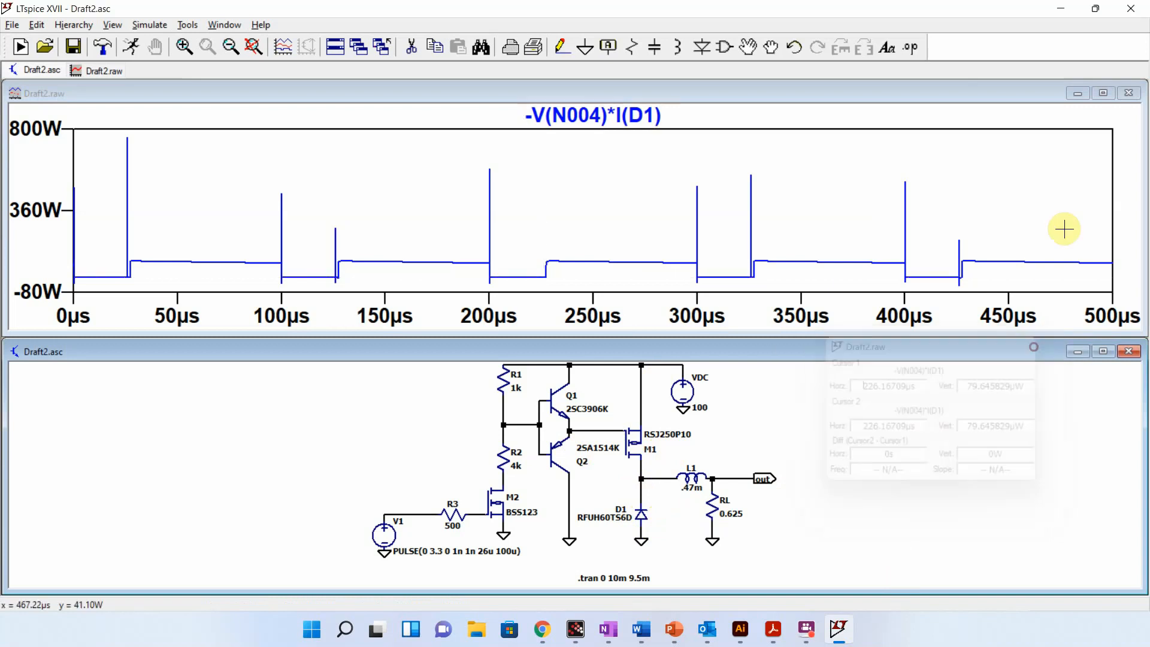
click(1132, 94)
click(1103, 333)
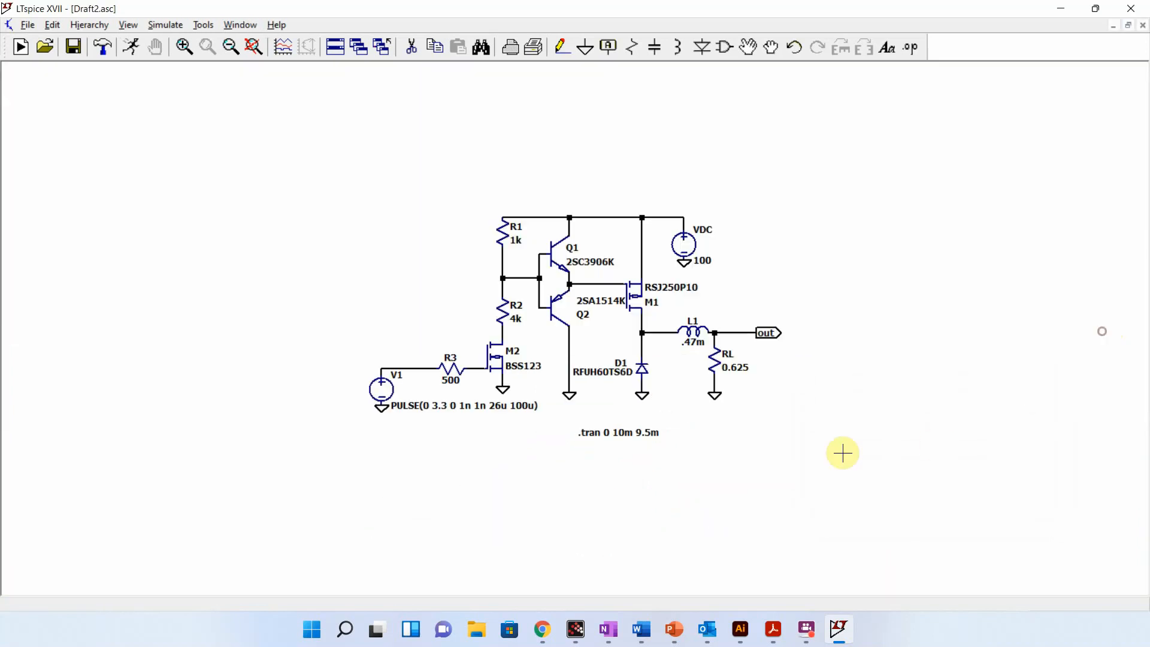
Step: Delete the Q1/Q2 buffer with its ground, collector and base wires, and delete the P-channel MOSFET M1
click(412, 50)
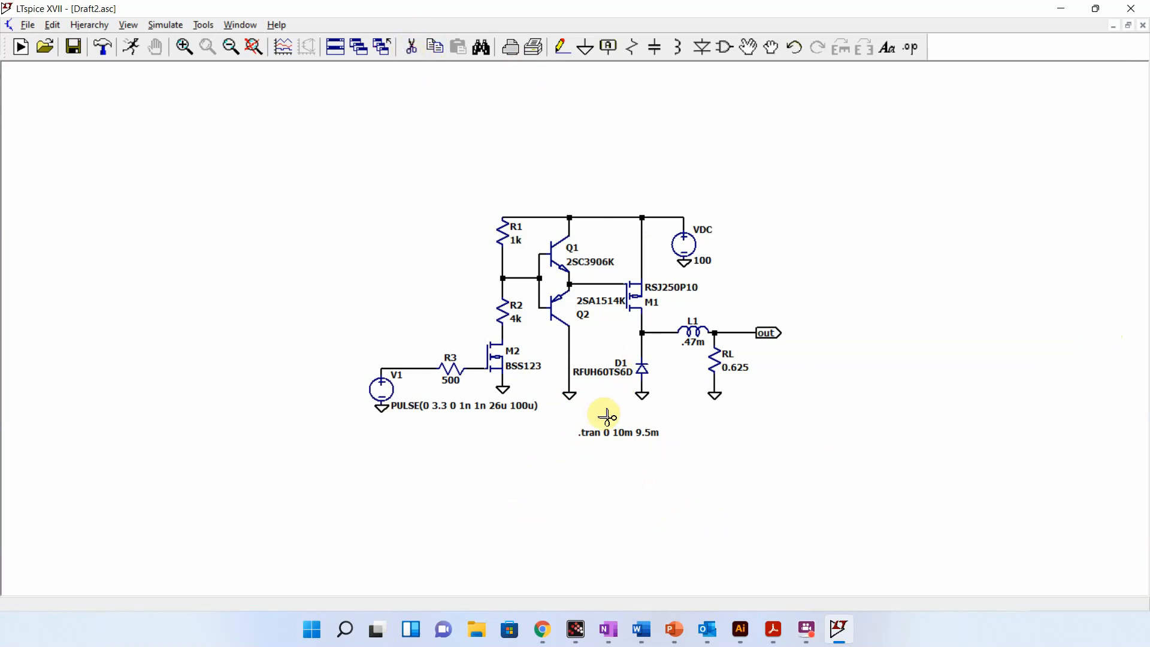
drag(606, 417, 522, 227)
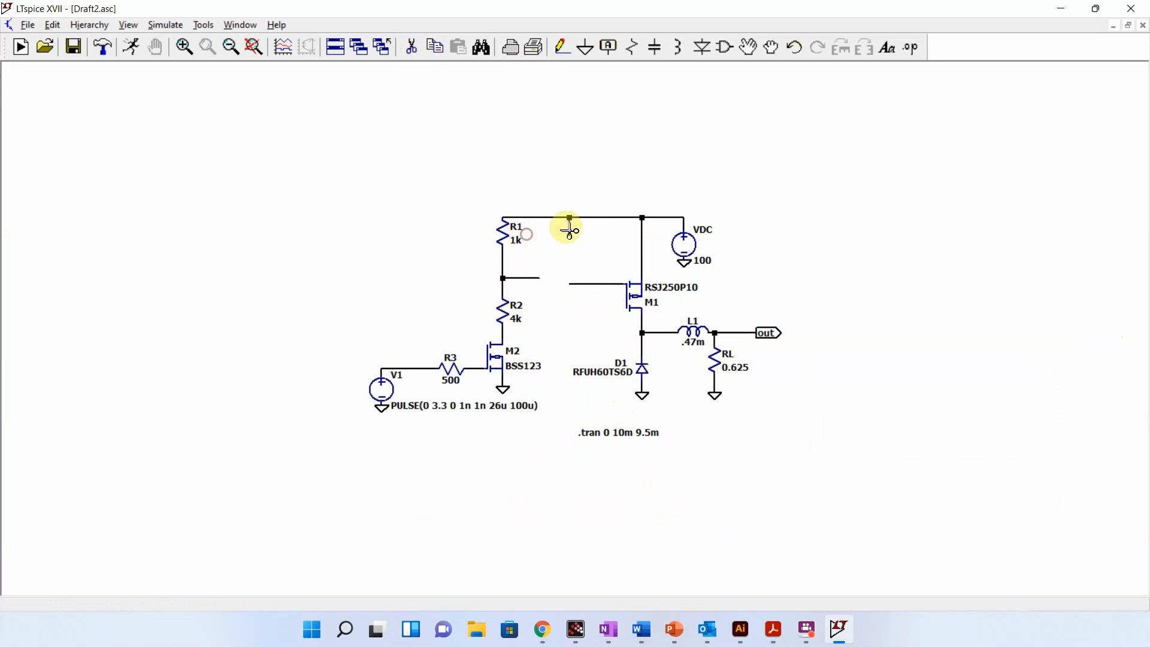
click(526, 277)
click(578, 284)
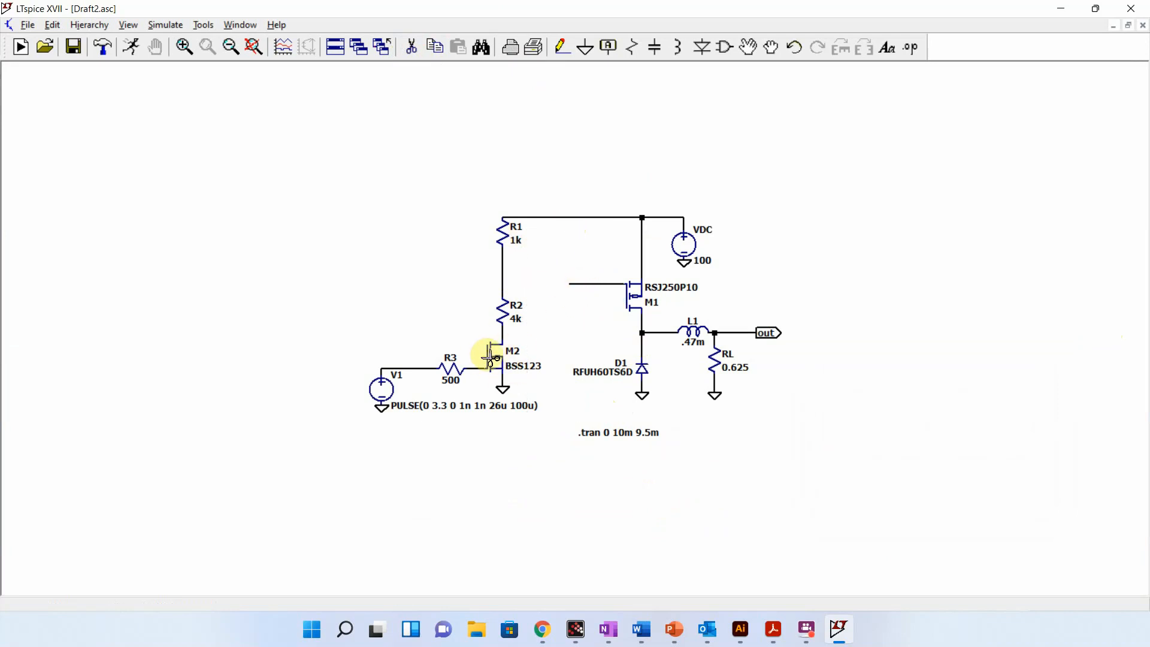
click(640, 295)
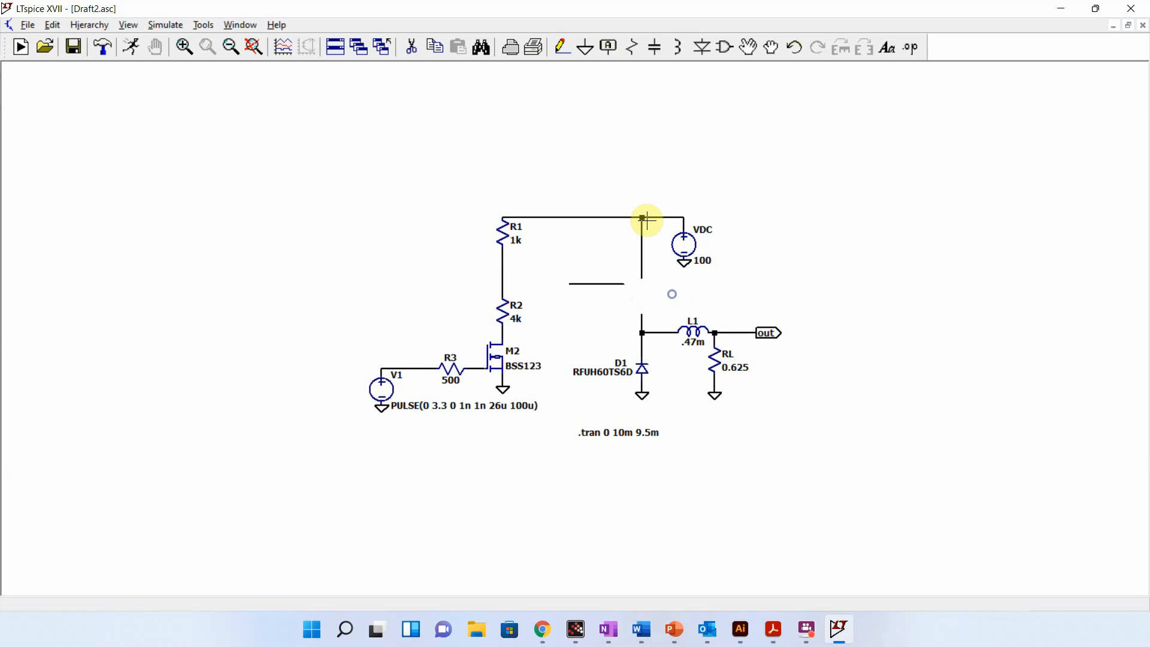
Step: Insert an nmos component in the gap left by M1 between the supply rail and the D1–L1 node
click(725, 48)
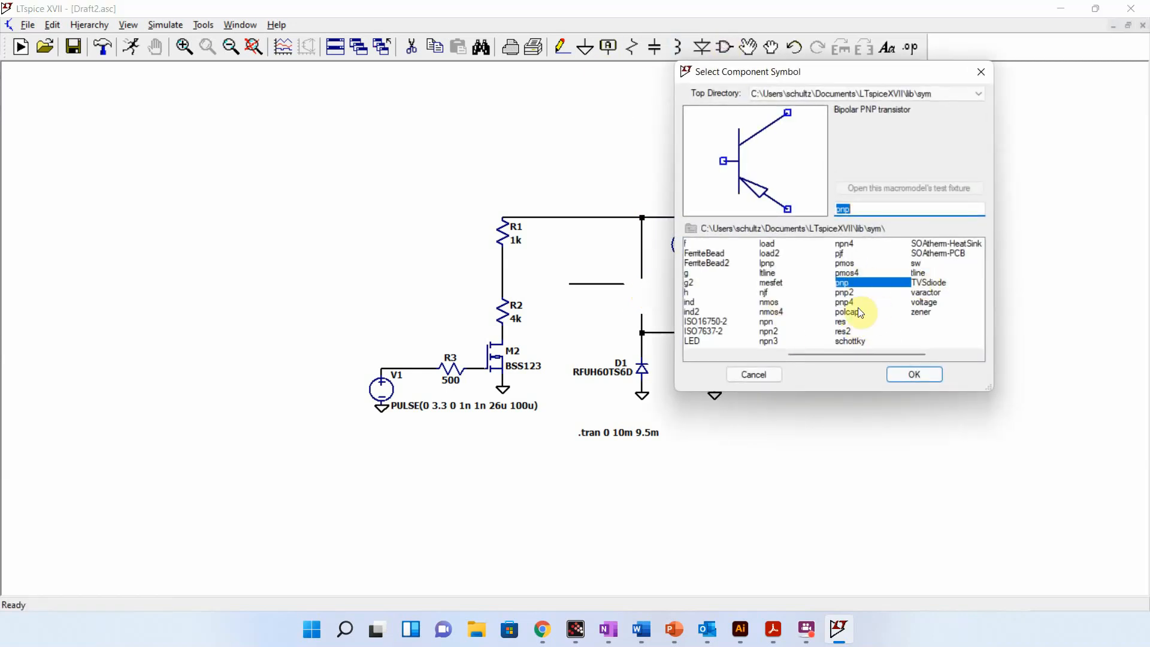
click(771, 300)
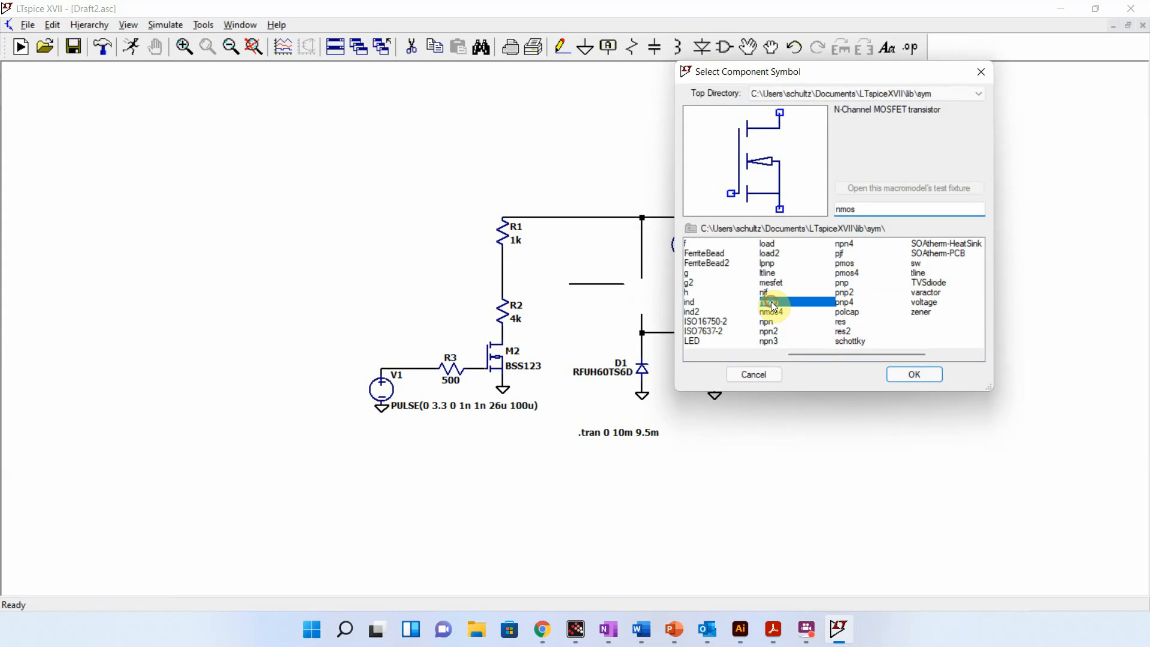
click(929, 369)
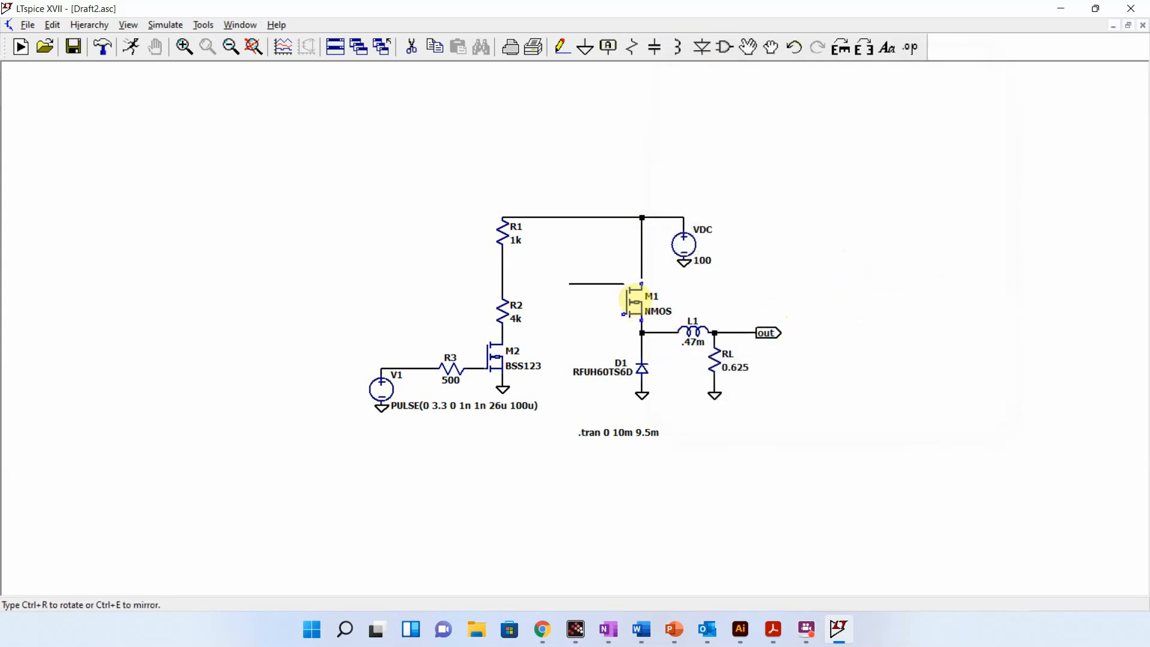
Step: Place the NMOS M1 between the 100 V supply and the inductor node, and open its MOSFET model list sorted by Vds
click(633, 294)
key(Escape)
right_click(647, 296)
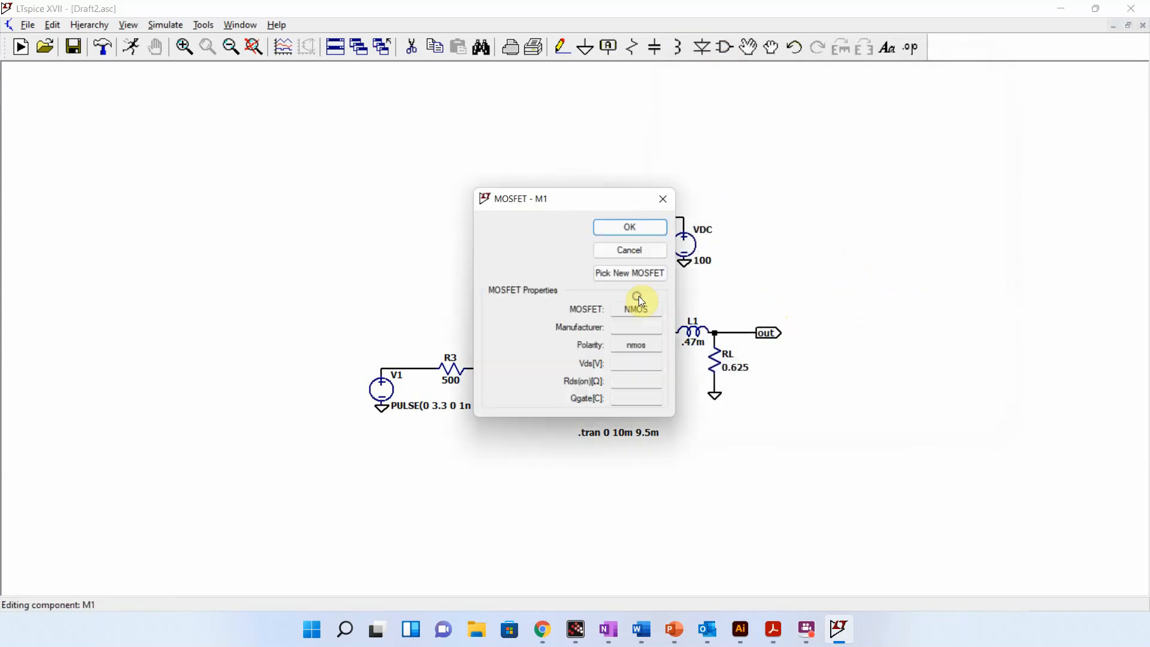
click(660, 273)
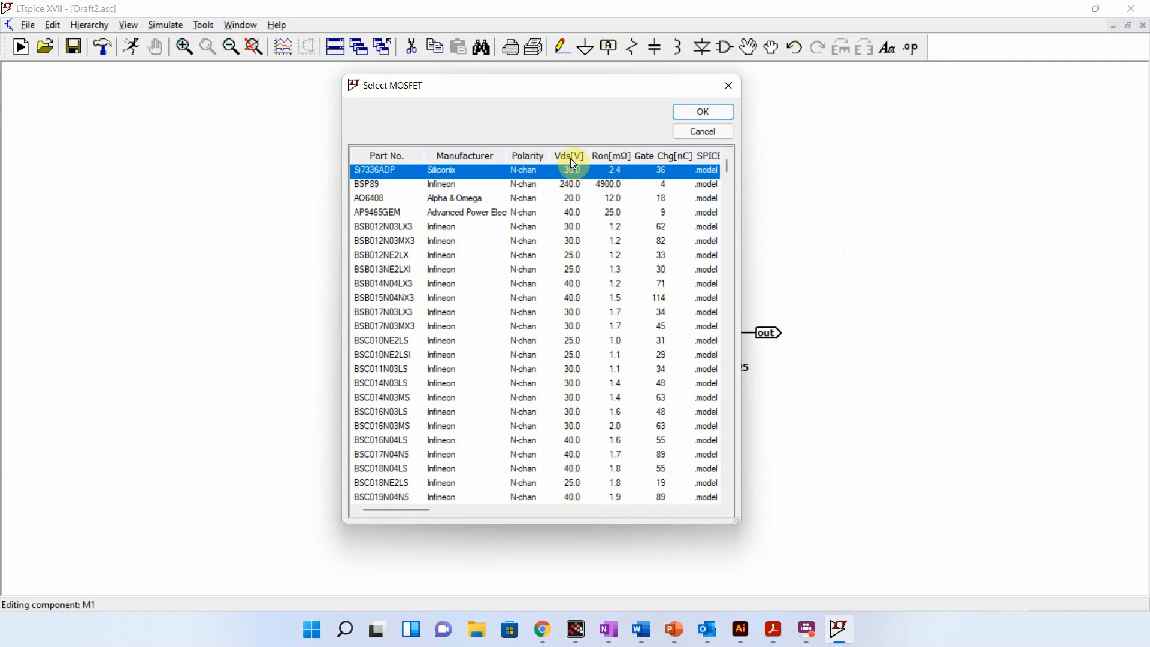
click(570, 157)
Step: Assign the 100 V Infineon BSC159N10LSF model to MOSFET M1
drag(726, 288, 730, 439)
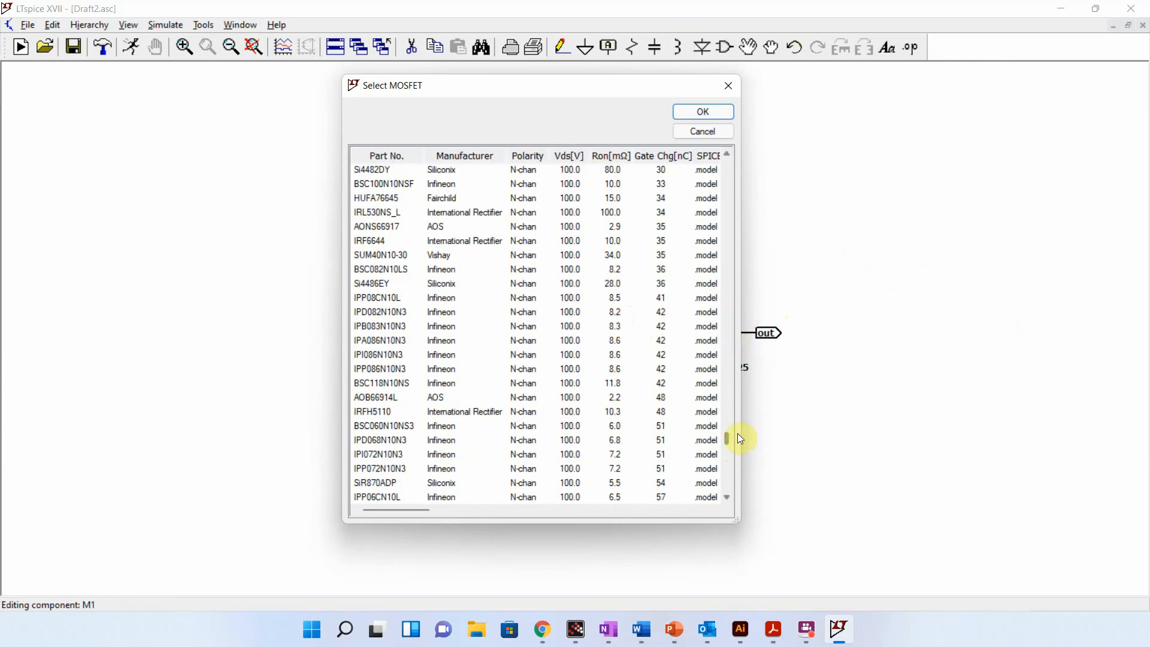
drag(729, 441, 727, 424)
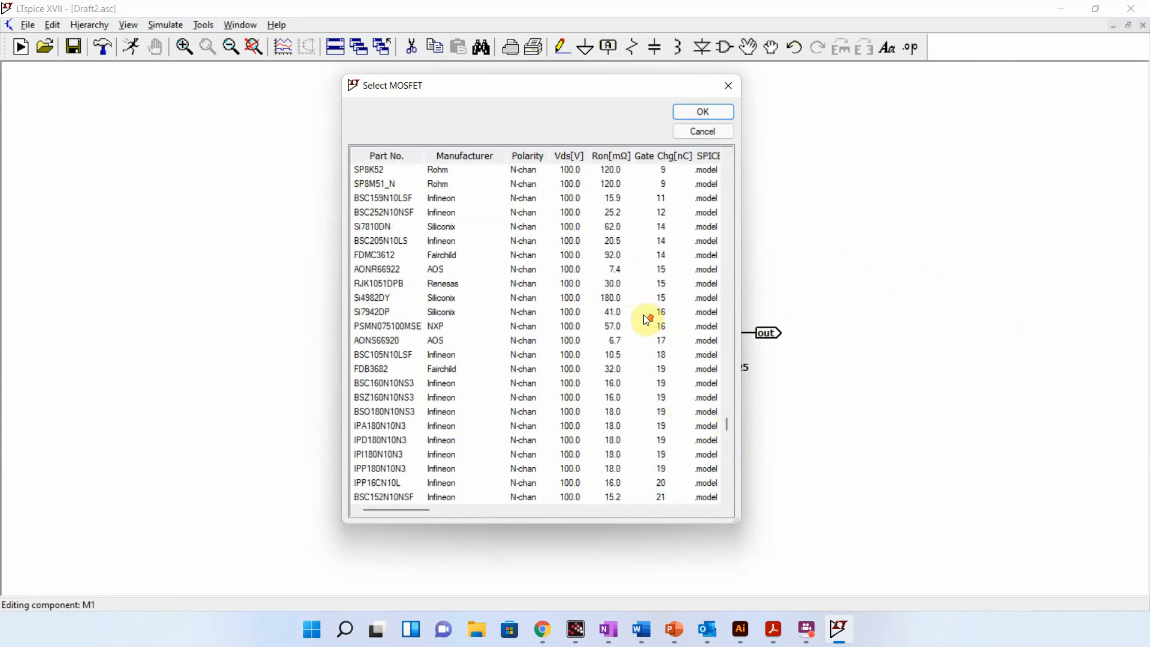
scroll(647, 319, up, 5)
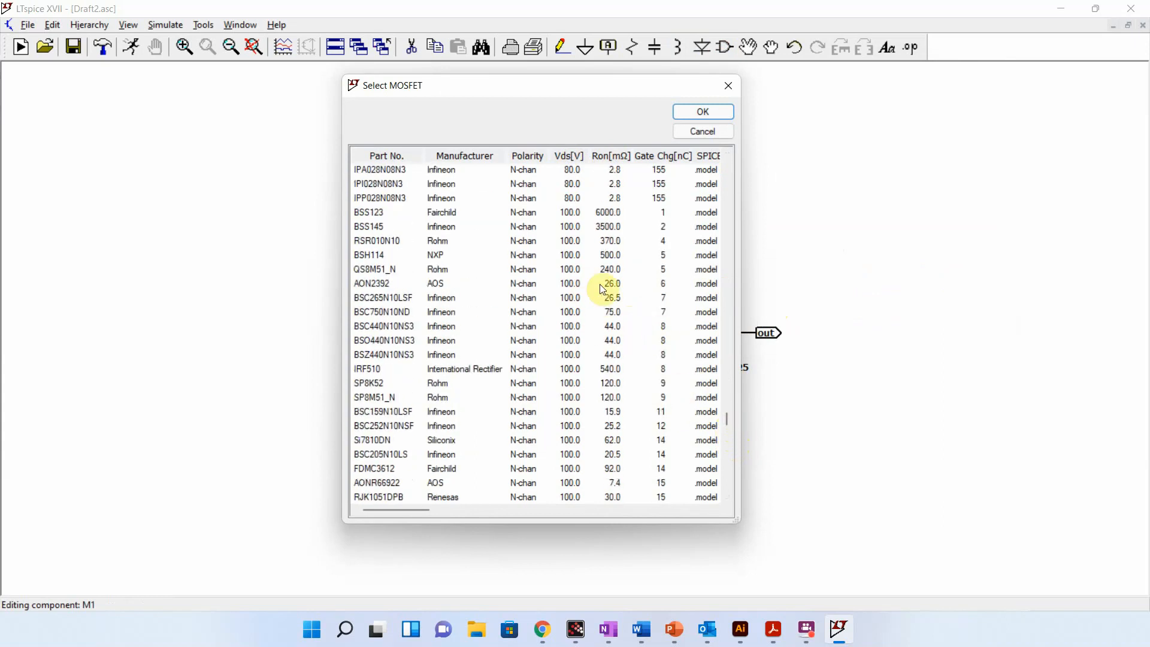
scroll(612, 287, down, 1)
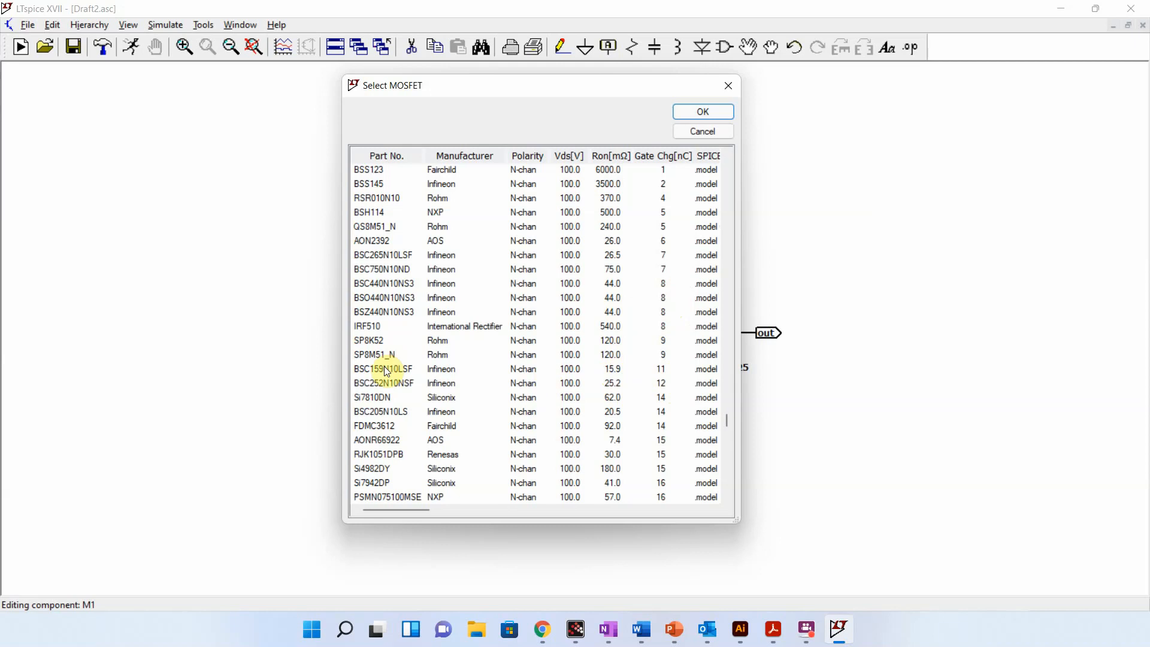
click(388, 398)
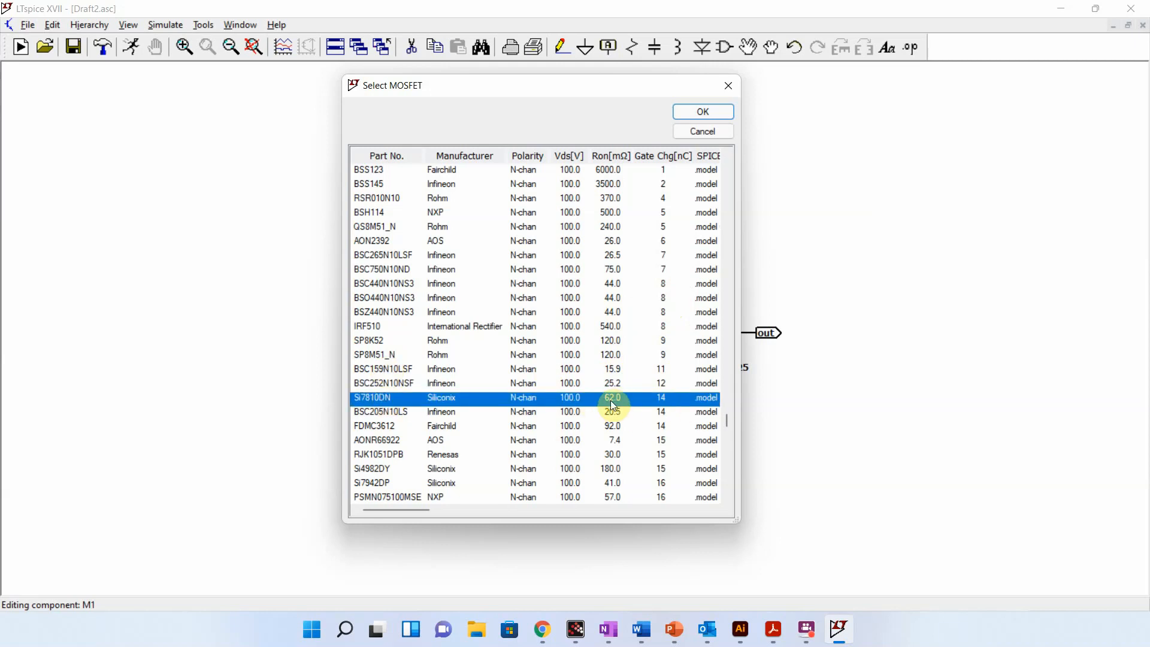
click(391, 382)
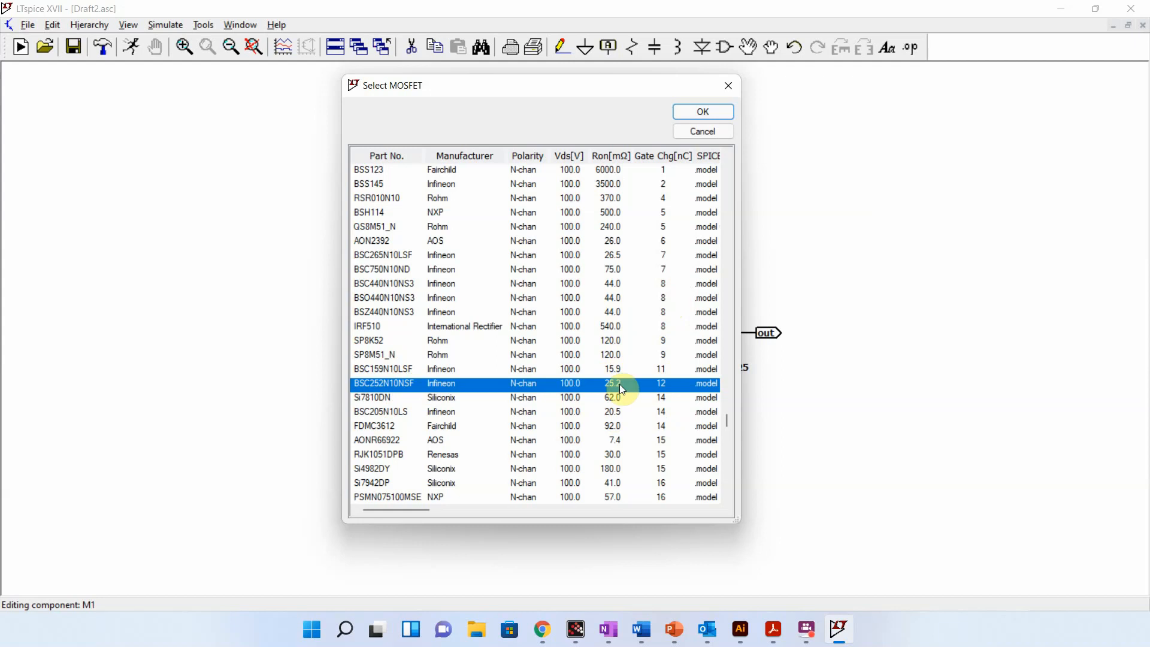
click(617, 368)
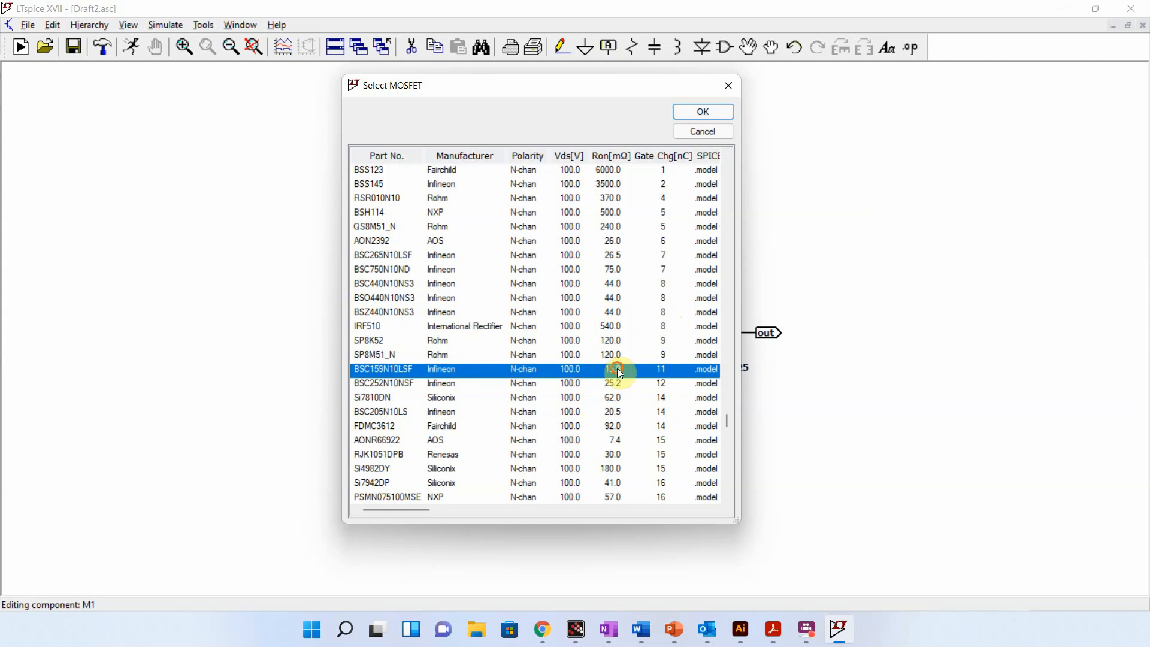
click(701, 112)
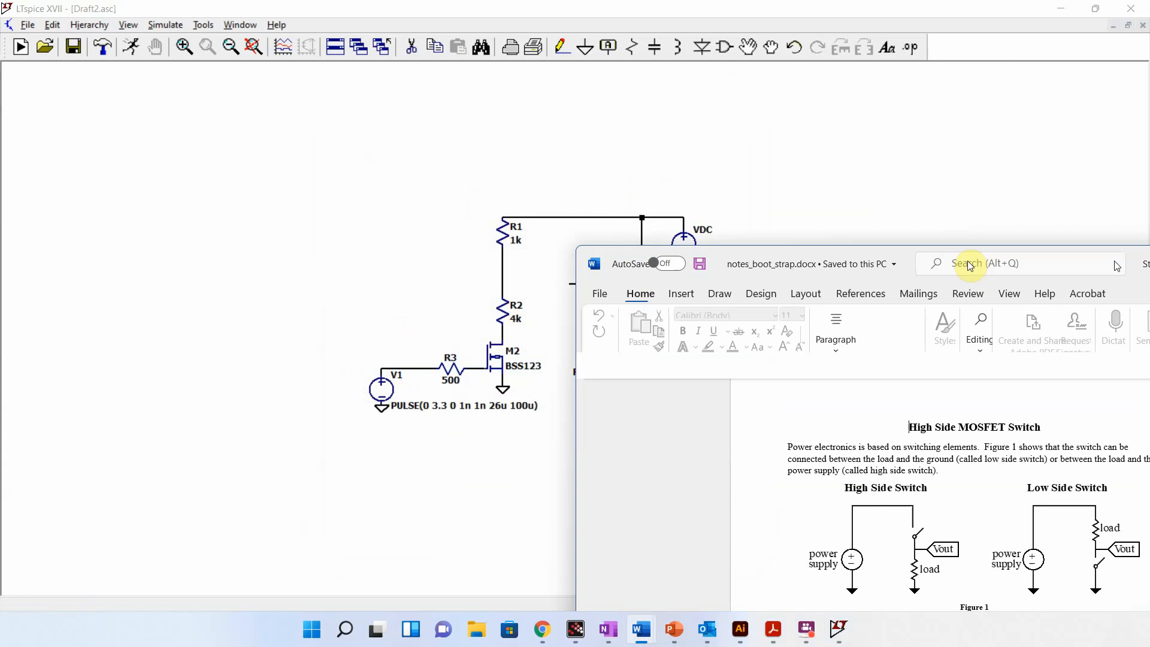
Step: Review the bootstrap circuit in Figure 6 of notes_boot_strap.docx in Word, and return to the LTspice schematic
scroll(899, 419, down, 15)
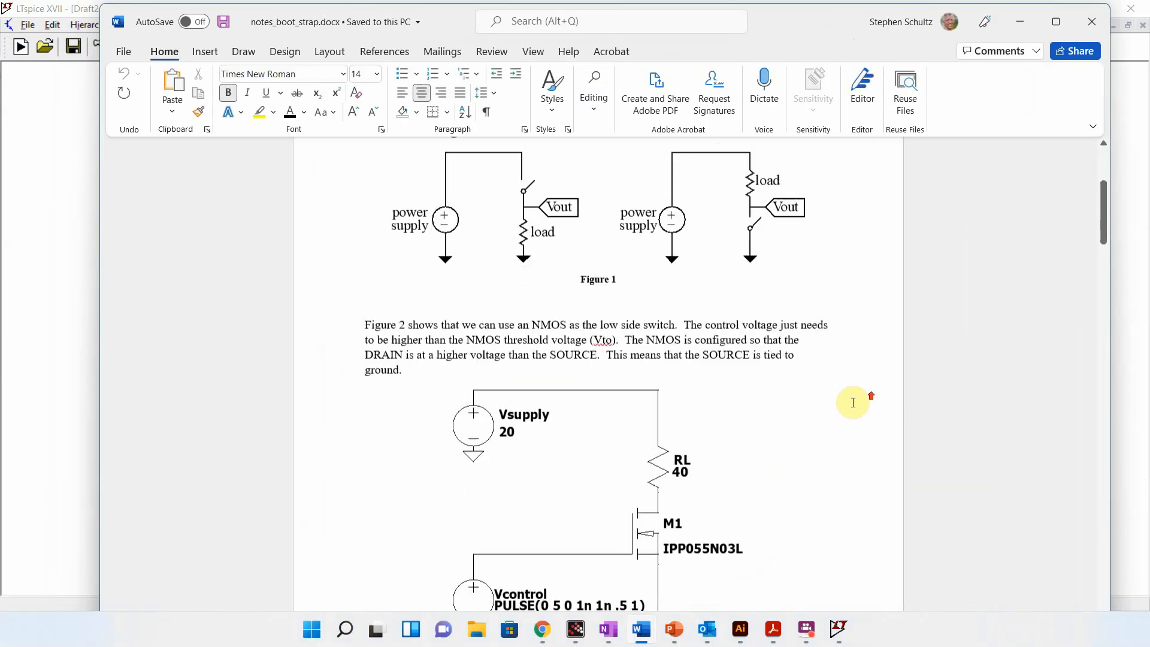
scroll(865, 431, down, 15)
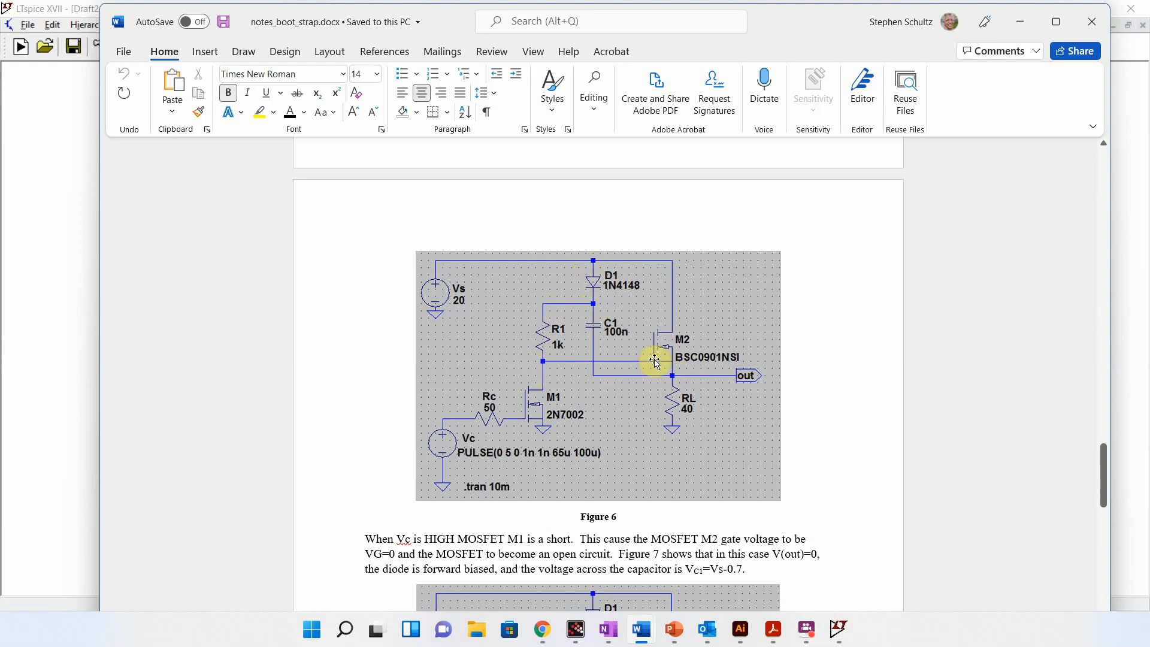
drag(799, 27, 1149, 60)
click(566, 251)
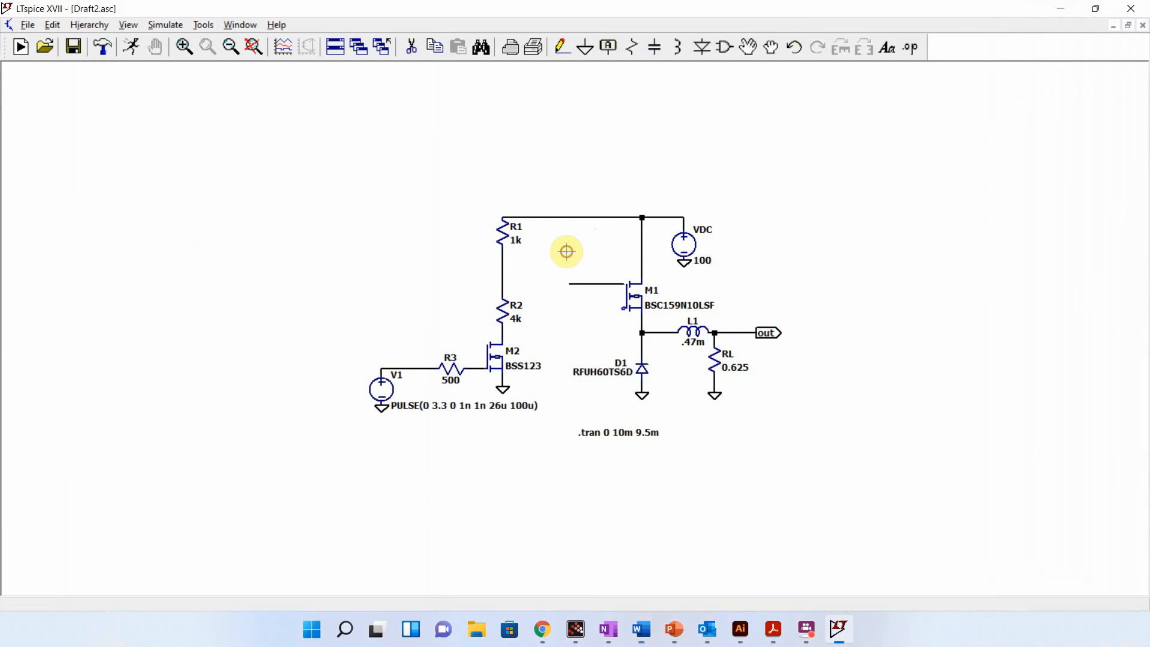
Step: Place a diode below the supply rail with a capacitor beneath it, and delete the loose wire beside M1
key(d)
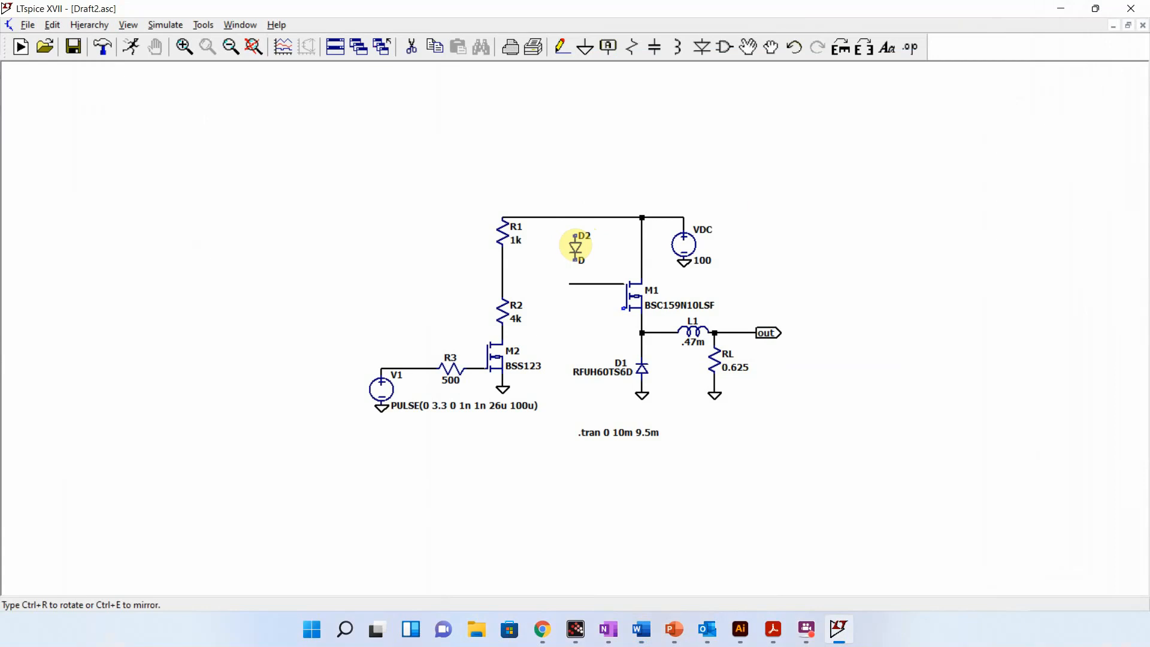
click(575, 245)
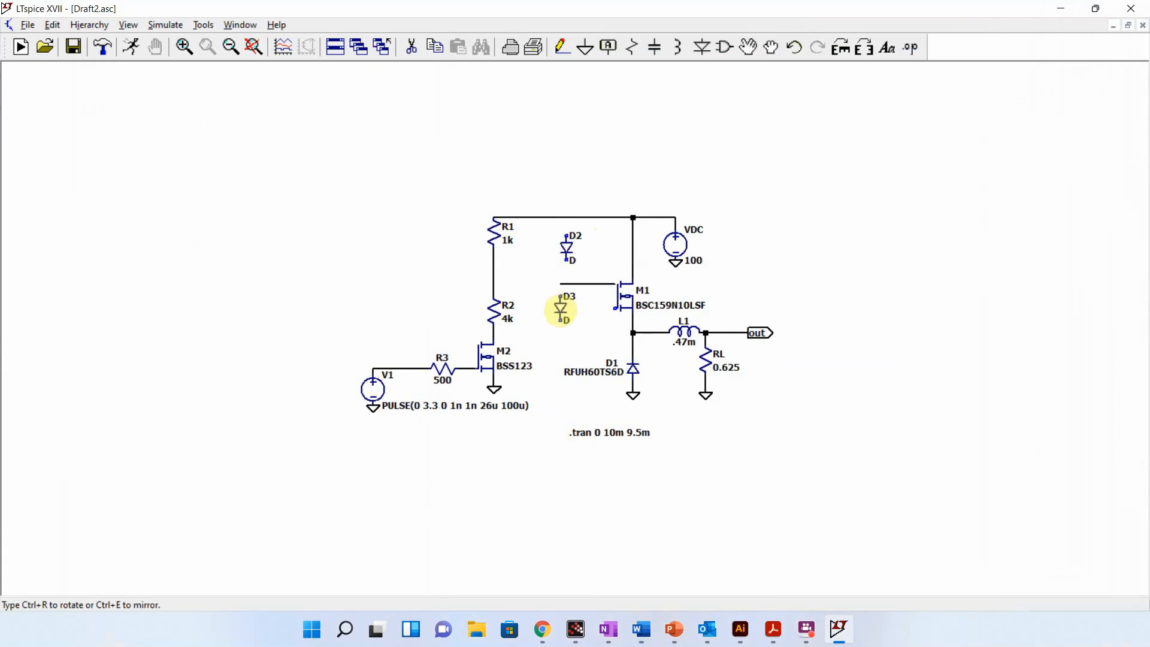
key(c)
click(566, 284)
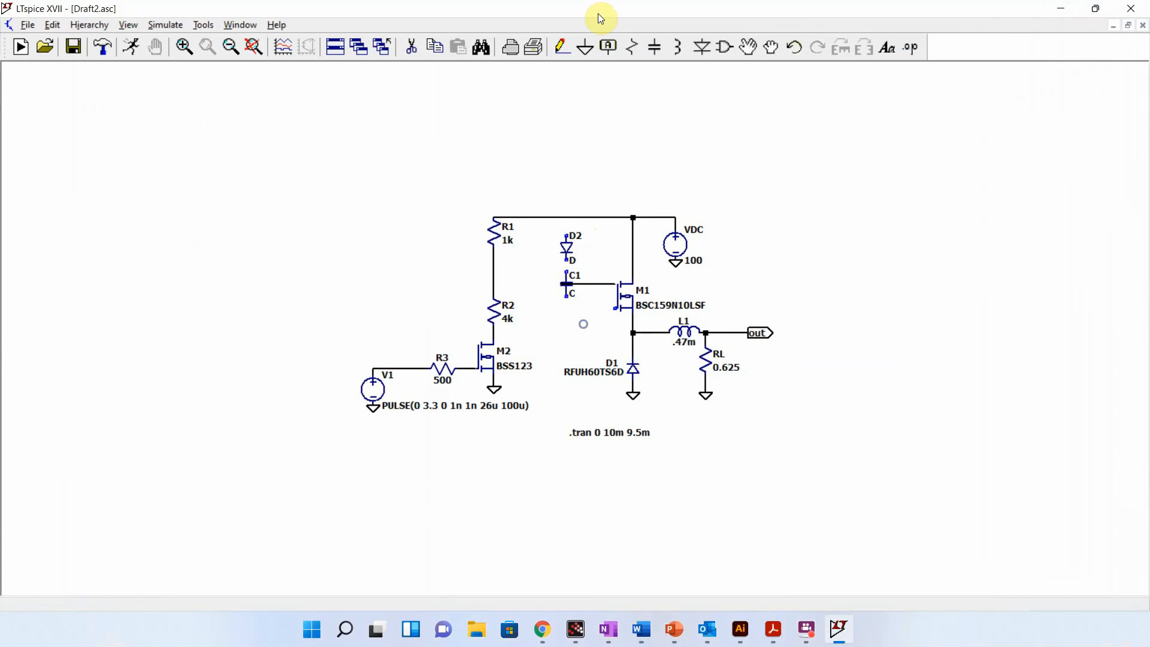
click(410, 47)
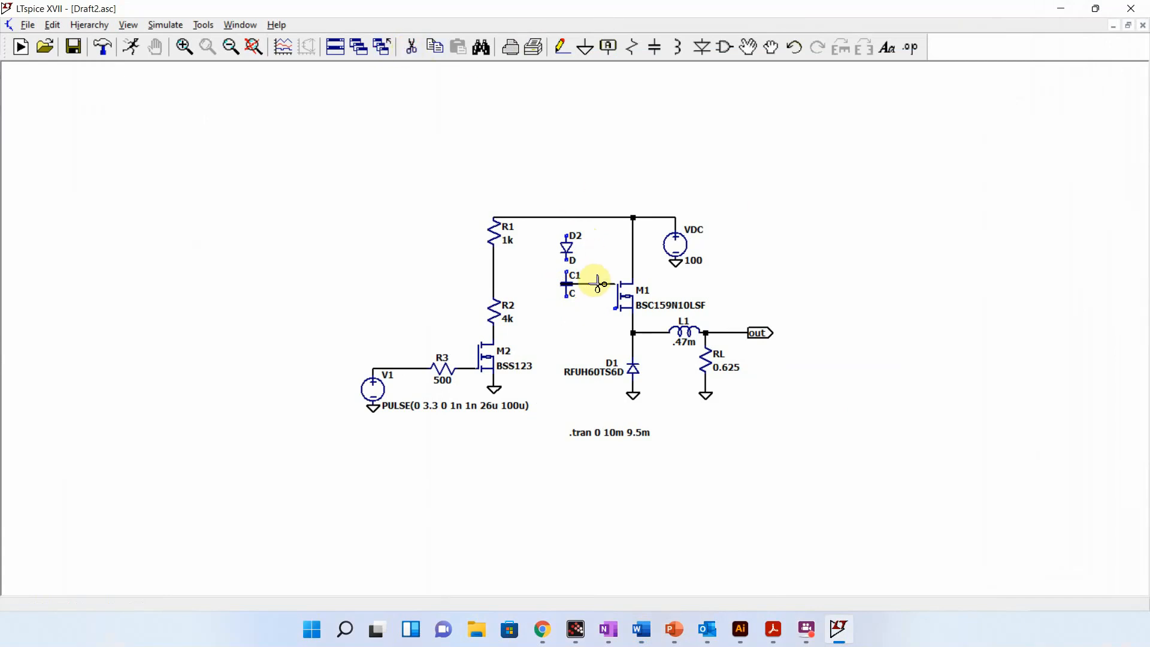
click(594, 284)
Step: Wire diode D2 and capacitor C1 in series from the supply rail to the node joining M1, D1 and L1
key(F3)
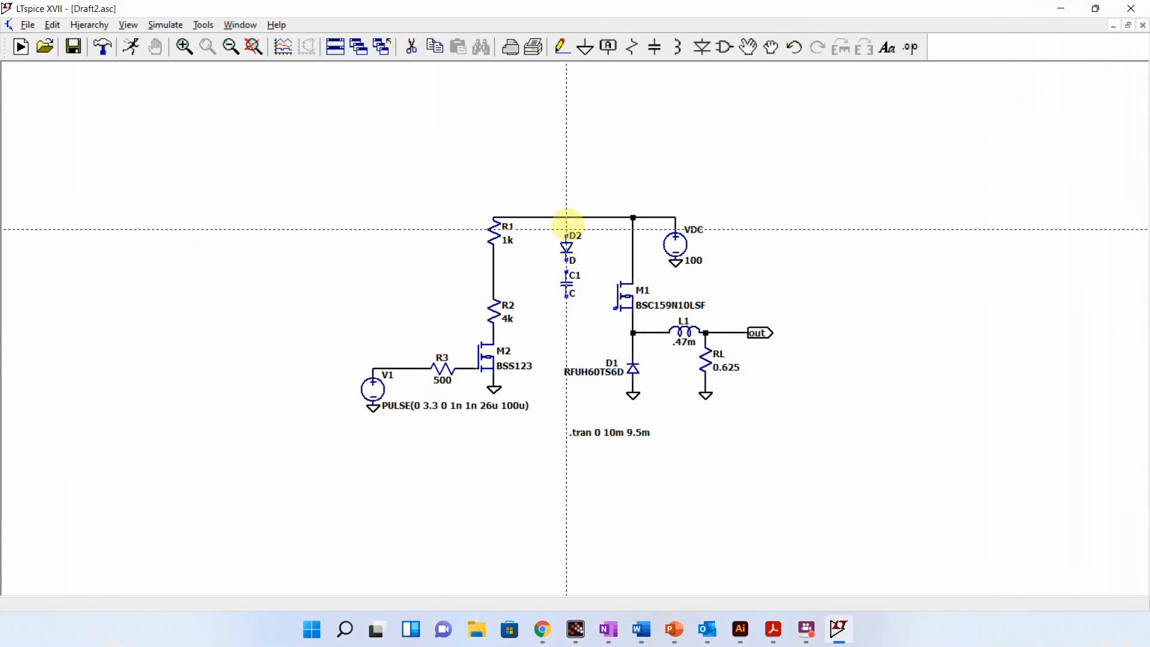
click(566, 217)
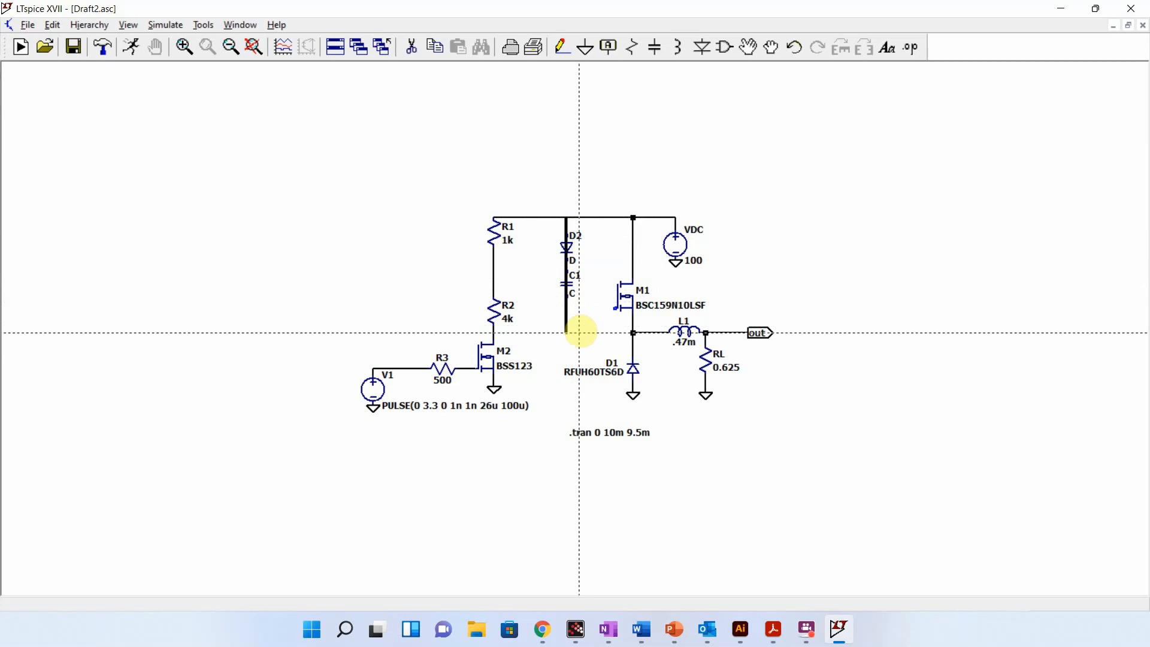
click(633, 332)
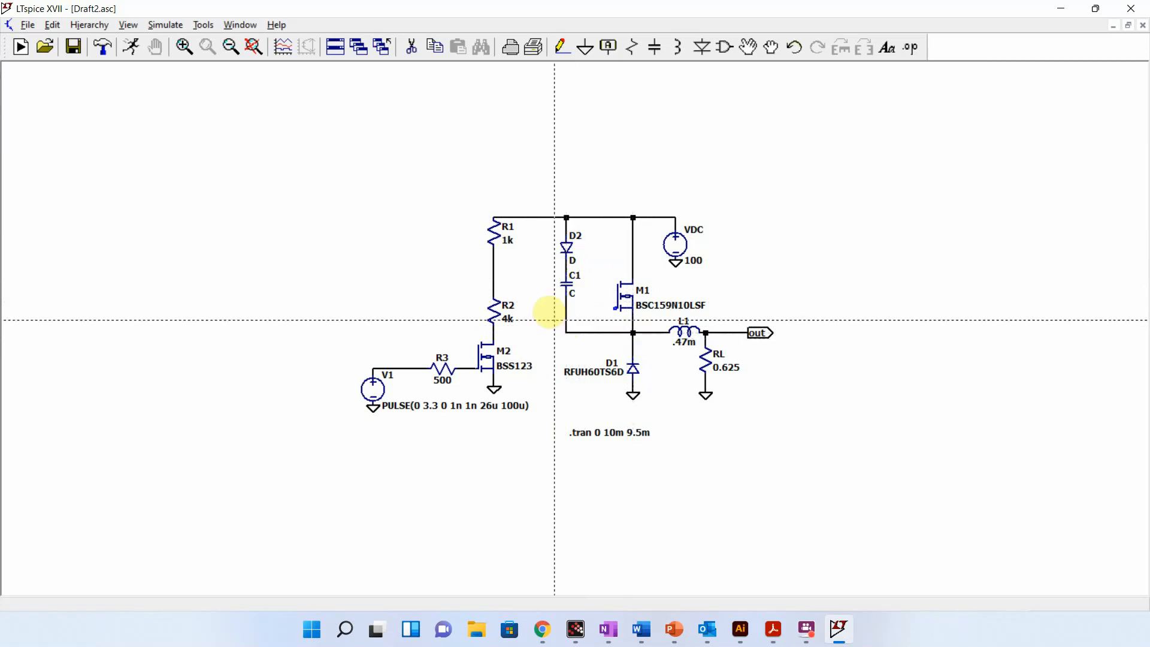
key(Escape)
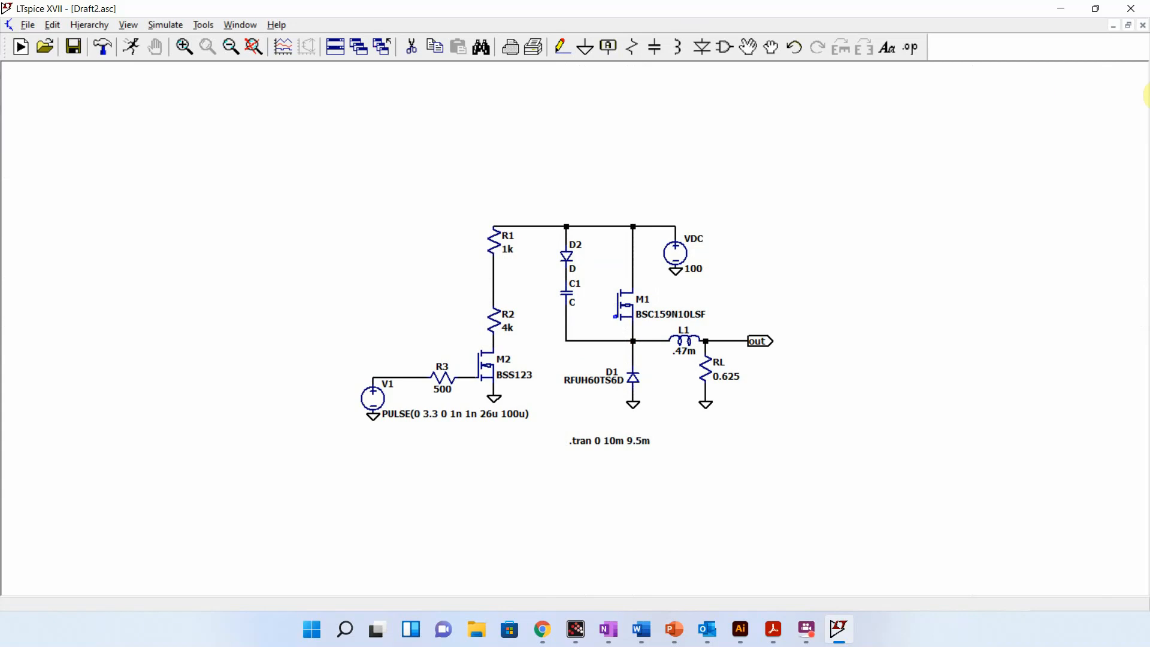
Step: Delete resistor R1 with the wire down to R2 and the supply rail segment feeding it
click(412, 48)
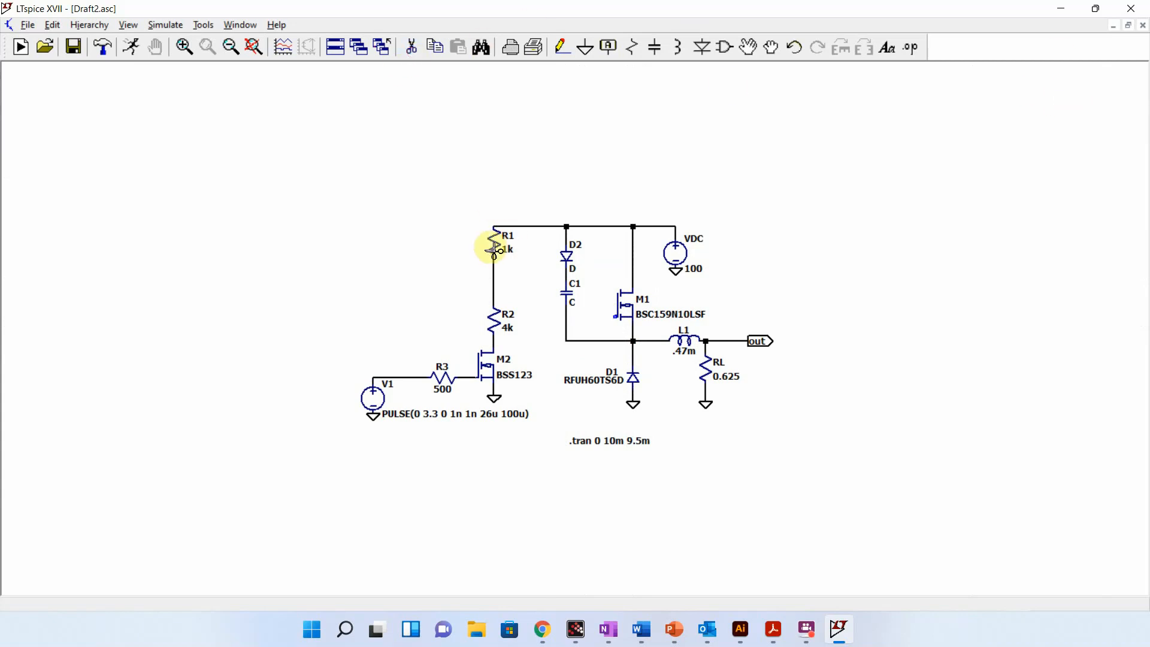
click(493, 244)
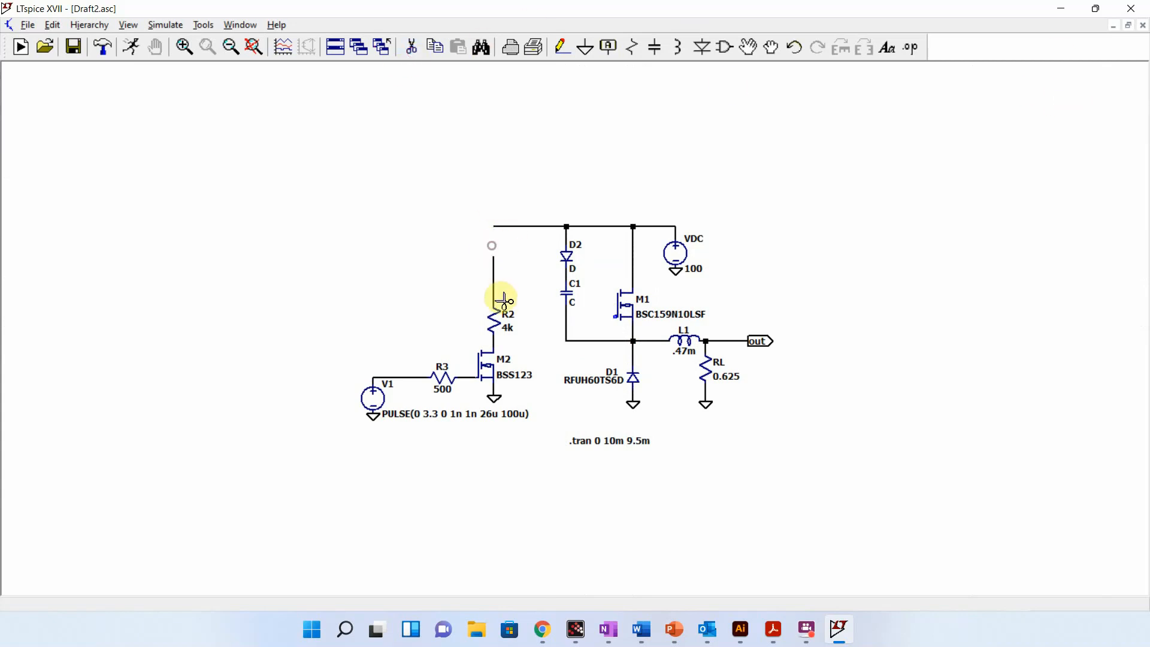
click(493, 264)
click(500, 227)
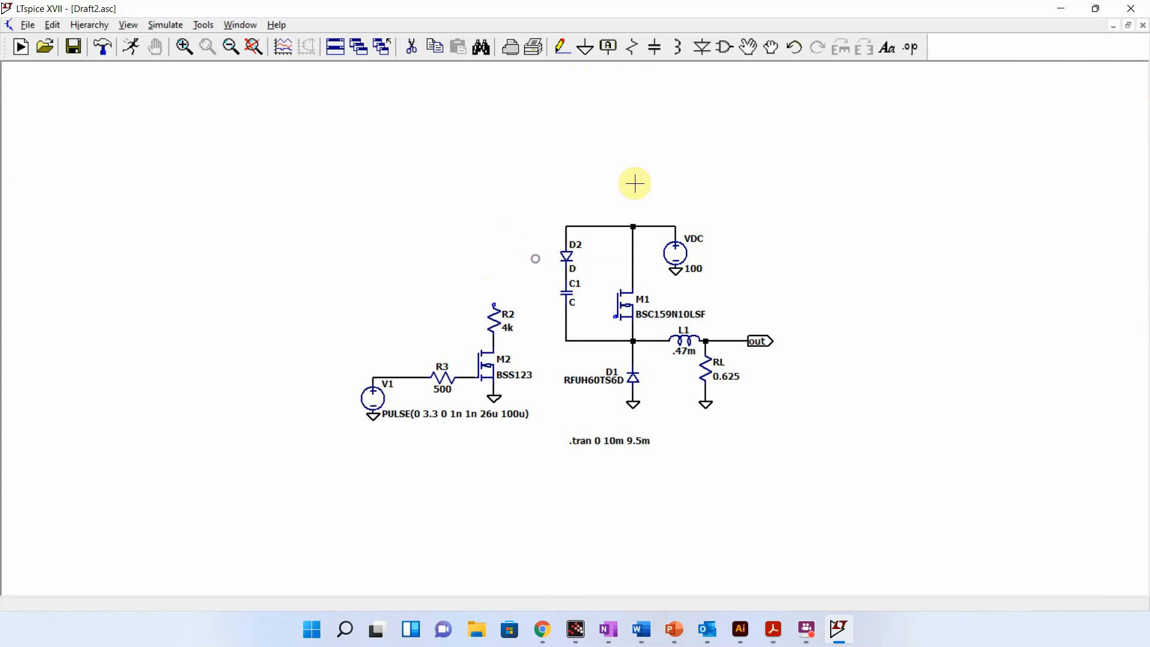
Step: Move resistor R2 slightly upward, keeping it in line with M2's drain
click(747, 48)
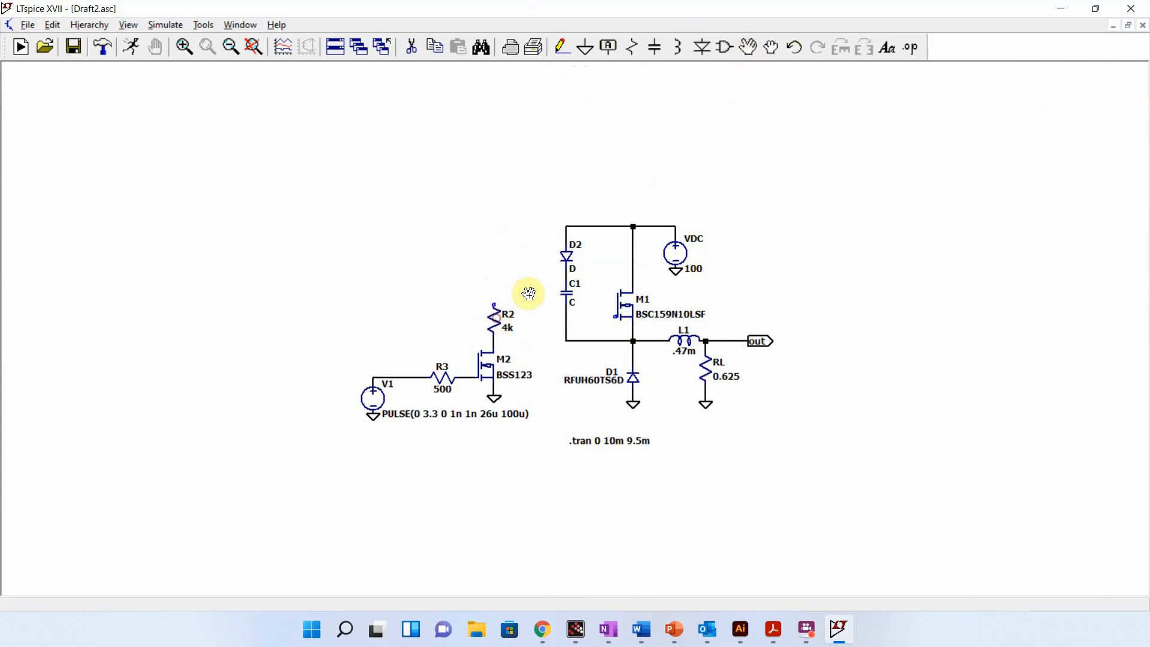
click(477, 319)
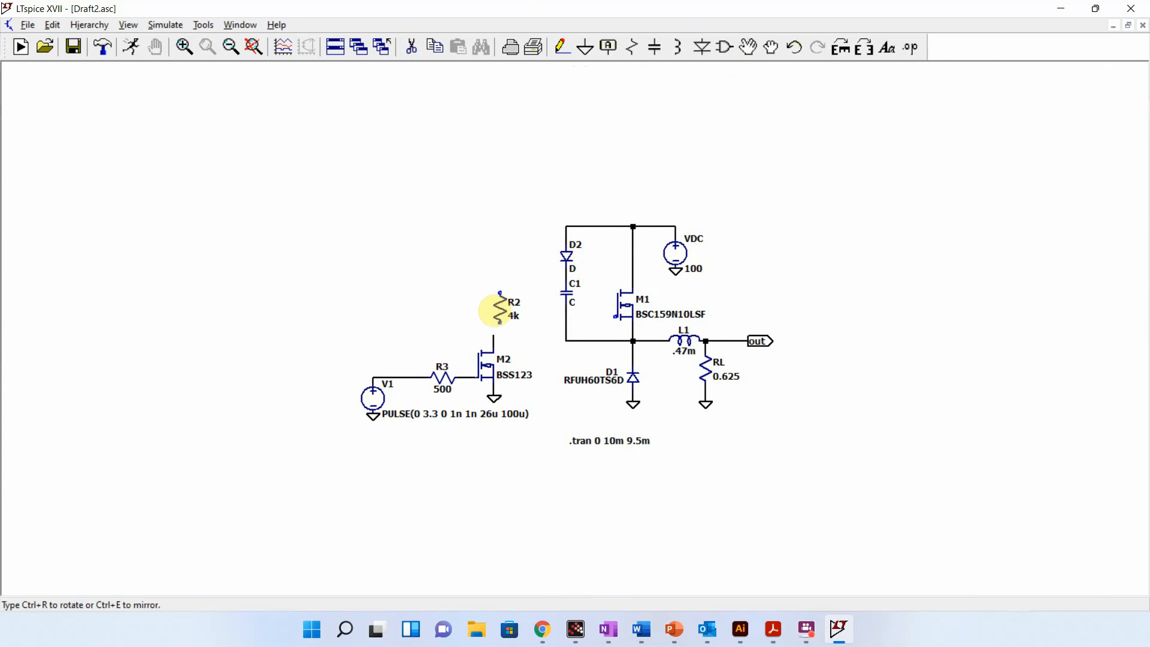
click(494, 309)
Step: Wire R2's upper end to the node between D2 and C1, and its lower end to M2's drain and M1's gate
key(F3)
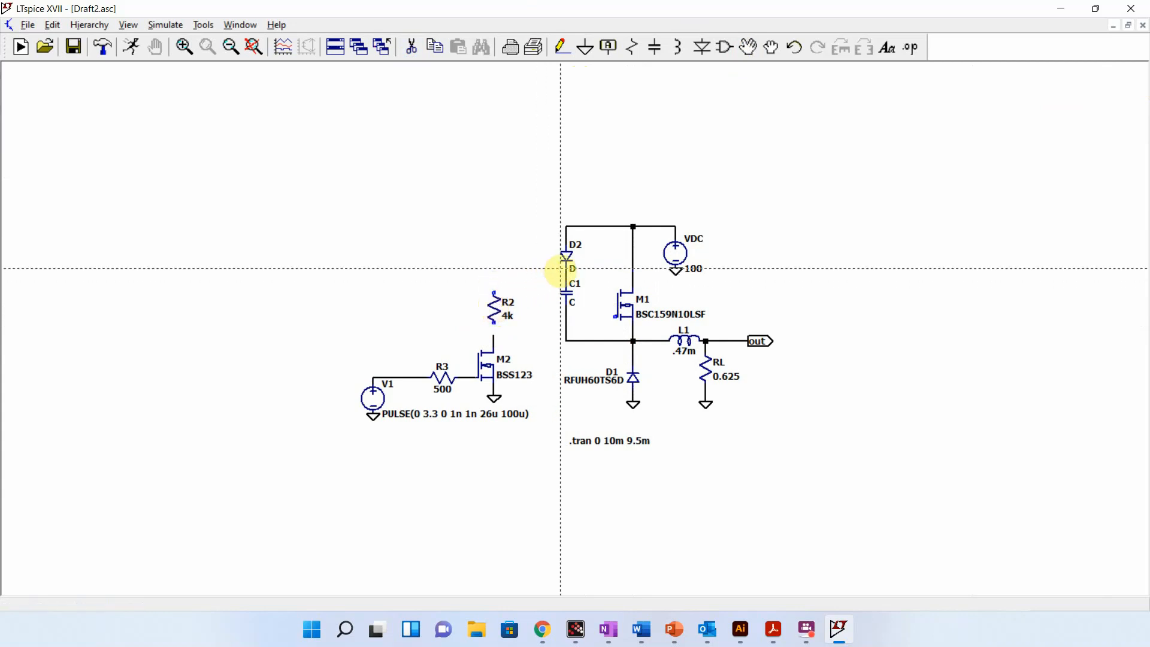
click(566, 275)
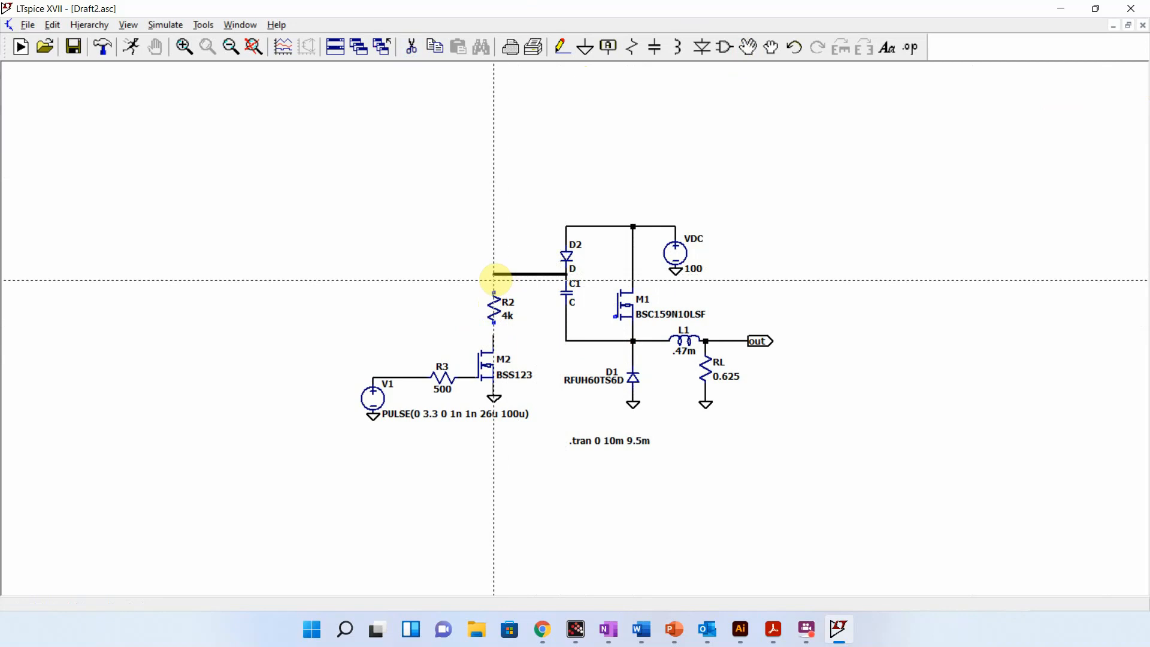
click(493, 288)
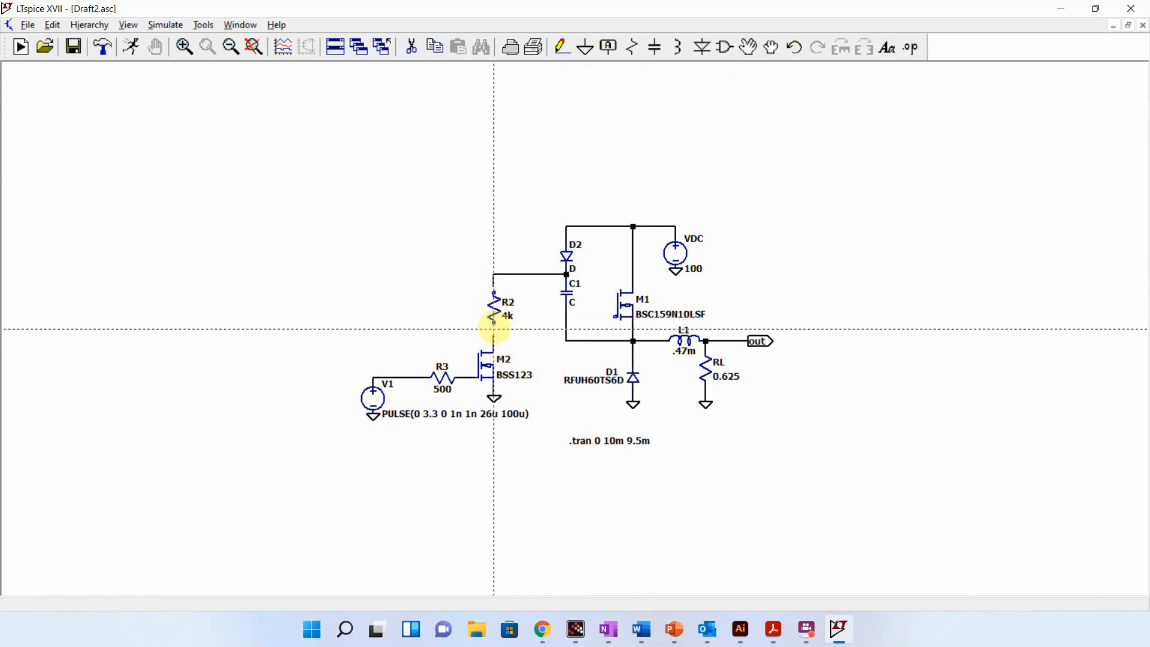
click(488, 281)
click(493, 328)
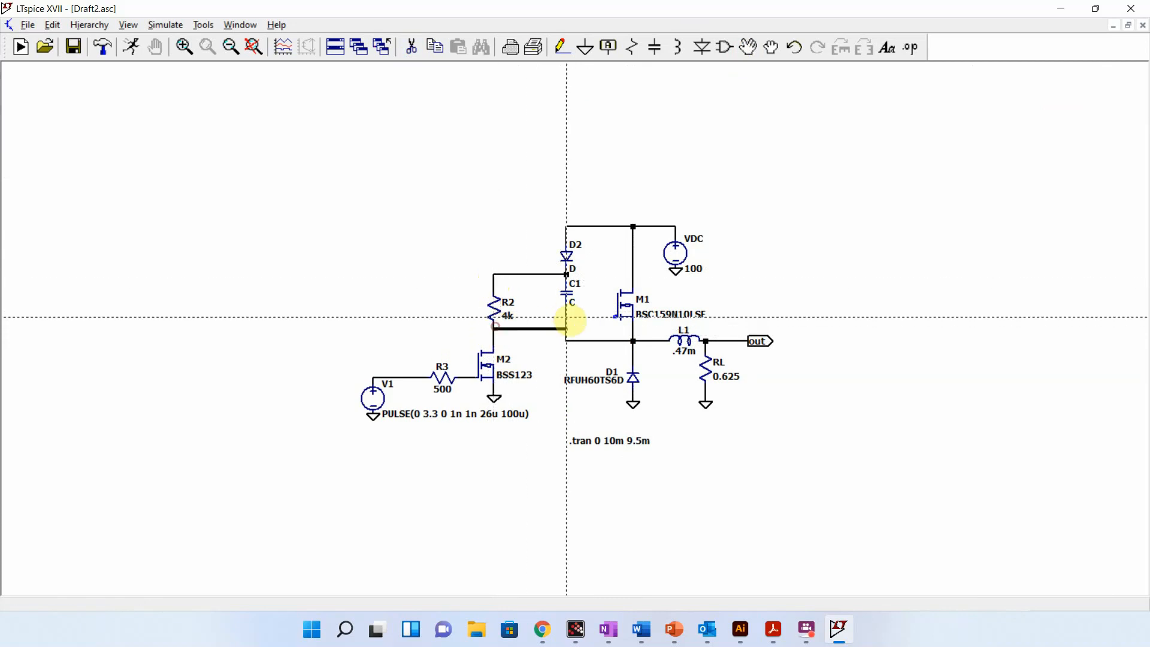
click(614, 316)
key(Escape)
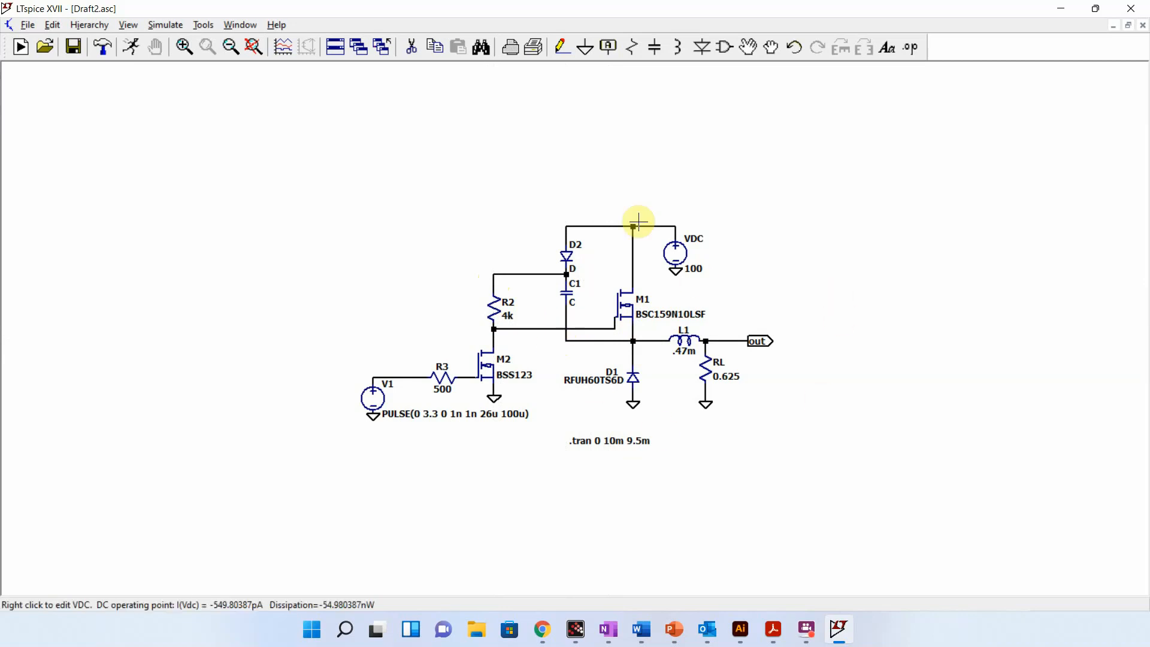
Step: Assign the OnSemi 1N4148 model to diode D2, with the diode list sorted by part number
right_click(567, 254)
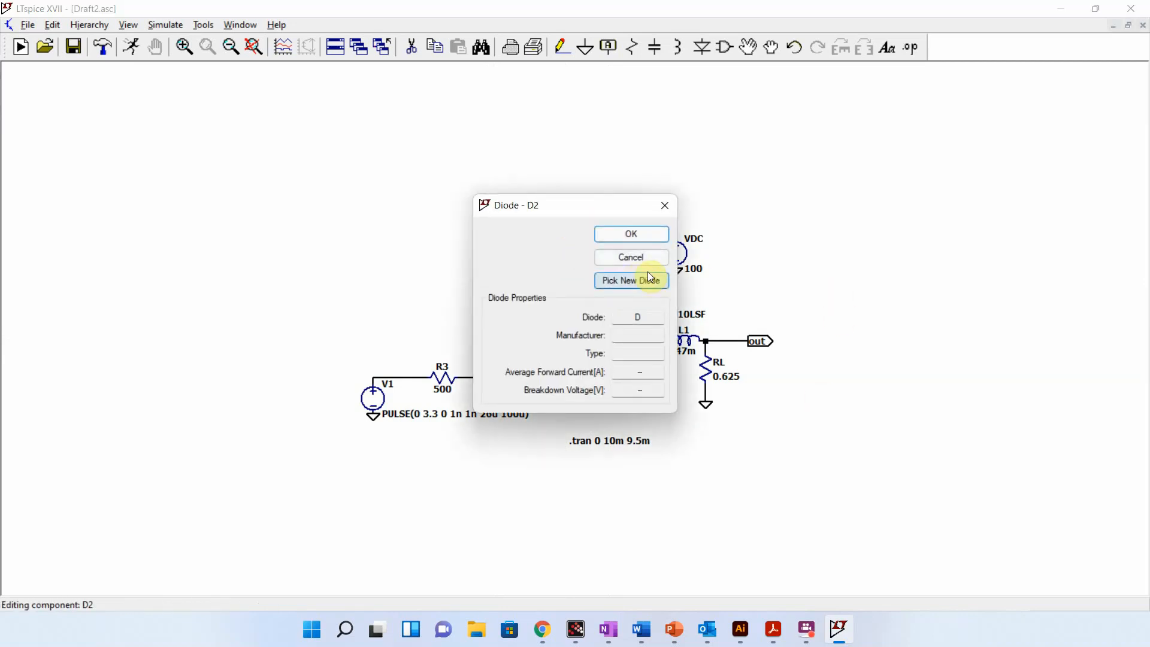
click(628, 279)
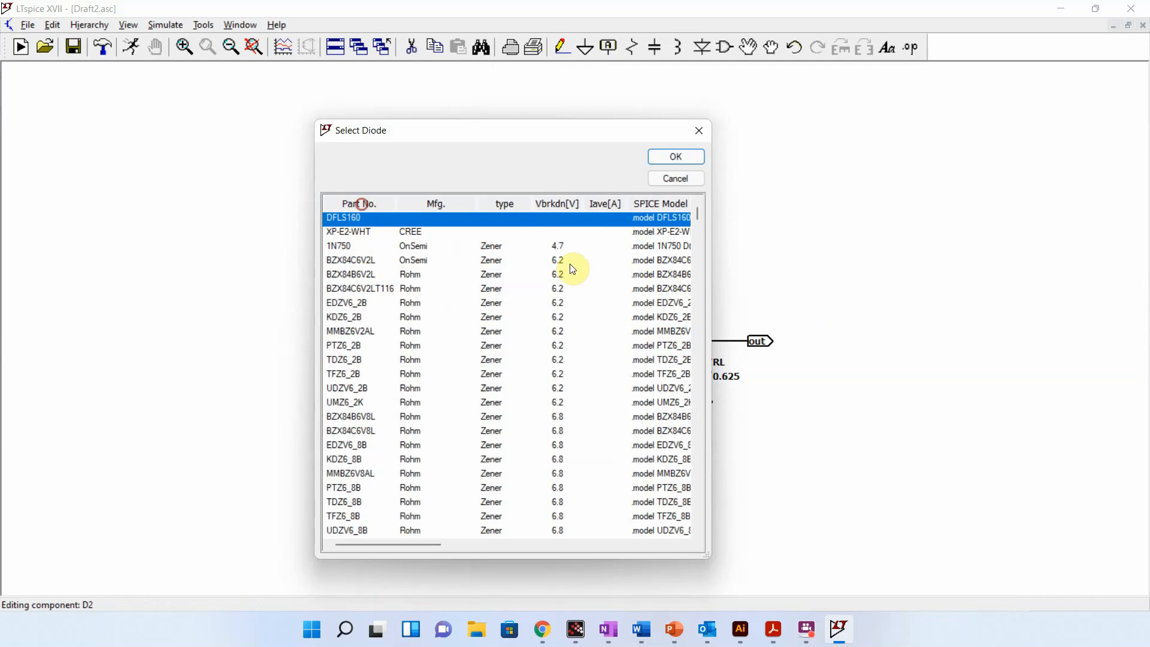
scroll(691, 264, up, 15)
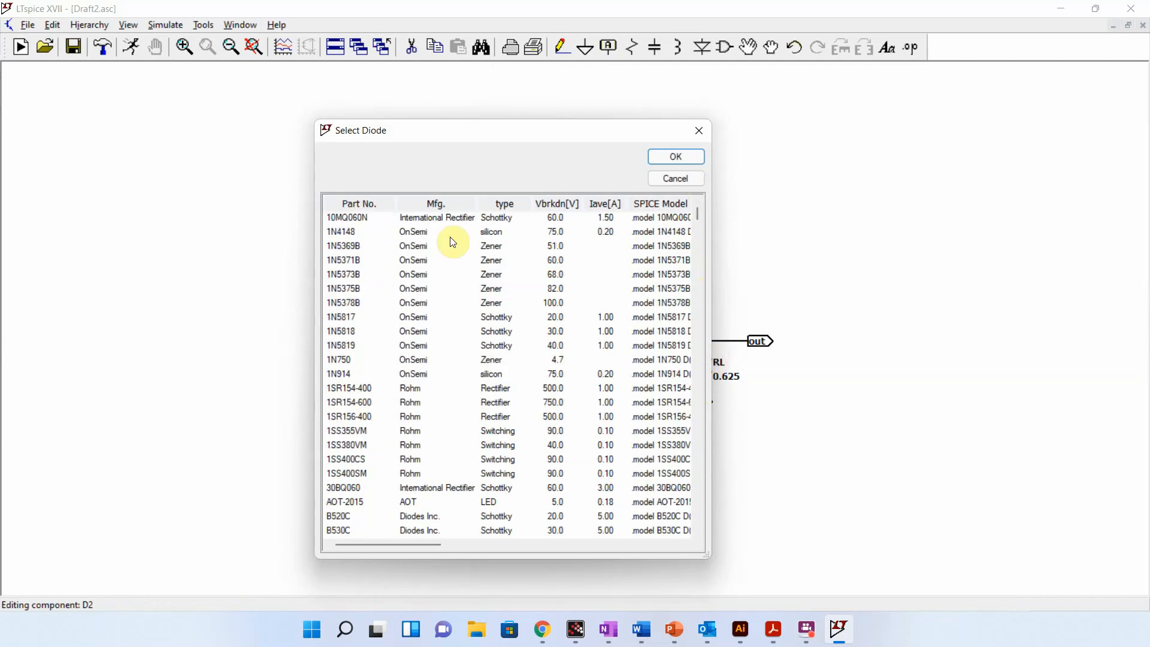
click(334, 230)
click(694, 156)
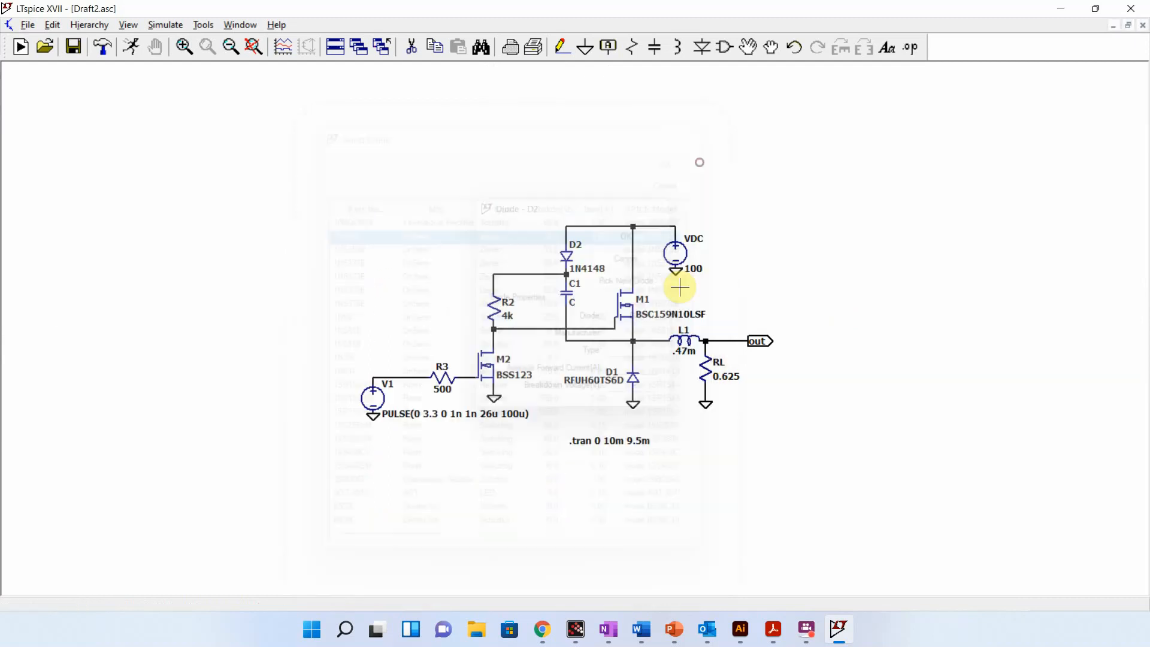
Step: Set capacitor C1 to 100n and resistor R2 to 1k
right_click(576, 296)
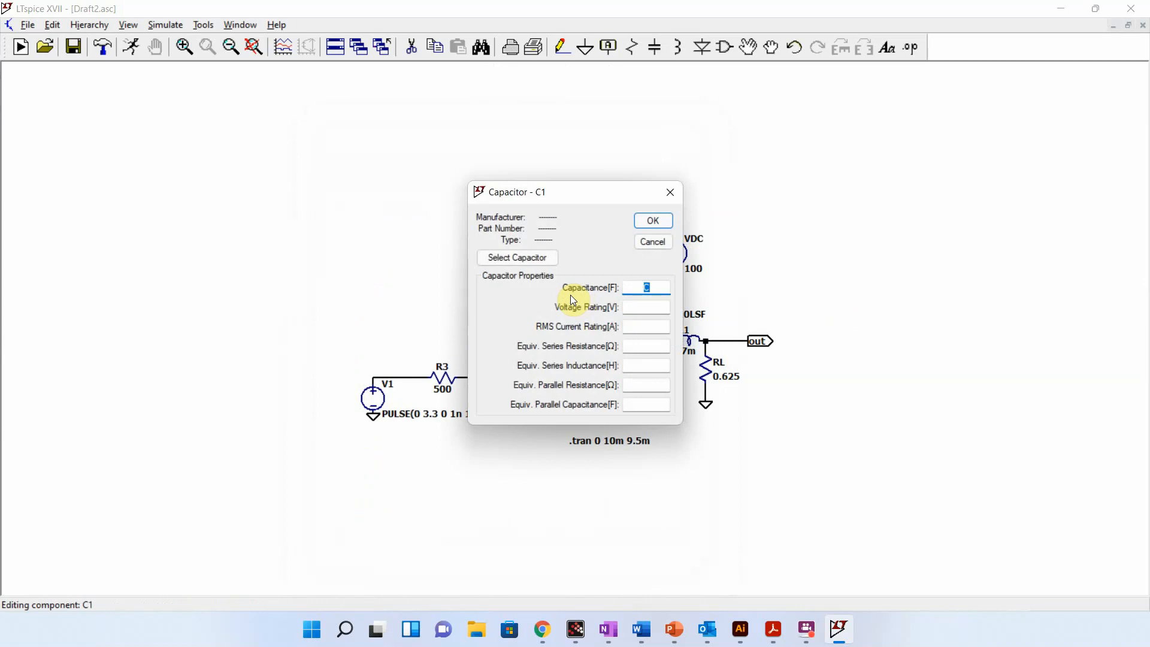
text(100n)
key(Return)
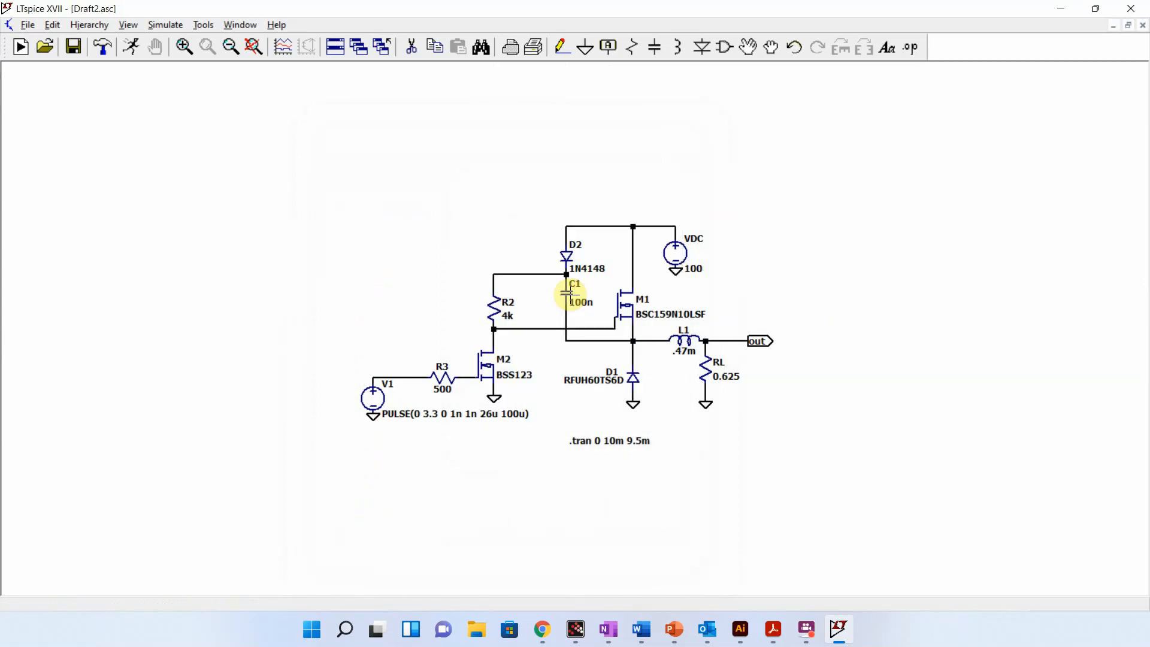
right_click(495, 310)
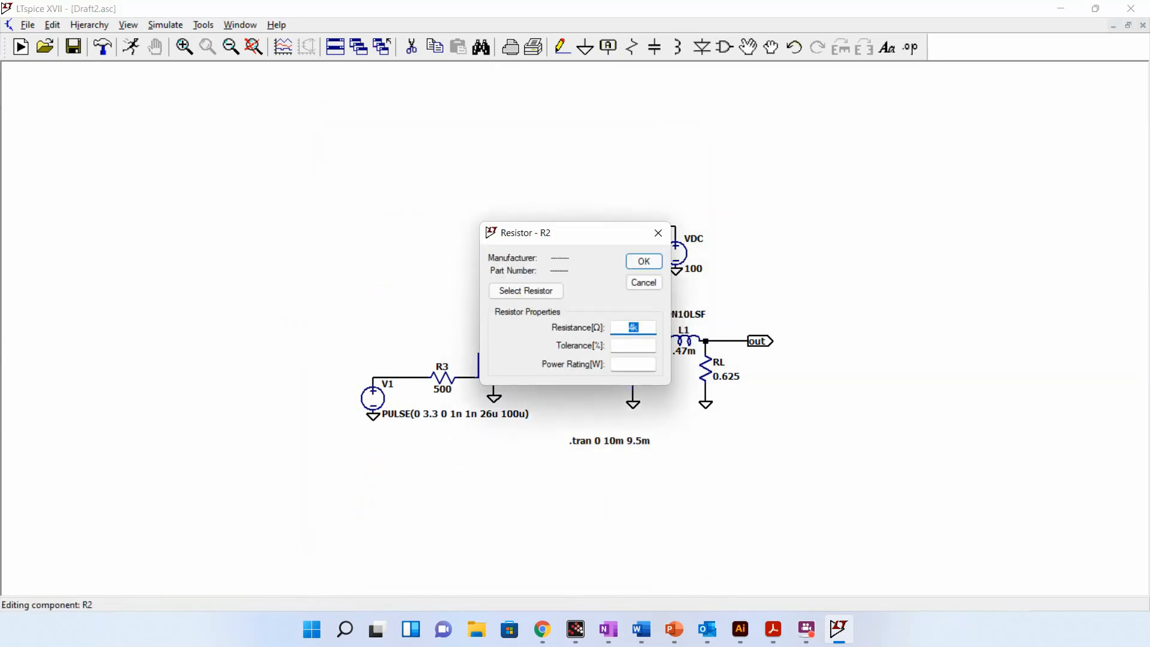
text(1k)
key(Return)
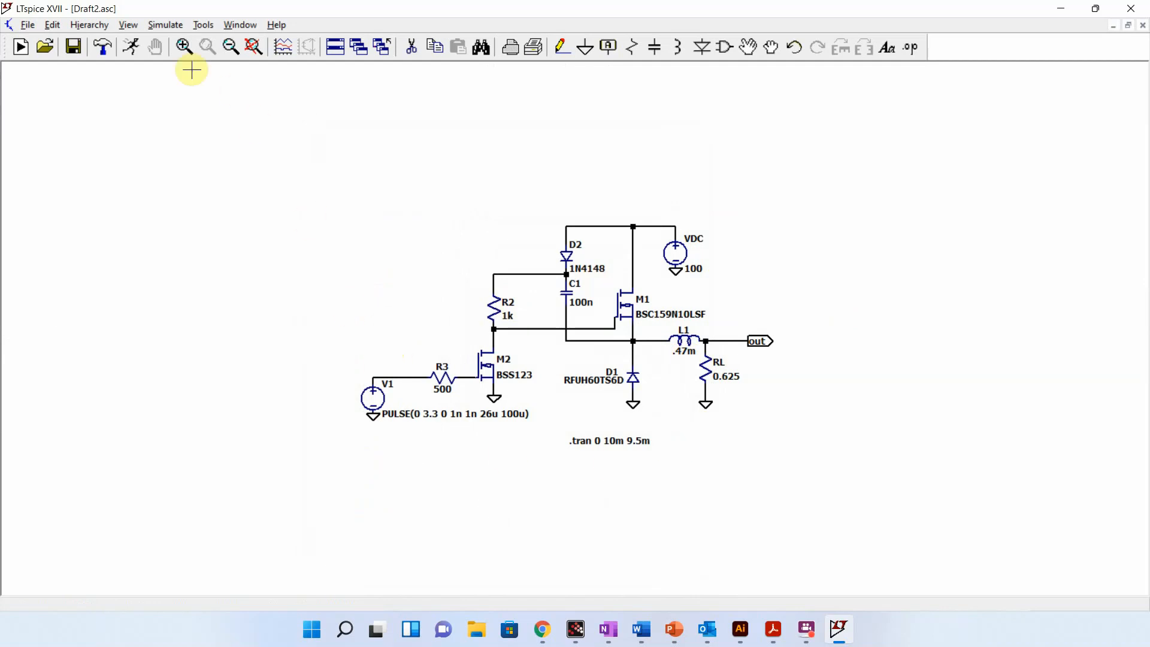
Step: Run the transient simulation and plot the voltage at V1's output, fitting the waveform to the plot
click(131, 47)
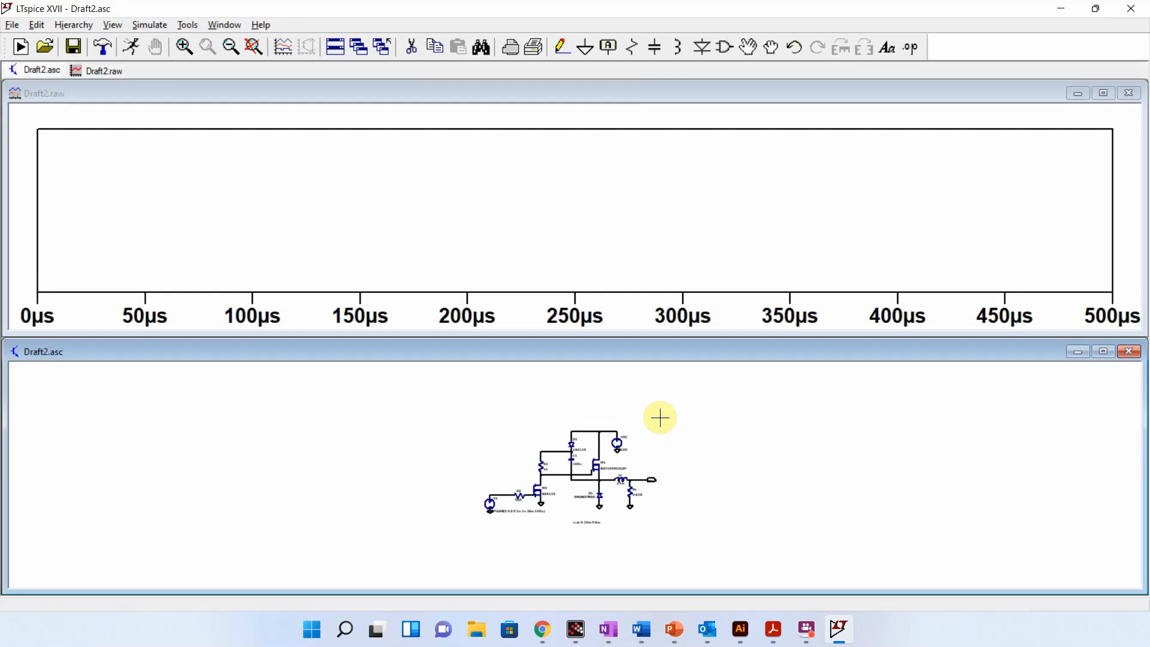
click(256, 50)
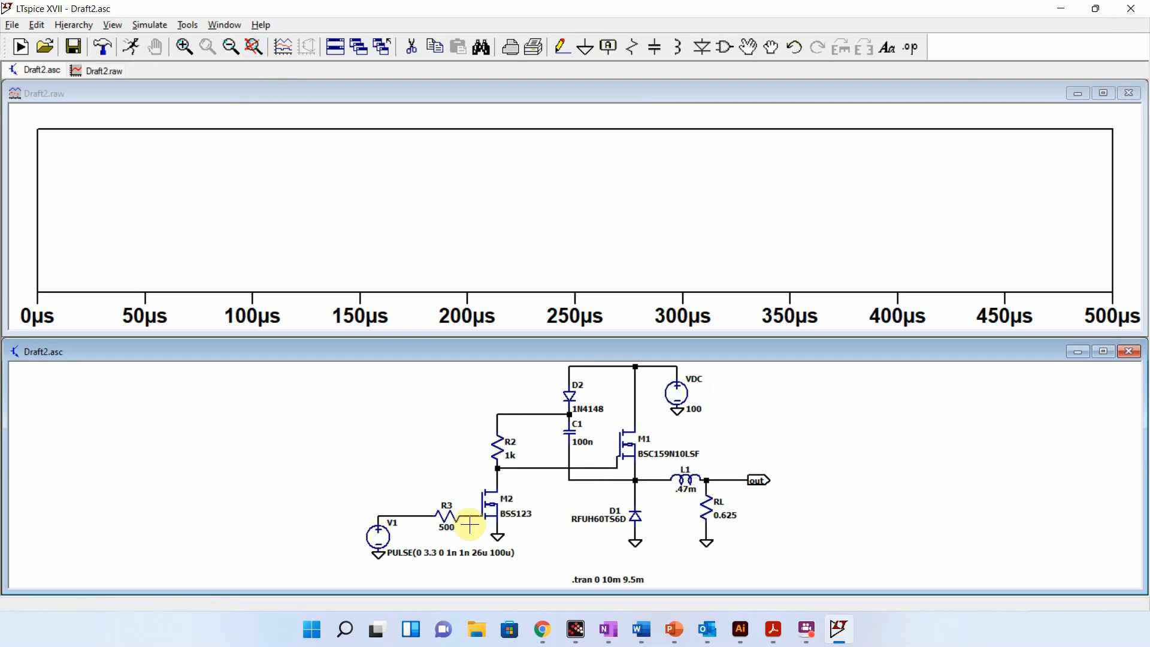
click(406, 512)
click(264, 151)
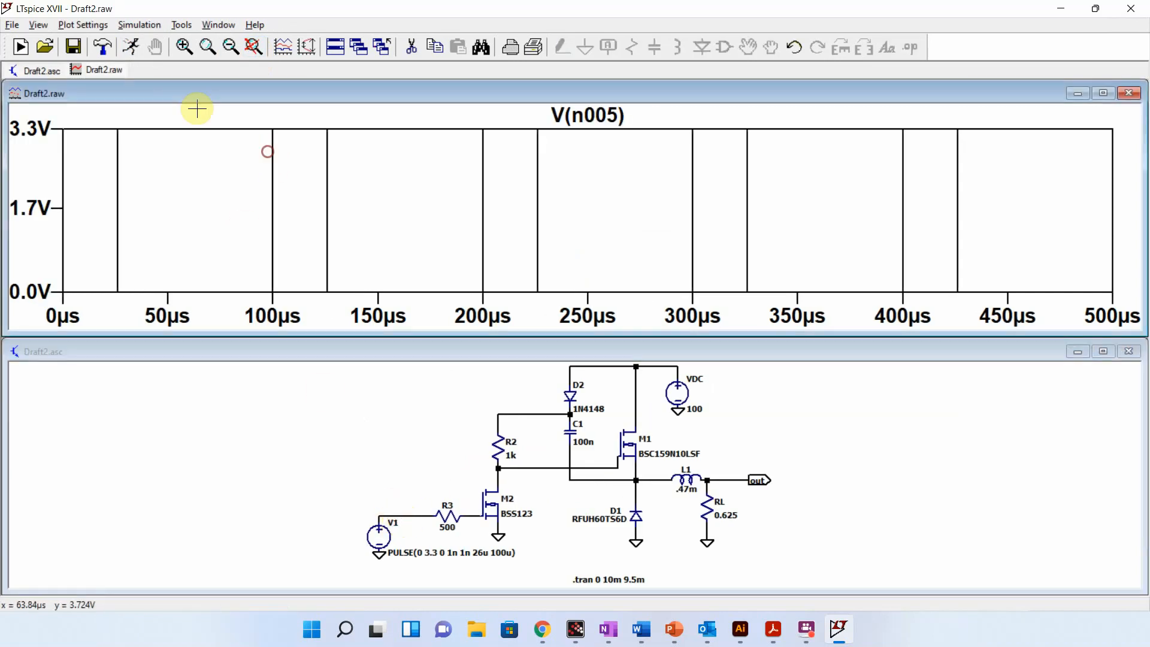
click(255, 48)
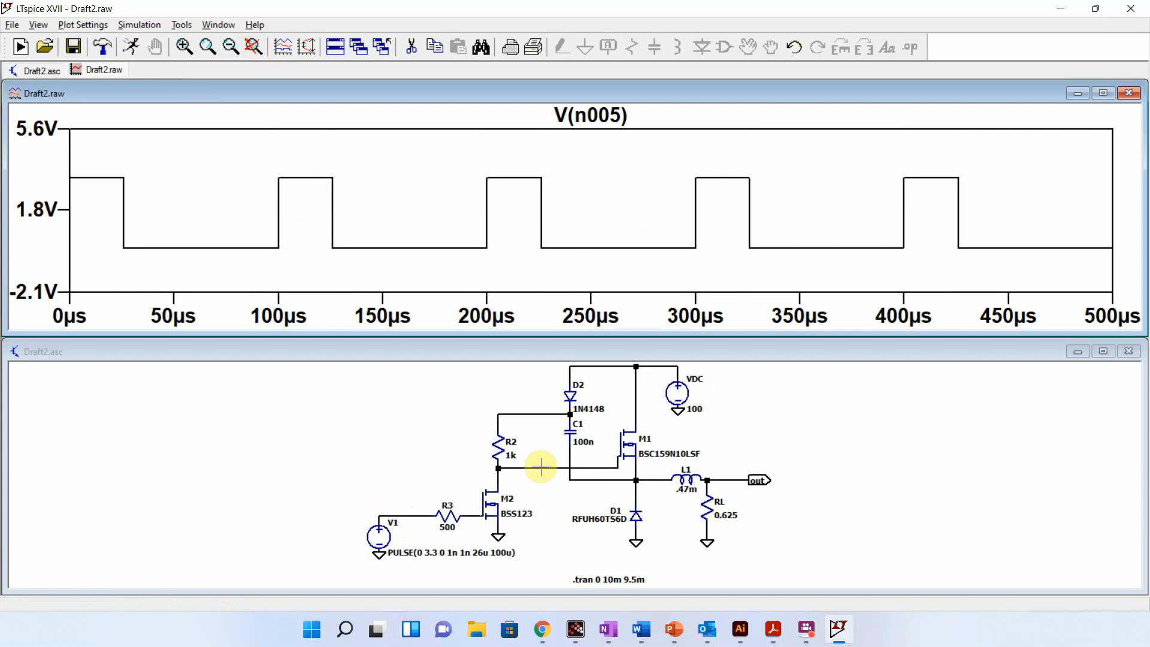
Step: Plot M1's gate voltage and gate-to-source voltage, delete the gate voltage trace, and fit the remaining differential waveform
click(597, 468)
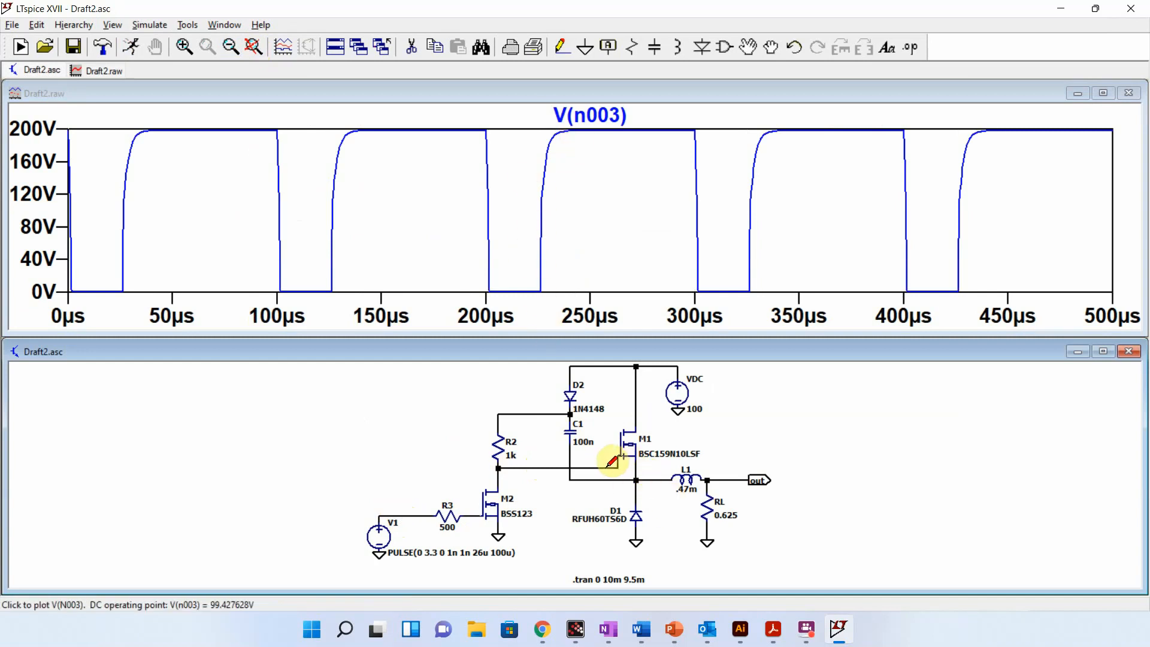
mouse_move(612, 462)
mouse_down()
mouse_move(654, 474)
mouse_move(637, 480)
mouse_up()
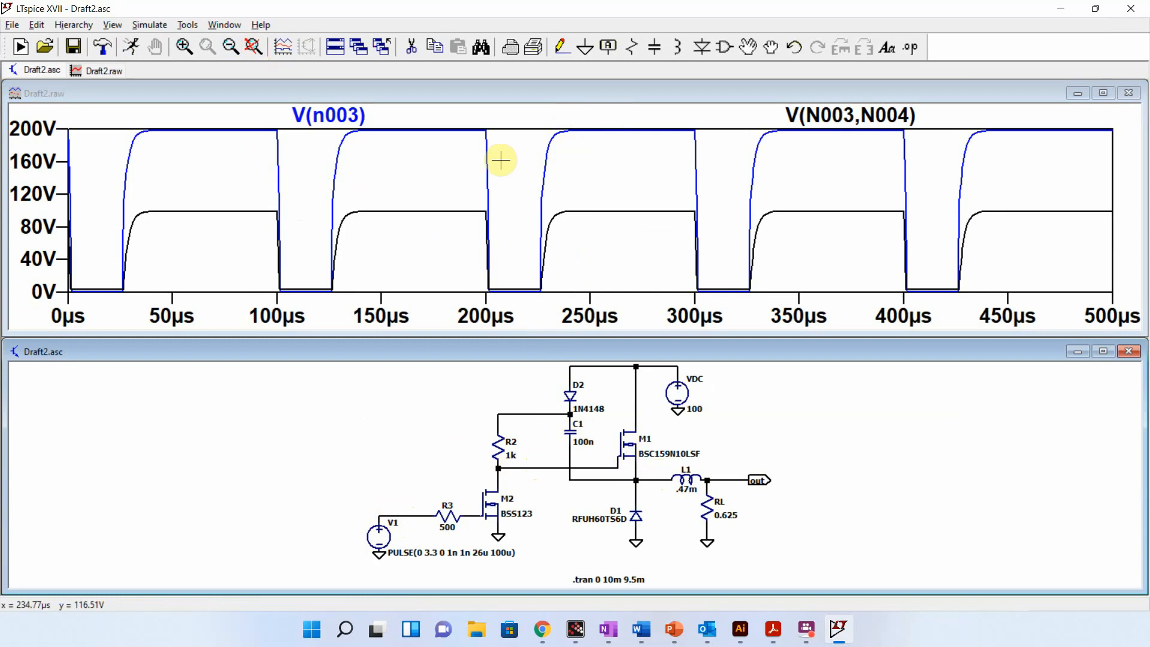
right_click(330, 116)
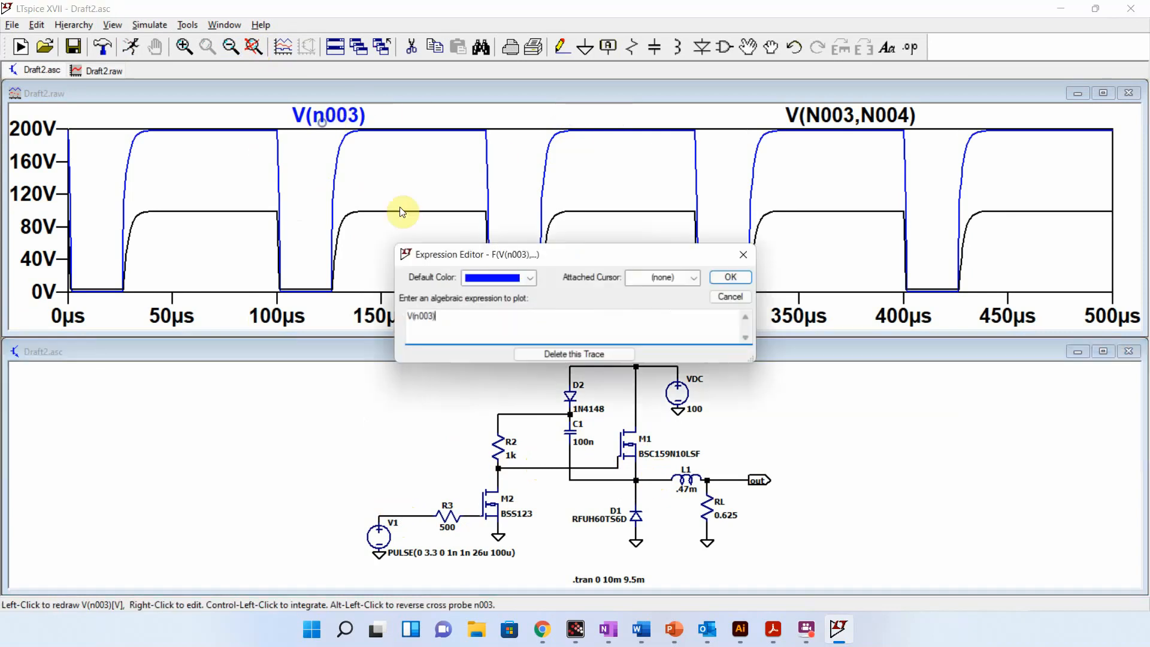
click(575, 354)
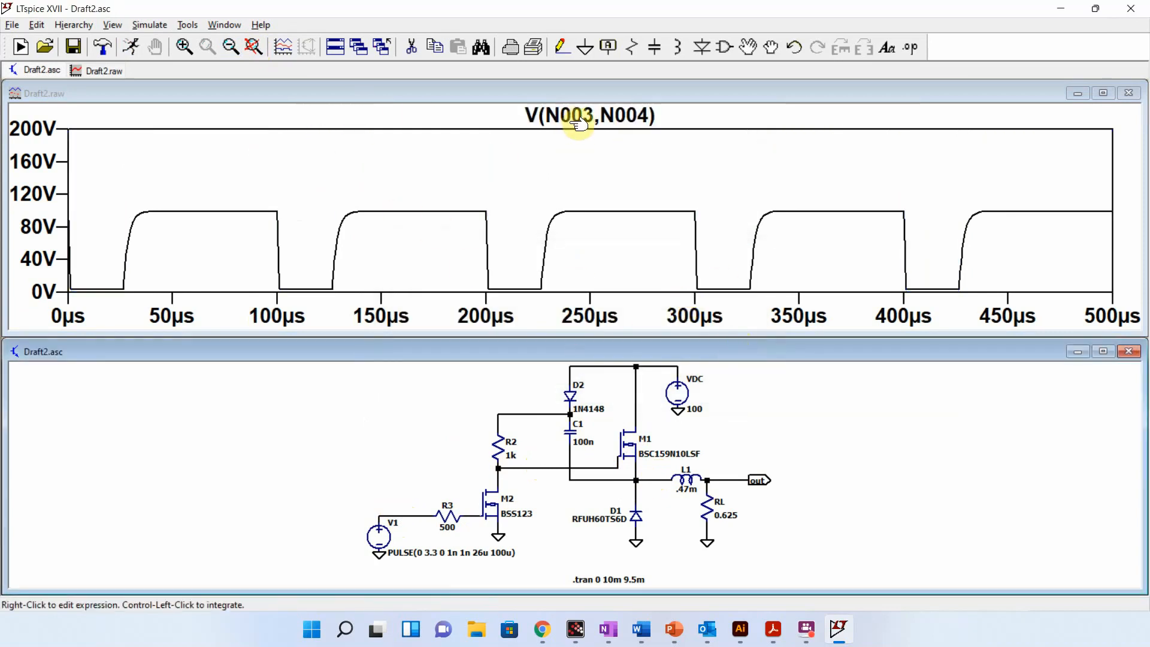
click(593, 184)
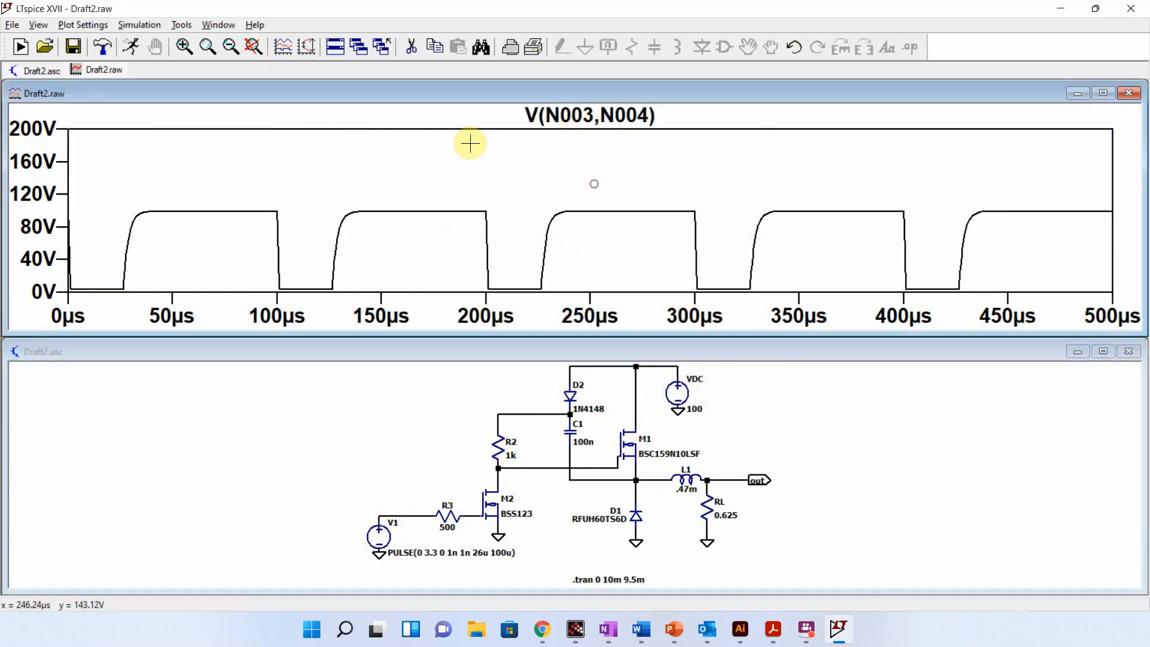
click(254, 52)
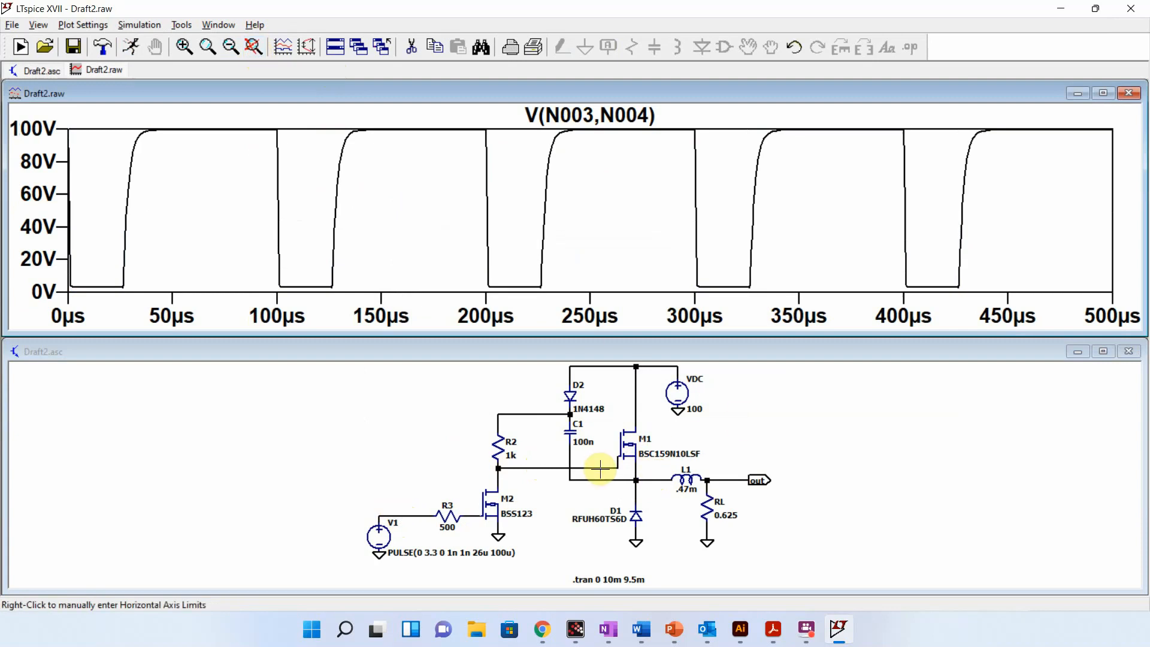
click(670, 521)
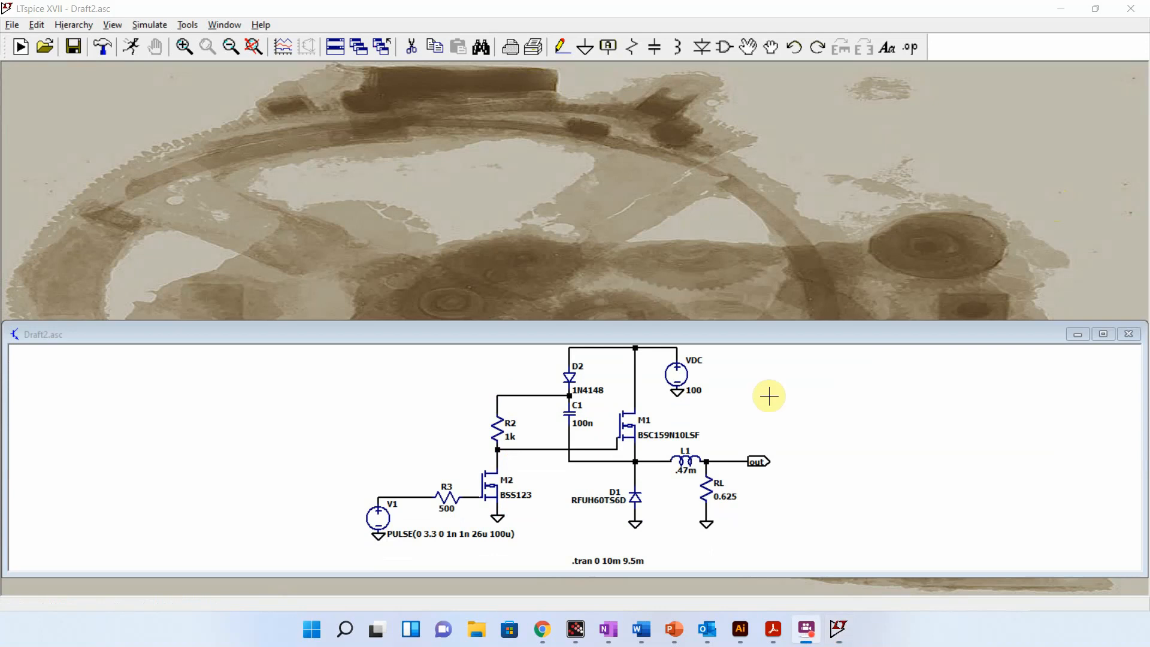
Step: Rerun the simulation and plot the voltages at M1's gate and at its source node
click(129, 46)
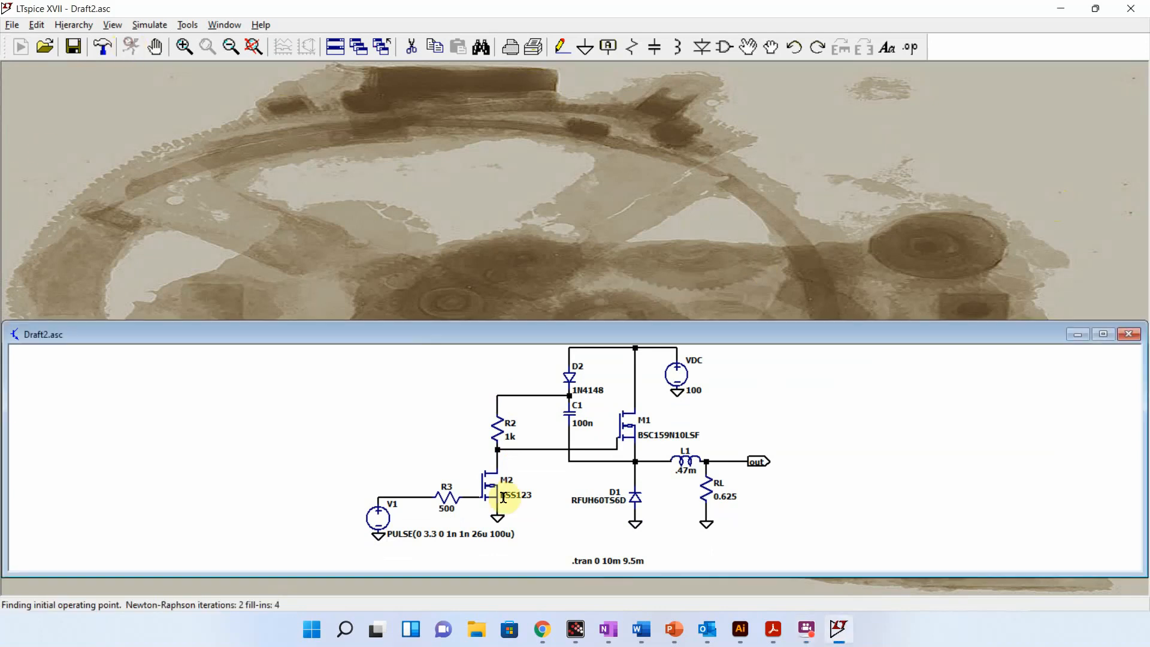
click(601, 464)
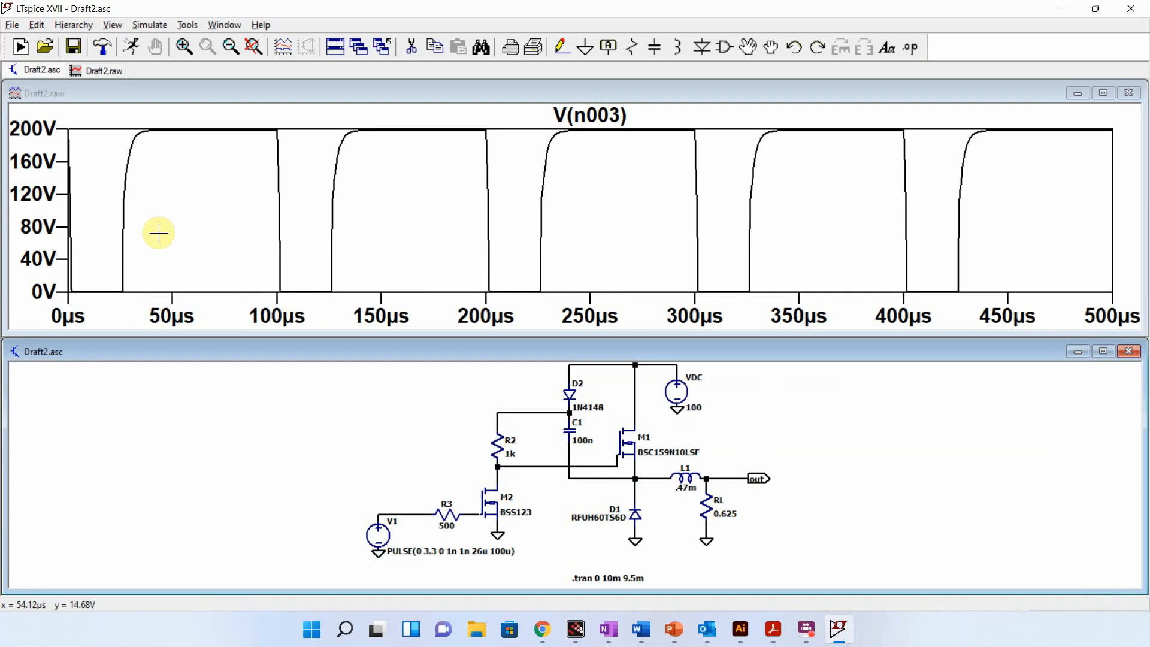
click(652, 478)
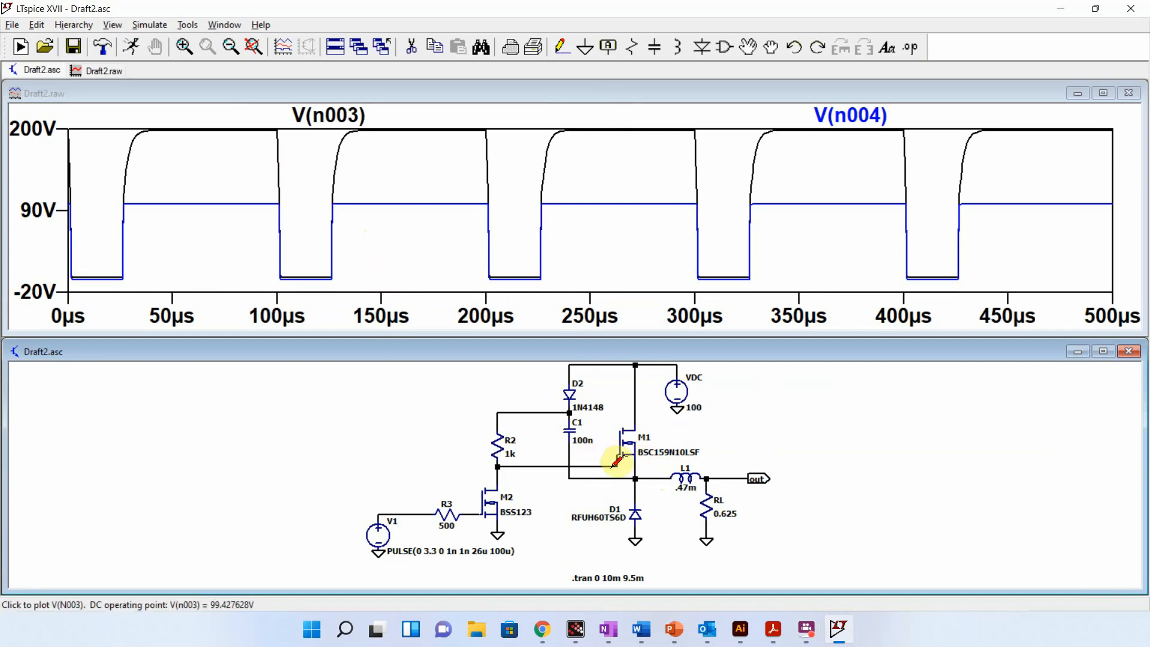
Step: Add M1's gate-to-source differential voltage, delete the separate source and gate traces, and fit the remaining waveform to the plot
drag(611, 460, 658, 479)
right_click(621, 113)
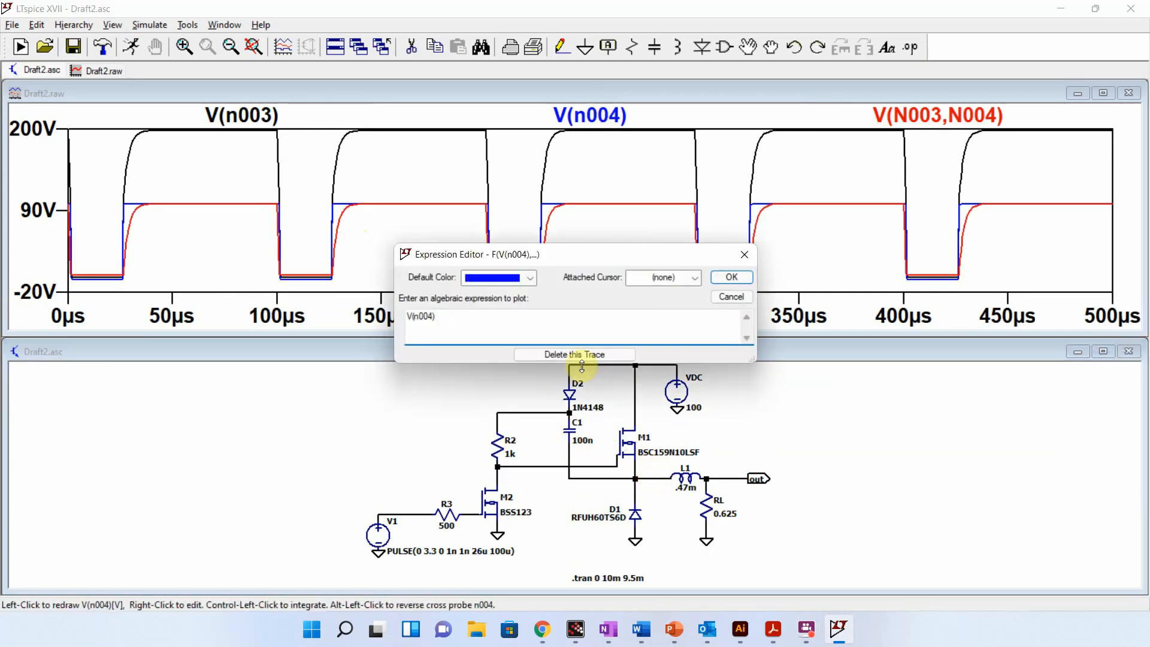
click(580, 354)
right_click(367, 114)
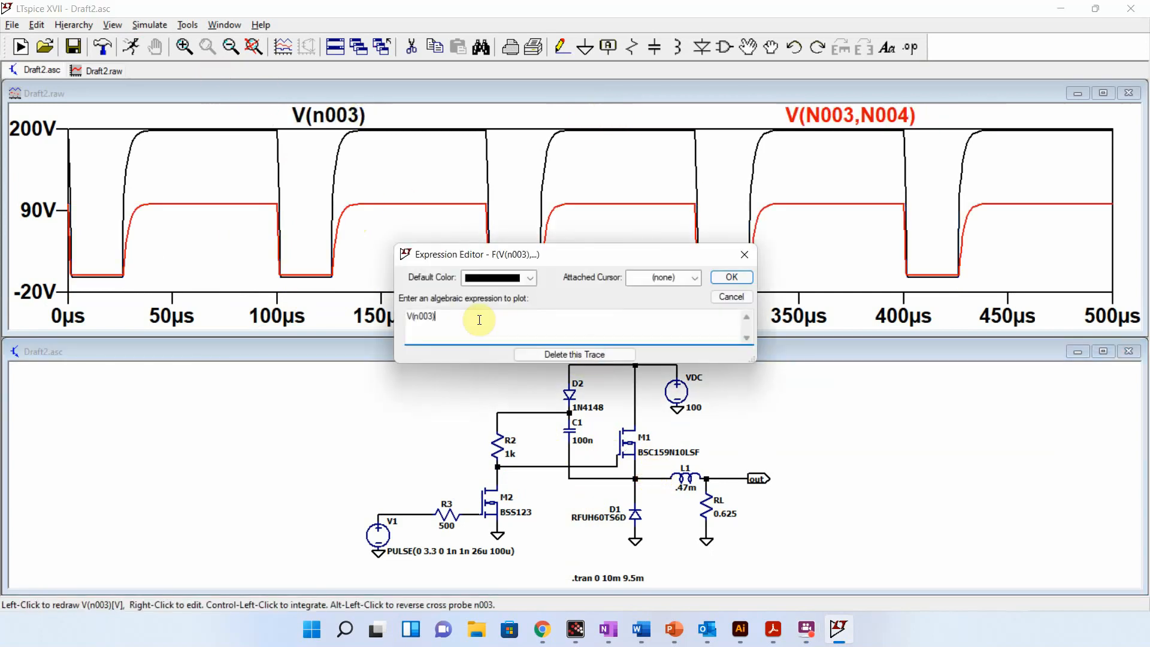
click(519, 355)
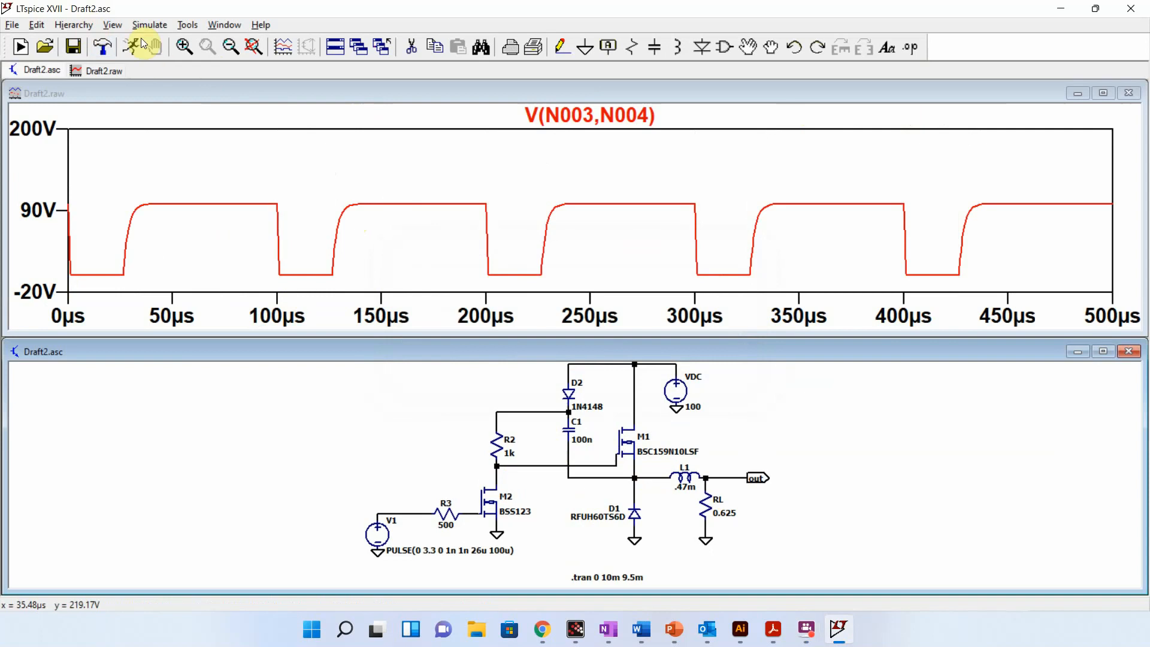
click(295, 130)
click(254, 48)
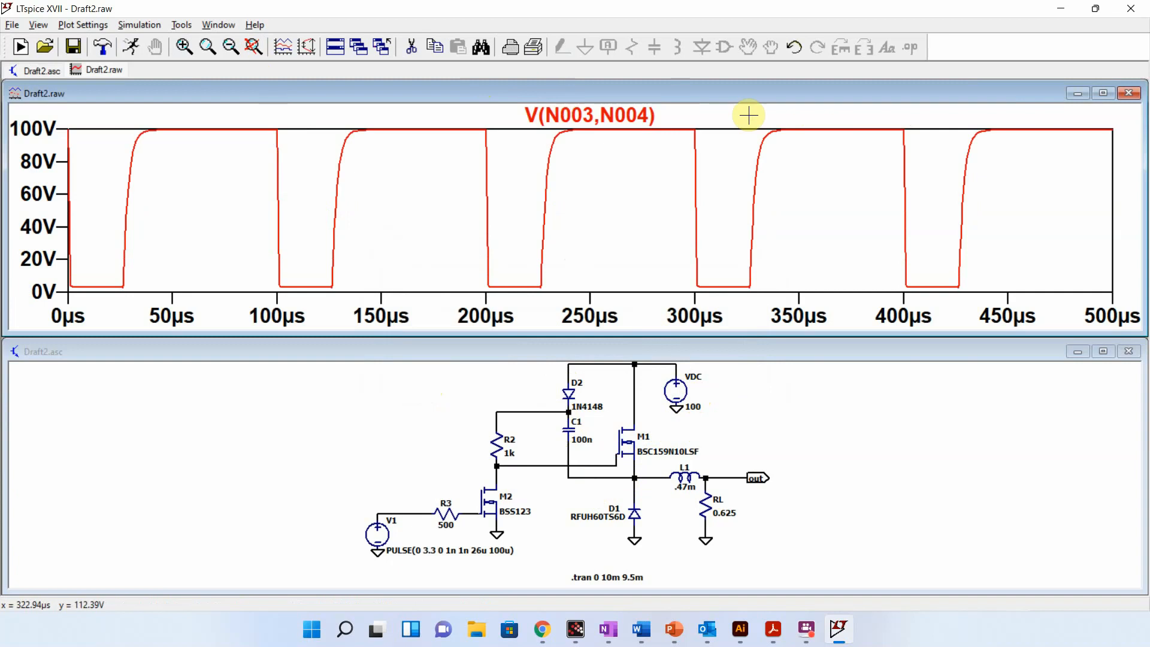
Step: Close the waveform plot and maximize the schematic
click(897, 398)
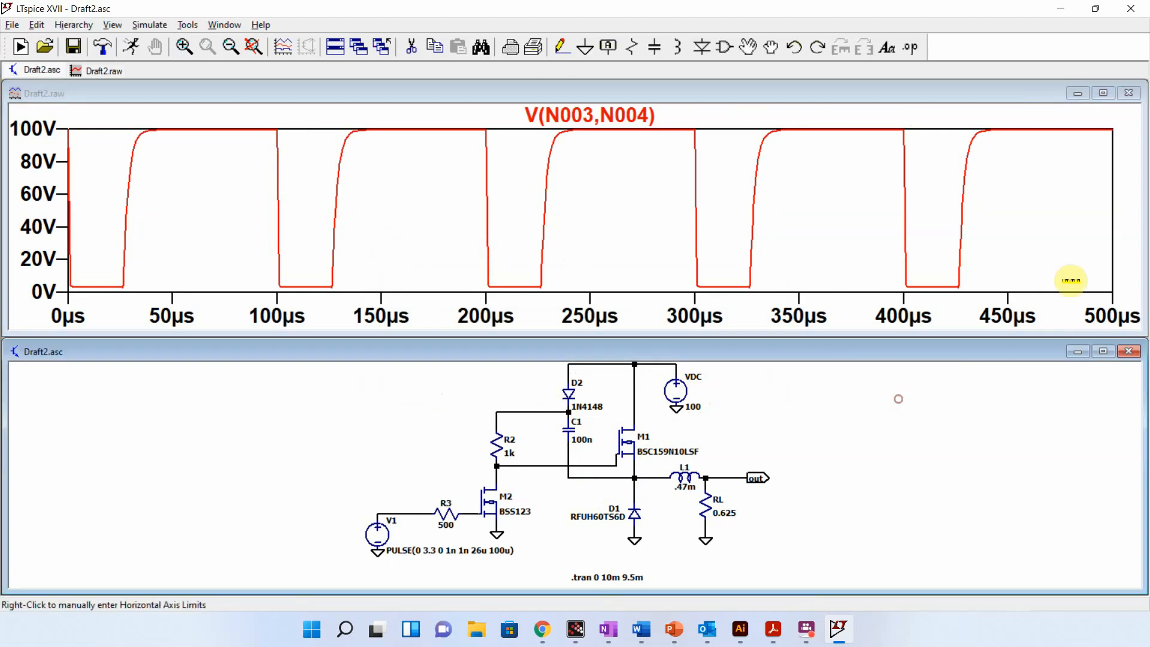
click(1129, 94)
click(1103, 351)
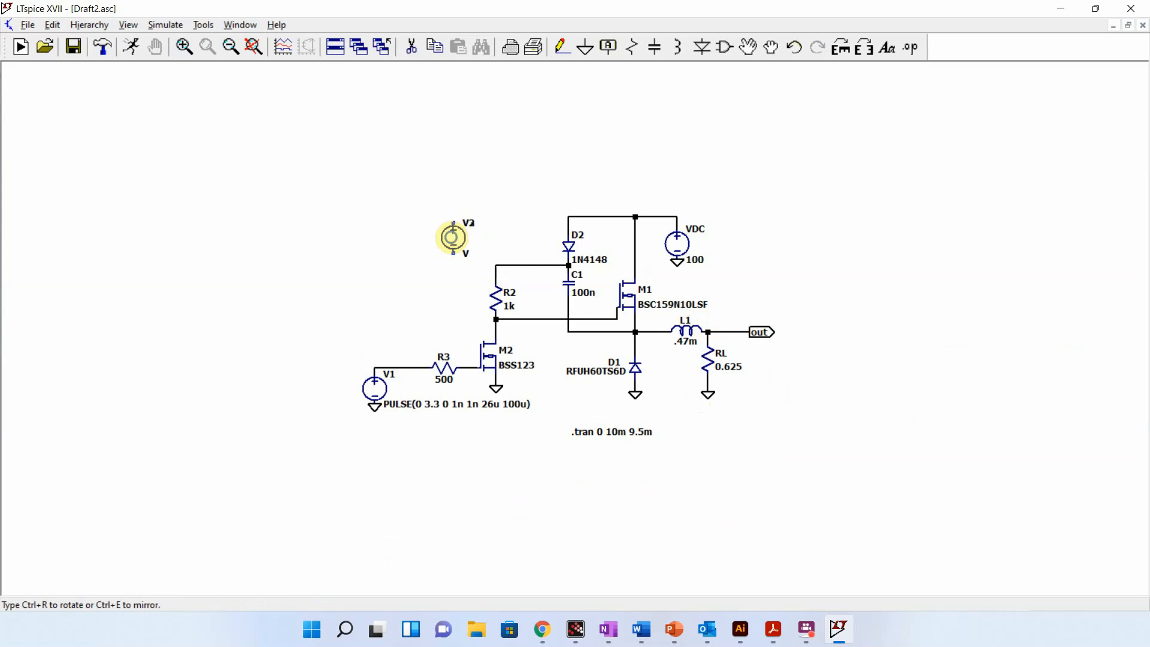
Step: Place voltage source V2 above R3, set its DC value to 20 V, and ground its negative terminal
click(452, 237)
right_click(453, 237)
text(20)
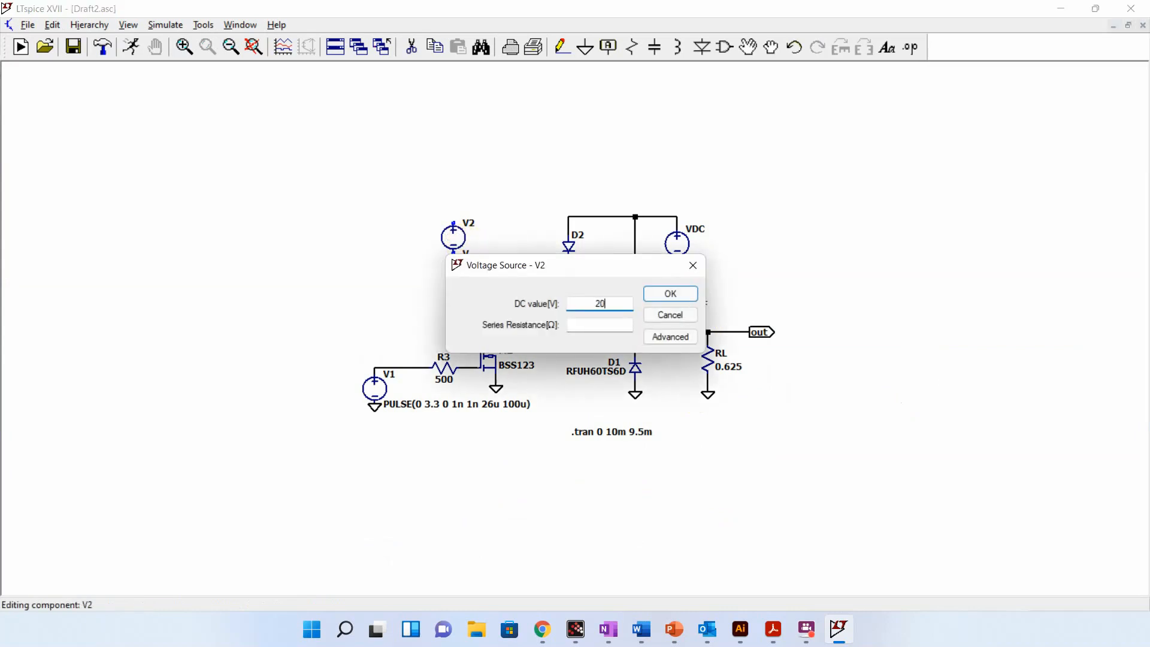
key(Return)
key(g)
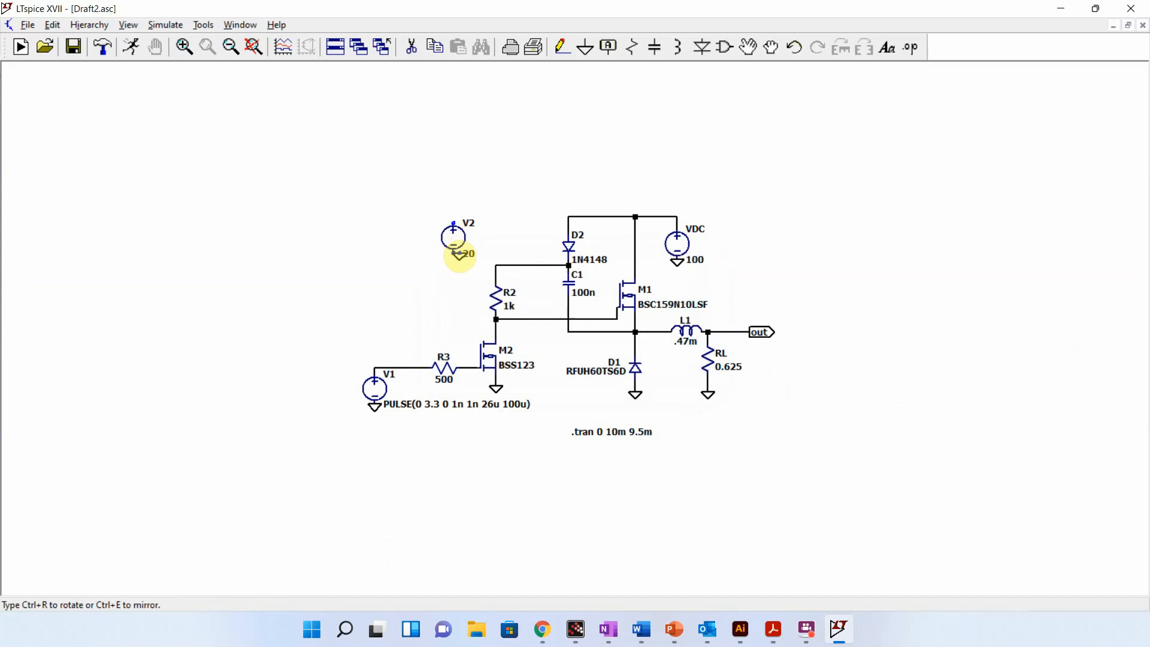
click(453, 254)
Step: Wire V2's positive terminal to D2's anode and delete the wire linking D2 to the VDC rail
key(F3)
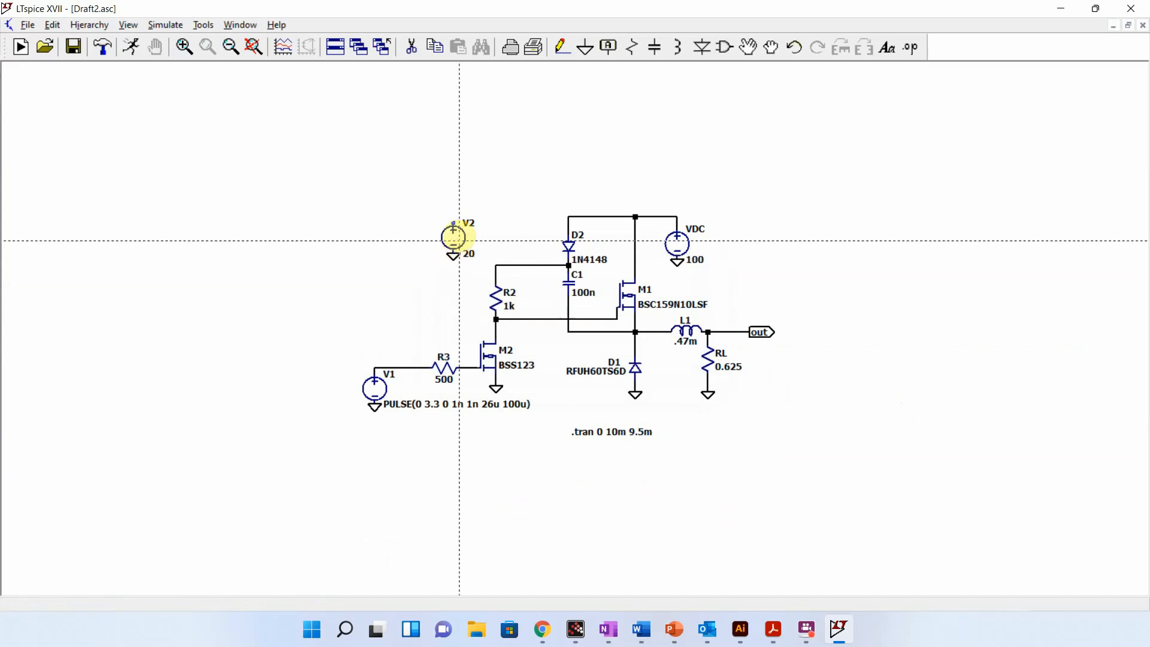
click(453, 216)
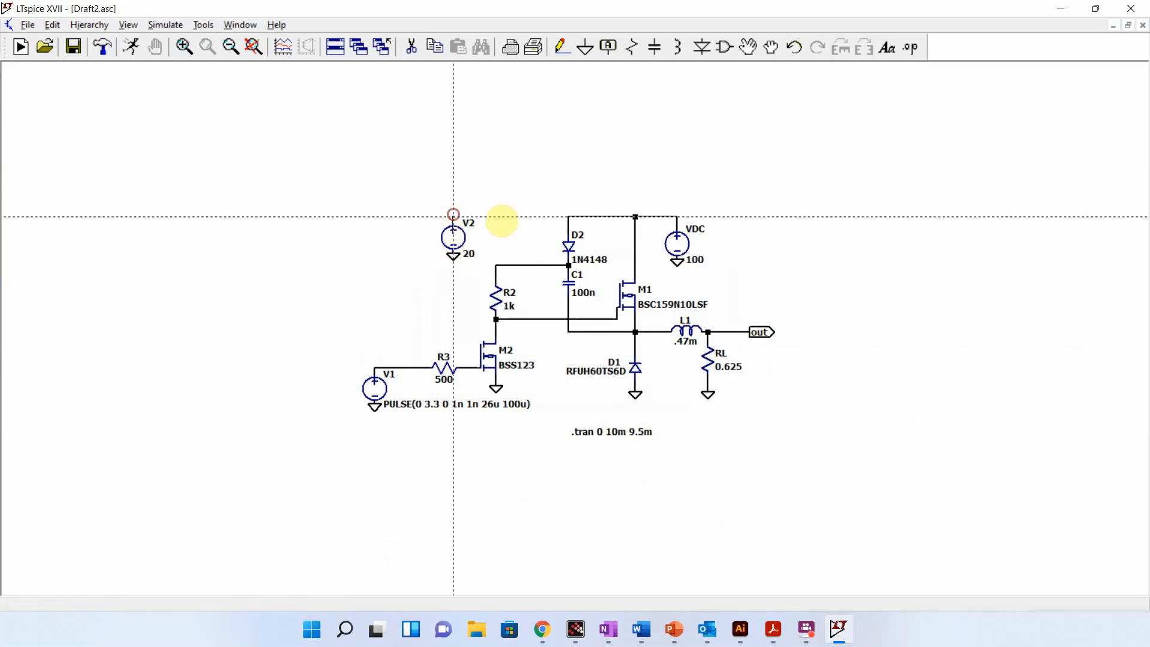
click(569, 216)
right_click(569, 216)
click(411, 47)
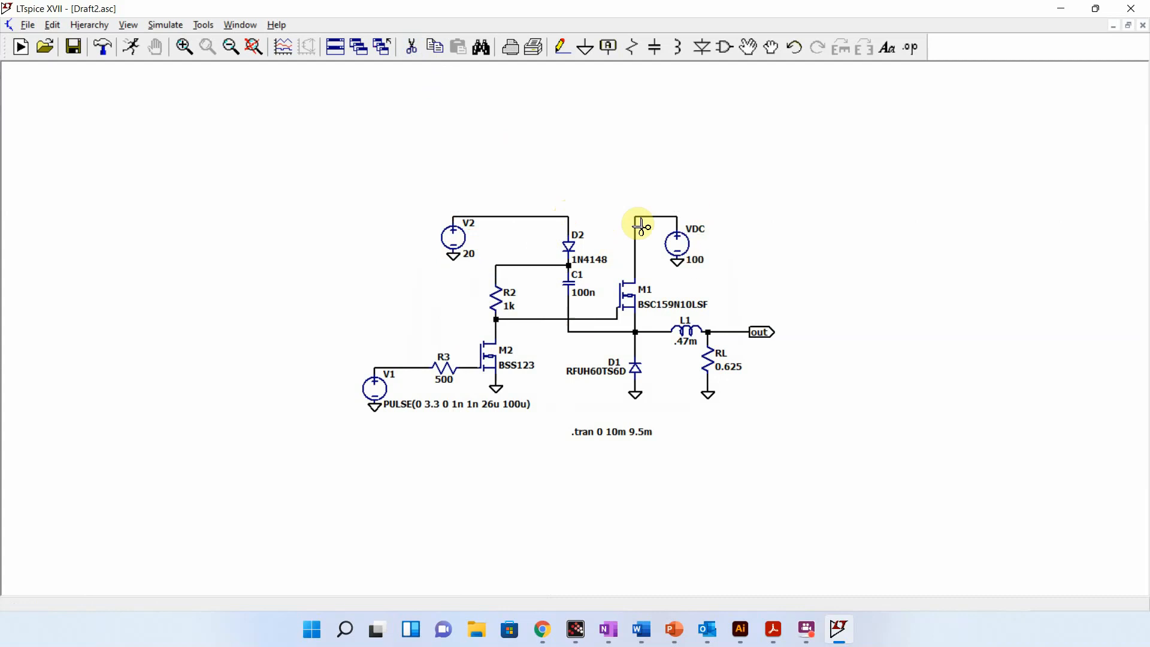
right_click(795, 250)
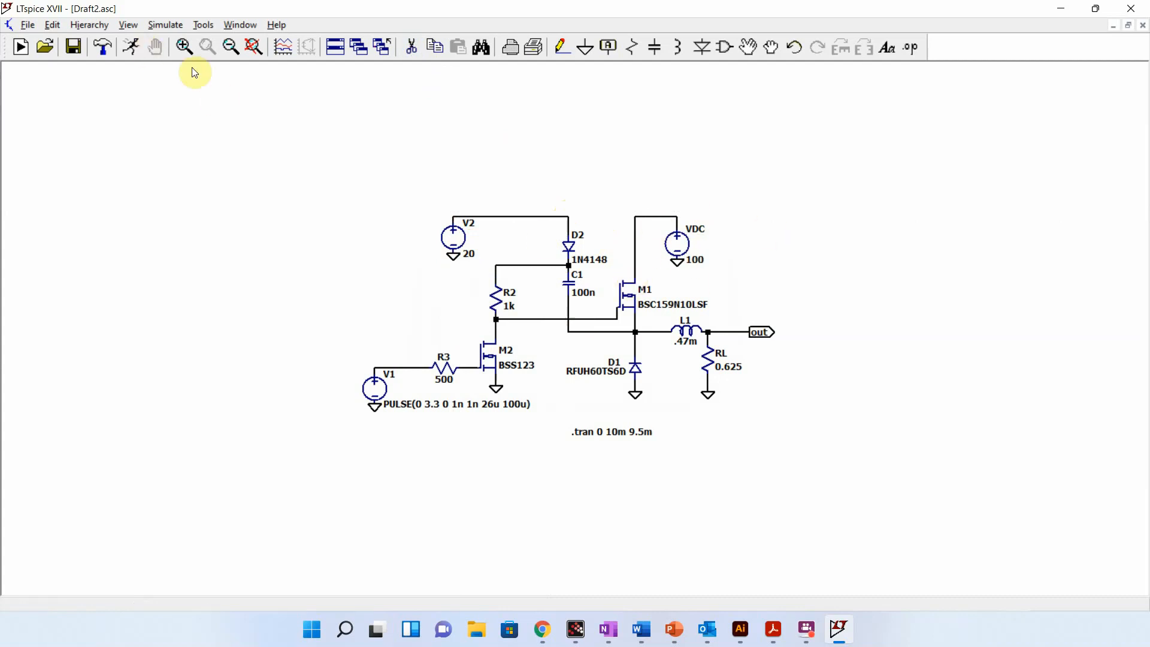
Step: Fit the schematic to the view, run the transient simulation, and plot the voltage at M1's gate
click(251, 54)
click(129, 51)
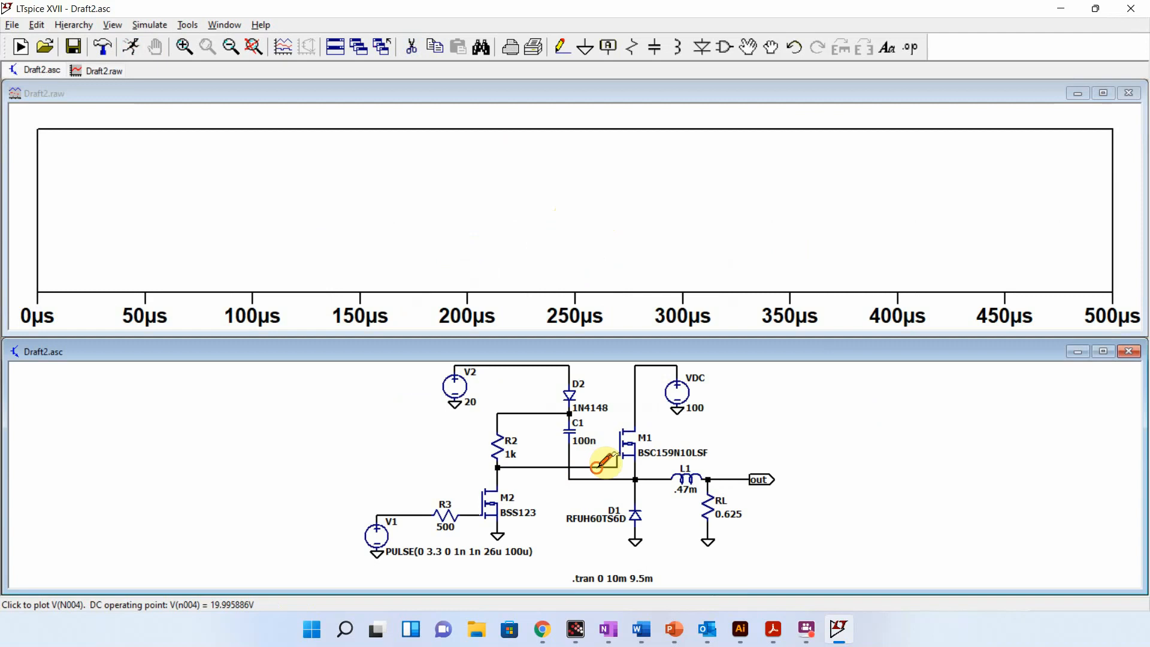
click(597, 465)
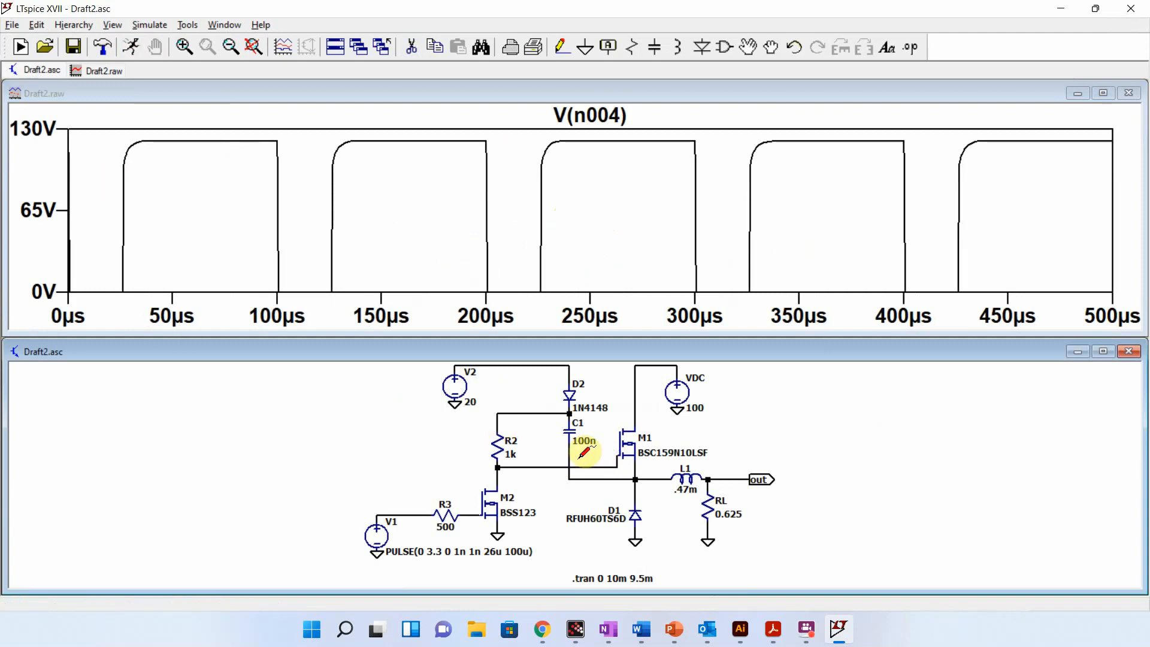
Step: Plot M1's gate-to-source differential voltage and delete the plain gate voltage trace
mouse_move(600, 465)
mouse_down()
mouse_move(624, 457)
mouse_move(633, 473)
mouse_up()
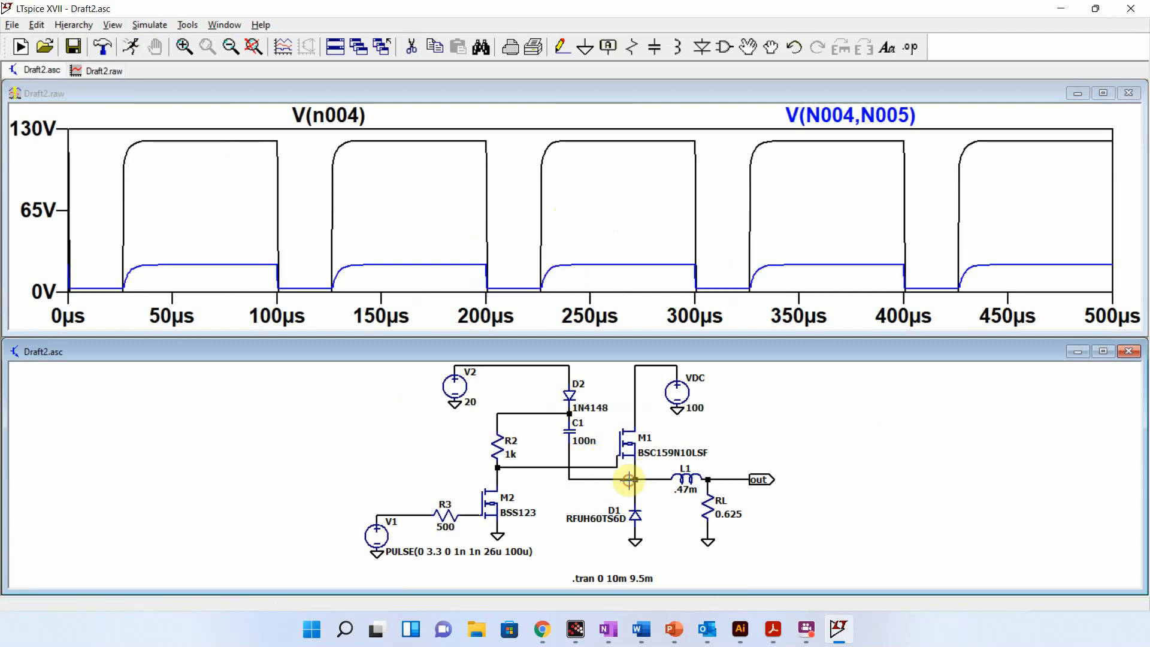
right_click(360, 120)
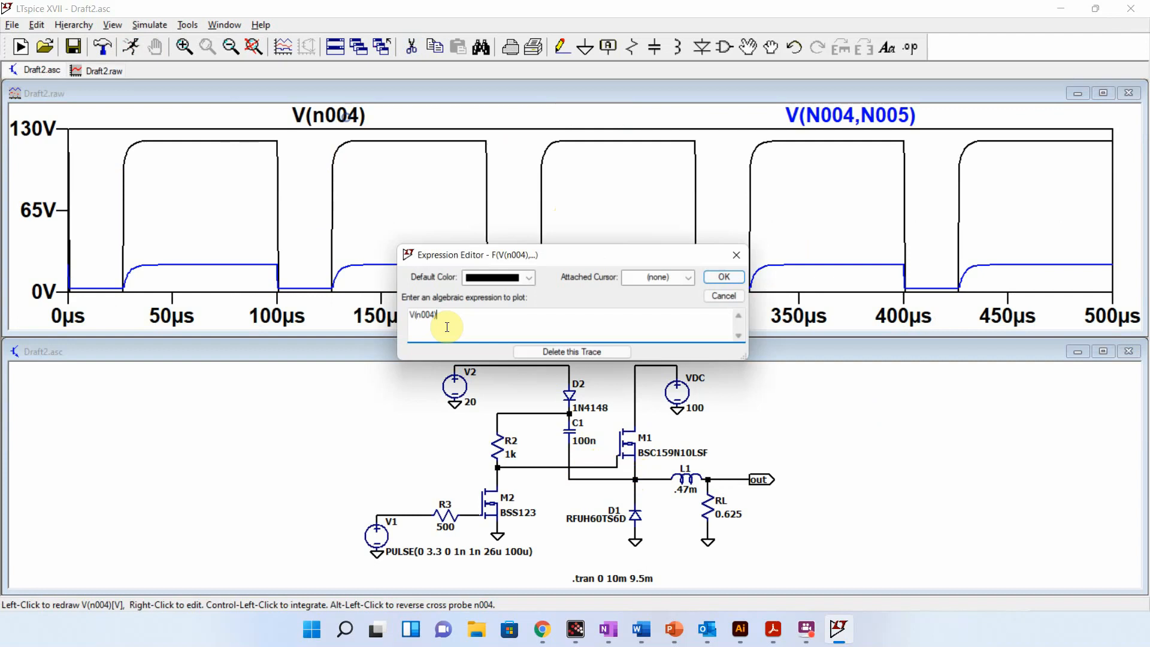
click(602, 354)
click(431, 242)
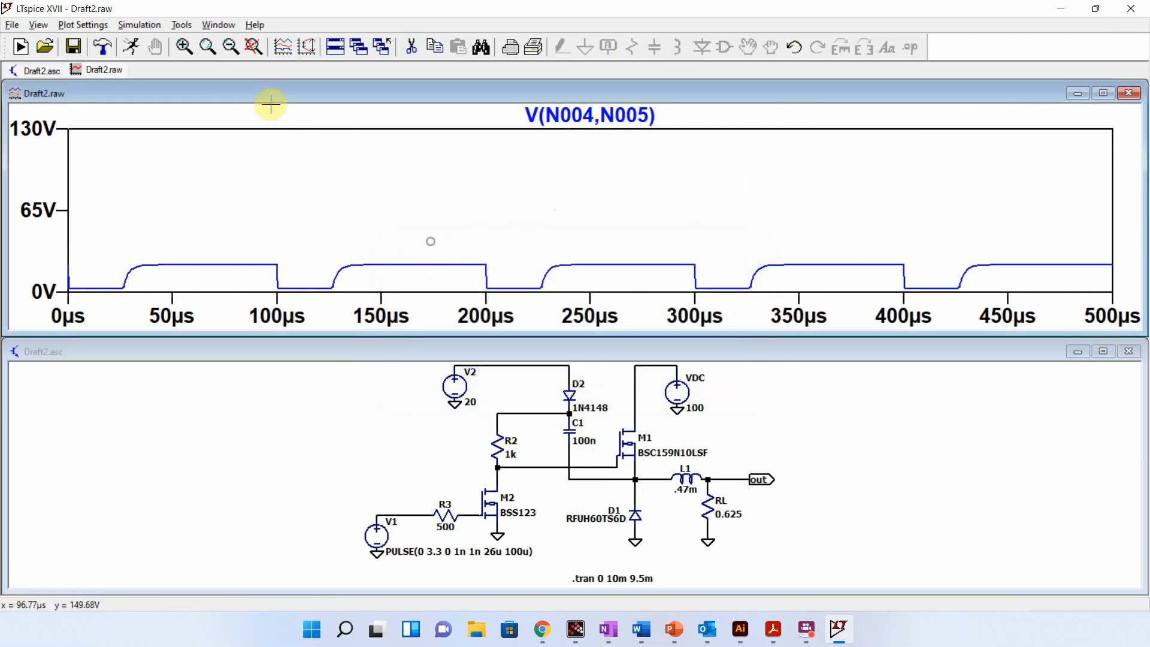
Step: Set resistor R2 to 100 ohms and rerun the transient simulation
click(256, 51)
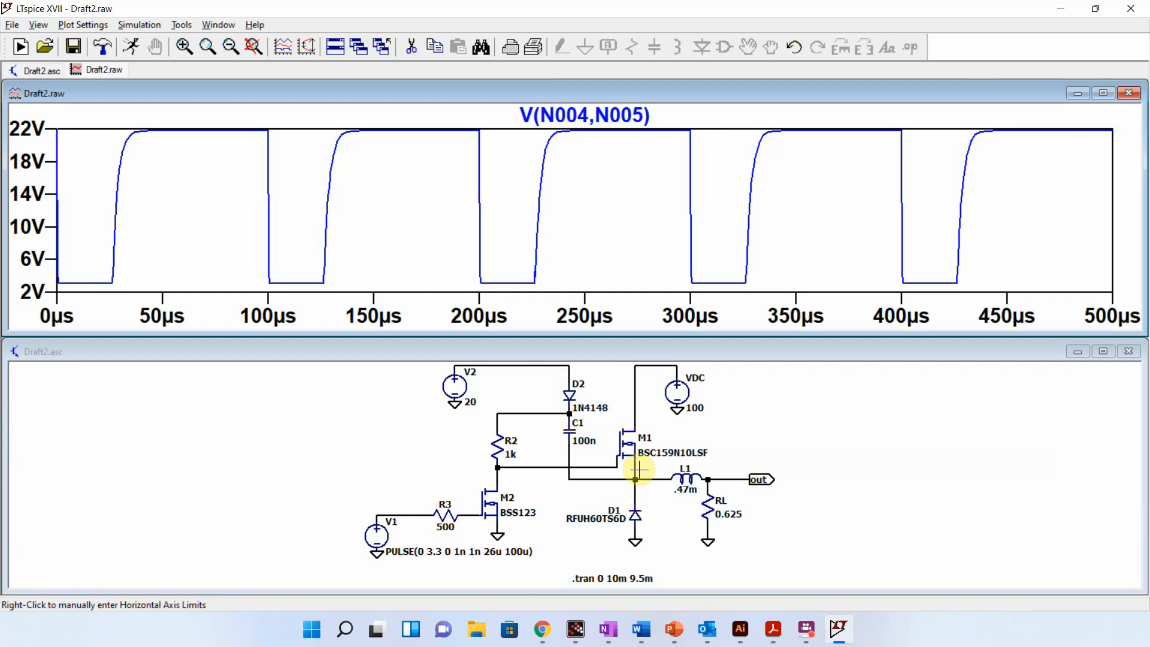
right_click(500, 448)
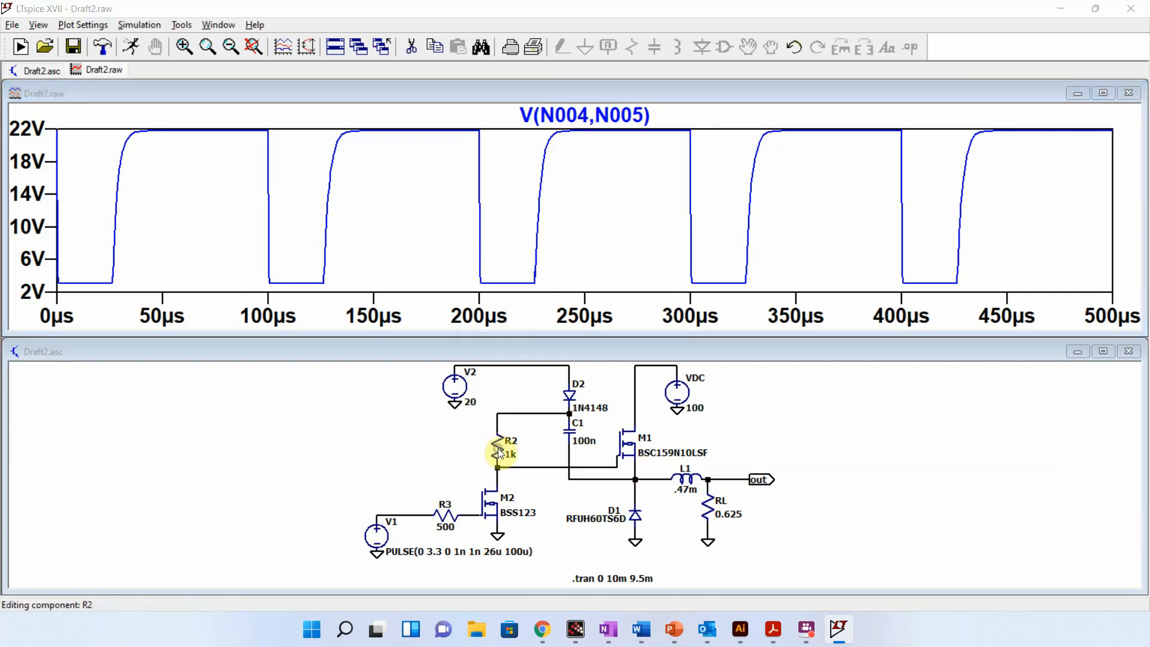
text(100)
key(Return)
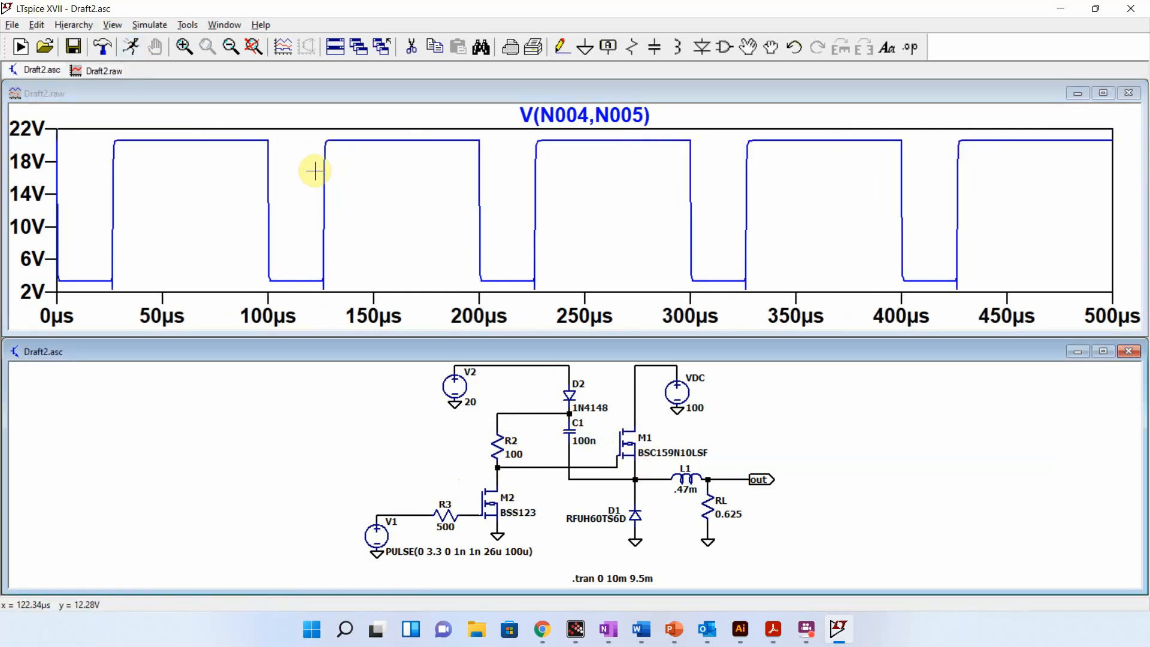
Step: Plot the output voltage on its own, and replace it with the pulse voltage at V1's positive terminal
click(654, 422)
click(738, 476)
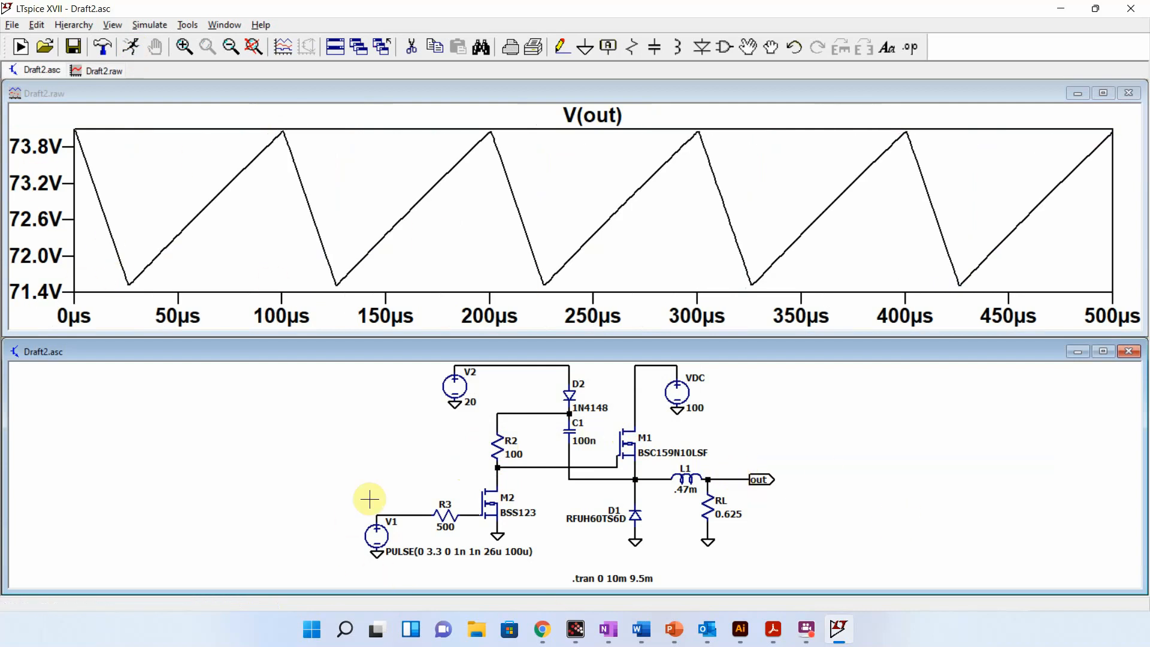
click(384, 514)
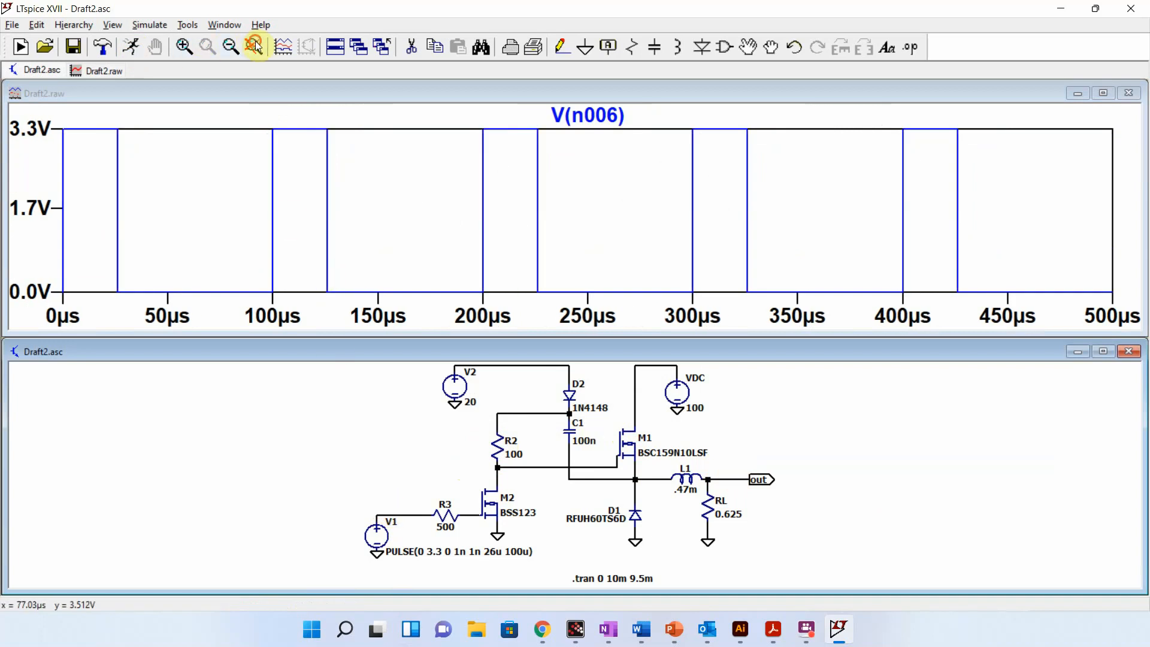
click(343, 188)
click(251, 48)
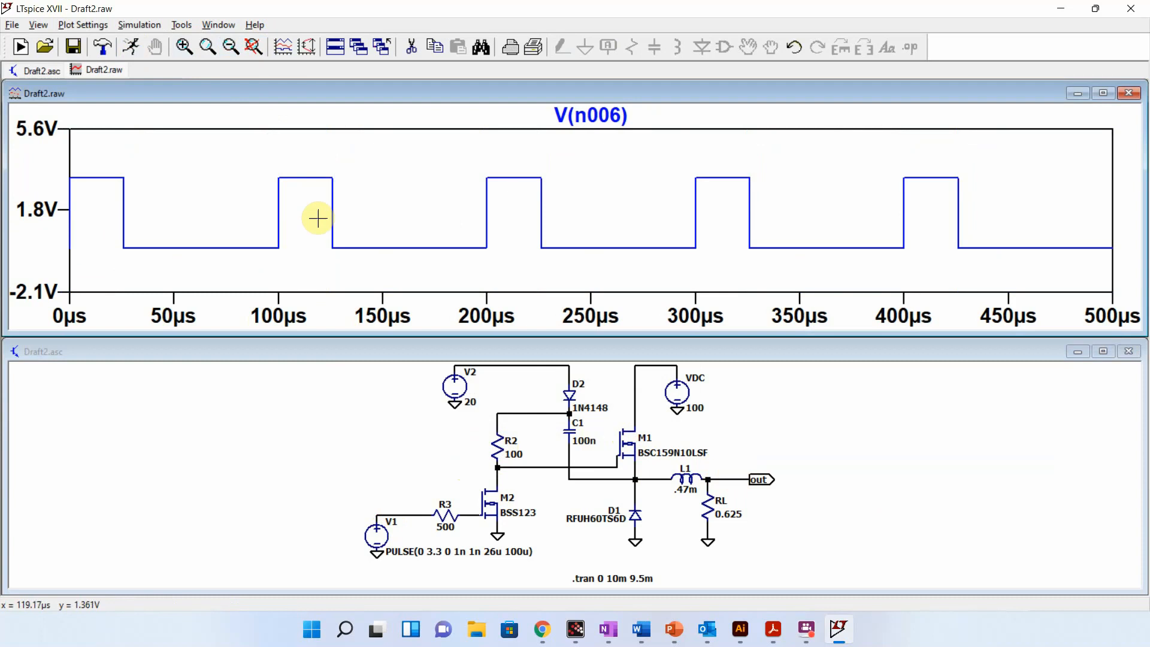
Step: Plot M1's gate voltage and remove V1's pulse trace from the plot
click(604, 467)
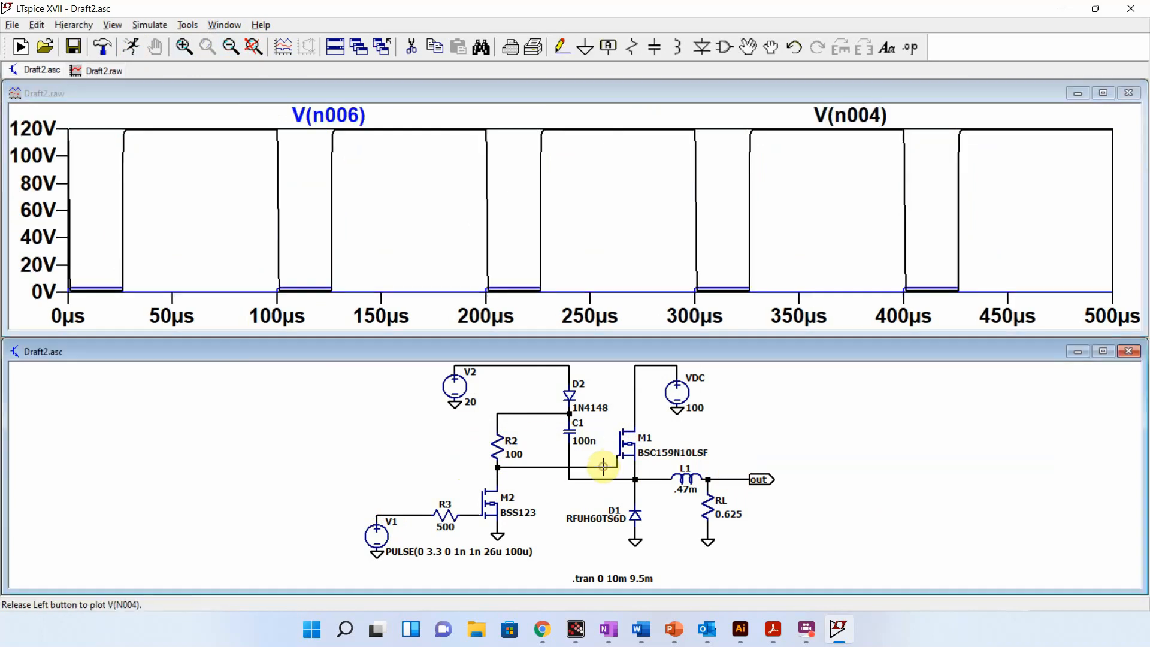
click(342, 200)
click(232, 45)
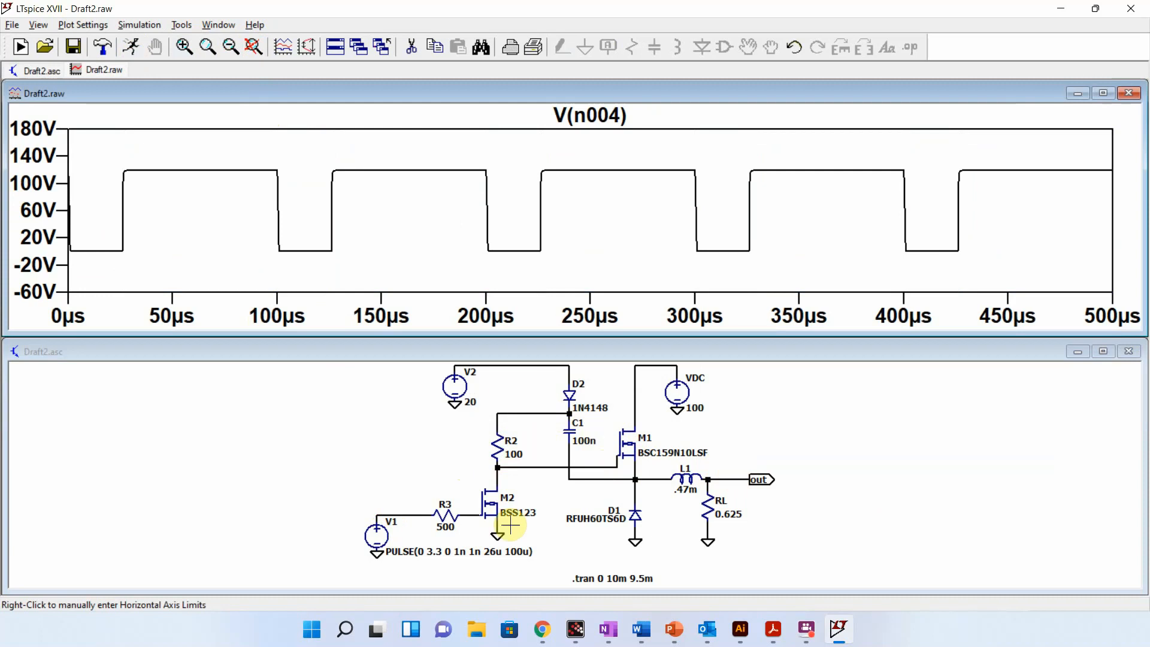
Step: Set V1's pulse on-time to 75u and rerun the transient simulation
right_click(376, 534)
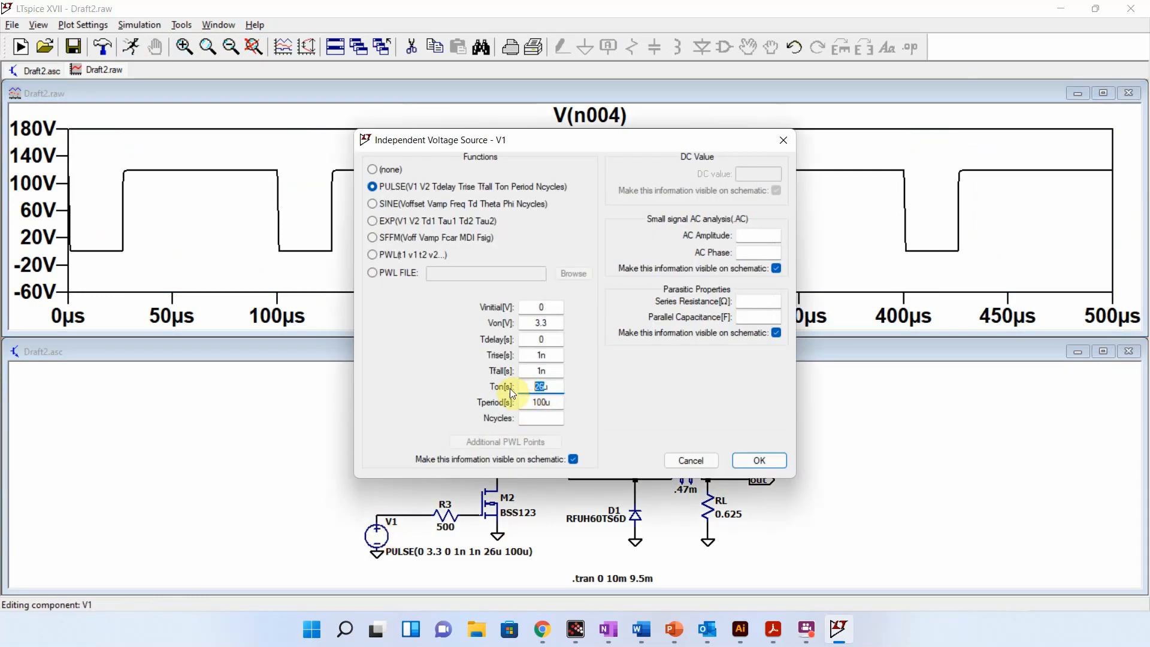
text(75u)
key(Return)
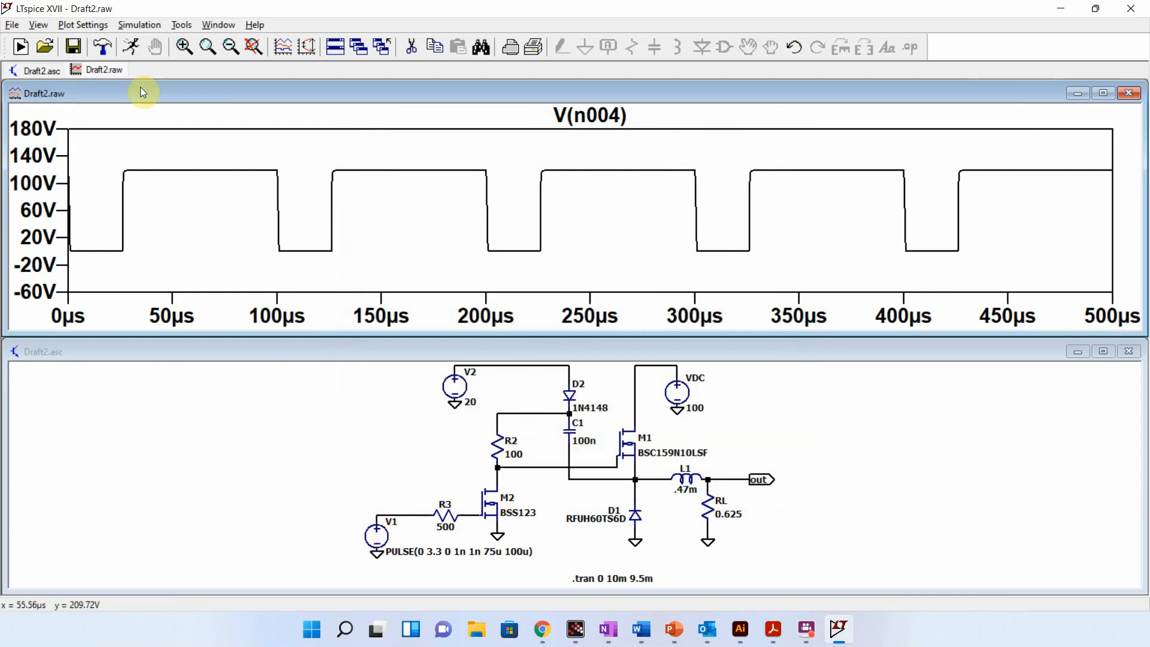
click(130, 42)
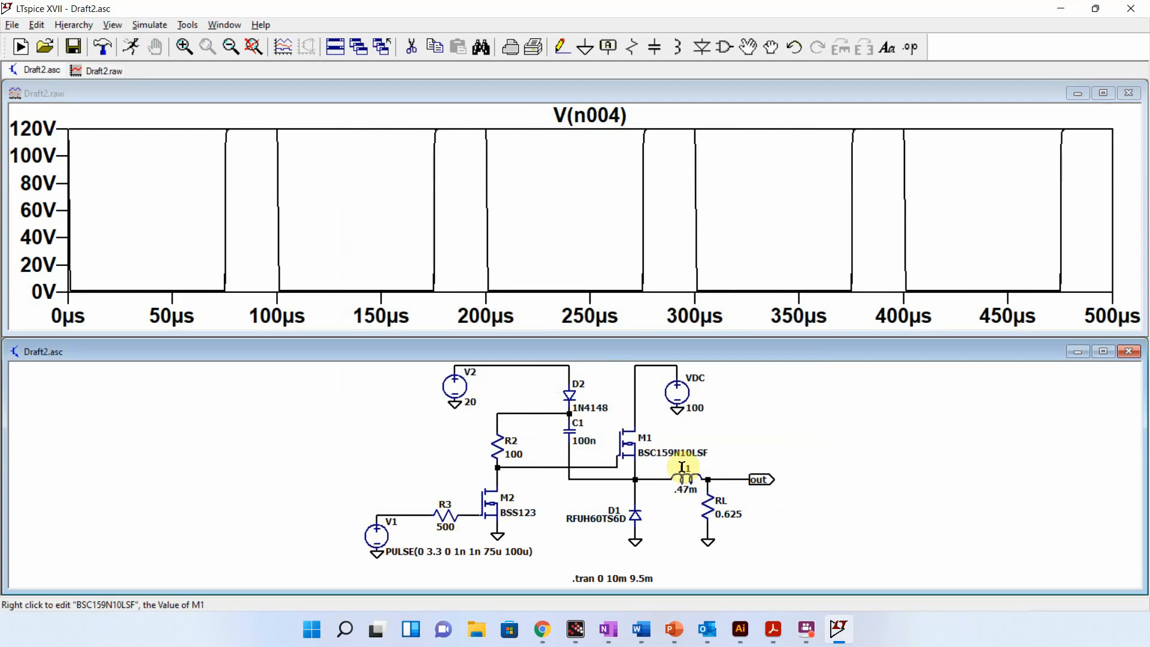
Step: Plot the output voltage on its own and measure its average value
click(743, 477)
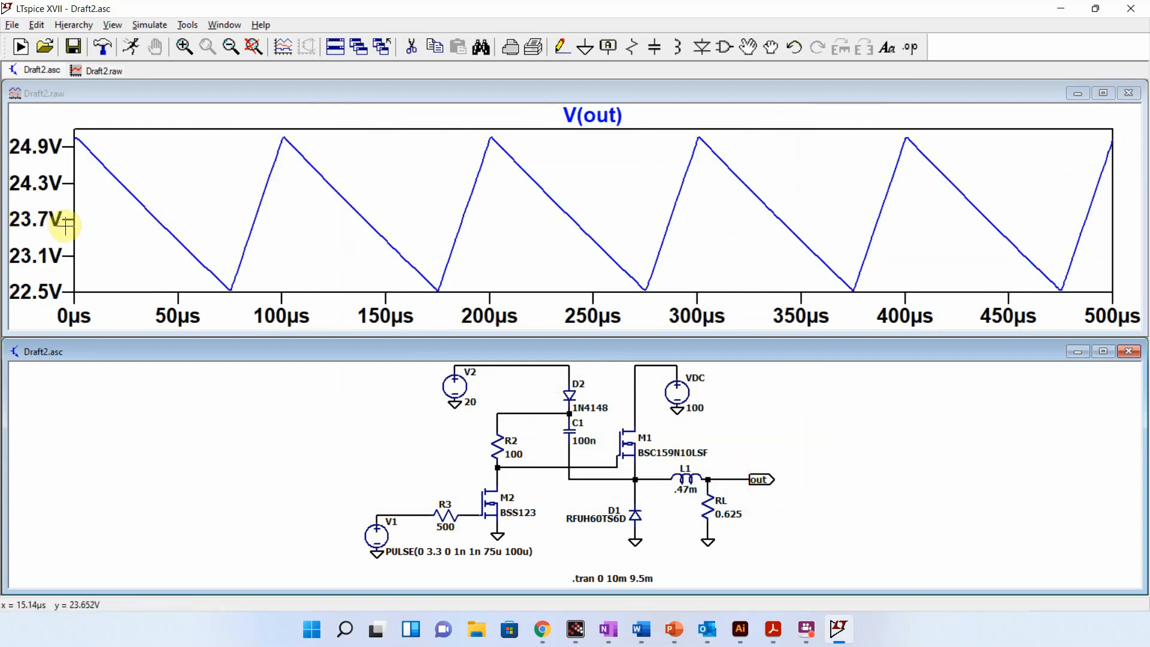
ctrl+click(598, 122)
click(660, 267)
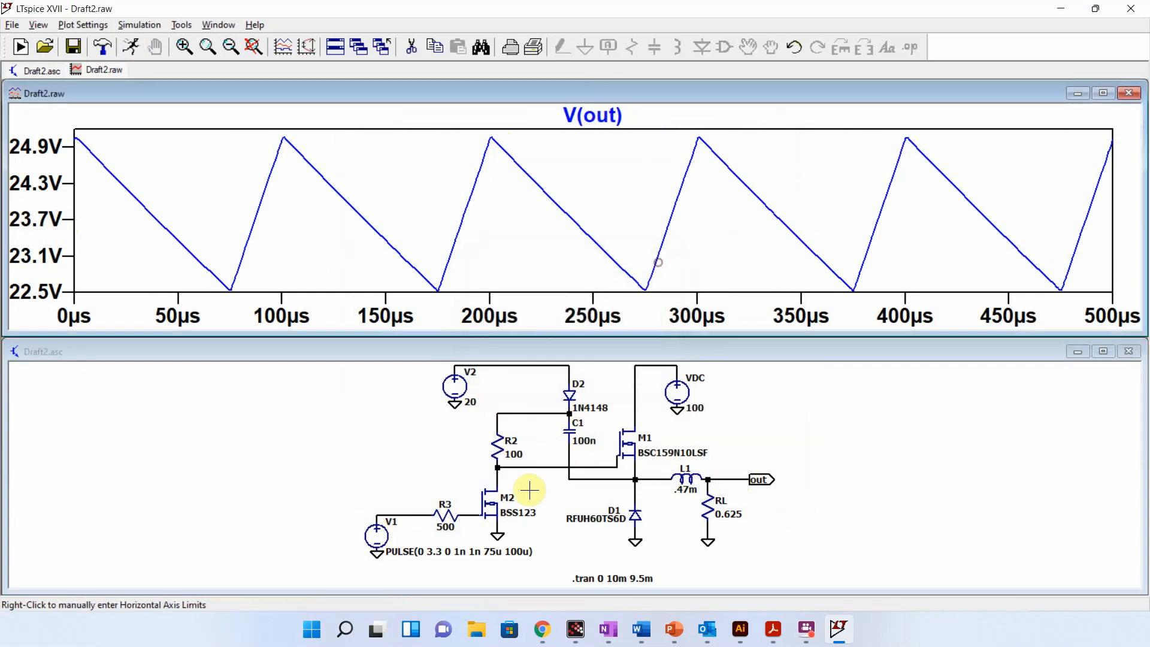
Step: Plot the switching-node voltage at M1's source with V1's pulse and examine the transitions between about 165 and 220 µs
click(654, 477)
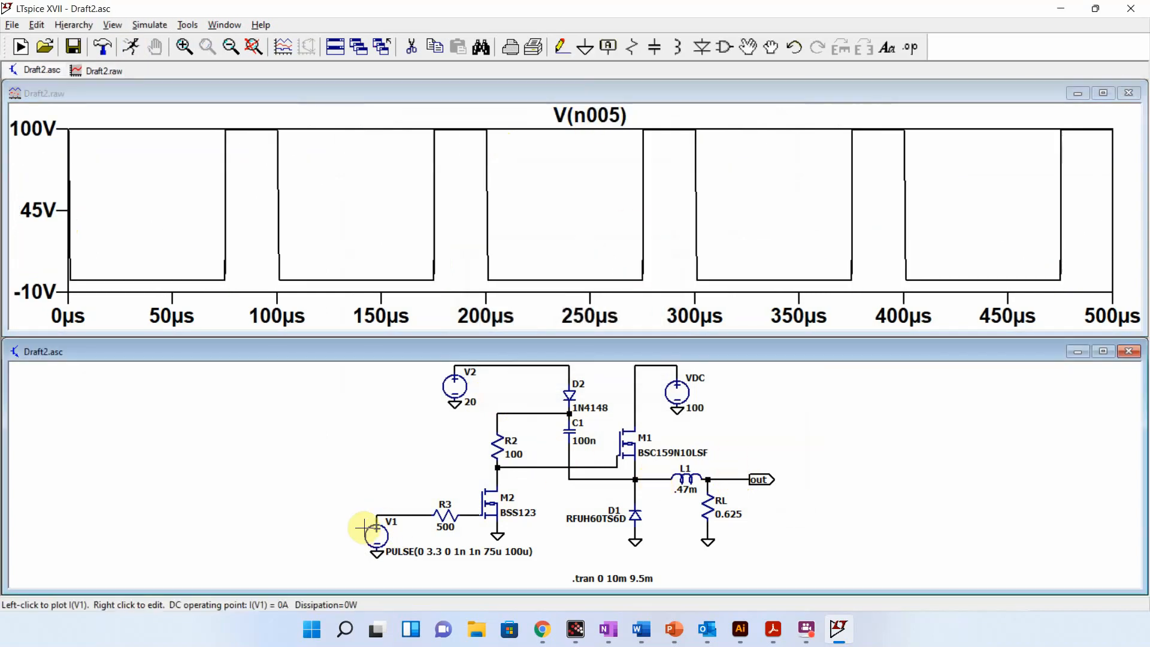
click(388, 515)
drag(411, 244, 521, 294)
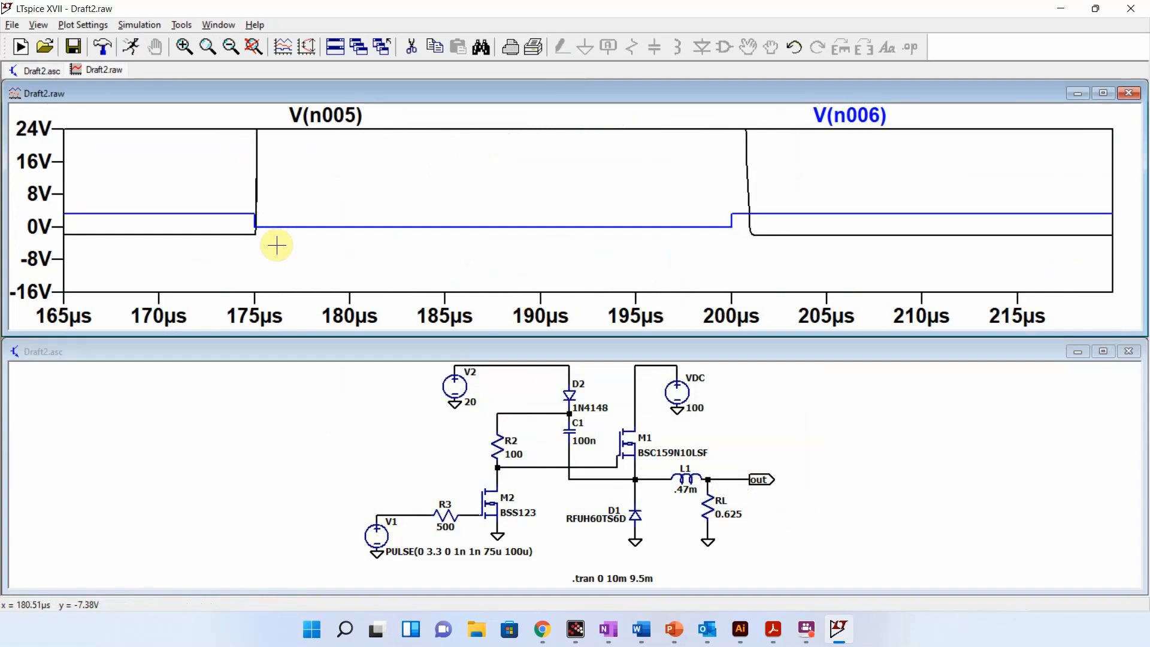
click(740, 229)
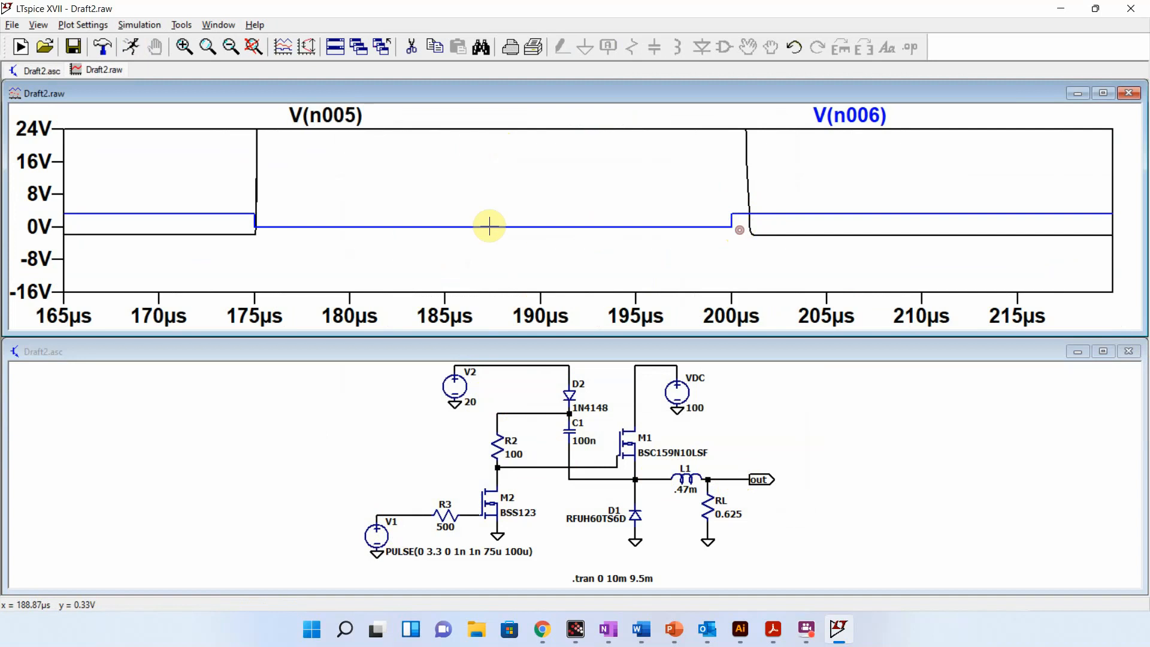
click(476, 226)
Step: Restore the full plot range and show only the output voltage trace
click(253, 47)
click(793, 466)
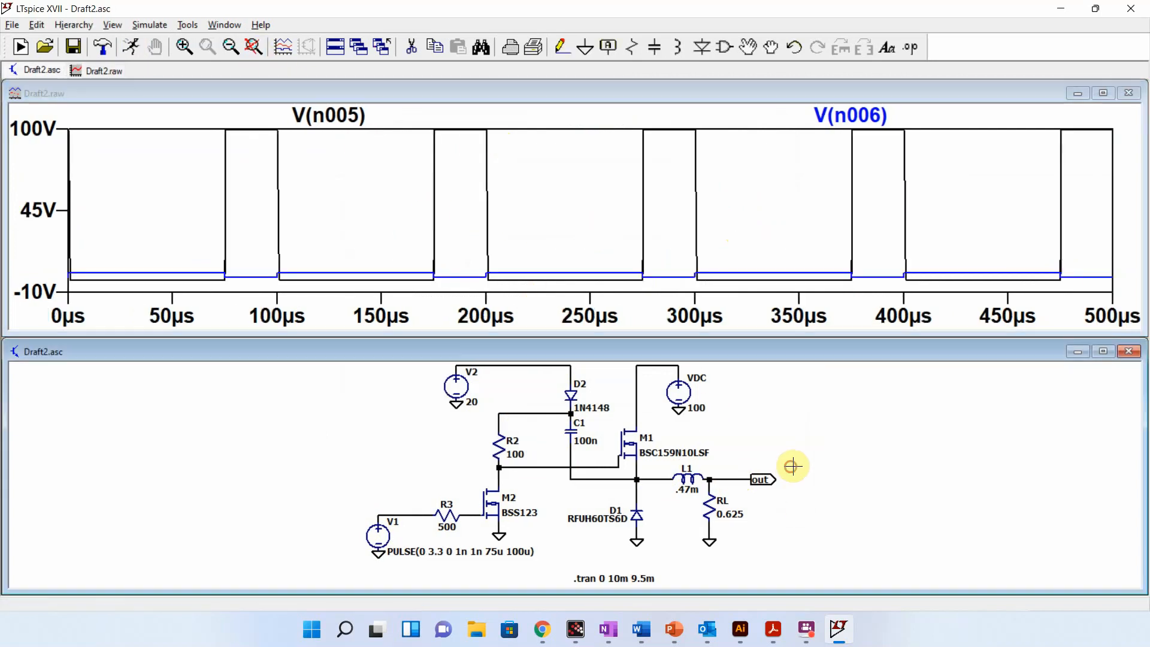
click(721, 479)
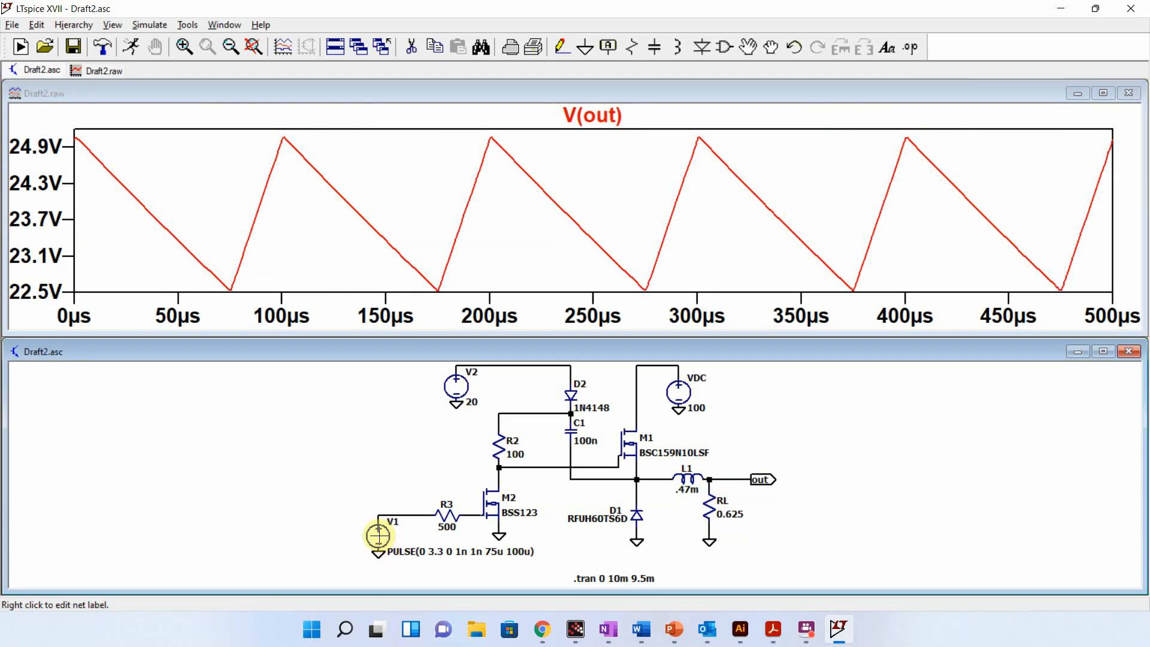
Step: Rerun the simulation with V1's pulse on-time set to 74u and measure the average output voltage
right_click(379, 536)
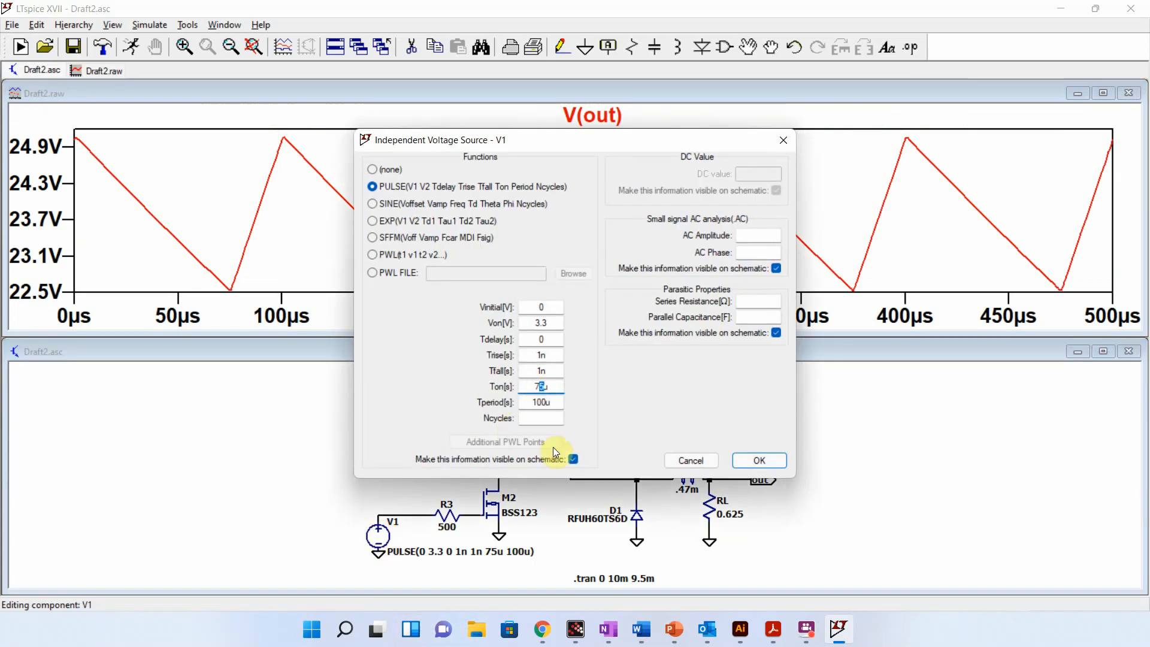
text(4)
key(Return)
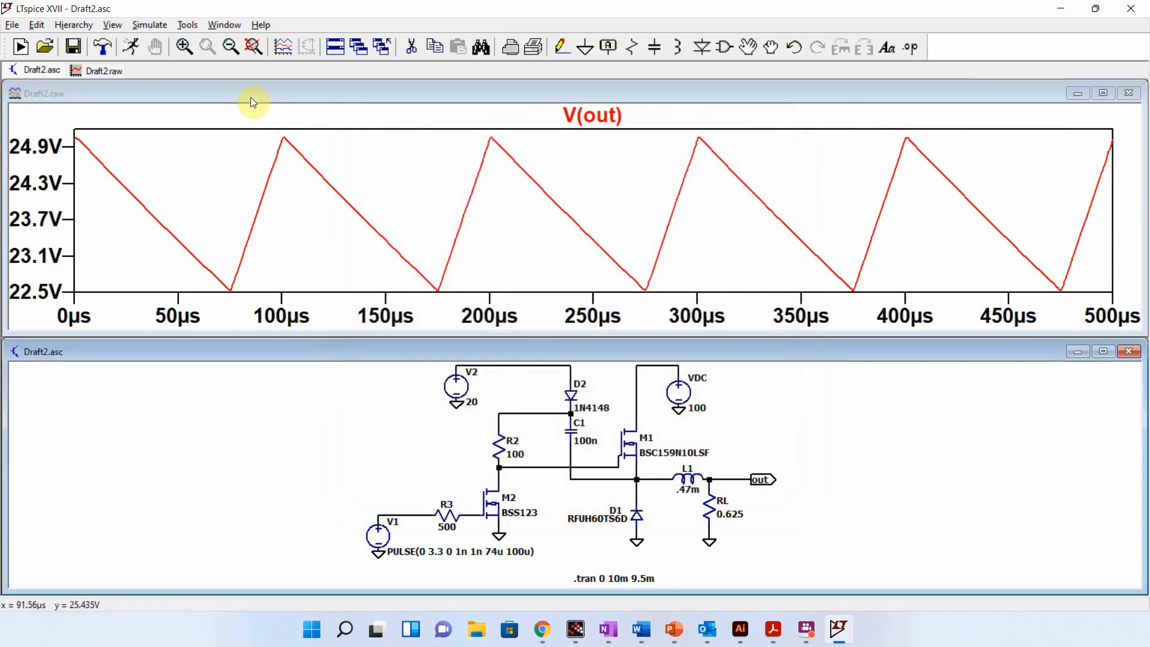
click(133, 48)
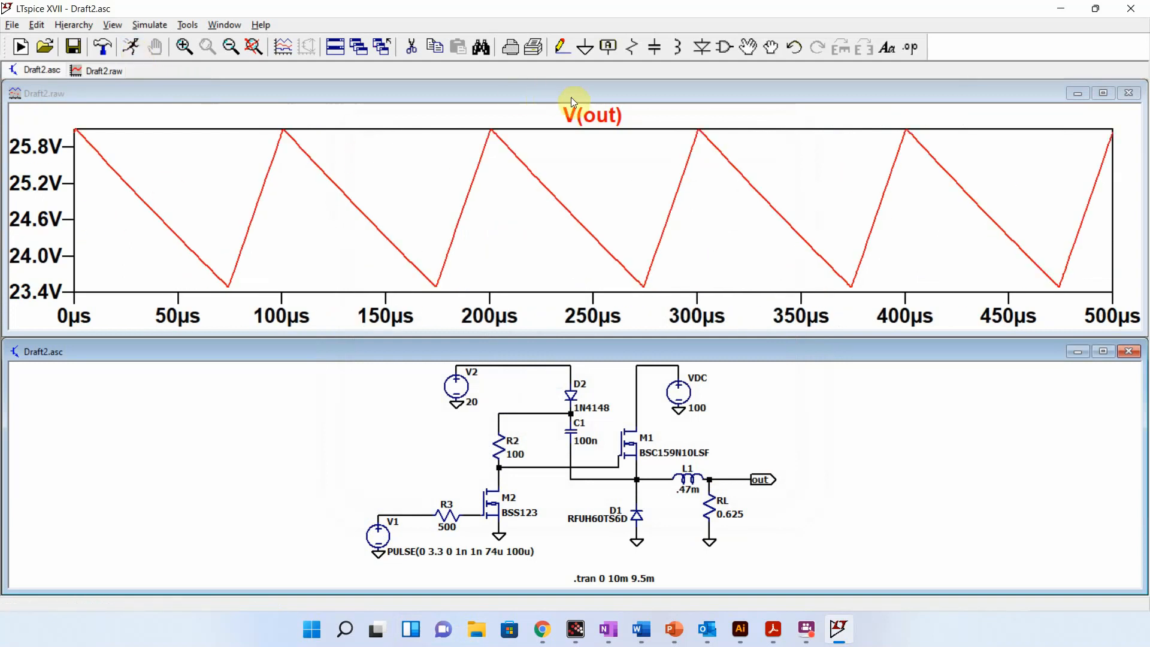
ctrl+click(610, 113)
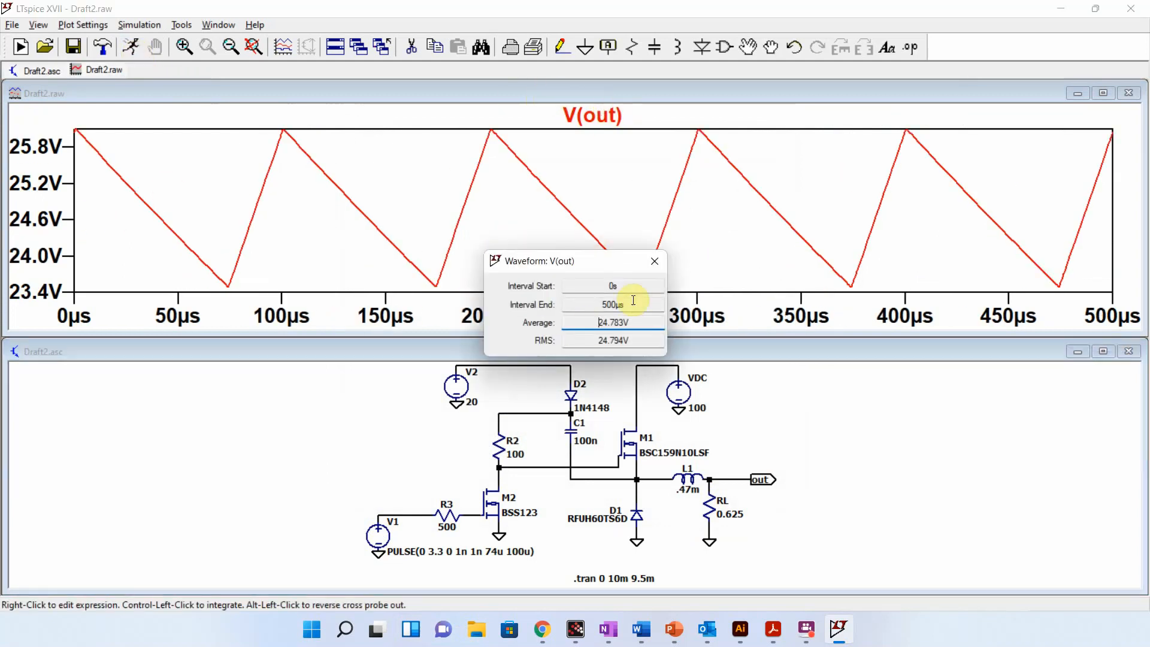
click(653, 260)
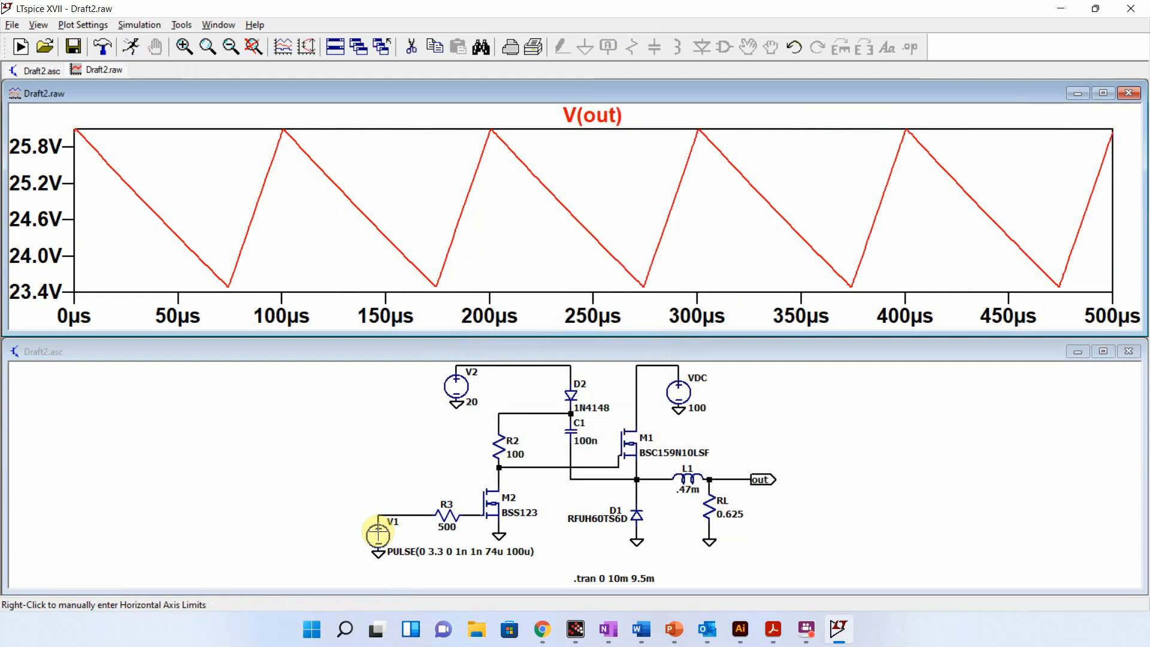
Step: Rerun the simulation with V1's pulse on-time set to 73u and measure the average output voltage
right_click(378, 533)
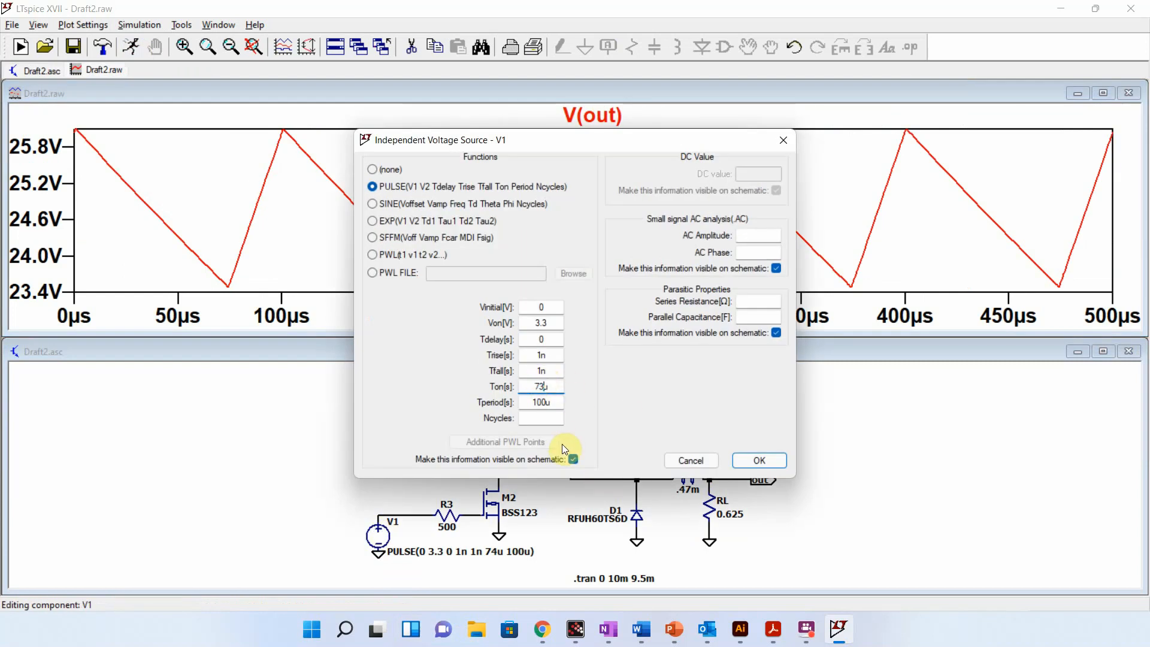
key(Return)
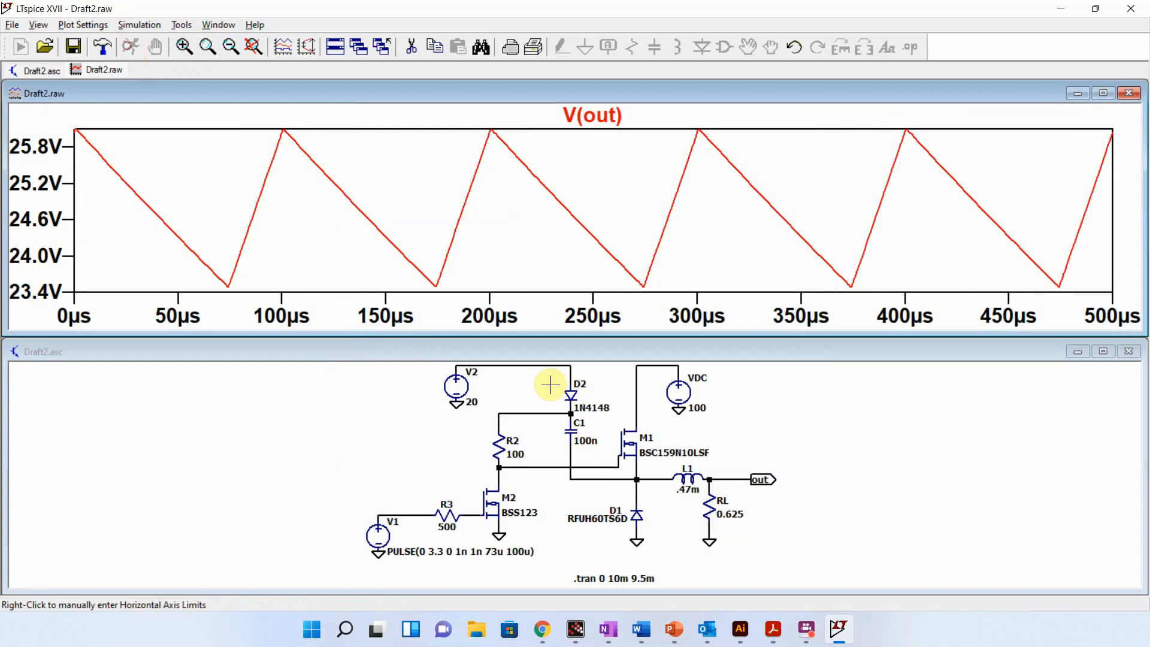
click(550, 384)
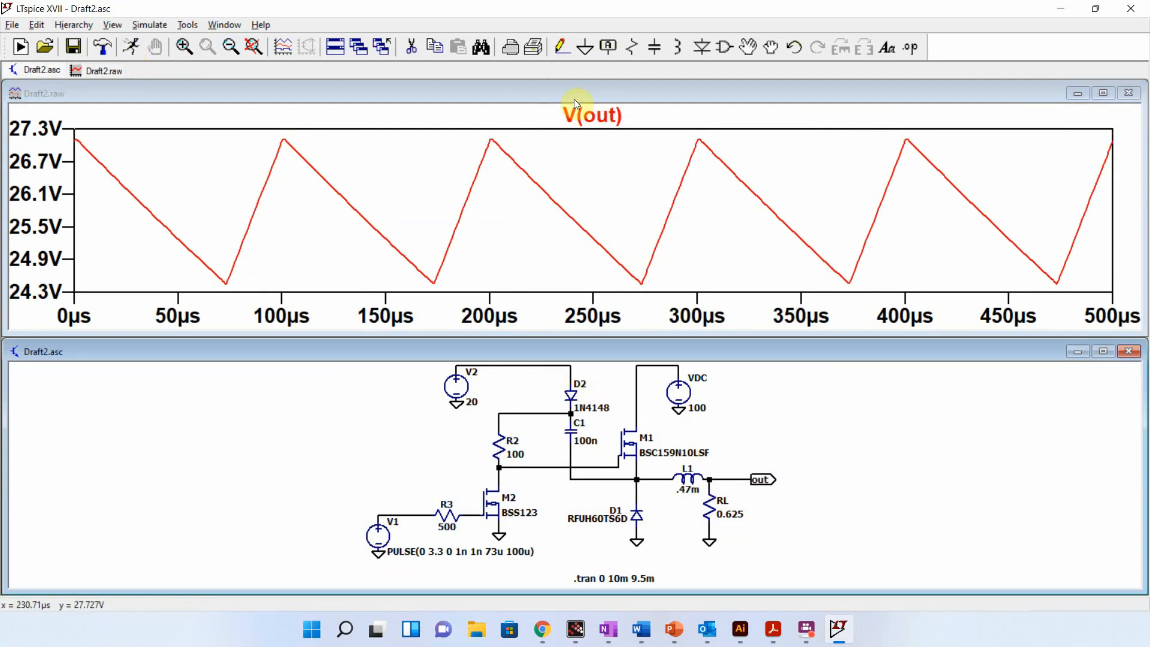
ctrl+click(614, 116)
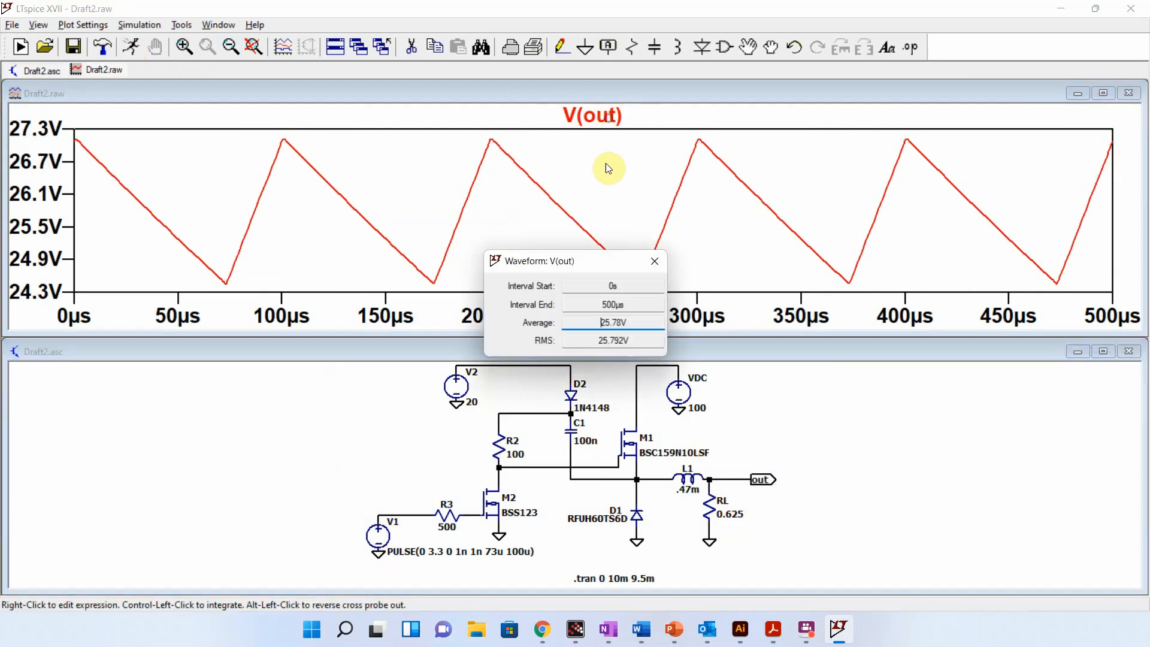
click(655, 261)
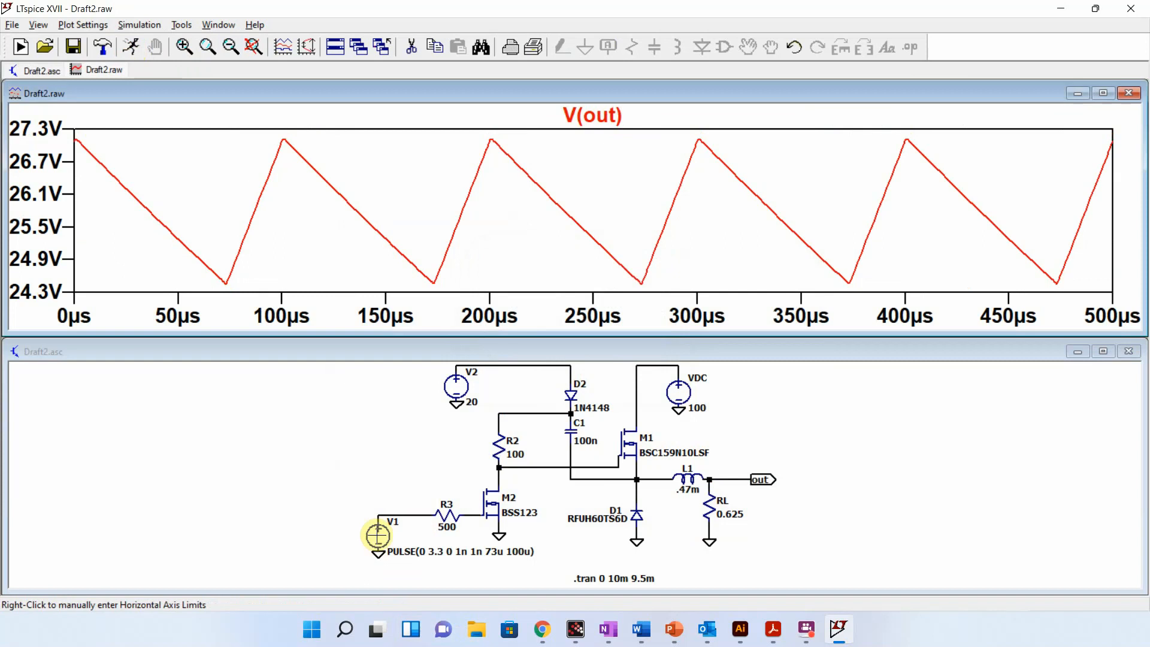
Step: Rerun the simulation with V1's pulse on-time set to 73.5u and measure the average output voltage
right_click(383, 535)
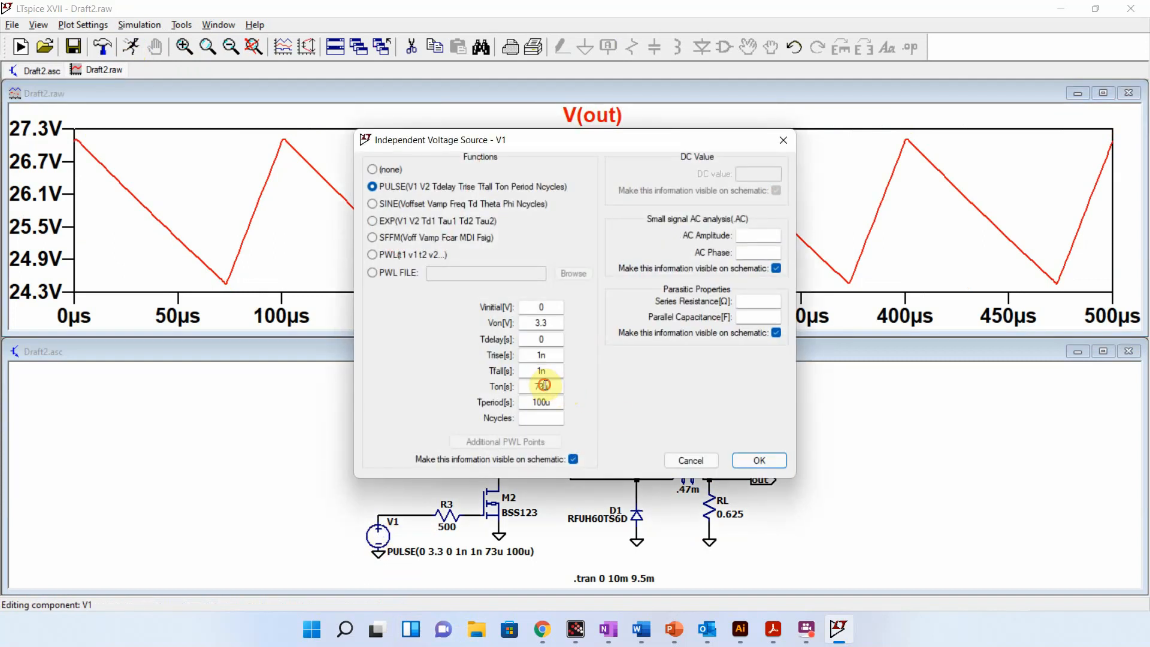
text(.5)
key(Return)
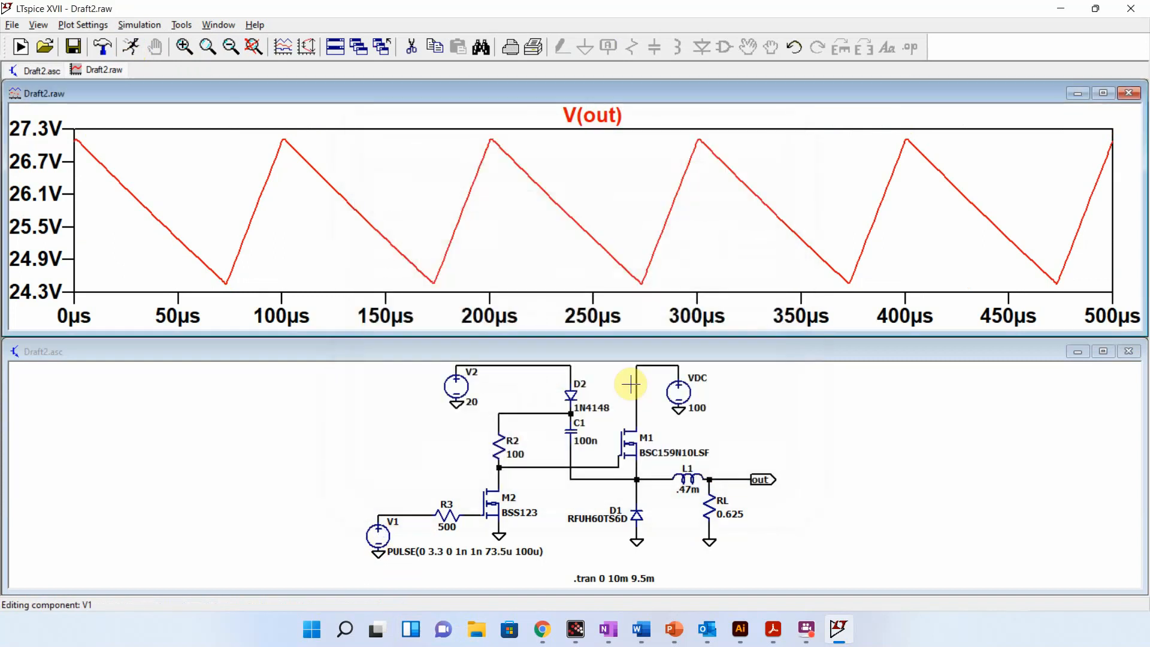
click(130, 47)
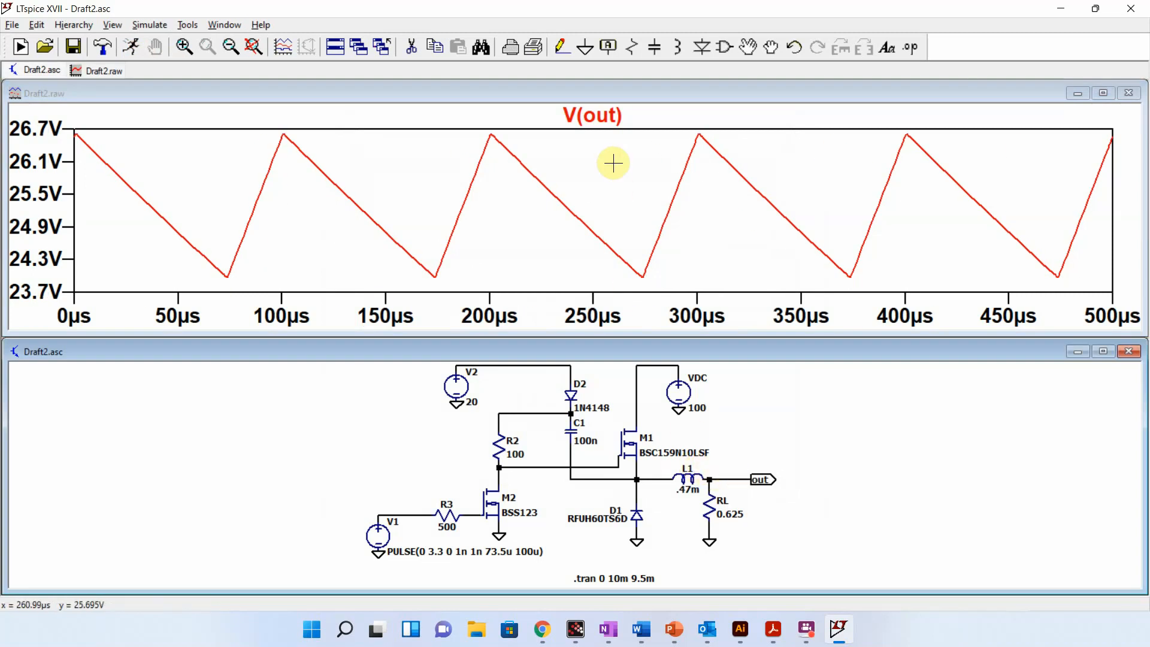
ctrl+click(611, 118)
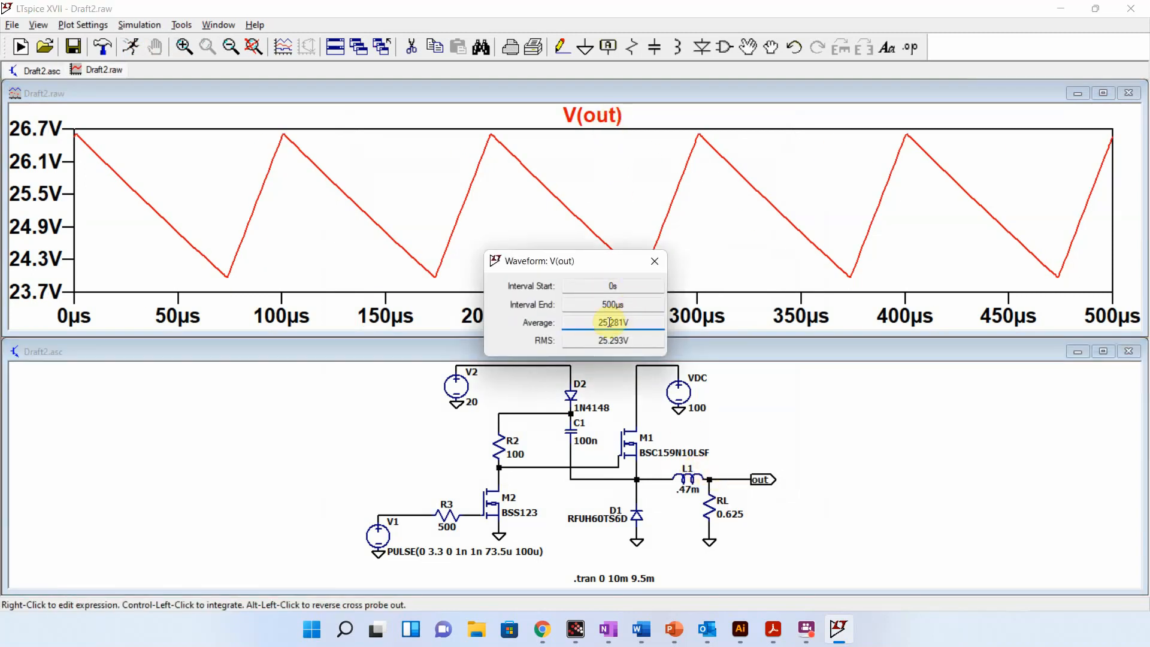
click(655, 263)
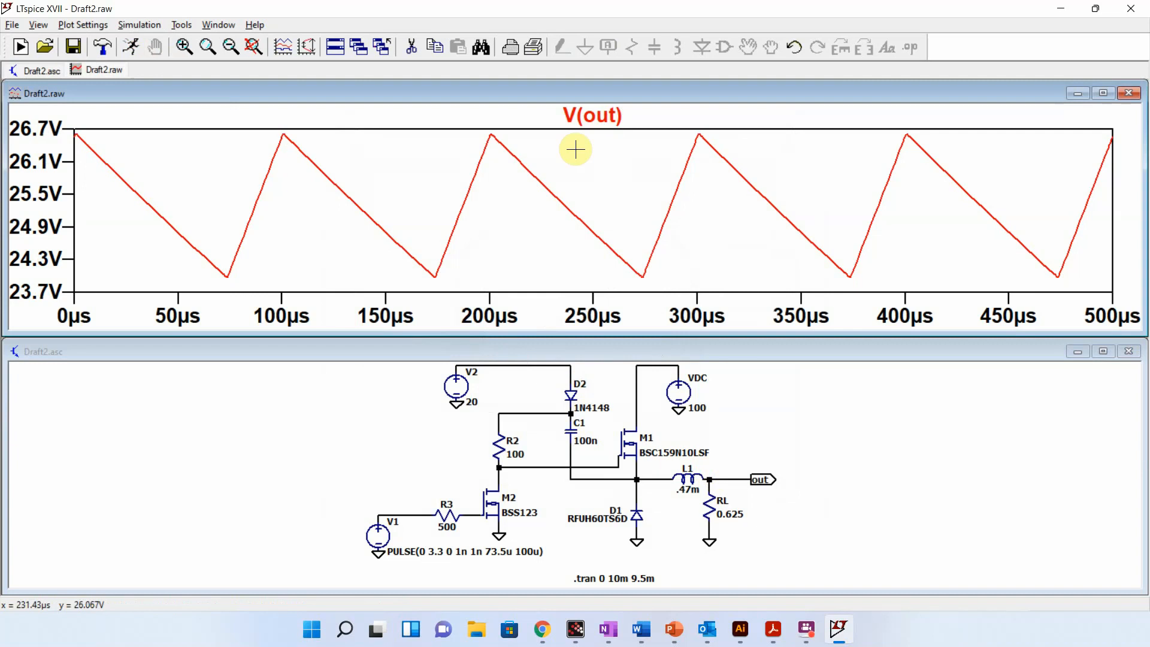
Step: Measure the output voltage ripple with two cursors, one on the peak near 200 µs and one on the following trough
click(599, 116)
drag(593, 178, 490, 179)
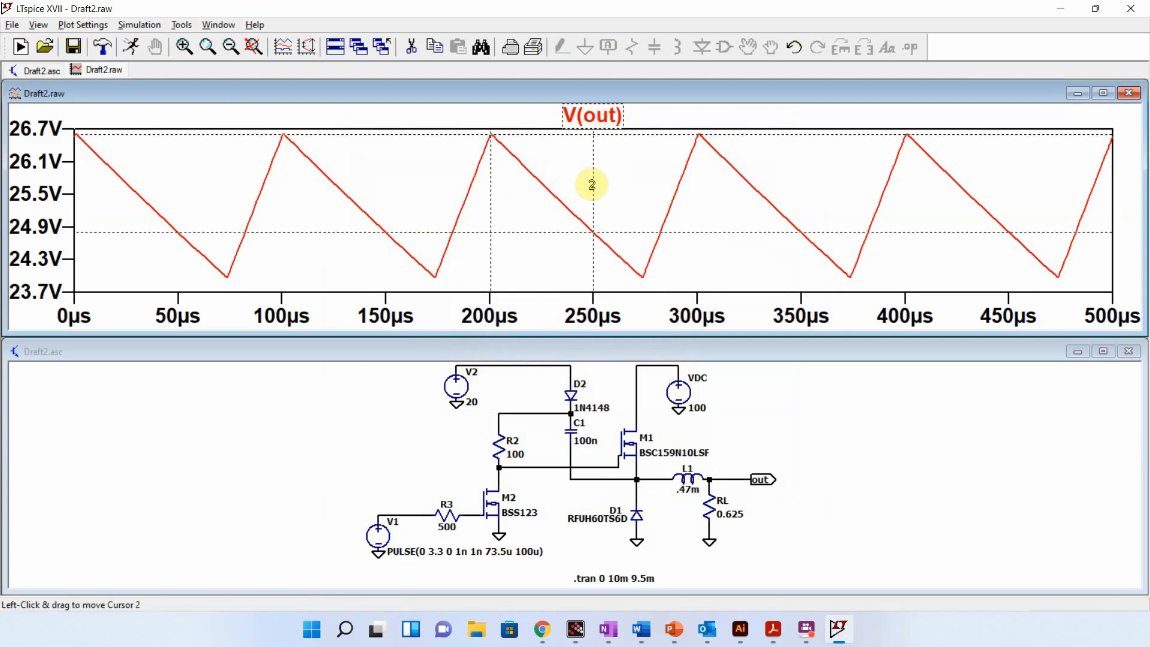
drag(592, 185, 642, 220)
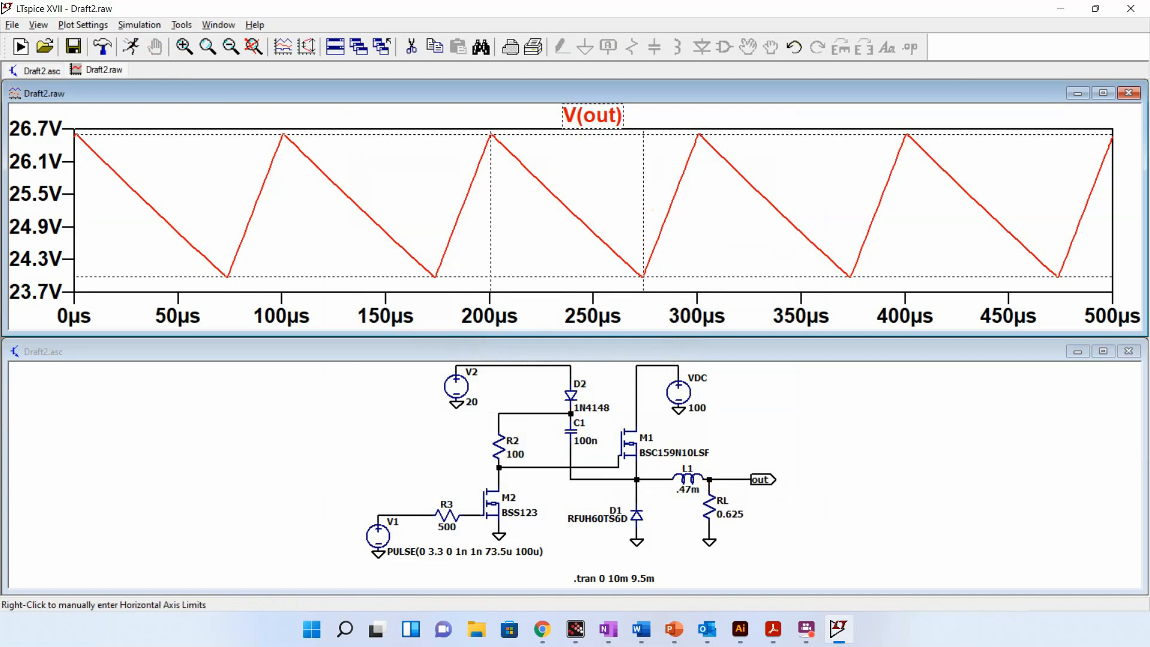
Step: Dismiss the ripple cursor readout, plot the power dissipated in load resistor RL and measure its average
drag(950, 507, 927, 340)
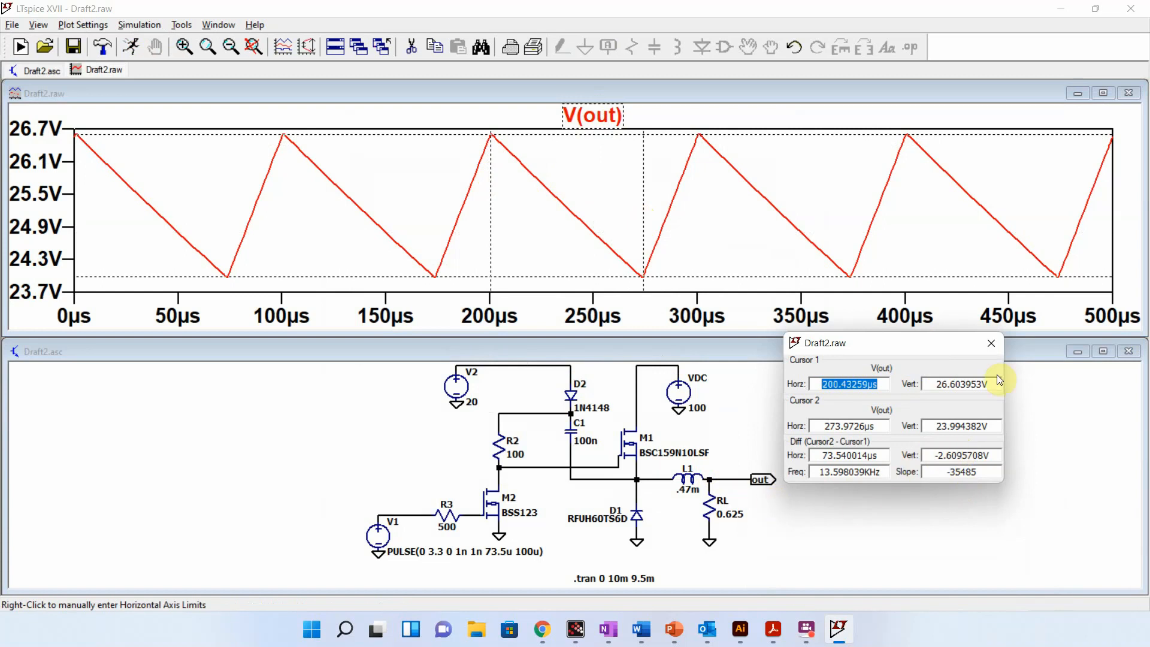
click(991, 346)
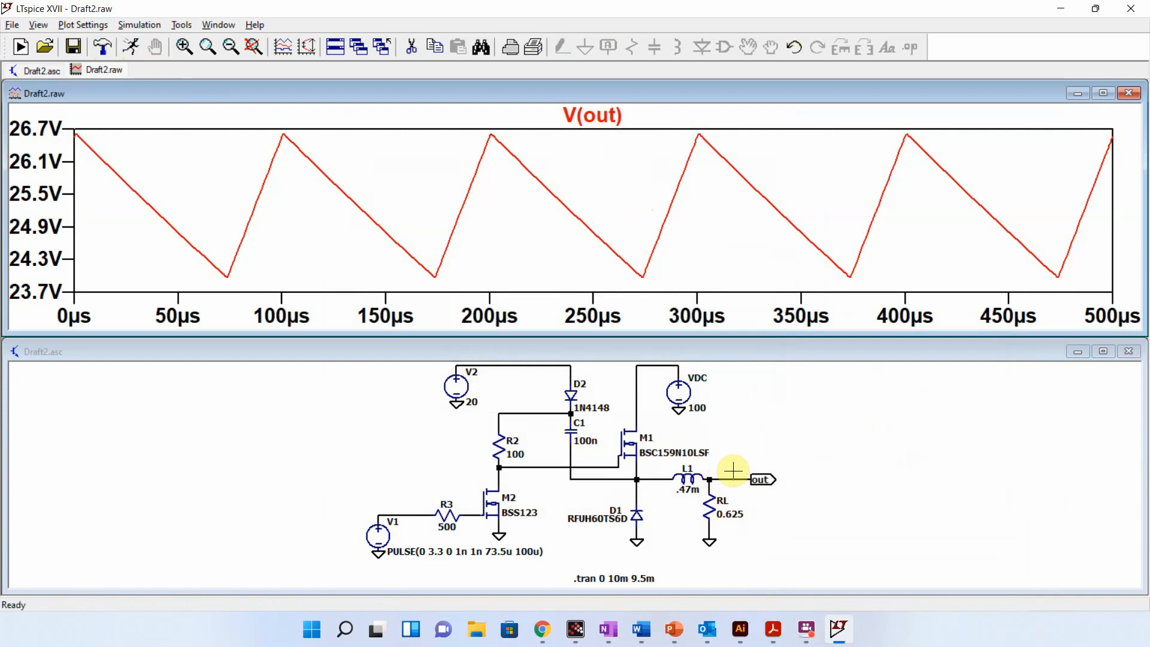
click(772, 519)
alt+click(709, 511)
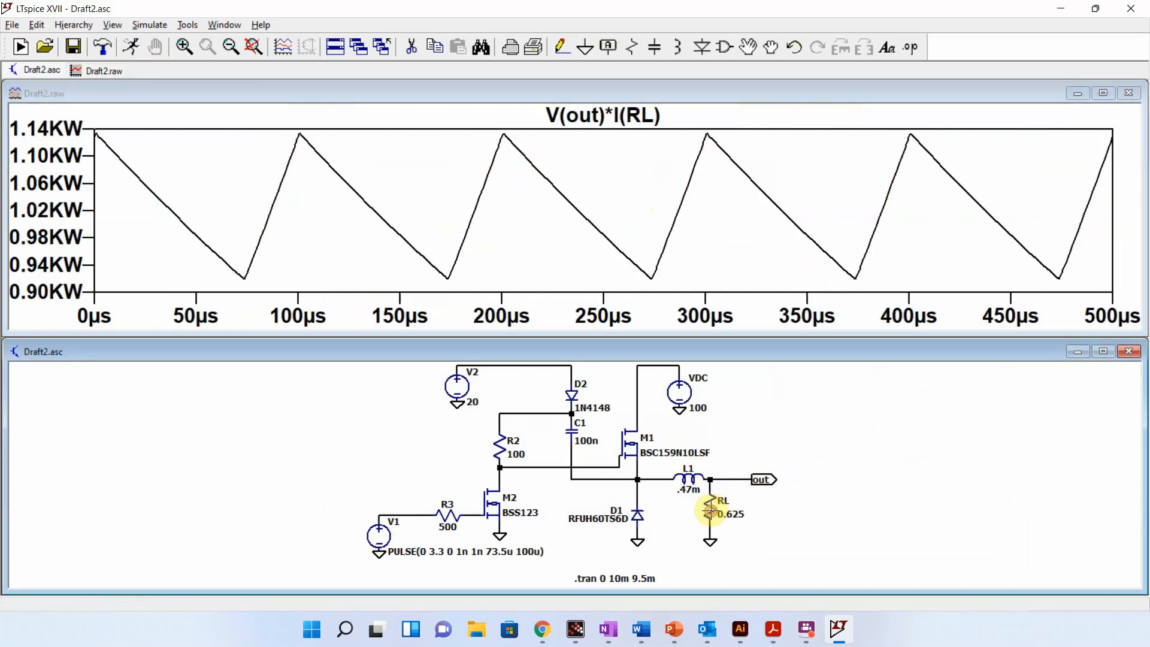
ctrl+click(596, 114)
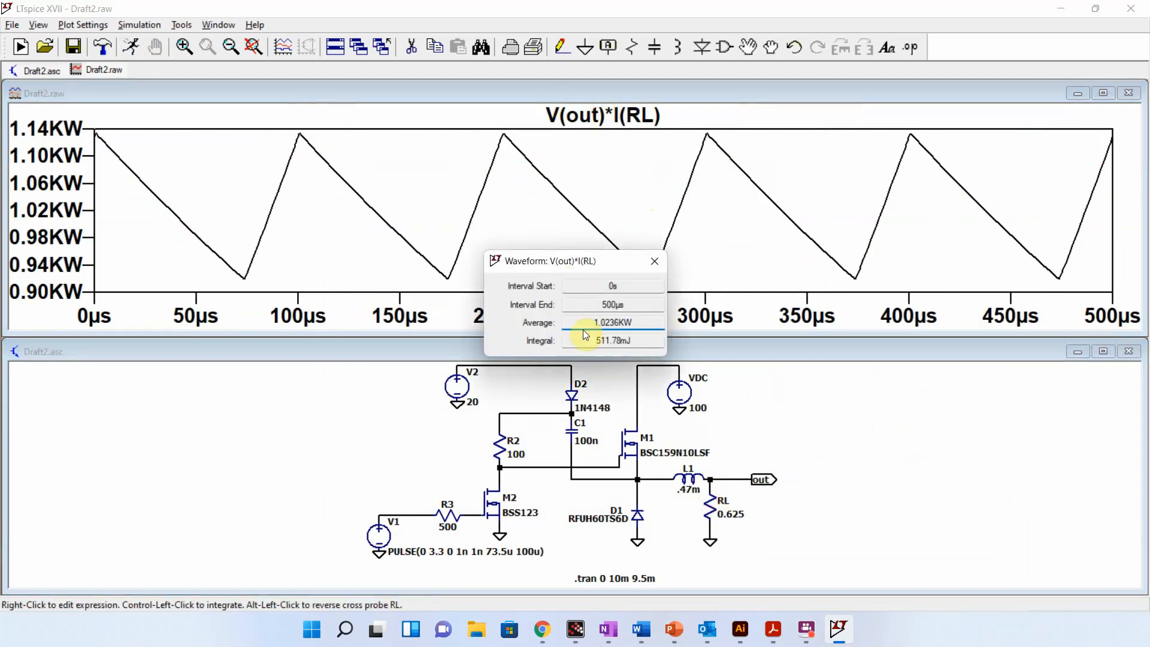
click(657, 261)
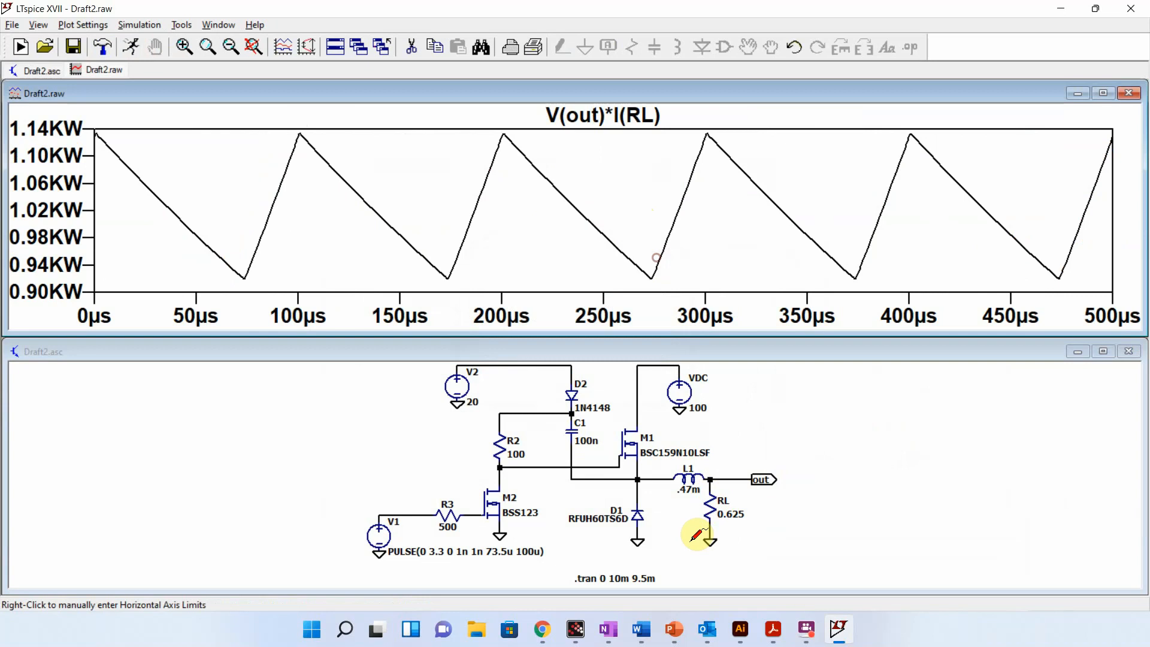
Step: Plot the power dissipated in freewheeling diode D1 and measure its average over the simulated interval
alt+click(637, 513)
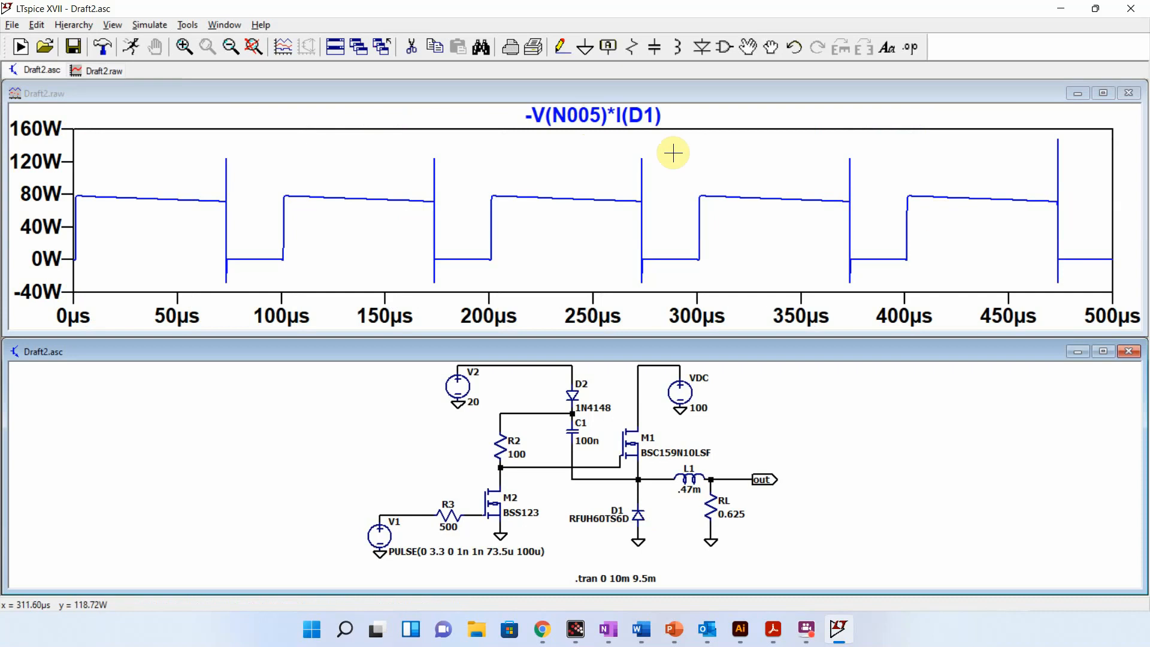
alt+click(591, 115)
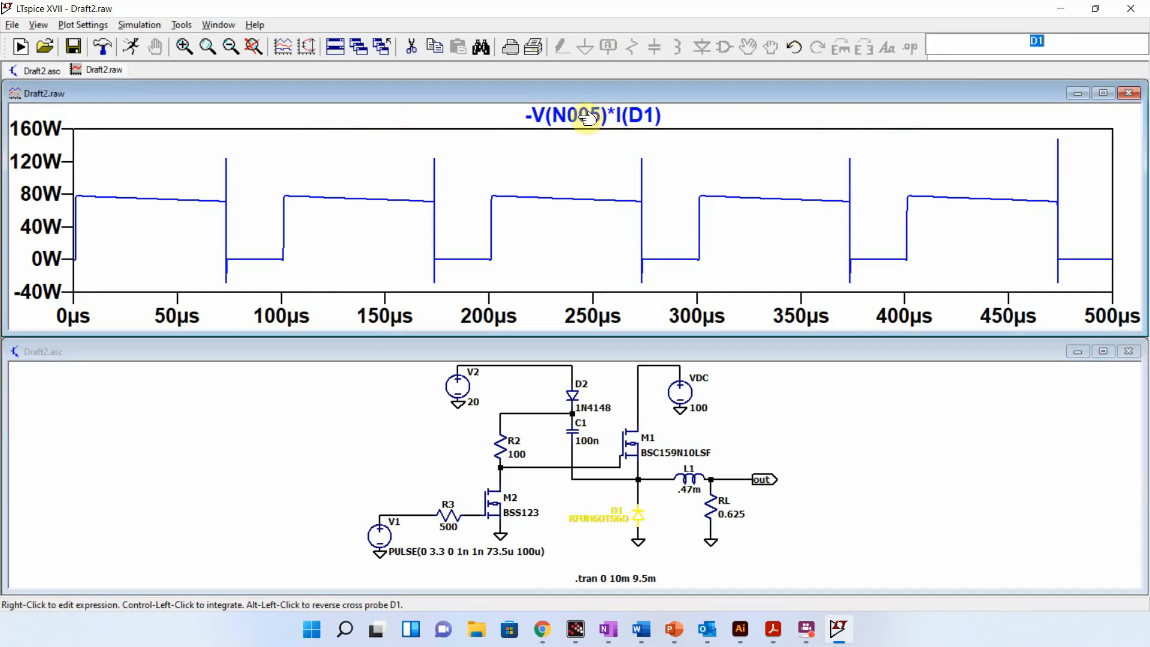
ctrl+click(580, 116)
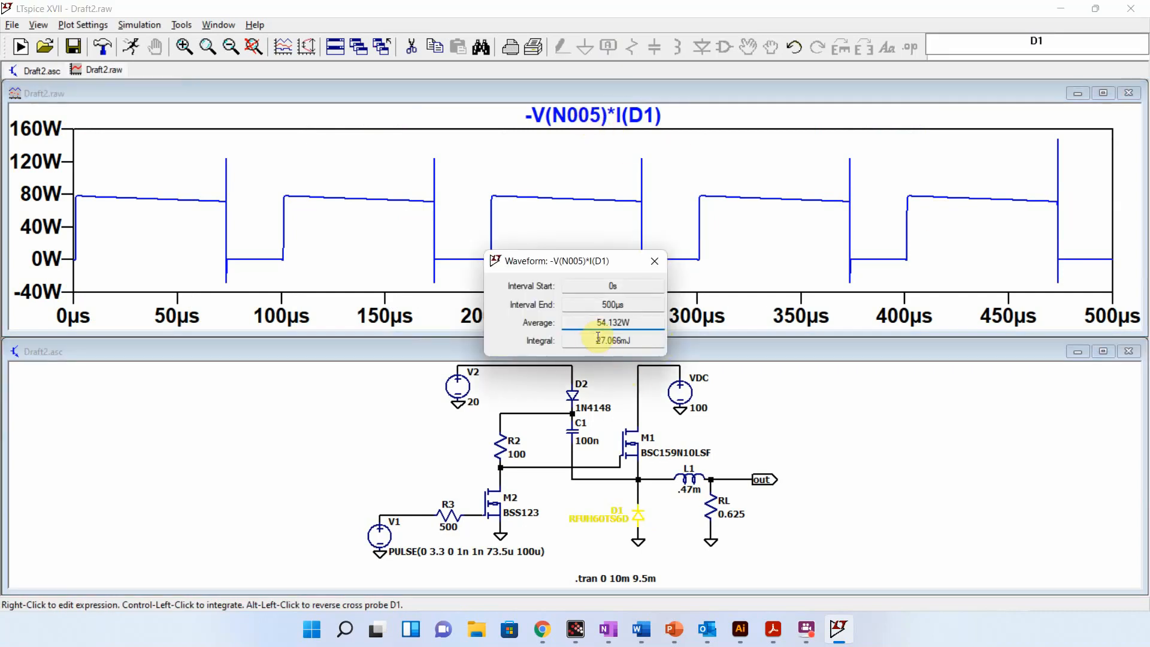
click(659, 265)
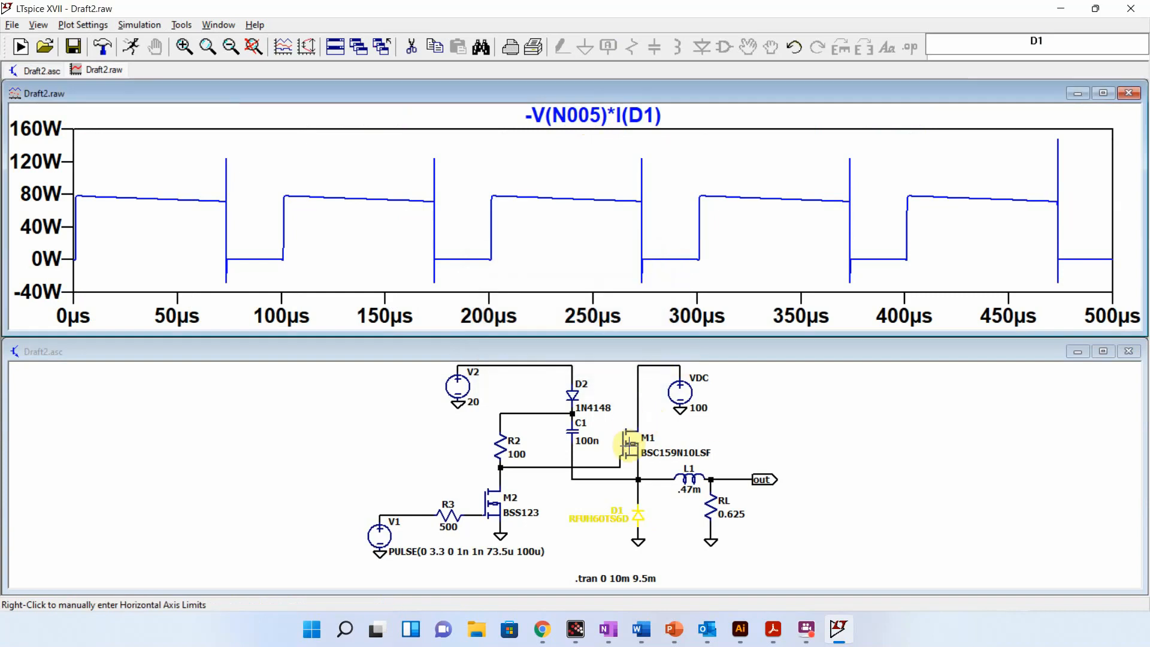
Step: Plot the power dissipated in high-side MOSFET M1 and measure its average over the simulated interval
click(629, 446)
alt+click(629, 446)
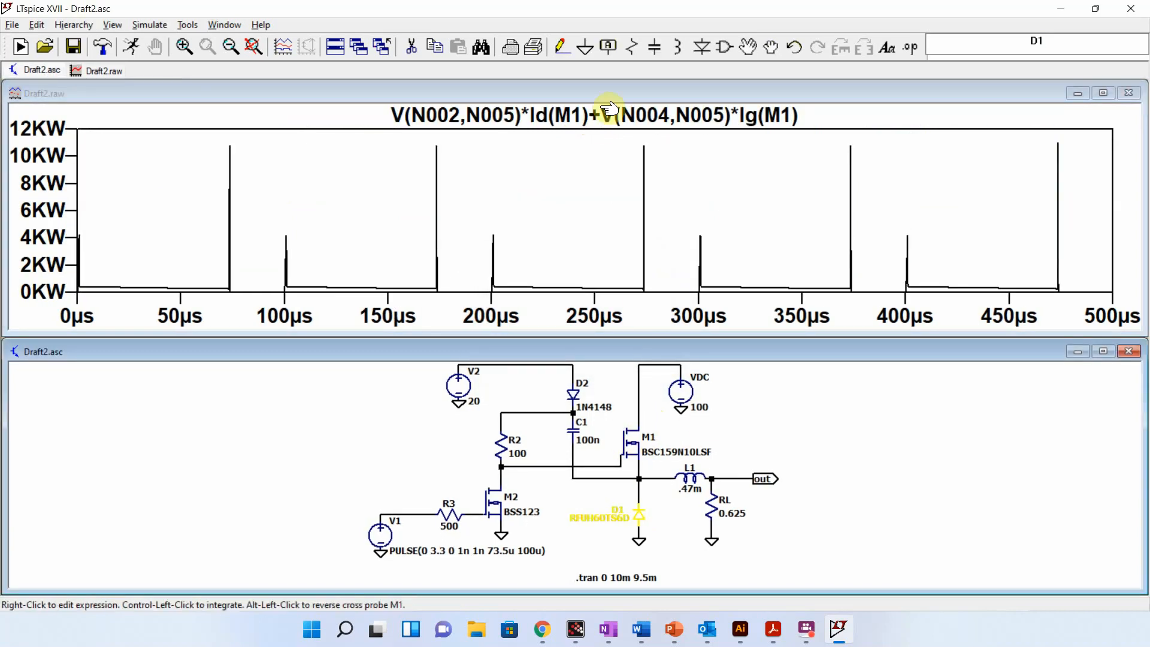
ctrl+click(619, 118)
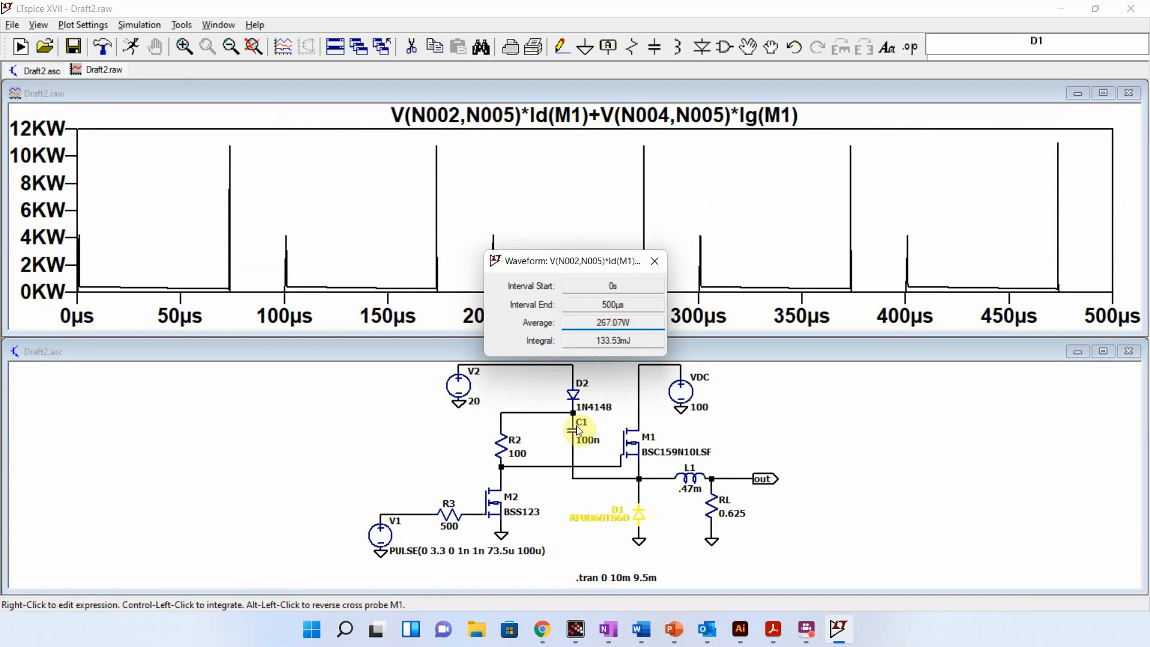
click(654, 261)
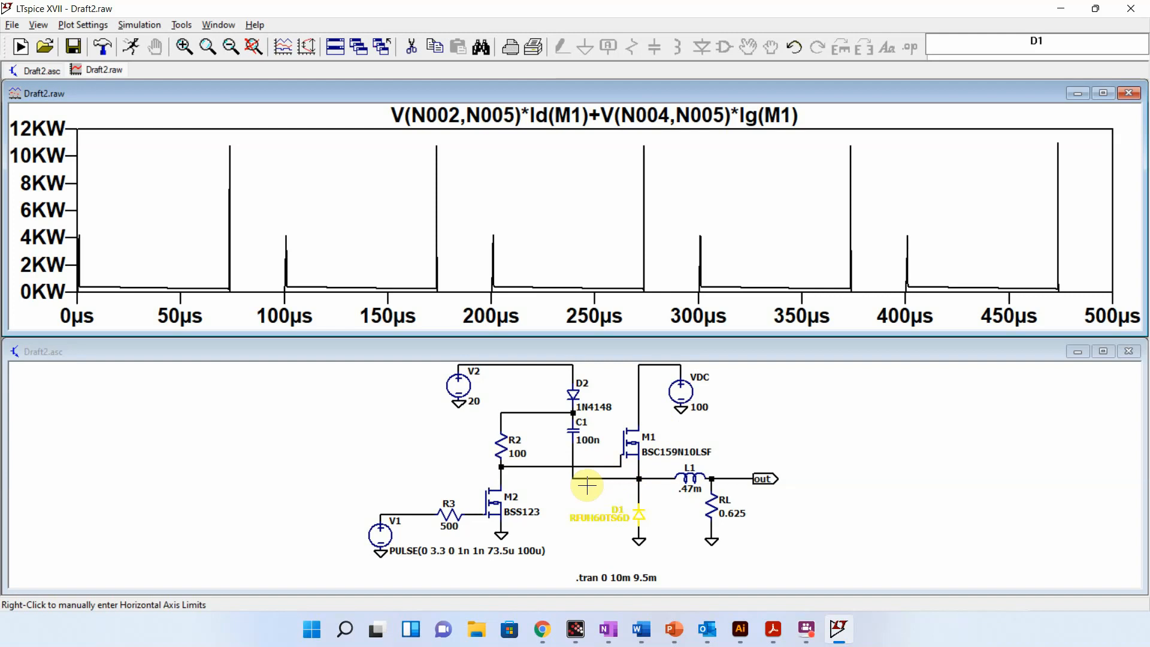
click(824, 446)
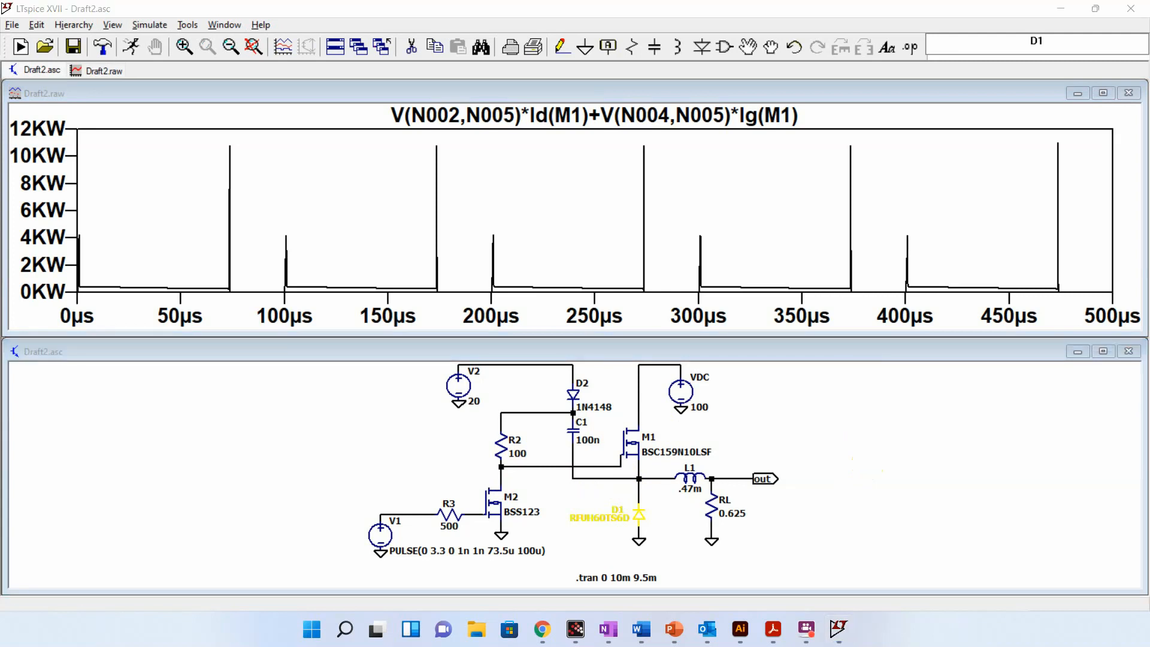
Step: Switch to Chrome, replace the gate driver circuit search tab with a new one, and open analog.com
key(alt+Tab)
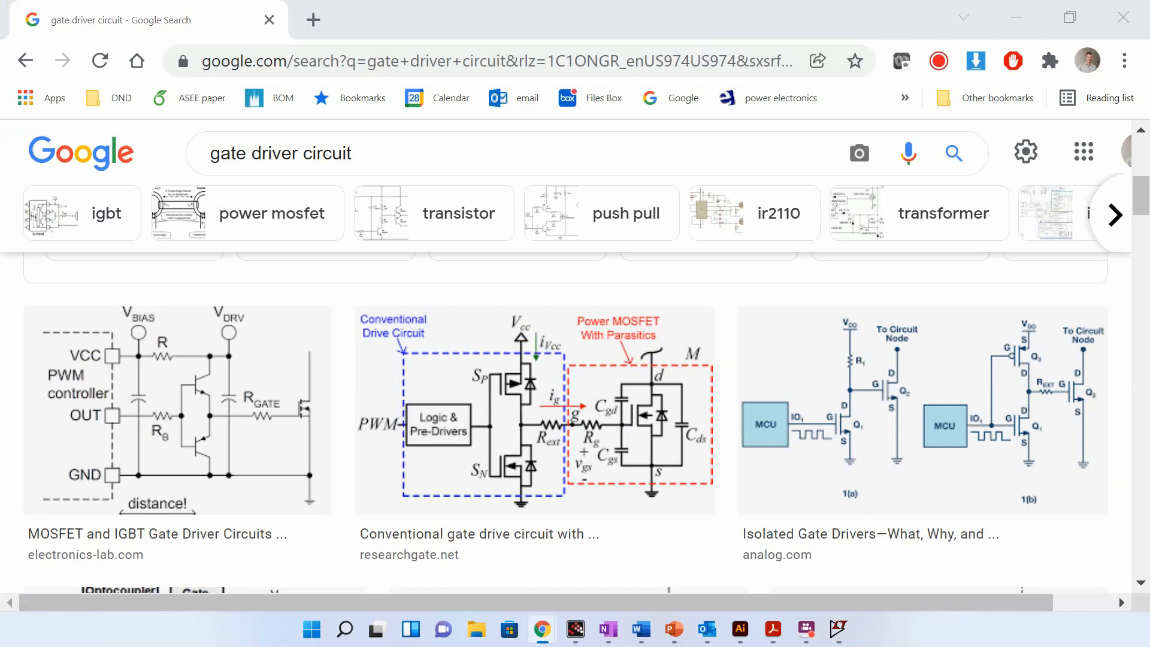
key(ctrl+t)
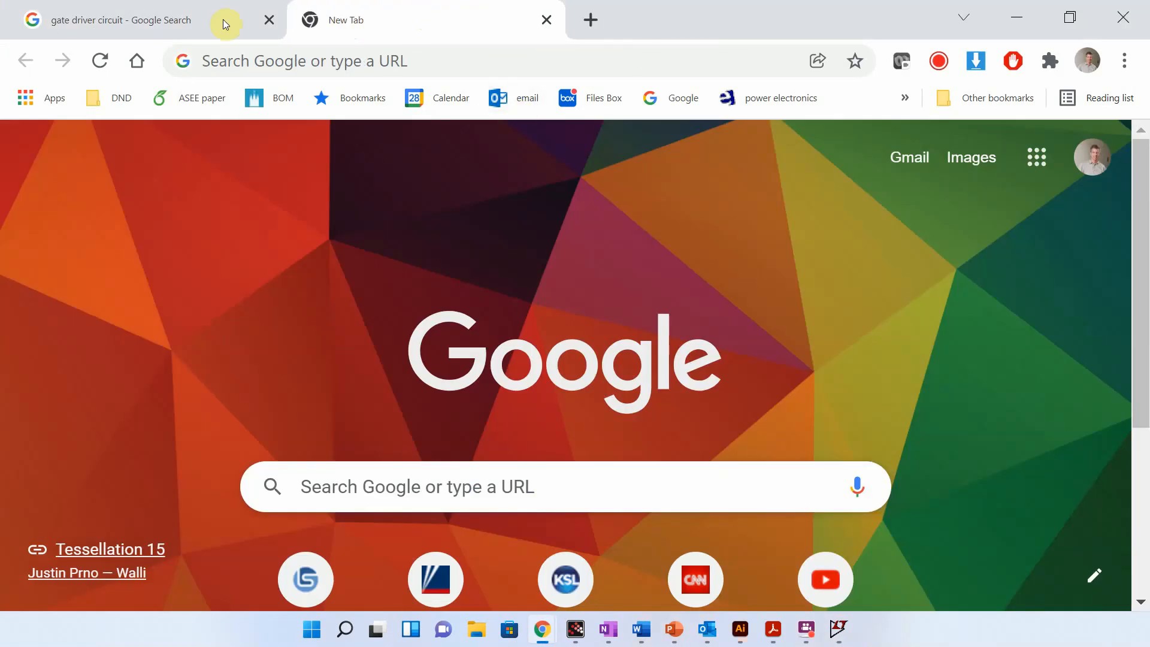
click(269, 19)
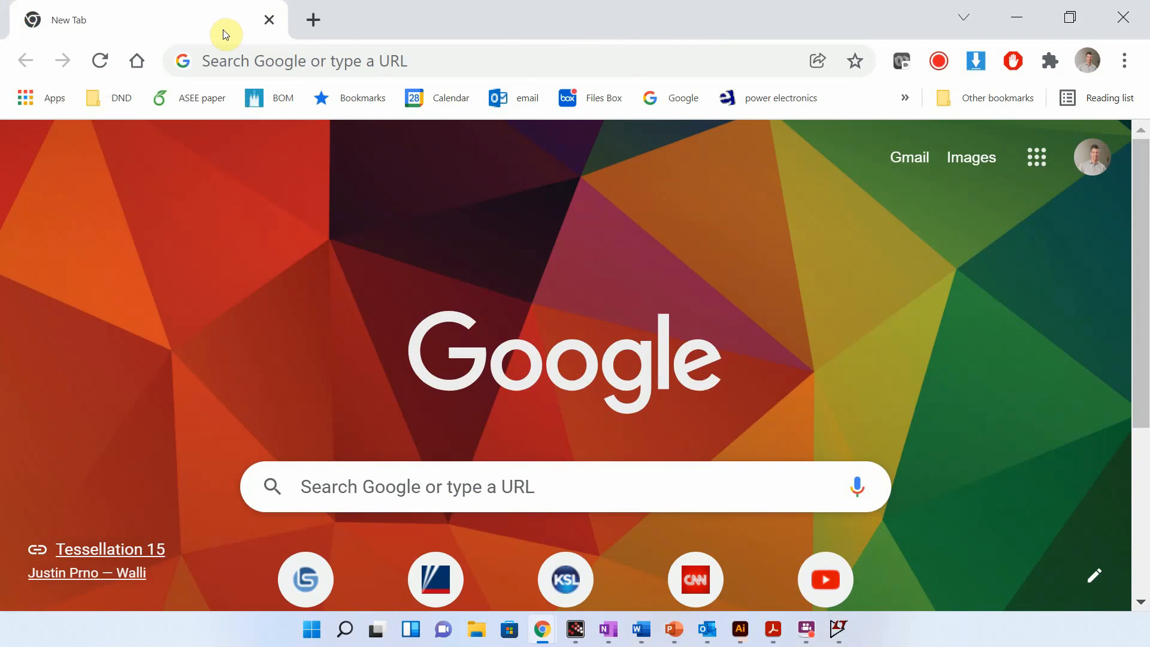
click(259, 64)
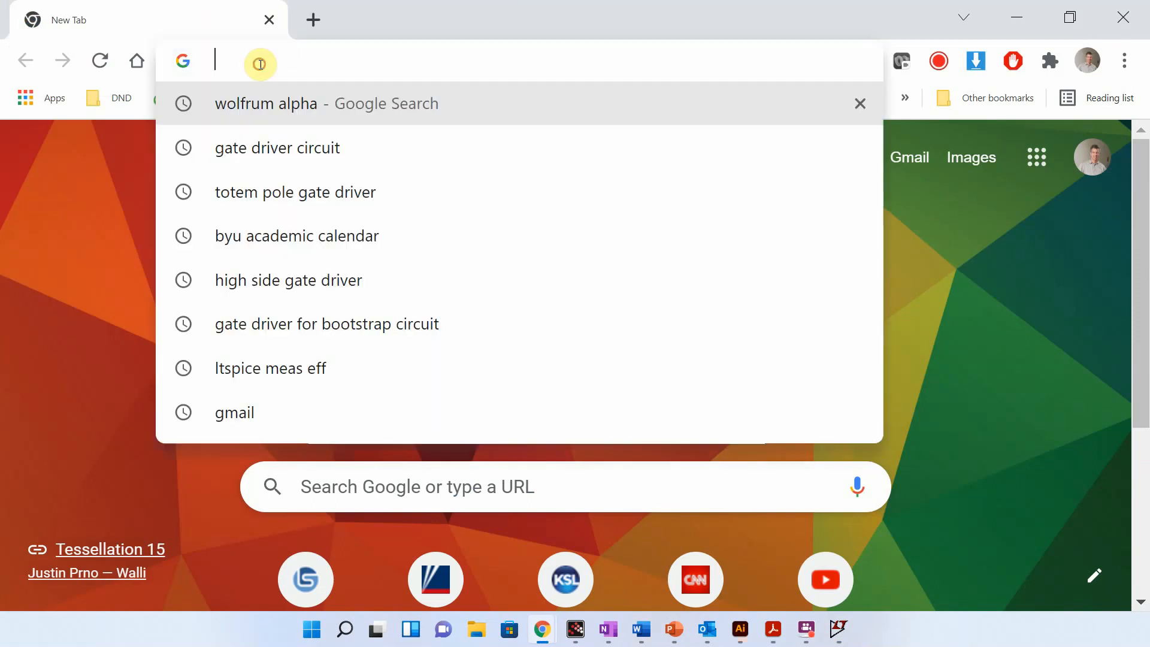
text(analo)
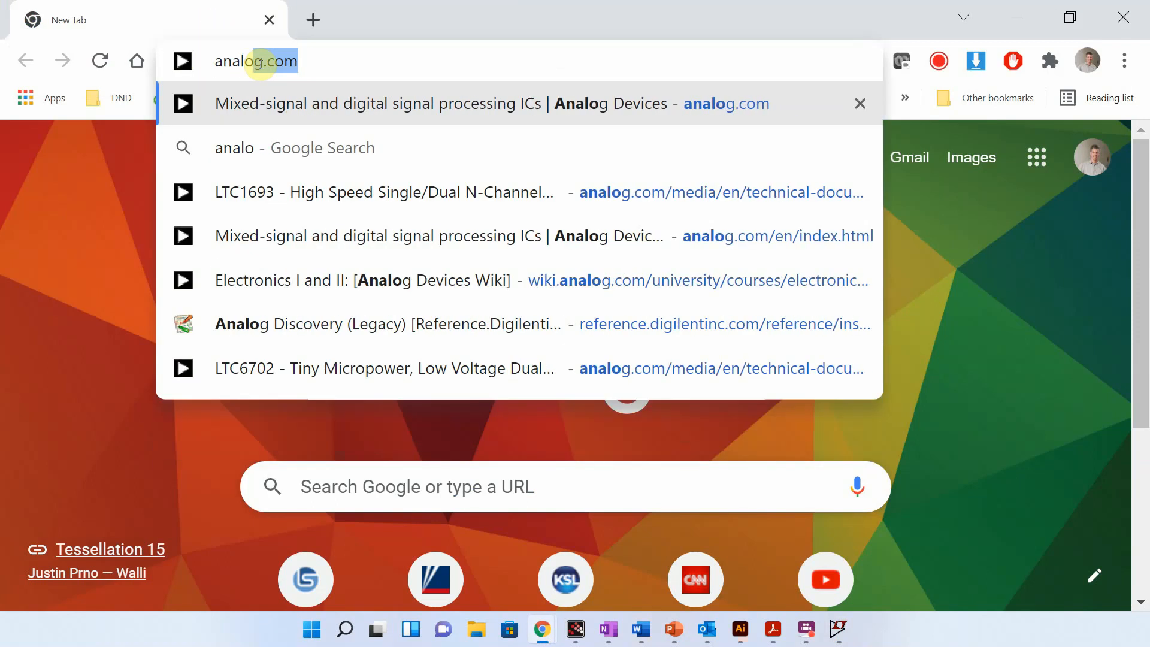
key(Return)
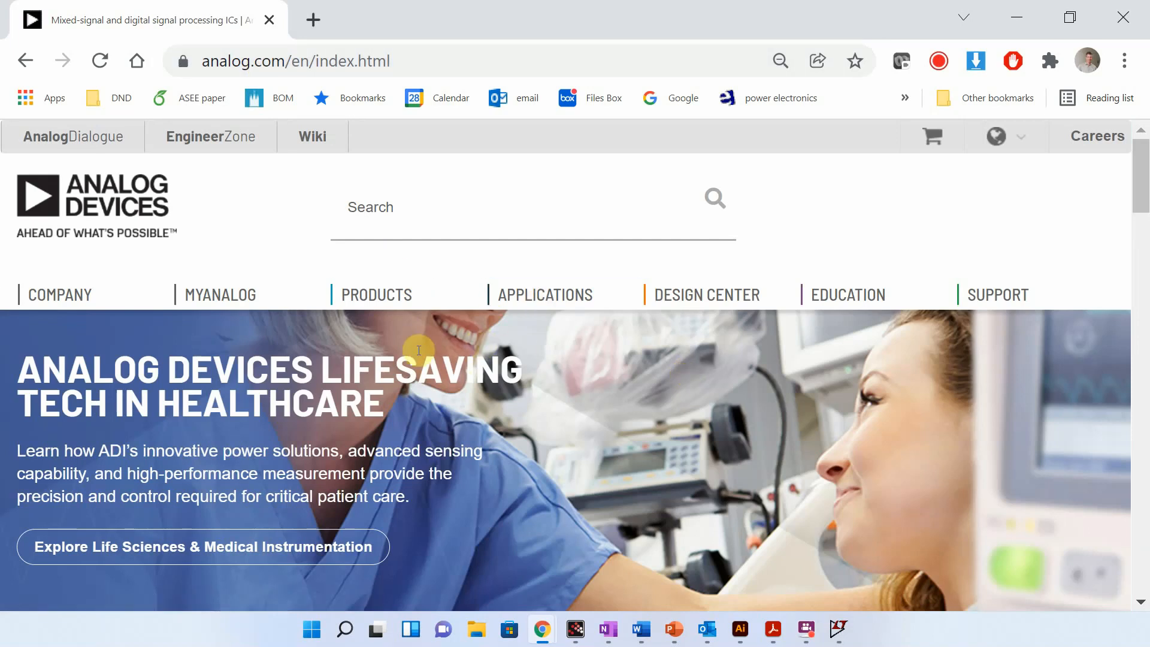
Step: Open the product selection table for High-Side Switches and MOSFET Drivers from the Power Monitor, Control, and Protection category
scroll(420, 355, down, 2)
scroll(419, 354, up, 2)
mouse_move(377, 300)
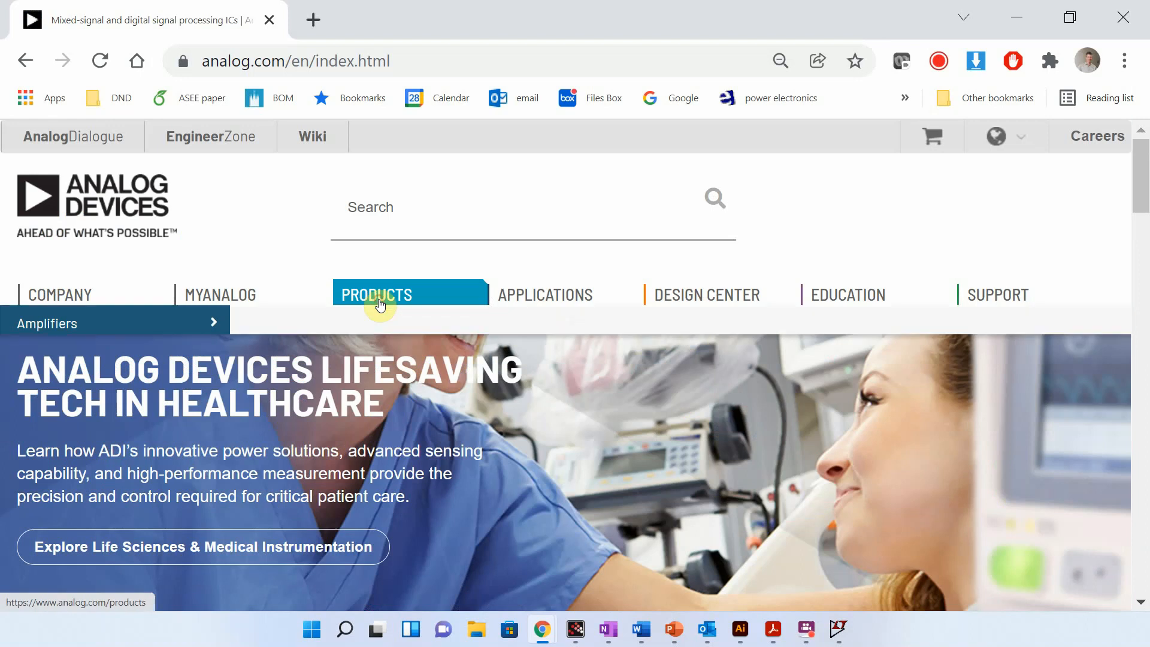
scroll(126, 439, down, 4)
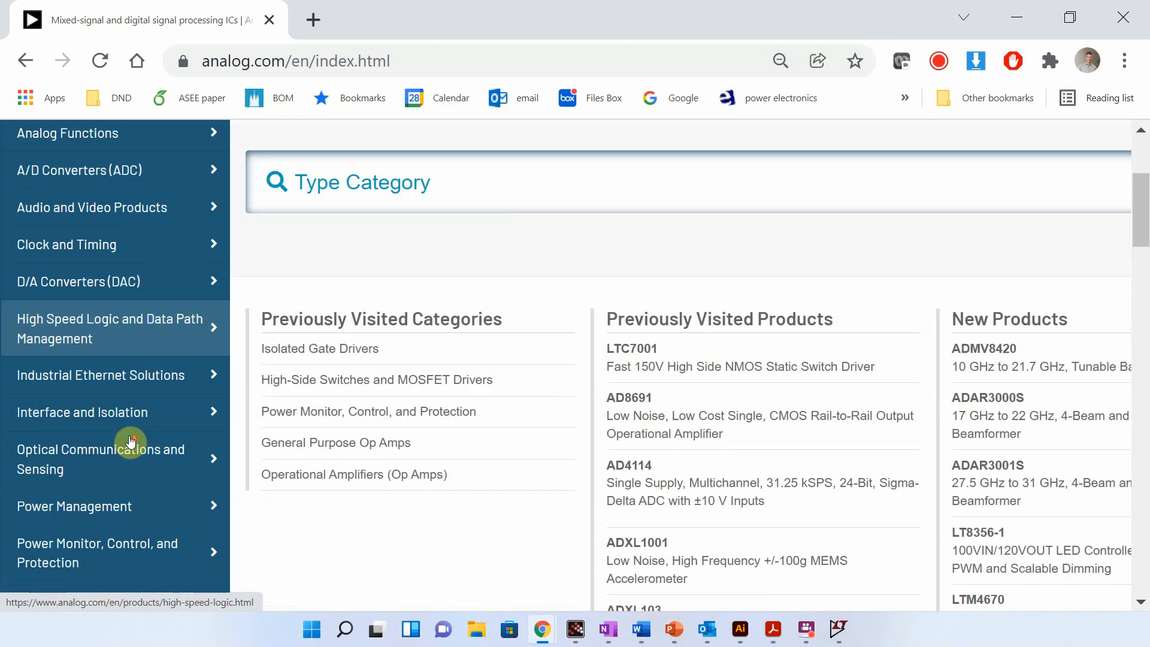
scroll(142, 542, down, 2)
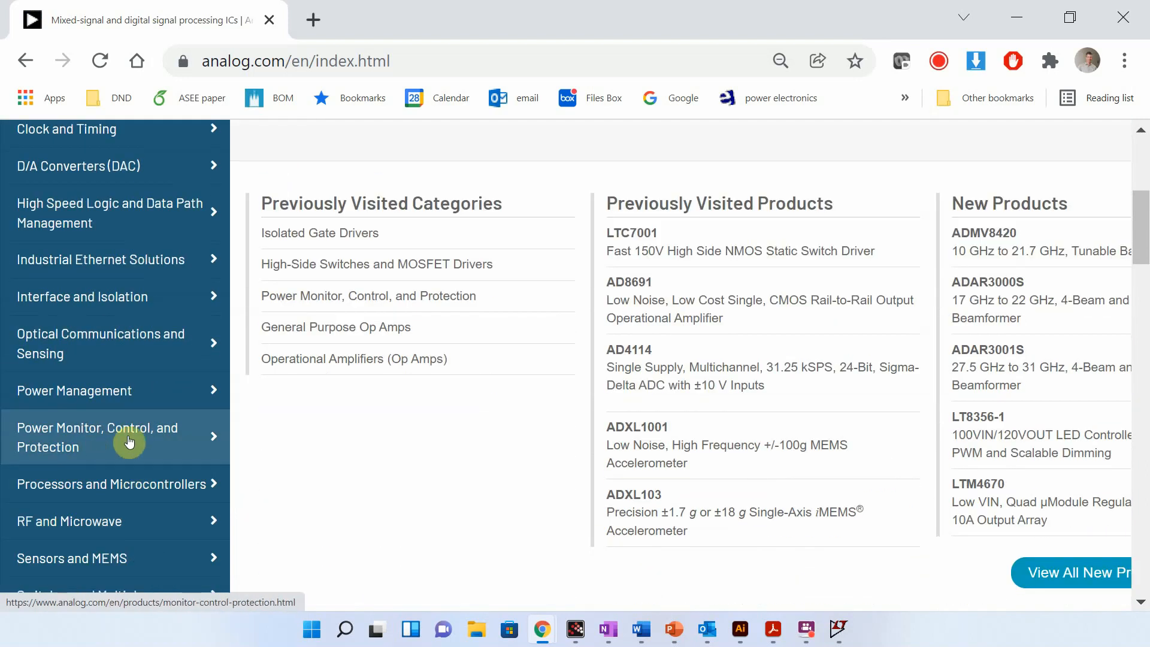
mouse_move(115, 434)
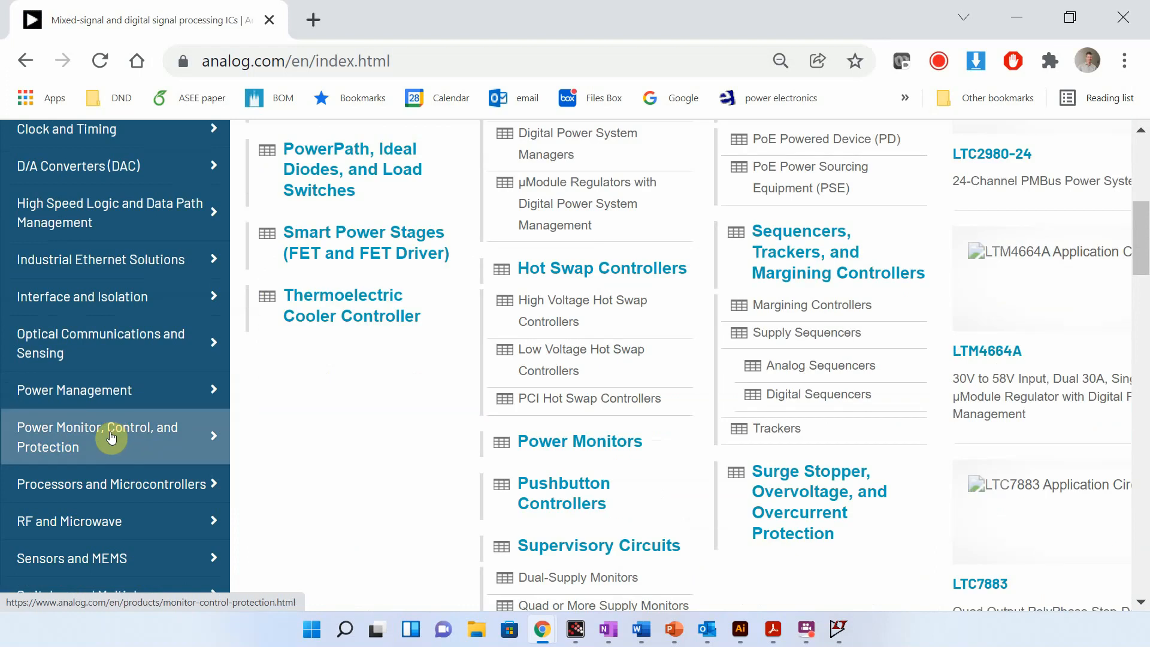
scroll(349, 336, up, 6)
scroll(363, 339, down, 2)
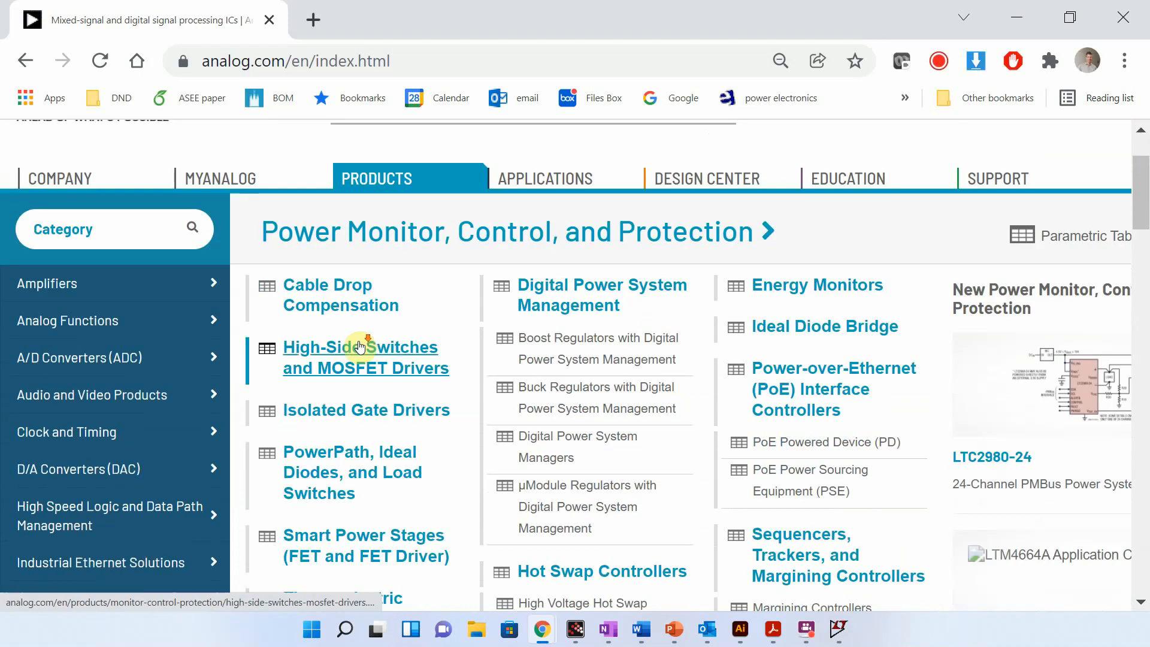
click(388, 371)
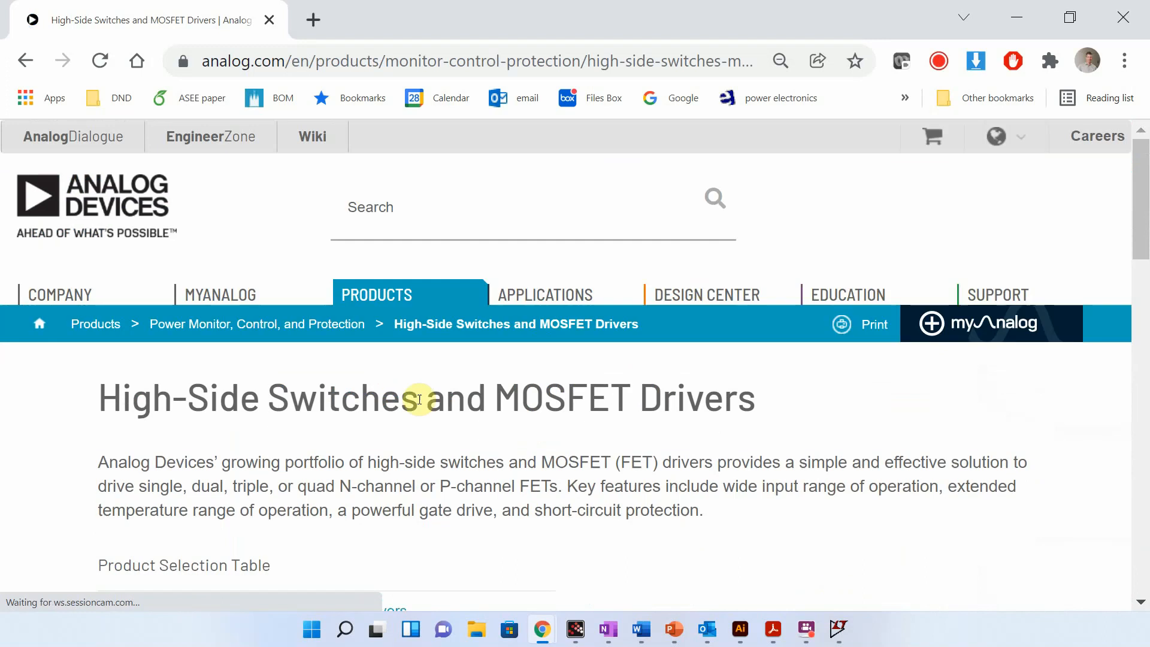
scroll(418, 397, down, 4)
click(322, 375)
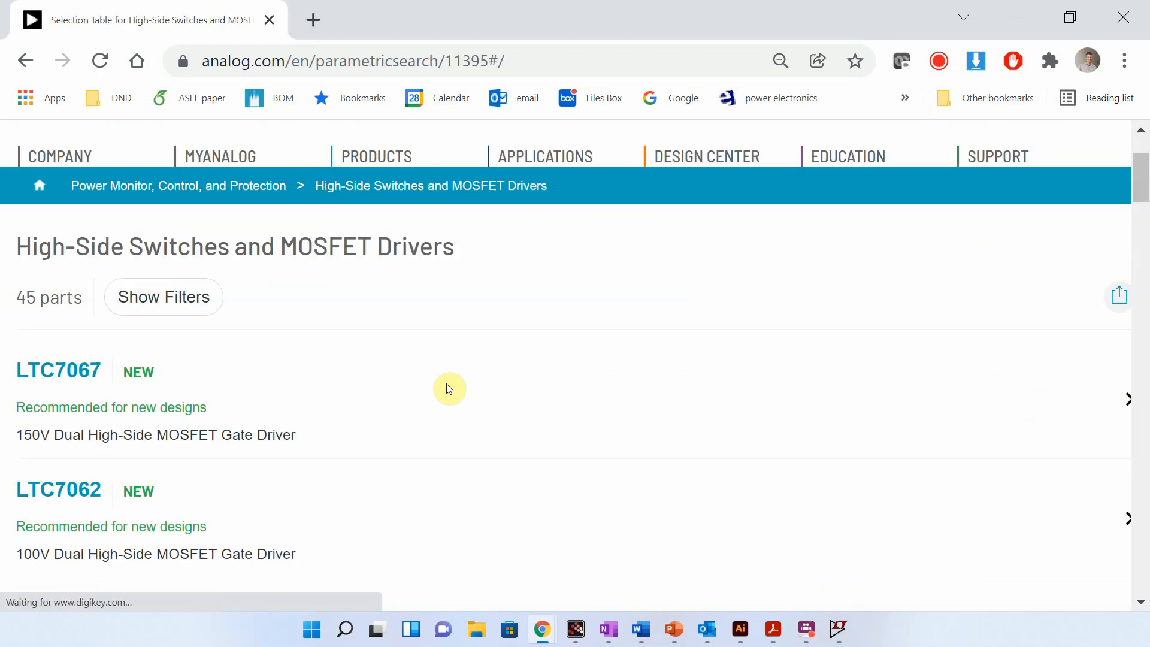
Step: Examine the listed high-side MOSFET drivers and their voltage ratings, with the page zoom reduced to 75%
scroll(449, 386, down, 3)
scroll(449, 388, up, 4)
scroll(527, 453, down, 2)
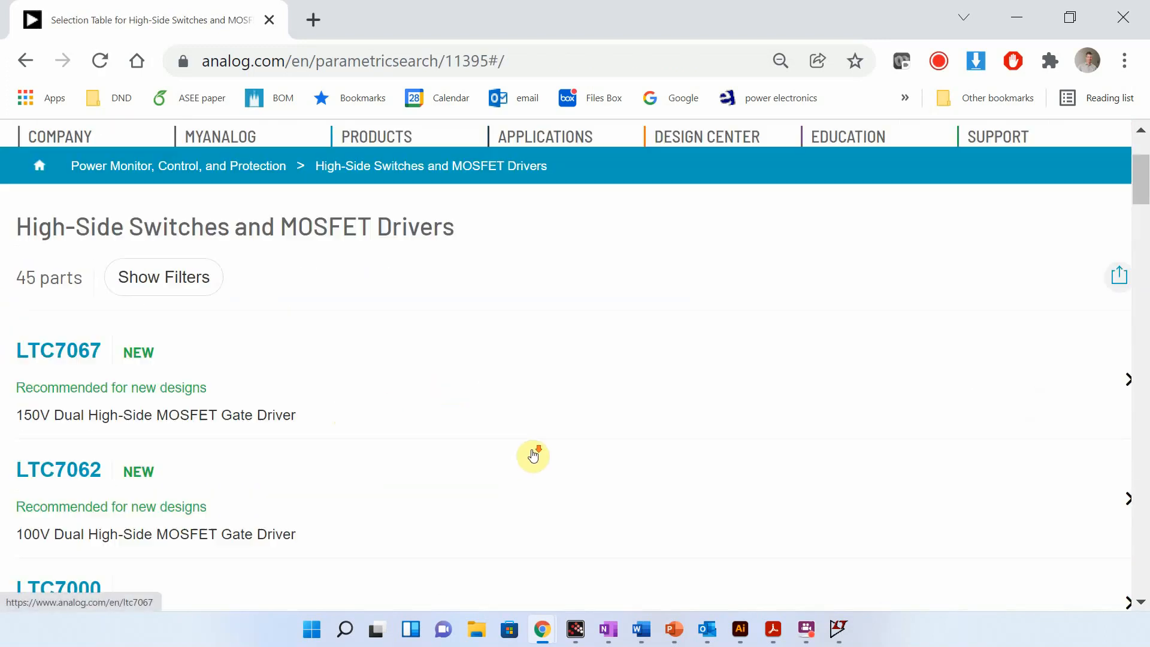
scroll(603, 427, down, 2)
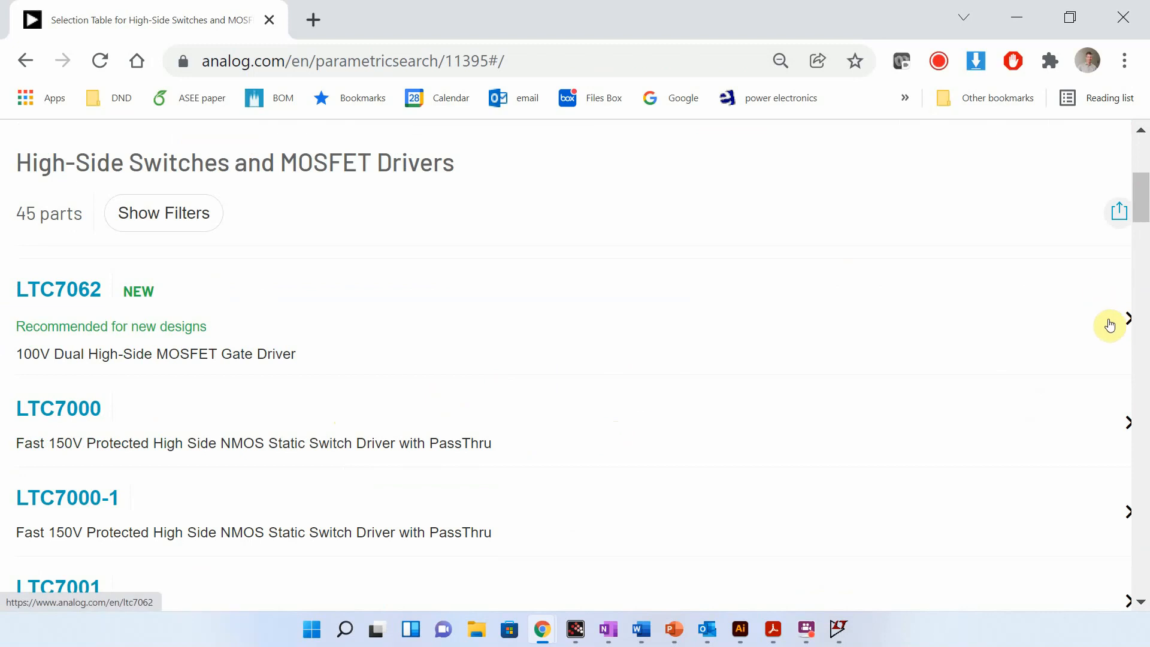
key(ctrl+minus)
key(ctrl+minus)
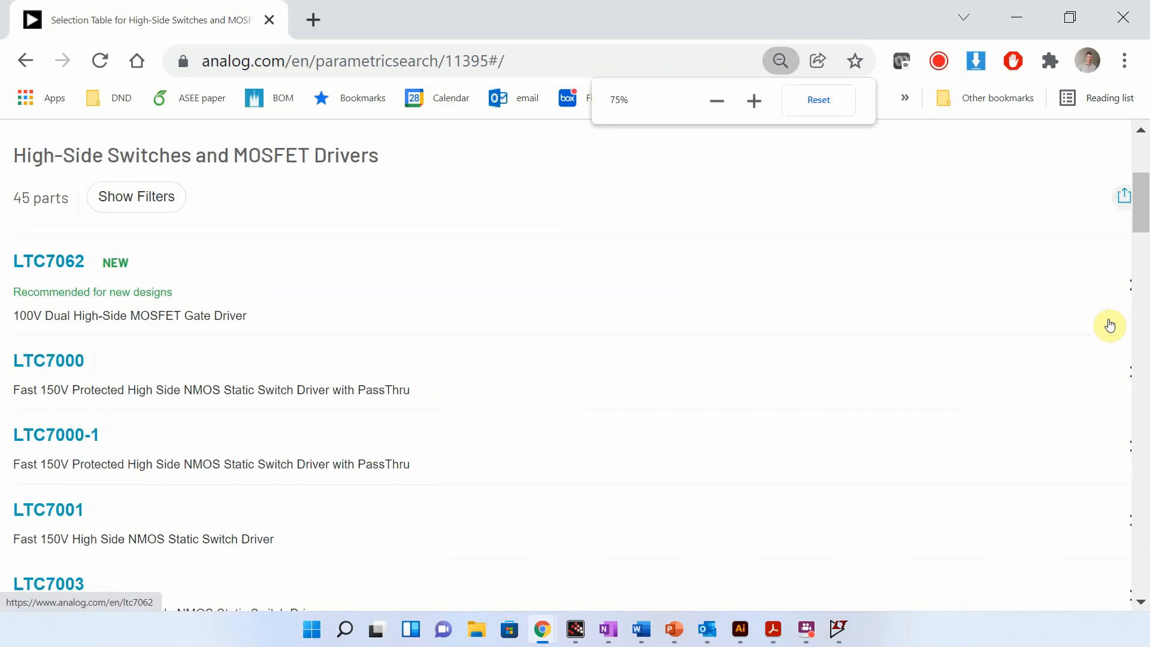
scroll(586, 429, down, 7)
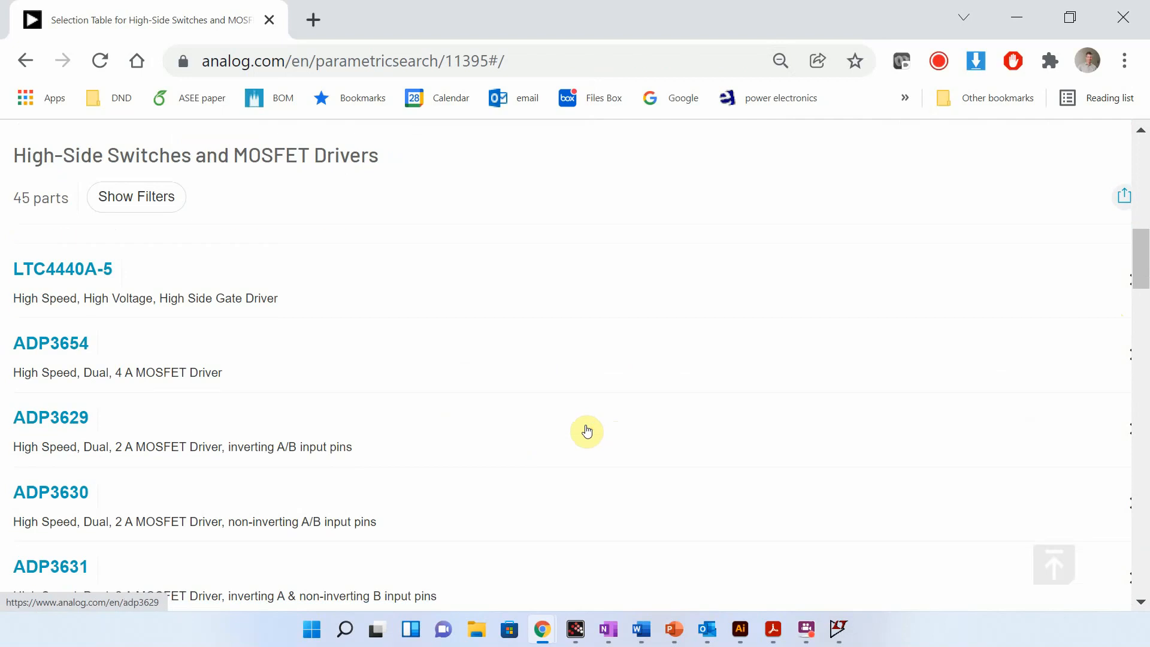
scroll(587, 431, up, 4)
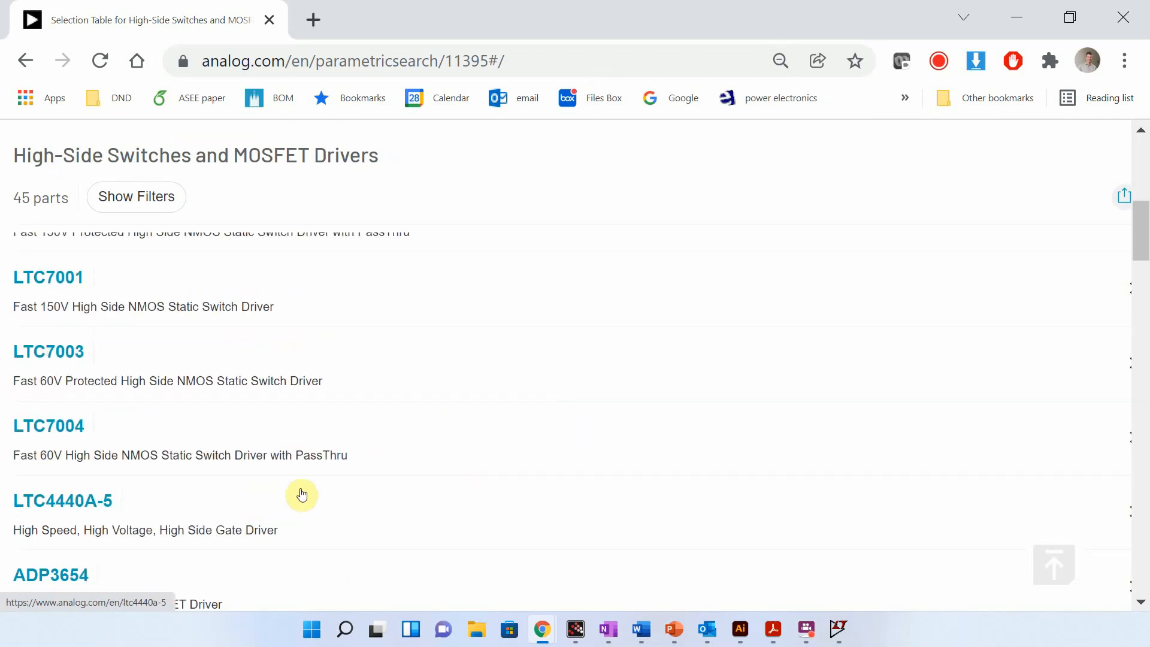
scroll(204, 414, up, 2)
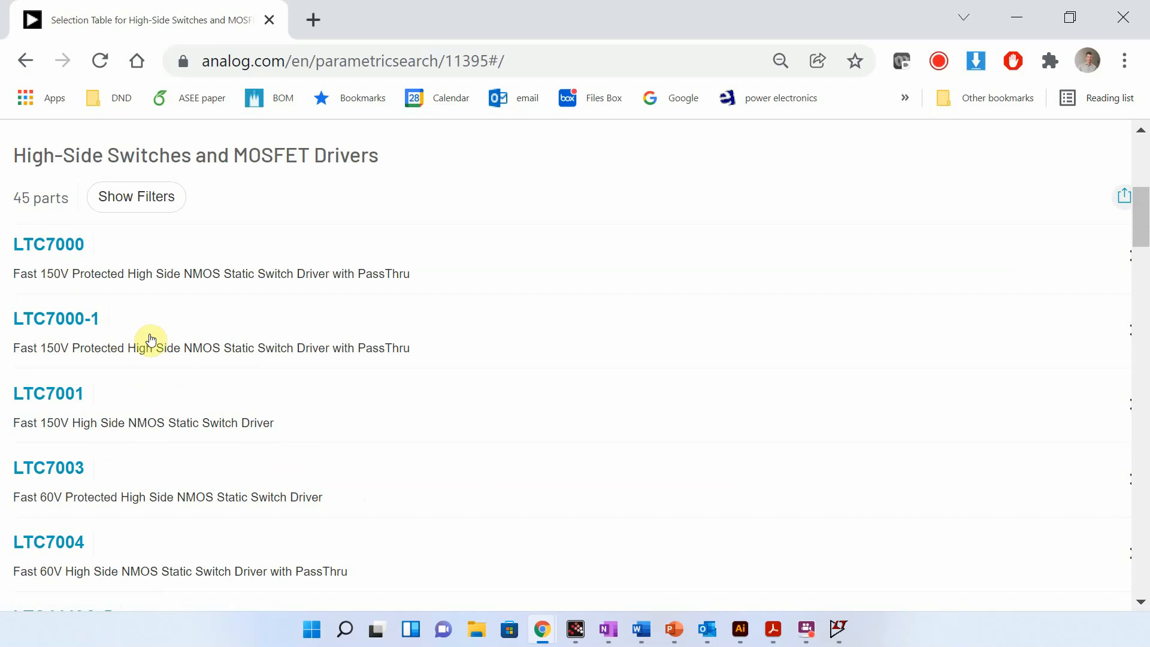
scroll(150, 339, up, 4)
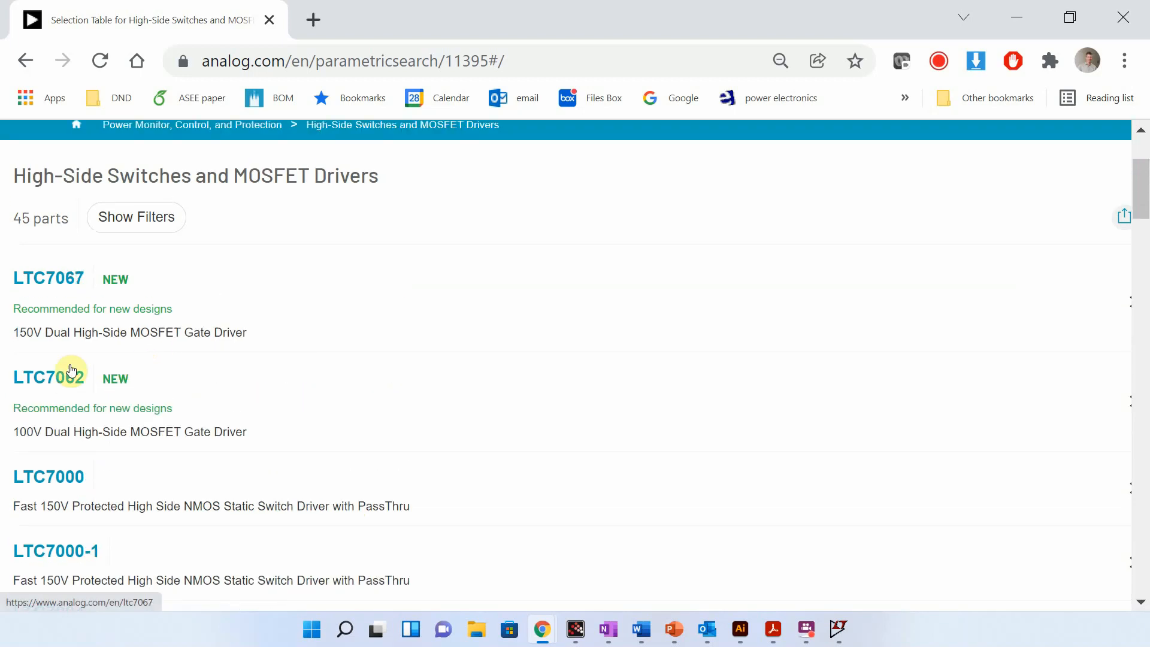
Step: Switch back to LTspice and make the Draft2.asc schematic active
click(842, 631)
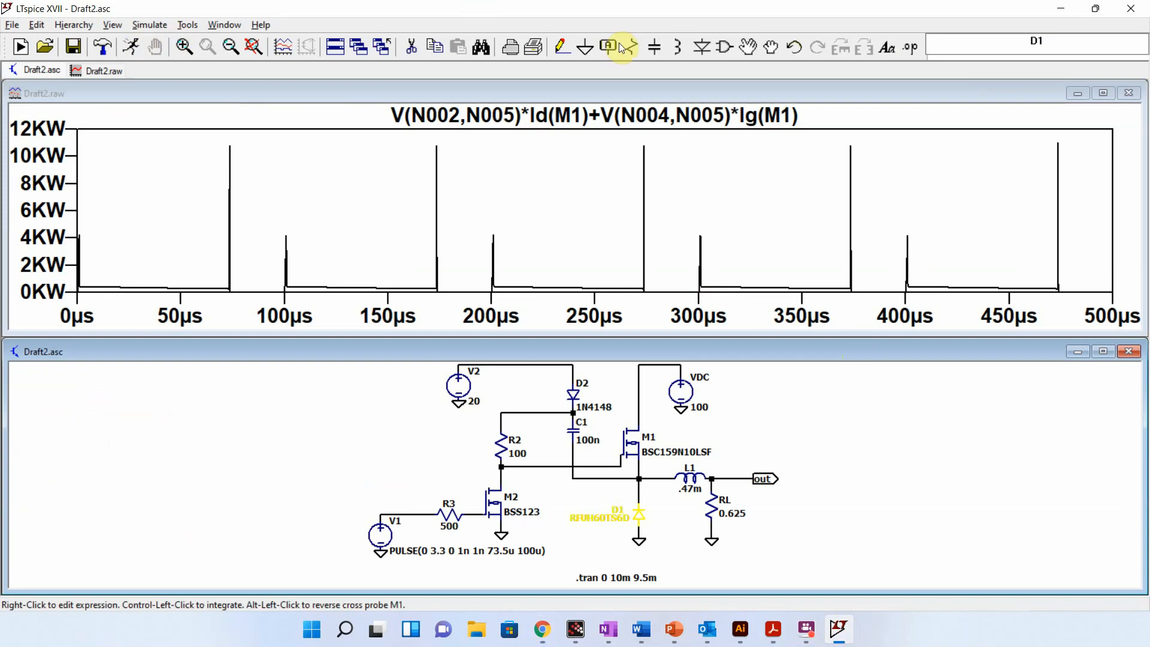
click(908, 460)
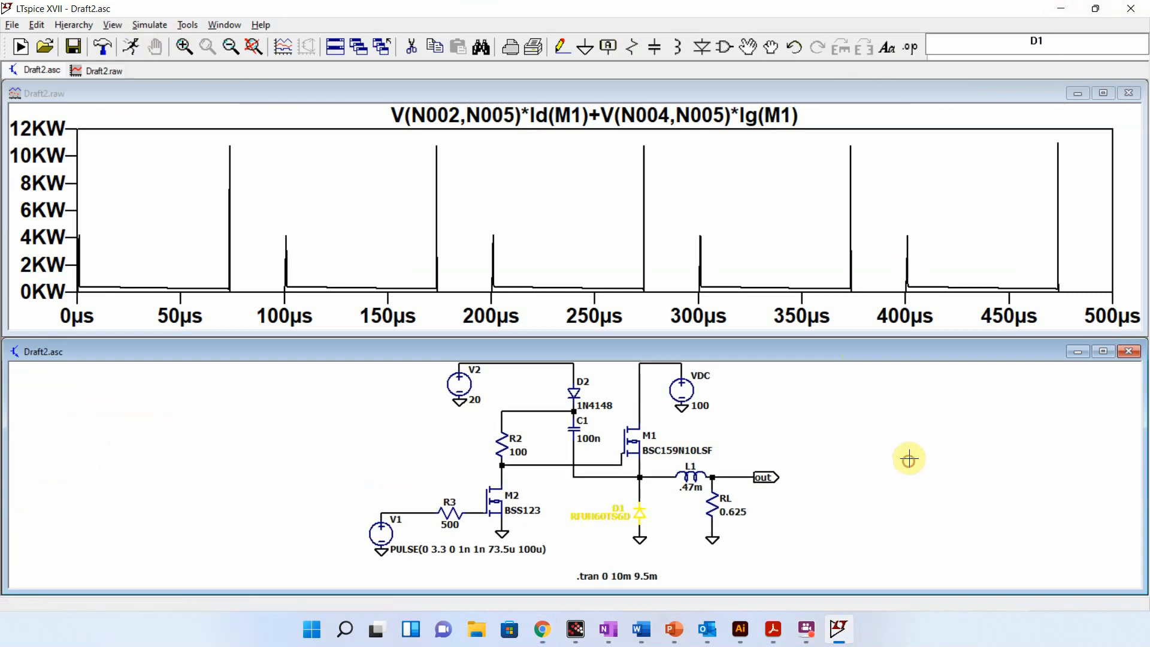
Step: Open the component library and search it for parts starting with "ltc"
click(724, 47)
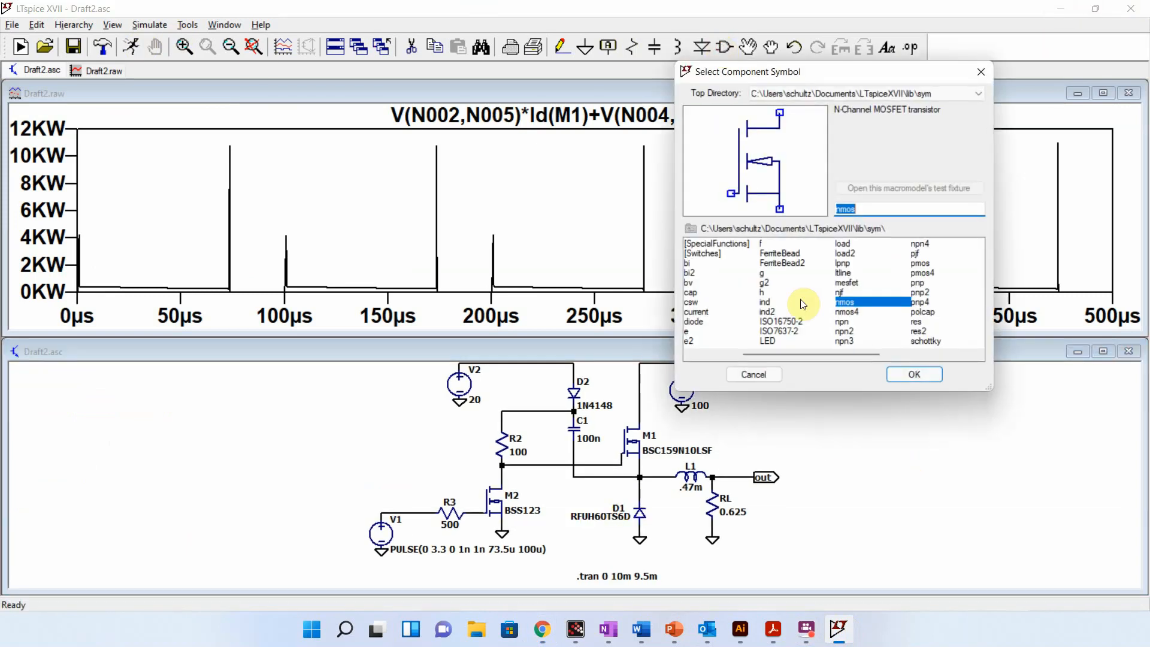
drag(934, 206, 711, 214)
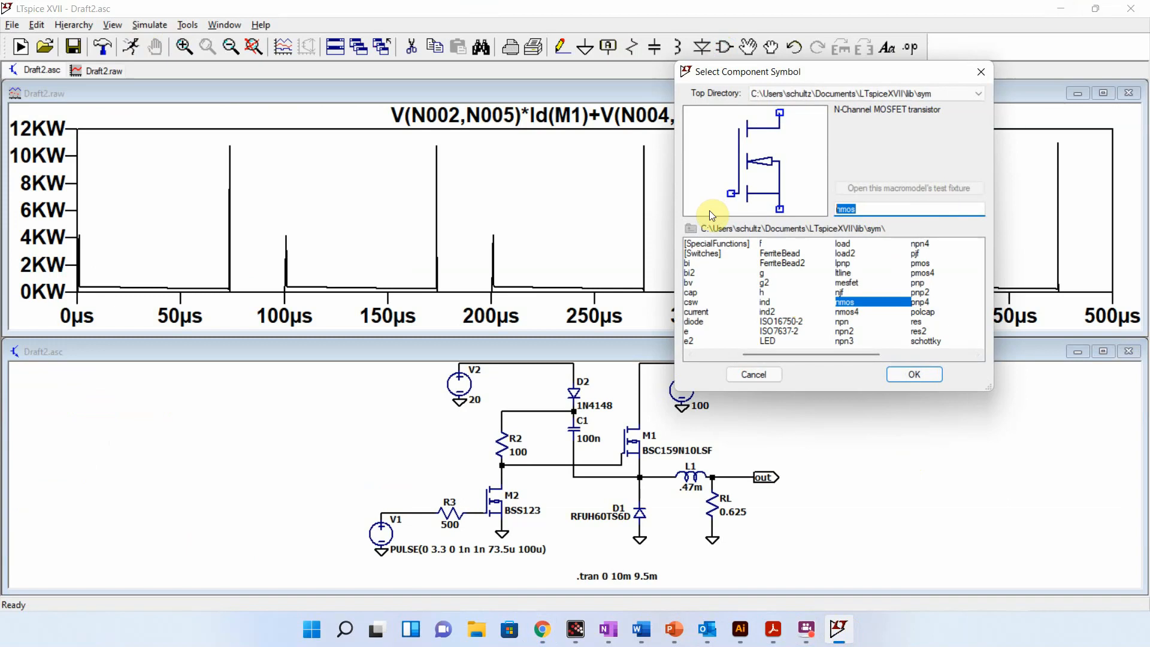
key(BackSpace)
text(ltc)
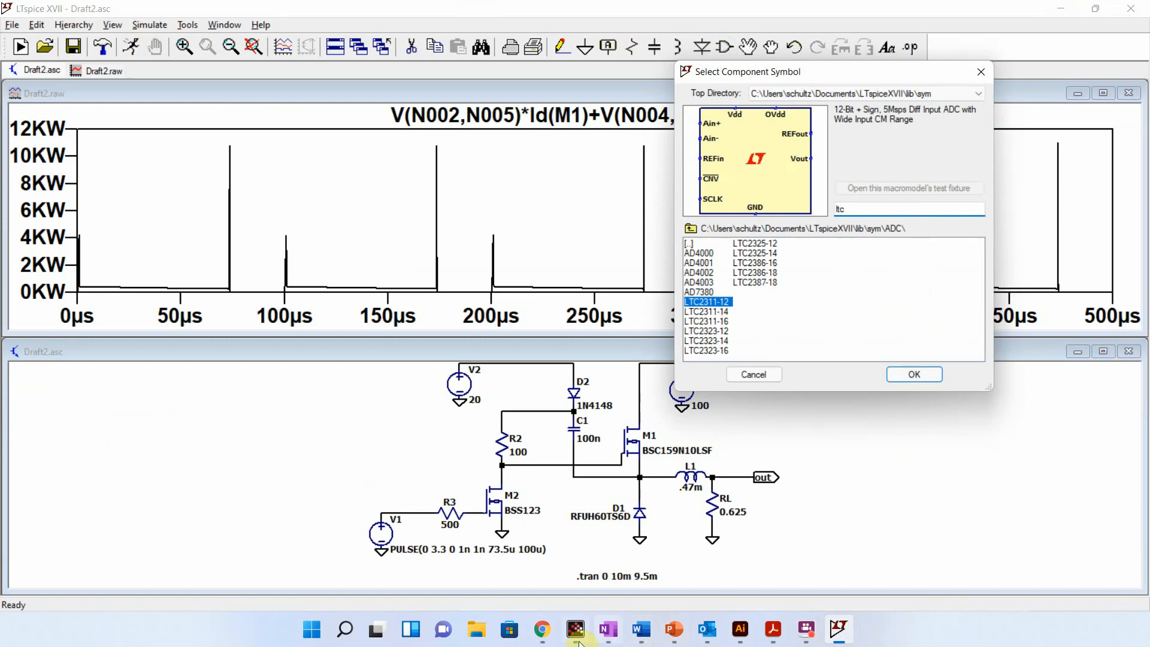
Step: Check the first driver part numbers in Chrome's selection table, then return to LTspice and search the component library for "ltc706"
click(542, 629)
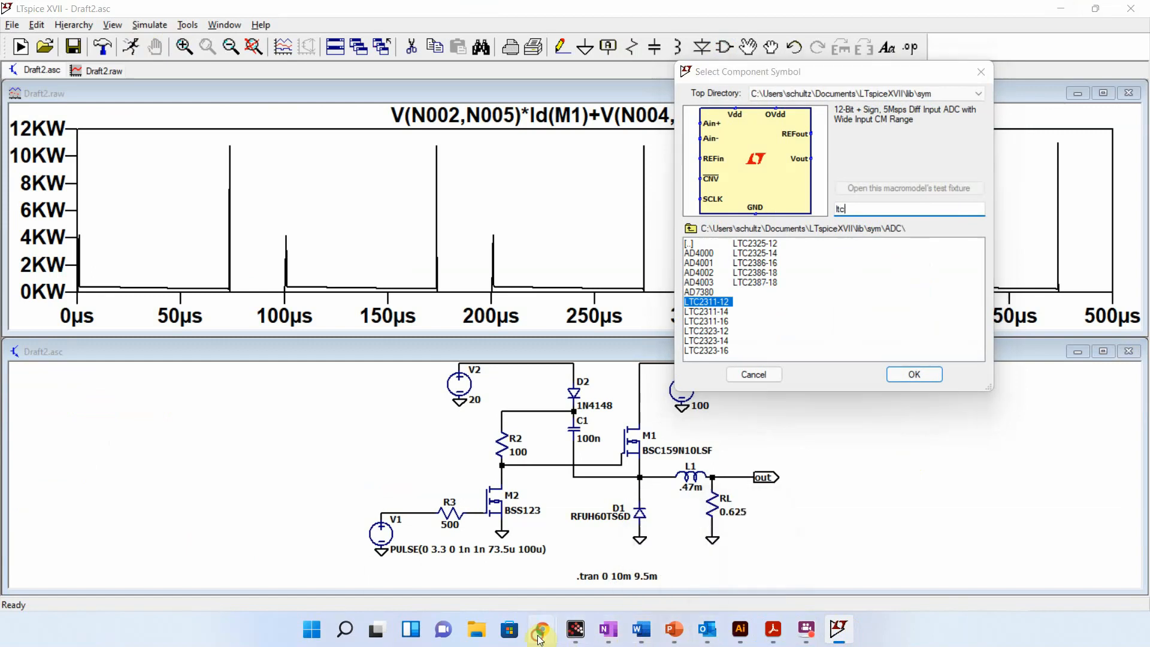
click(519, 506)
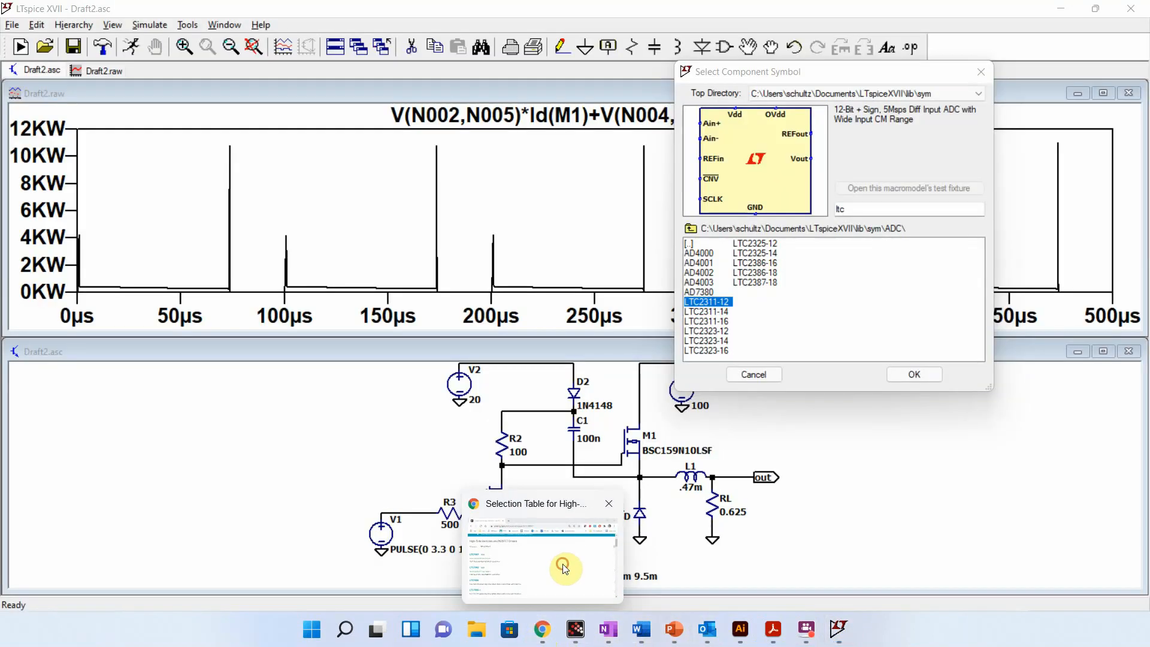
click(565, 559)
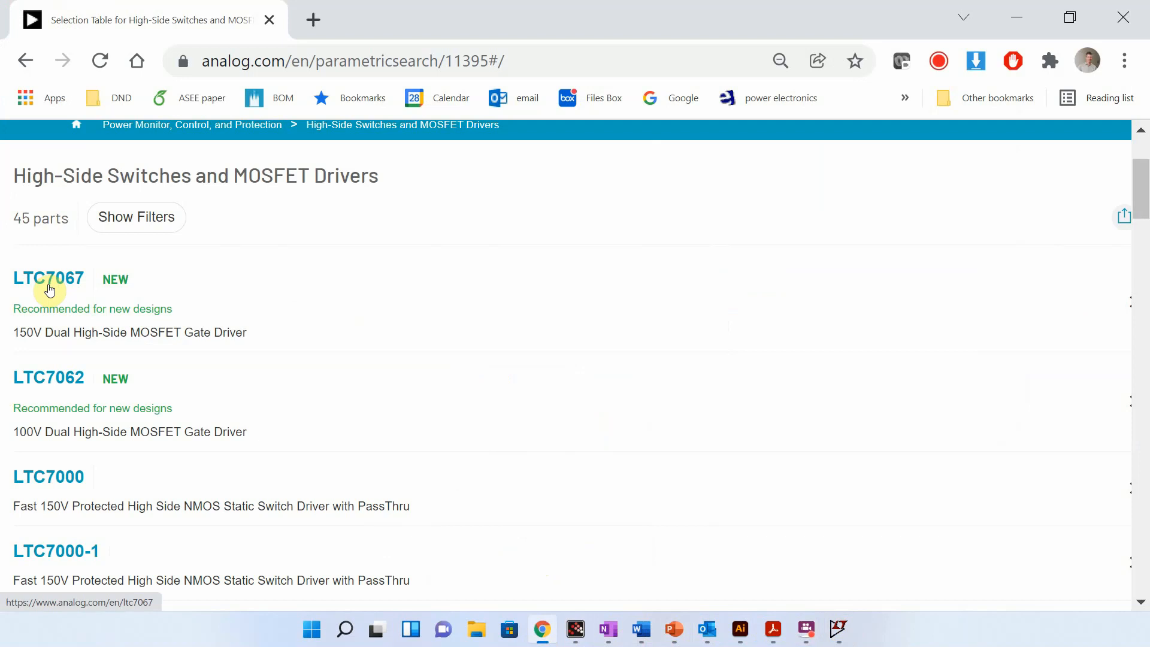
scroll(63, 287, up, 2)
scroll(161, 446, down, 2)
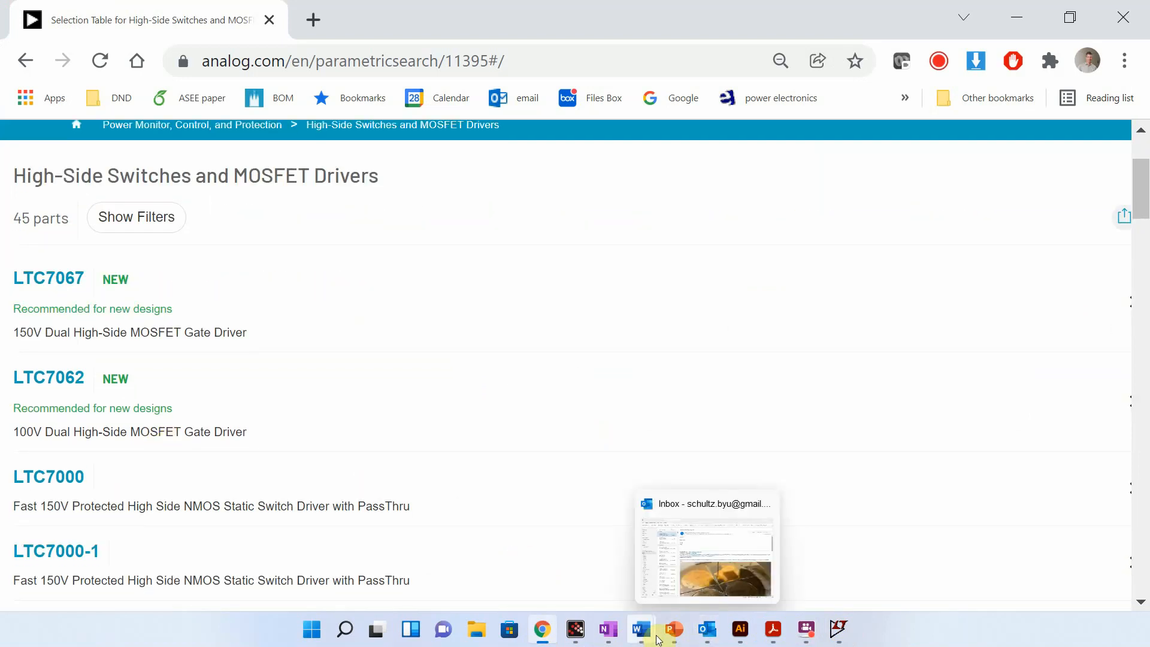
click(838, 629)
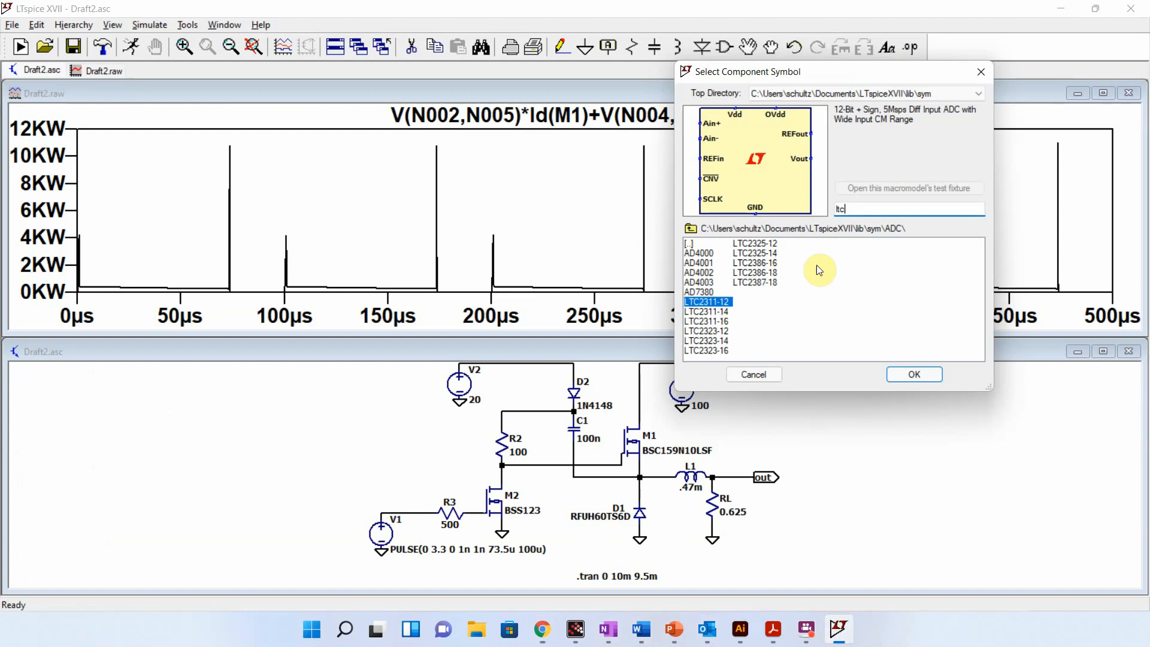
text(706)
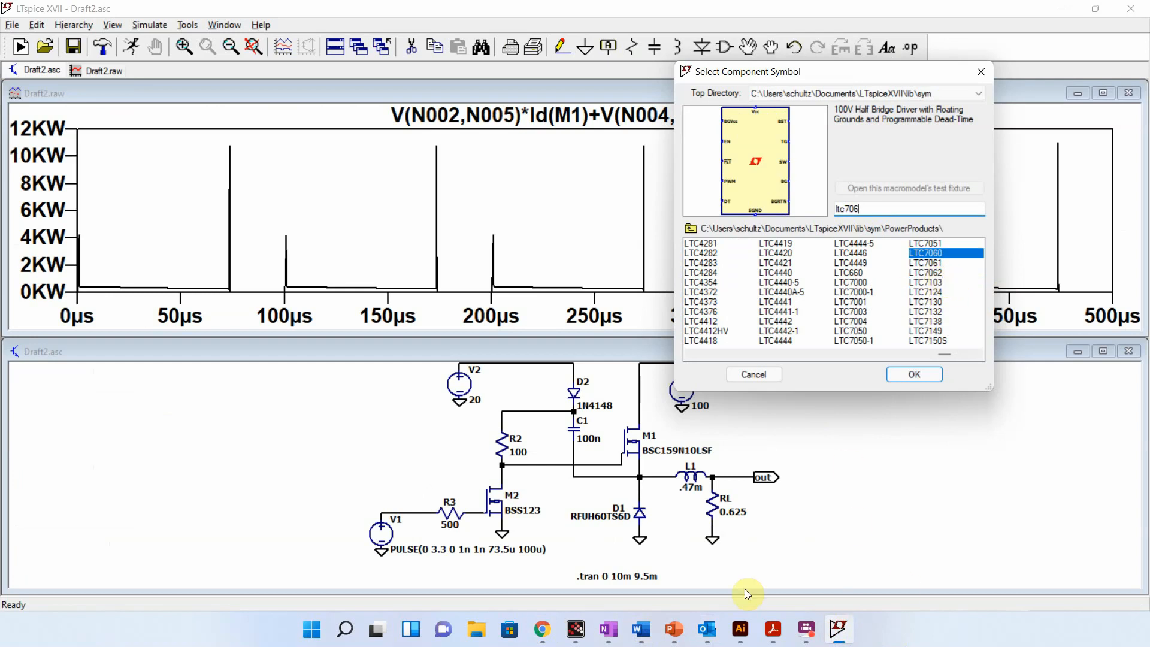
Step: Switch to Chrome and examine the LTC7000-series high-side drivers and their voltage ratings in the selection table
click(542, 629)
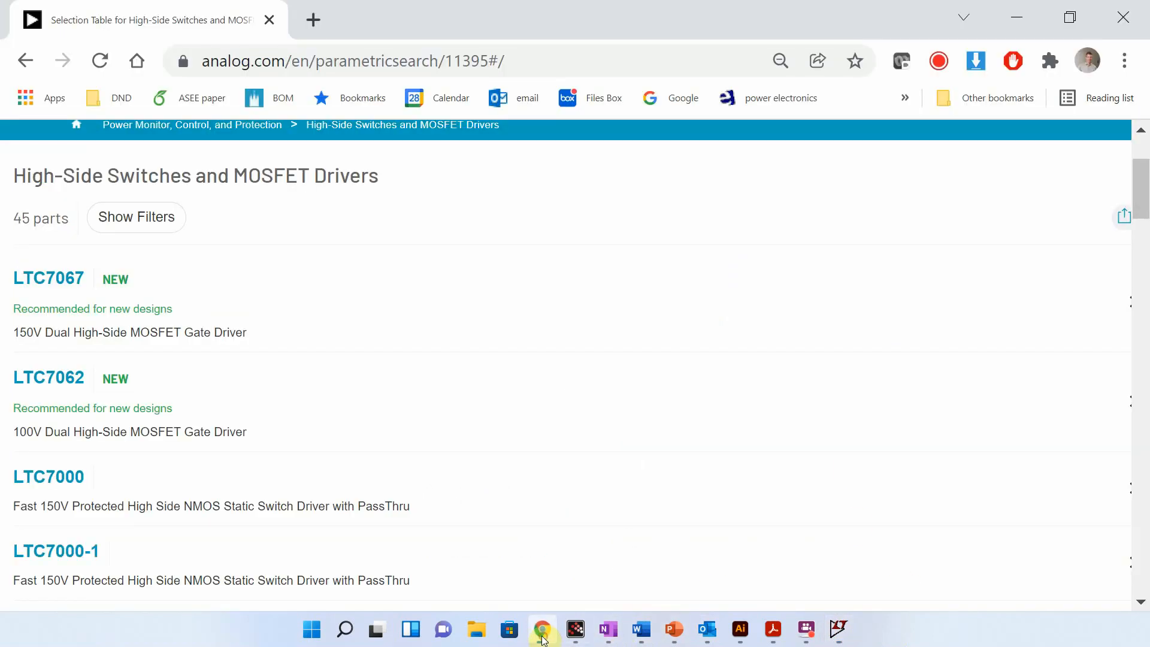
scroll(221, 406, down, 2)
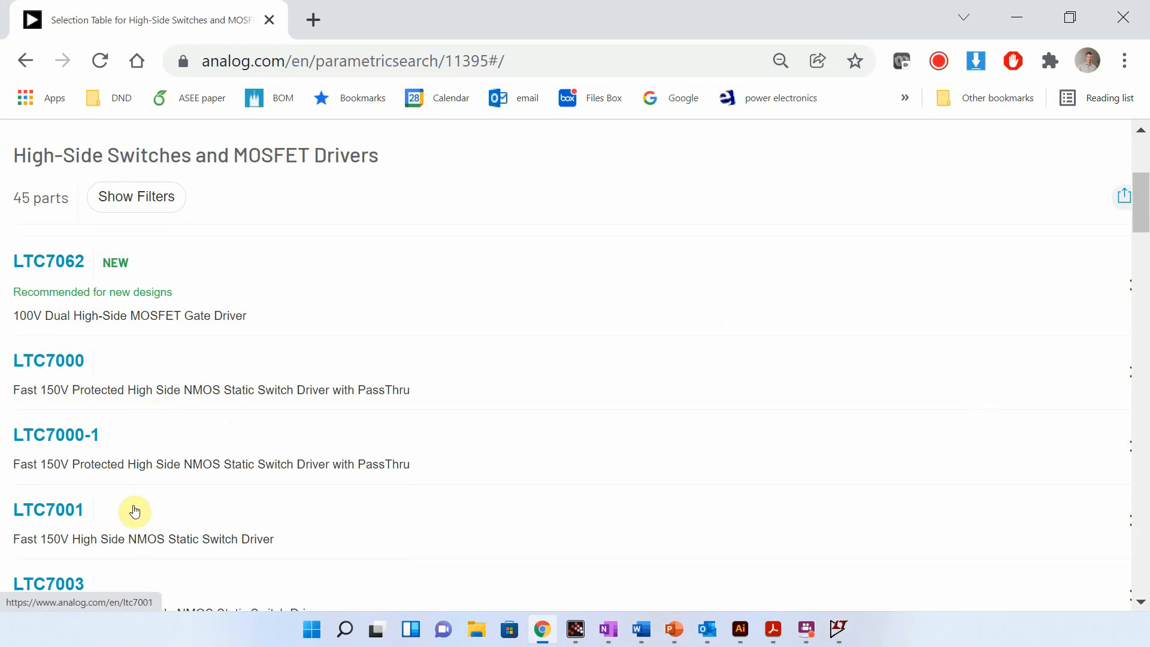
scroll(135, 510, down, 2)
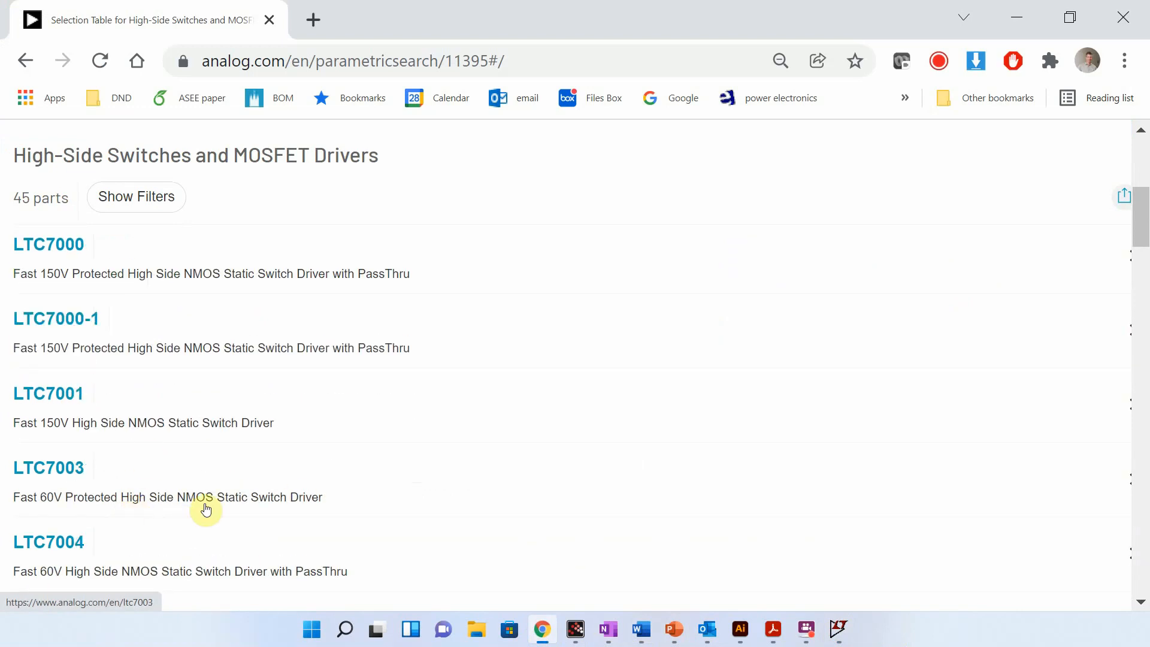
scroll(156, 550, down, 2)
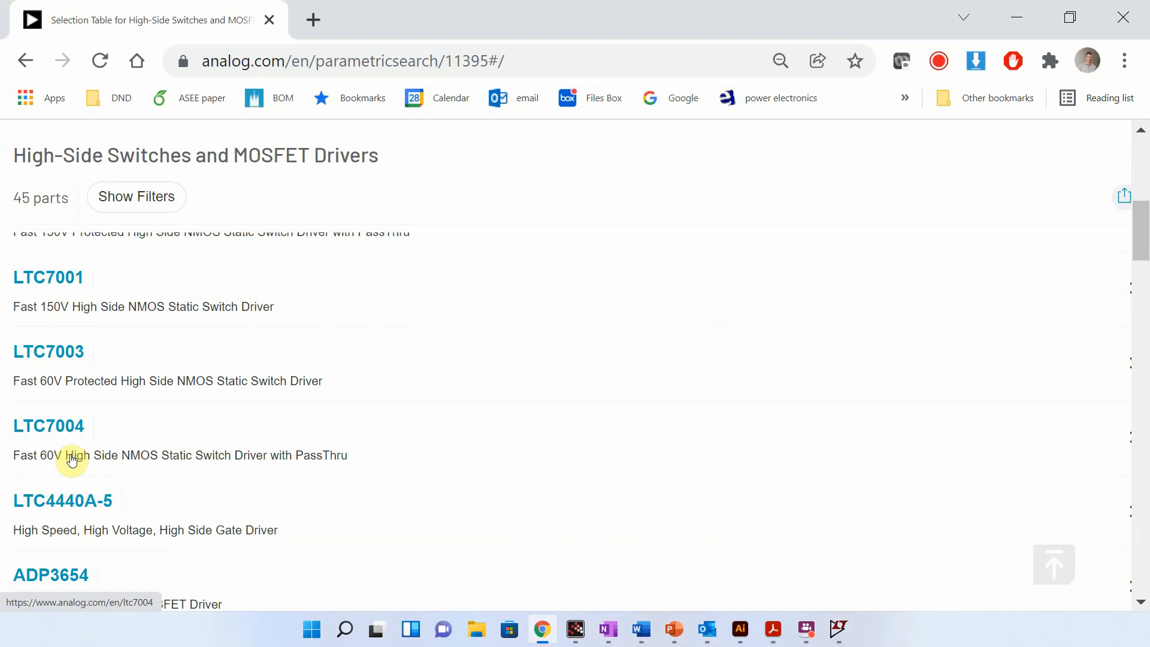
scroll(72, 460, up, 2)
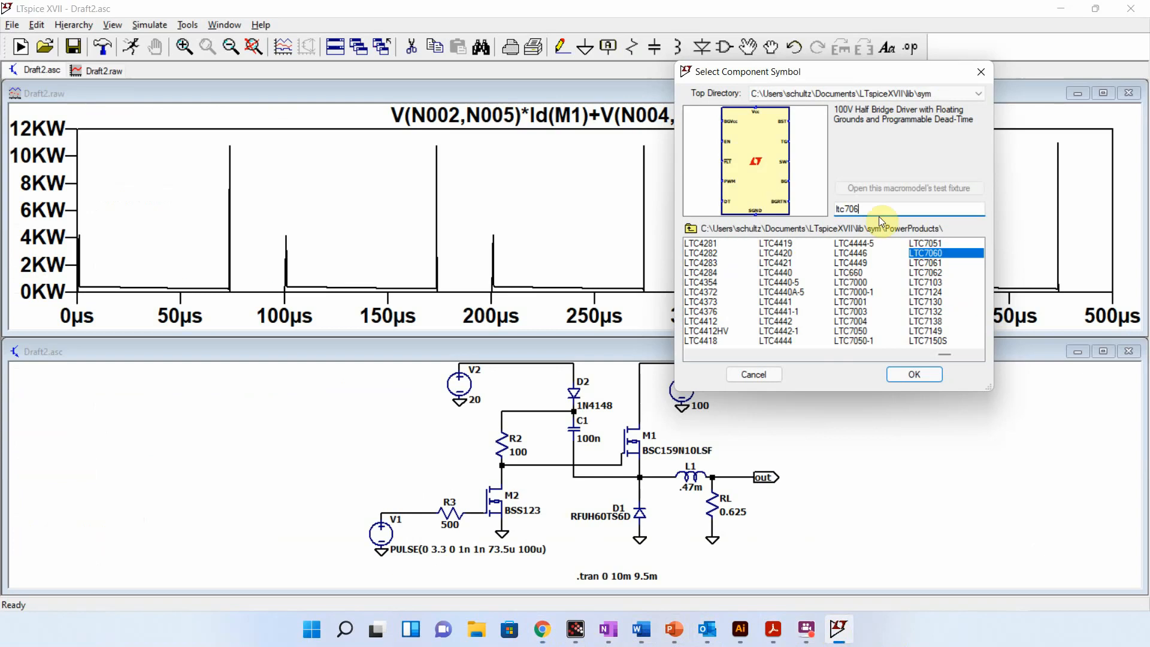
Step: Switch back to LTspice, search the component library for "ltc700", and compare the symbols and descriptions of the LTC7000-series drivers
key(BackSpace)
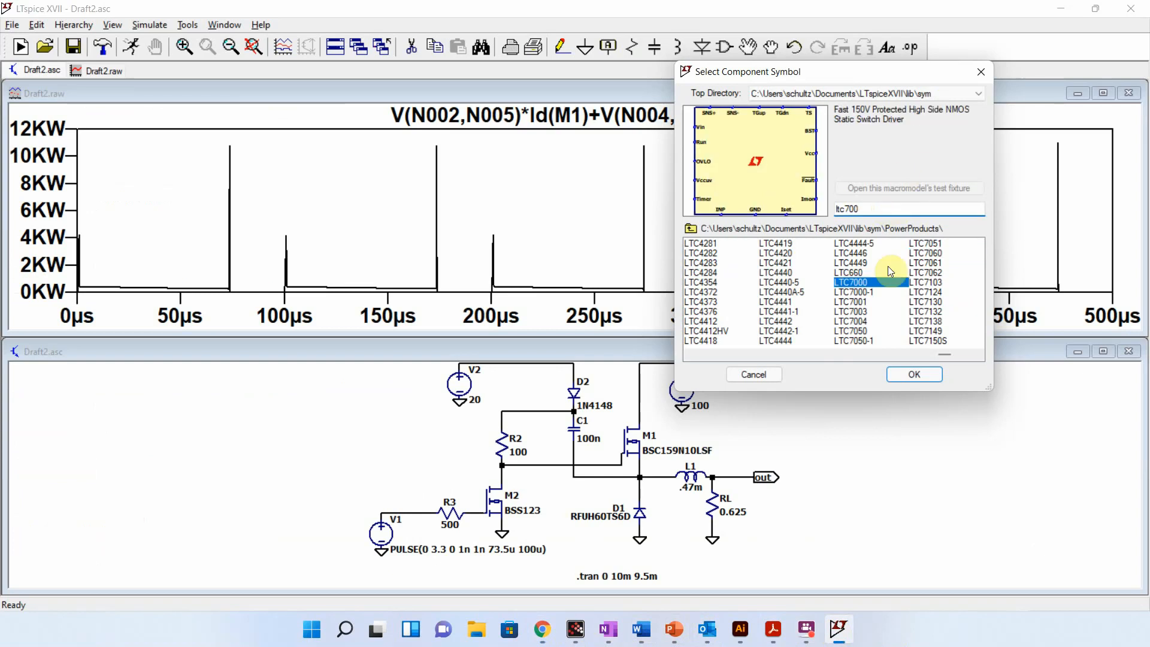
click(857, 293)
click(861, 312)
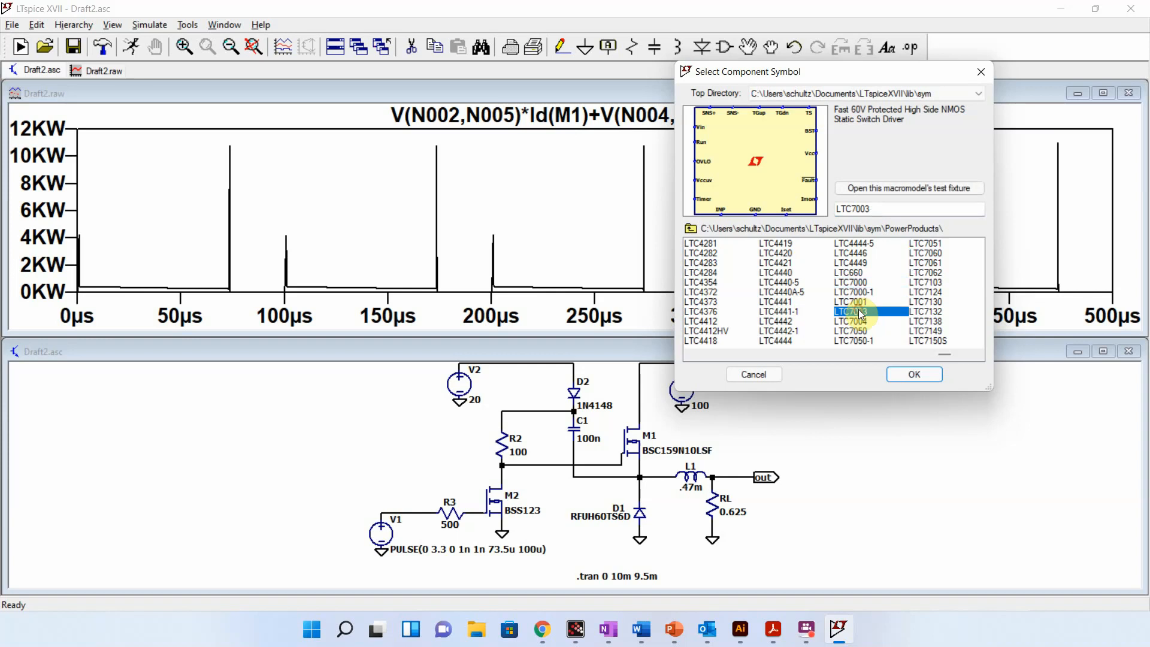
click(861, 323)
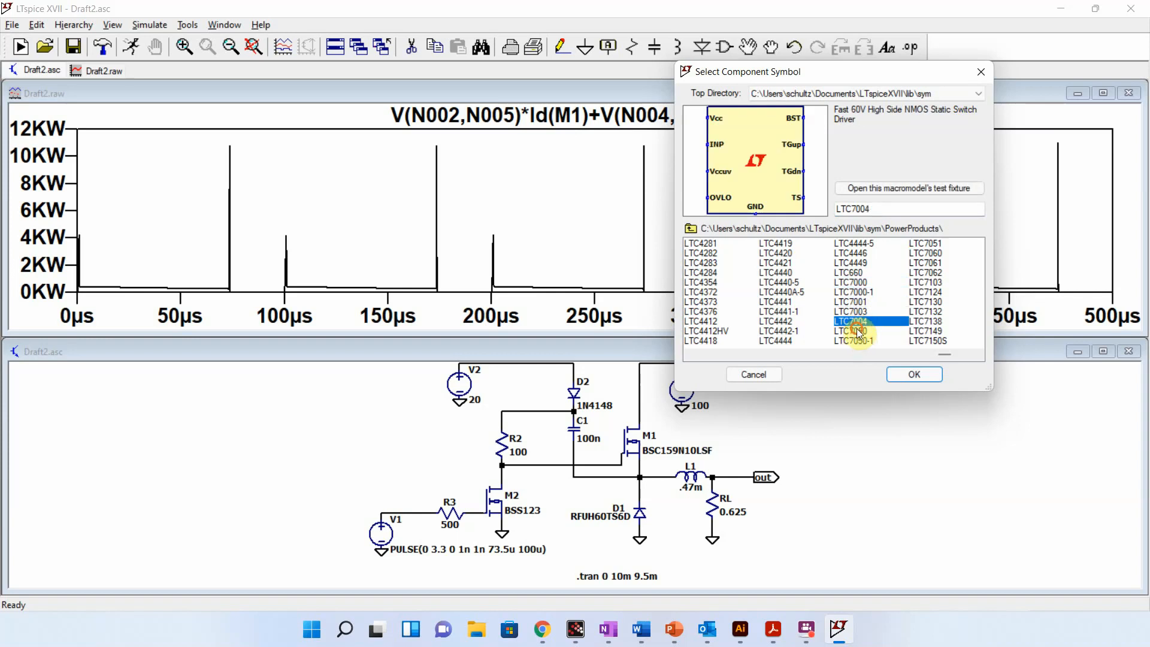
click(859, 332)
click(860, 323)
click(862, 302)
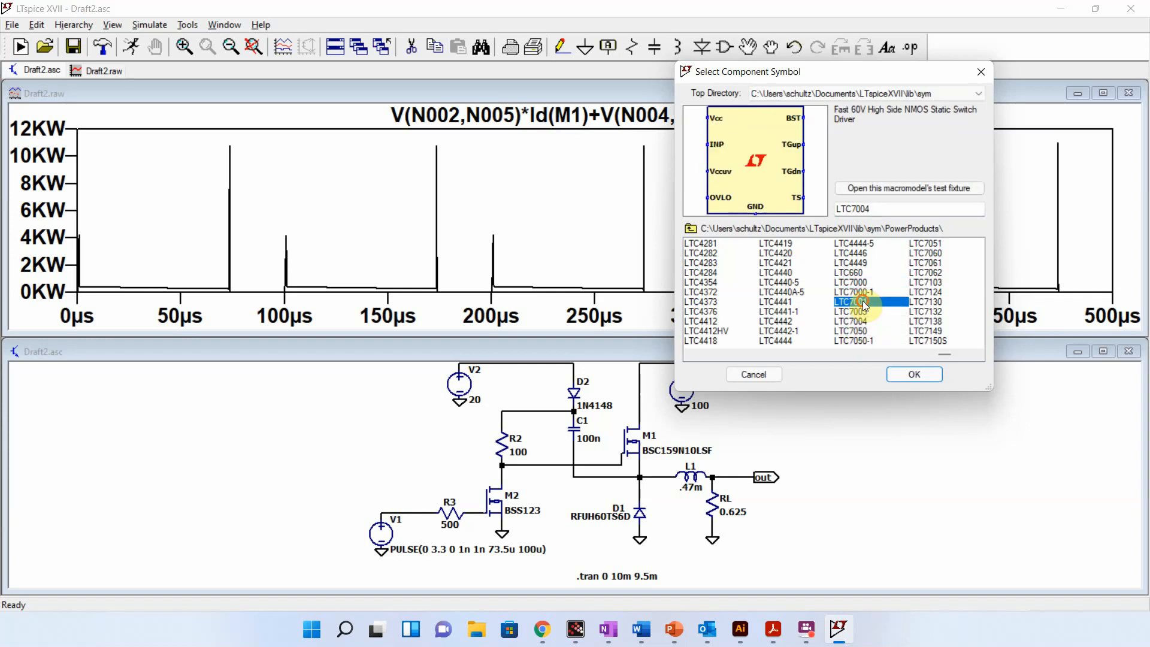
click(867, 292)
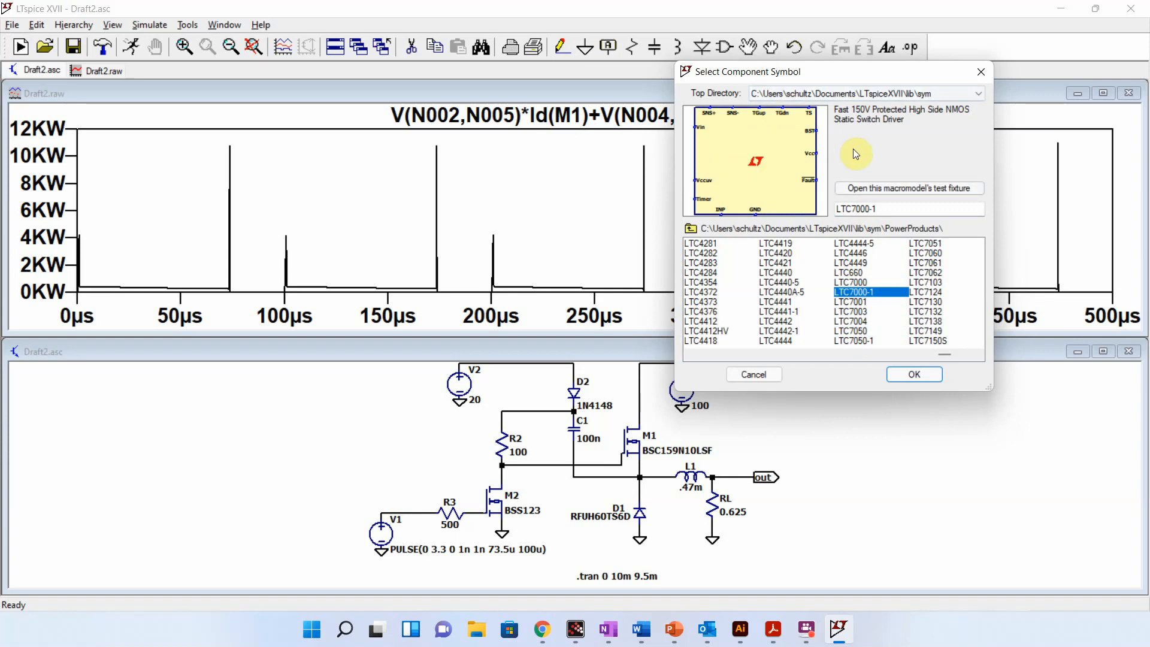
Step: Place an LTC7001 high-side driver in the empty area beside the output load of the schematic
click(862, 303)
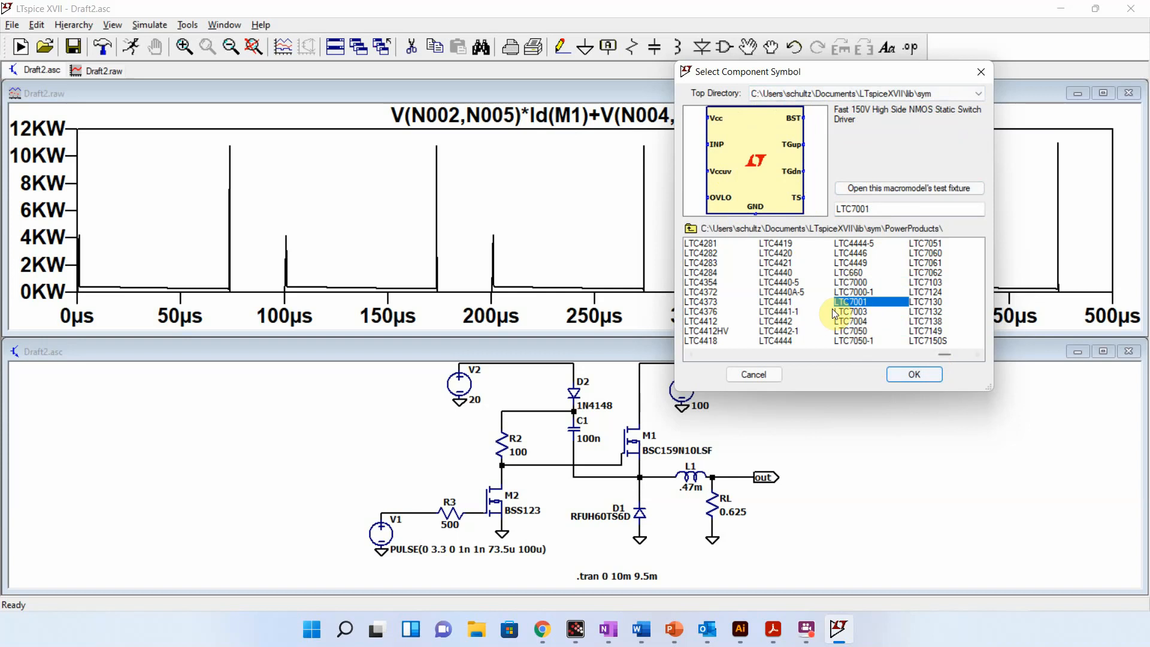
click(915, 374)
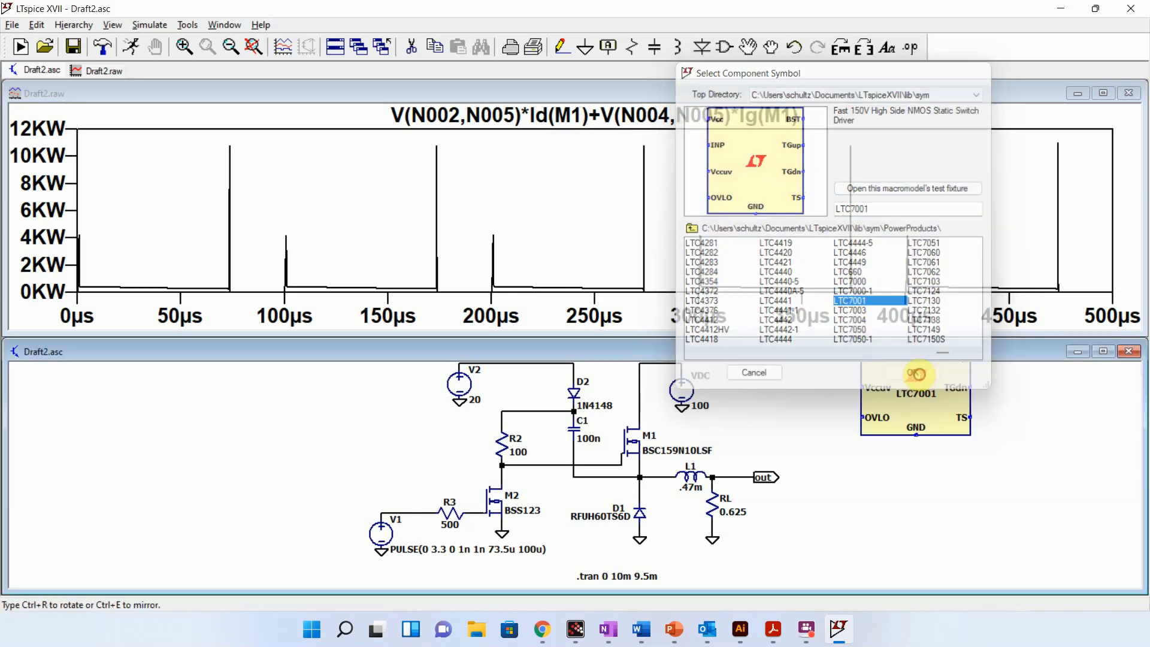
click(892, 466)
key(Escape)
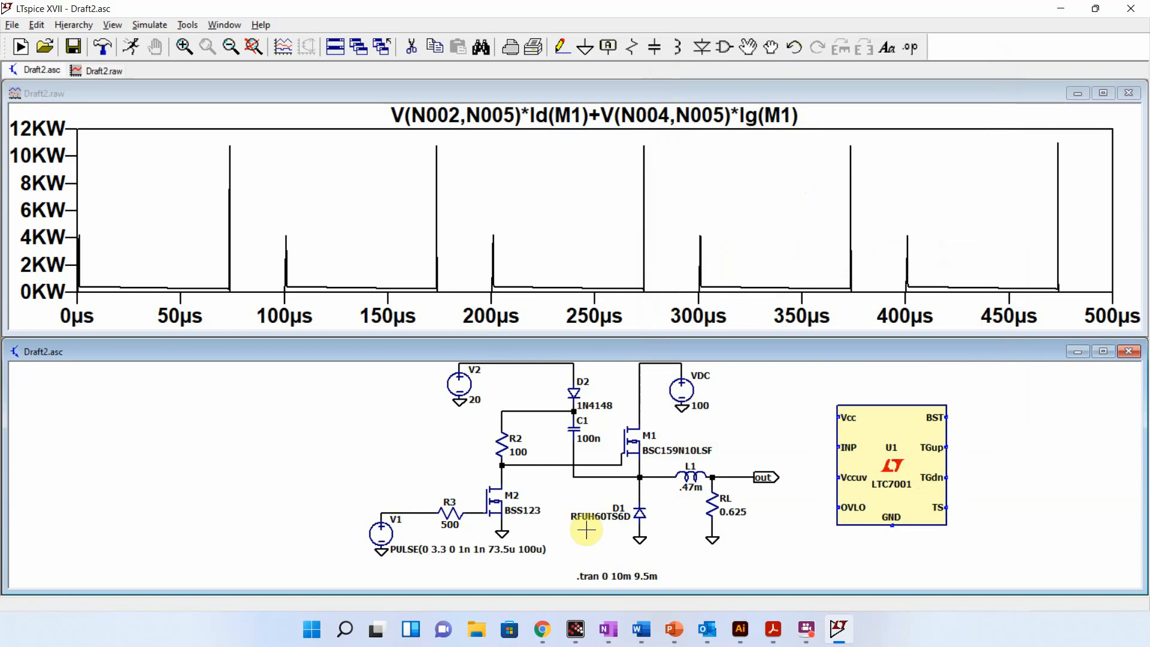
Step: Switch to Chrome, open the LTC7001 product page, and examine its typical application circuit
click(536, 642)
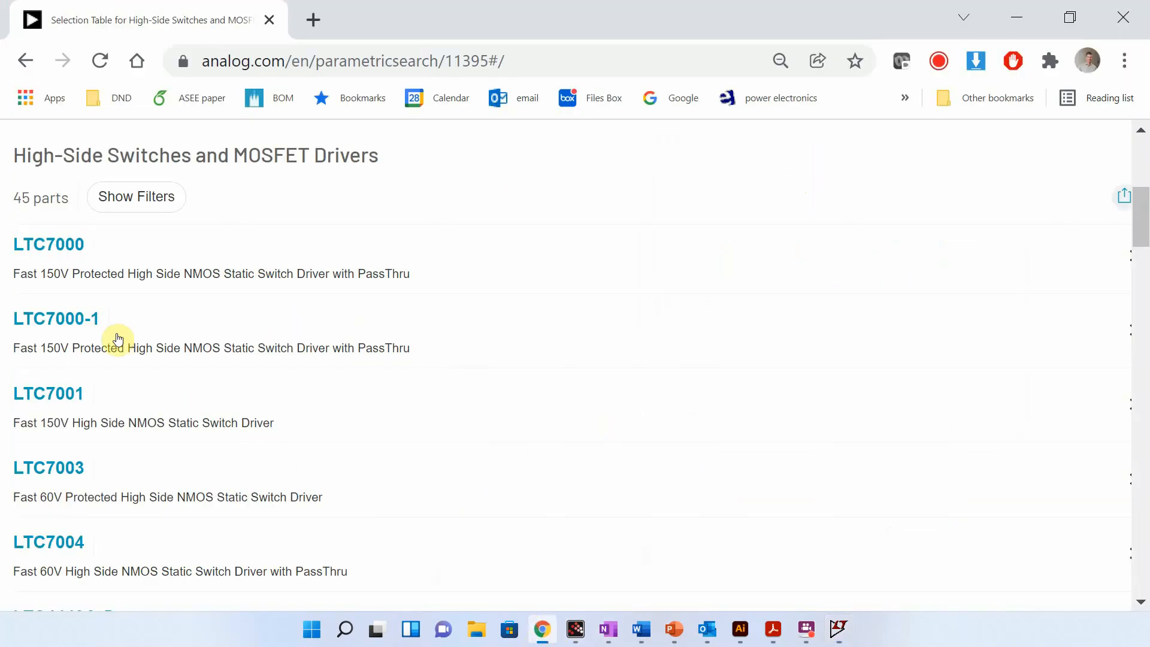
click(61, 395)
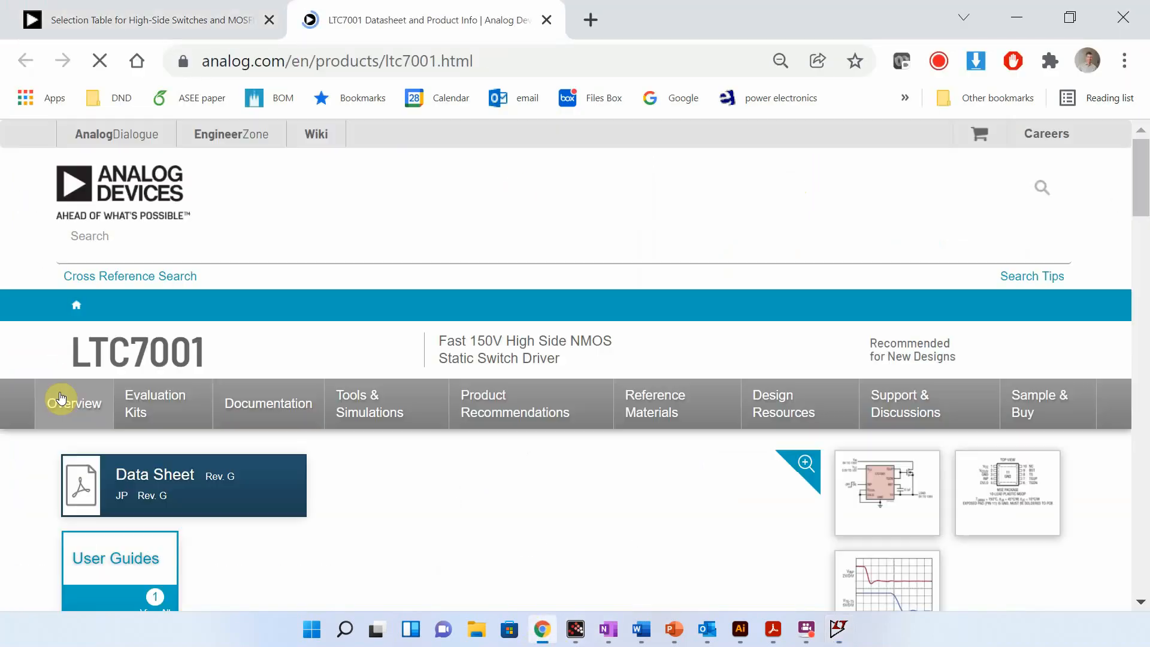
scroll(604, 505, down, 2)
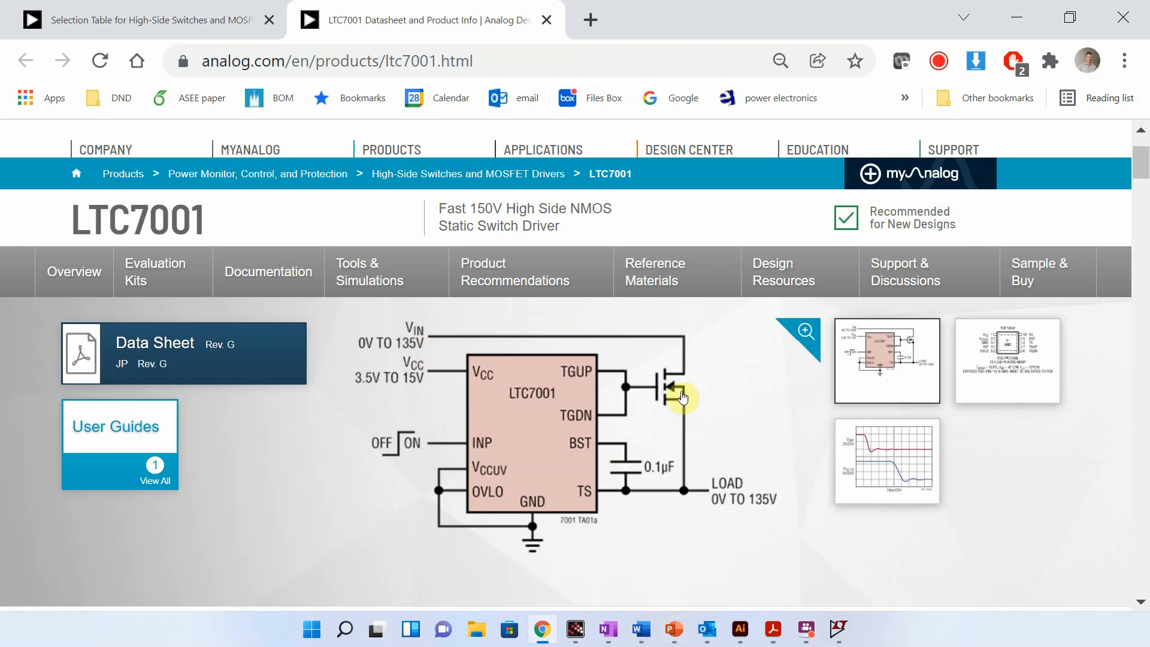
Step: Switch back to LTspice and delete the high-side MOSFET M1 from the schematic
click(841, 633)
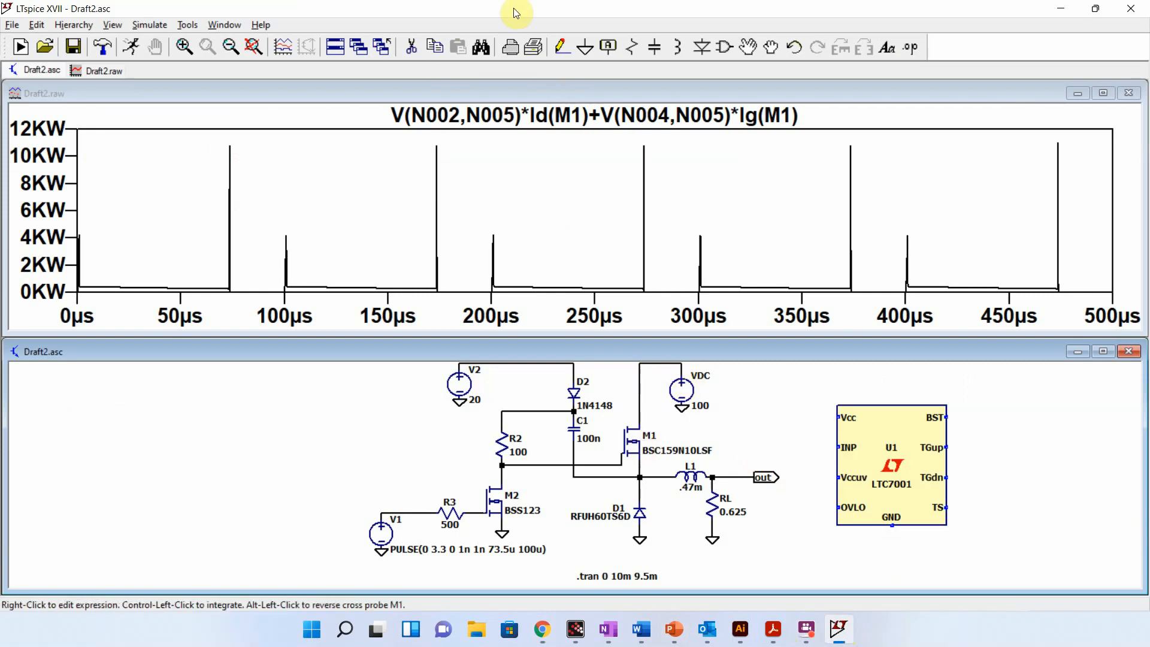
click(411, 47)
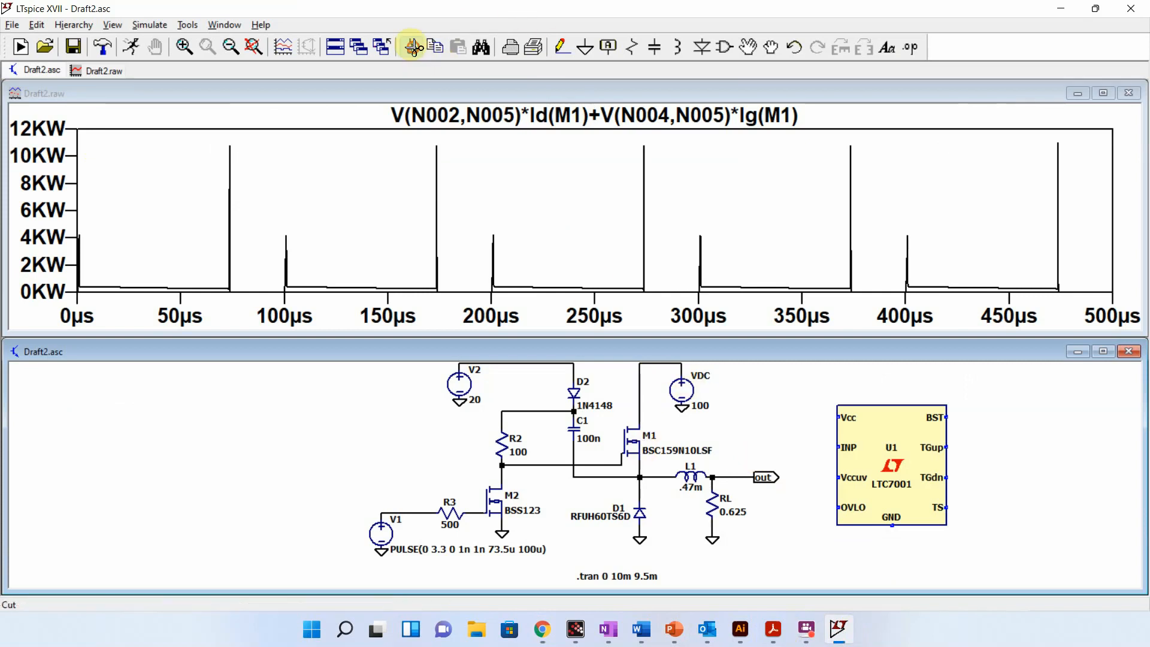
click(632, 445)
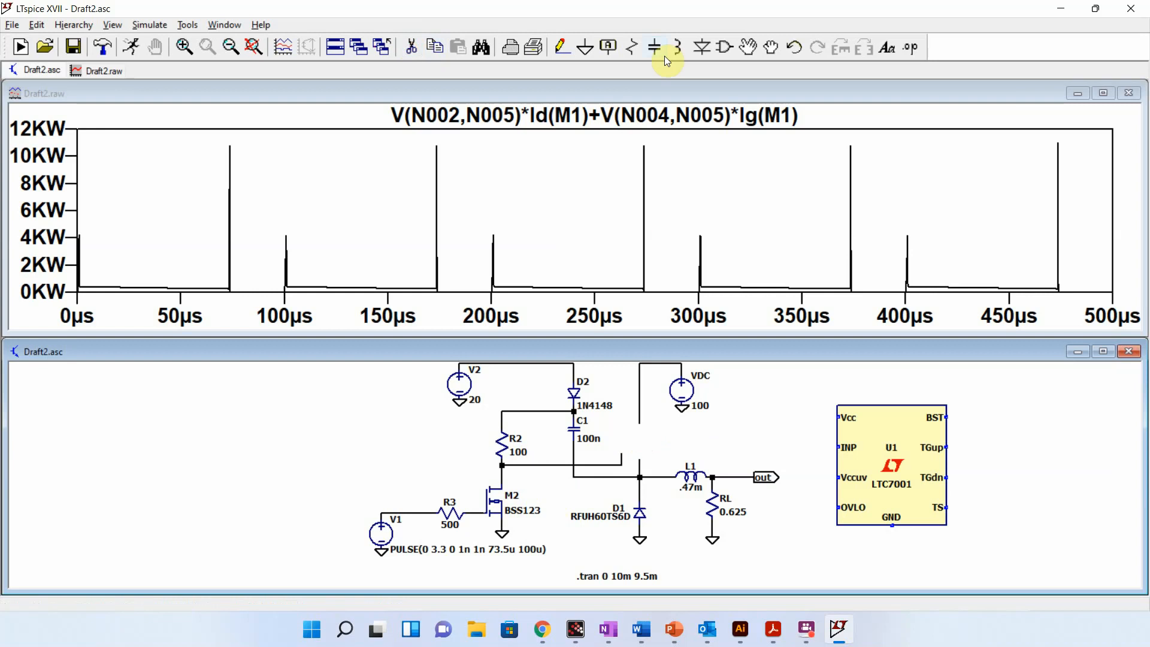
Step: Move MOSFET M2 into the high-side position between the VDC supply wire and the switch node
click(749, 48)
click(501, 494)
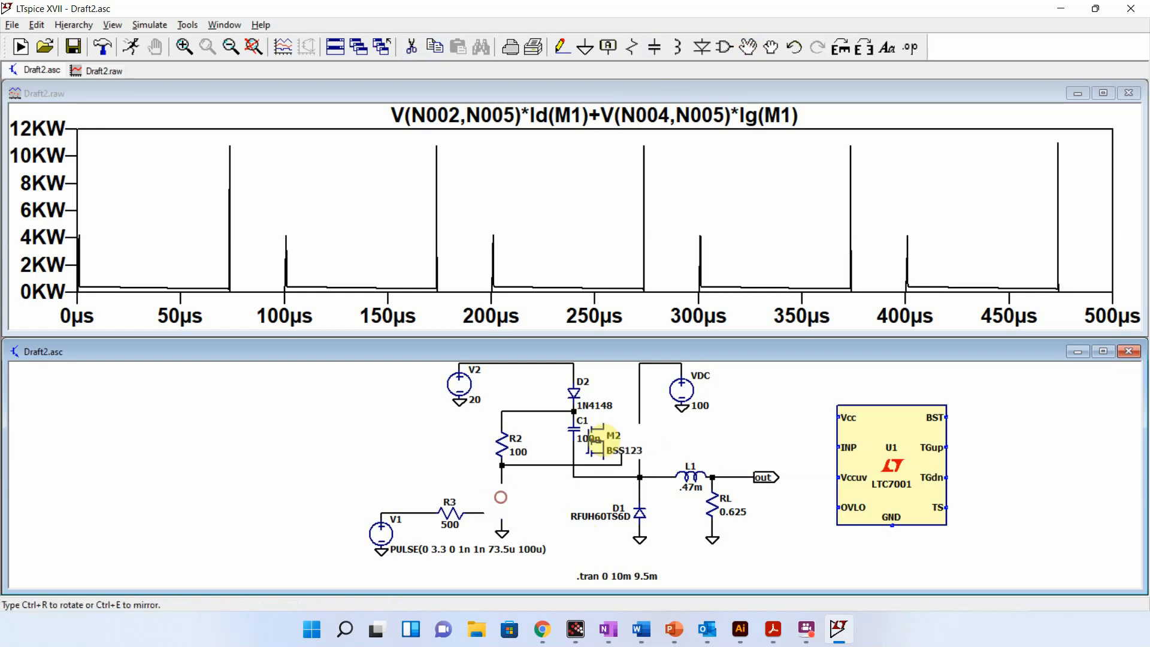
click(638, 435)
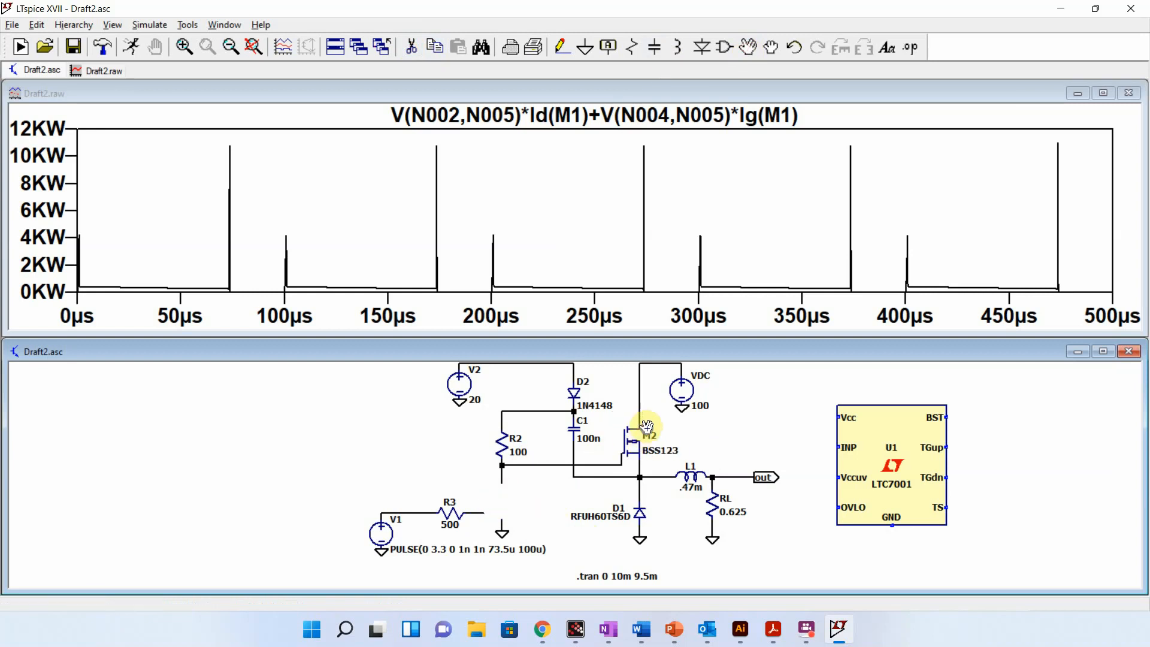
Step: Change the high-side MOSFET M2 to the Infineon BSC159N10LSF, a 100 V N-channel part
right_click(646, 444)
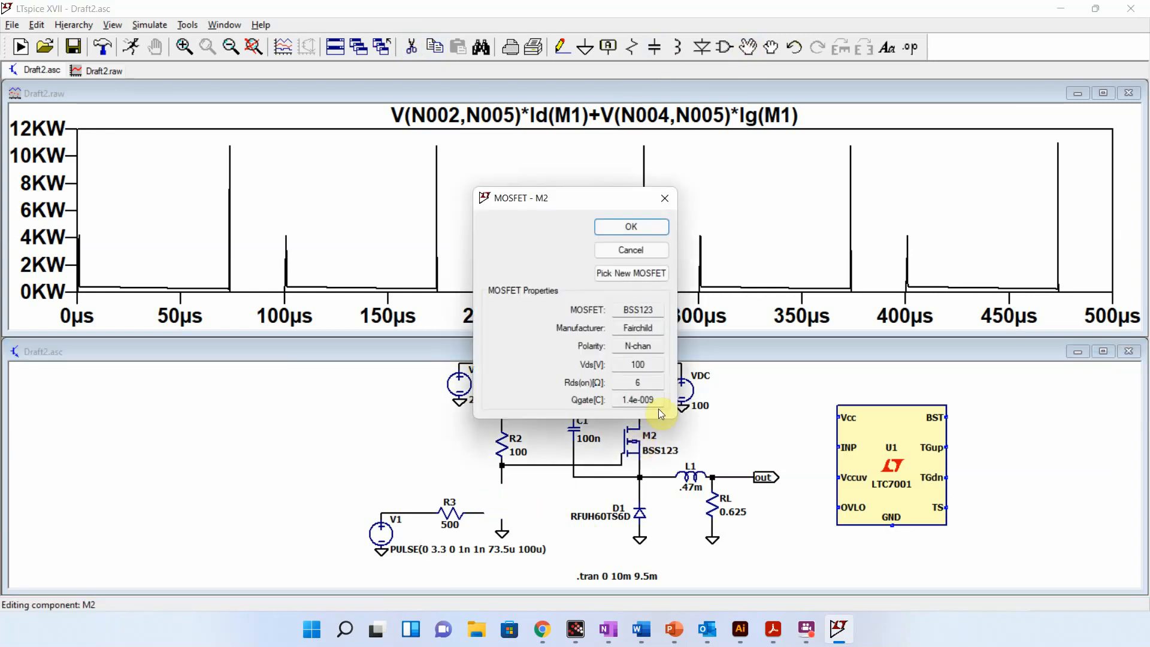
click(638, 272)
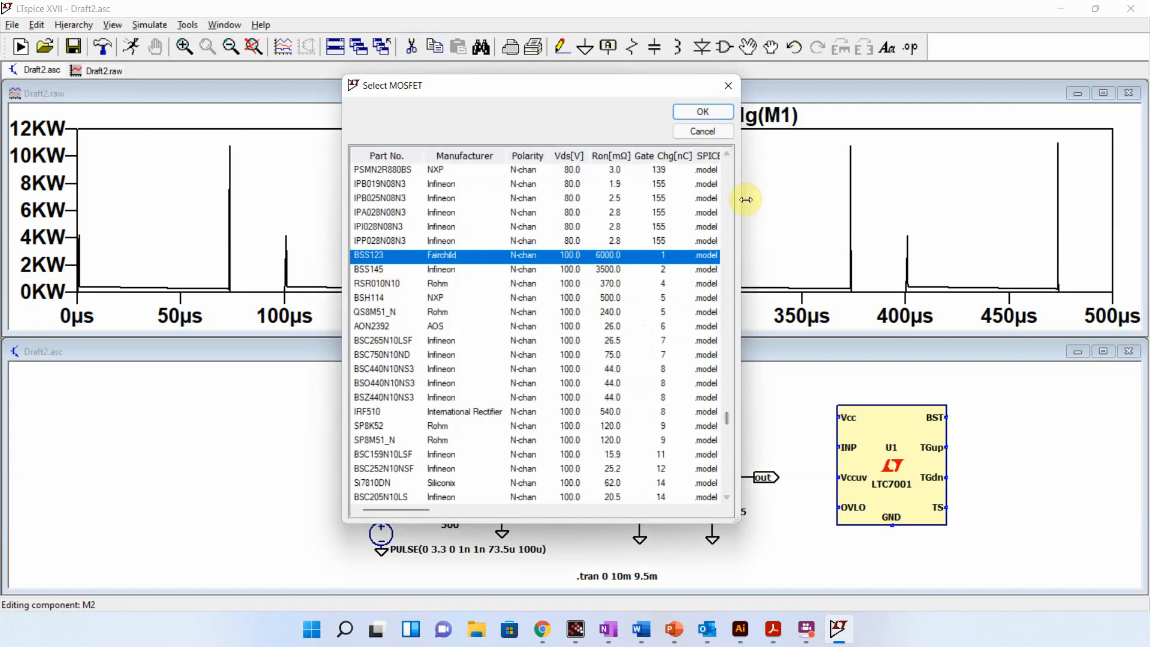
drag(745, 199, 980, 207)
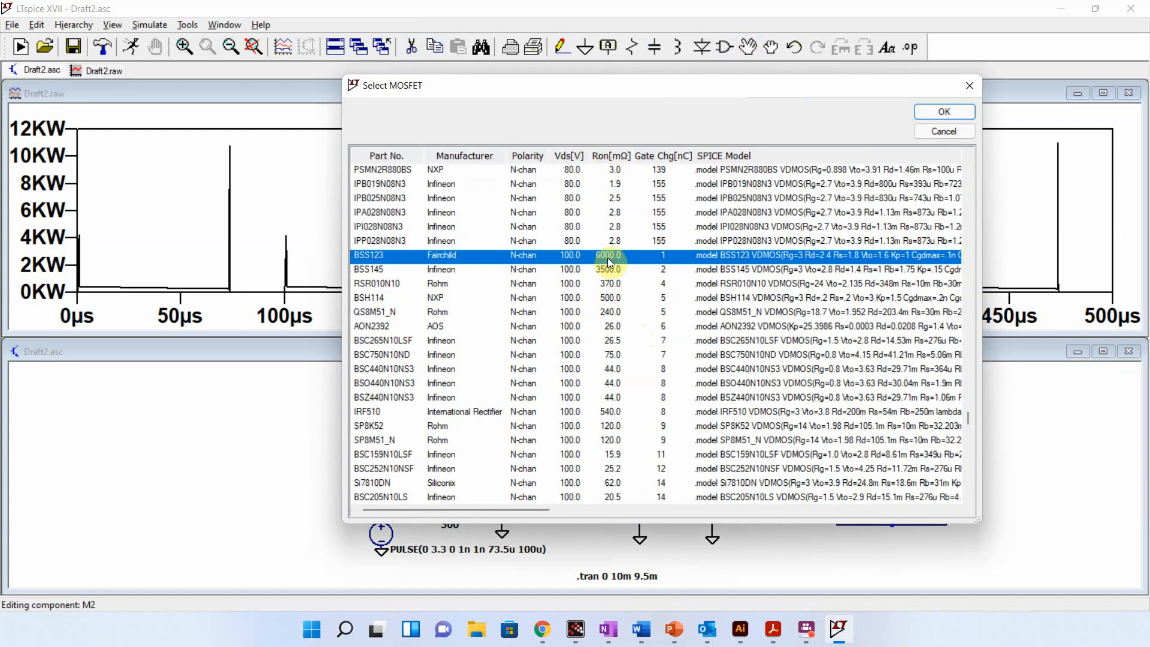
scroll(616, 306, down, 1)
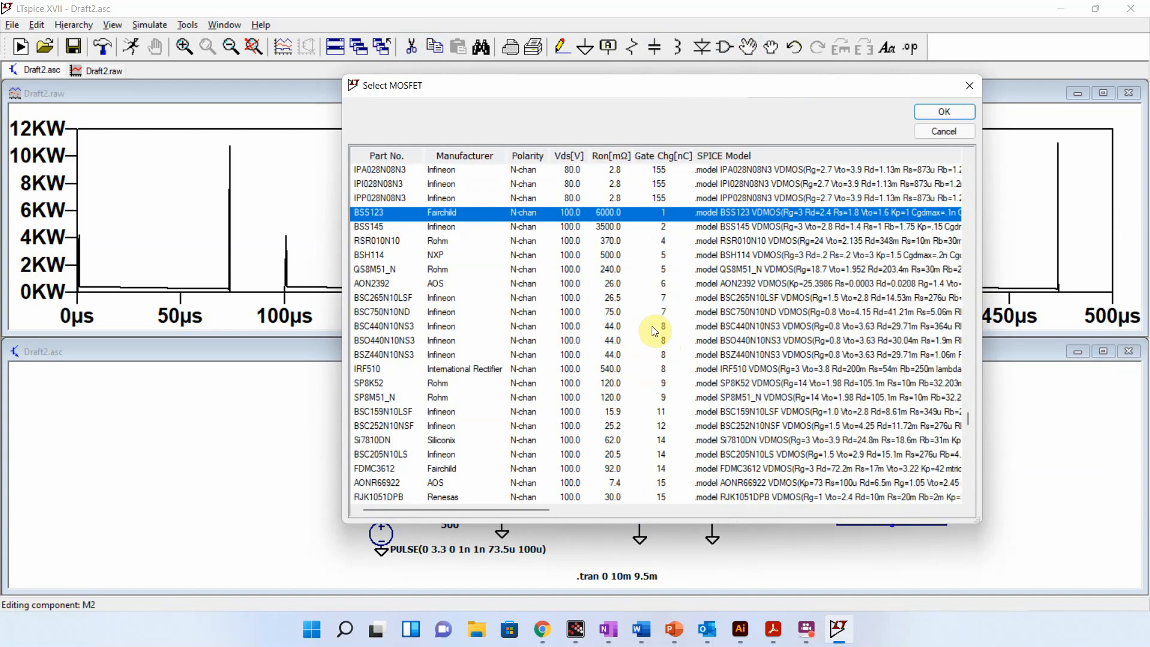
scroll(655, 331, down, 1)
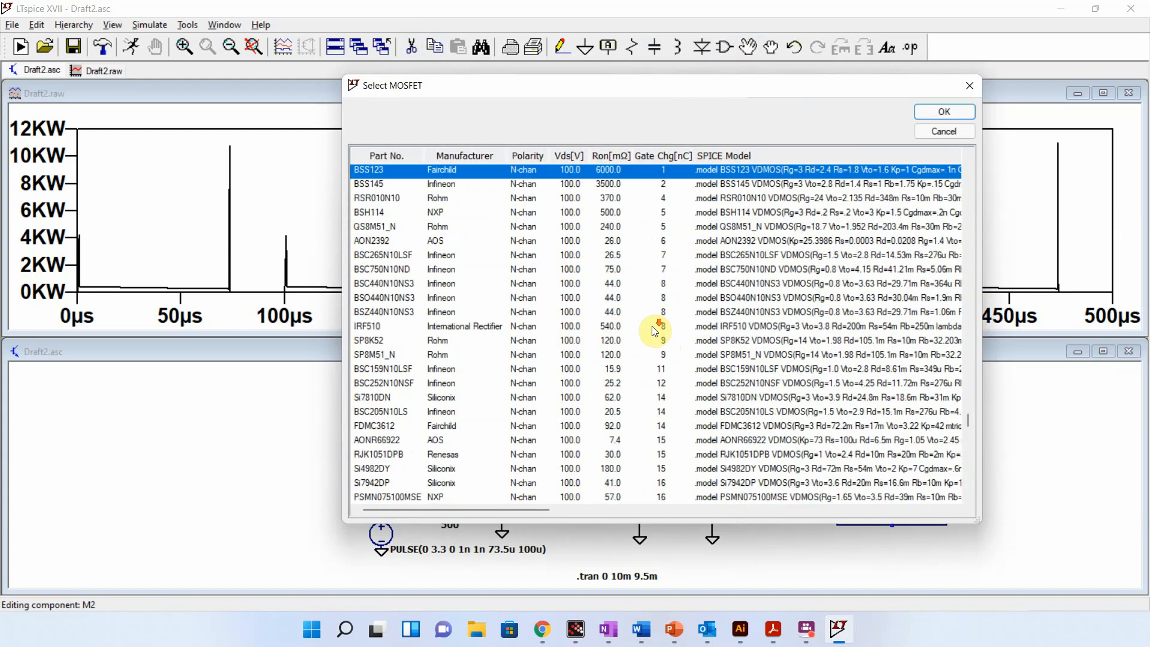
click(617, 371)
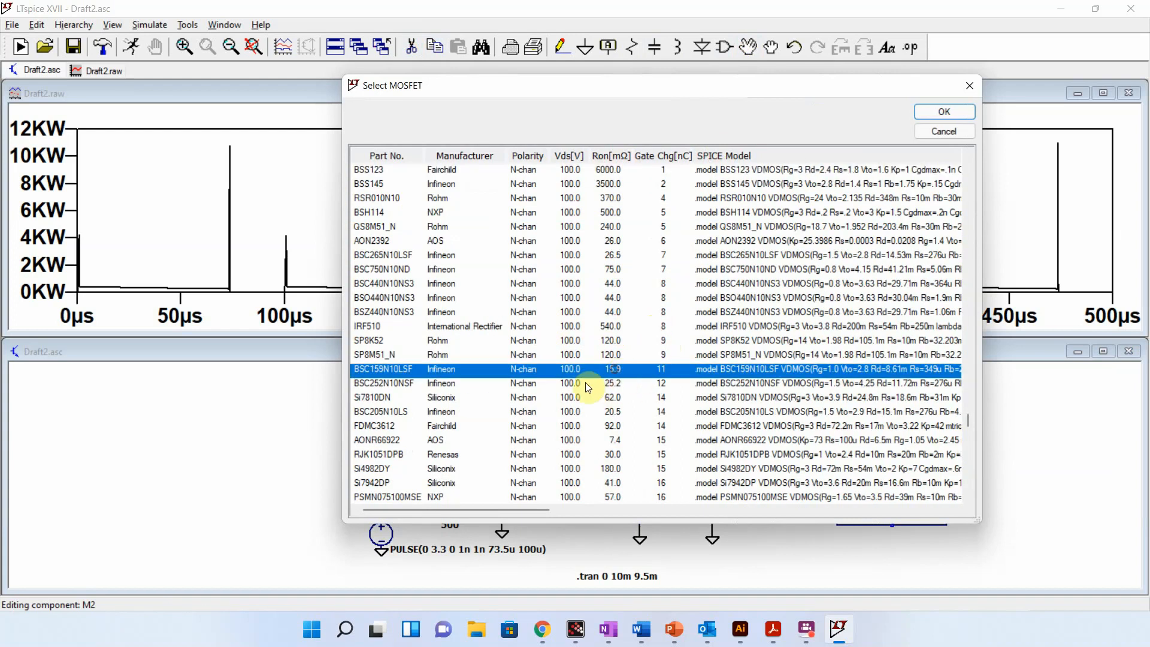
click(961, 130)
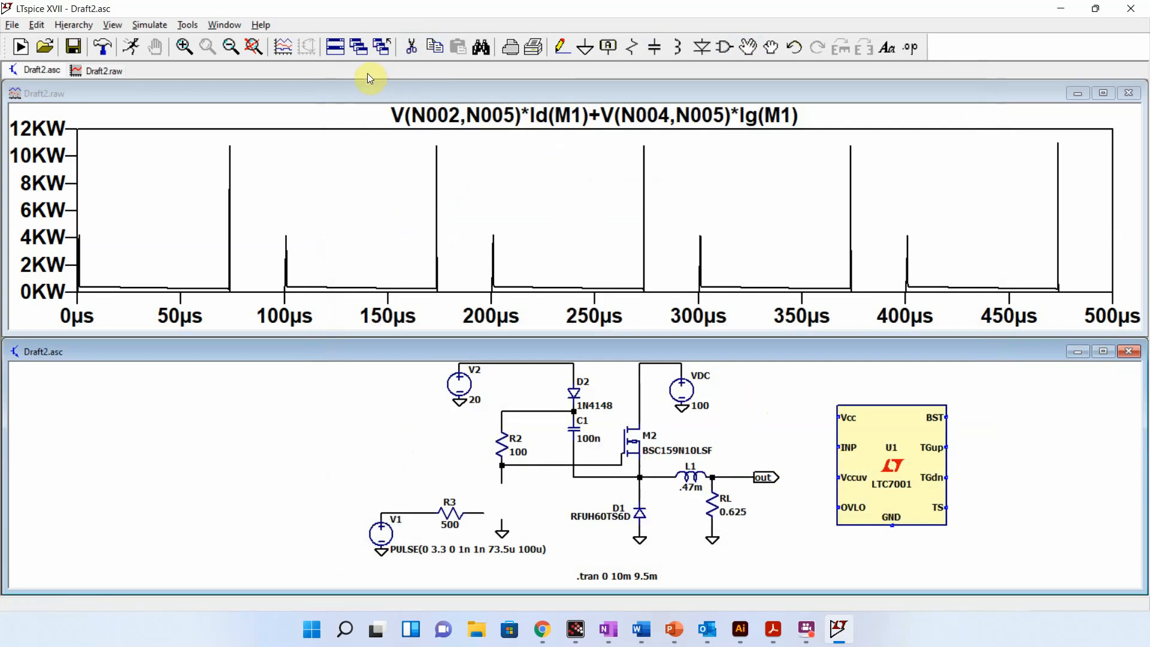
Step: Delete the old bootstrap circuit D2, C1 and R2, along with the unused ground and leftover gate and switch-node wires
click(410, 50)
drag(584, 503, 487, 367)
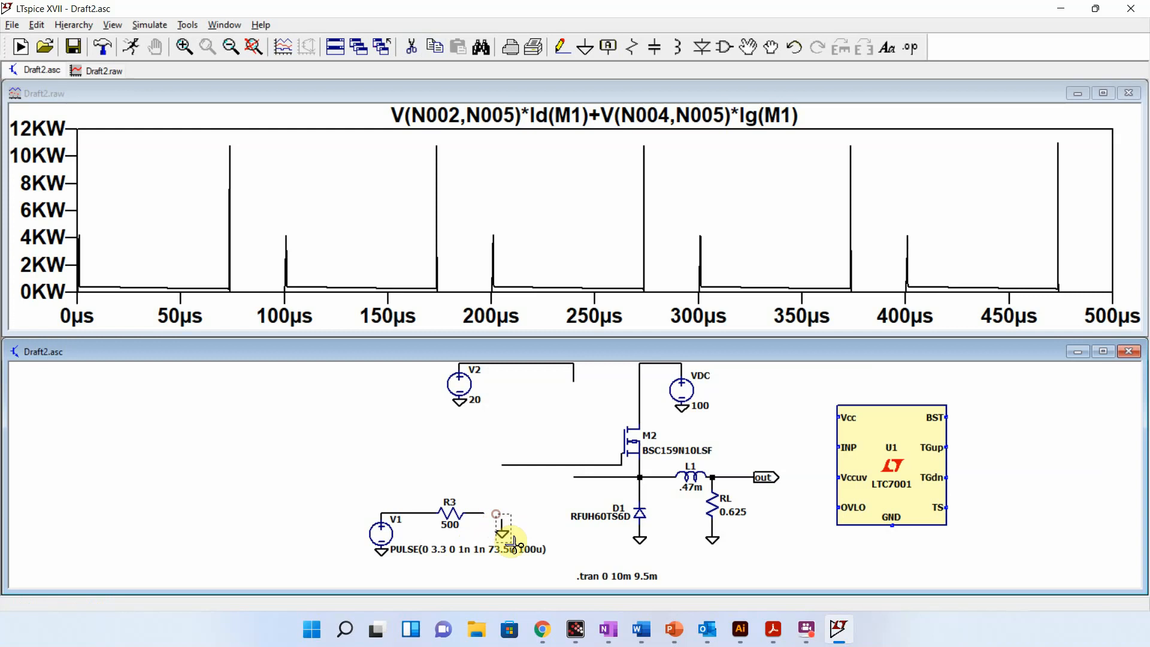
click(547, 464)
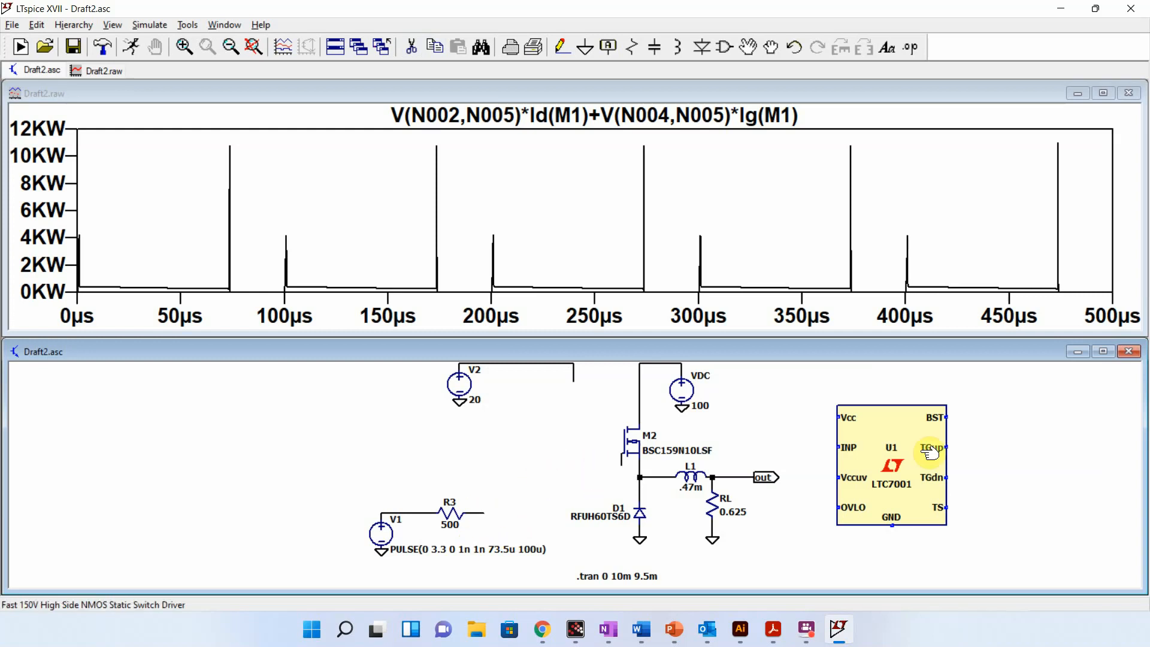
Step: Move the LTC7001 into the cleared area beside M2, and shift V1 with R3 leftward clear of the driver
click(748, 46)
click(917, 416)
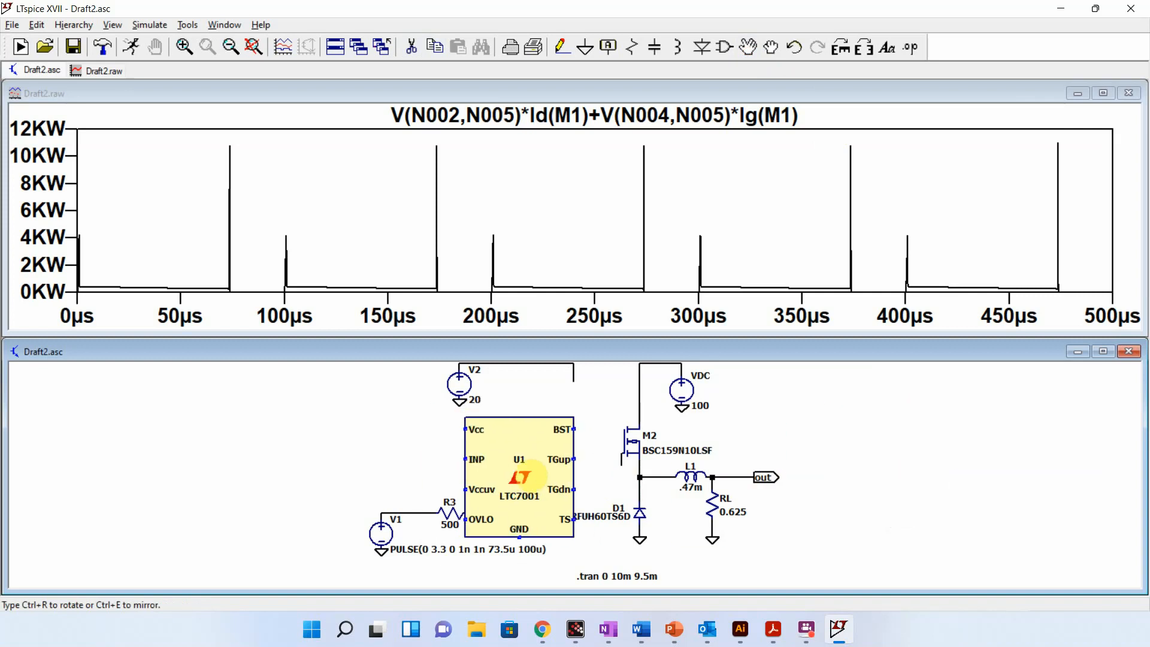
click(527, 477)
drag(340, 473, 501, 590)
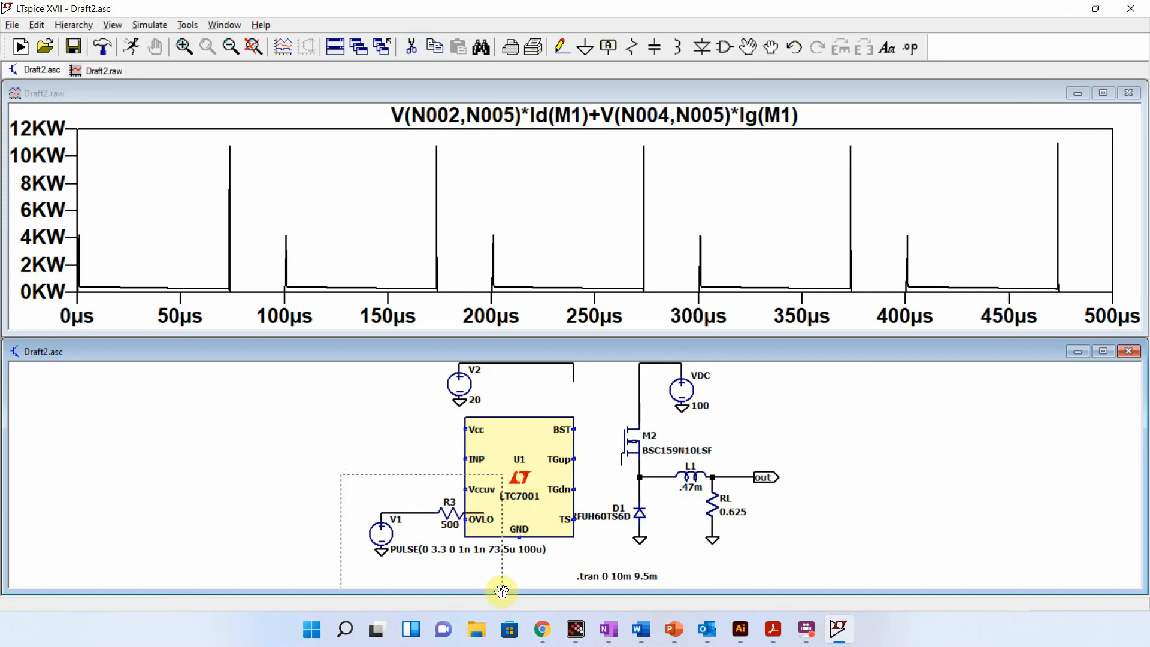
click(246, 533)
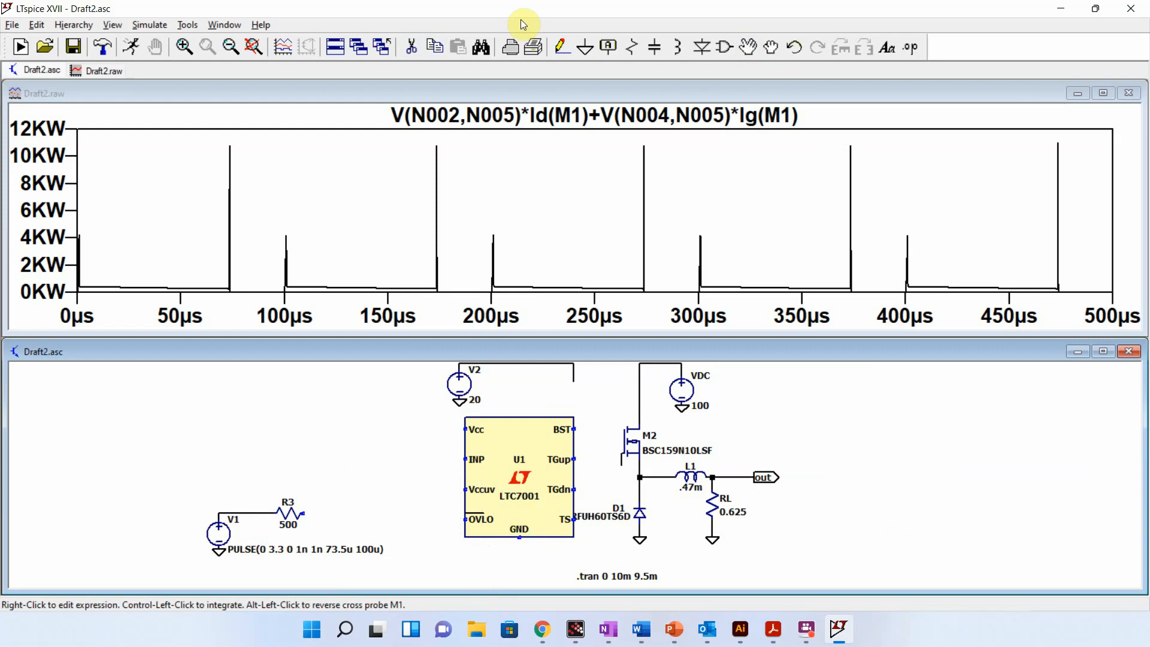
Step: Delete the leftover wires at the OVLO pin and V2, and close the waveform plot so the schematic fills the workspace
click(413, 49)
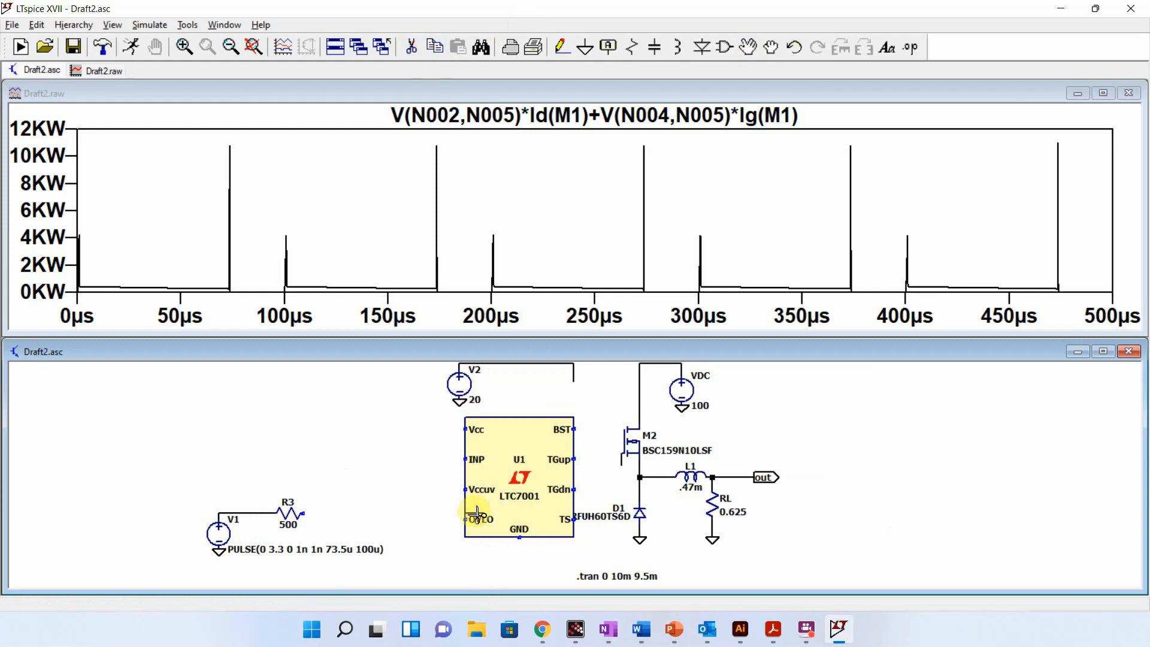
click(502, 364)
click(569, 372)
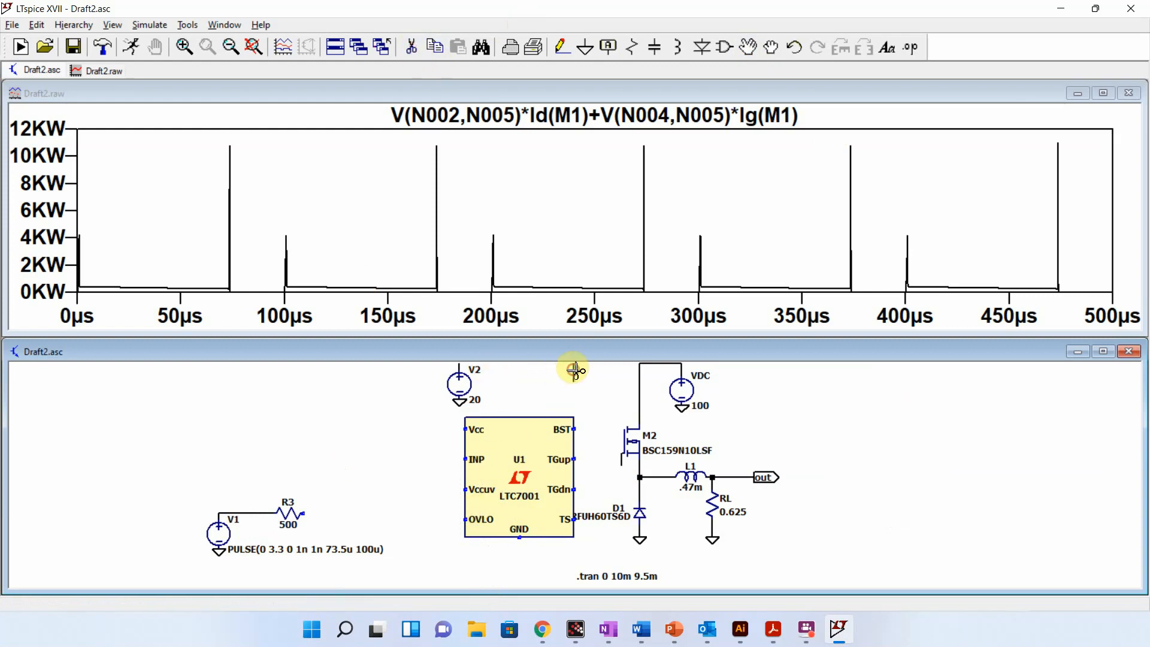
click(1128, 93)
click(1103, 351)
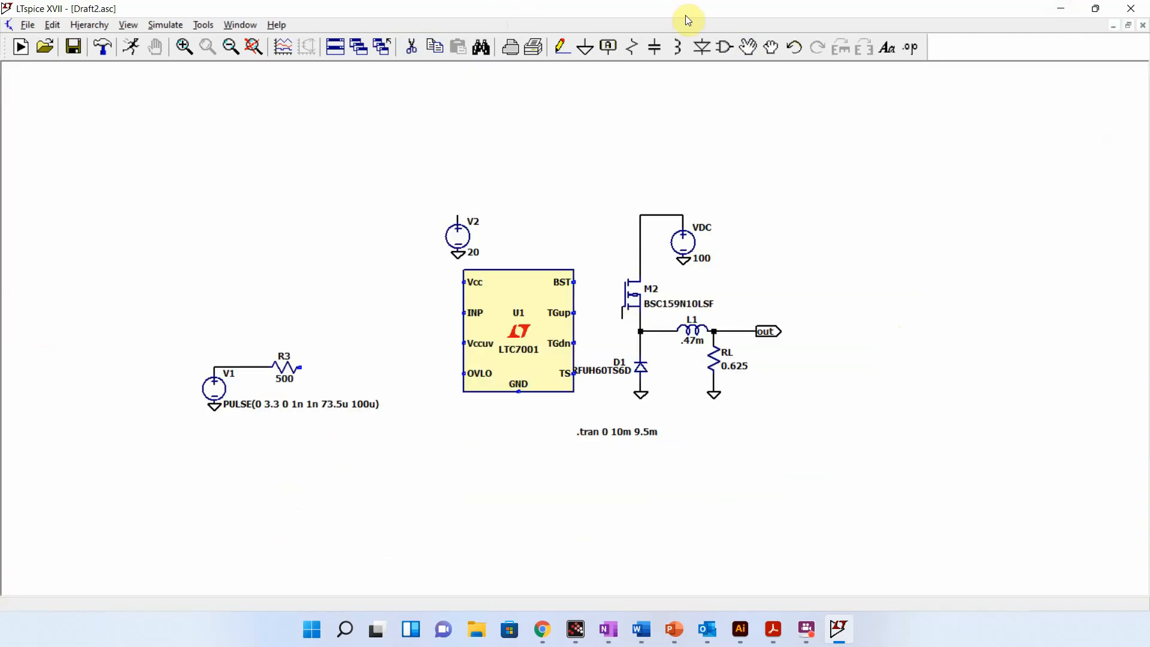
Step: Move source V2 with its ground to the left of the LTC7001 and wire it to the Vcc pin
click(747, 48)
drag(423, 168, 489, 256)
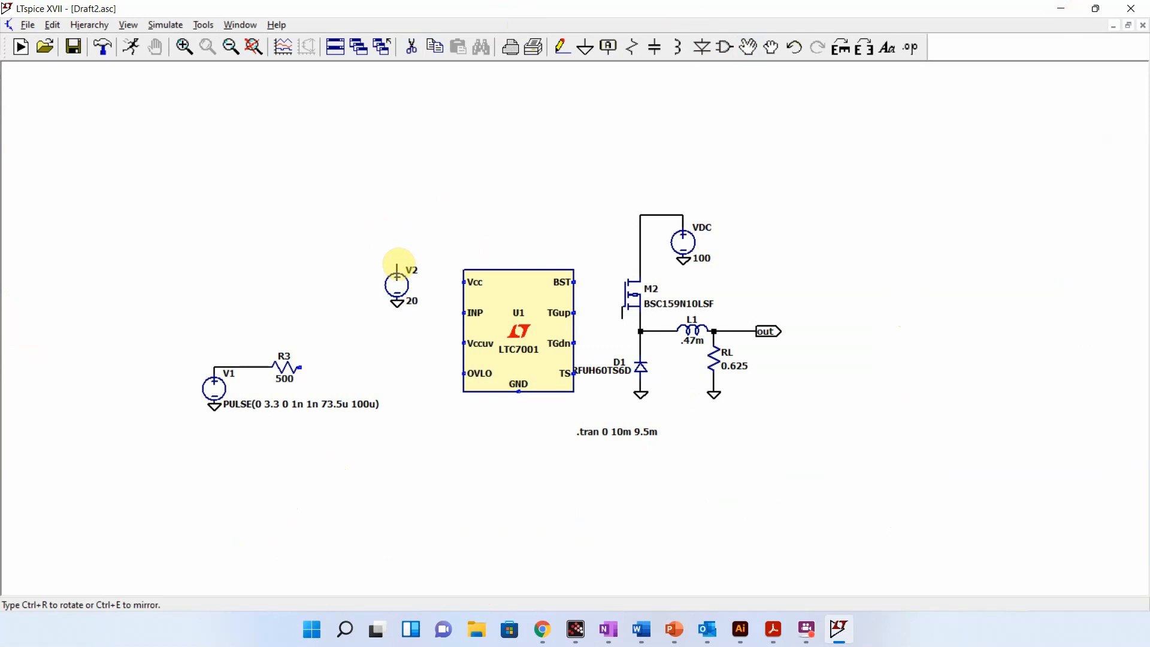
click(391, 242)
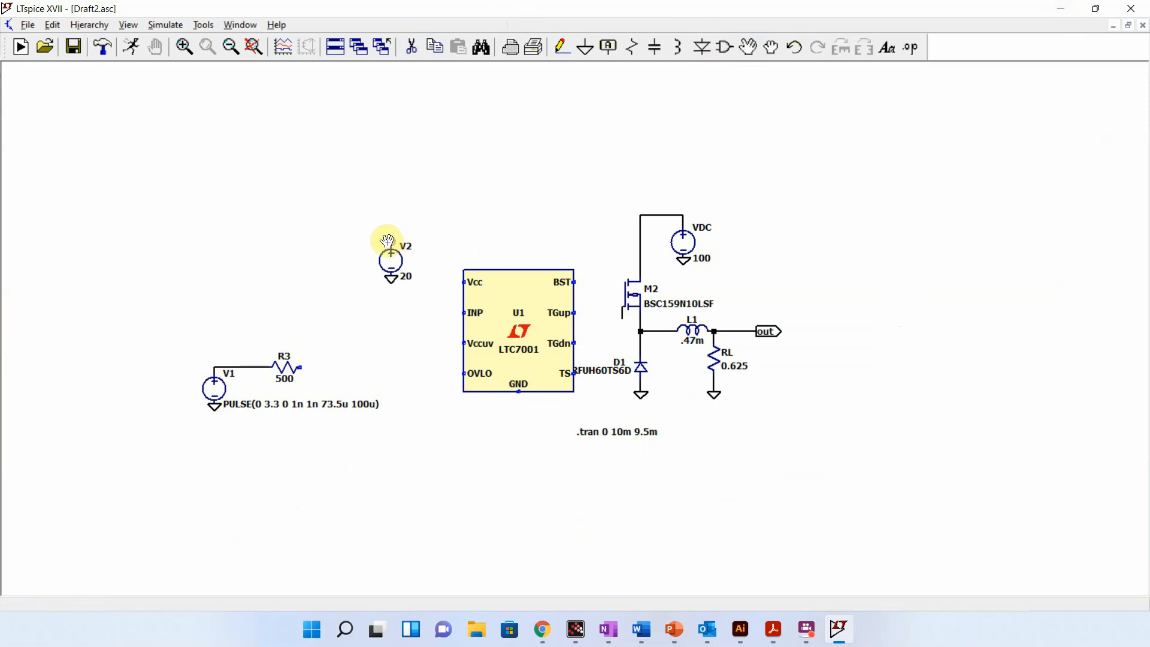
key(F3)
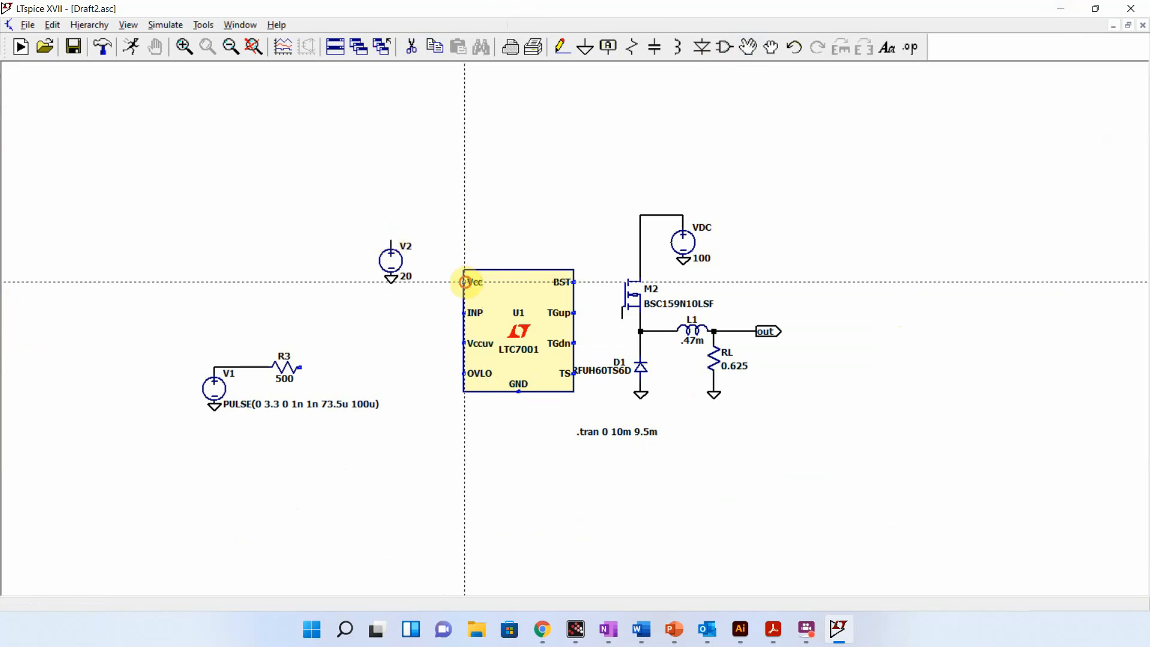
click(452, 281)
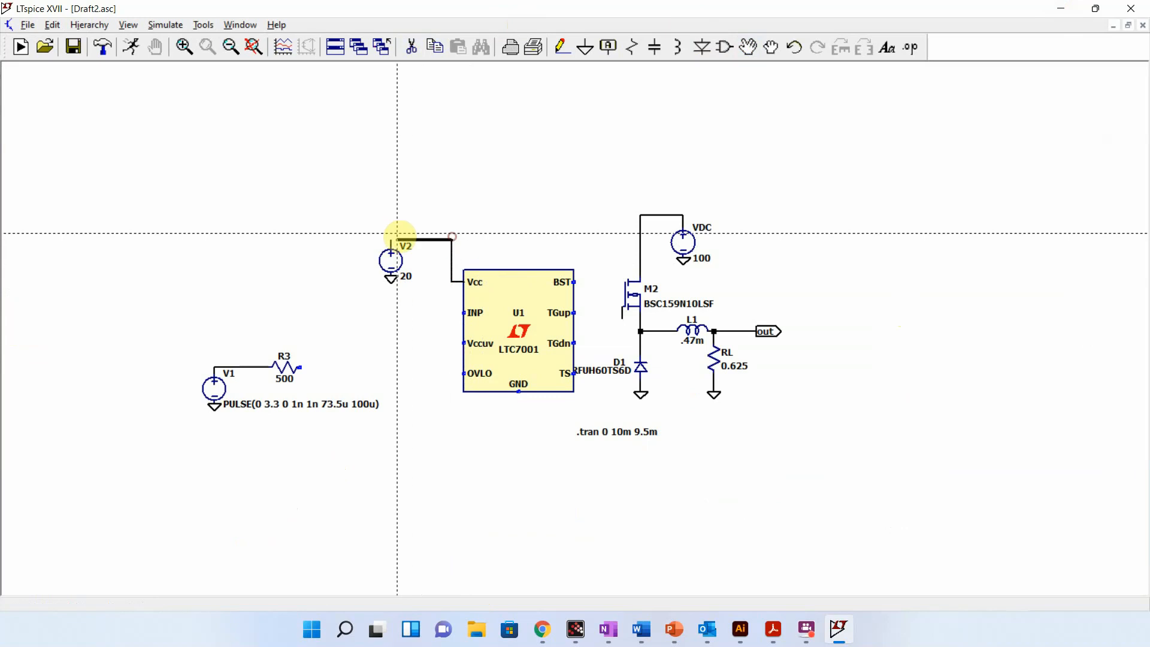
click(390, 240)
key(Escape)
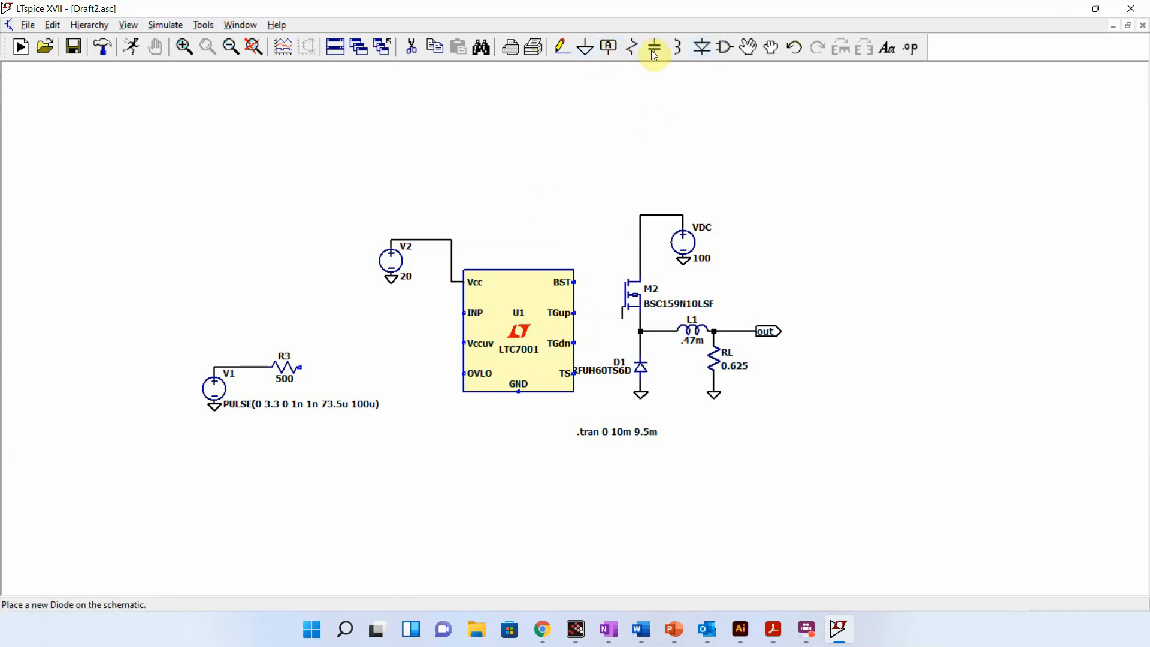
Step: Remove the wire stub at M2's gate, tie the TGup and TGdn pins together, and wire them to the gate
click(411, 48)
click(622, 321)
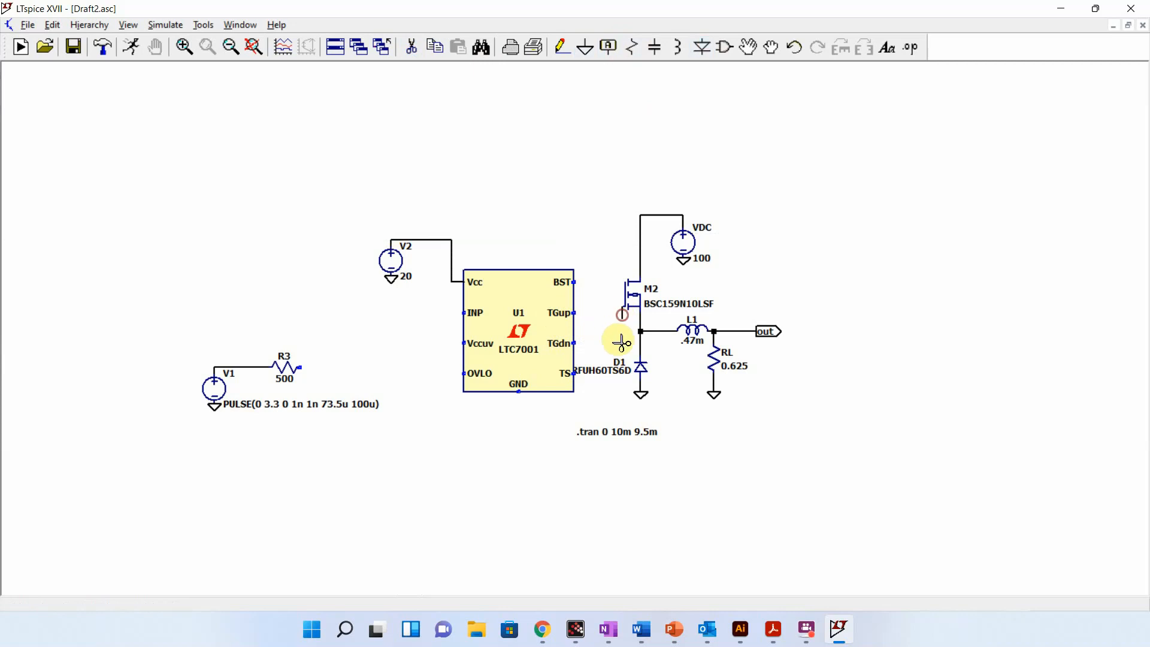
key(F3)
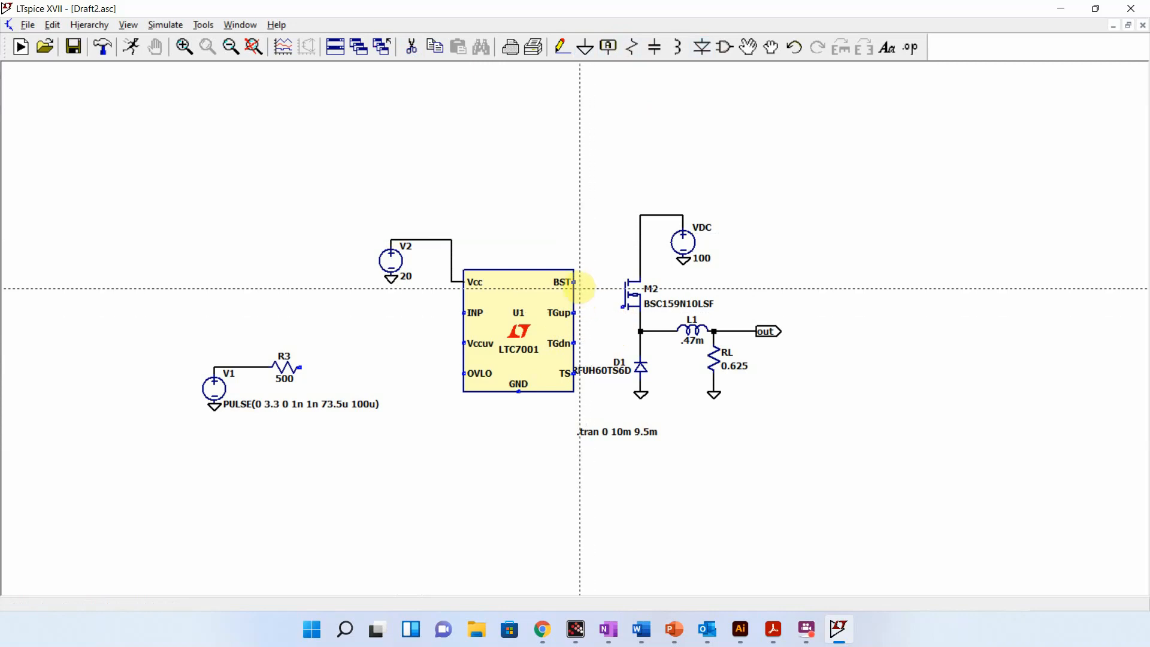
click(575, 312)
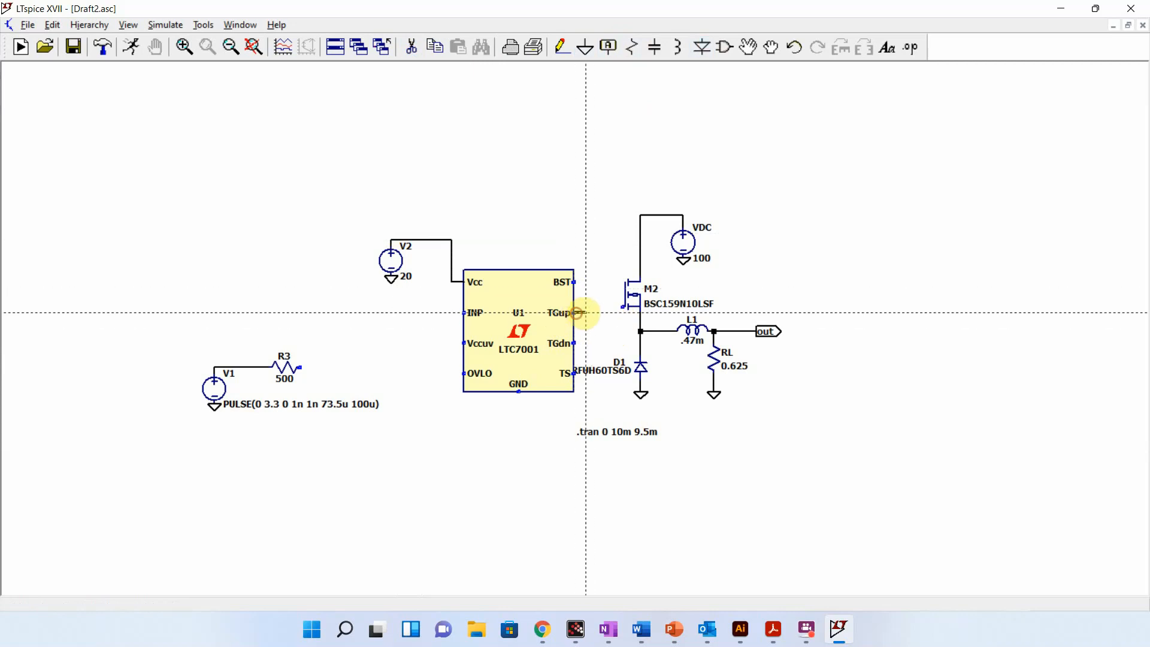
click(586, 313)
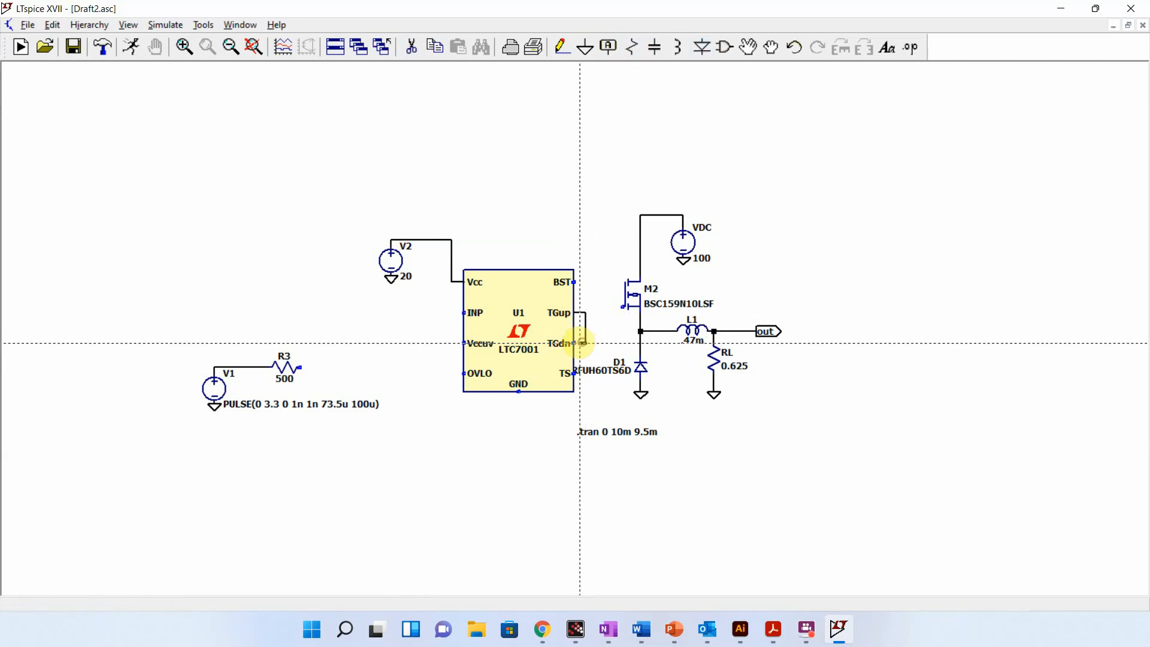
click(576, 343)
click(585, 312)
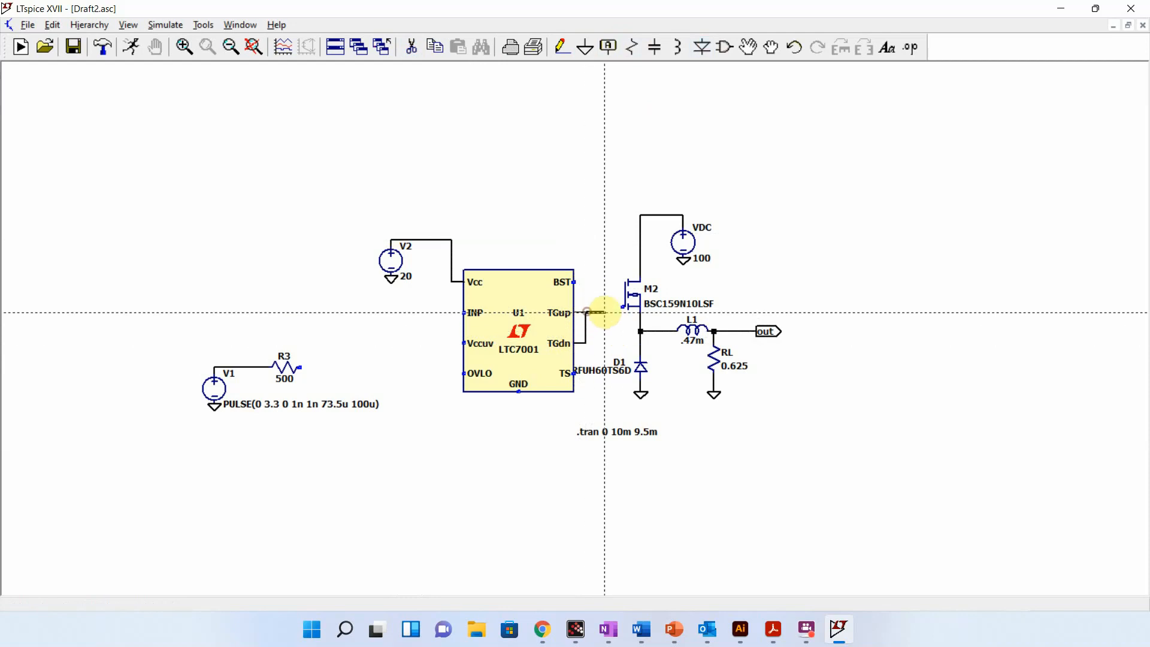
click(620, 312)
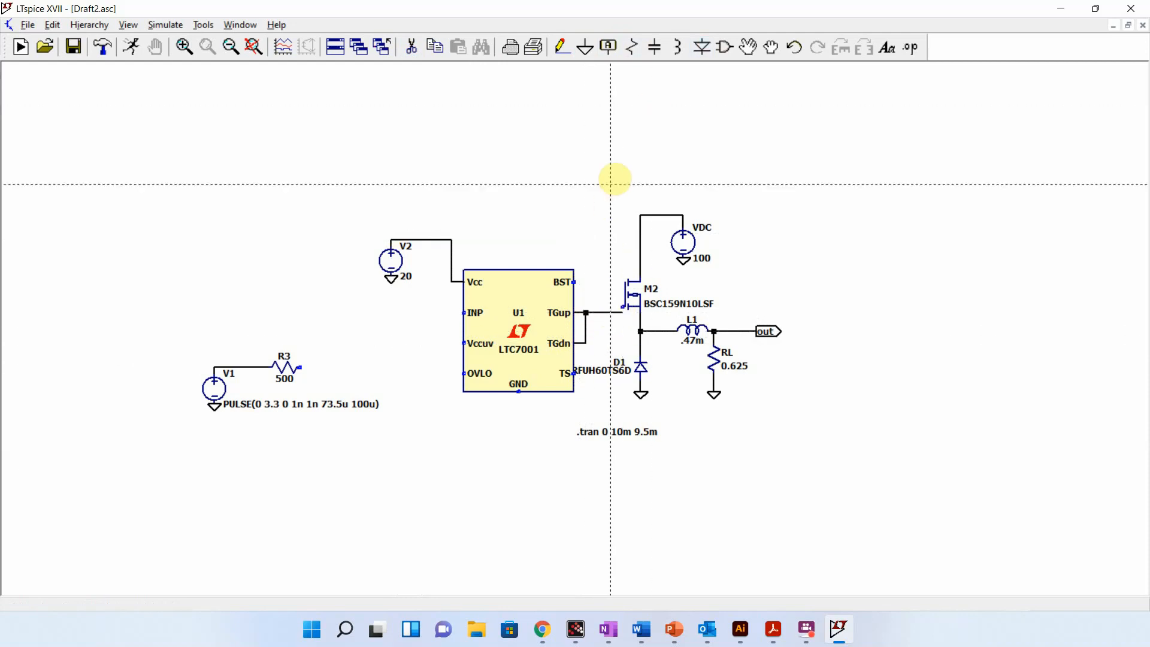
Step: Align the LTC7001 and V2 with M2's gate, move them farther left, and reconnect the driver output to the gate
click(749, 49)
drag(336, 275, 627, 595)
click(480, 426)
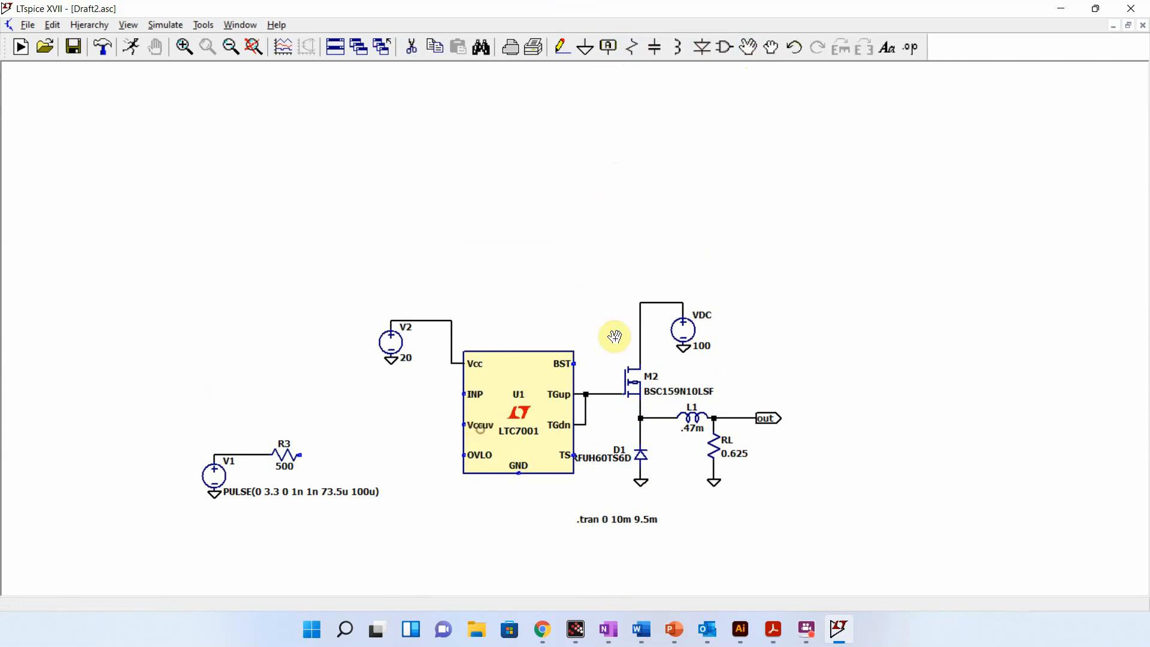
drag(317, 250, 624, 595)
click(431, 426)
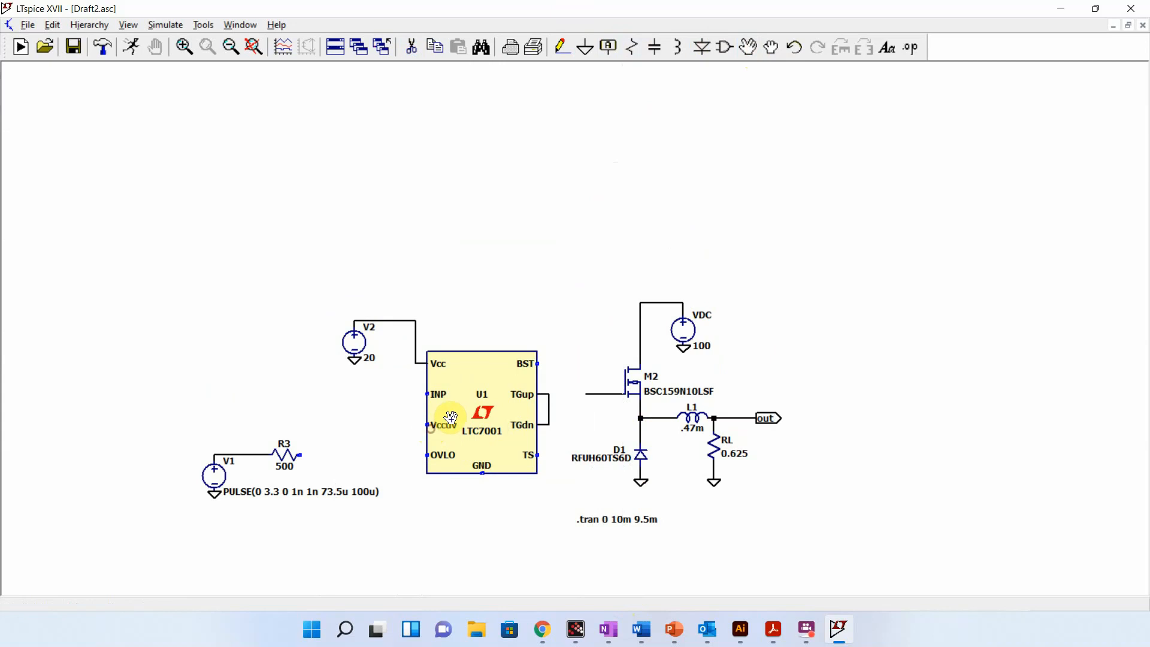
key(F3)
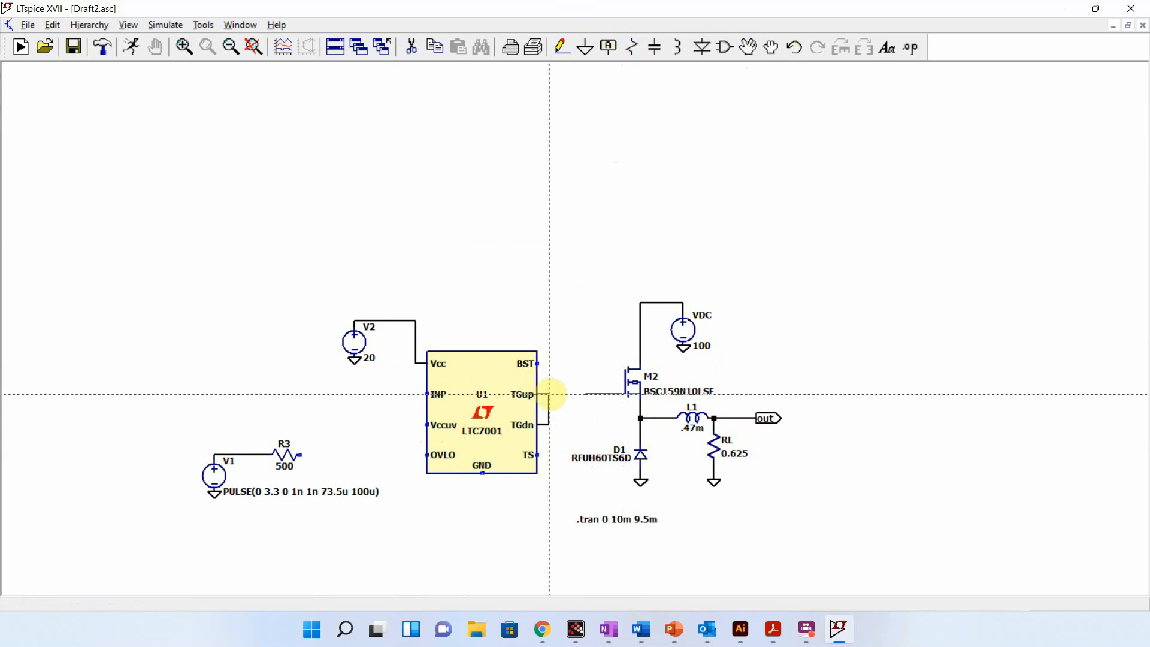
click(585, 393)
key(Escape)
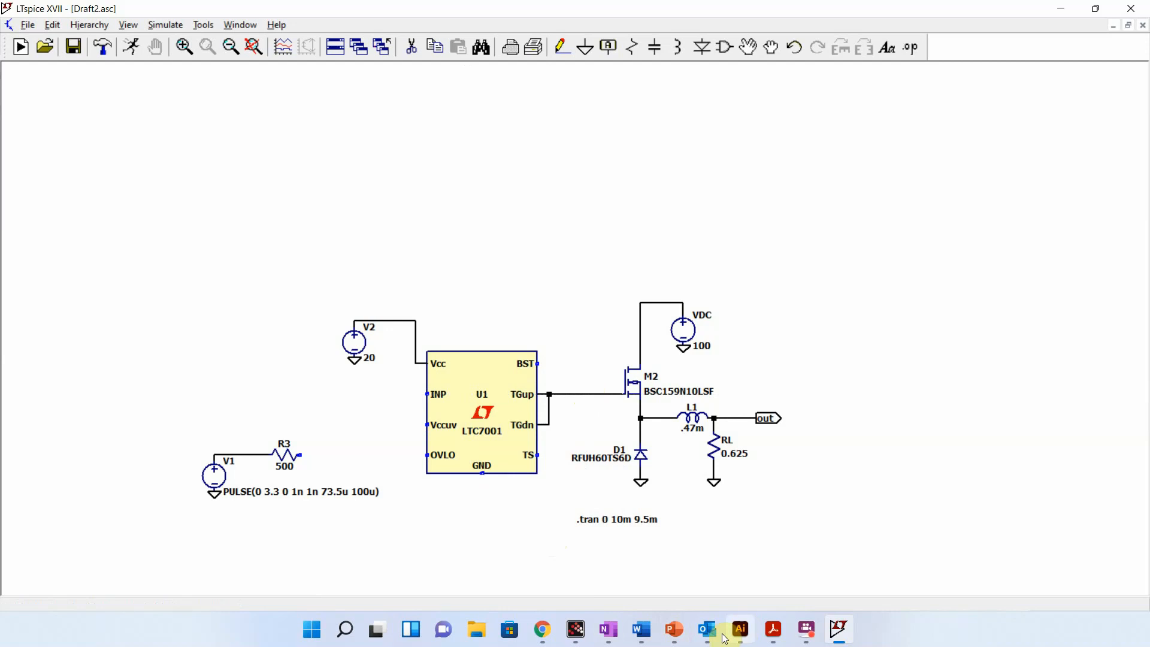
Step: Check the LTC7001 application circuit in Chrome, return to LTspice, and wire the Vccuv pin to GND beneath the driver
click(541, 638)
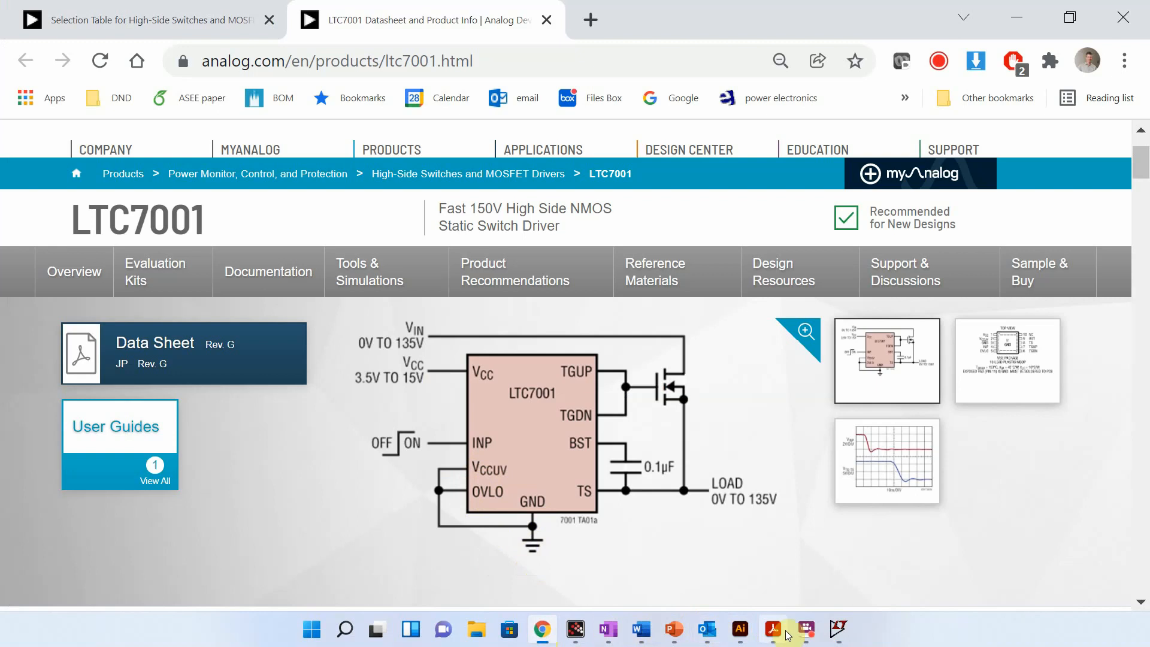
click(841, 629)
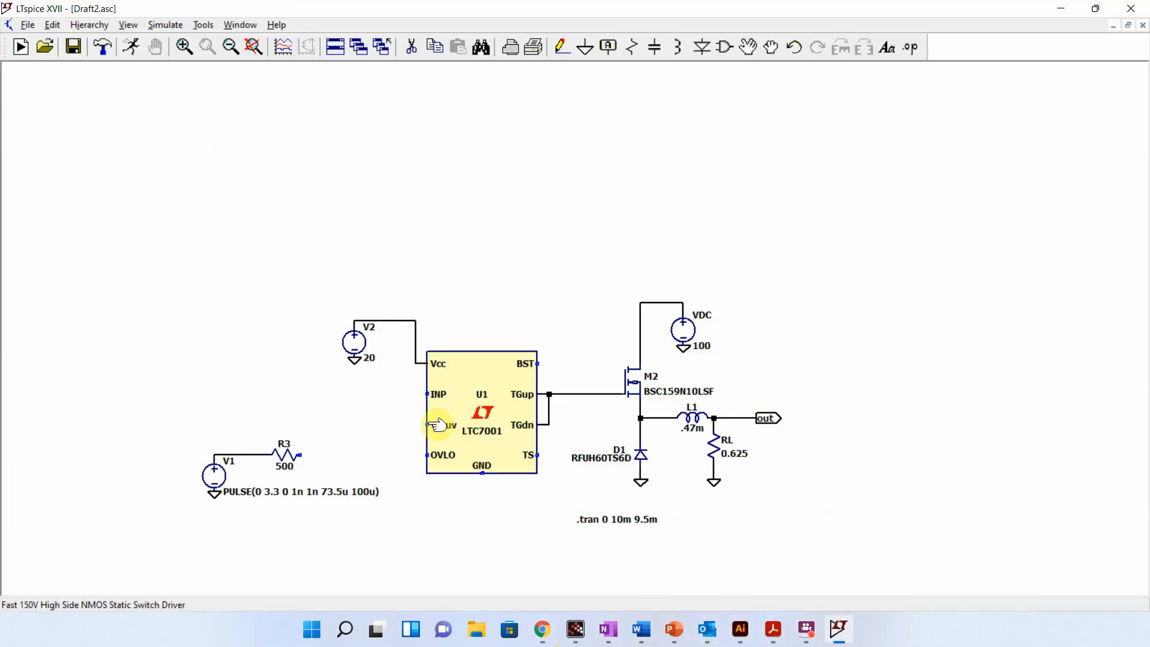
key(F3)
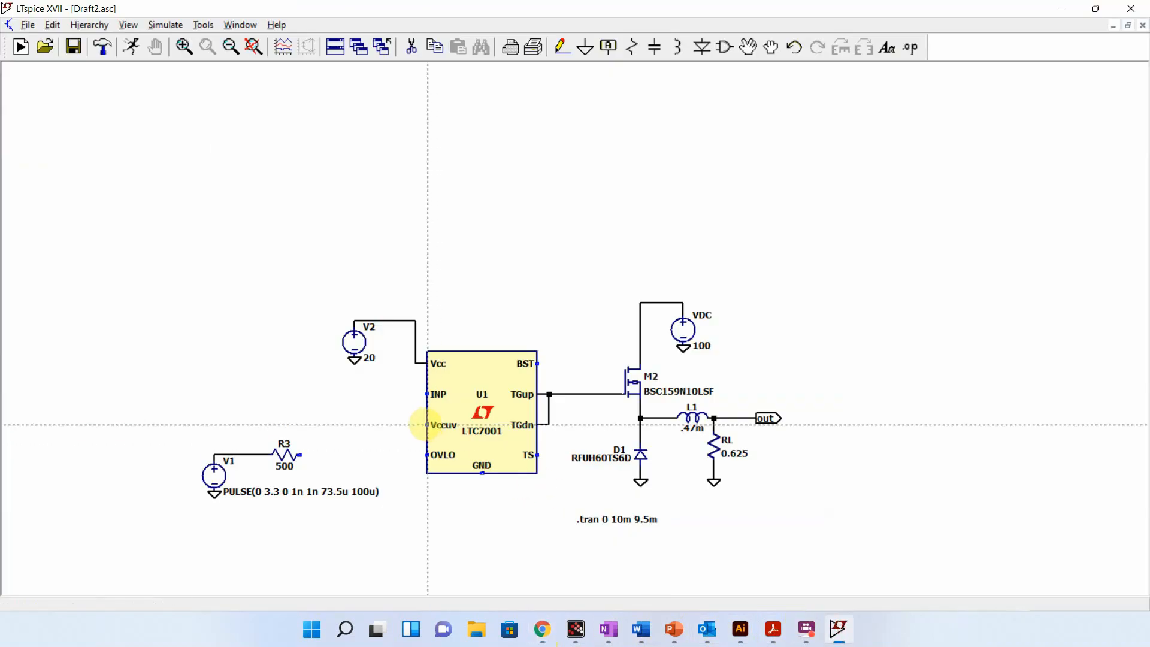
click(407, 423)
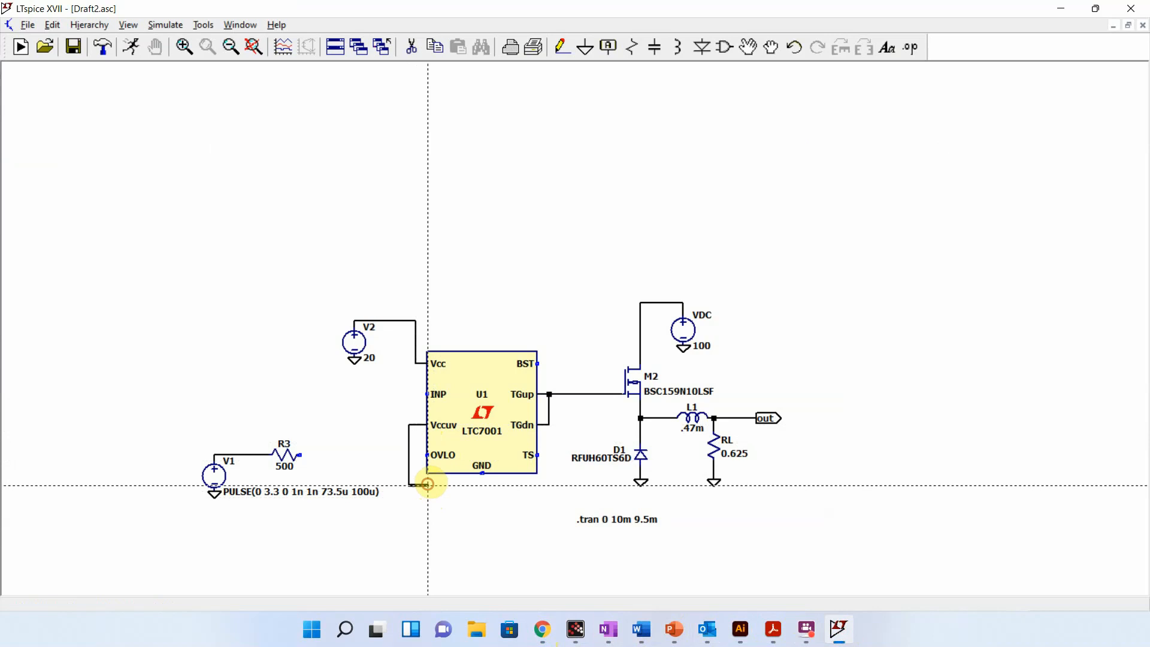
click(482, 473)
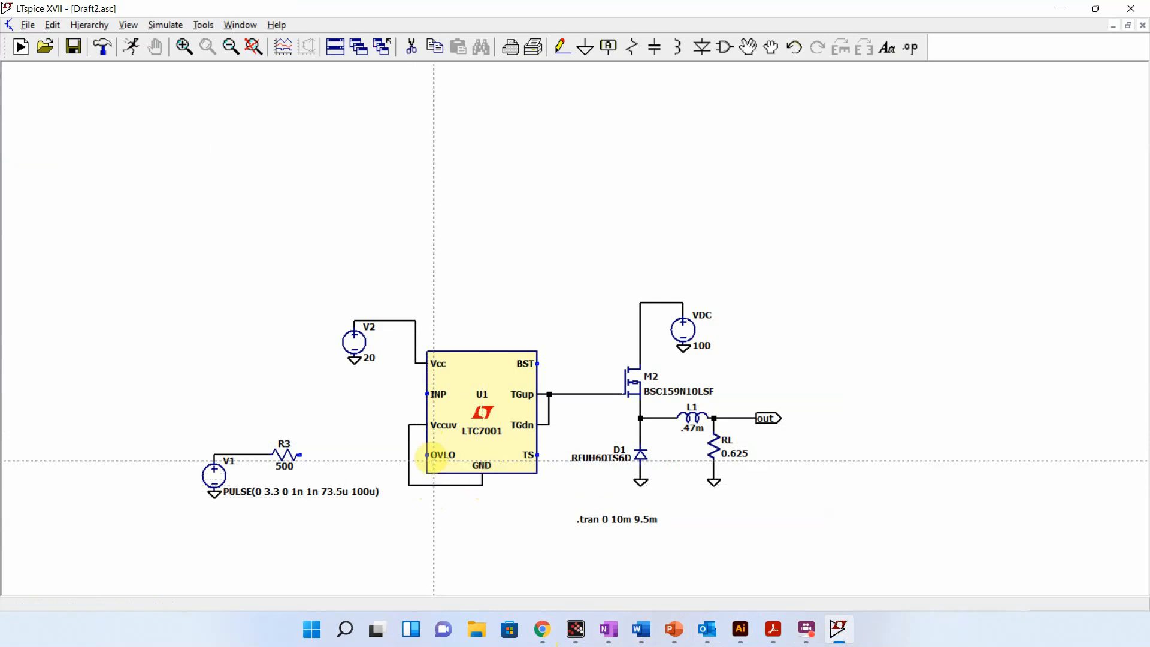
Step: Wire the OVLO pin into the Vccuv-to-GND connection, extend the GND wire downward, and place a ground symbol at its end
click(426, 454)
click(409, 455)
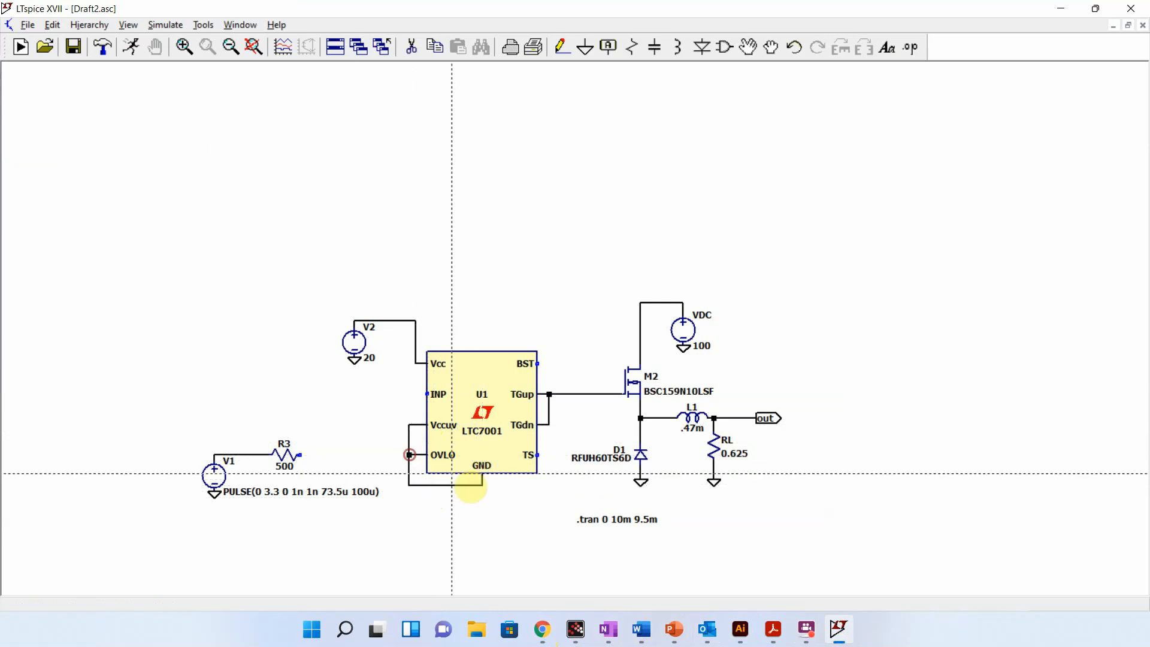
click(480, 484)
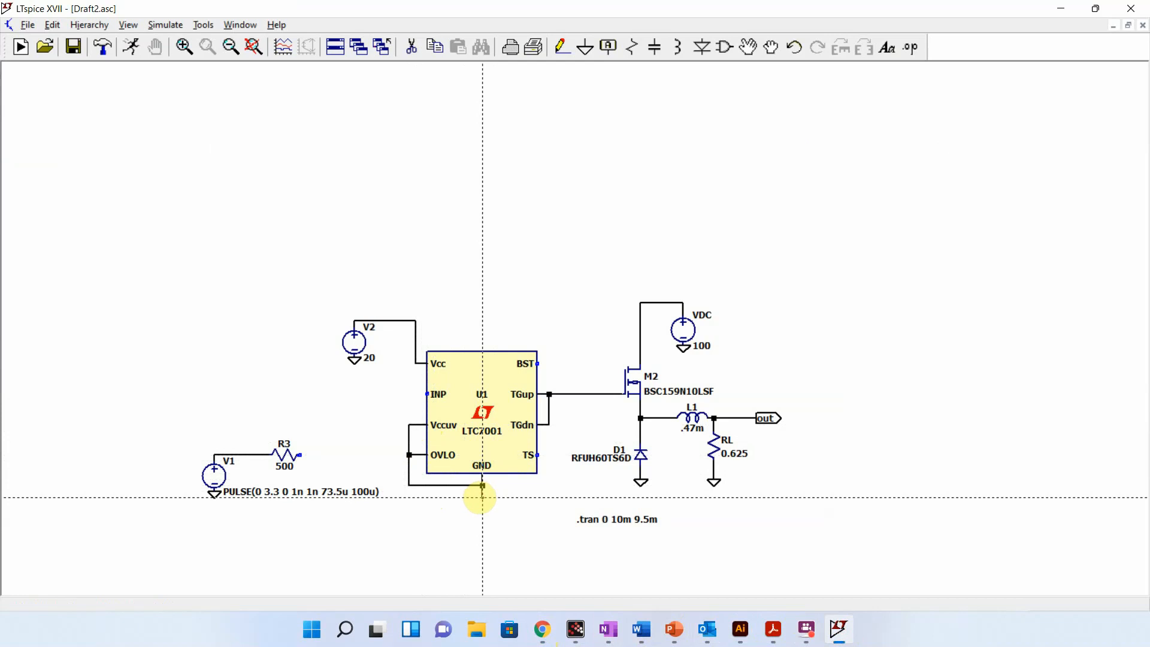
key(g)
click(481, 497)
key(Escape)
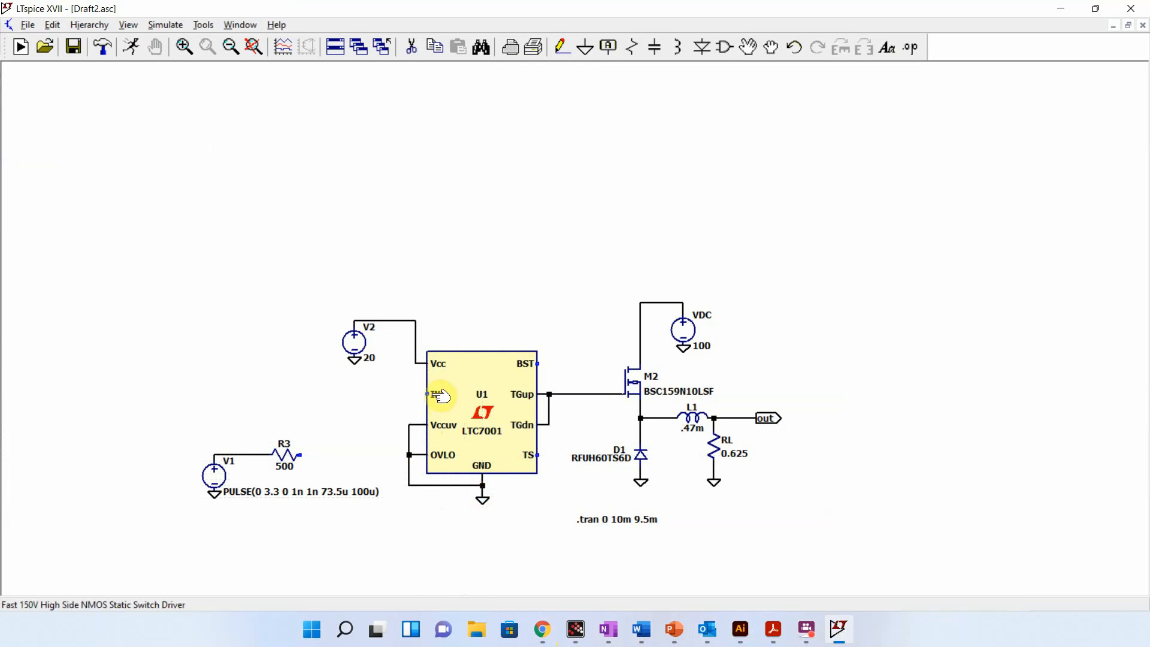
Step: Draw a wire leftward from the INP pin and move V1, its ground and R3 up so R3 connects to that wire
click(748, 46)
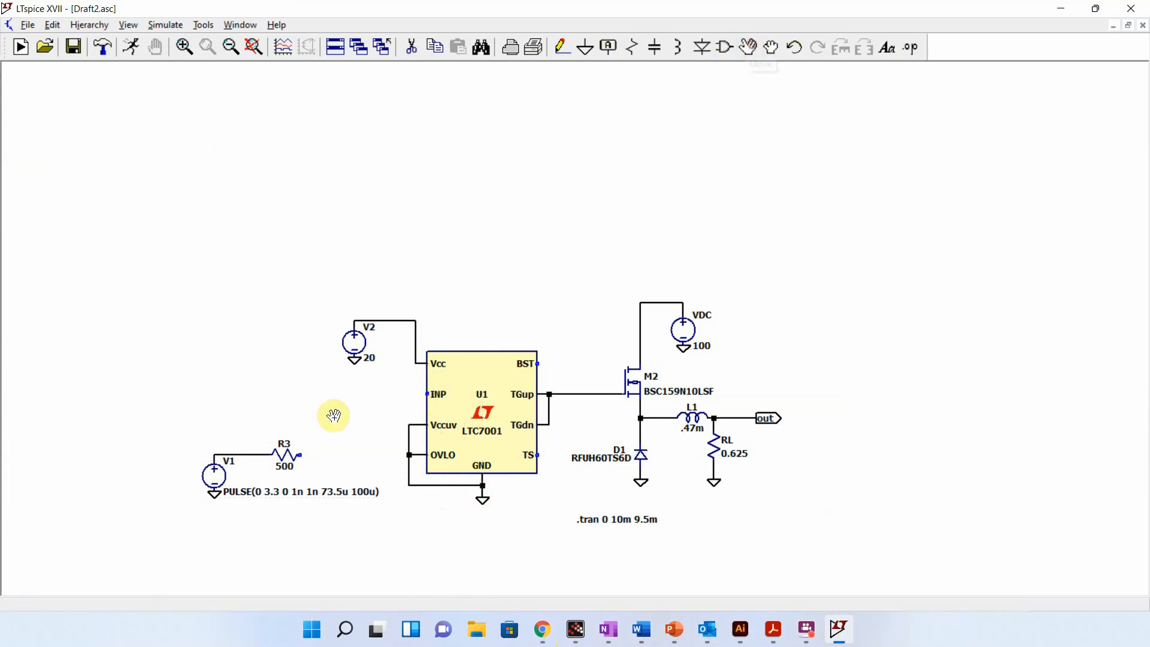
drag(173, 429, 311, 580)
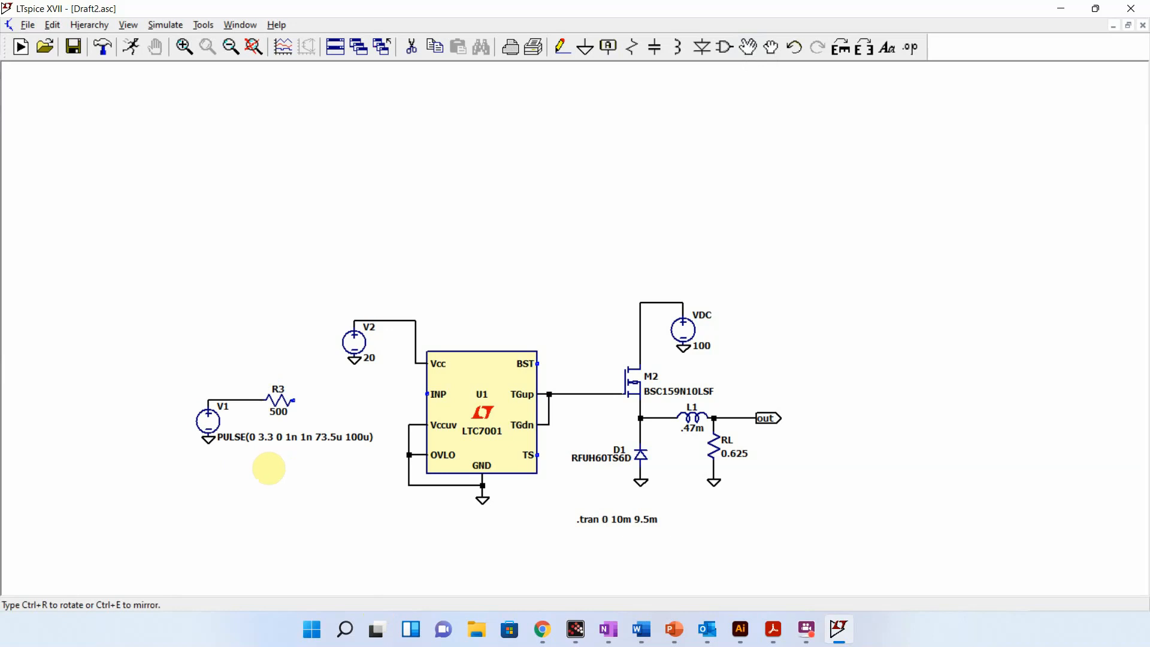
click(268, 467)
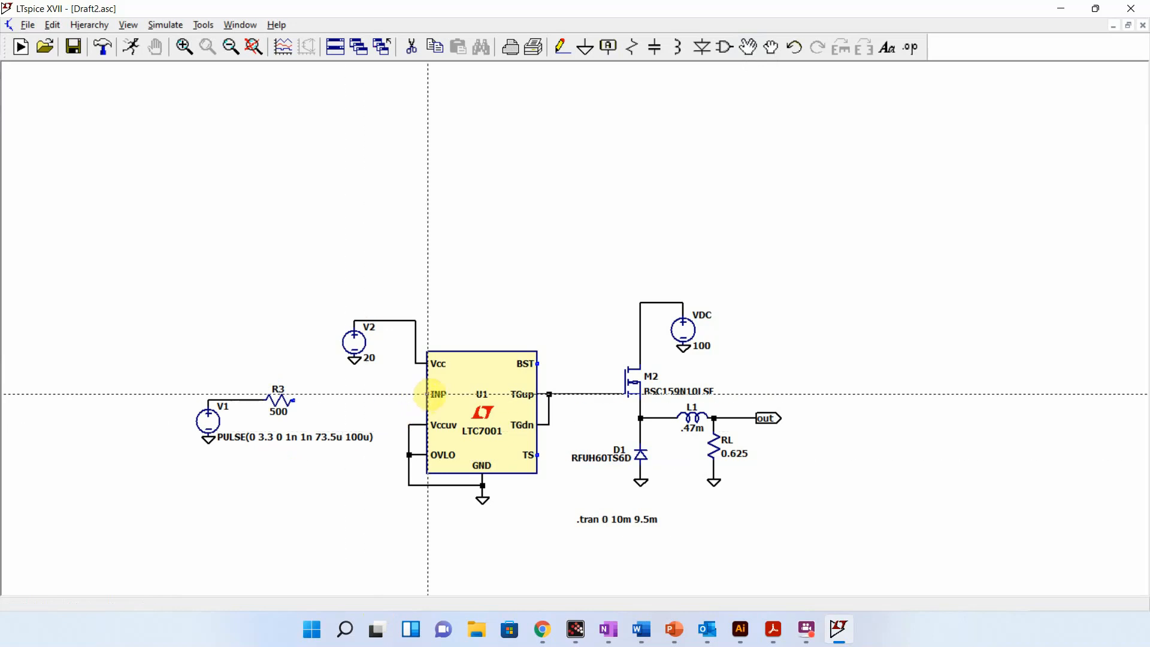
click(428, 393)
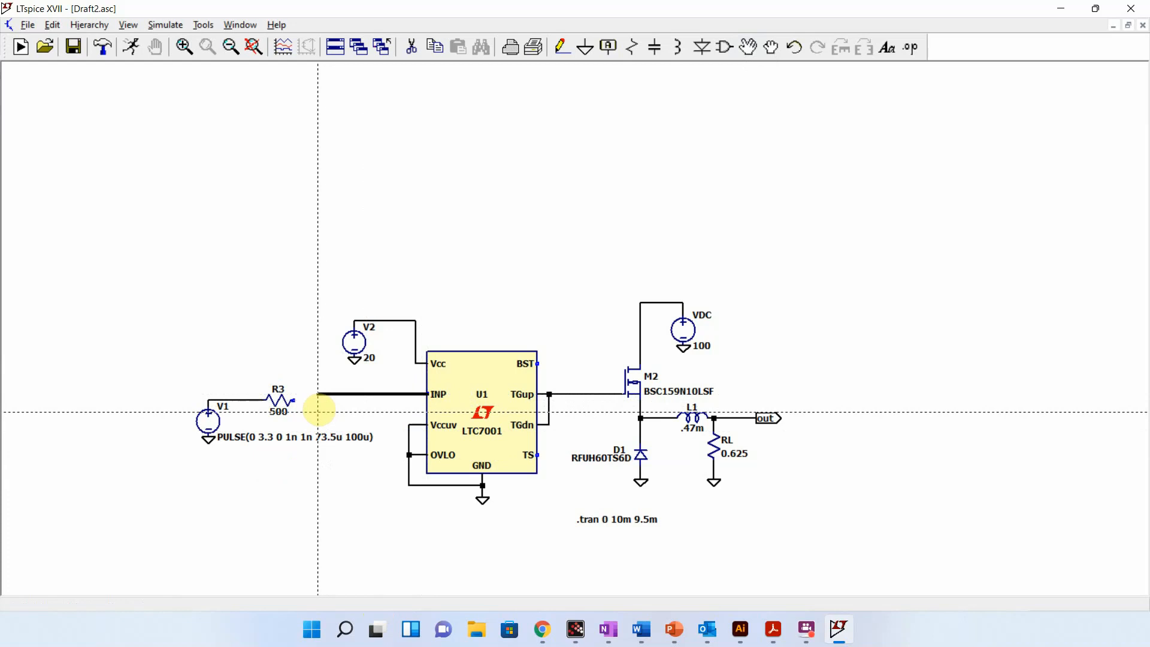
click(311, 395)
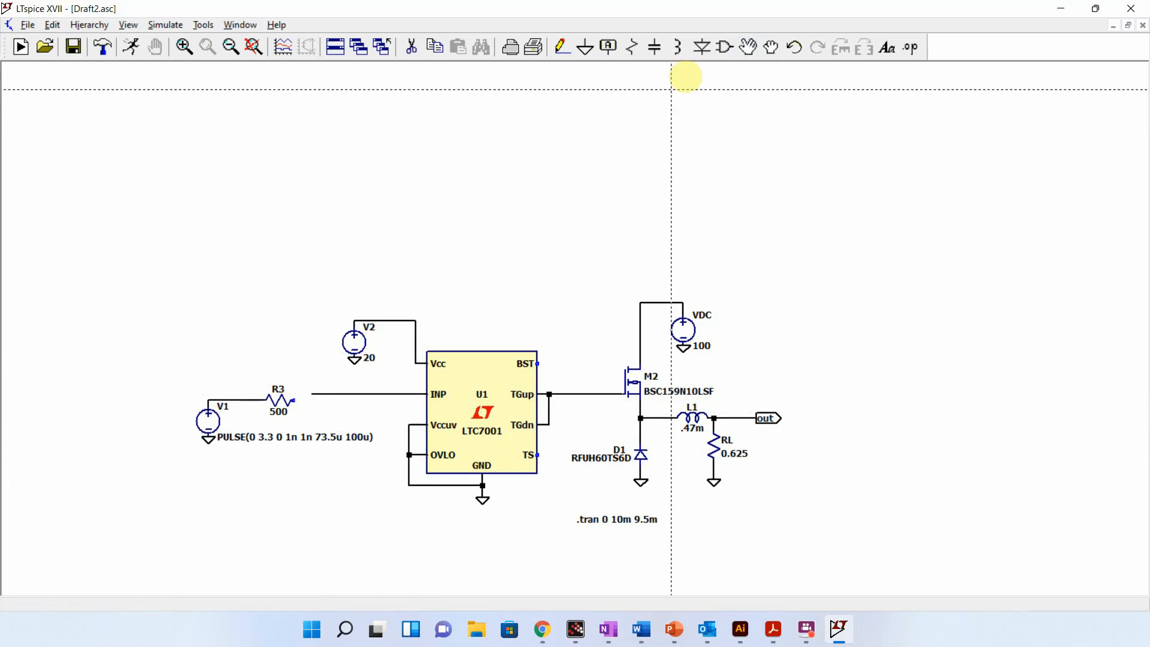
click(748, 46)
drag(141, 383, 316, 545)
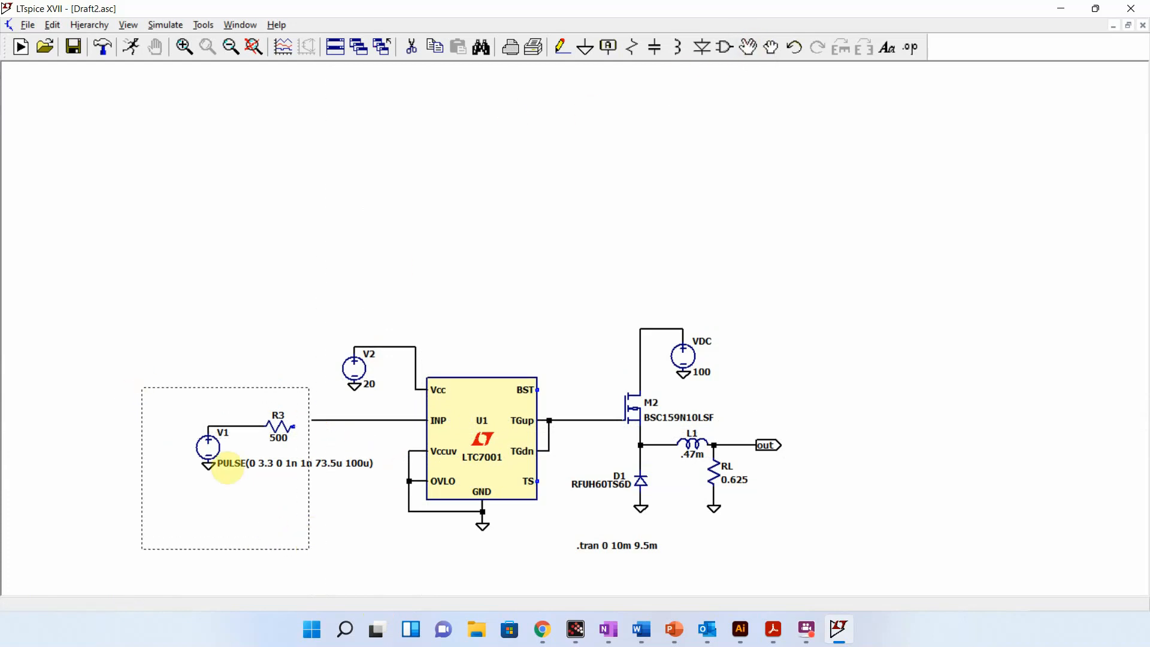
click(234, 467)
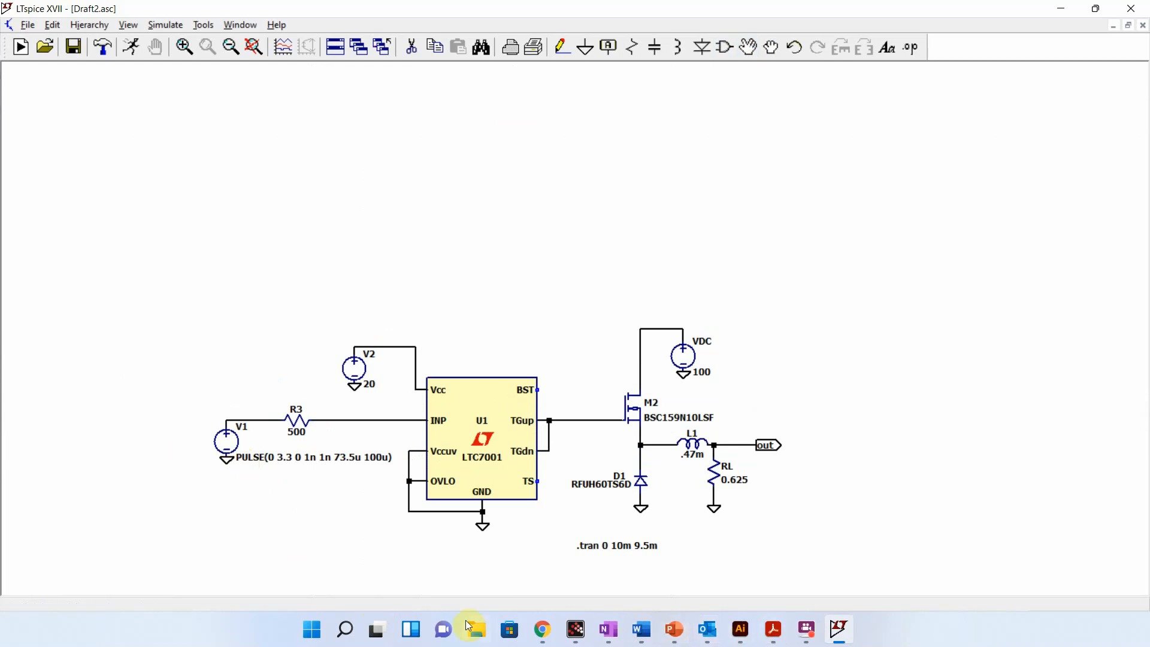
Step: Switch to Chrome and open the LTC7001 data sheet to view its typical application circuit
click(542, 630)
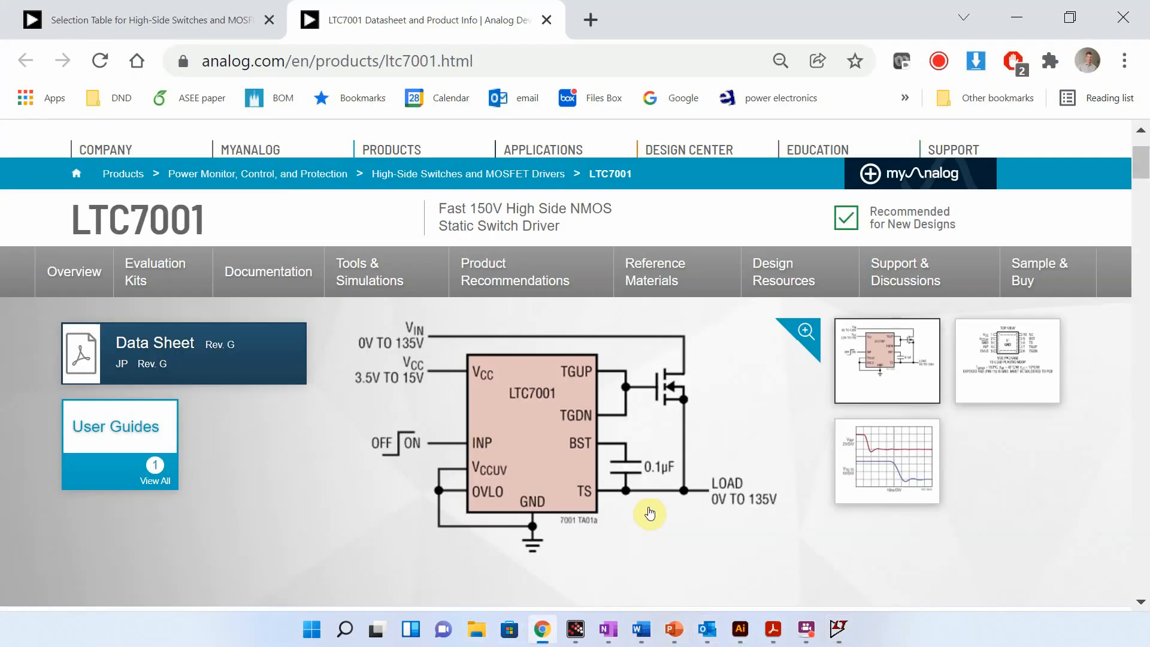
scroll(651, 509, down, 5)
scroll(575, 470, up, 5)
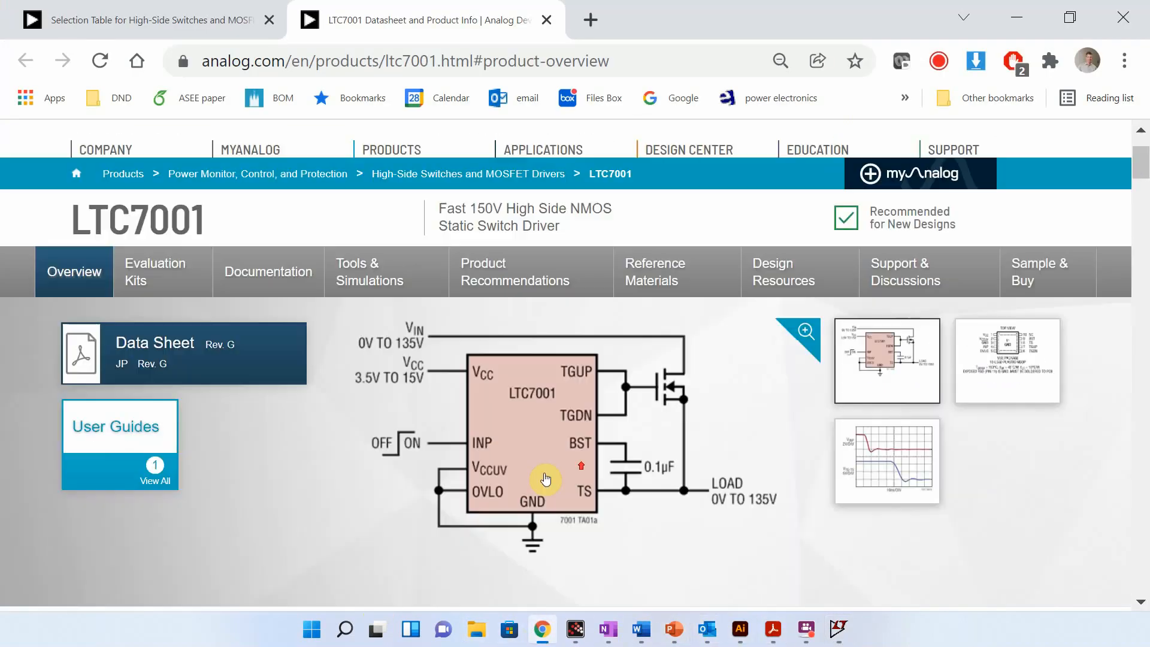
click(153, 344)
scroll(530, 415, down, 5)
scroll(531, 419, down, 2)
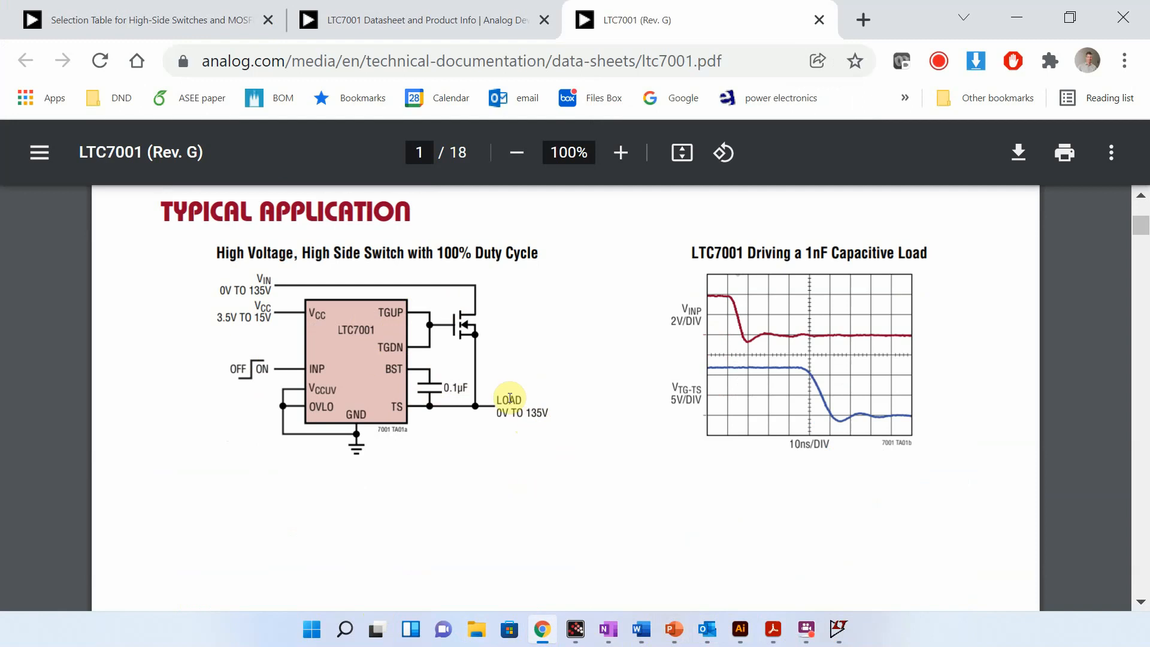
Step: Find the block diagram on page 8 of the data sheet, zoom to 80%, and examine how the BST, TS and Vcc pins connect externally
scroll(511, 398, down, 20)
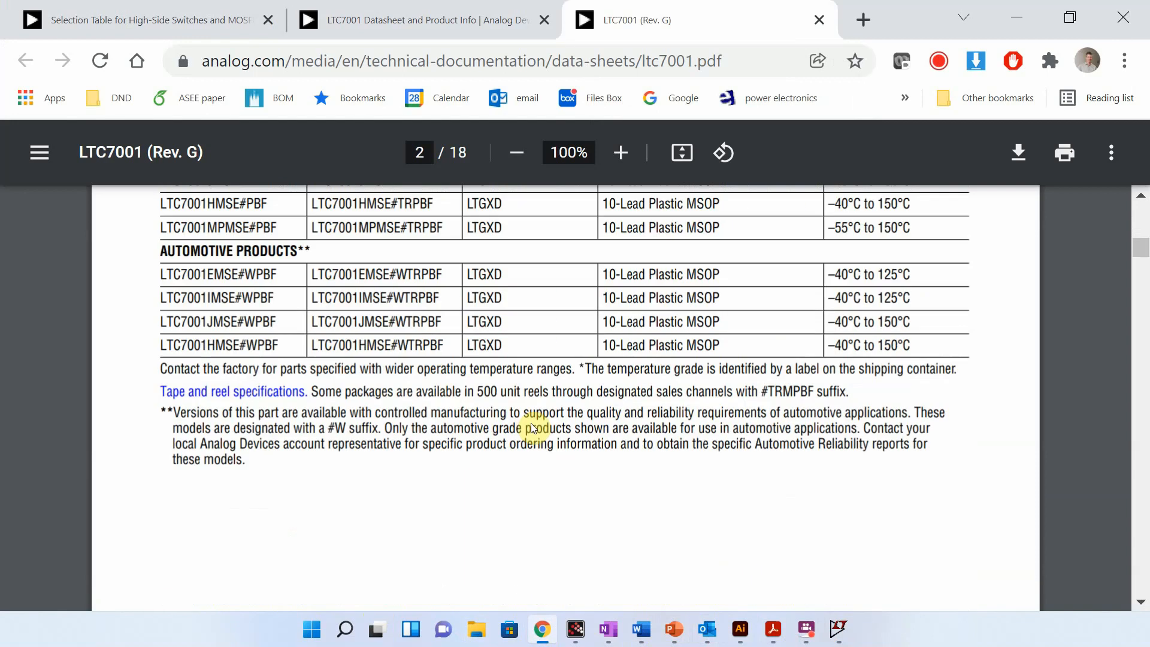
scroll(543, 424, down, 20)
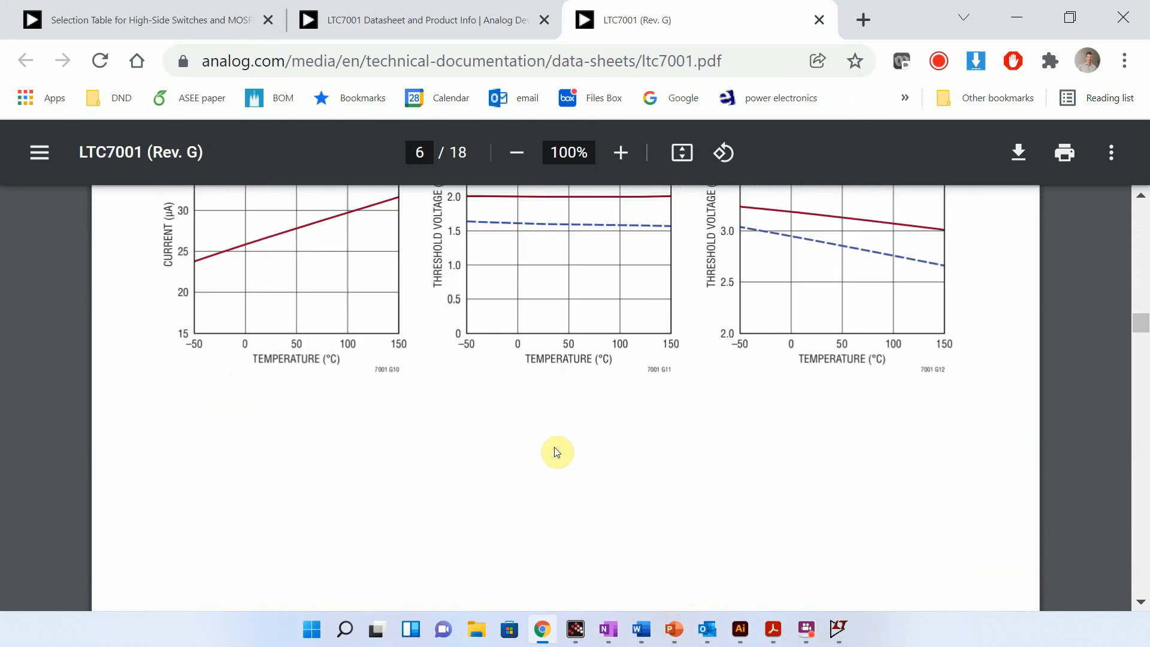
scroll(557, 451, down, 20)
scroll(556, 446, up, 15)
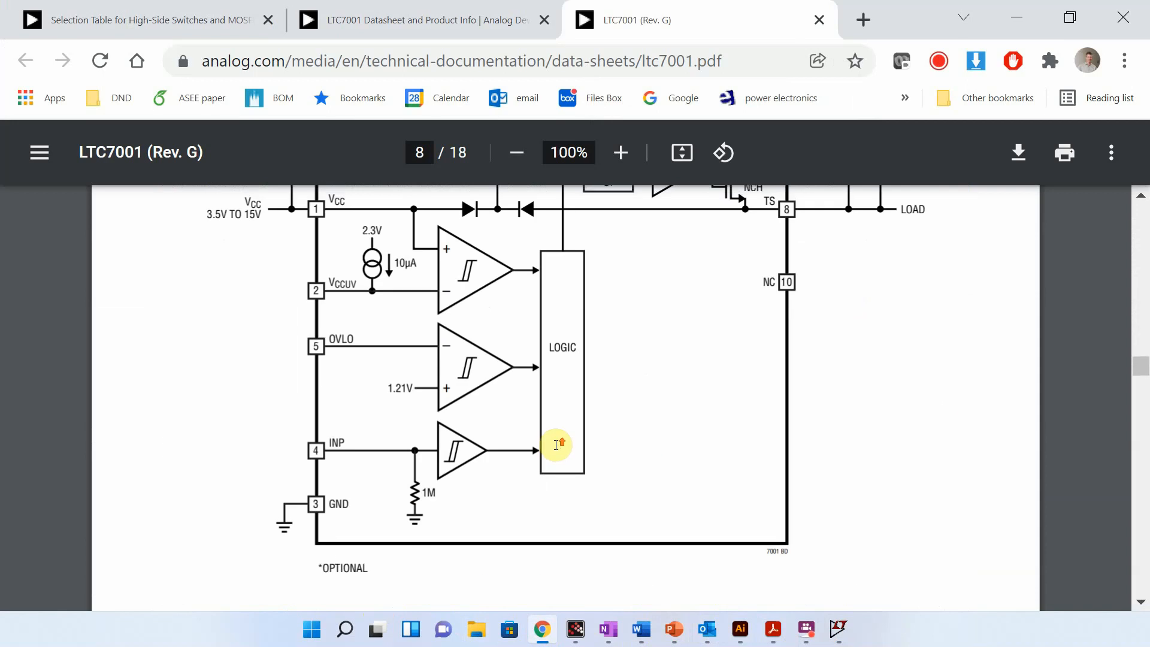
scroll(556, 444, down, 2)
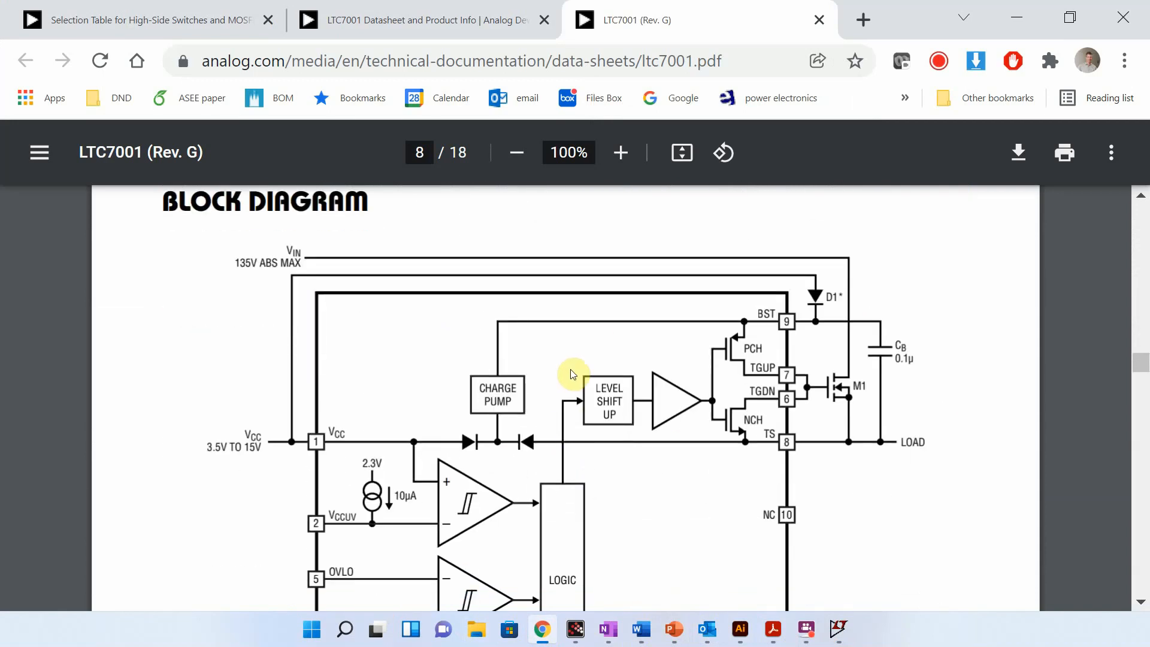
click(525, 154)
click(525, 155)
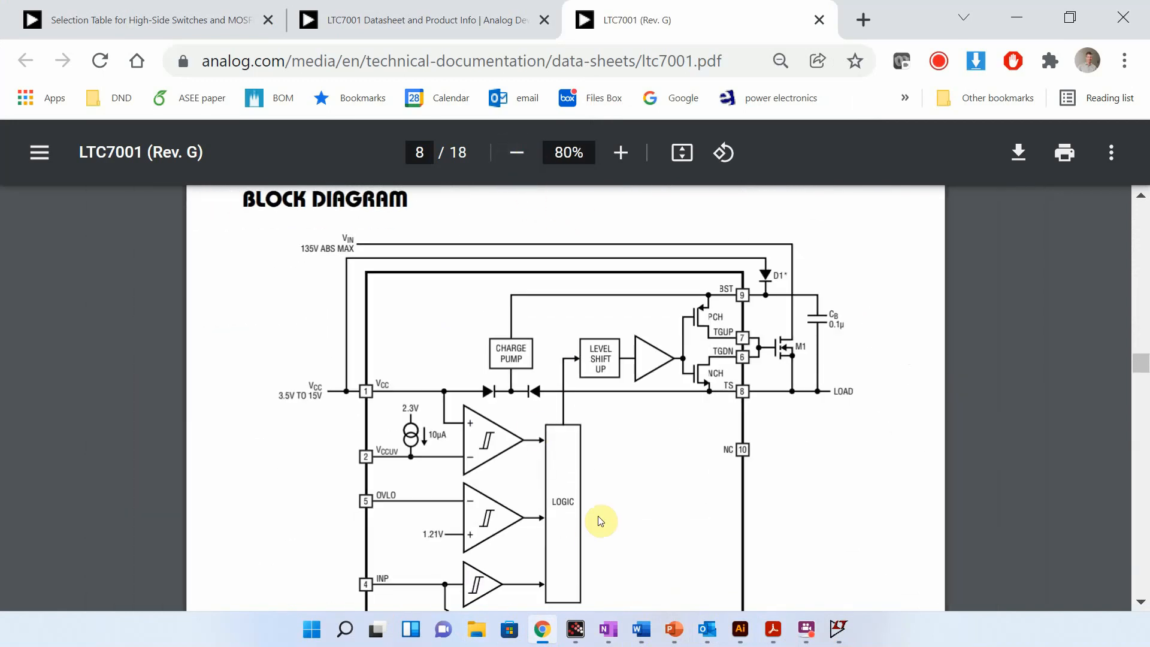
scroll(600, 518, down, 4)
scroll(601, 518, up, 4)
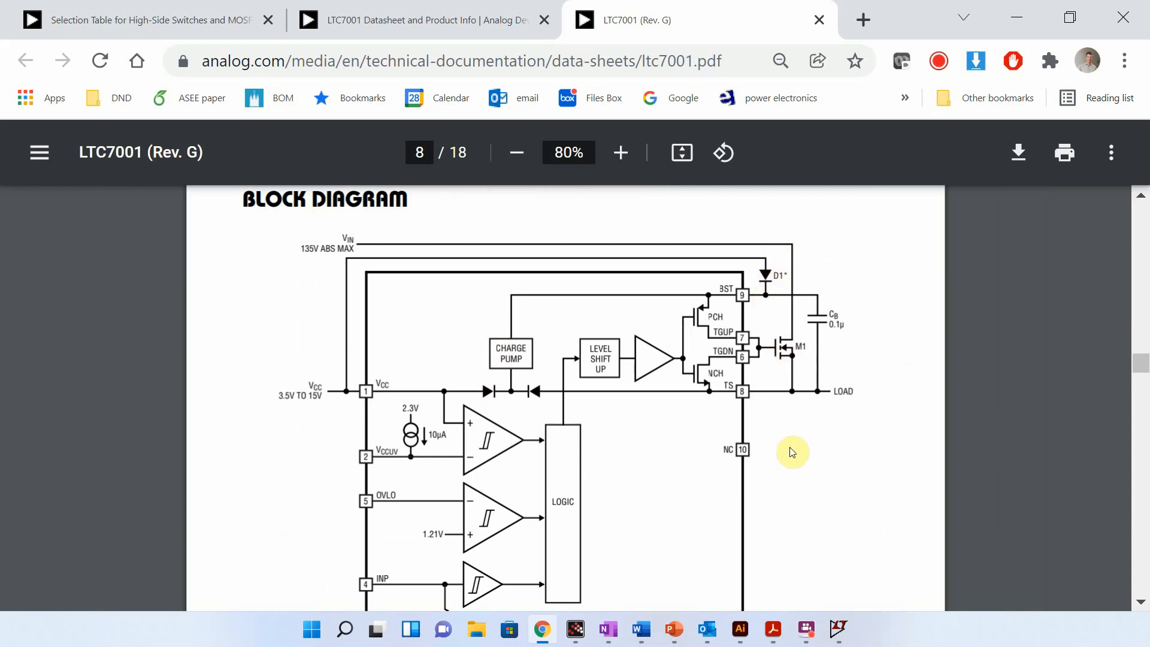
scroll(796, 452, down, 2)
scroll(796, 455, up, 2)
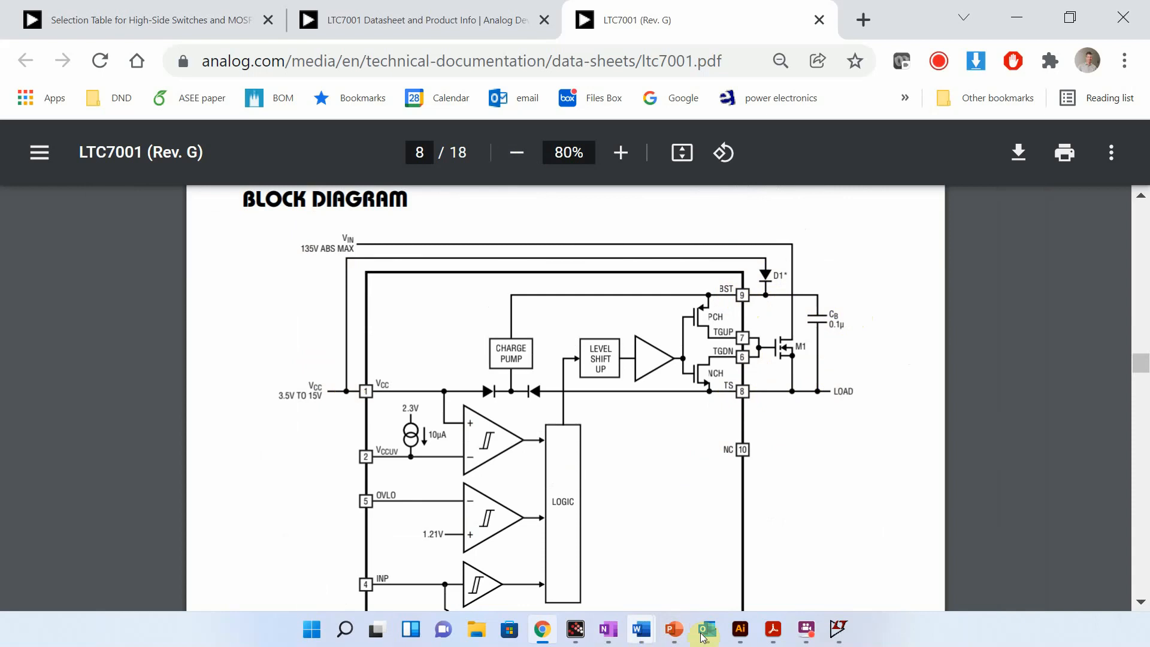
Step: Return to LTspice, place a capacitor beside the LTC7001, and wire it between the TS and BST pins
click(838, 630)
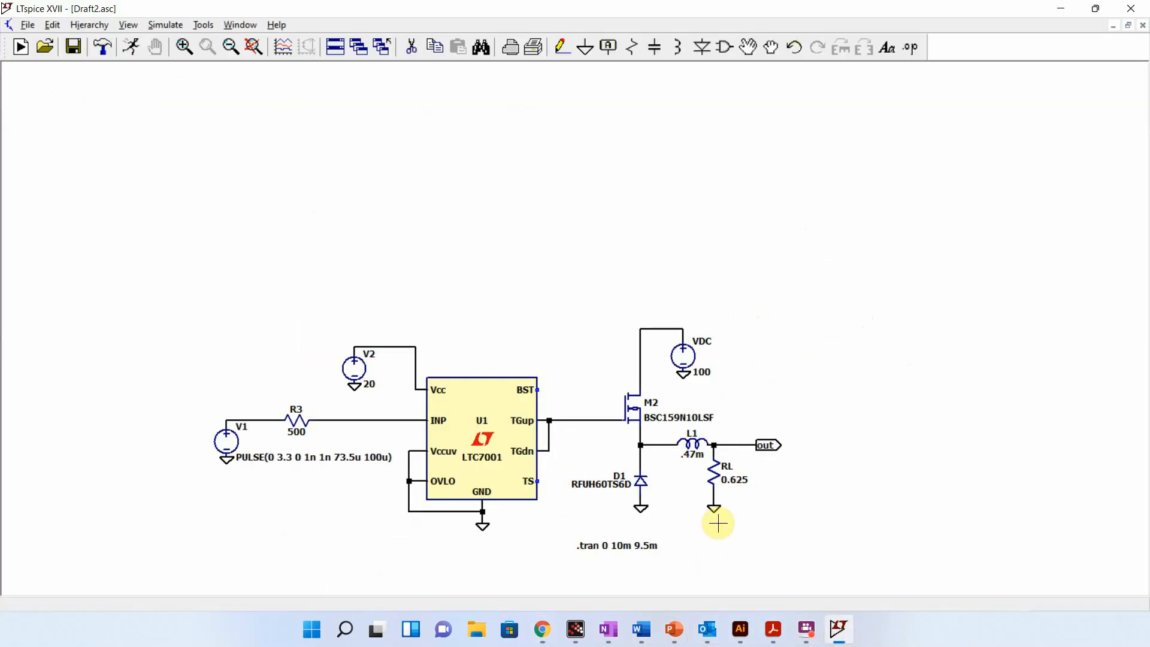
key(v)
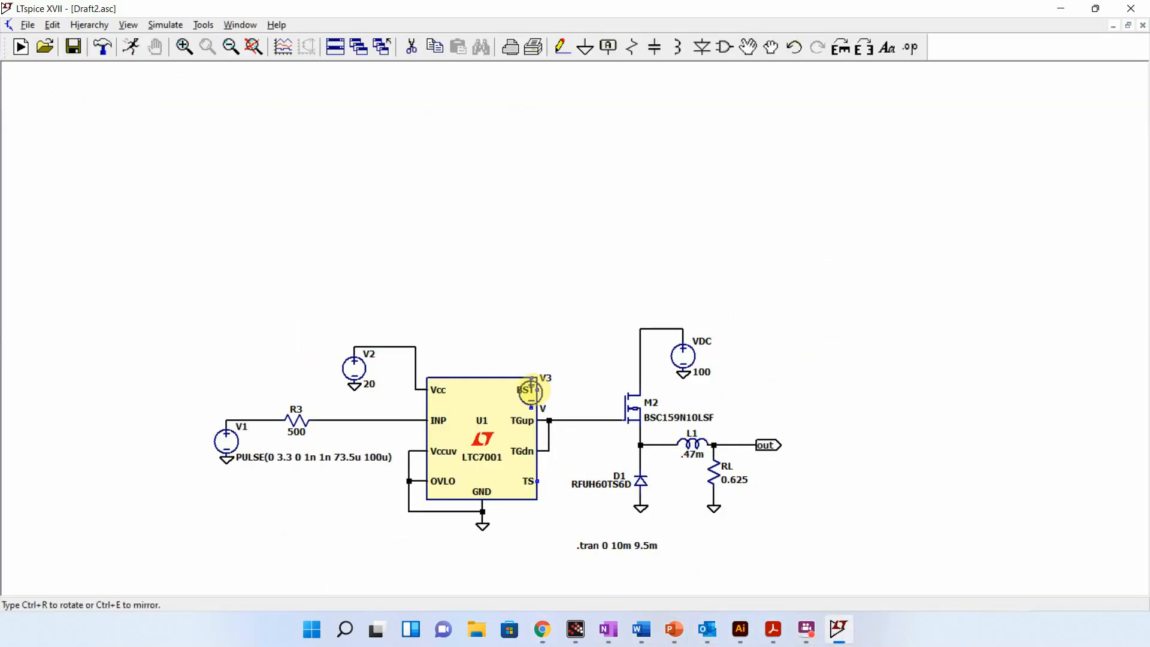
key(c)
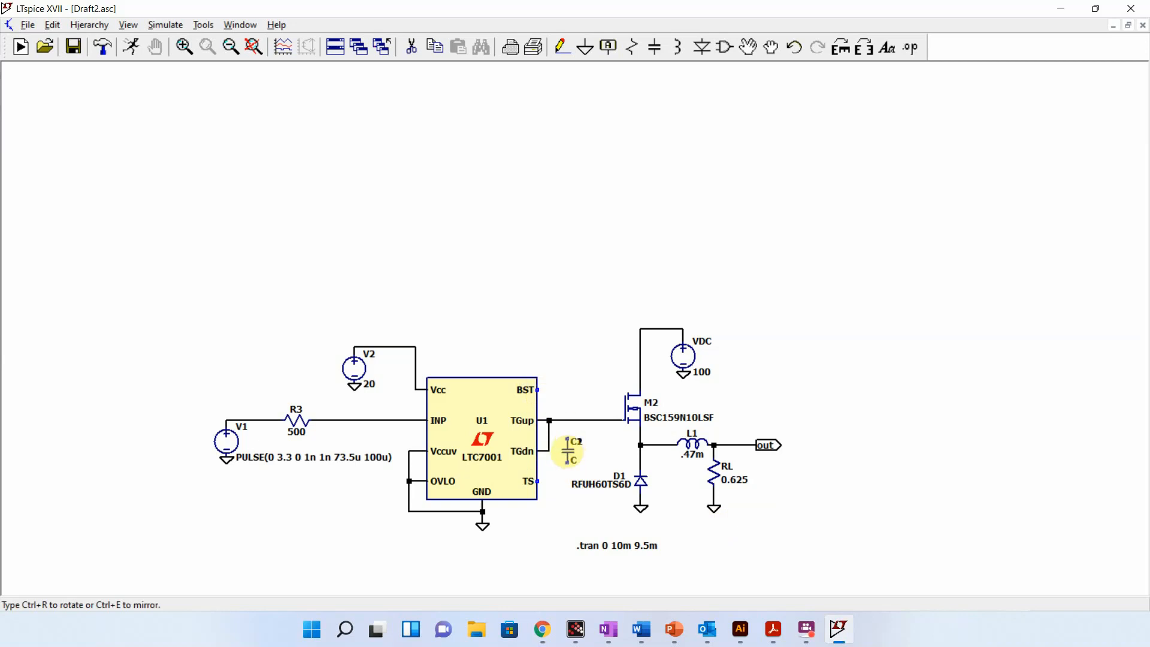
click(568, 450)
key(F3)
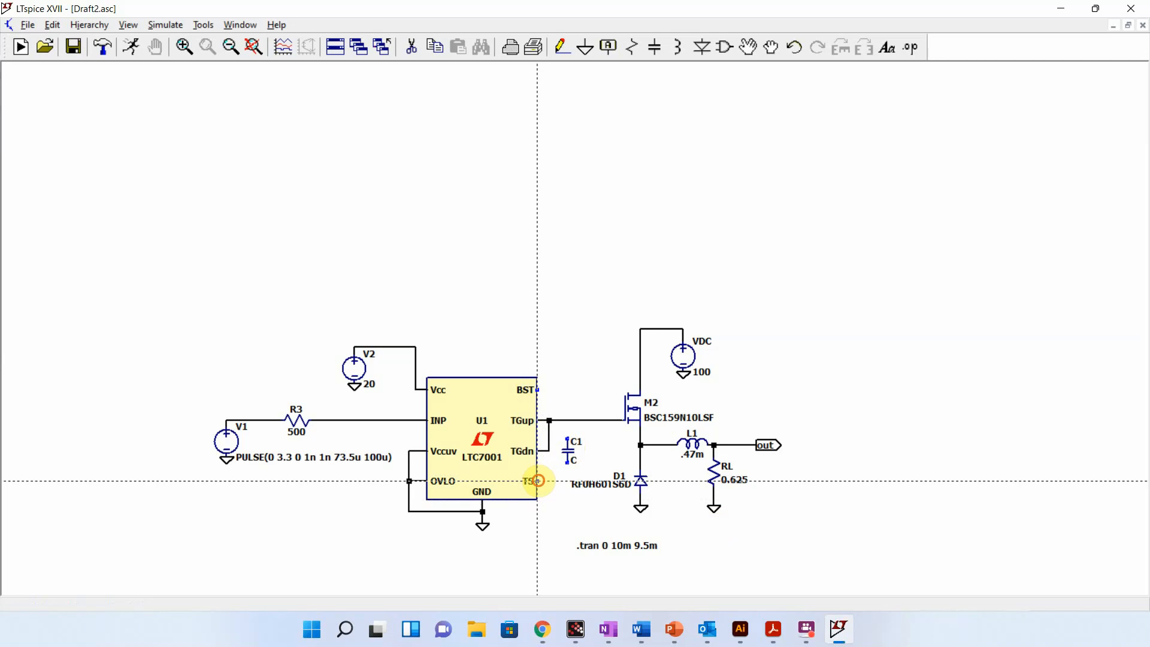
click(537, 481)
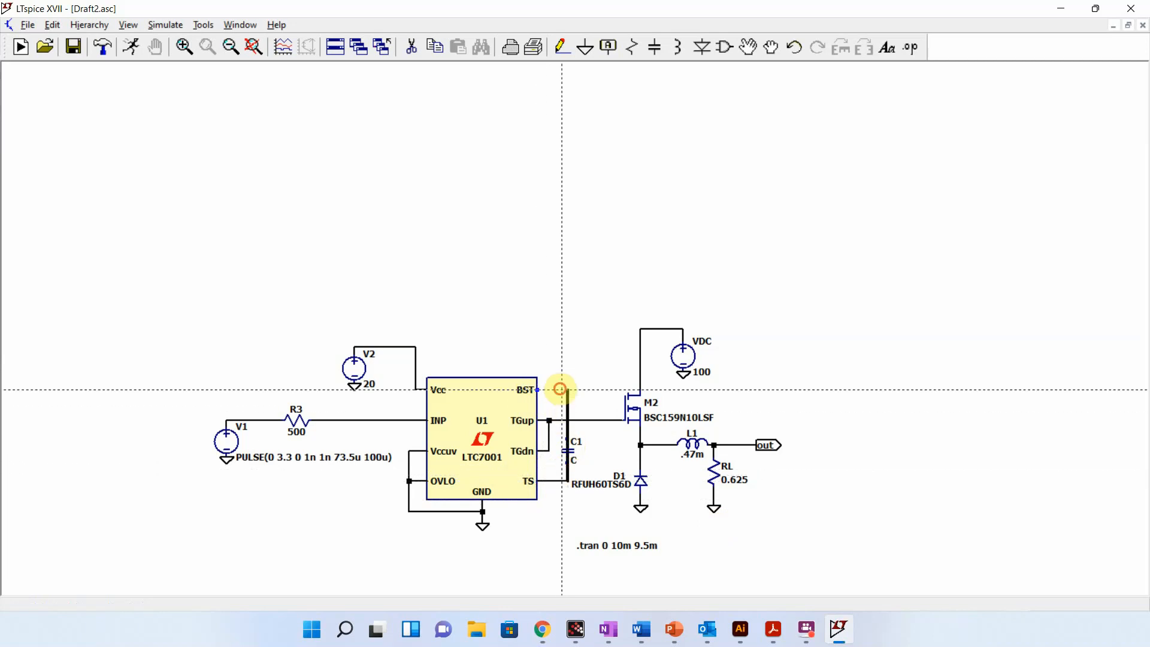
click(537, 389)
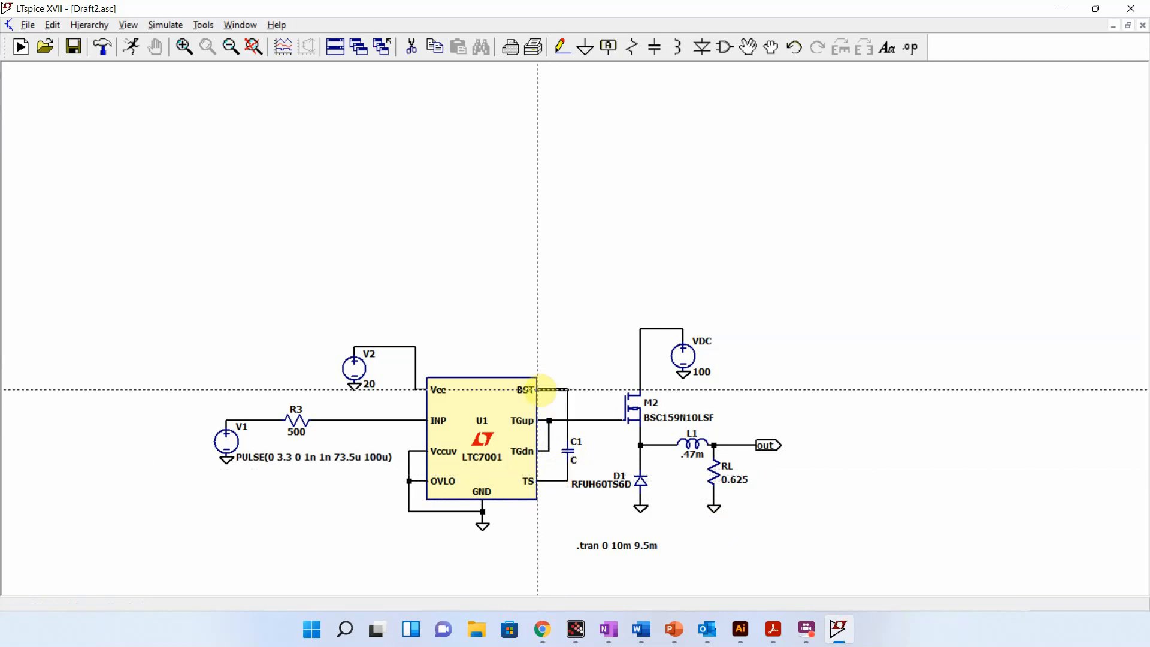
Step: Set the new capacitor's capacitance to 0.1u
right_click(577, 453)
text(0.1u)
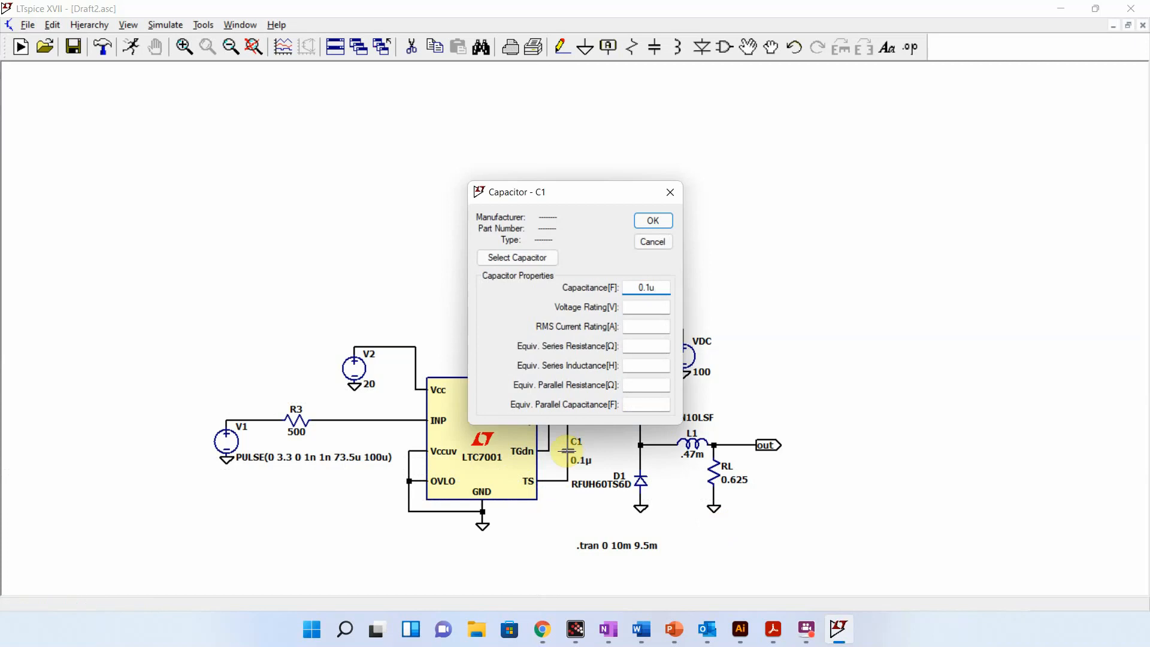
key(Return)
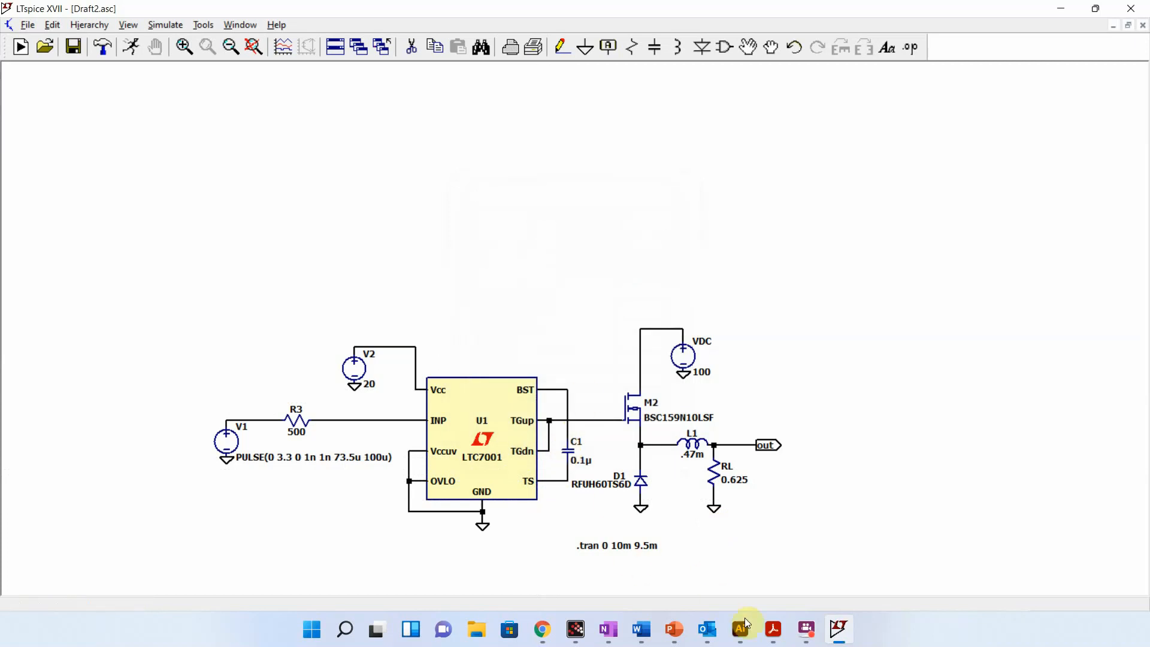
Step: Return to the LTC7001 data sheet in Chrome and check the optional diode's connection between Vcc and BST in the block diagram
click(770, 636)
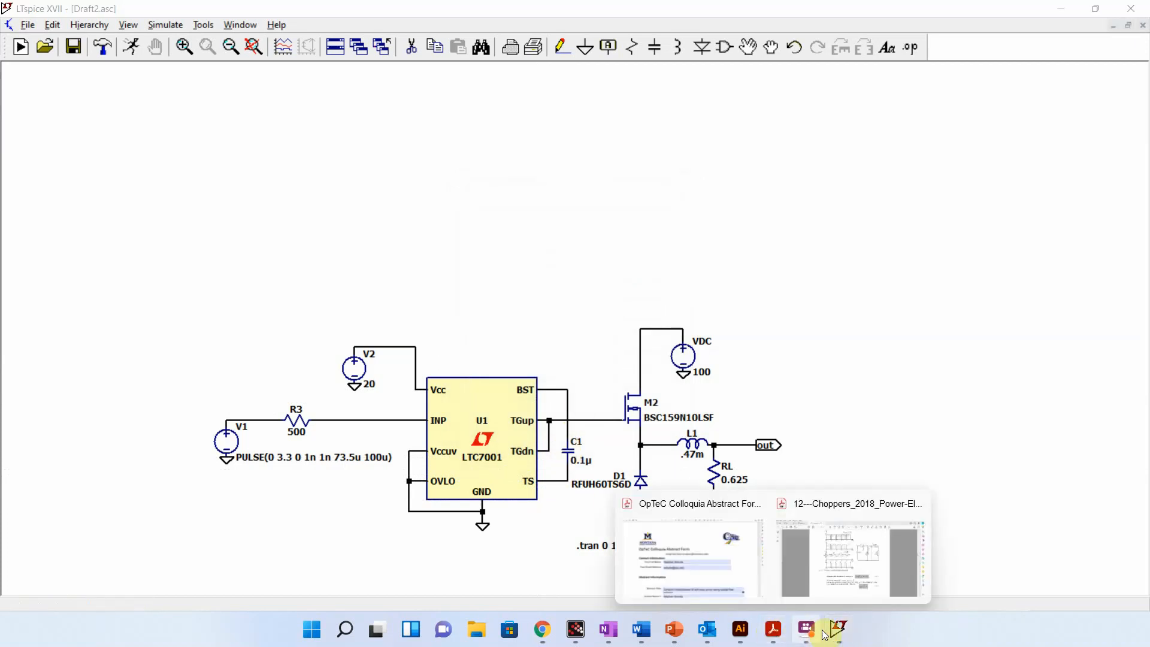
click(843, 559)
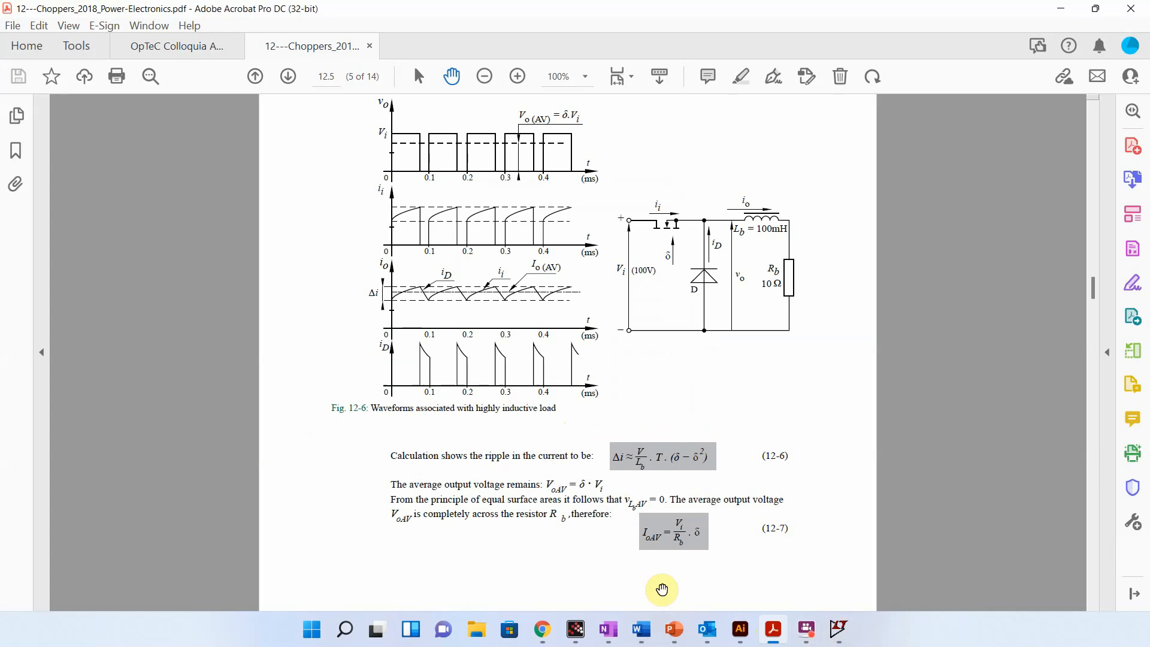
mouse_move(783, 639)
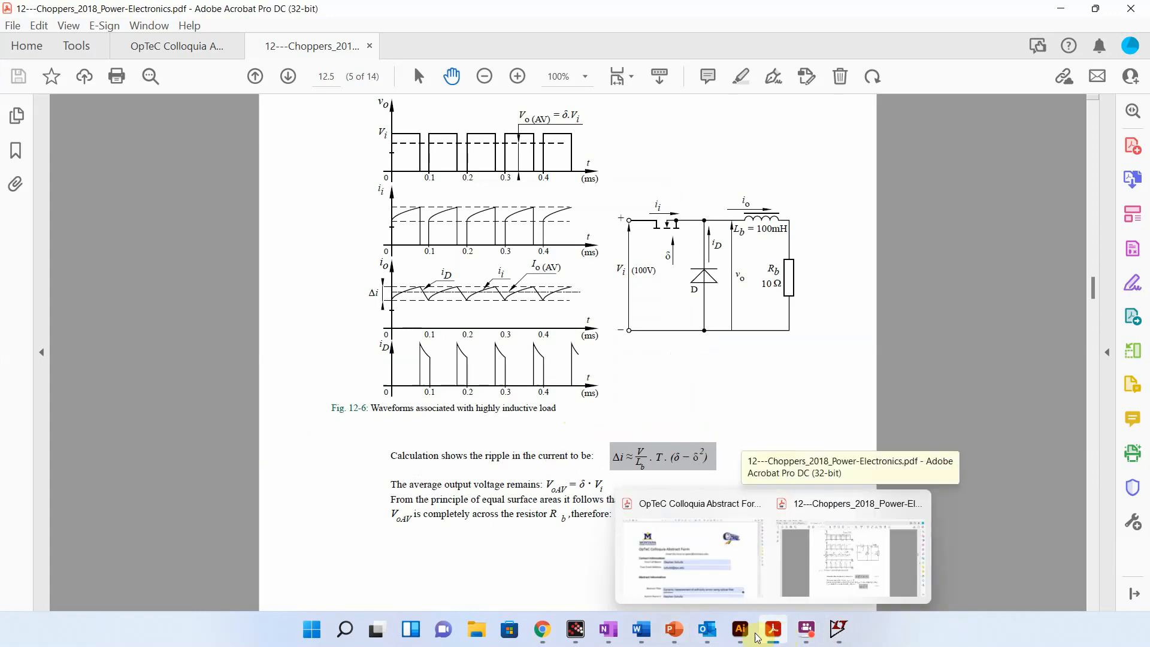
click(532, 639)
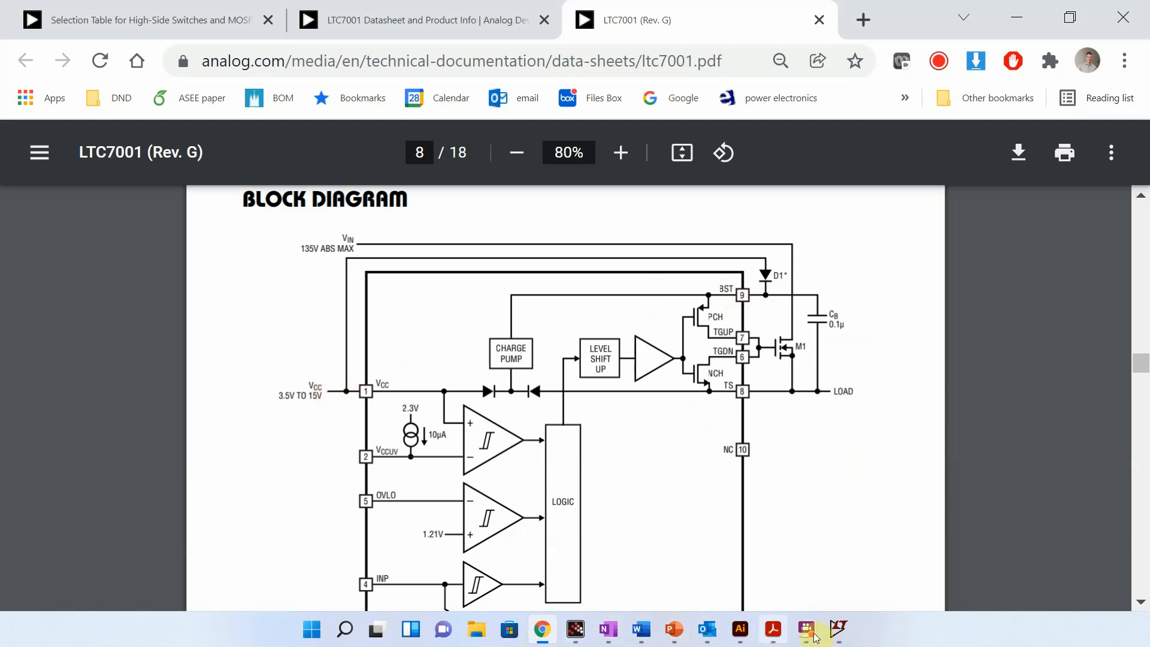
Step: Return to LTspice, place a horizontal diode above the LTC7001, and wire it from the Vcc line to BST
click(838, 629)
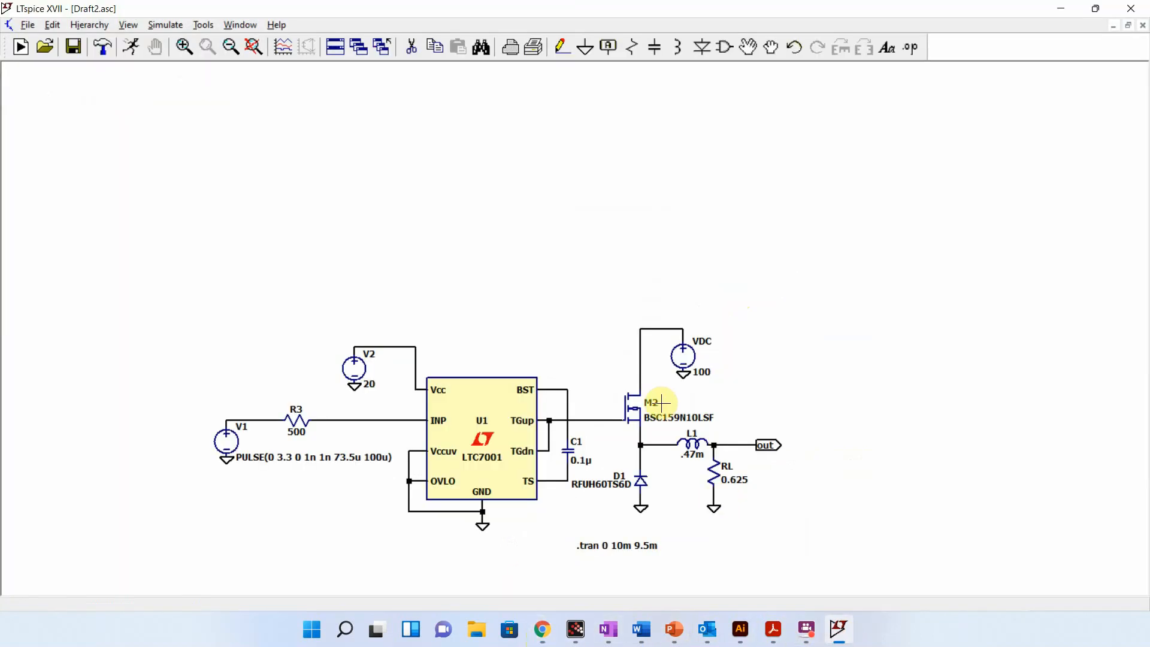
key(d)
key(ctrl+r)
key(ctrl+r)
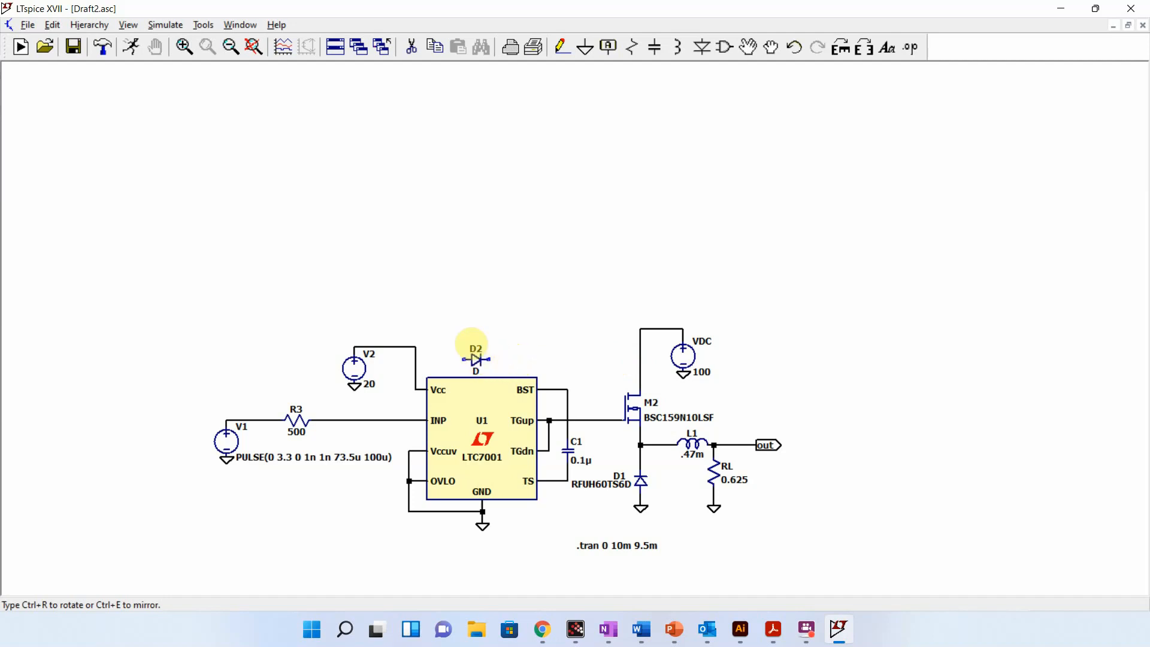
key(F3)
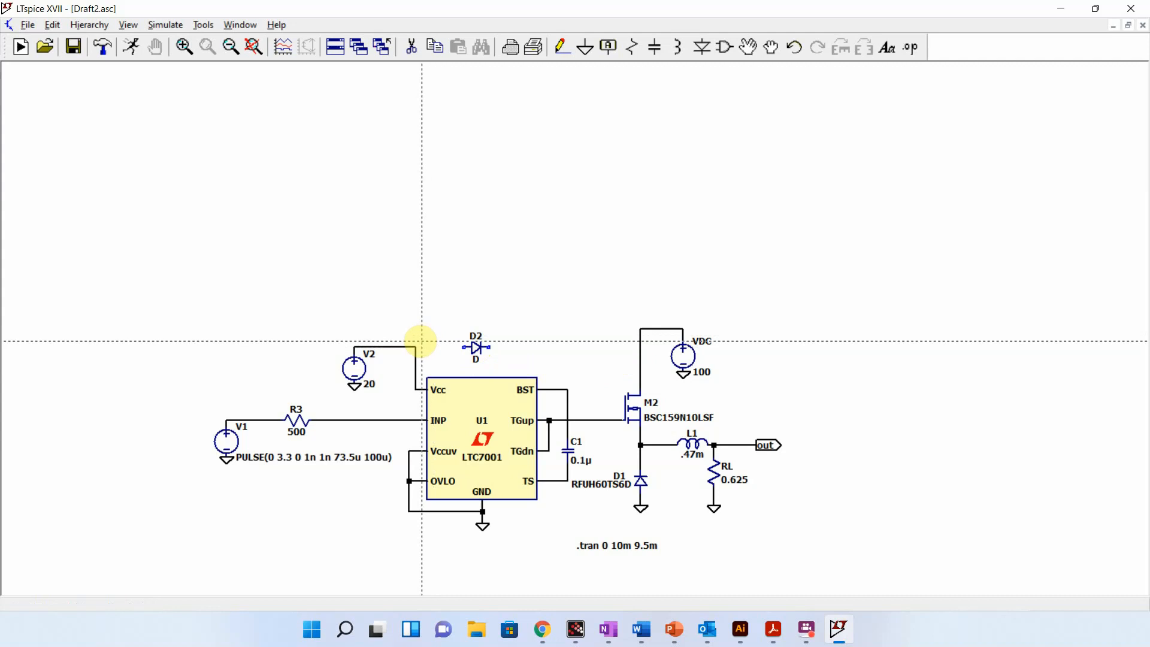
click(415, 346)
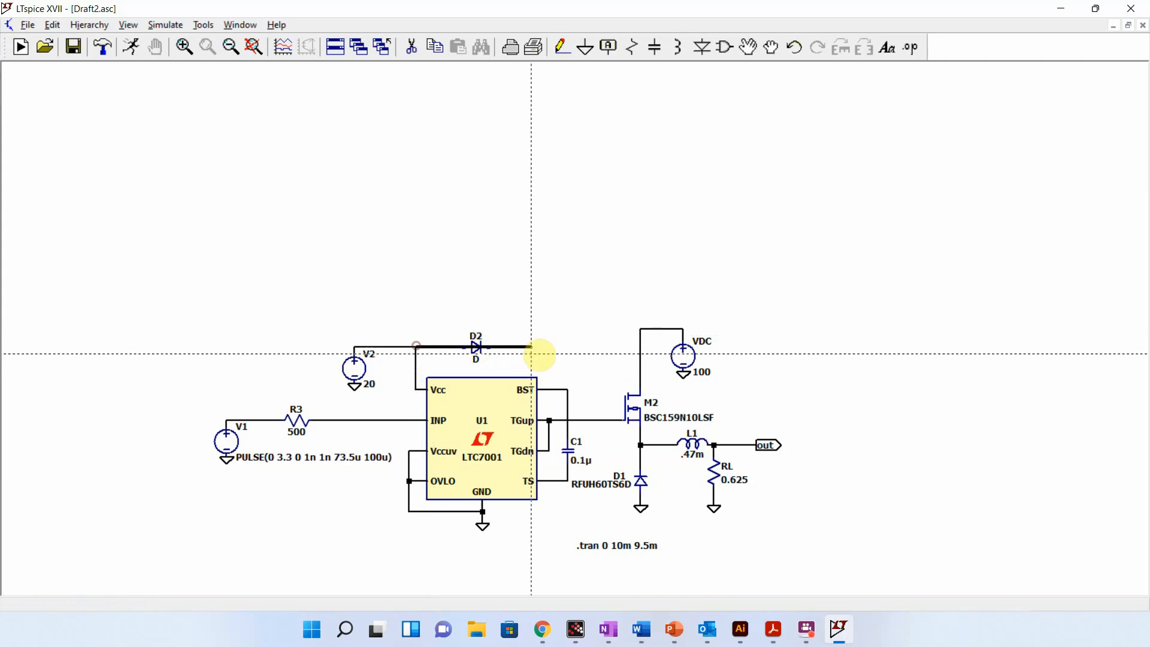
click(567, 390)
right_click(566, 389)
Step: Assign the 1N4148 model to the new diode and run the simulation
right_click(473, 349)
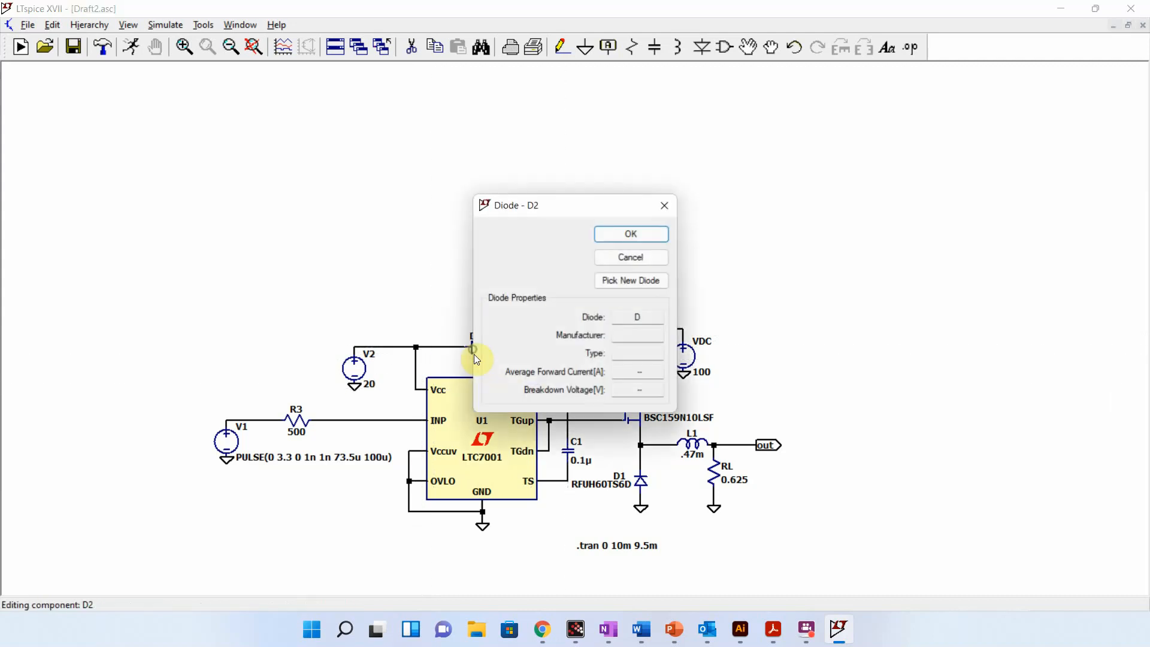
click(657, 280)
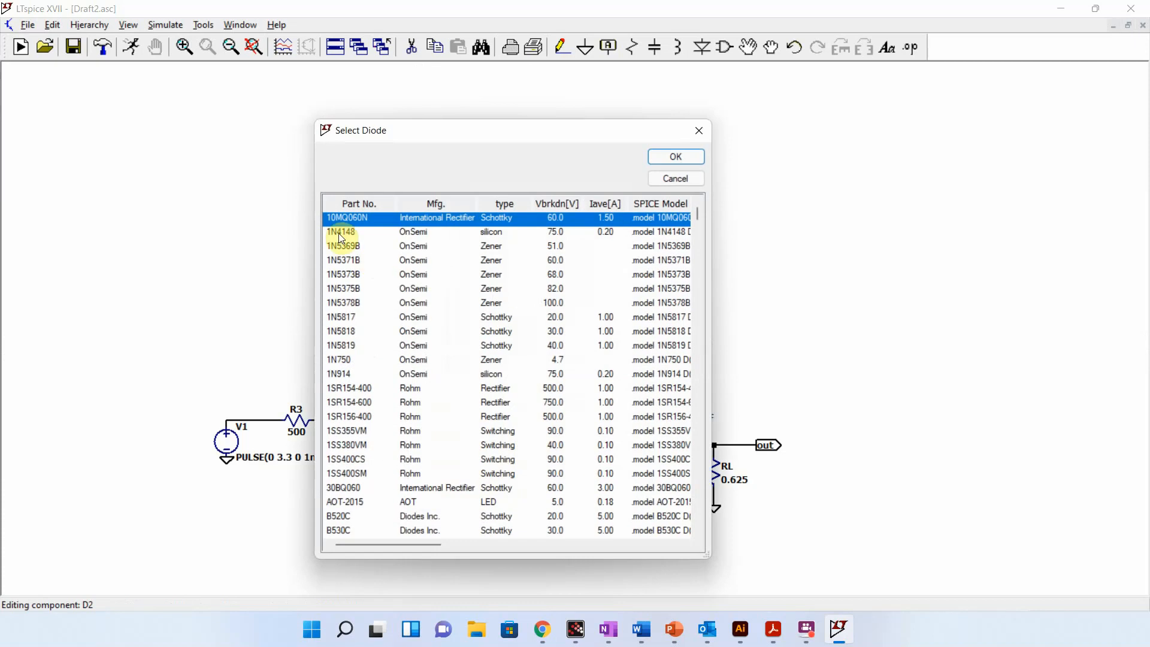
click(341, 234)
click(676, 157)
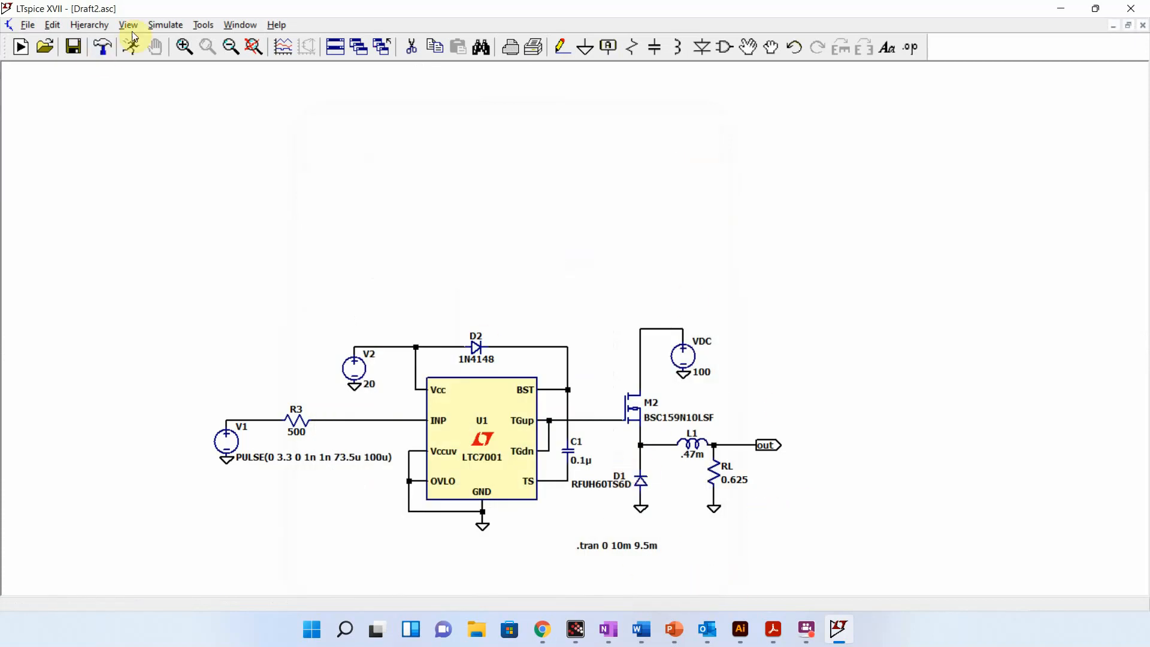
click(133, 50)
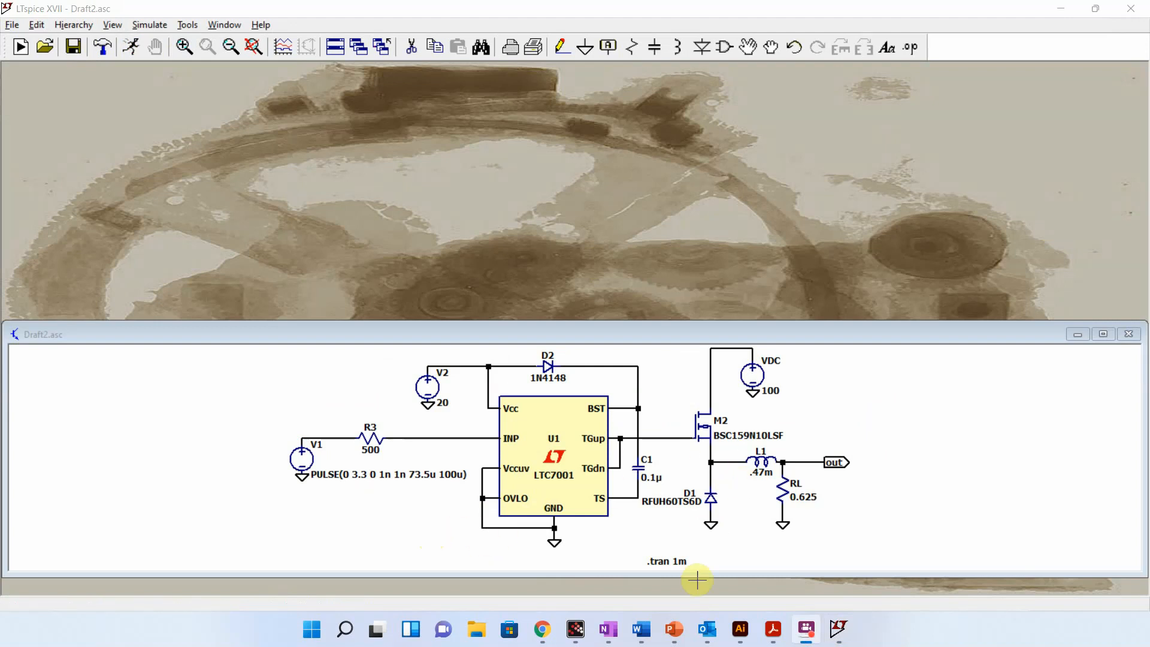
Step: Recheck in the LTC7001 data sheet's block diagram how the TS pin connects to M1 and the load, then return to LTspice
drag(1149, 156, 955, 9)
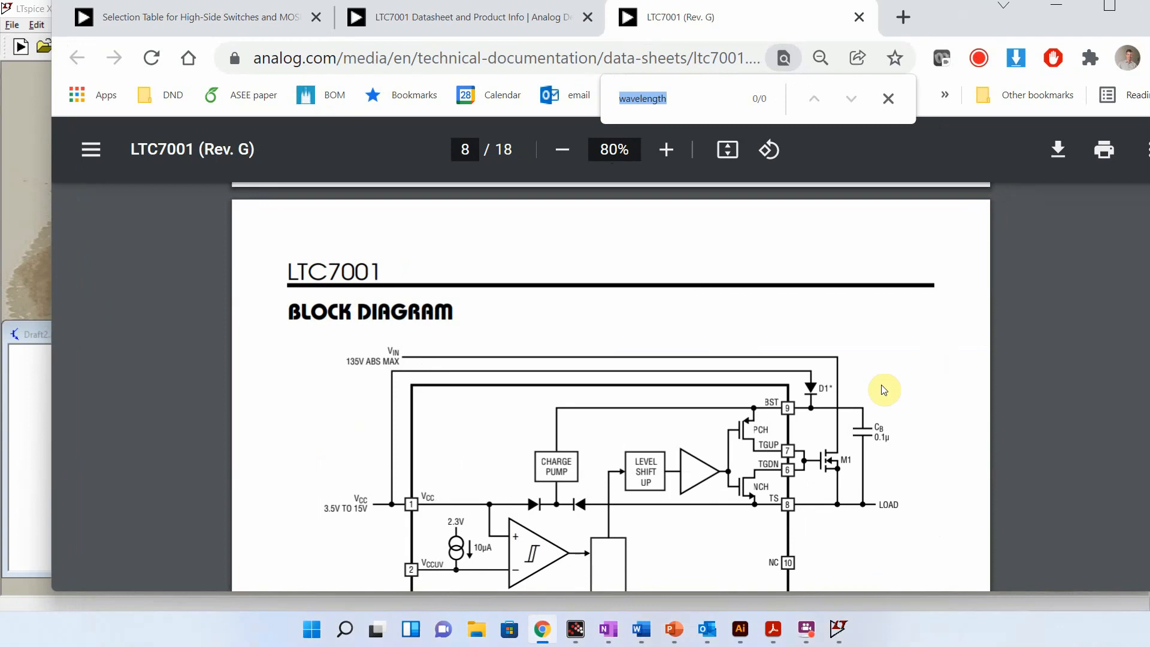
scroll(851, 401, down, 3)
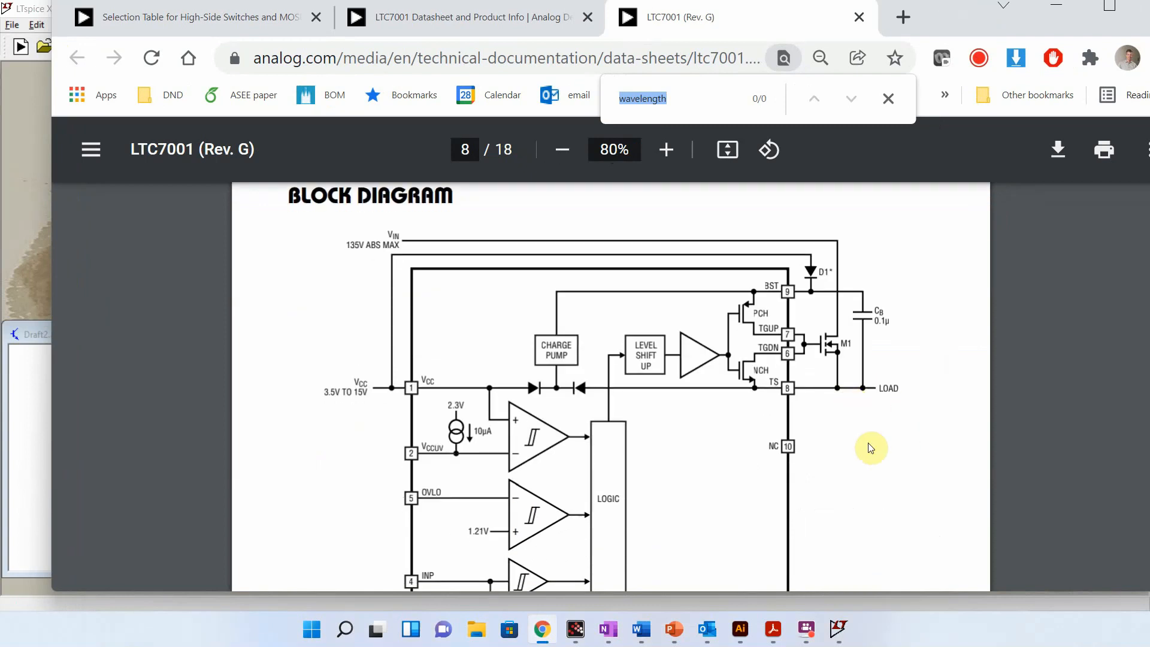
scroll(854, 455, down, 1)
scroll(855, 455, up, 3)
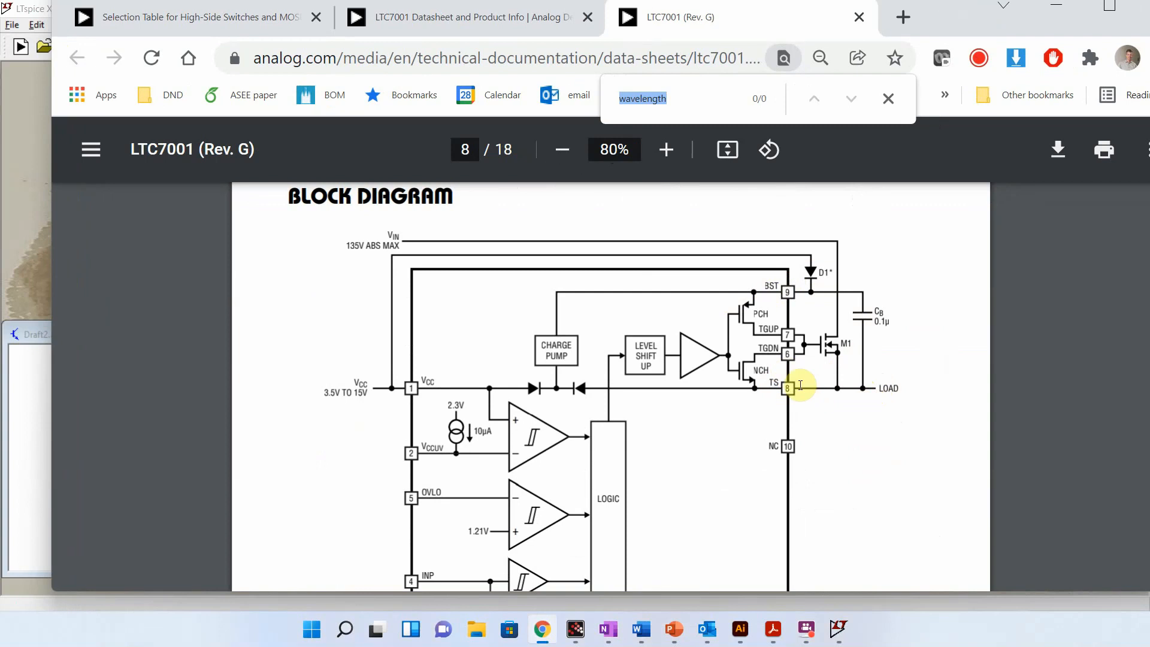
click(1057, 7)
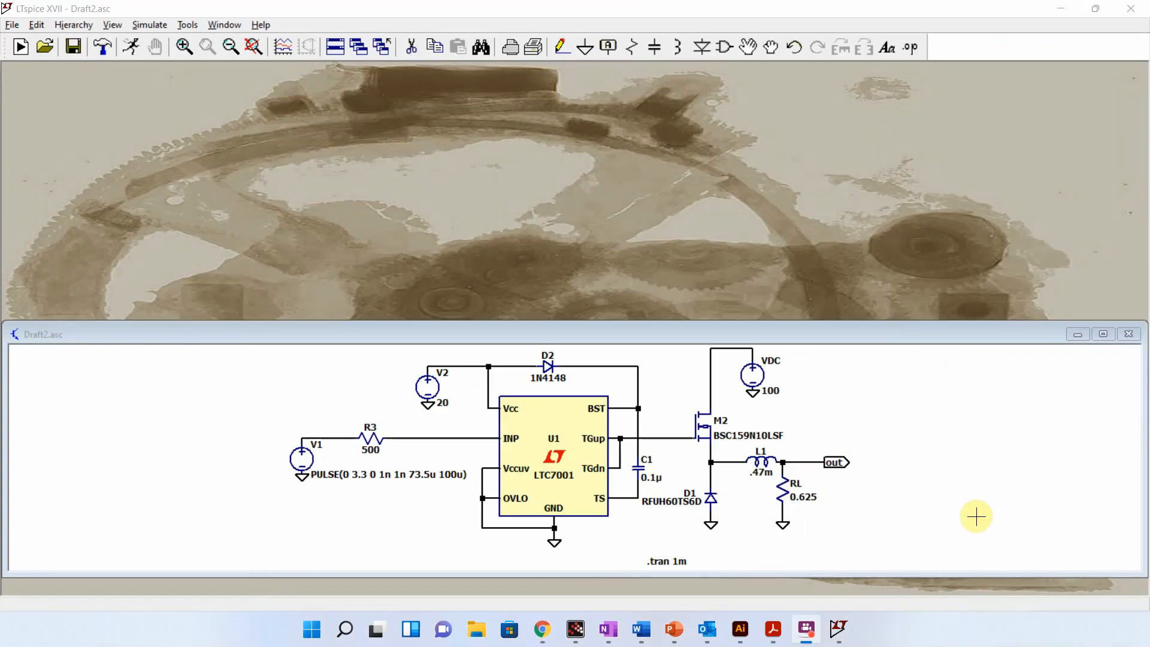
Step: Move the D1, L1 and RL output section down away from M2 and extend a wire from TS toward its node
click(747, 47)
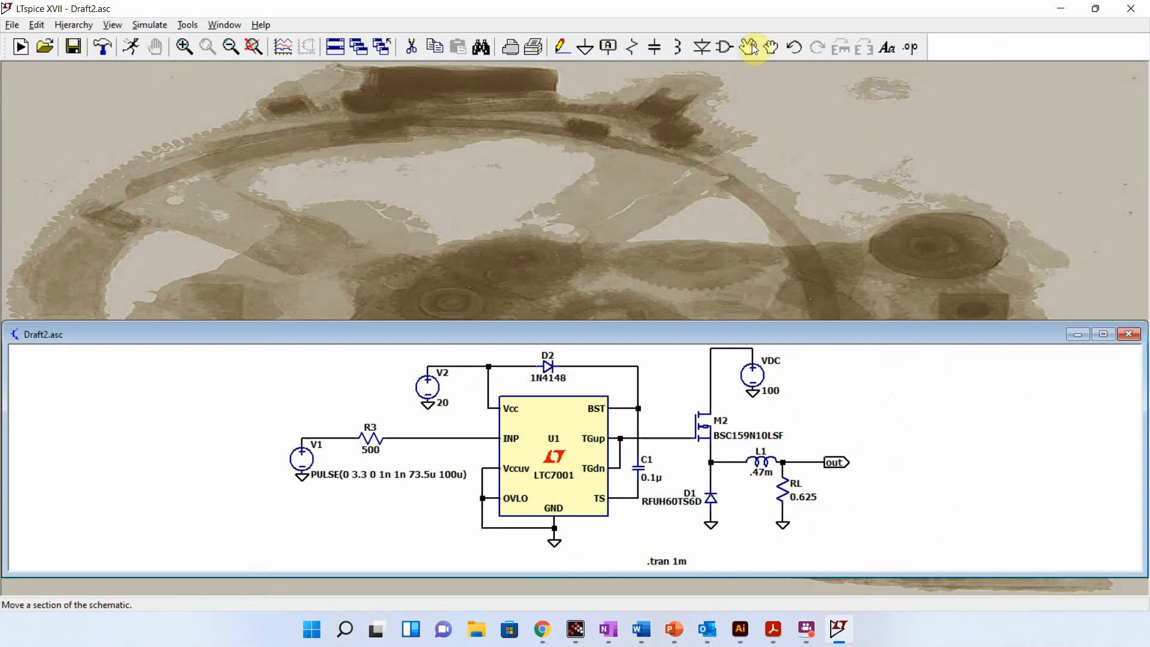
mouse_move(873, 548)
mouse_down()
mouse_move(681, 475)
mouse_move(663, 444)
mouse_up()
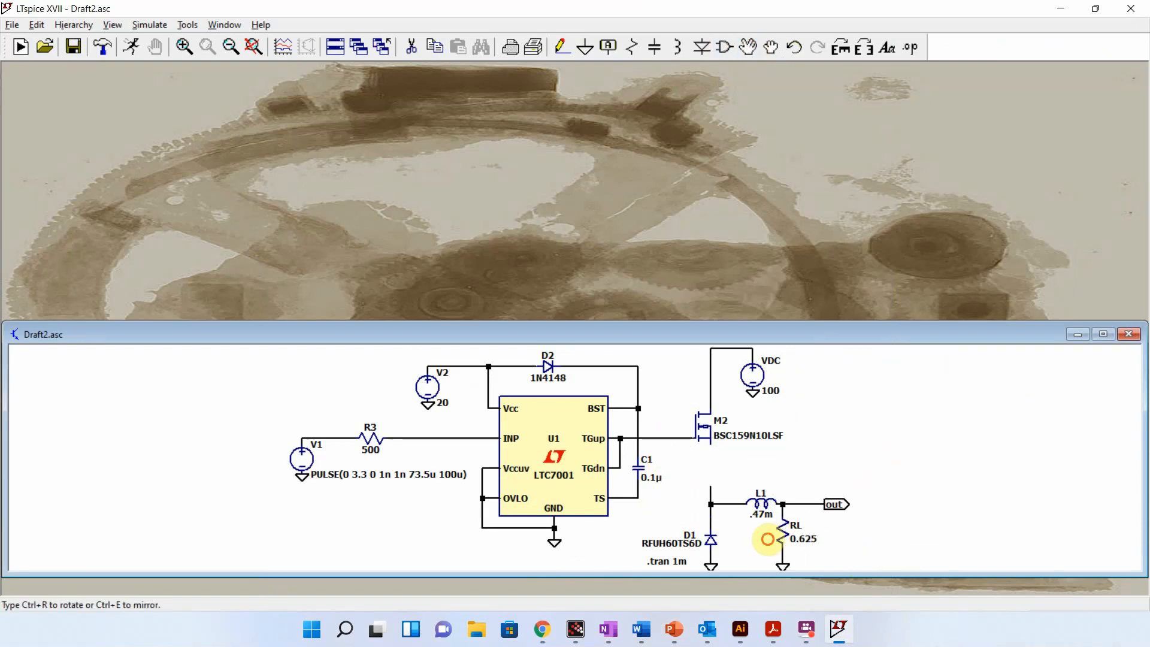
click(767, 539)
key(F3)
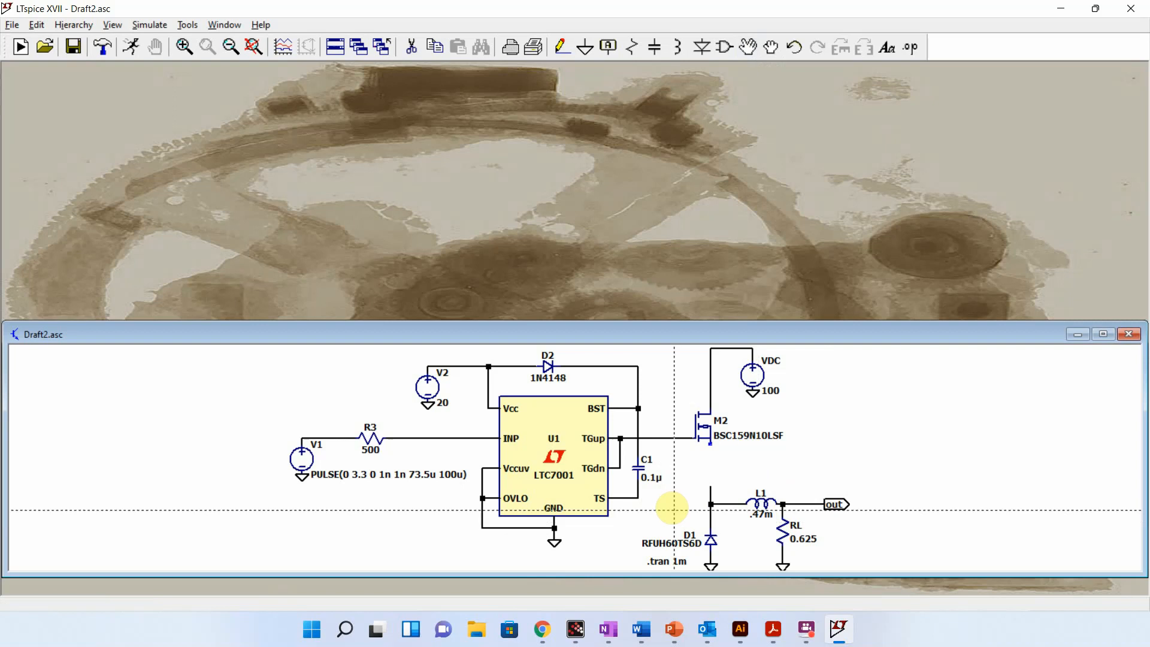
click(638, 498)
click(699, 505)
right_click(701, 505)
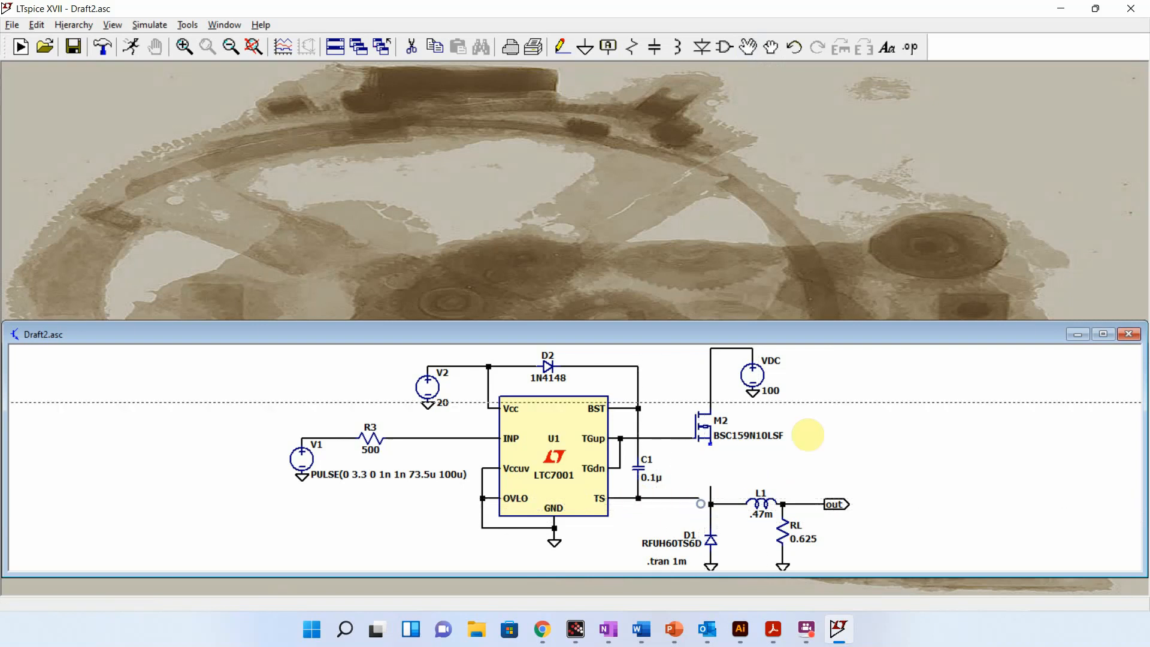
Step: Shift the output section up level with the TS wire and connect M2's source down to the D1–L1 node
click(748, 47)
drag(690, 474, 858, 638)
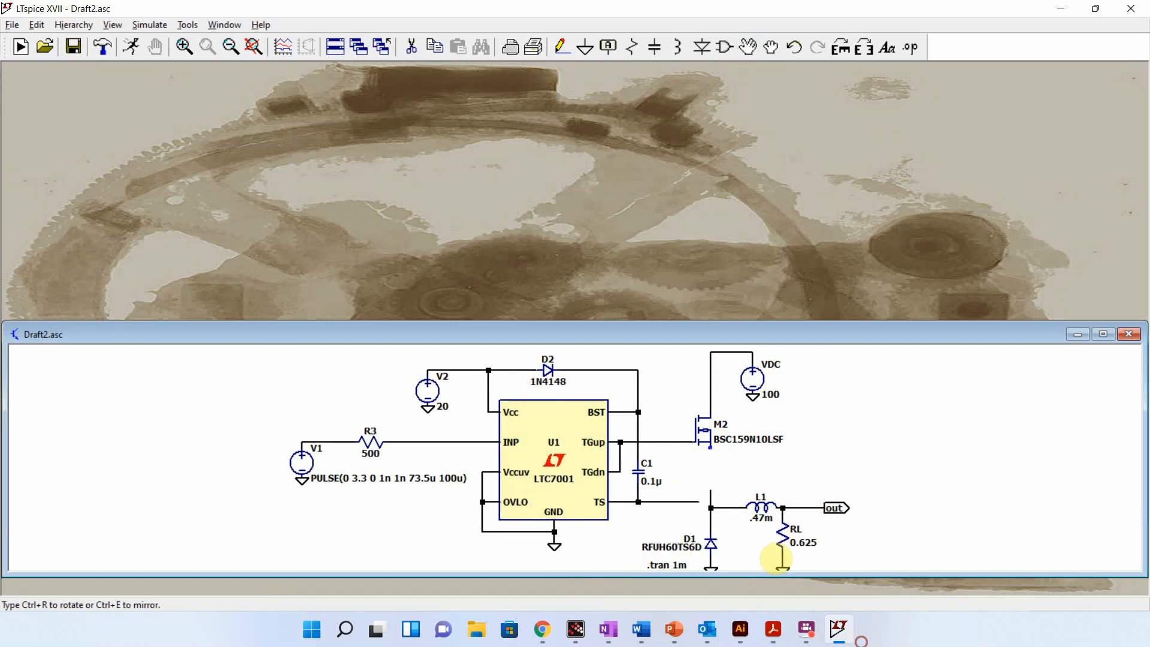
click(773, 548)
key(Escape)
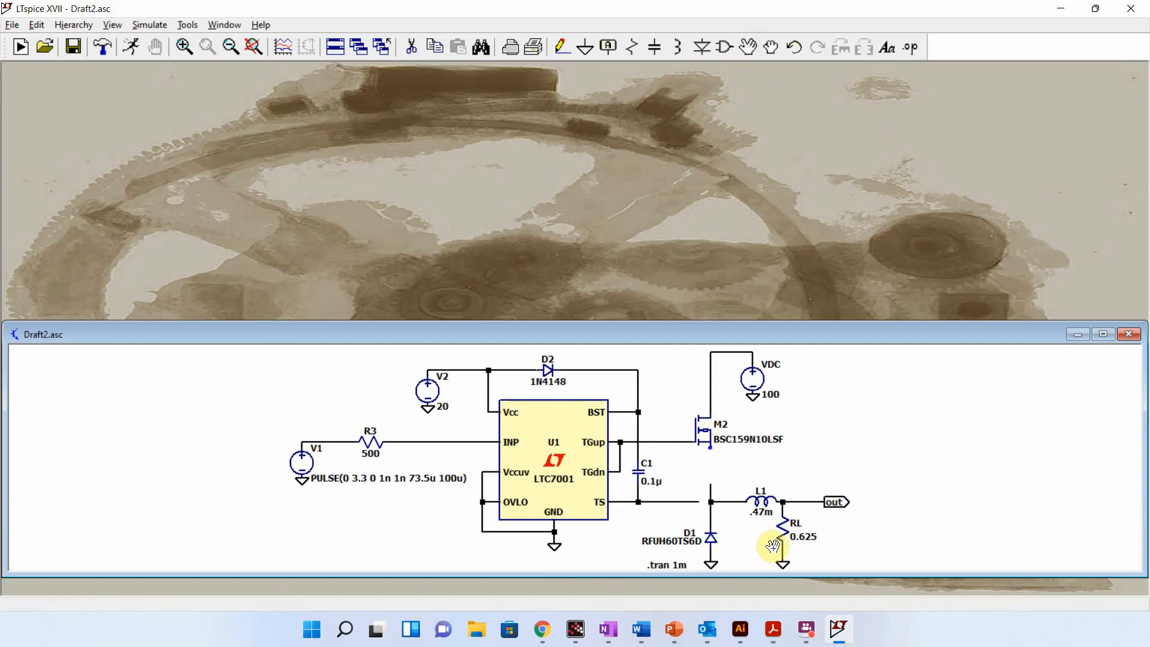
key(F3)
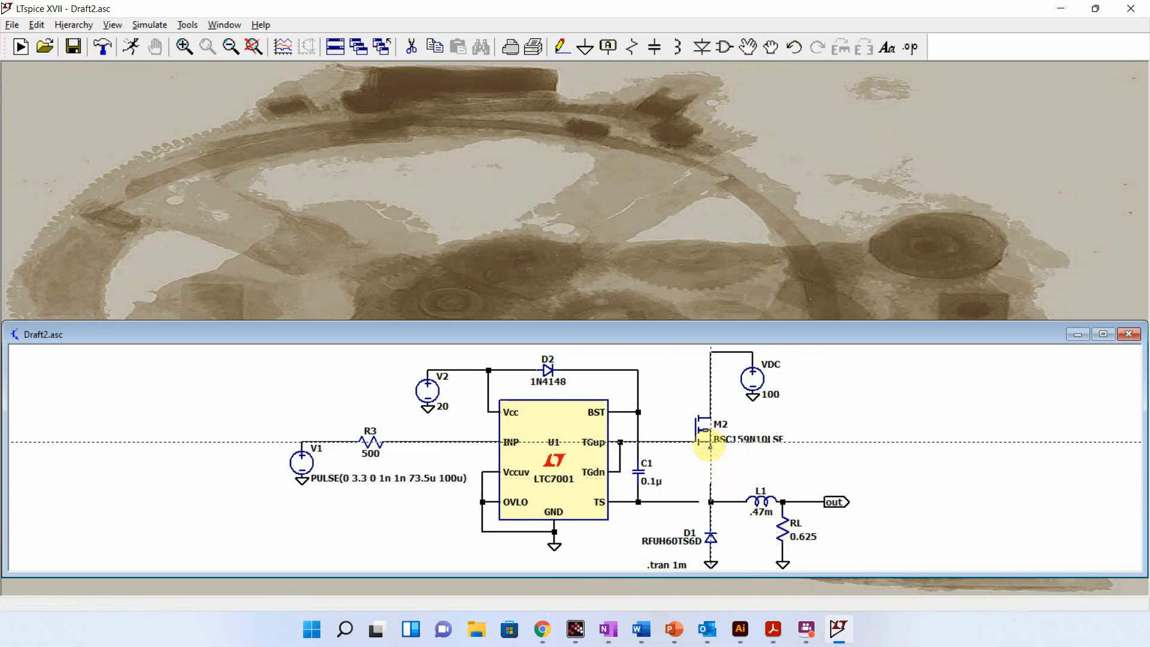
click(710, 448)
click(711, 502)
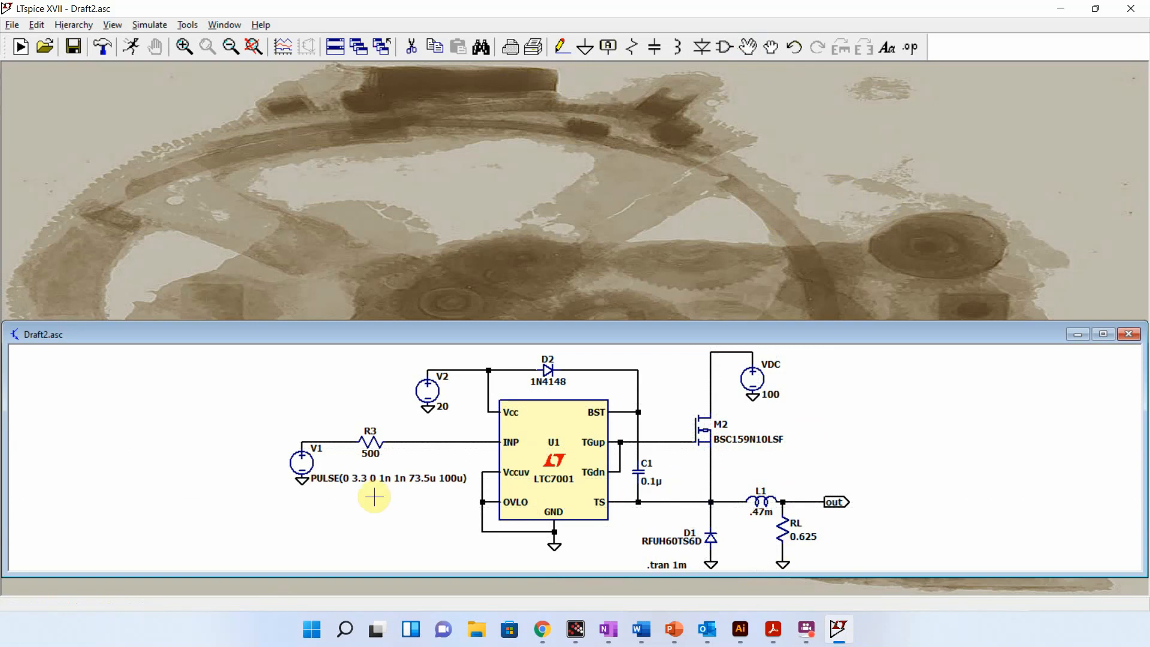
Step: Set the V2 supply to 15 V and run the simulation again
right_click(430, 395)
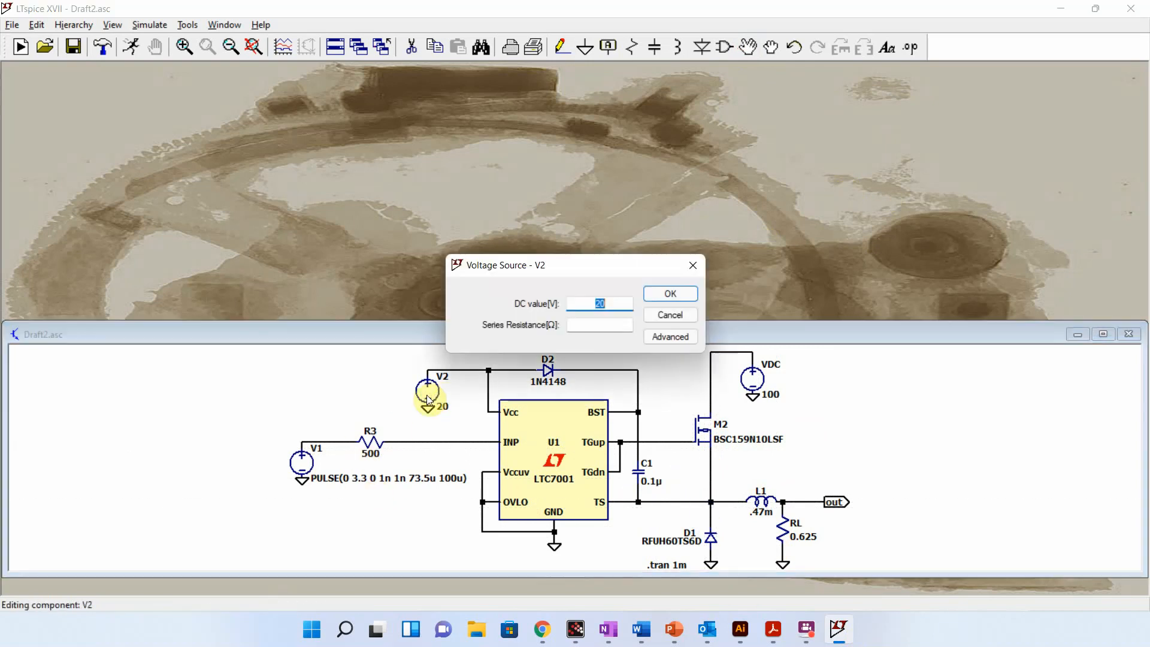
key(Return)
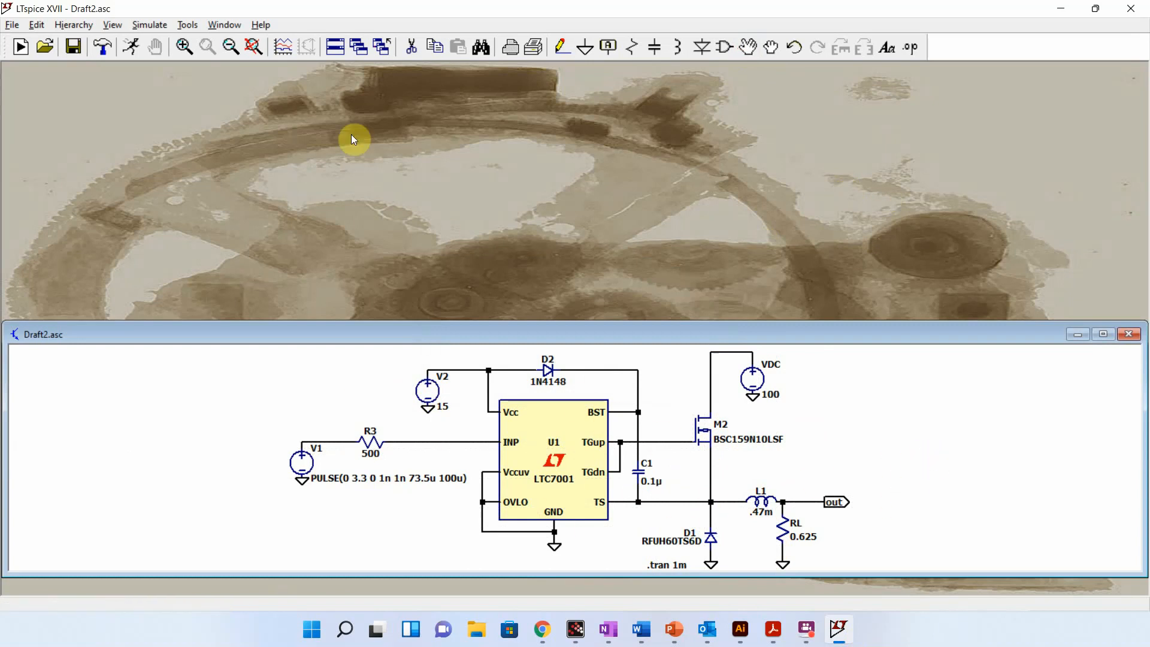
click(254, 46)
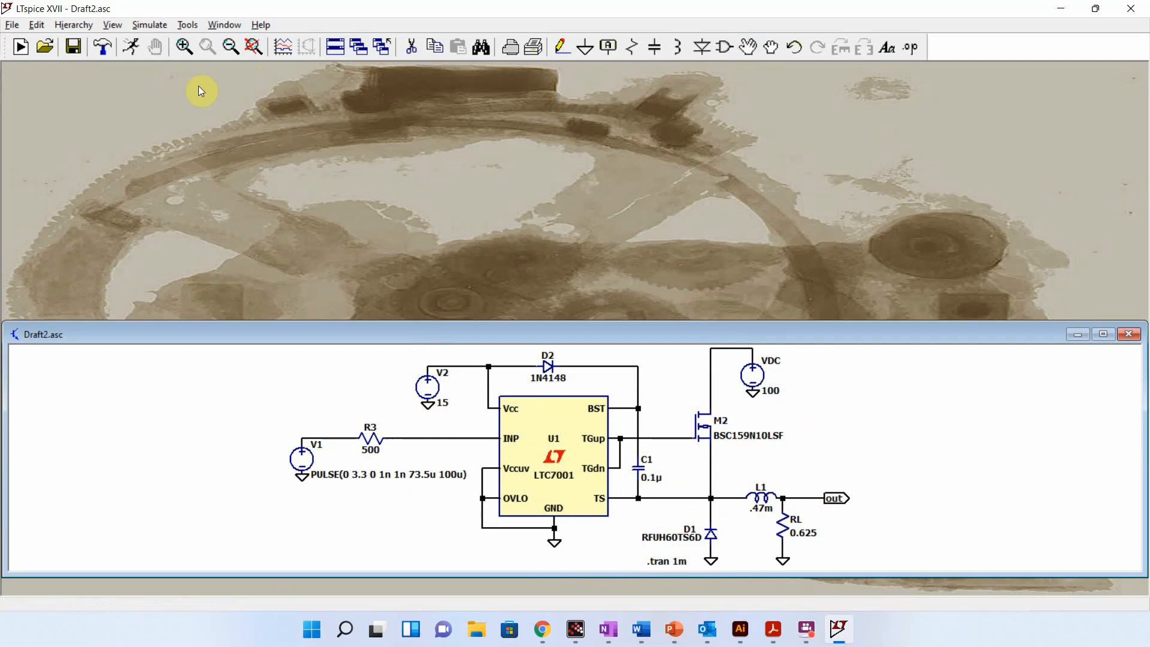
click(131, 46)
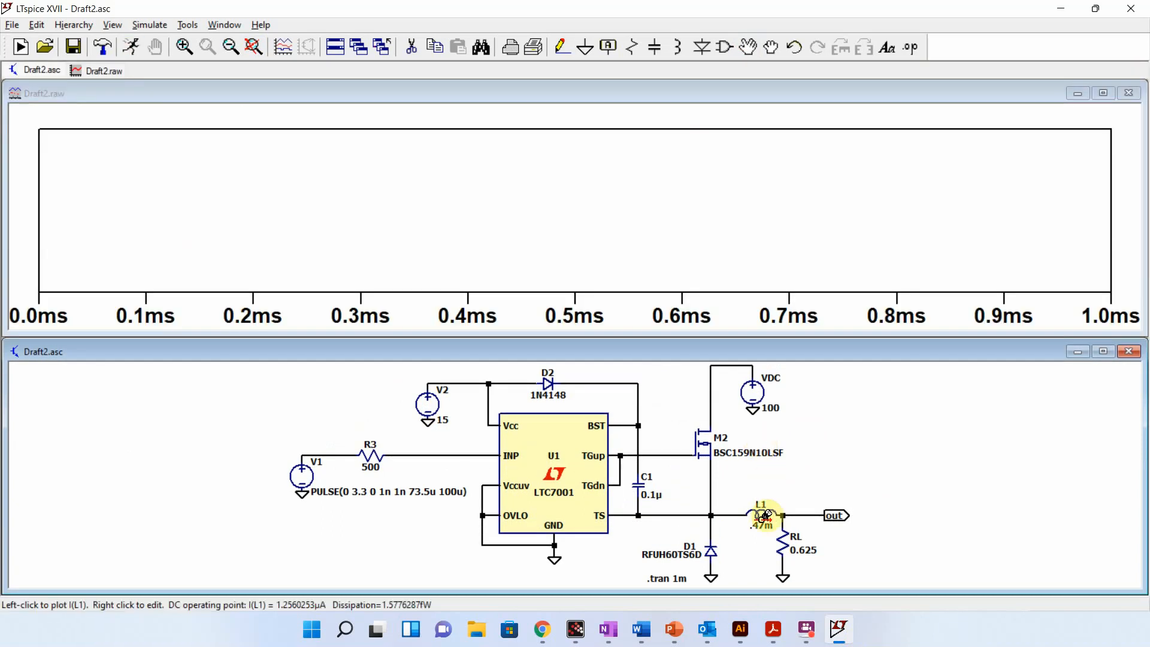
Step: Plot V1's pulse voltage and M2's gate voltage, then show only the out node voltage
click(310, 455)
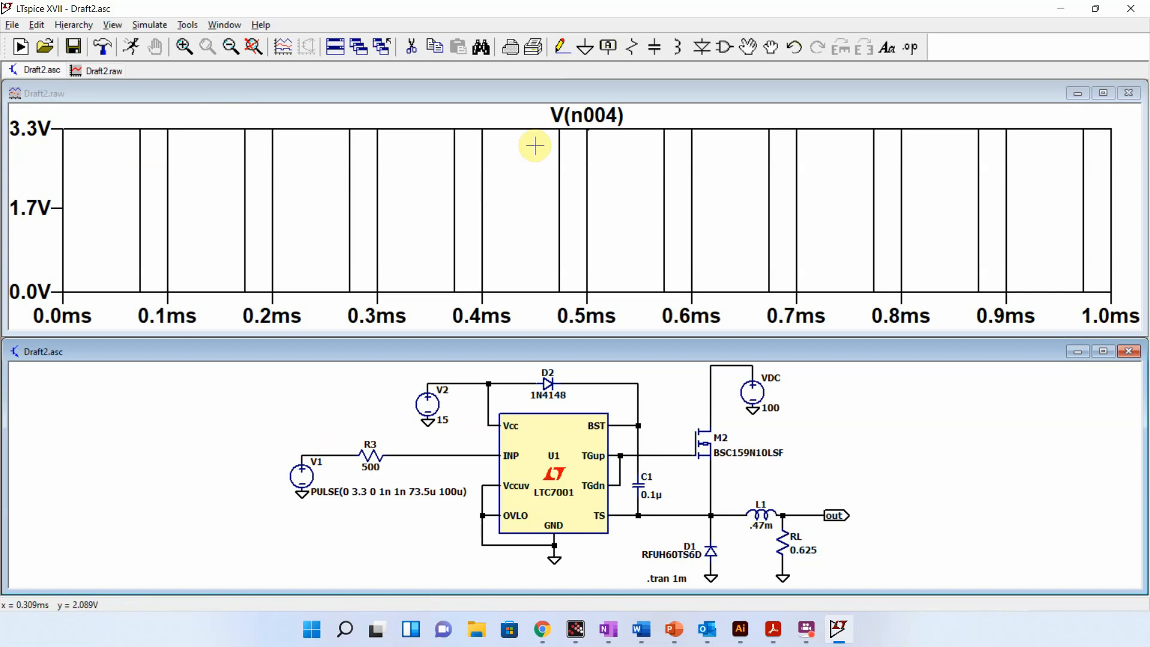
click(412, 126)
click(229, 50)
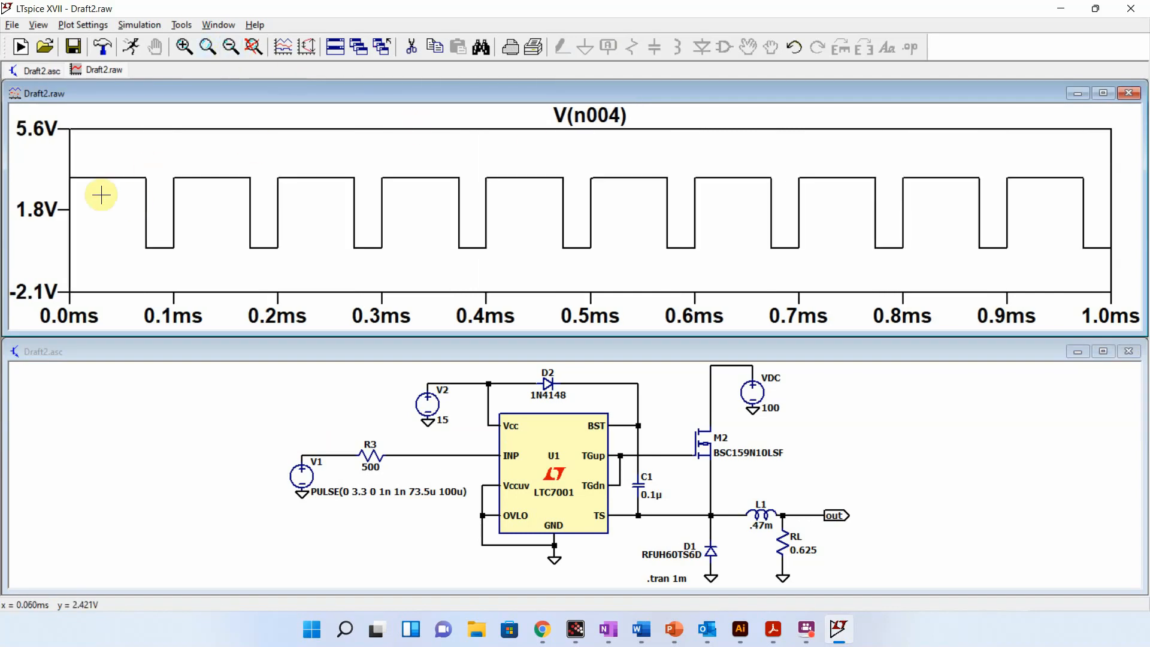
click(662, 455)
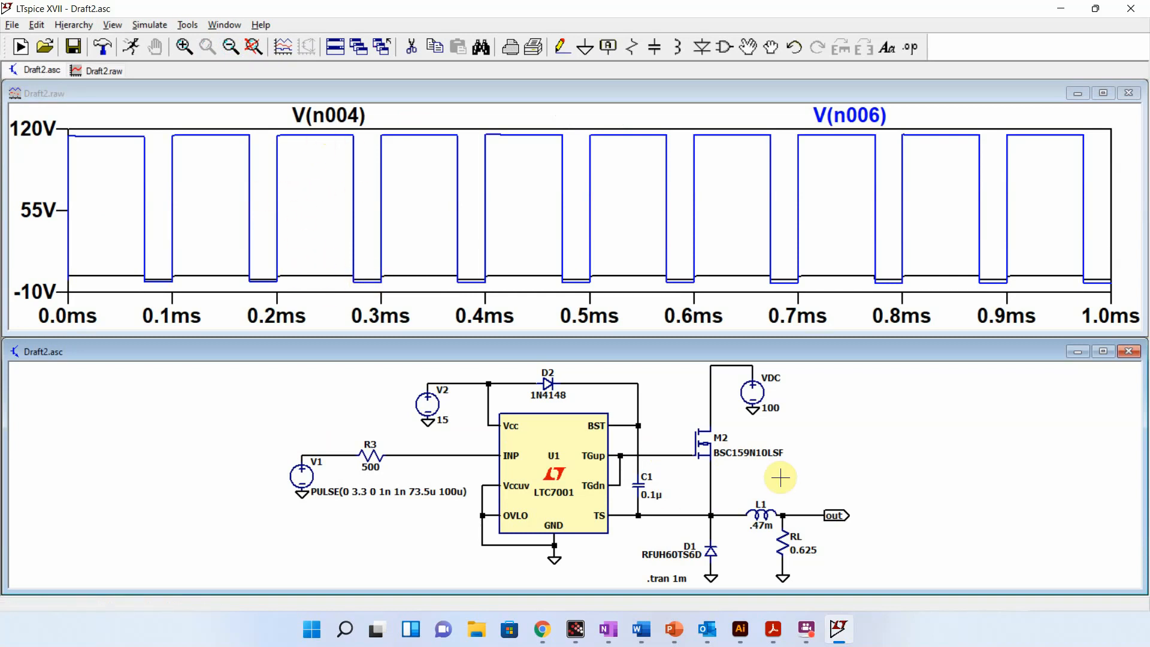
click(799, 512)
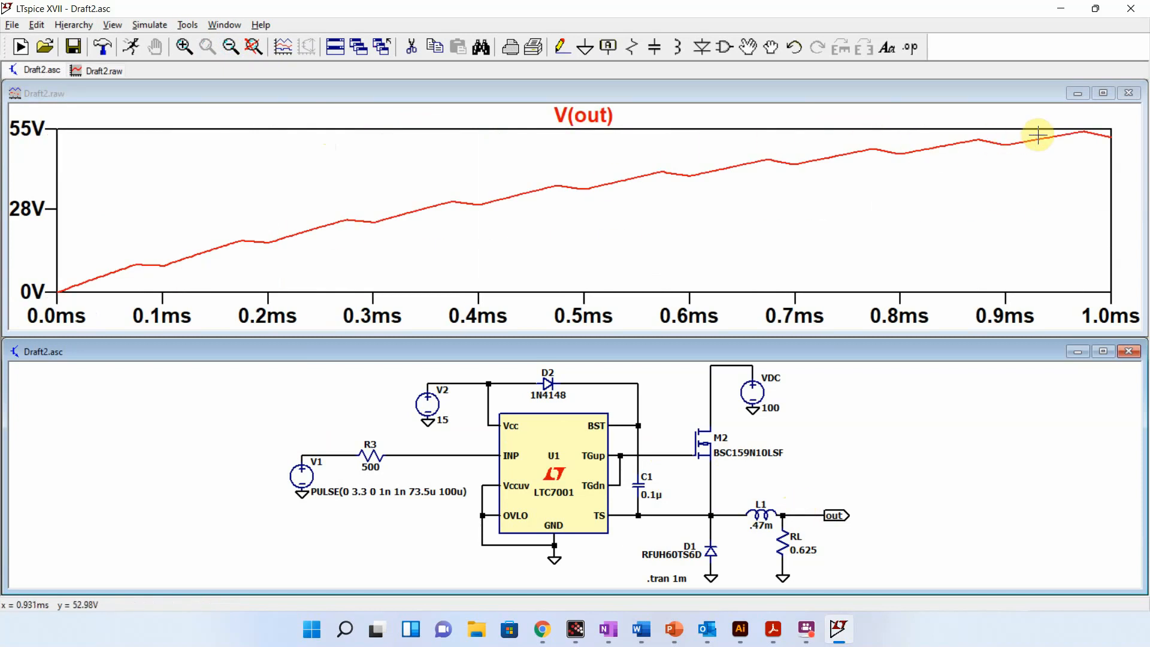
Step: Set the on-time of pulse source V1 to 25u
right_click(305, 473)
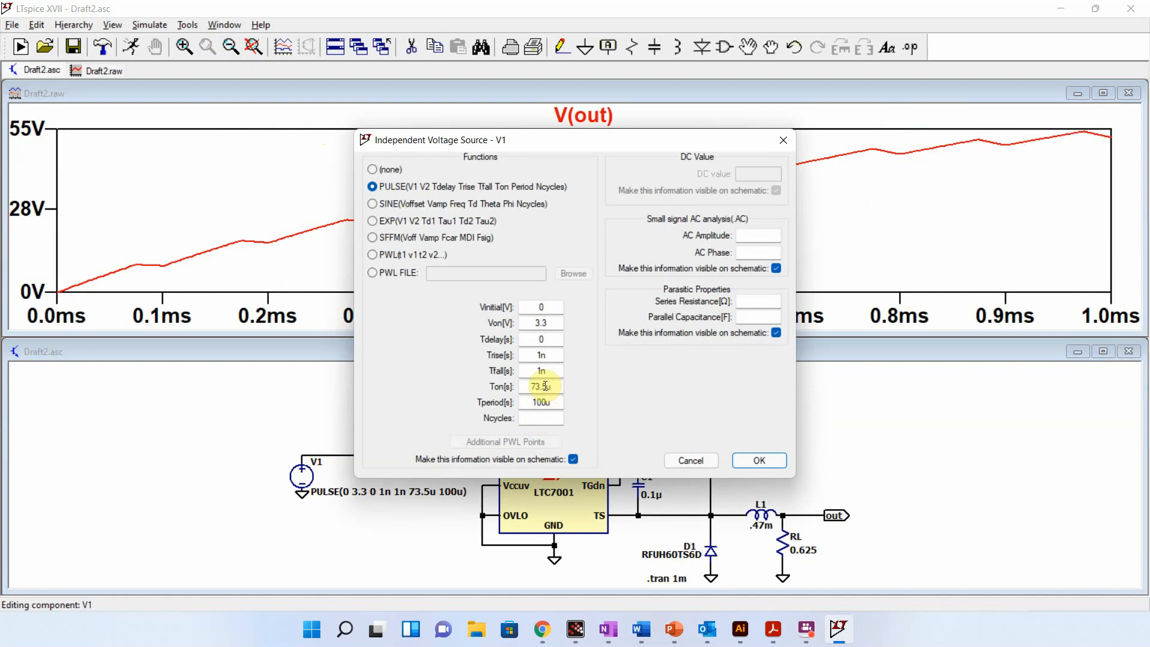
text(25µ)
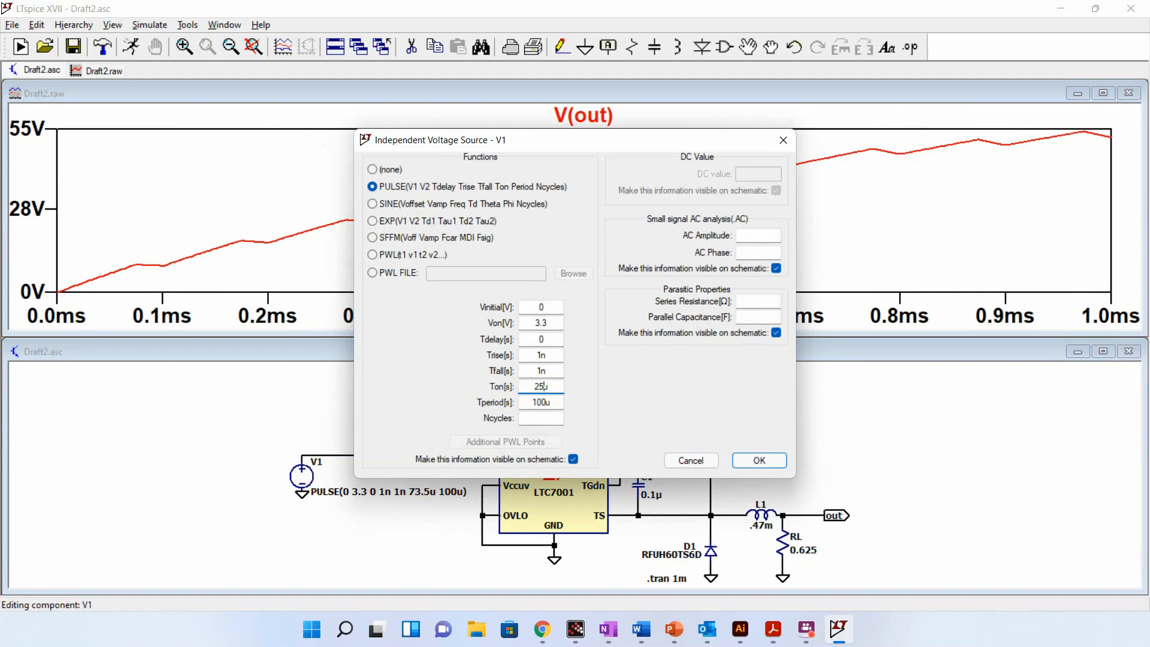
key(Return)
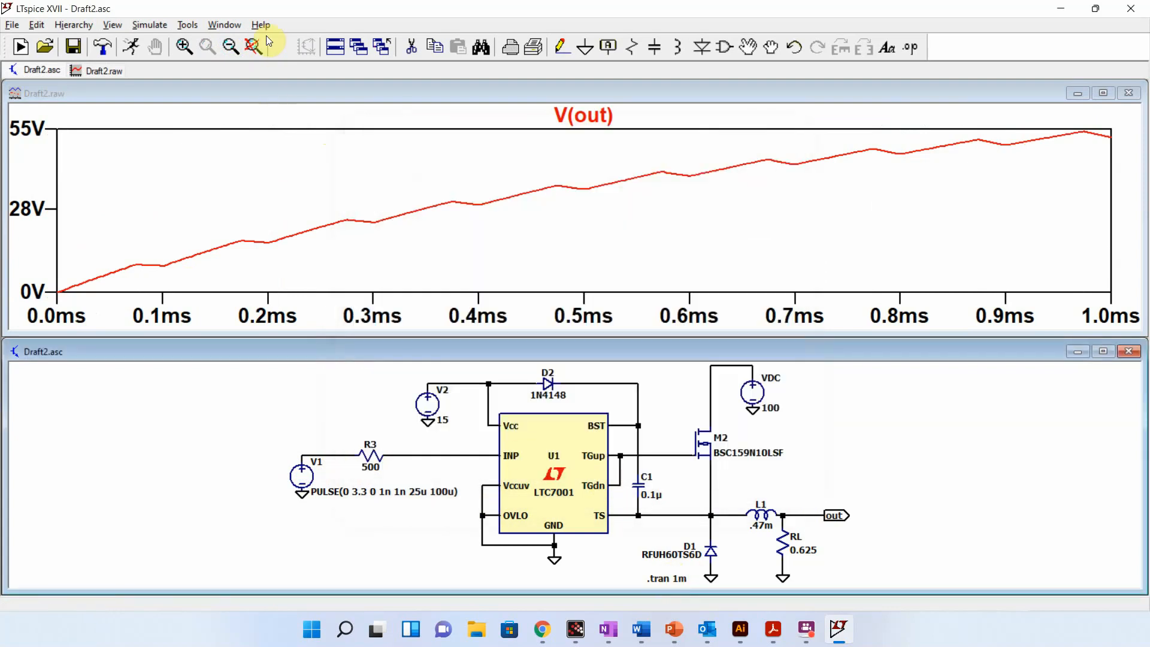
Step: Set the transient analysis to stop at 10m and start saving data at 9.5m
click(156, 27)
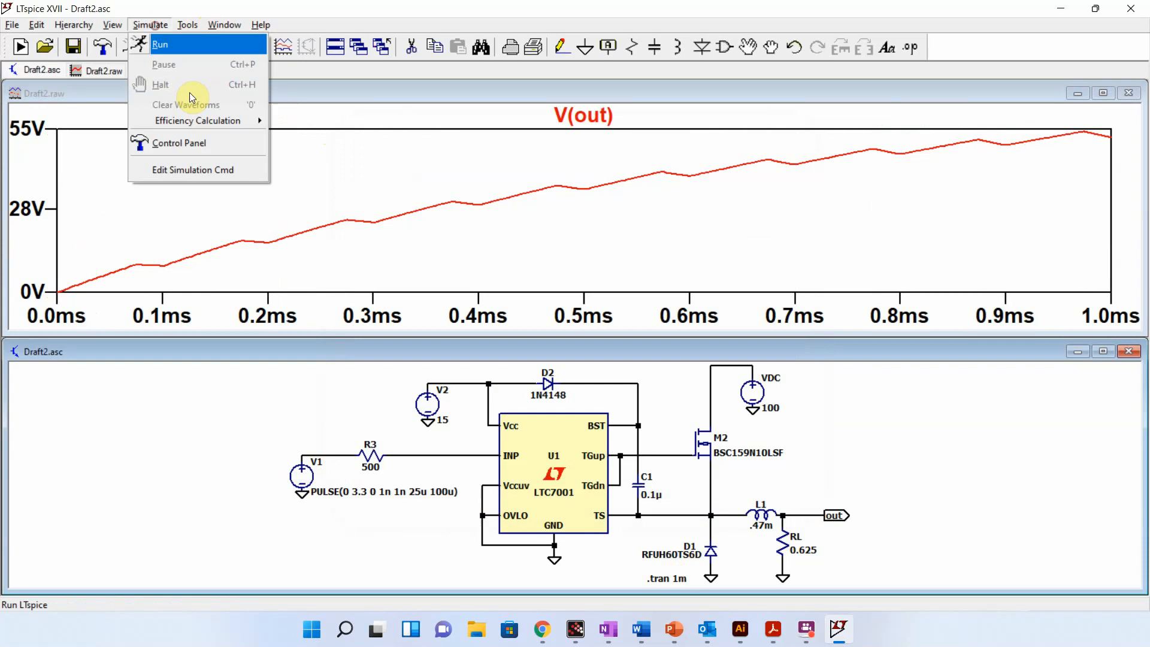
click(183, 168)
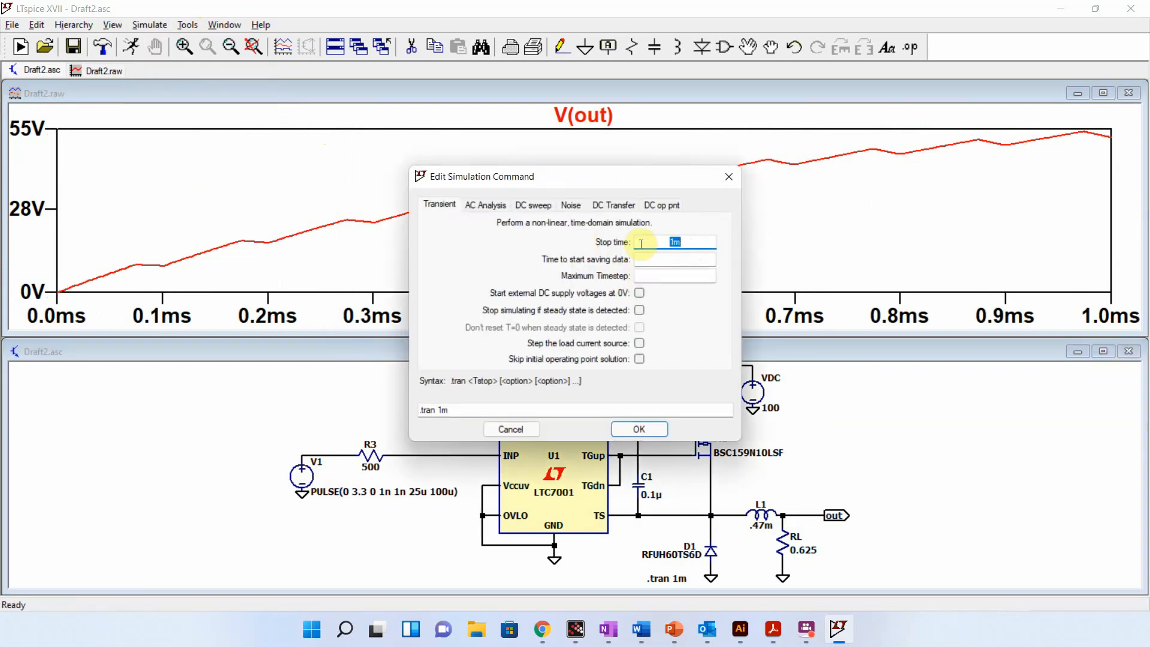
click(675, 259)
text(9.5)
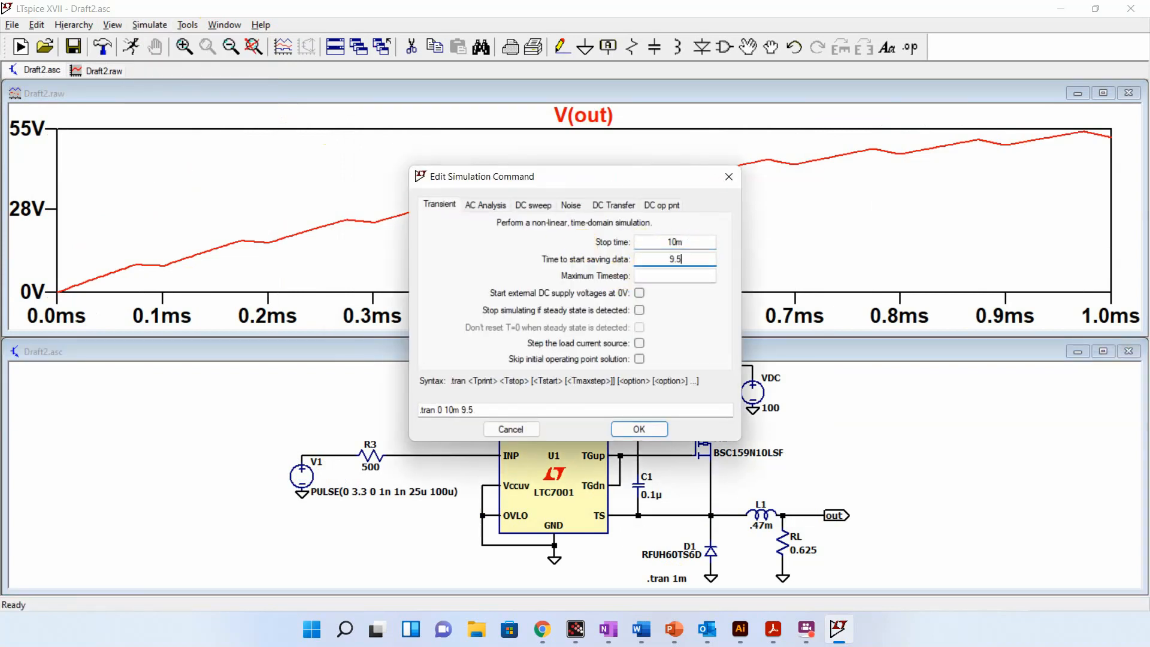
text(m)
key(Return)
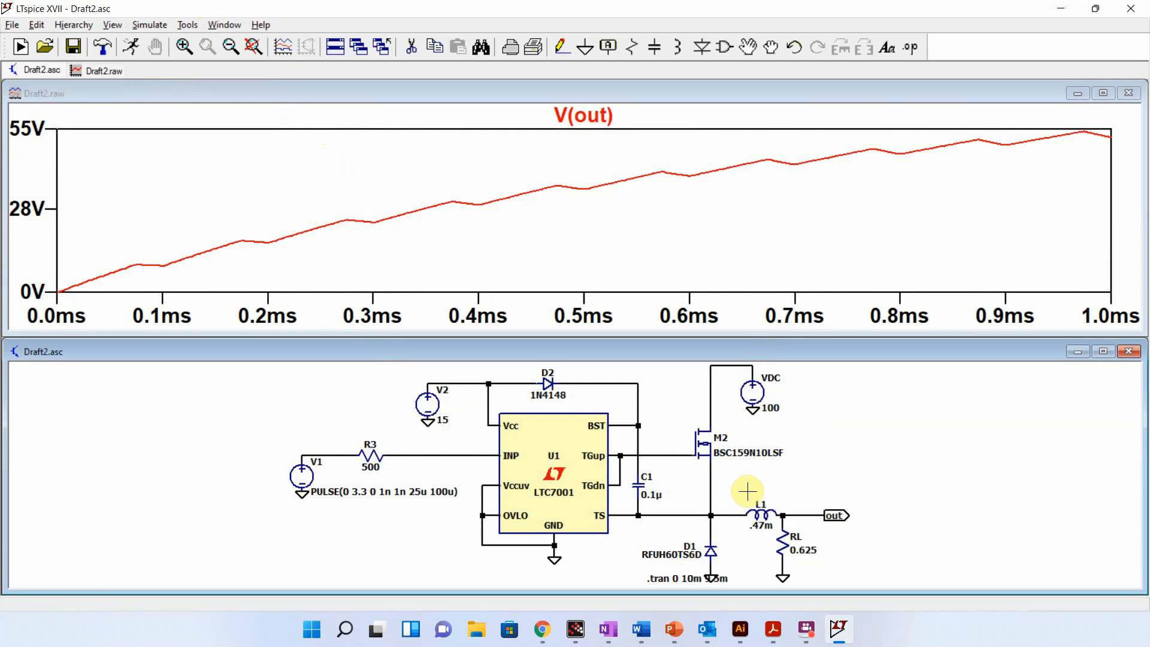
Step: Move the .tran directive clear of diode D1's ground symbol and run the simulation
click(755, 49)
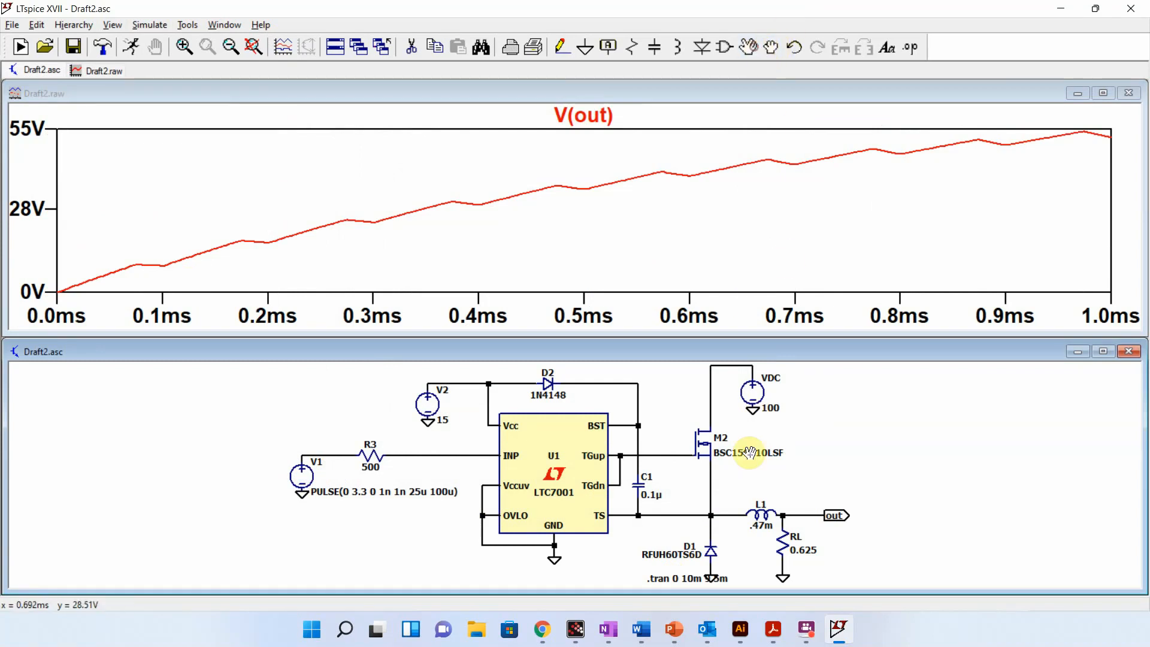
click(665, 577)
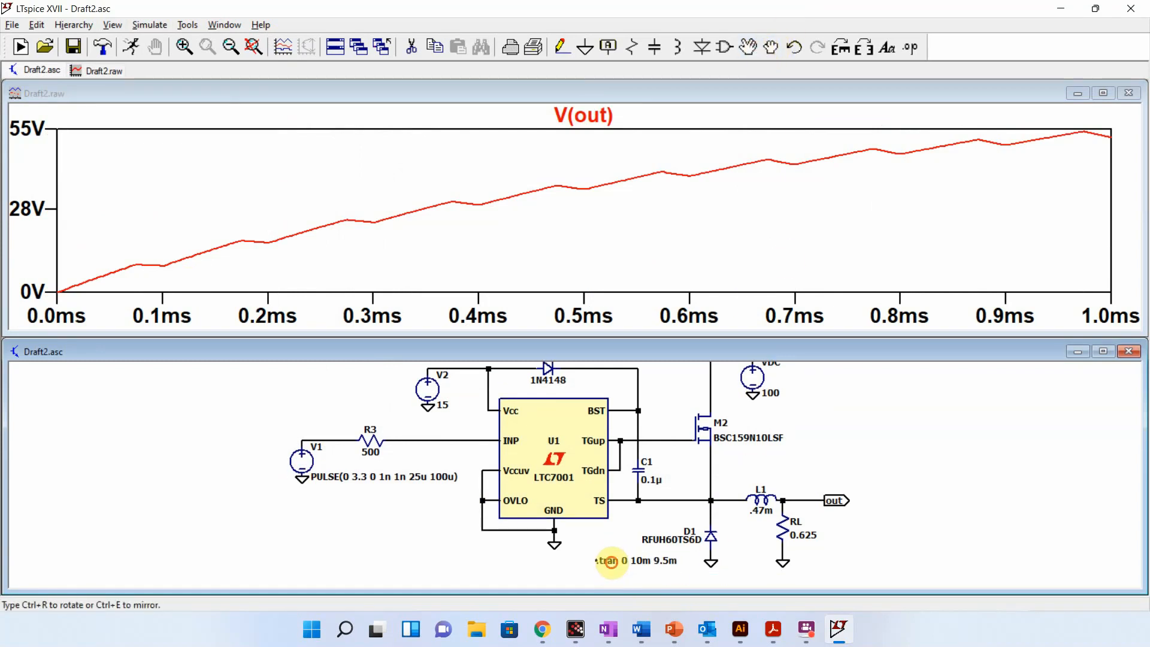
click(616, 560)
click(132, 46)
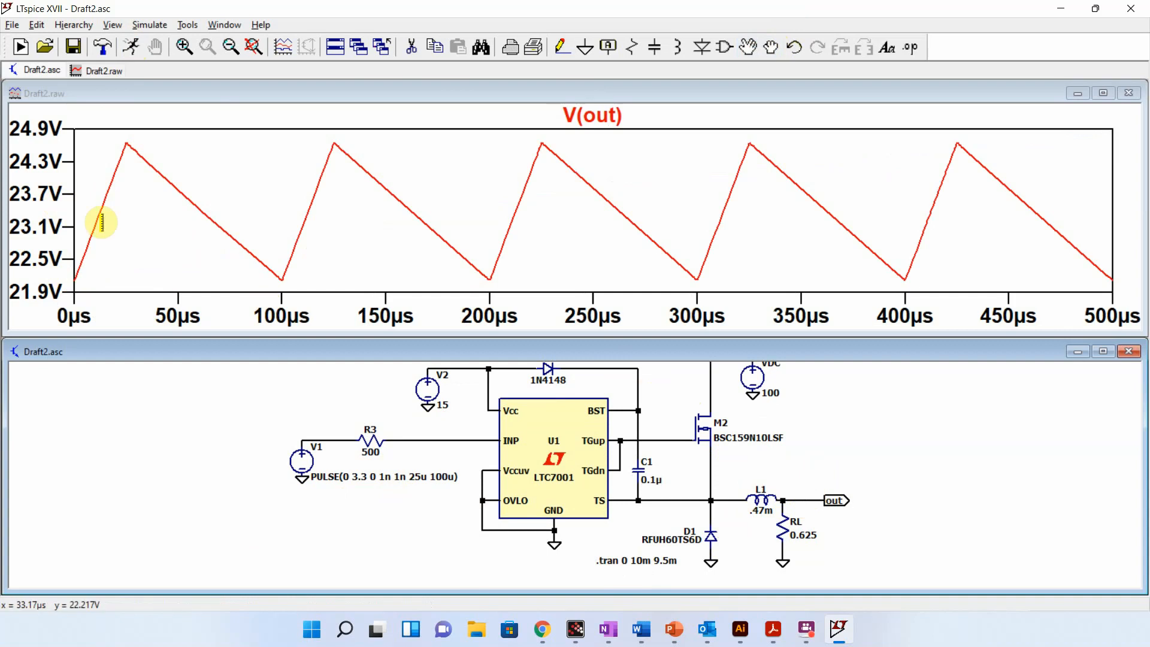
Step: Set the on-time of pulse source V1 to 26.5u and rerun the simulation
right_click(304, 461)
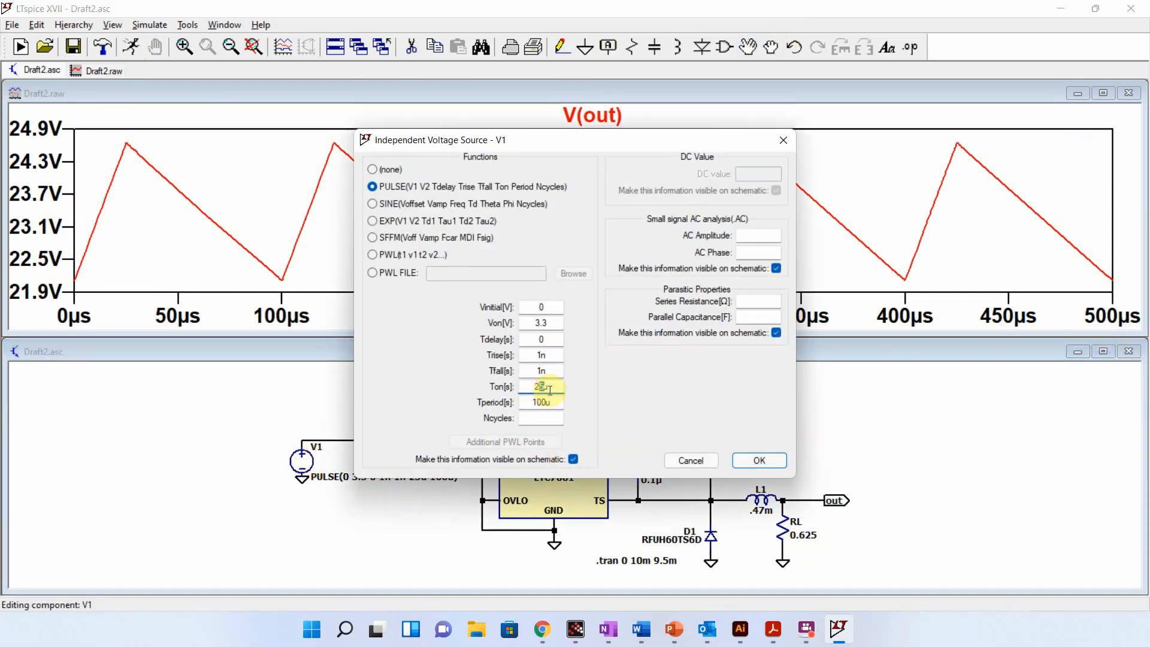
key(Return)
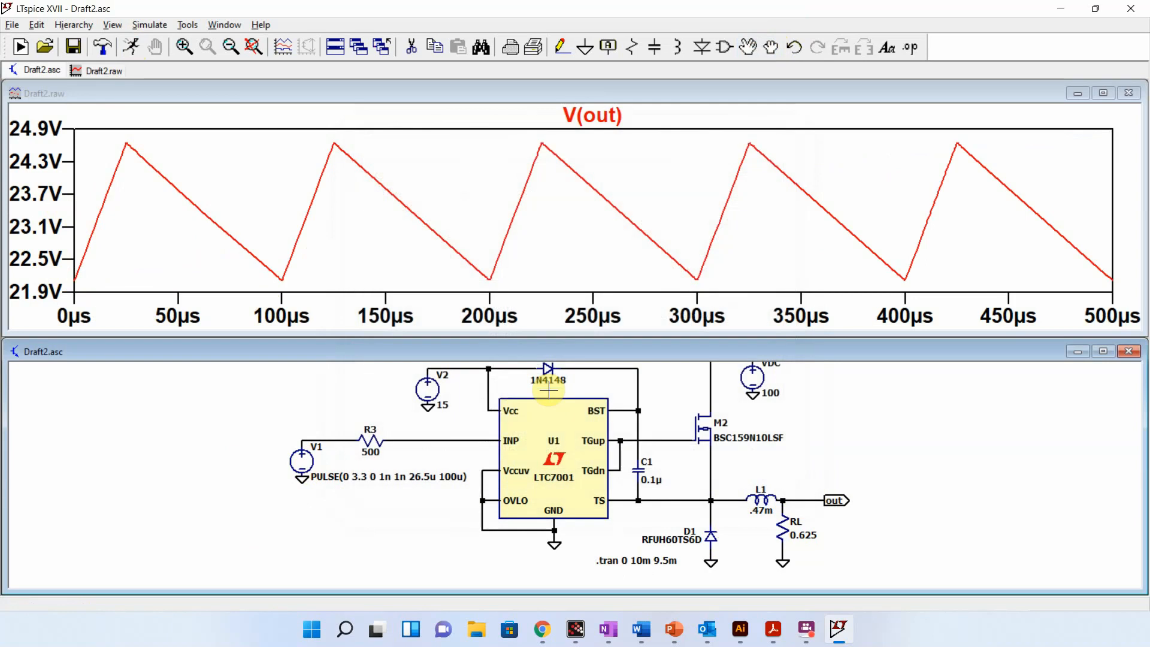
click(132, 48)
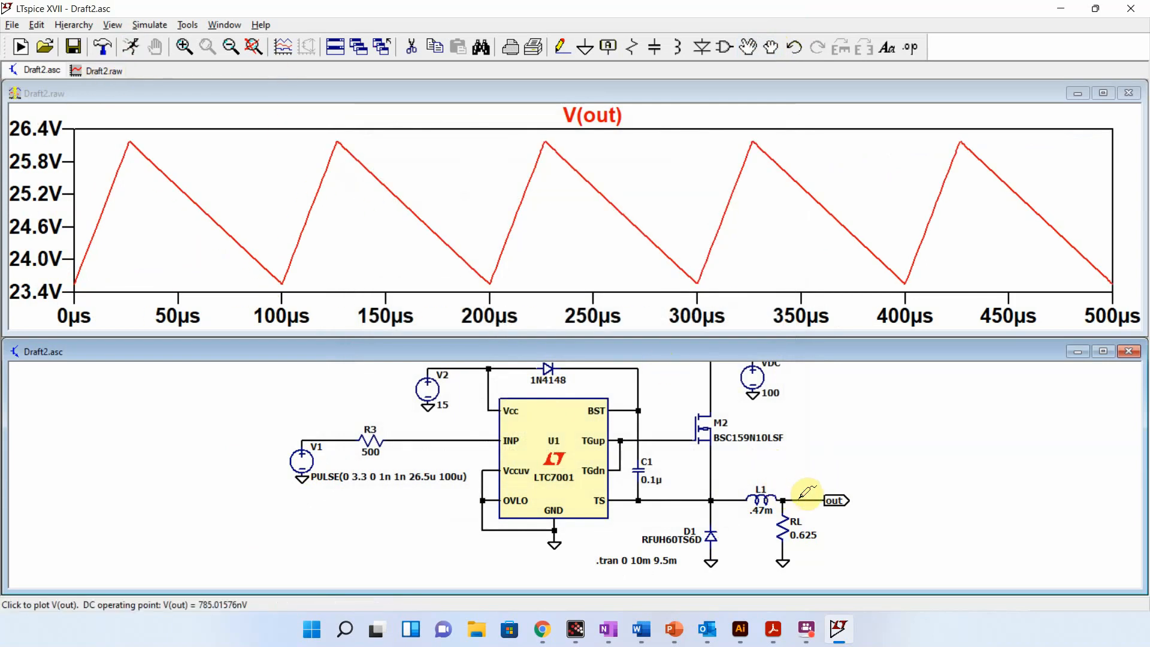
Step: Measure the average of the out voltage, then its peak-to-valley ripple with two cursors on neighbouring extremes
ctrl+click(604, 117)
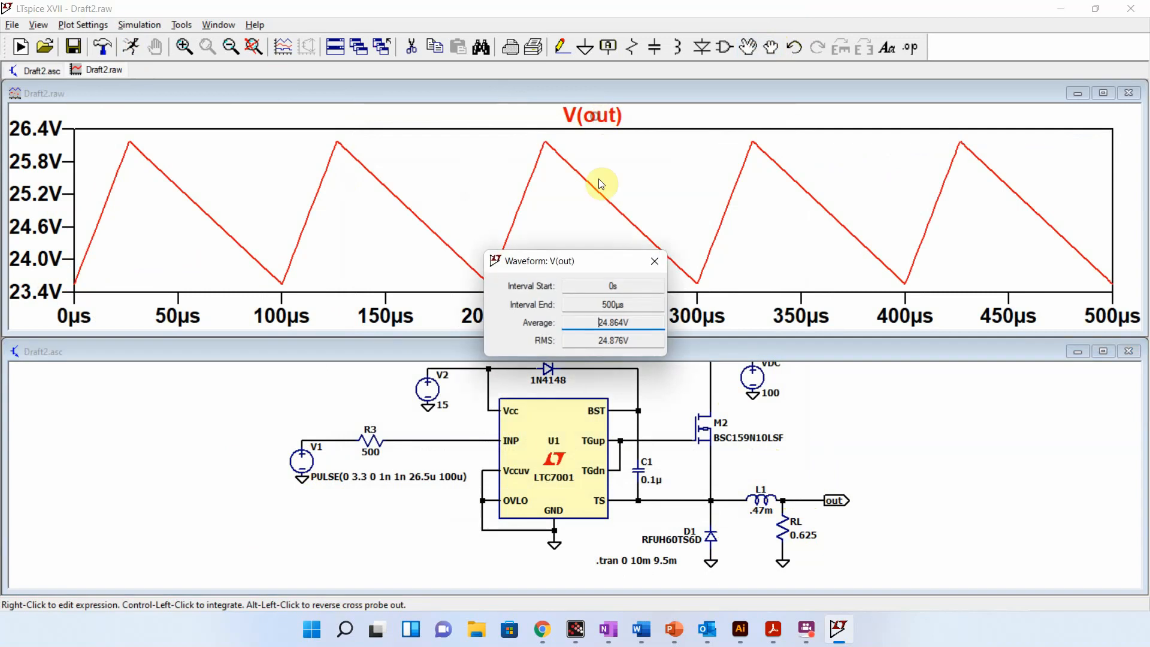
click(655, 261)
click(592, 115)
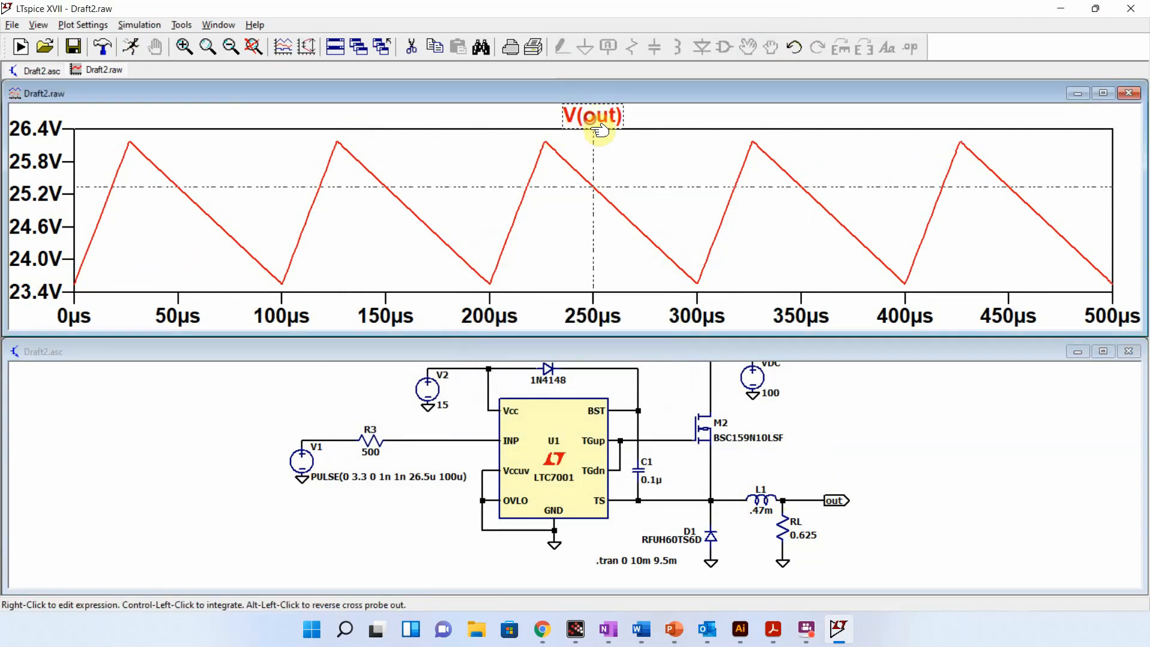
drag(593, 160, 548, 163)
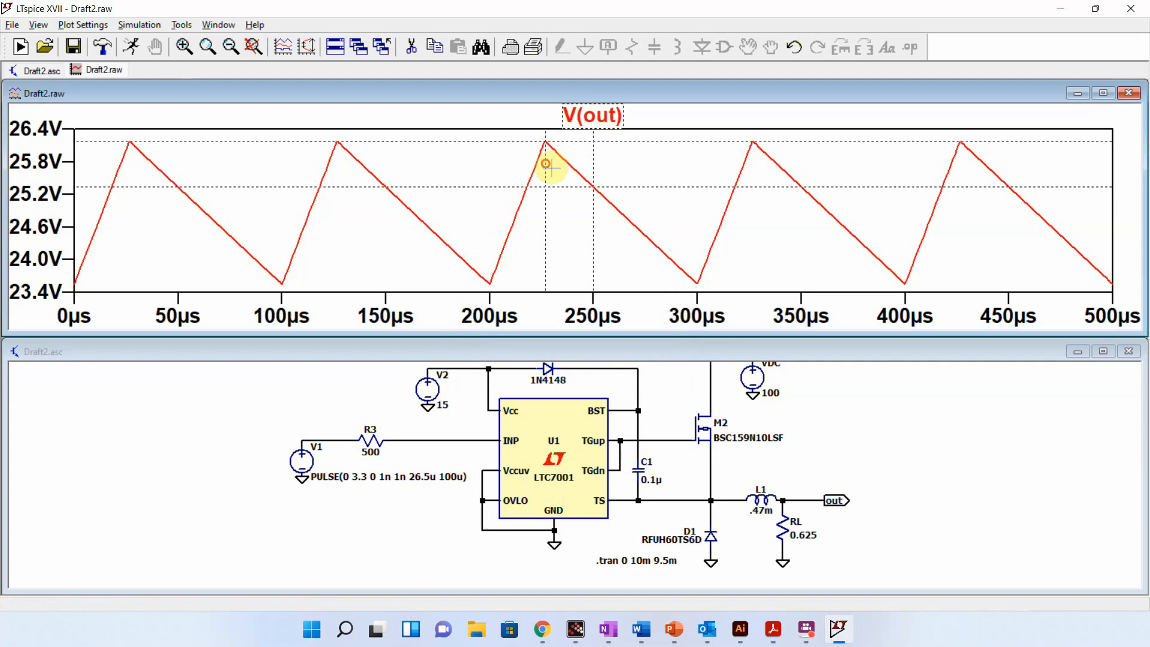
drag(591, 224, 696, 264)
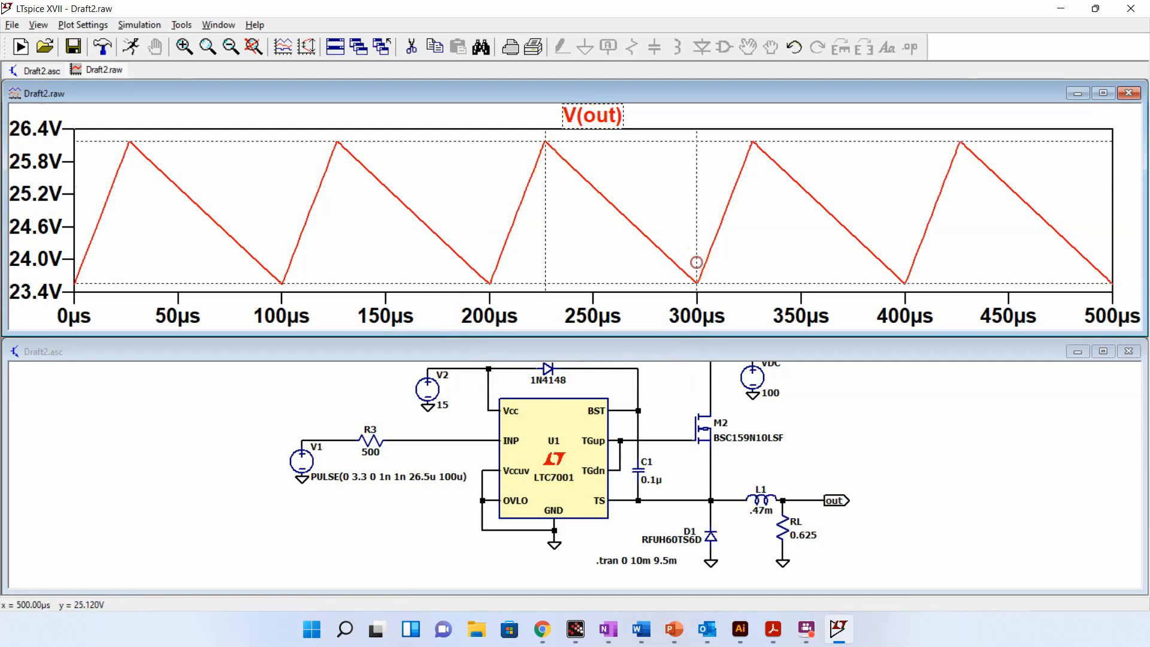
drag(1149, 239, 996, 332)
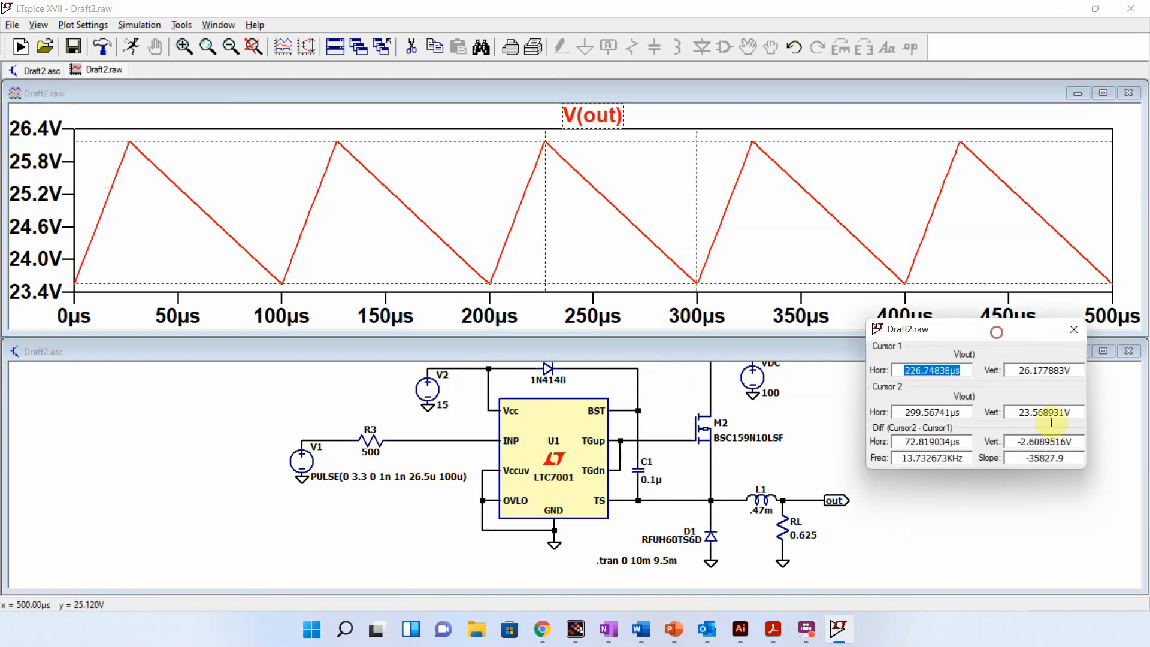
click(1071, 331)
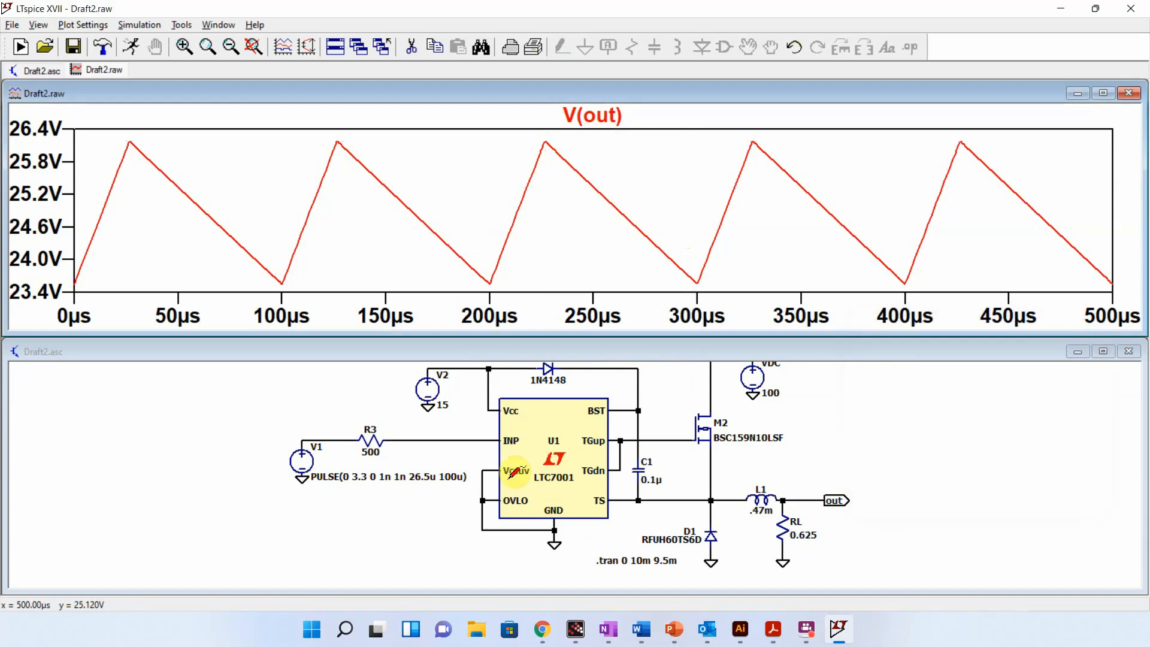
Step: Plot V1's pulse with M2's gate-to-source voltage over one on-time, then show only M2's gate voltage to ground
click(307, 436)
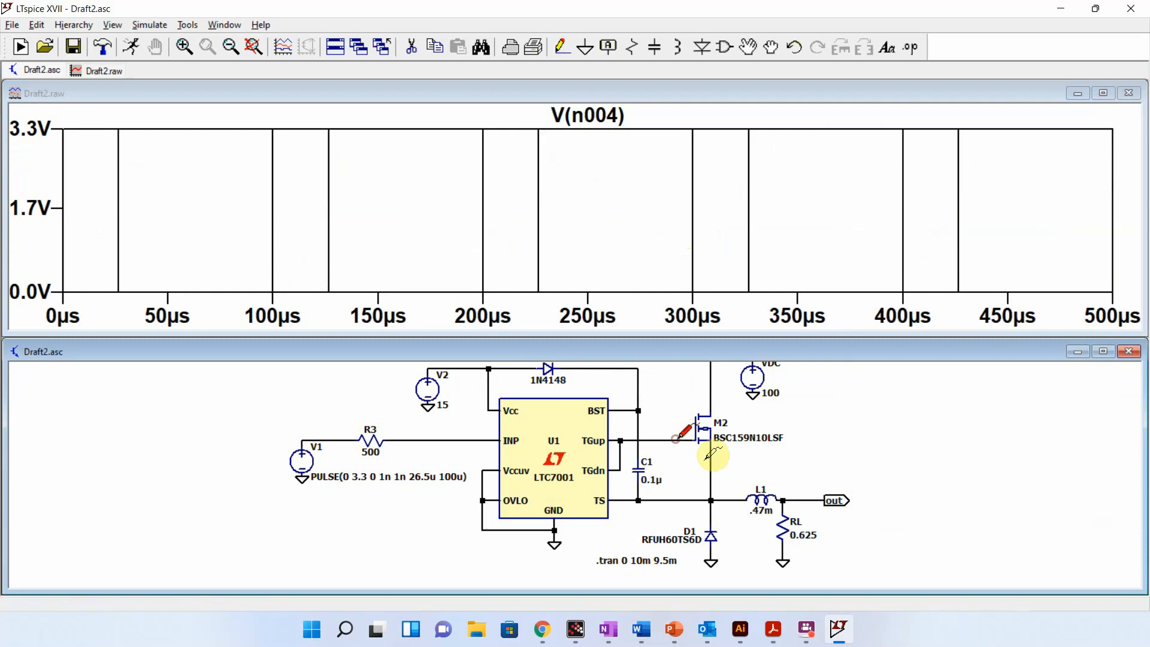
drag(720, 455, 721, 456)
drag(466, 175, 557, 286)
drag(220, 144, 842, 297)
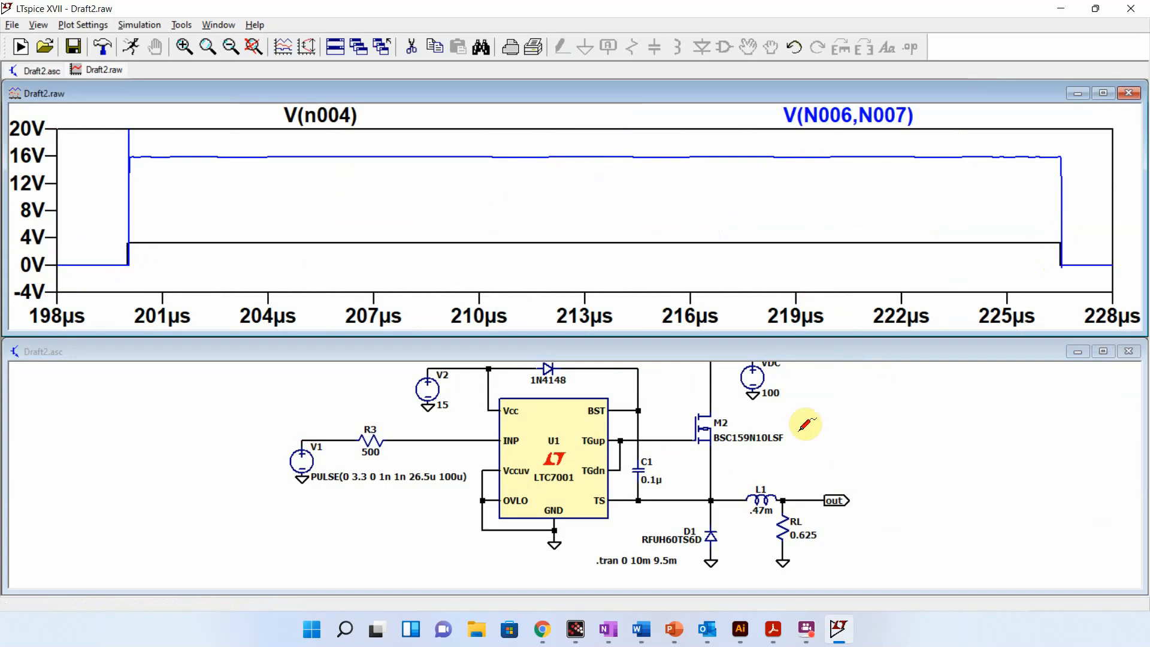
click(975, 432)
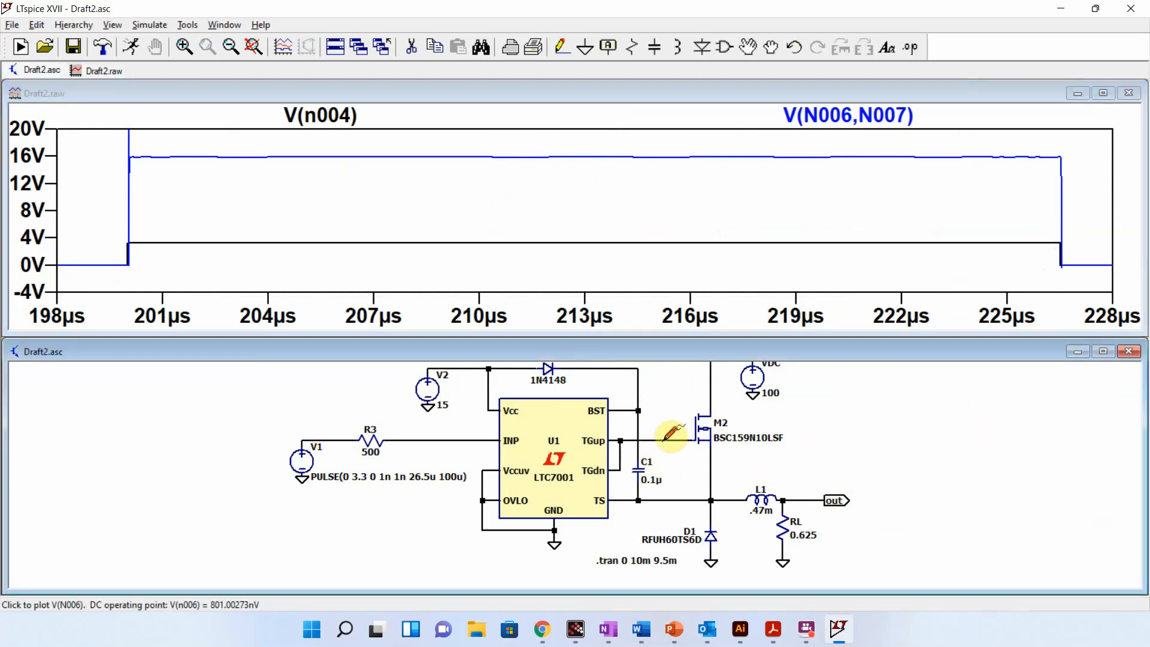
click(680, 440)
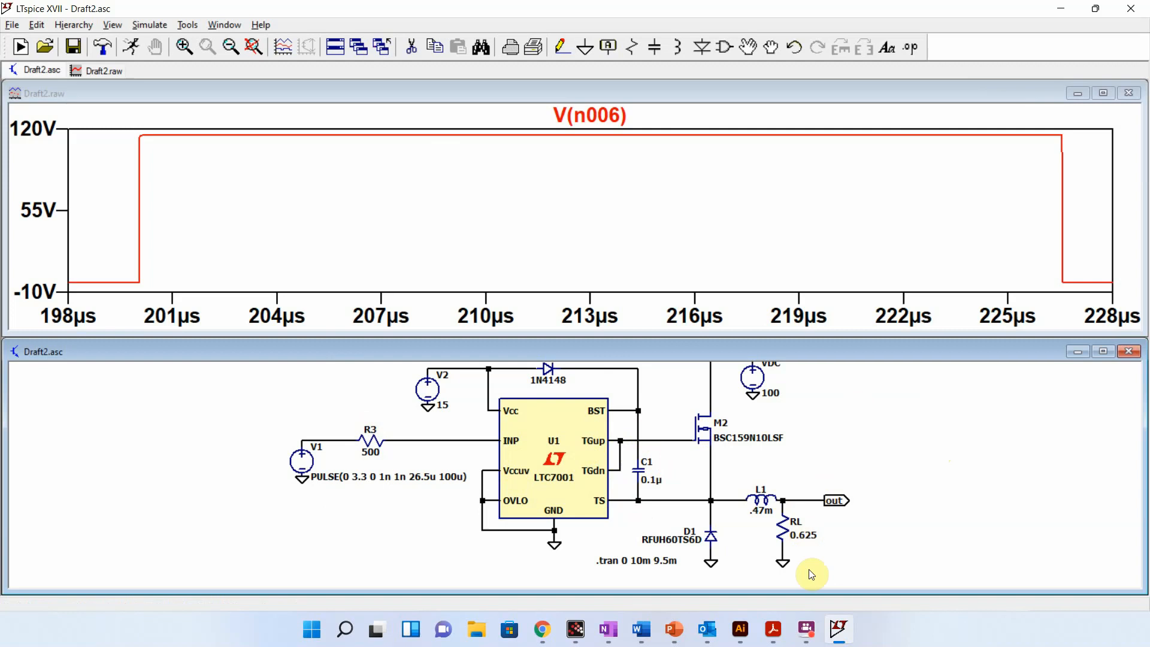
Step: Plot the power in load resistor RL and measure its average over the full saved time range
alt+click(782, 528)
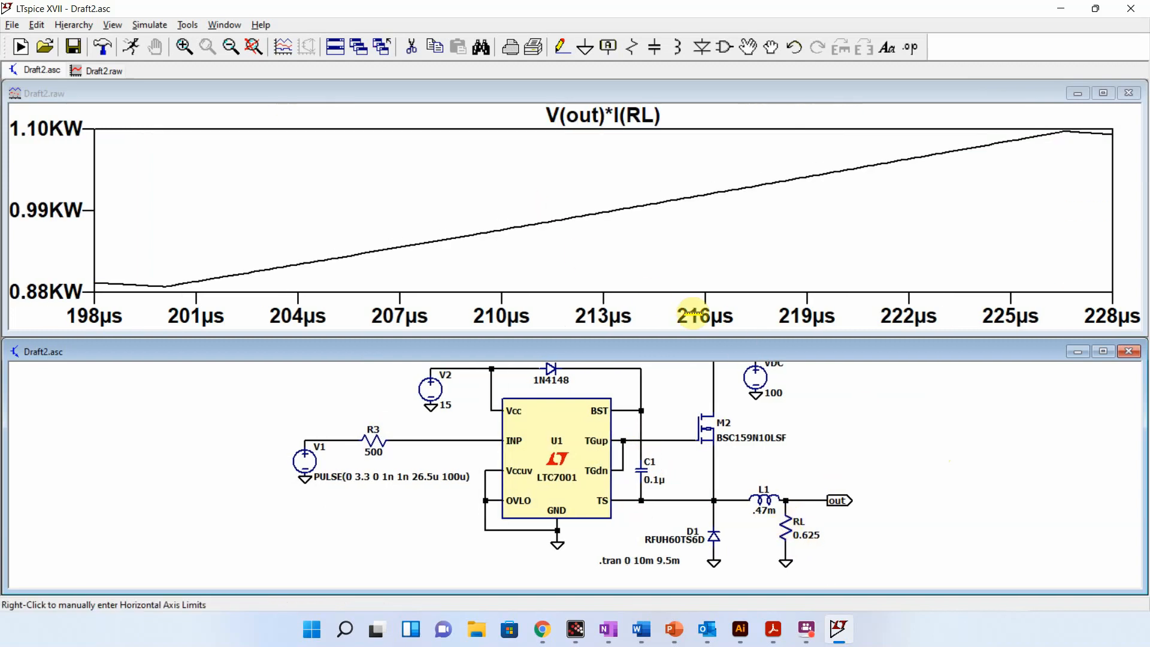
click(583, 238)
click(254, 46)
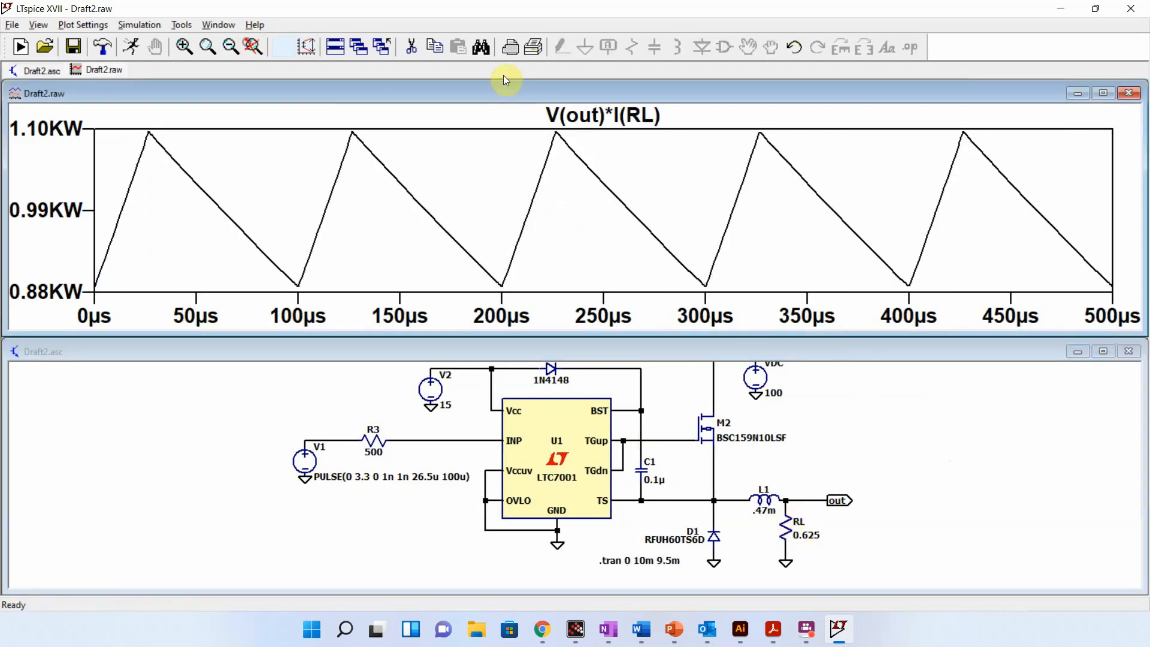
ctrl+click(640, 115)
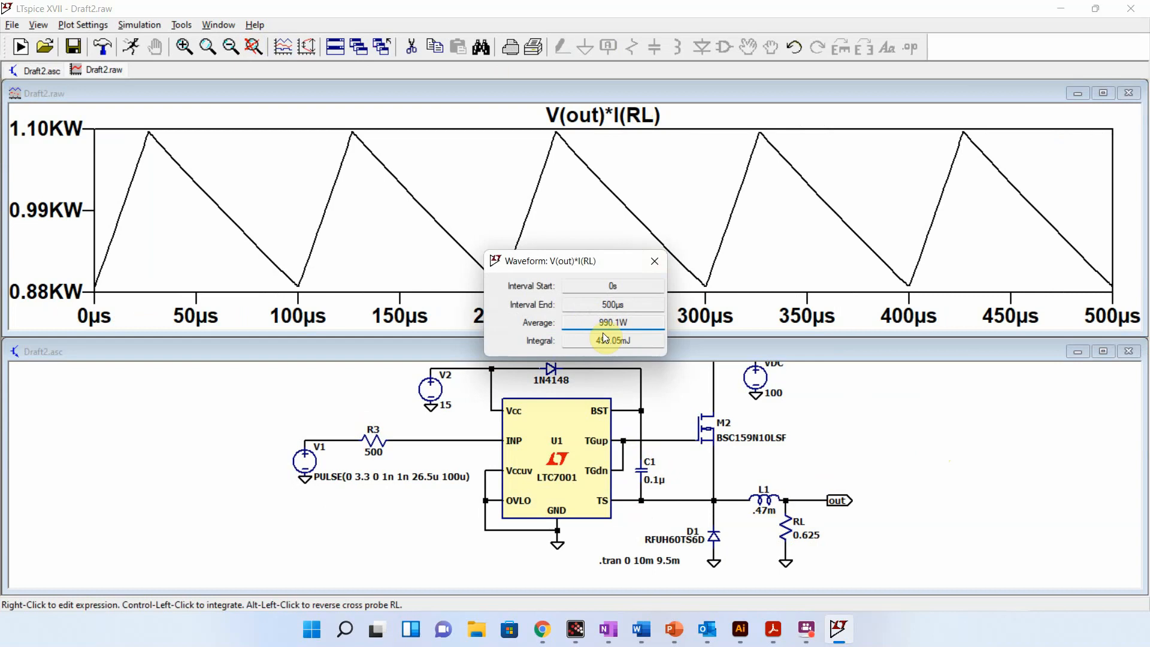
click(655, 262)
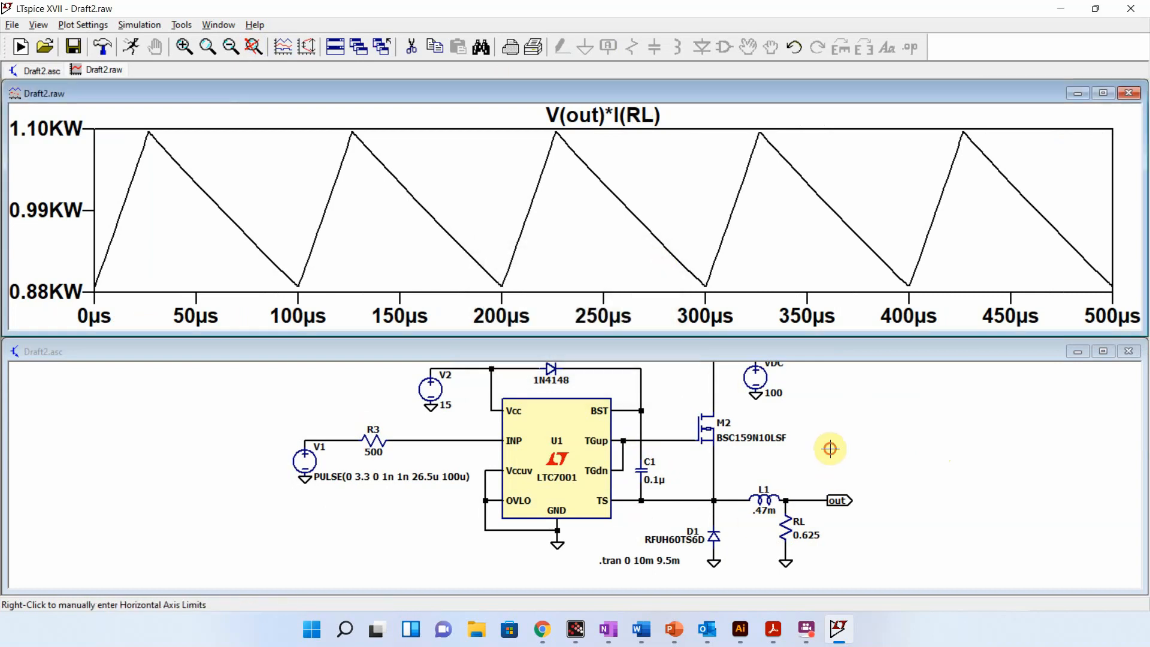
Step: Plot the power dissipation of MOSFET M2 and measure its average
click(823, 450)
click(711, 426)
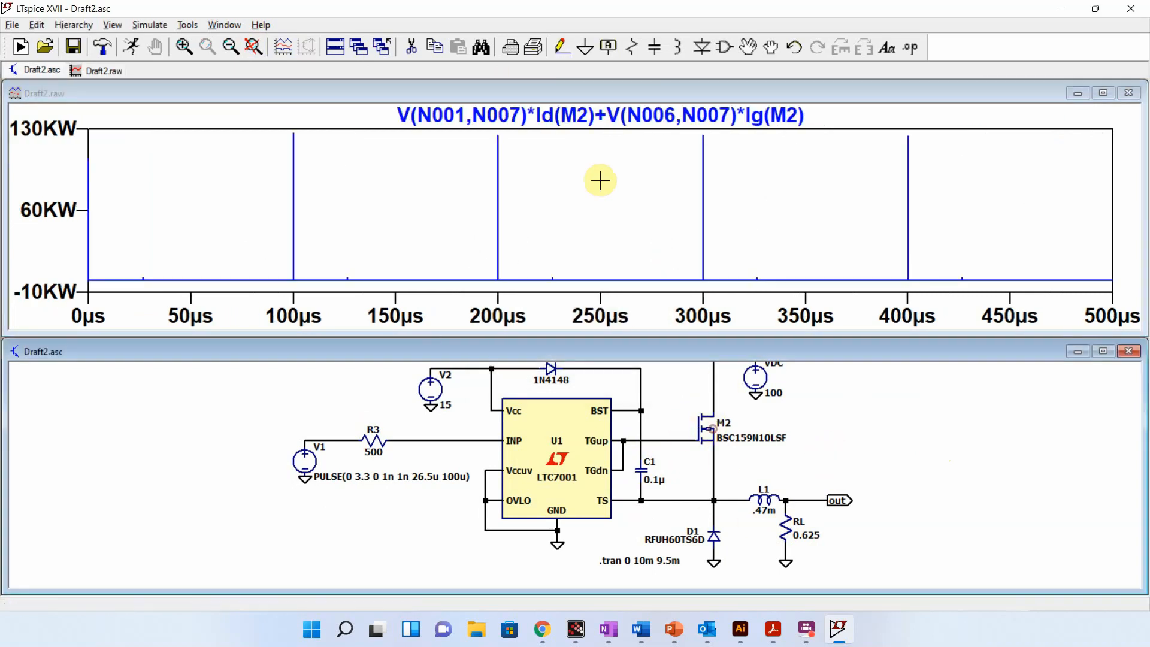
ctrl+click(636, 114)
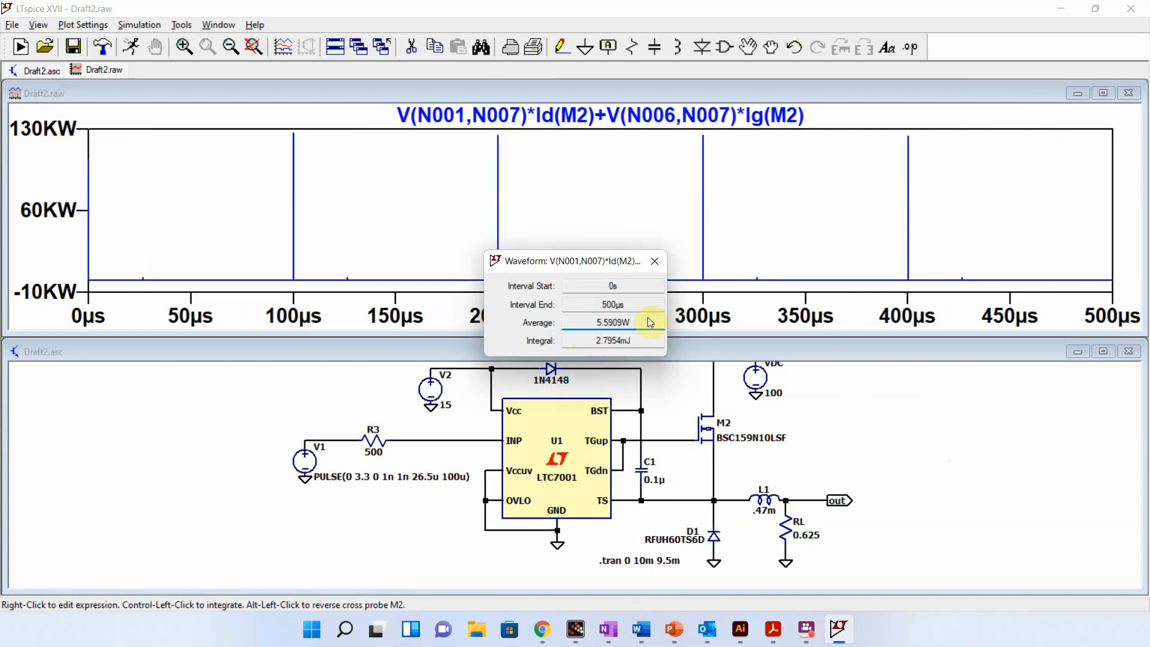
click(655, 261)
Step: Plot the power dissipation of freewheeling diode D1 and measure its average
click(752, 533)
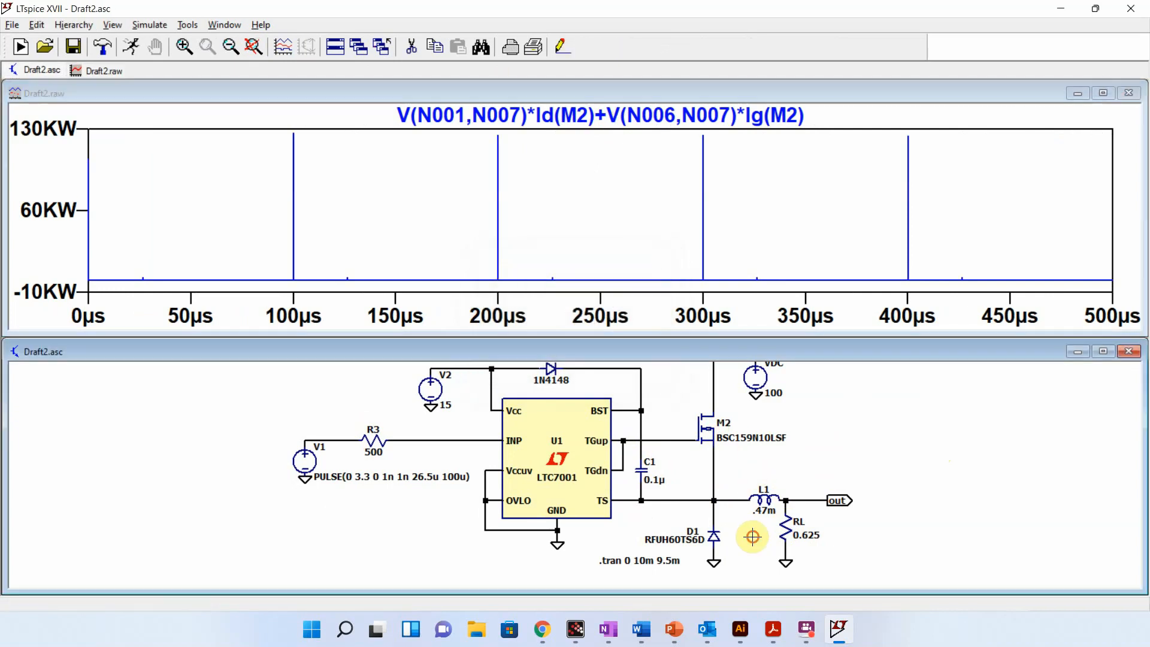
click(717, 538)
ctrl+click(599, 118)
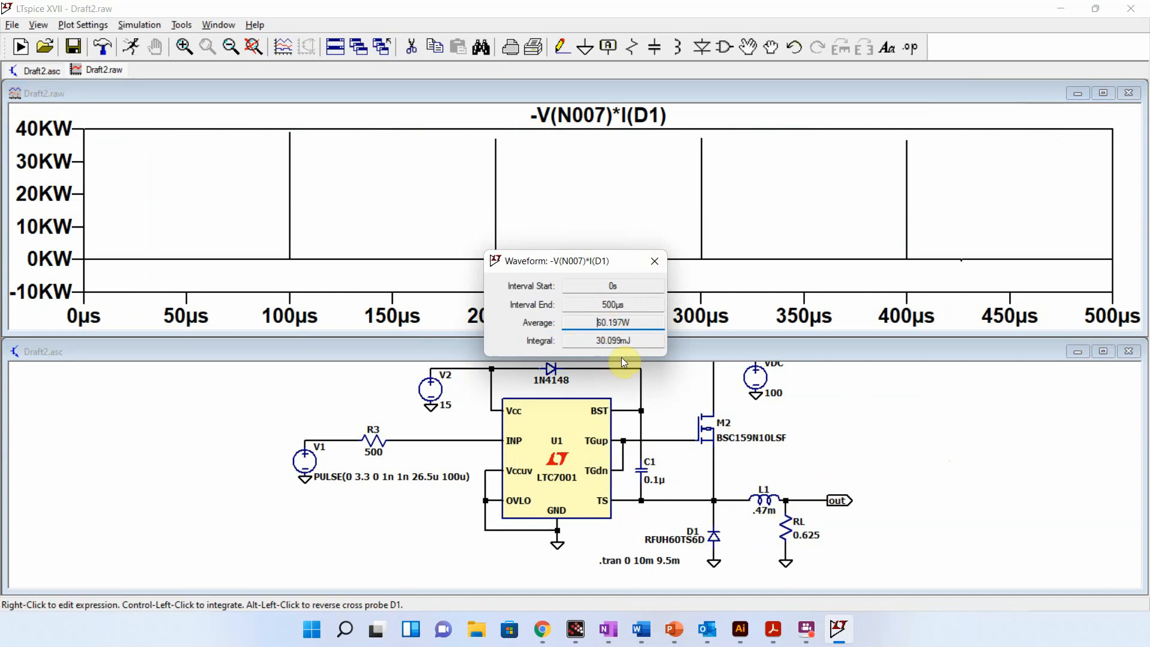
click(652, 260)
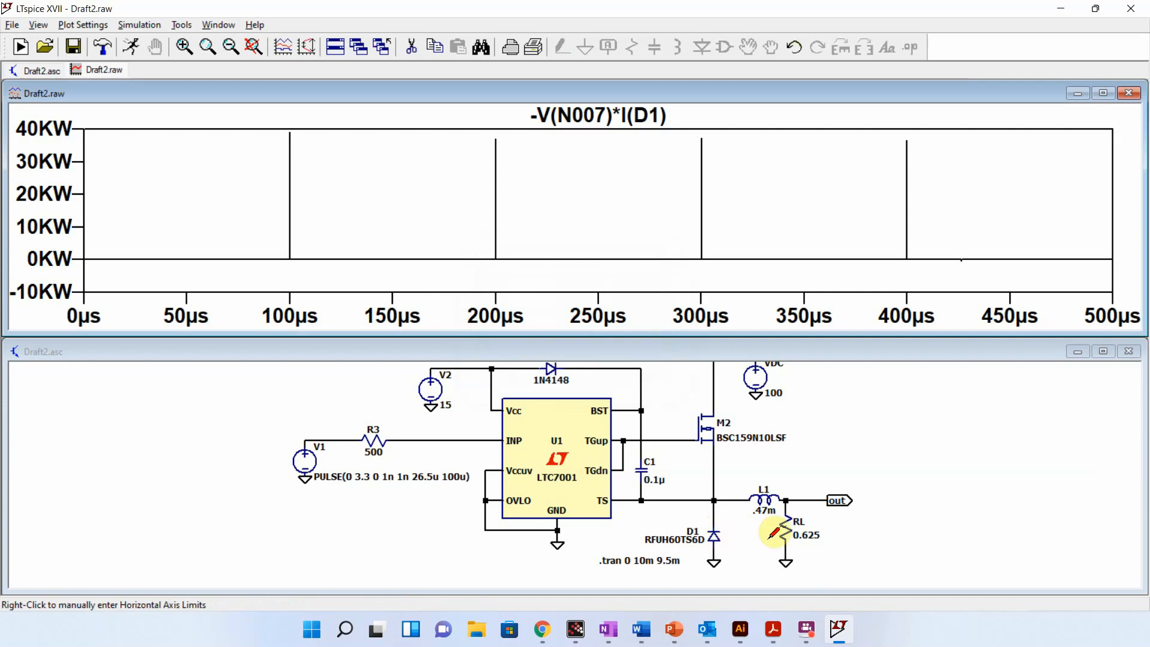
Step: Plot the switching node voltage between M2 and D1 and measure its off-time level with a cursor
click(718, 509)
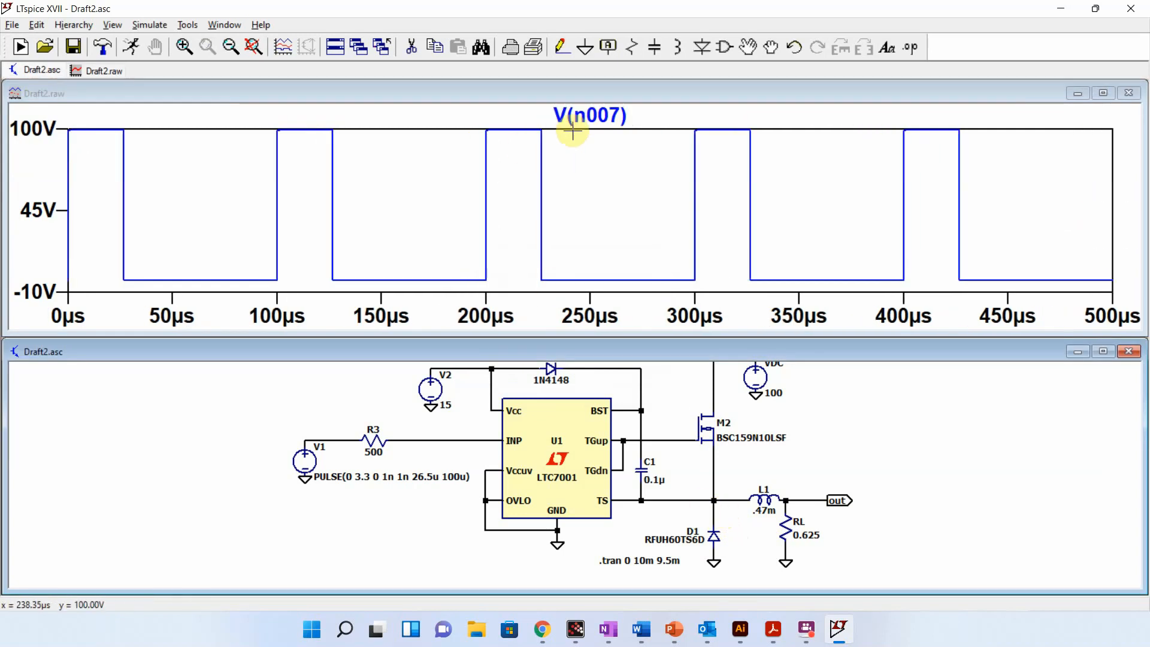
click(574, 123)
drag(589, 220, 603, 222)
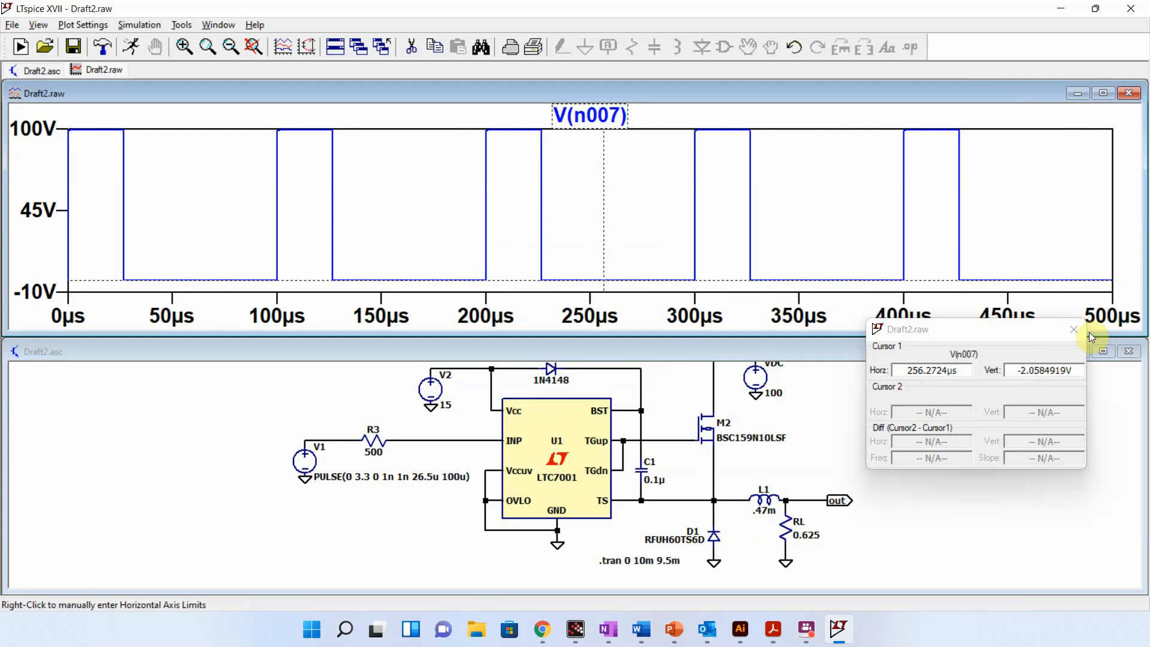
click(1074, 331)
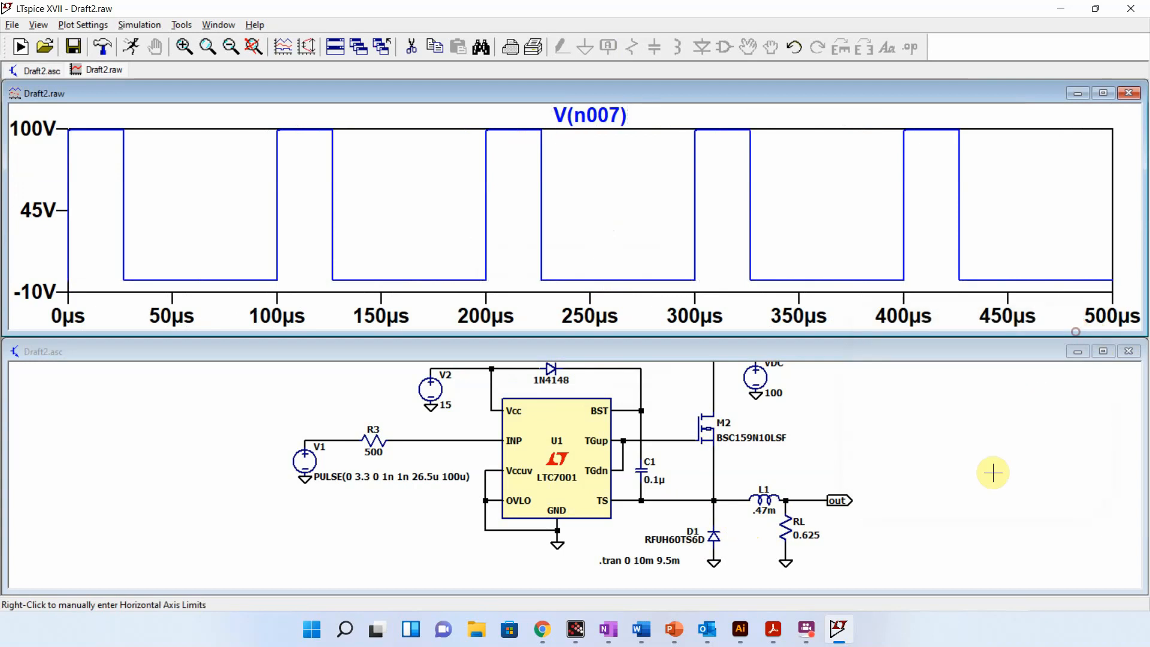
click(982, 479)
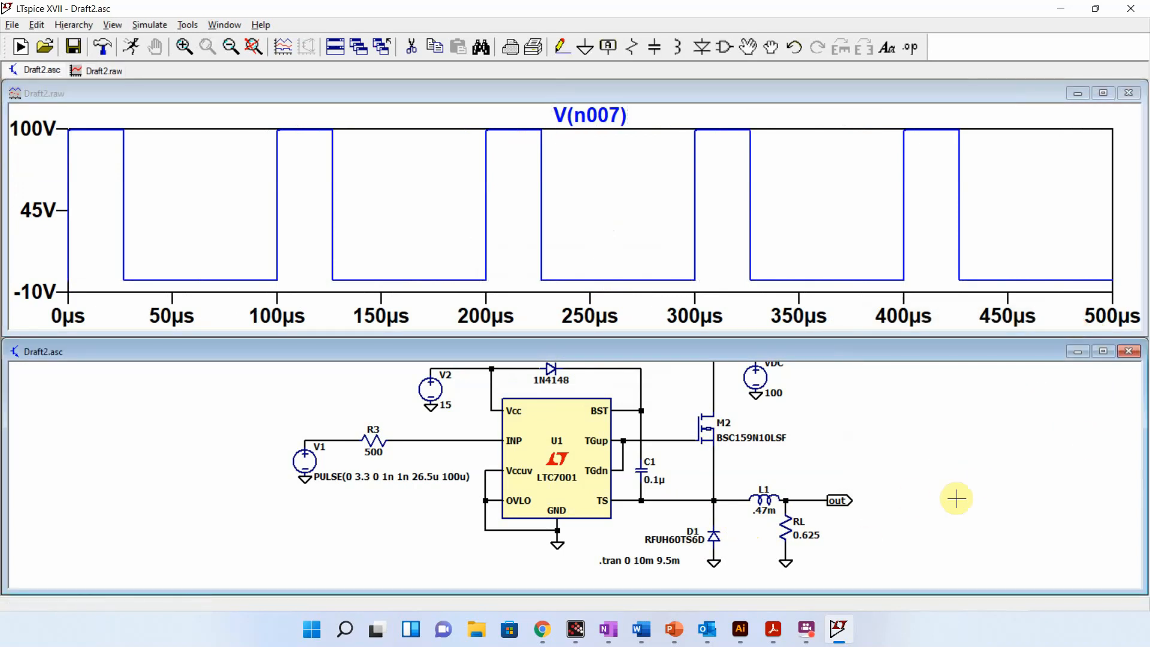